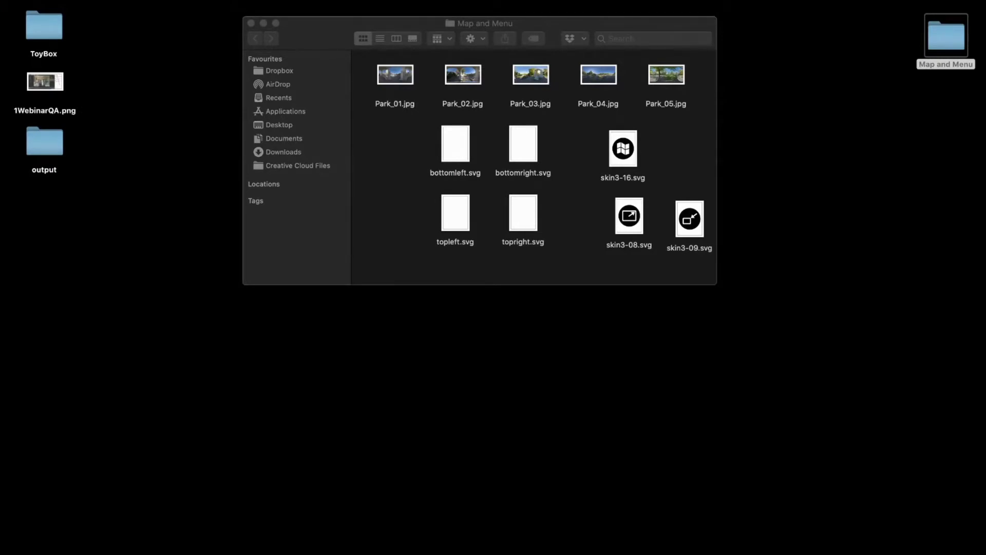
# Preview the 1WebinarQA.png image on the desktop to see where the Q&A section is, then close the preview
pyautogui.click(57, 83)
pyautogui.press('space')
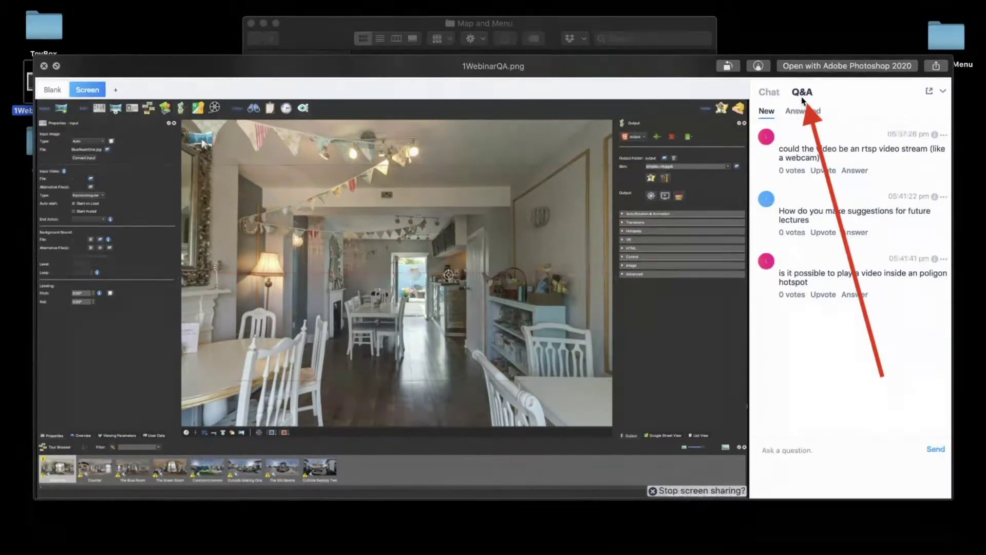
pyautogui.click(43, 66)
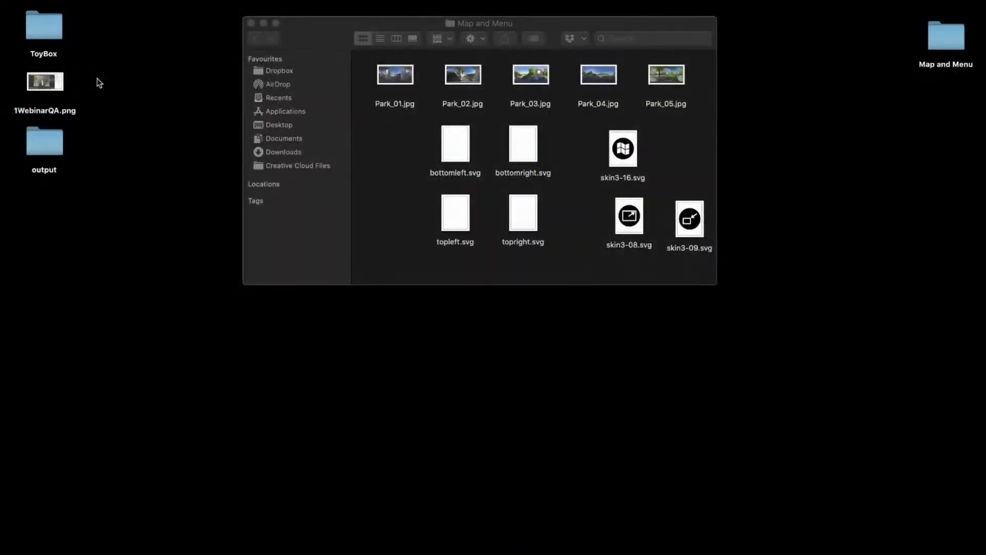
# Open index.html from the desktop's output folder and resize the browser window to check how the tour's menu adapts
pyautogui.doubleClick(55, 153)
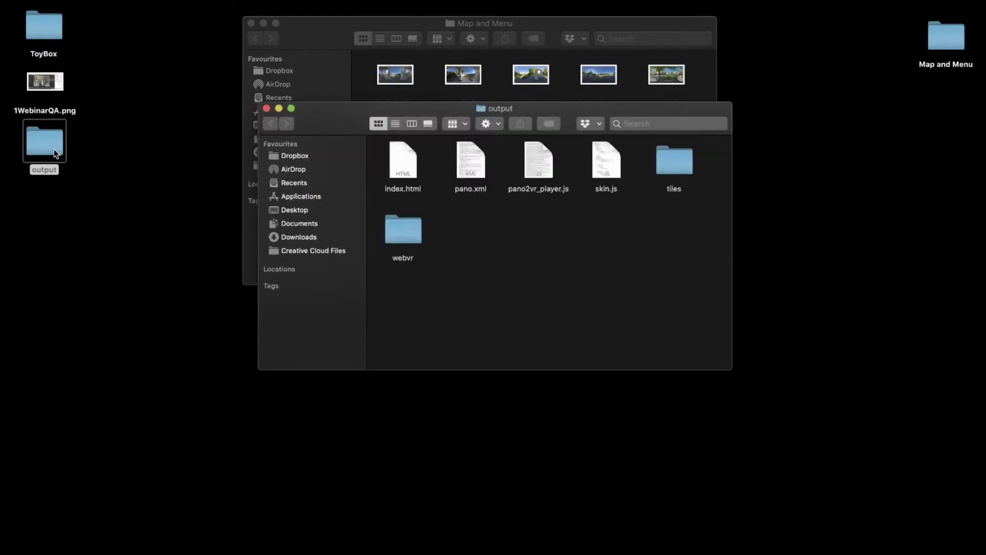
pyautogui.doubleClick(408, 167)
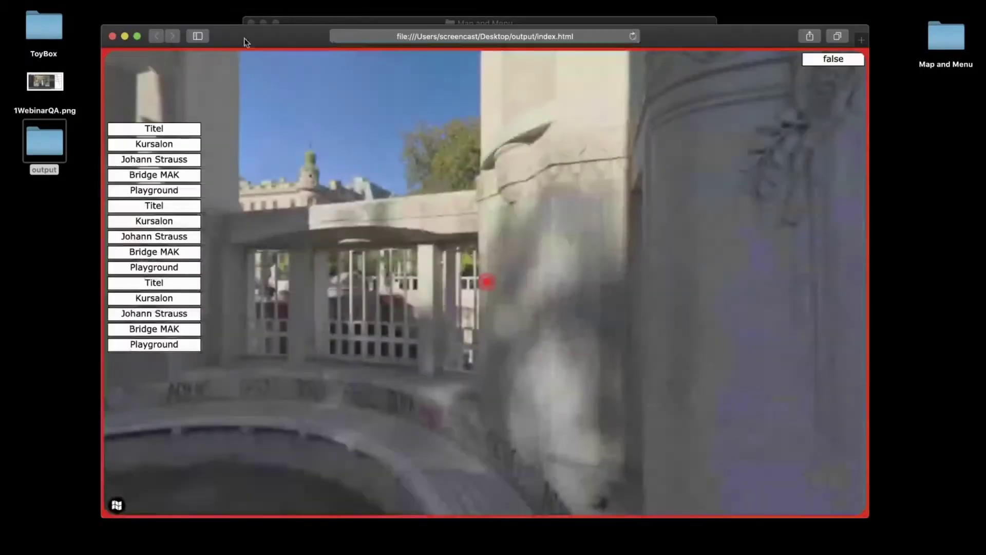
pyautogui.moveTo(252, 36); pyautogui.dragTo(275, 36)
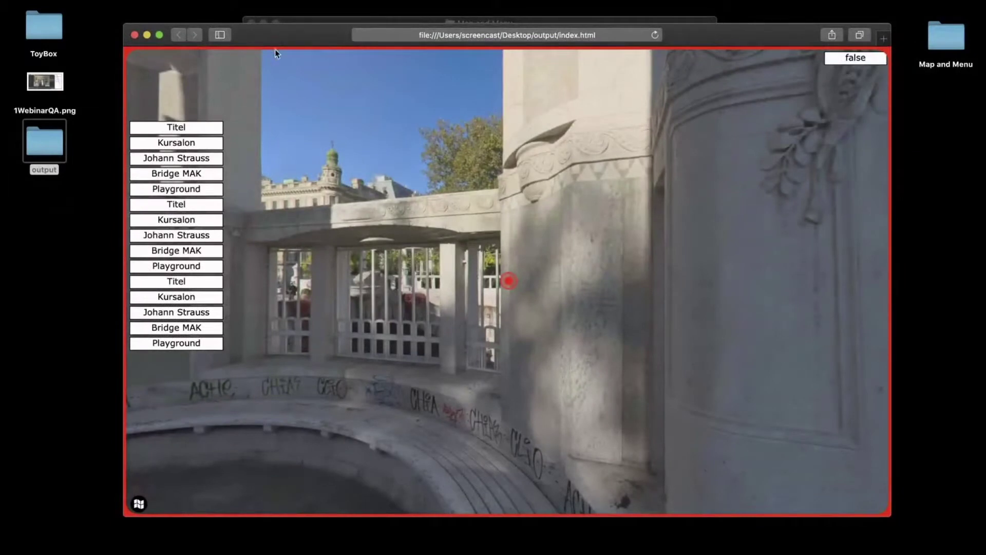
pyautogui.moveTo(891, 516); pyautogui.dragTo(820, 396)
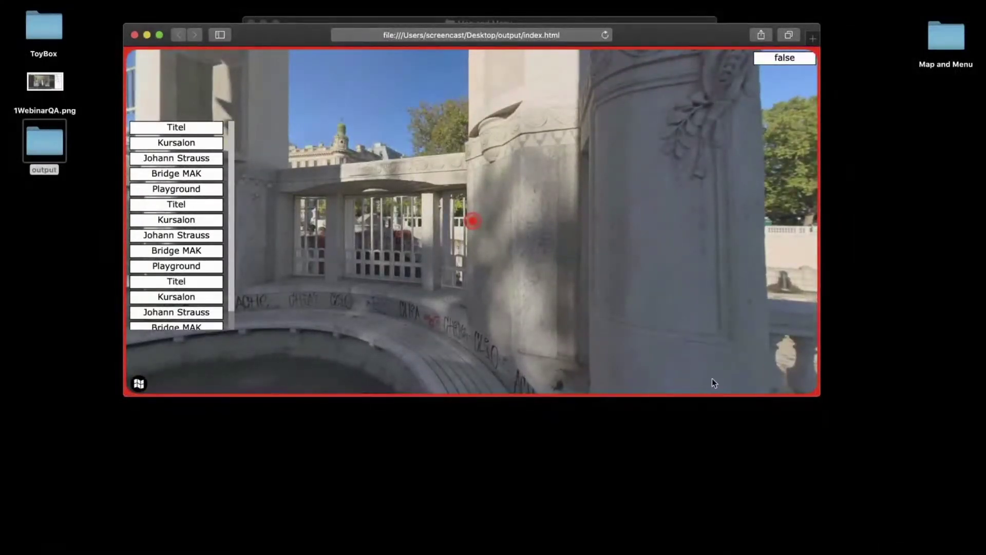
pyautogui.moveTo(817, 395); pyautogui.dragTo(802, 409)
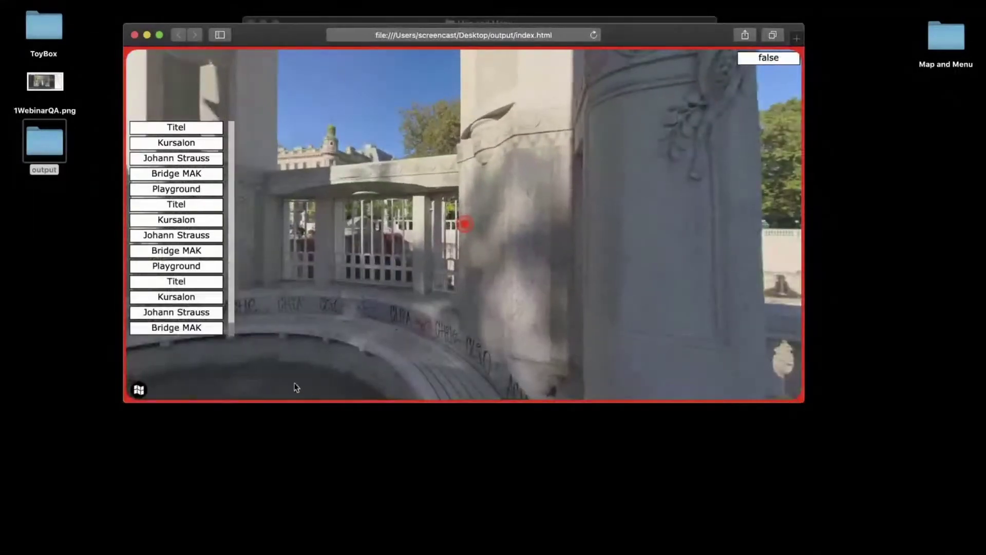
# Show the tour's map, test its enlarged and reduced states, and resize the browser window to check the map's scaling
pyautogui.click(139, 390)
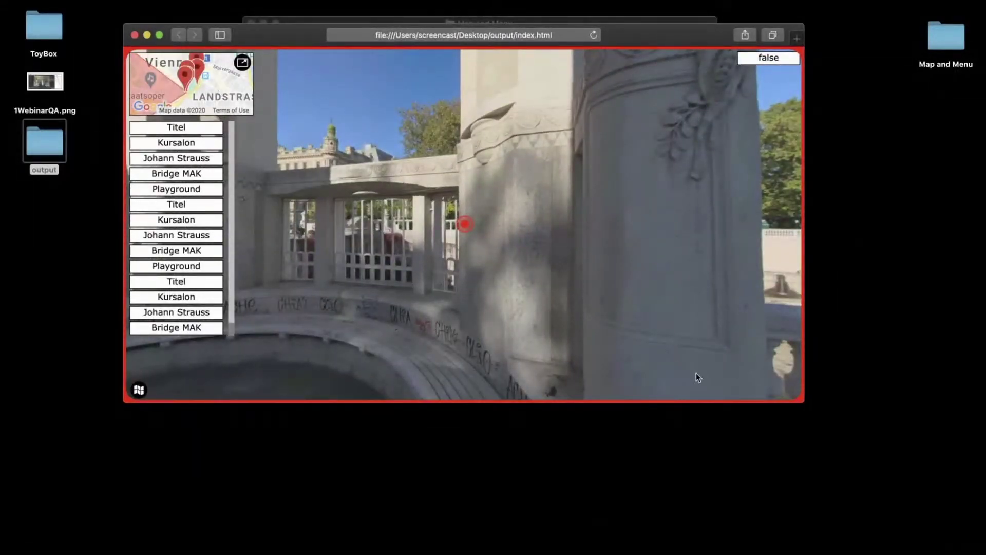
pyautogui.moveTo(802, 406); pyautogui.dragTo(746, 427)
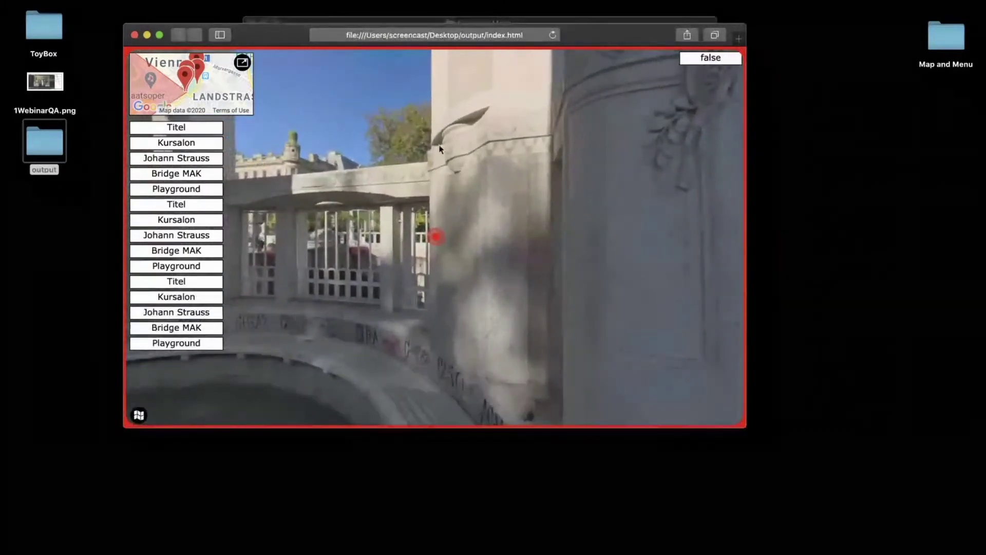
pyautogui.click(243, 64)
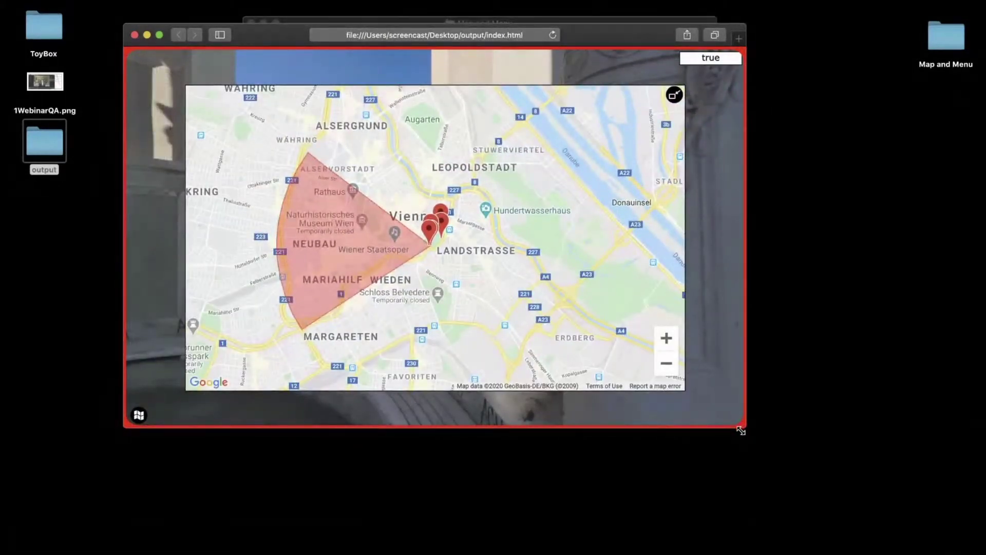
pyautogui.moveTo(742, 430); pyautogui.dragTo(786, 388)
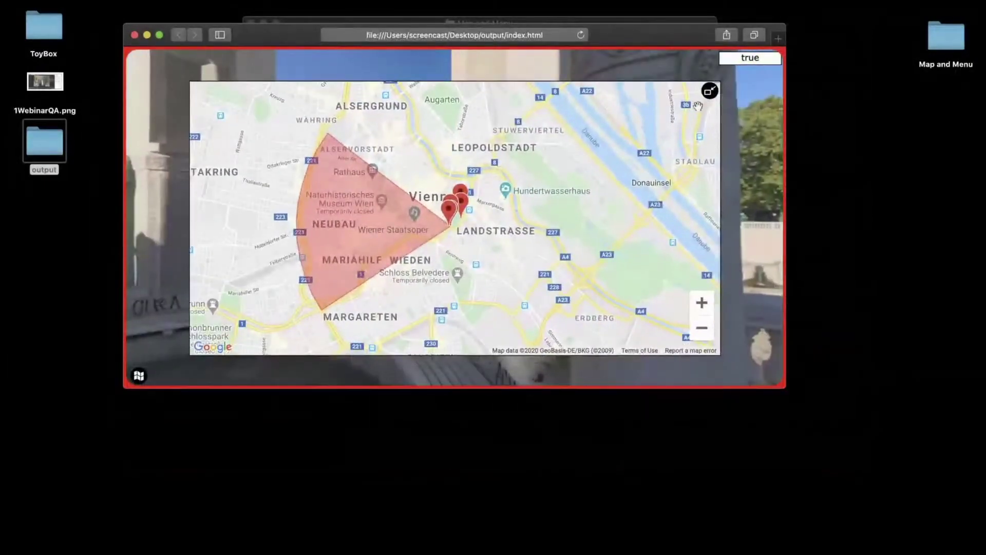
pyautogui.click(710, 91)
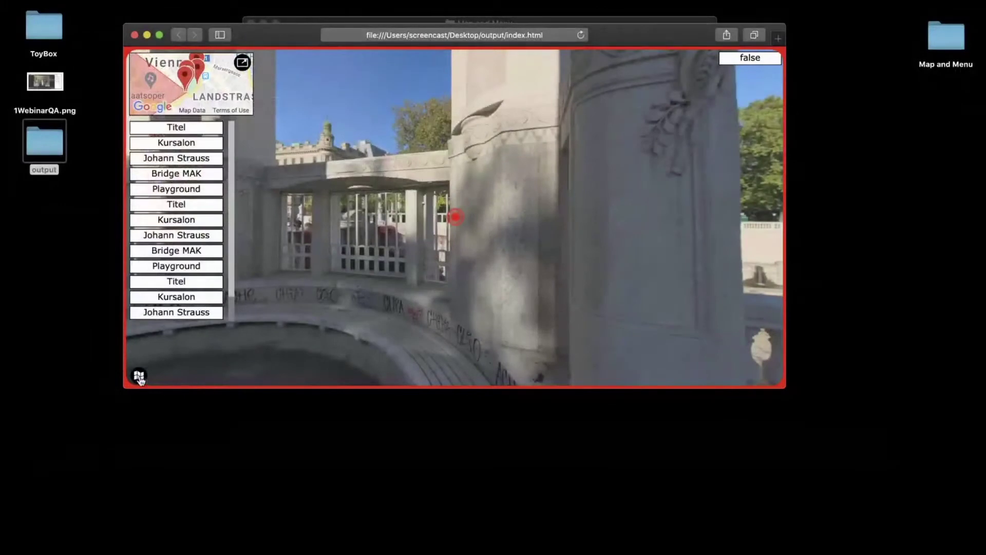
# Close the finished tour in the browser and the output folder window
pyautogui.click(136, 36)
pyautogui.click(512, 293)
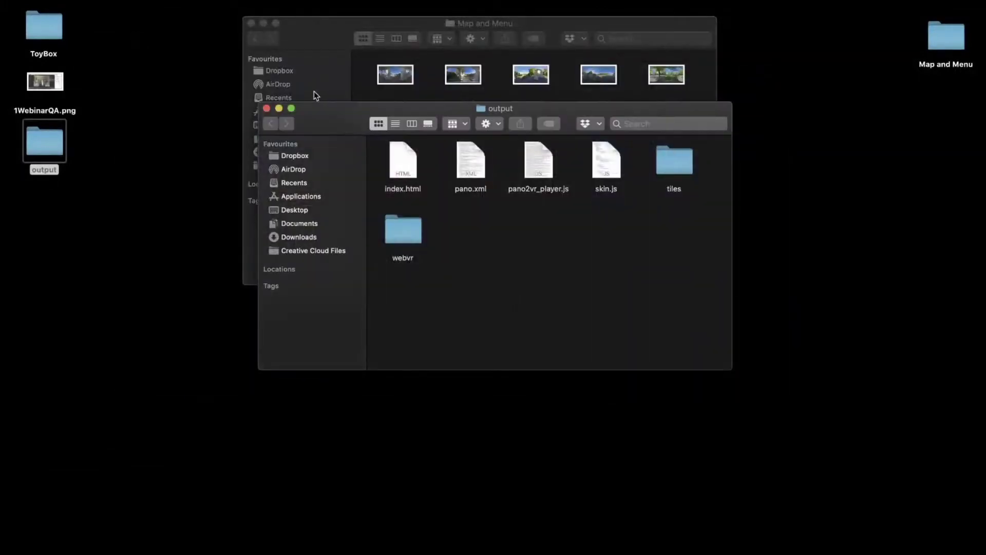
pyautogui.click(266, 109)
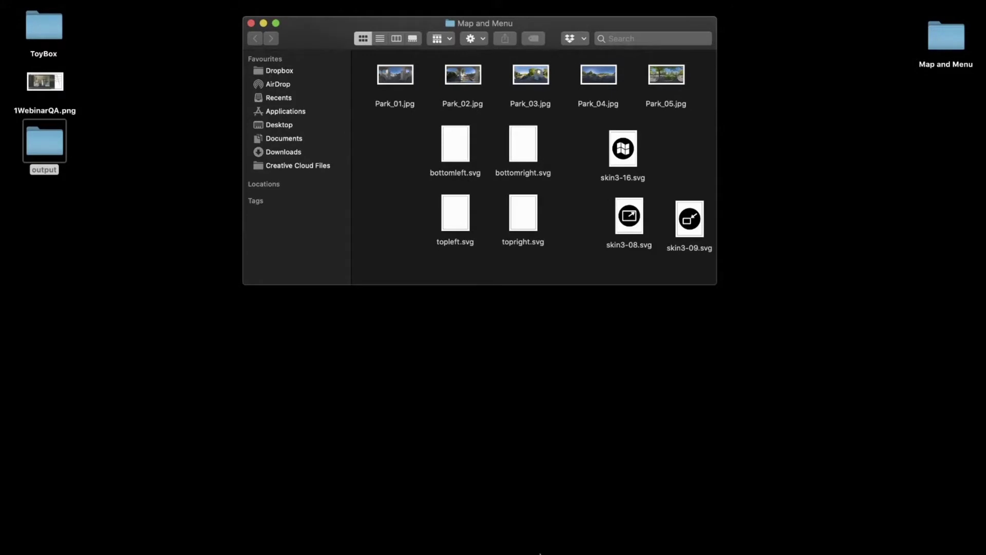
# Launch Pano2VR and dismiss its welcome window to reach the empty project
pyautogui.click(506, 495)
pyautogui.moveTo(634, 537)
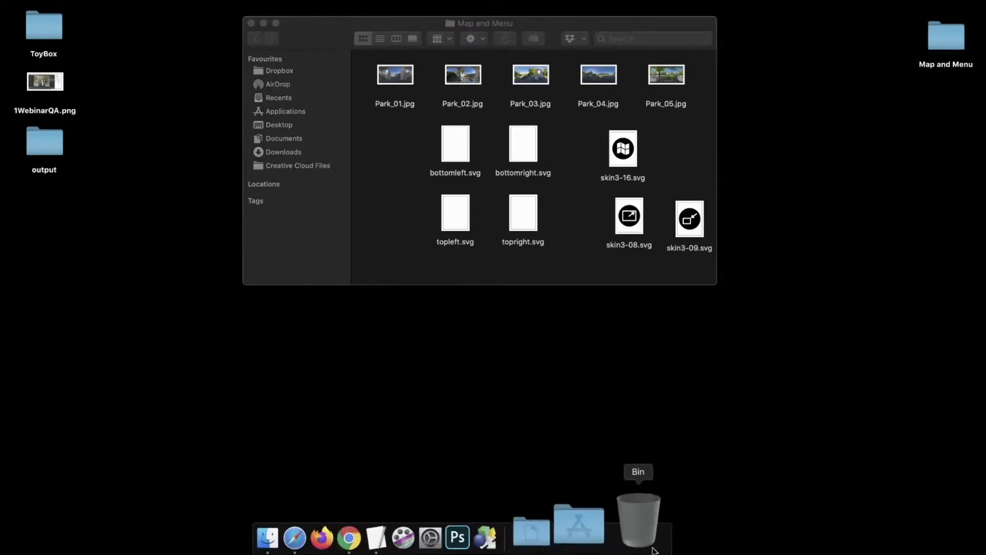
pyautogui.click(554, 532)
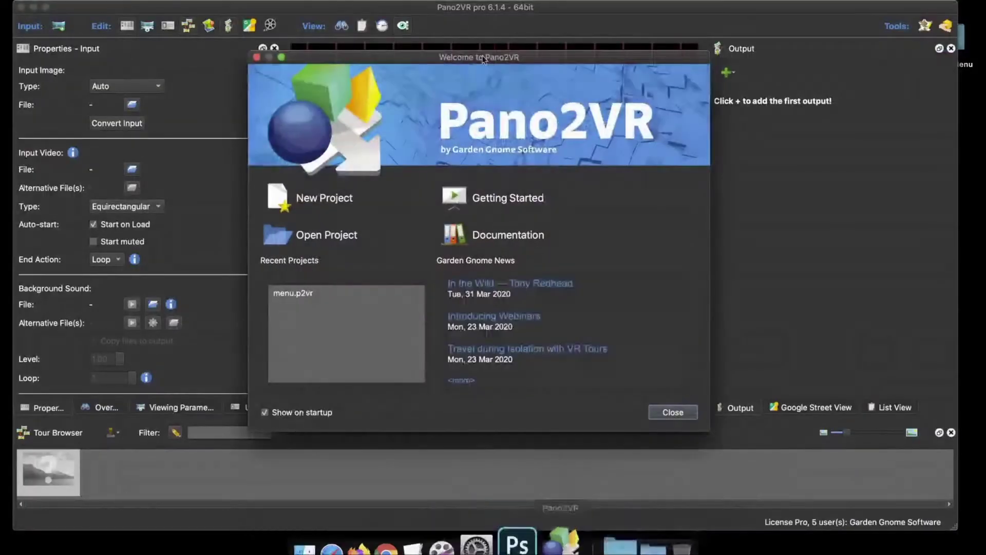
pyautogui.click(257, 58)
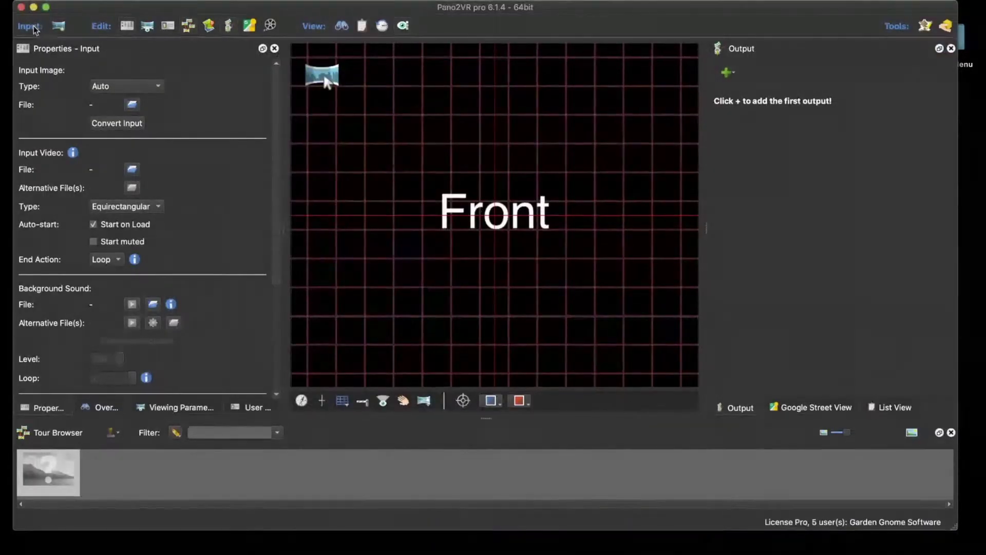
# Add the panoramas Park_01.jpg to Park_05.jpg from the desktop's Map and Menu folder as project input
pyautogui.click(60, 27)
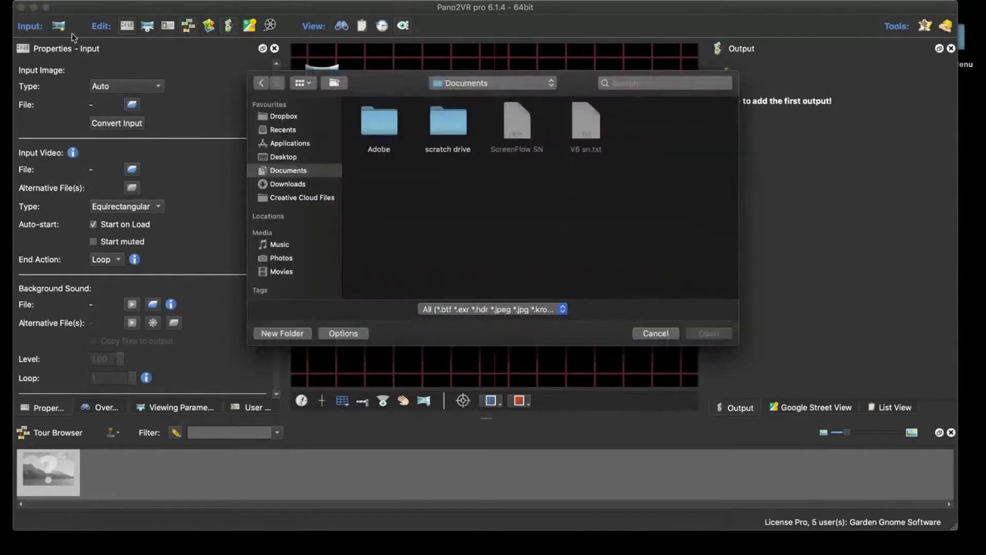
pyautogui.click(293, 157)
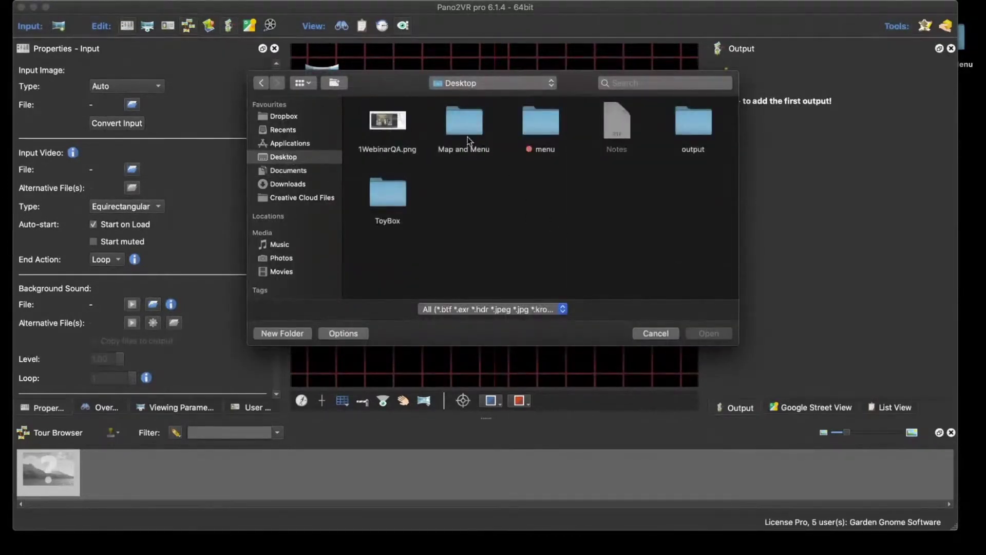
pyautogui.doubleClick(456, 122)
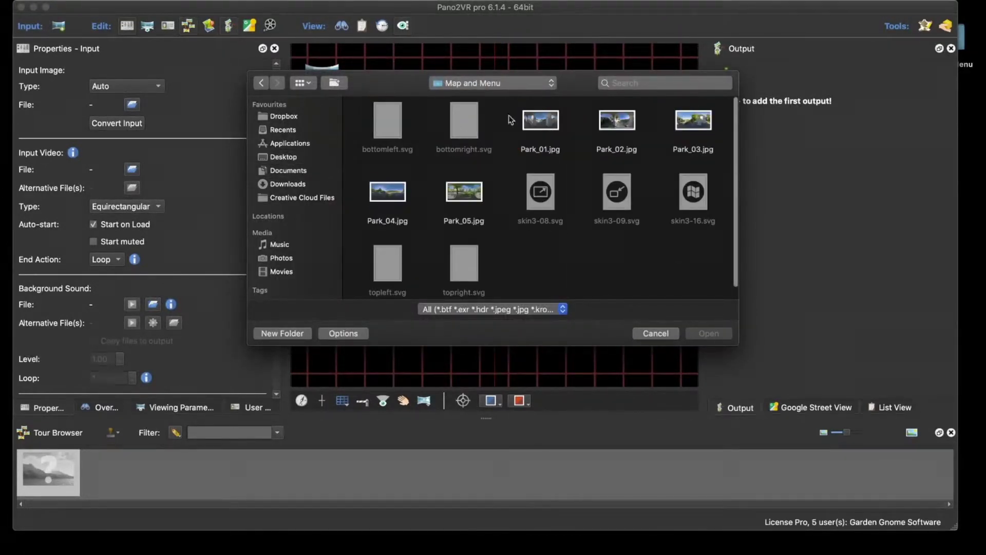
pyautogui.moveTo(508, 116); pyautogui.dragTo(689, 143)
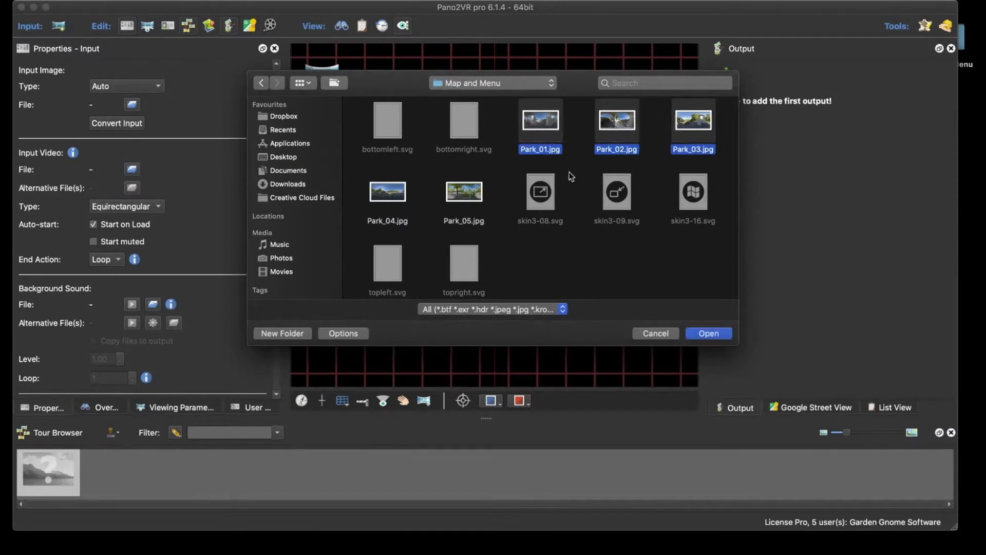
pyautogui.keyDown('super'); pyautogui.click(378, 187); pyautogui.keyUp('super')
pyautogui.keyDown('super'); pyautogui.click(450, 194); pyautogui.keyUp('super')
pyautogui.click(709, 333)
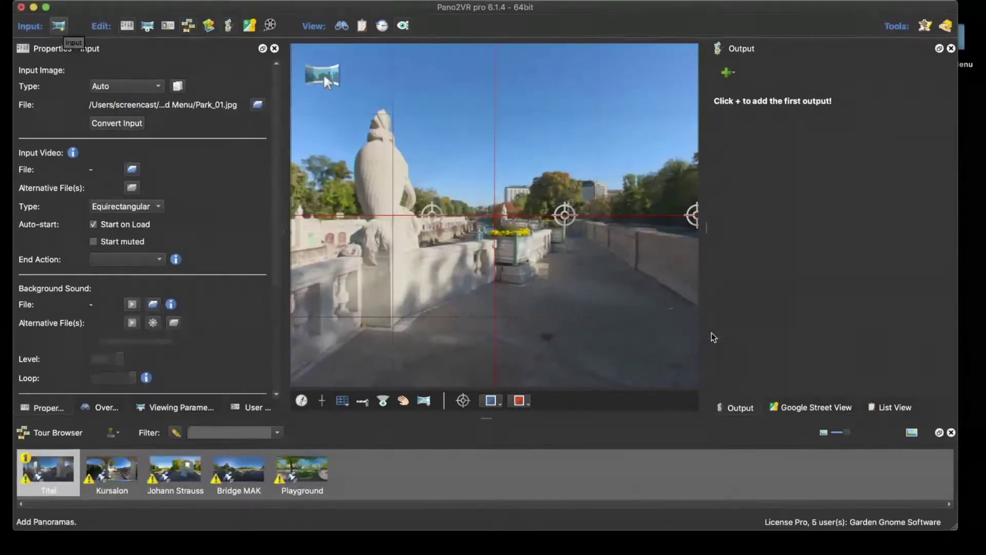
# Set the Titel panorama's default view facing the hotspot beside the stone column, and check it by returning to the default view
pyautogui.moveTo(458, 279); pyautogui.dragTo(514, 277)
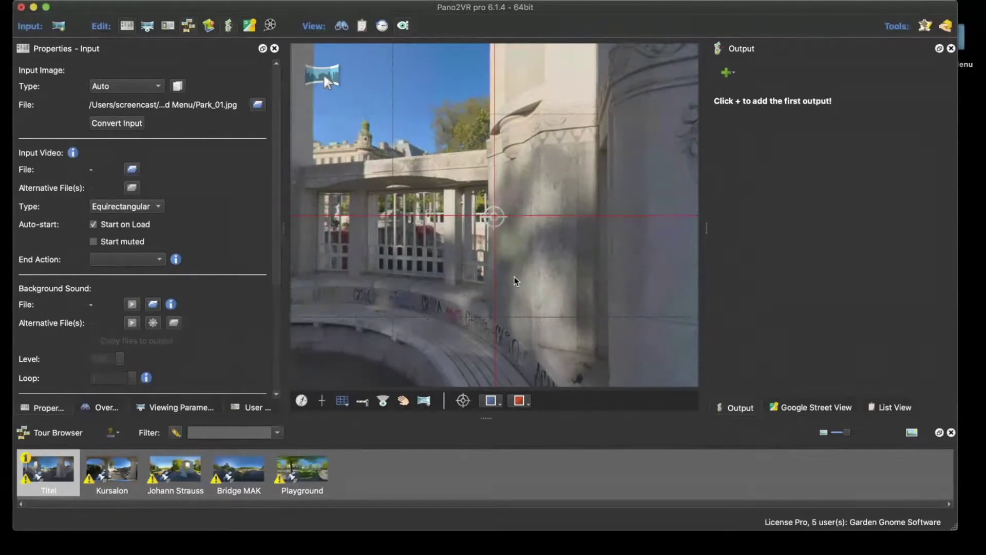
pyautogui.rightClick(549, 242)
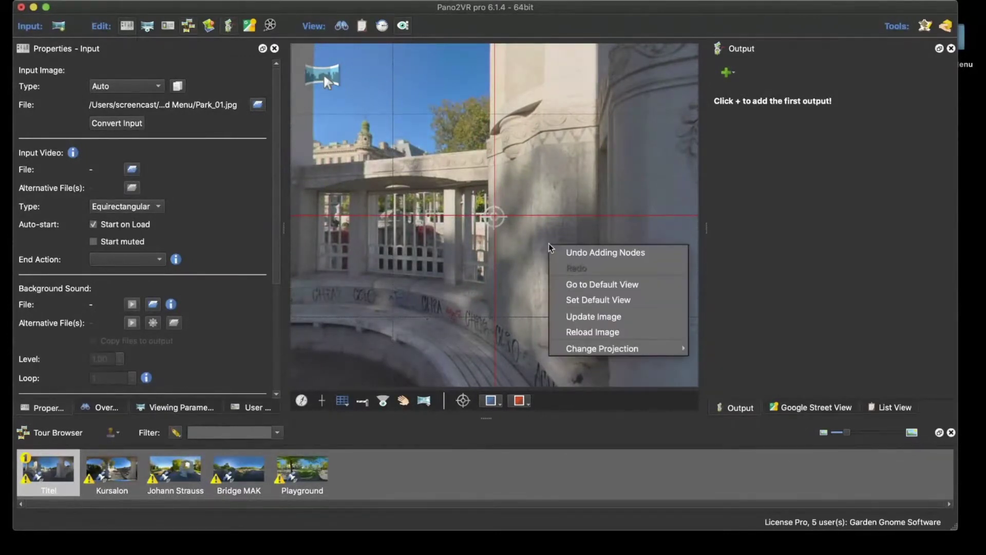
pyautogui.click(594, 300)
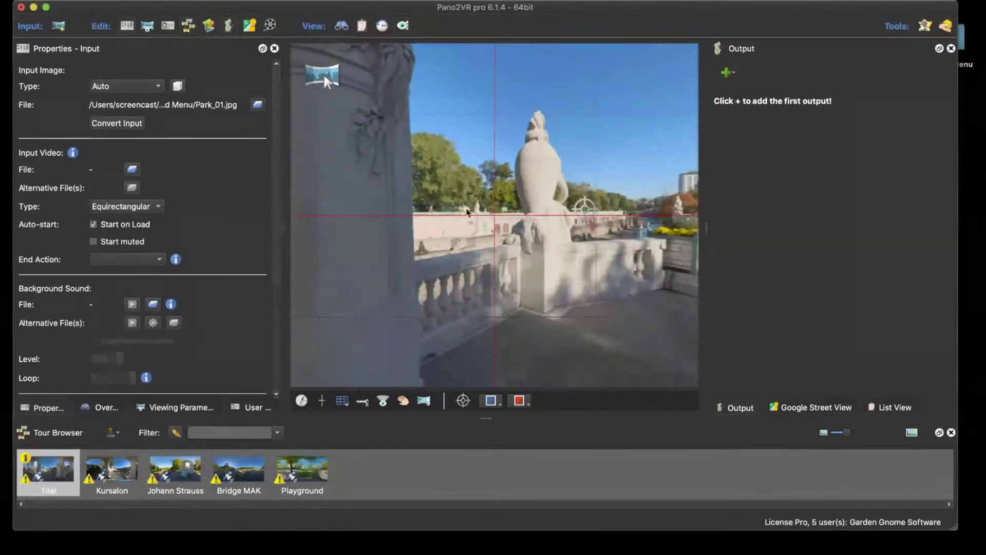
pyautogui.rightClick(465, 204)
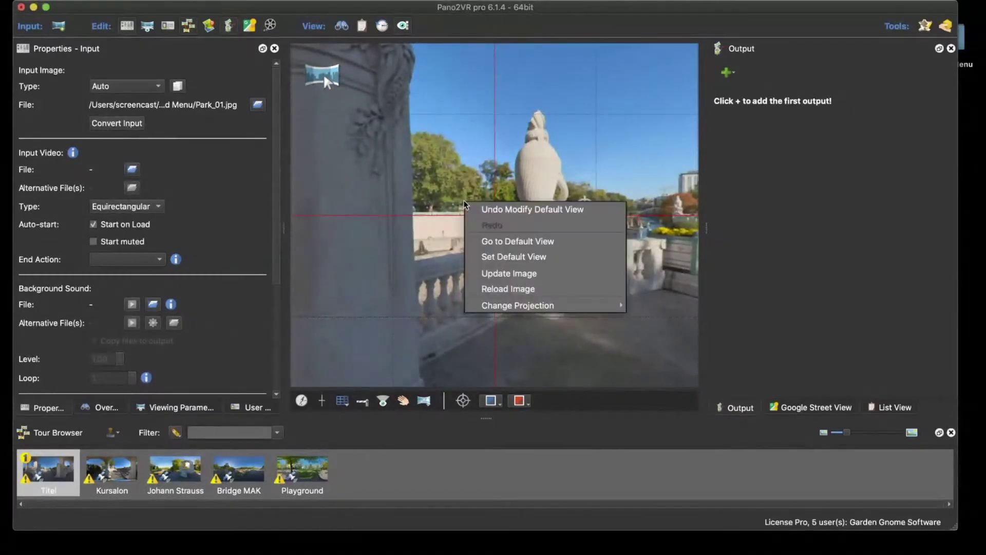
pyautogui.click(497, 242)
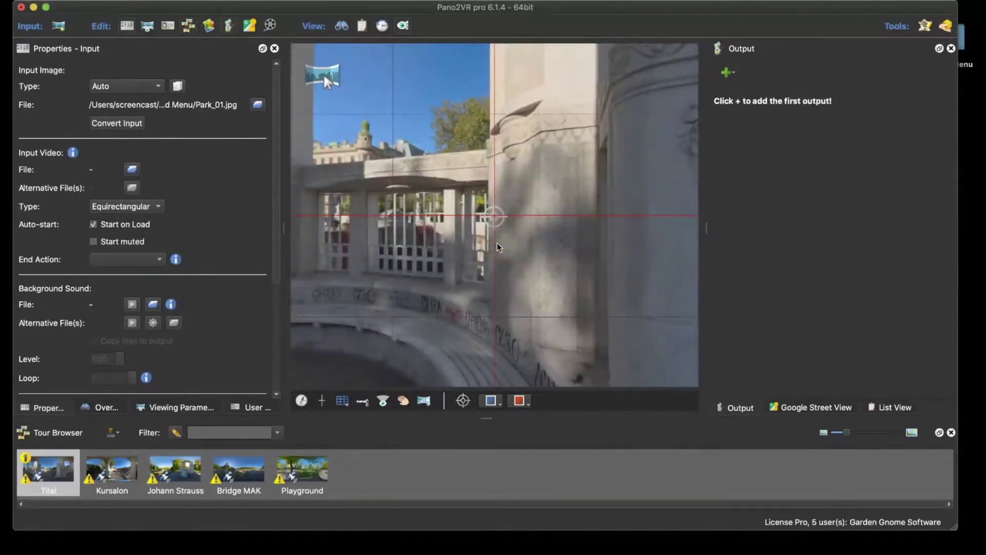
# Add an HTML5 output and generate it, saving the project as Map and Menu in the Map and Menu folder
pyautogui.click(727, 73)
pyautogui.click(732, 87)
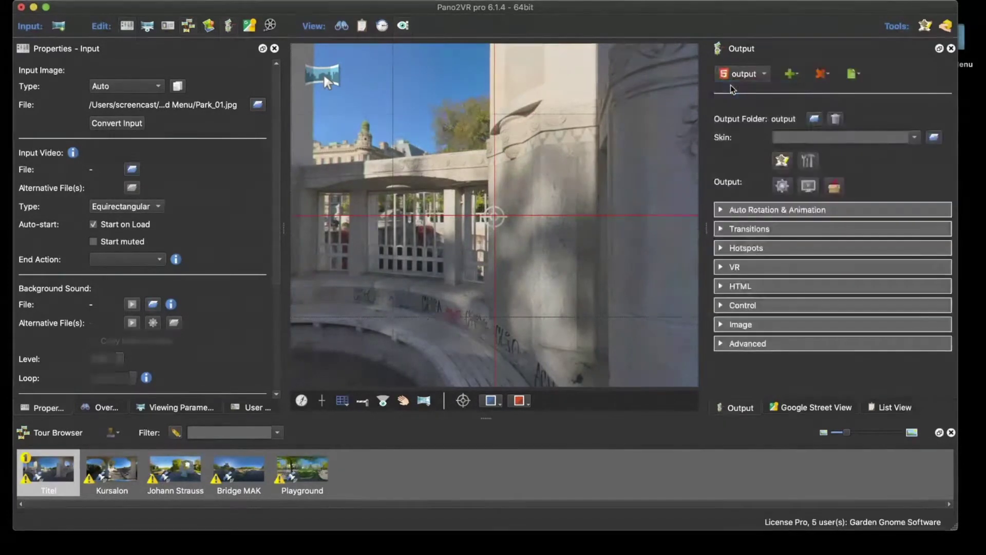
pyautogui.click(783, 185)
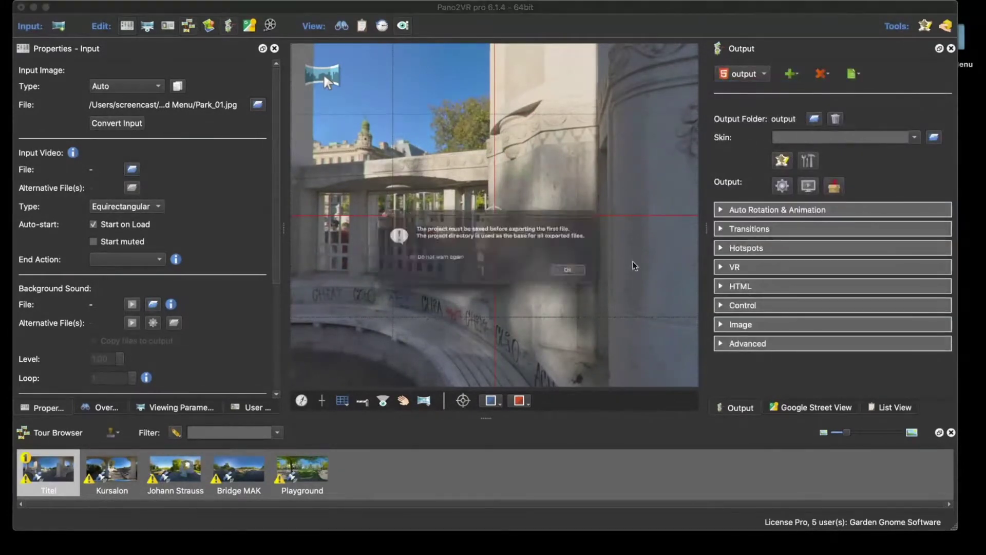
pyautogui.click(591, 280)
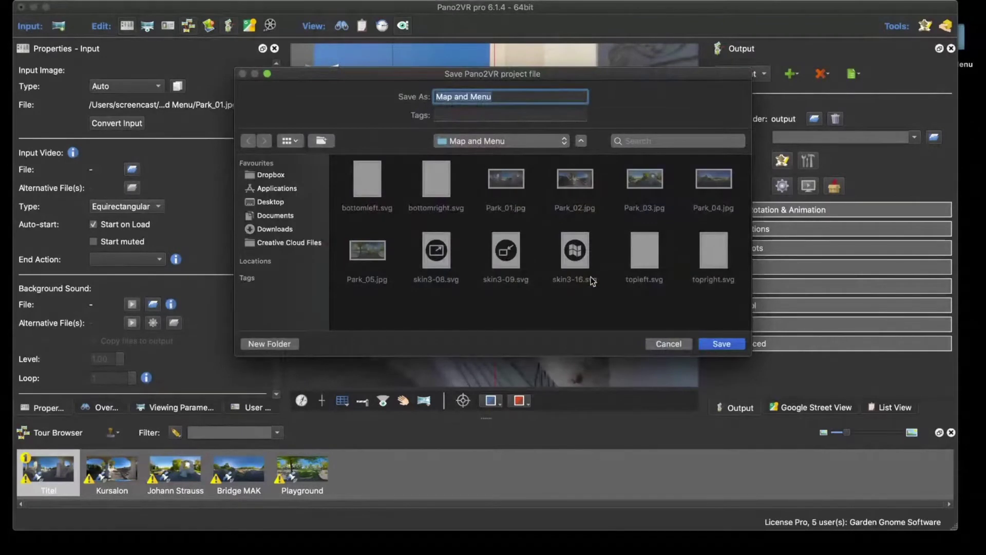
pyautogui.press('Return')
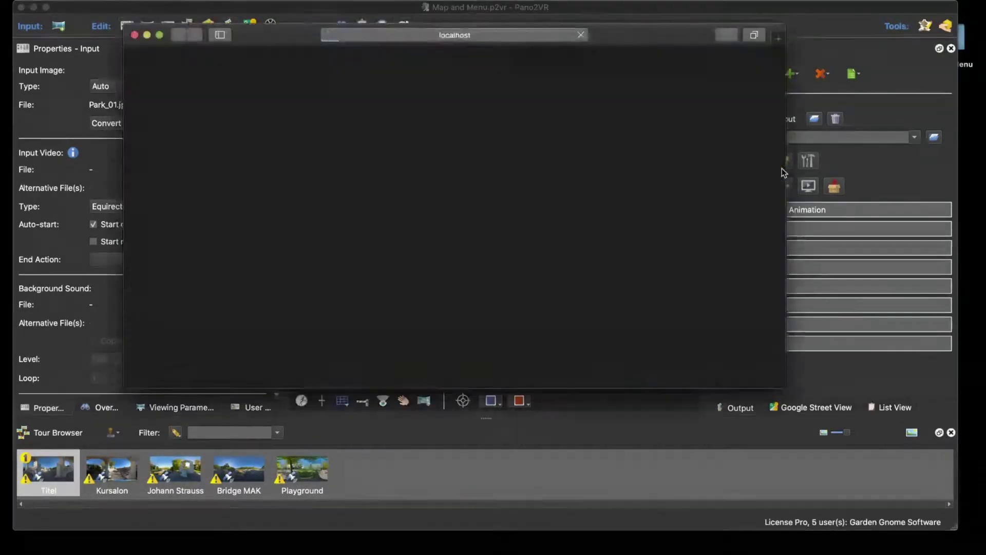
# Return to the Pano2VR project, open the Skin Editor with an empty skin, and move its window down to uncover the Map and Menu folder
pyautogui.click(800, 155)
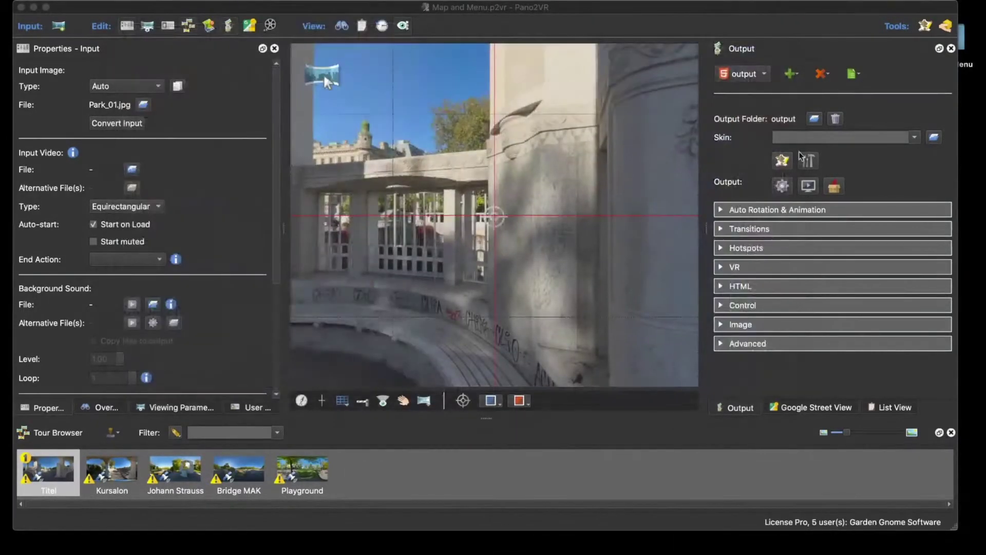
pyautogui.click(784, 162)
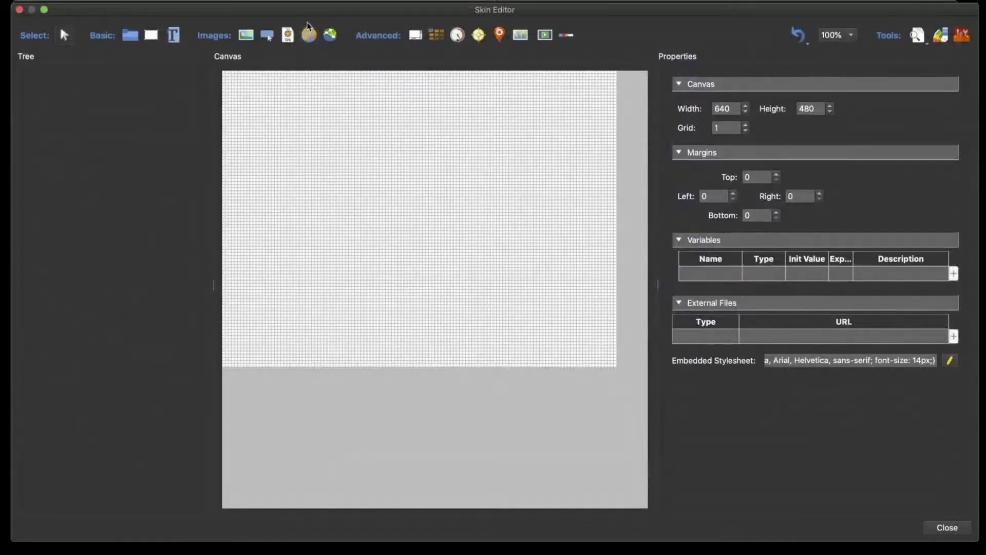
pyautogui.moveTo(315, 10); pyautogui.dragTo(334, 107)
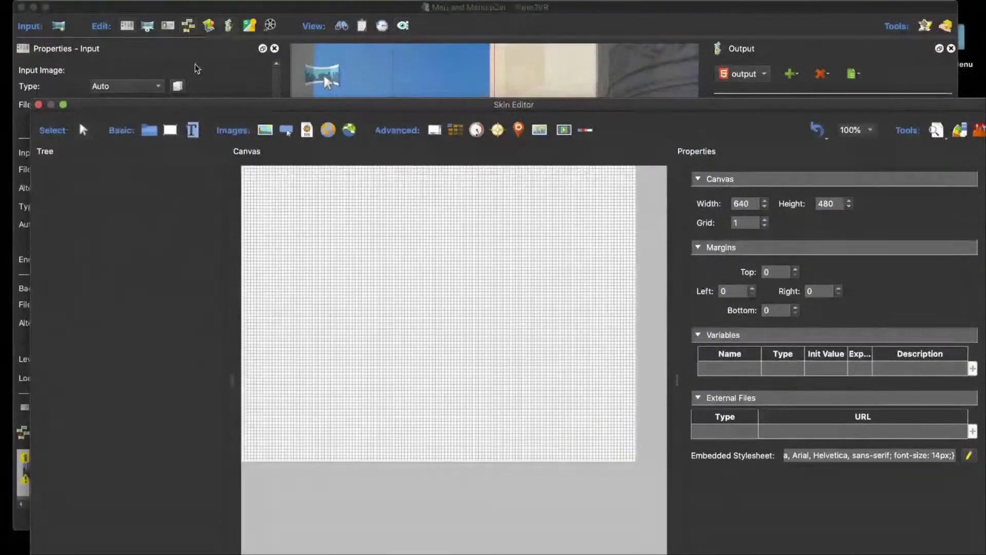
pyautogui.moveTo(199, 111); pyautogui.dragTo(183, 99)
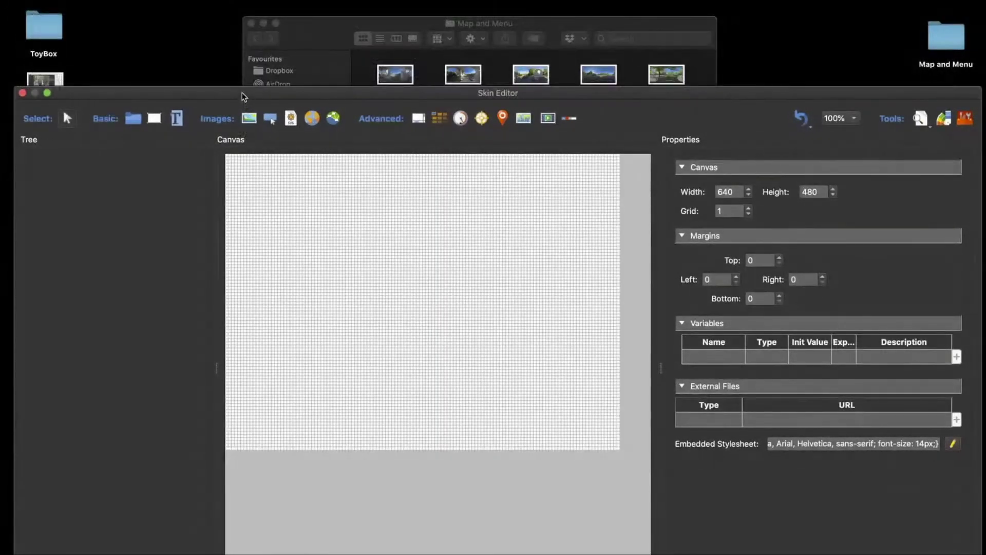
# Add bottomleft.svg, bottomright.svg, topleft.svg and topright.svg from the Map and Menu folder to the skin canvas
pyautogui.moveTo(248, 126); pyautogui.dragTo(277, 302)
pyautogui.moveTo(431, 153); pyautogui.dragTo(536, 238)
pyautogui.moveTo(459, 227); pyautogui.dragTo(392, 463)
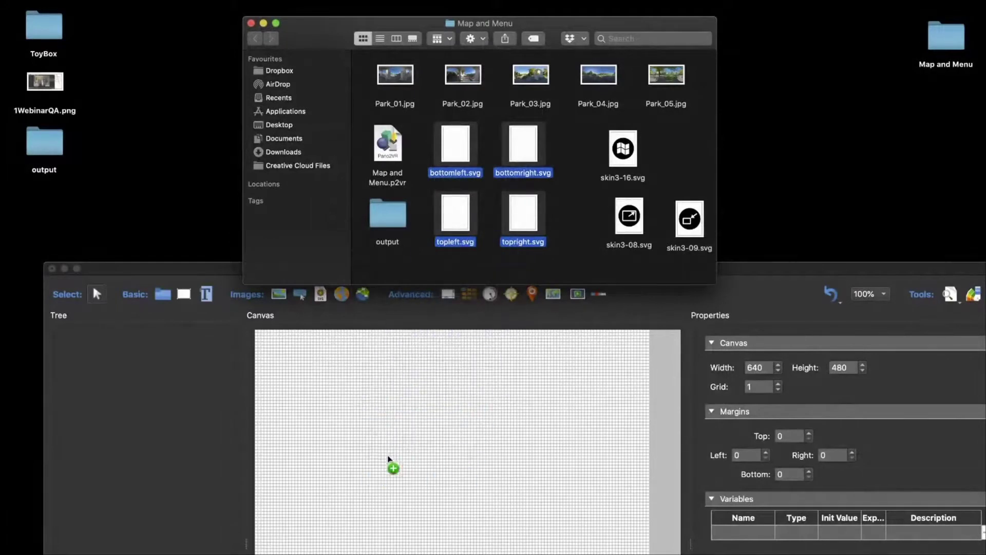
pyautogui.moveTo(185, 268); pyautogui.dragTo(157, 6)
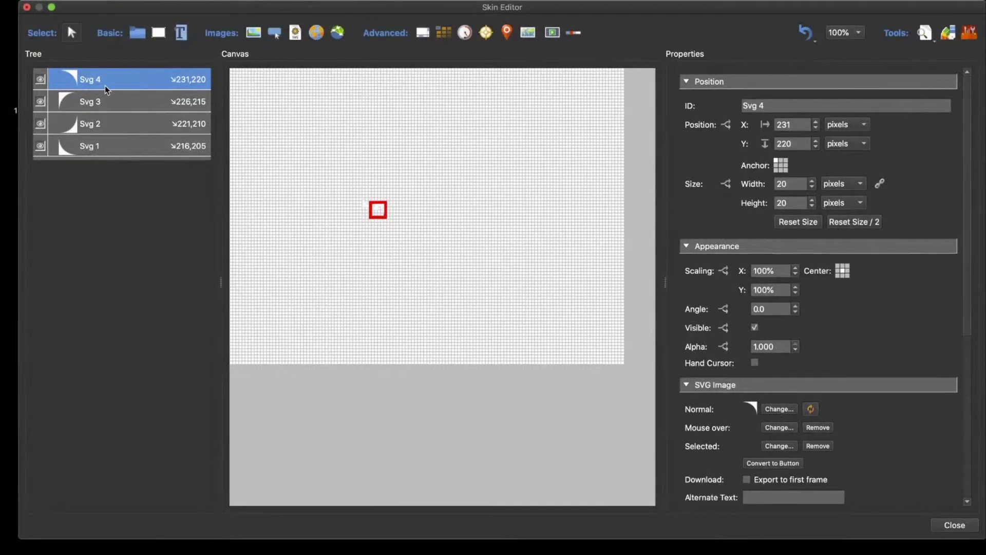
# Change the SVG element fill of all four corner graphics to red
pyautogui.keyDown('shift'); pyautogui.click(117, 149); pyautogui.keyUp('shift')
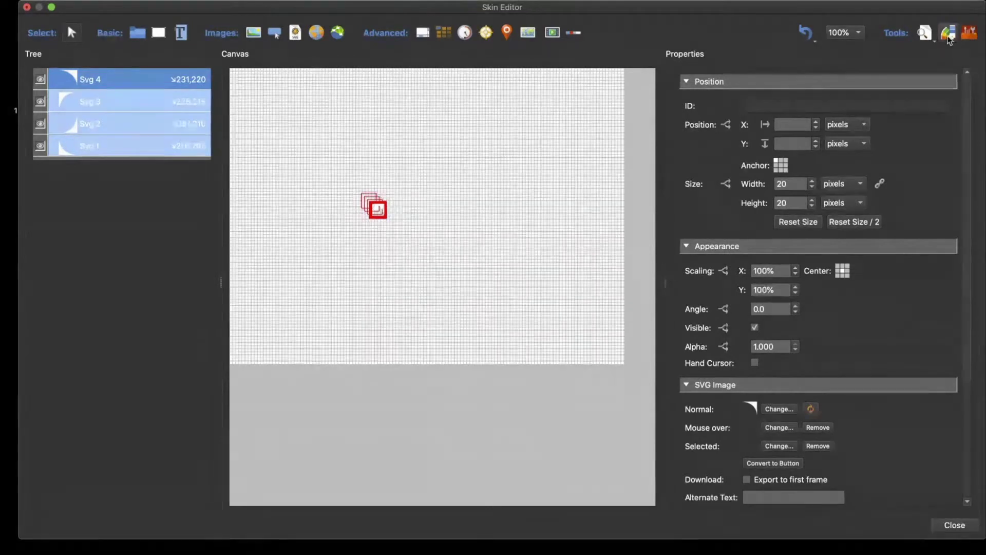
pyautogui.click(948, 33)
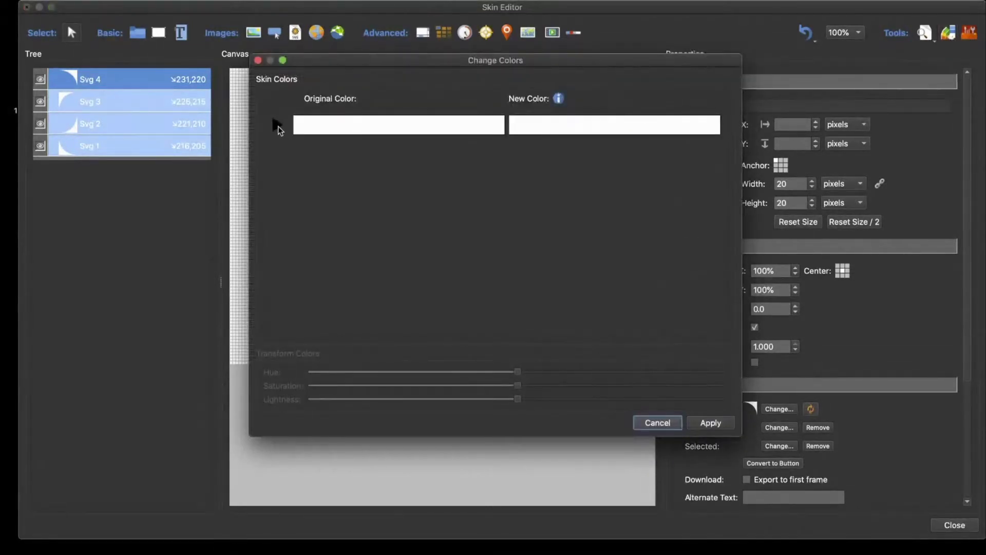
pyautogui.click(277, 126)
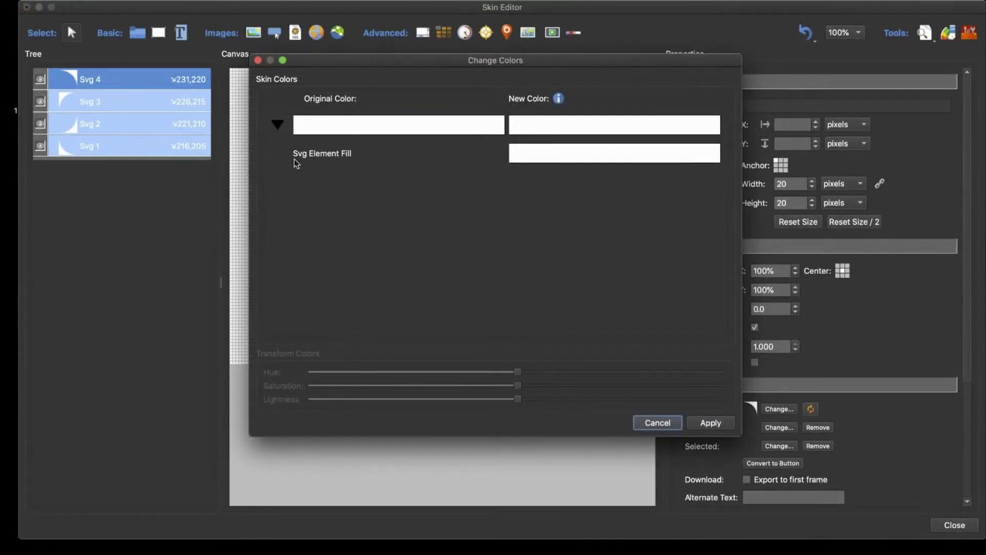
pyautogui.click(555, 161)
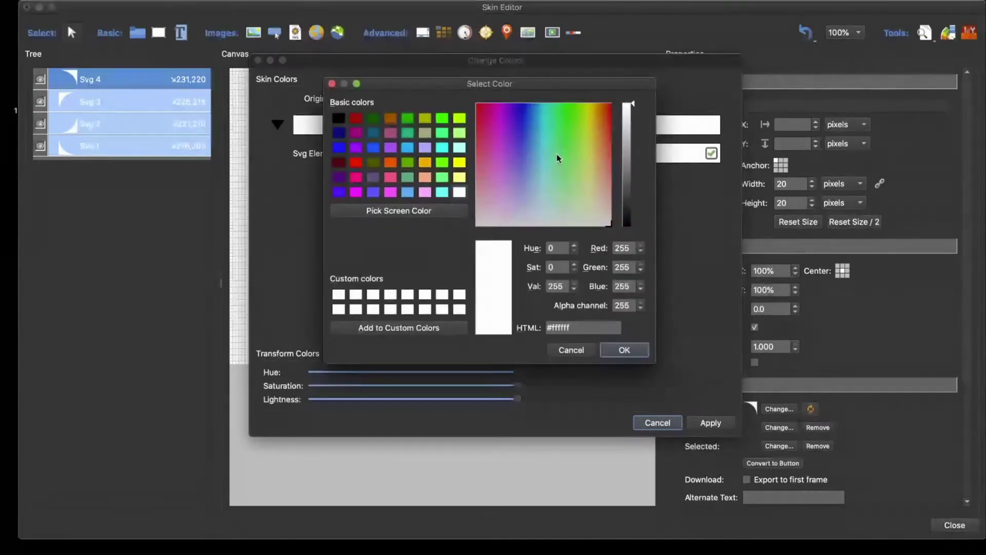
pyautogui.click(356, 162)
pyautogui.click(615, 352)
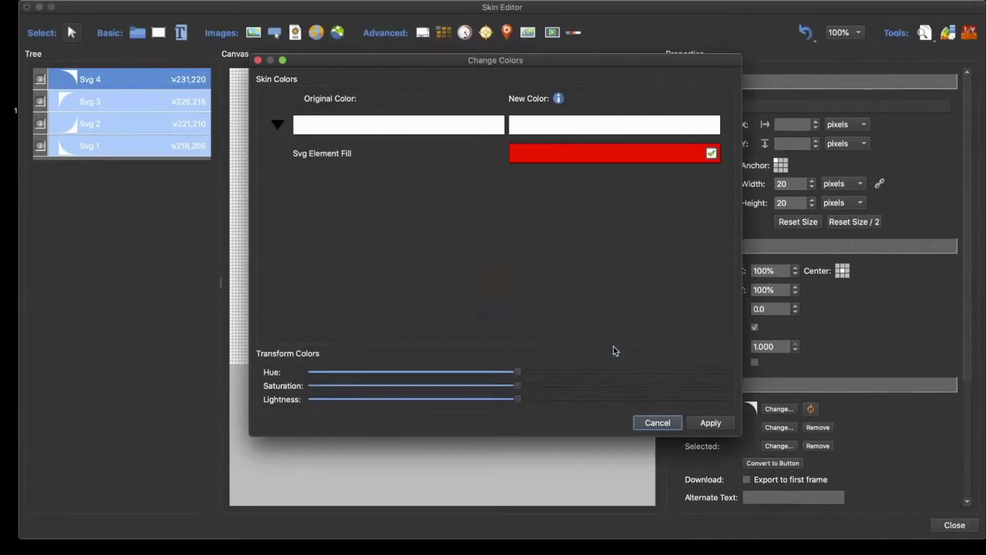
pyautogui.click(700, 425)
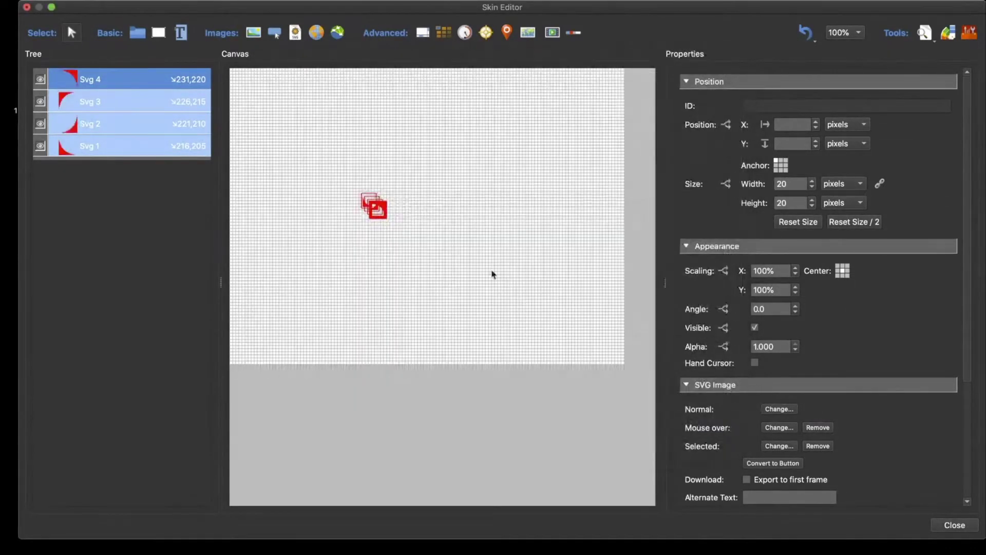
# Rename the top-right corner graphic (Svg 4) to TR and the top-left one (Svg 3) to TL
pyautogui.click(106, 77)
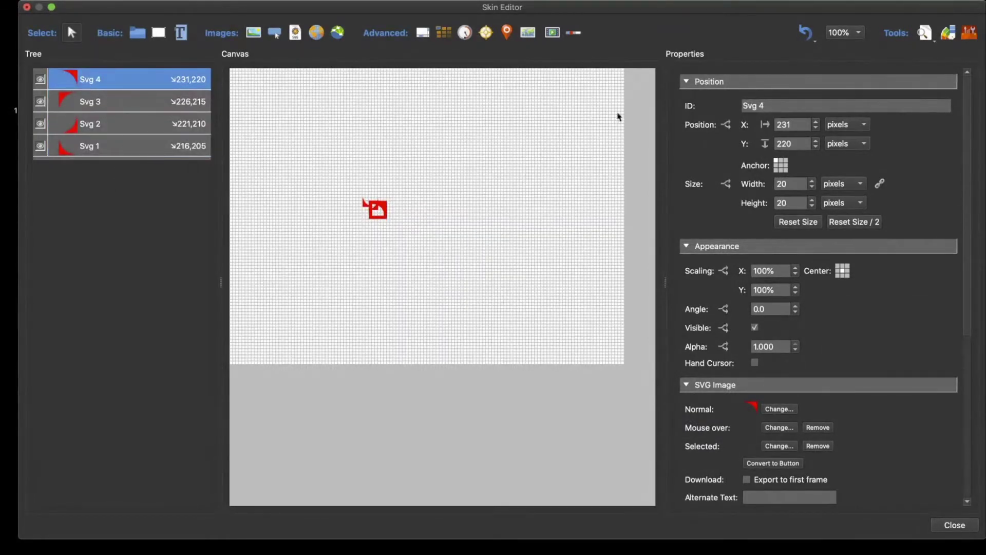
pyautogui.click(774, 105)
pyautogui.moveTo(775, 105); pyautogui.dragTo(716, 121)
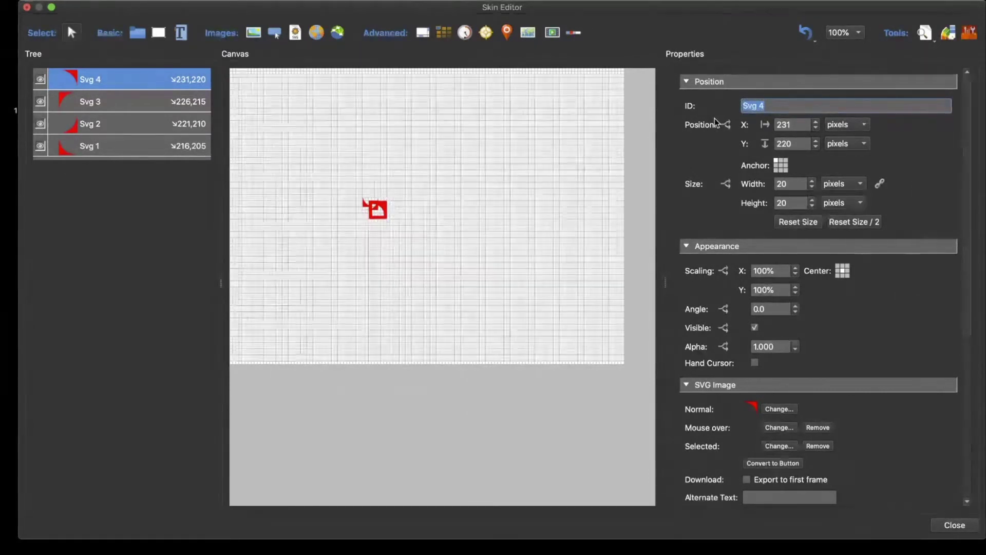
pyautogui.write('TR')
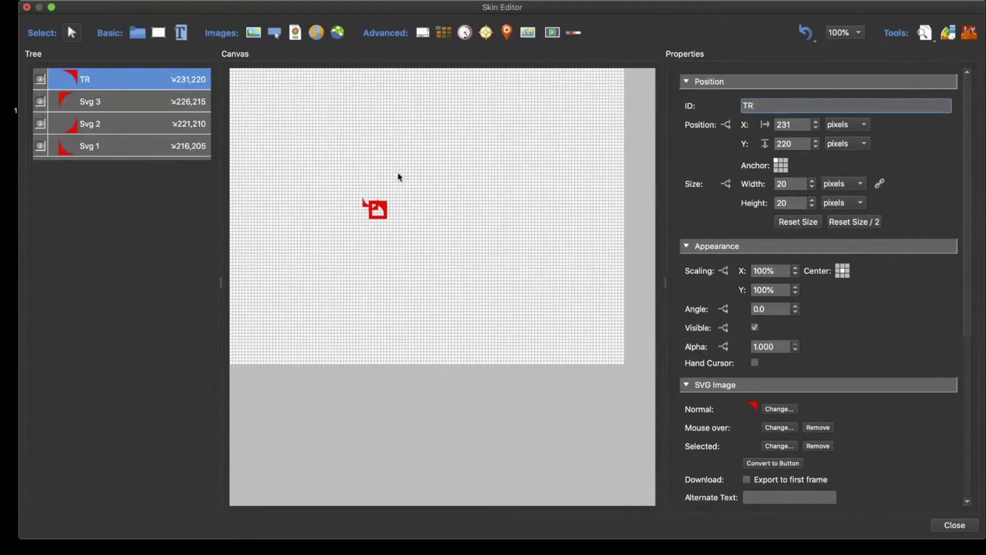
pyautogui.click(118, 103)
pyautogui.moveTo(781, 107); pyautogui.dragTo(737, 109)
pyautogui.write('TL')
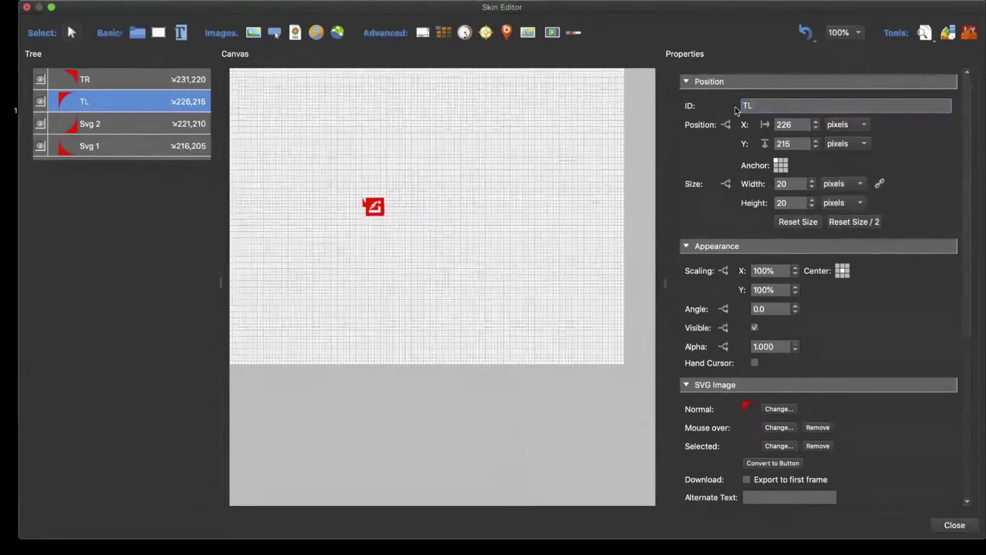
# Rename the bottom-right corner graphic (Svg 2) to BR and the bottom-left one (Svg 1) to BL
pyautogui.click(105, 124)
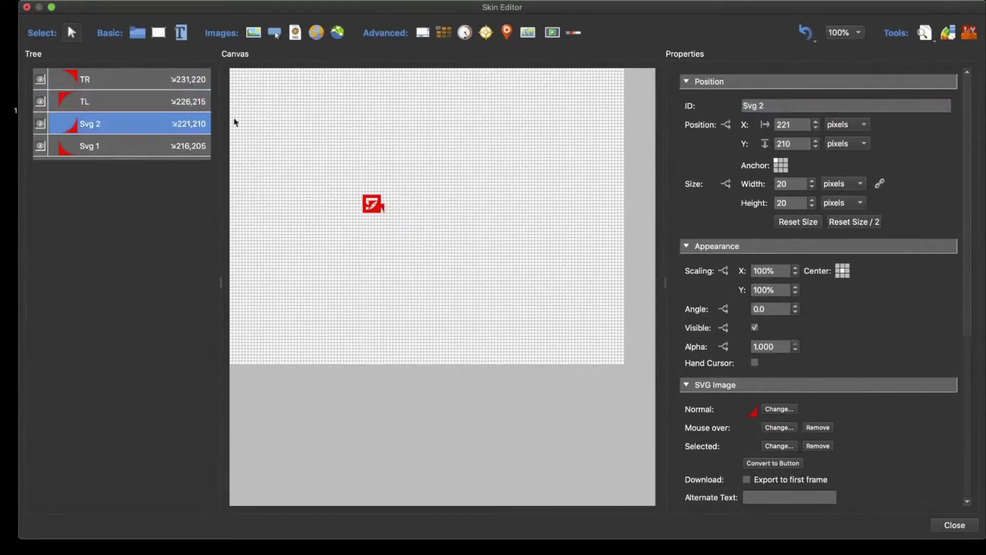
pyautogui.moveTo(783, 108); pyautogui.dragTo(724, 107)
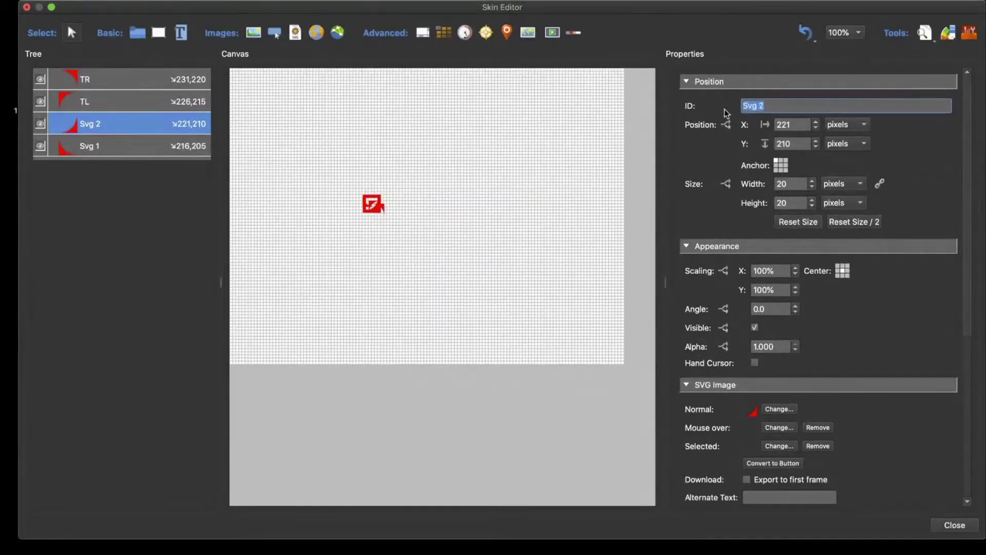
pyautogui.write('BR')
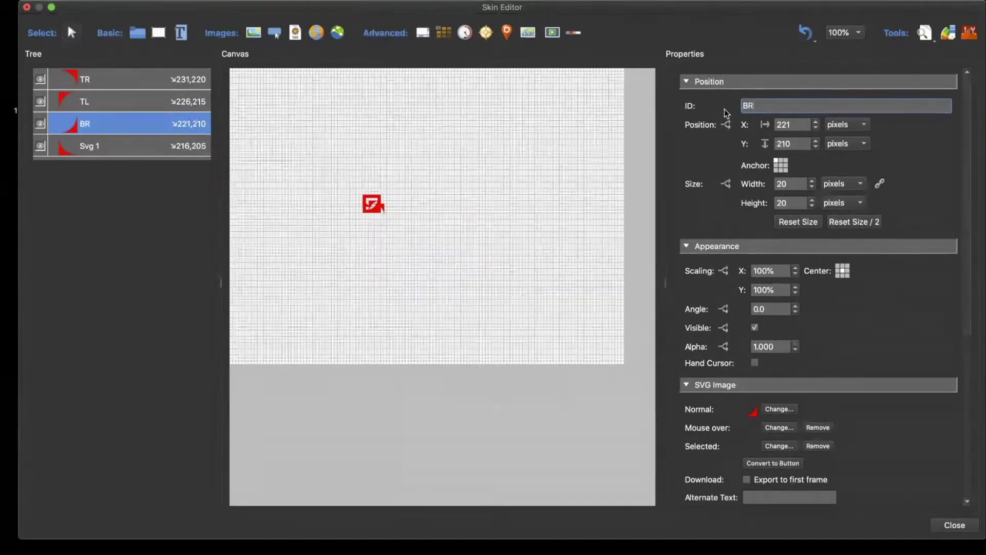
pyautogui.click(124, 147)
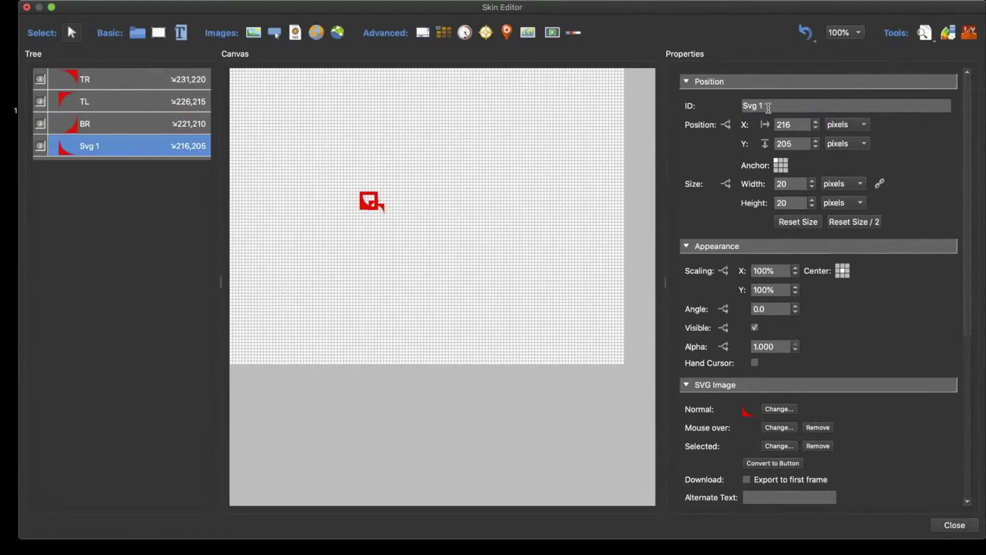
pyautogui.moveTo(766, 107); pyautogui.dragTo(737, 109)
pyautogui.write('BL')
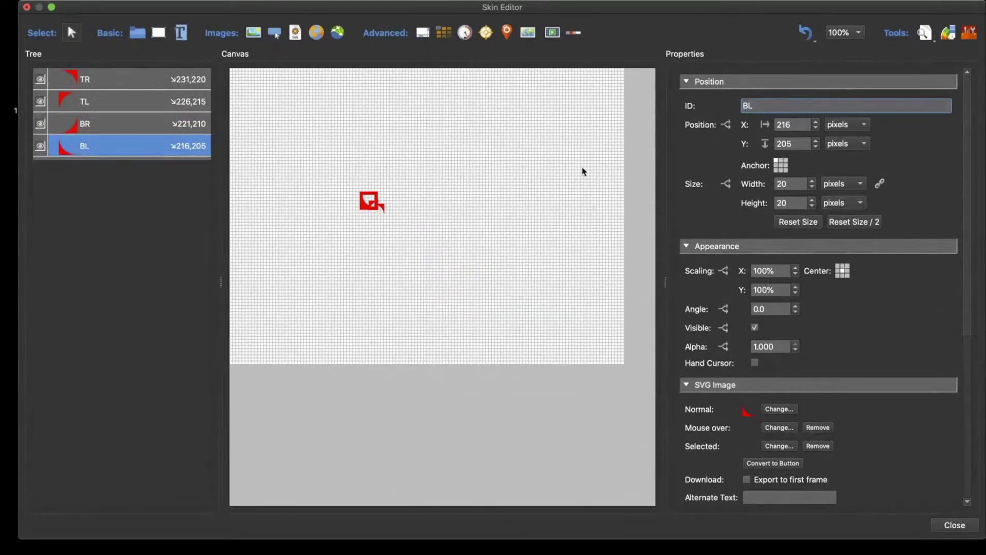
pyautogui.click(491, 185)
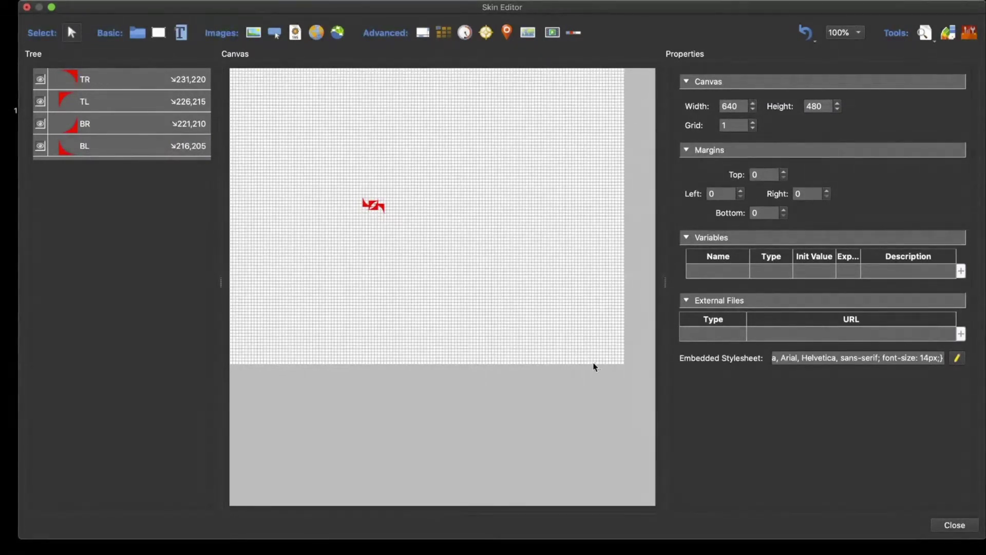
# Anchor the TR graphic to the canvas's top-right corner and set its X and Y position to 0
pyautogui.click(105, 84)
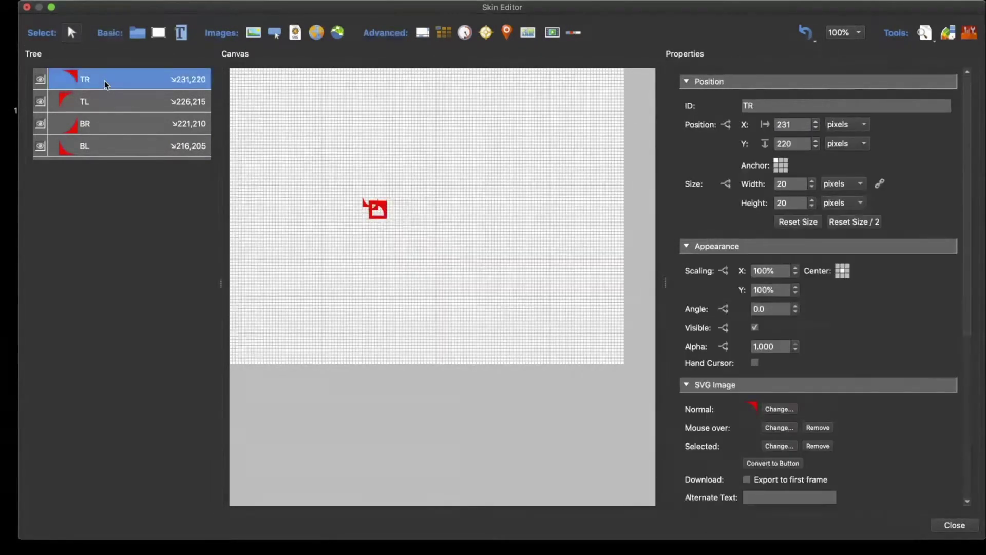
pyautogui.click(785, 162)
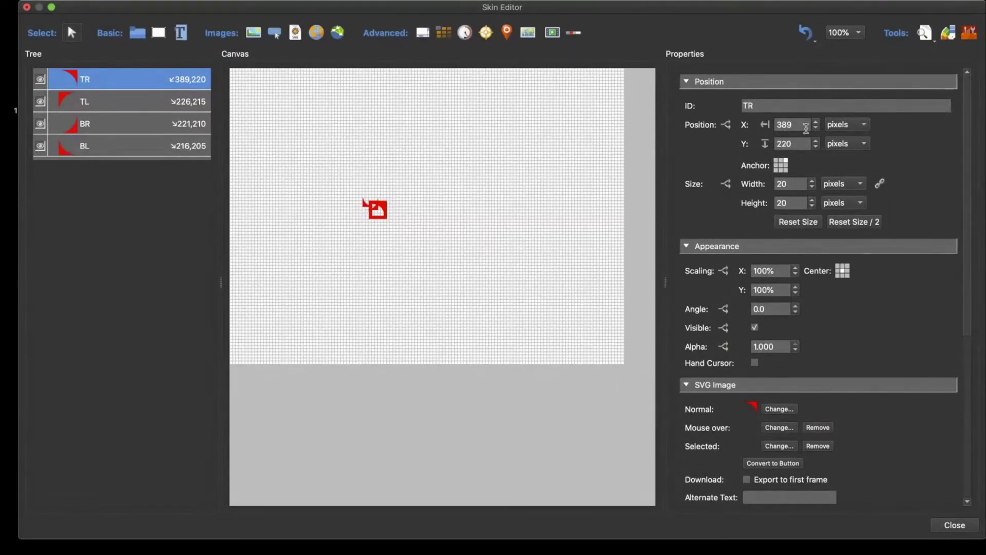
pyautogui.moveTo(805, 125); pyautogui.dragTo(751, 127)
pyautogui.write('0')
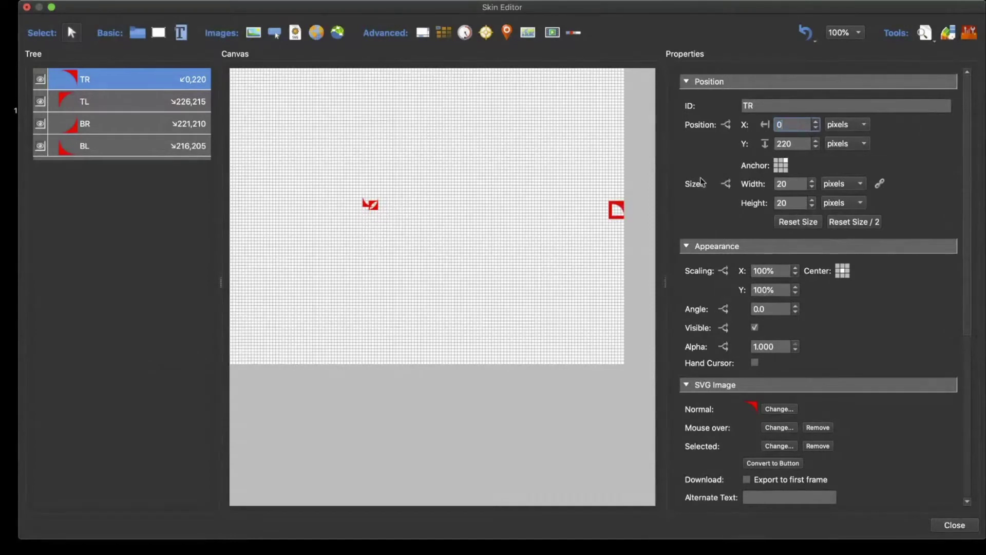
pyautogui.doubleClick(794, 143)
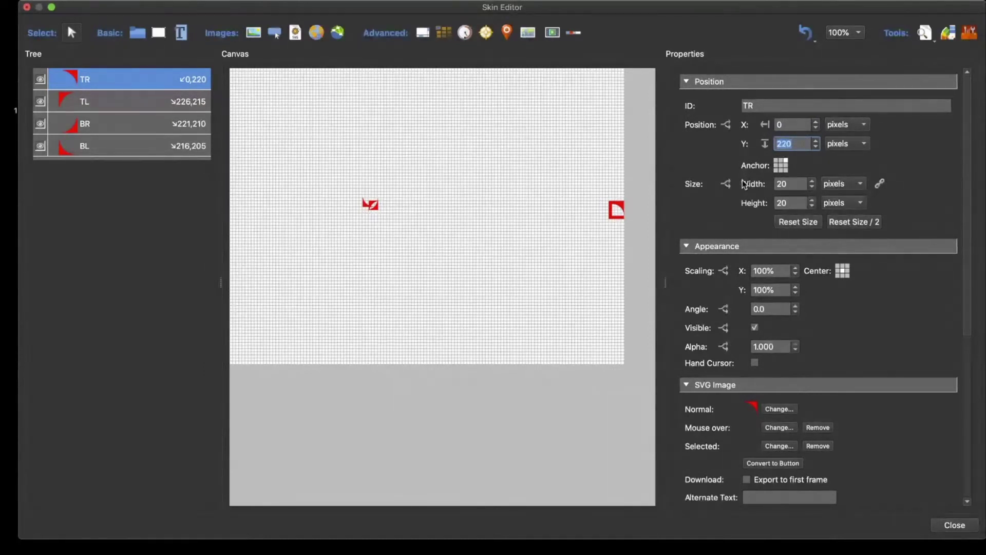
pyautogui.write('0')
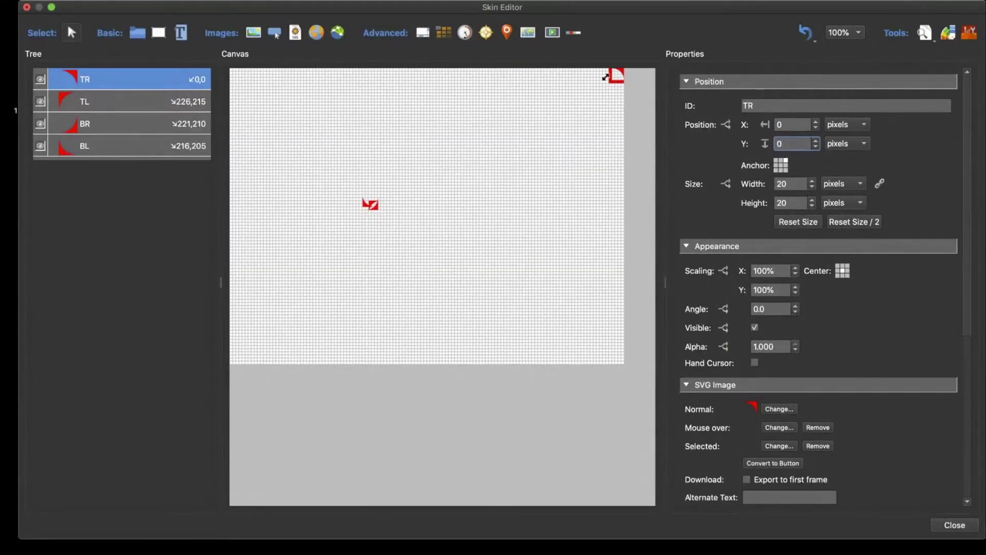
pyautogui.click(604, 120)
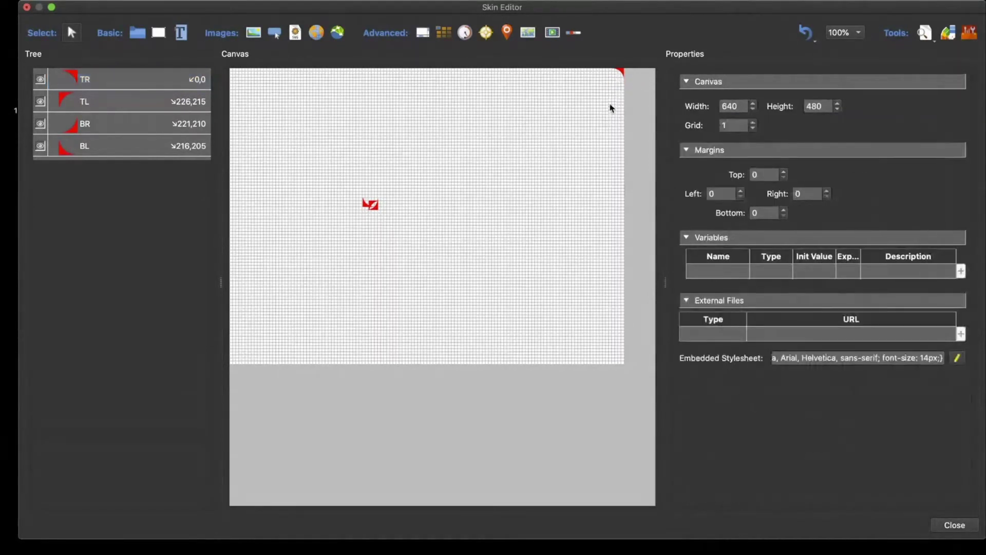
# Check in the live preview how the TR corner behaves when the preview is shrunk to about 410 × 384, and close it
pyautogui.click(925, 33)
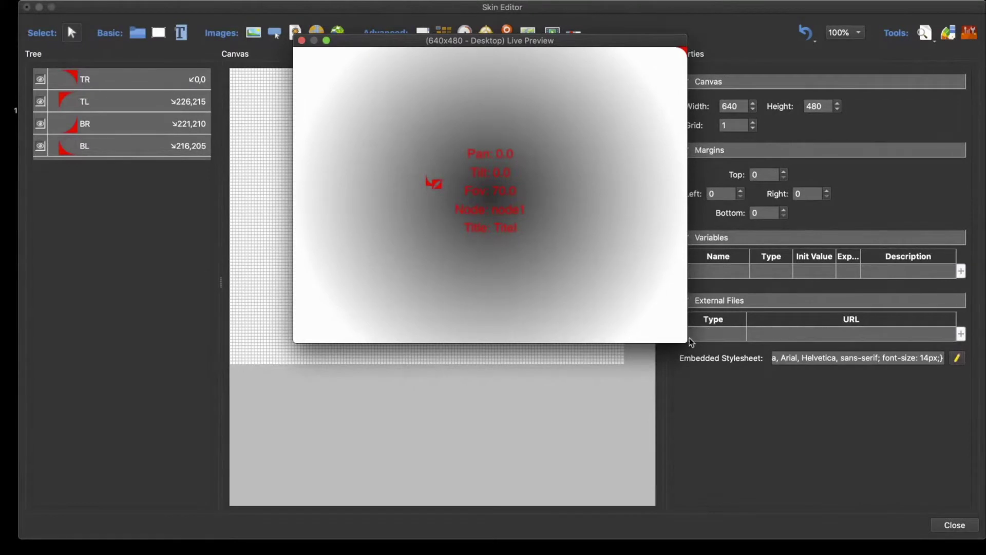
pyautogui.moveTo(686, 340); pyautogui.dragTo(545, 284)
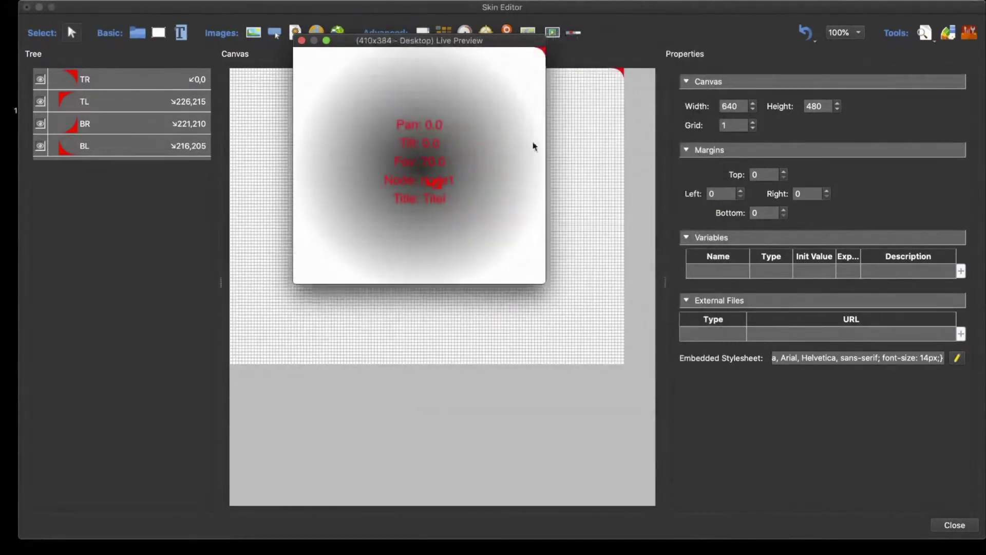
pyautogui.click(302, 40)
# Keep TL anchored top-left, and anchor BR to the bottom-right corner and BL to the bottom-left corner
pyautogui.click(99, 101)
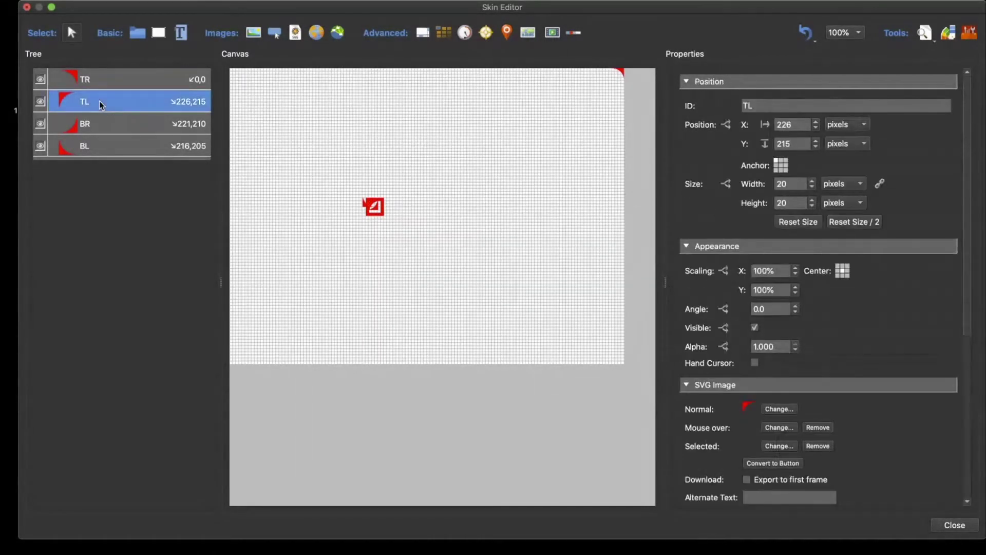
pyautogui.keyDown('shift'); pyautogui.click(97, 145); pyautogui.keyUp('shift')
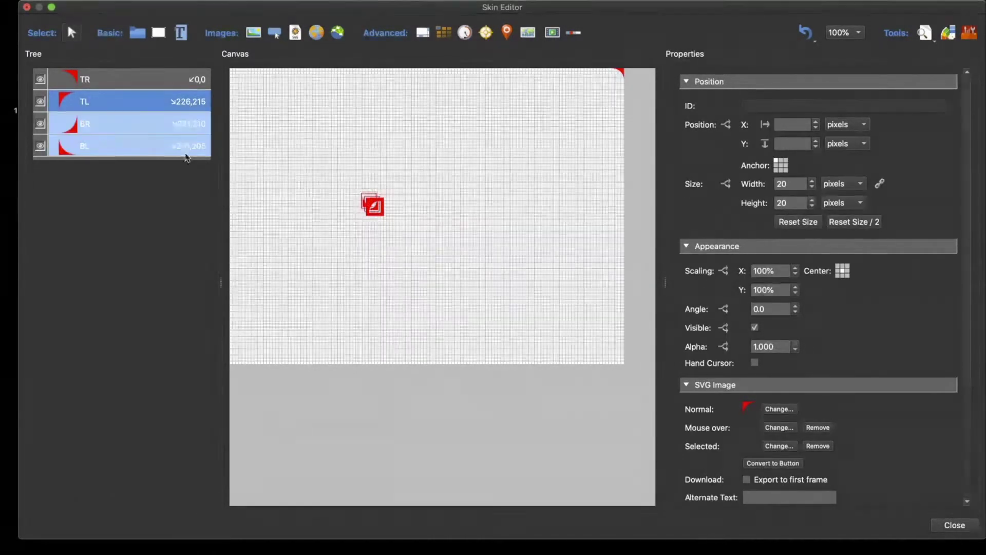
pyautogui.click(122, 101)
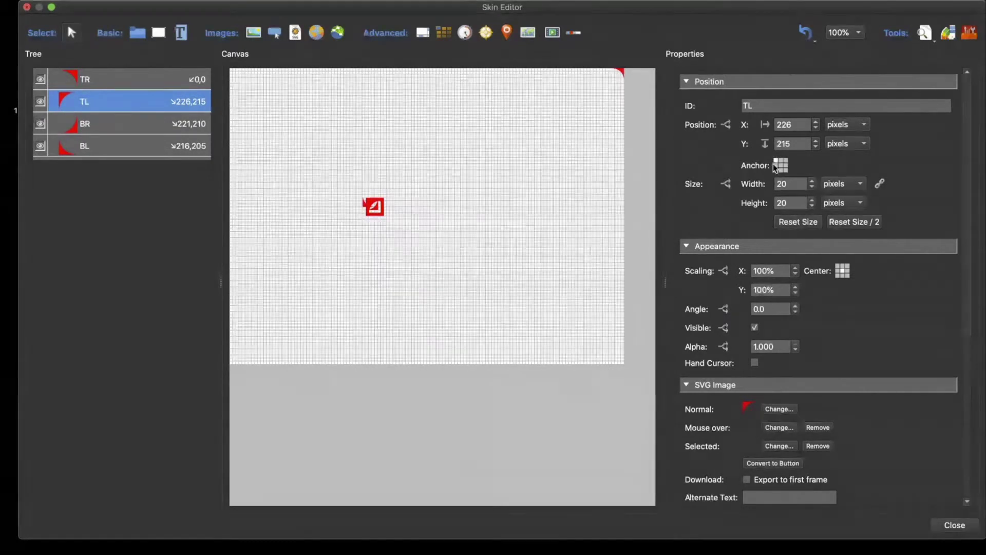
pyautogui.click(107, 121)
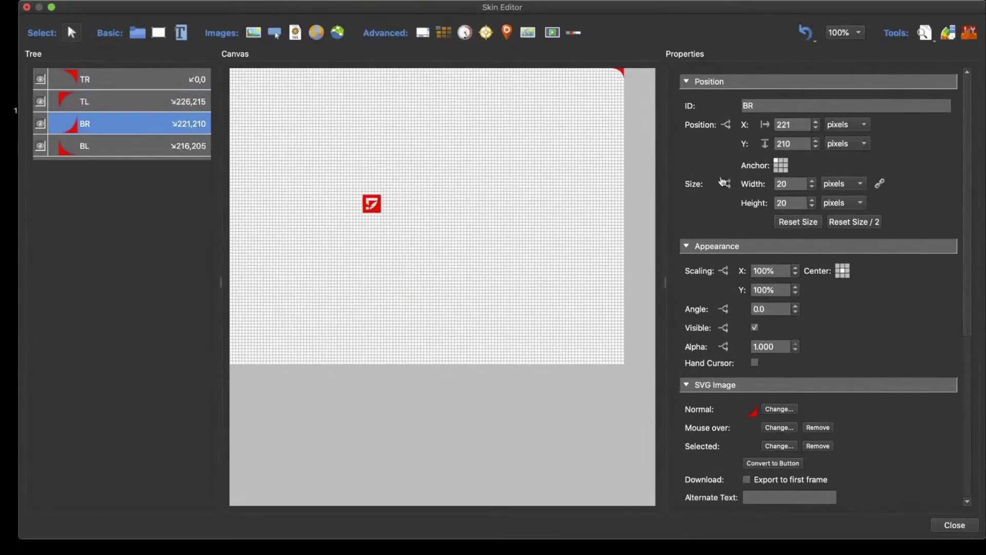
pyautogui.click(785, 171)
pyautogui.click(120, 145)
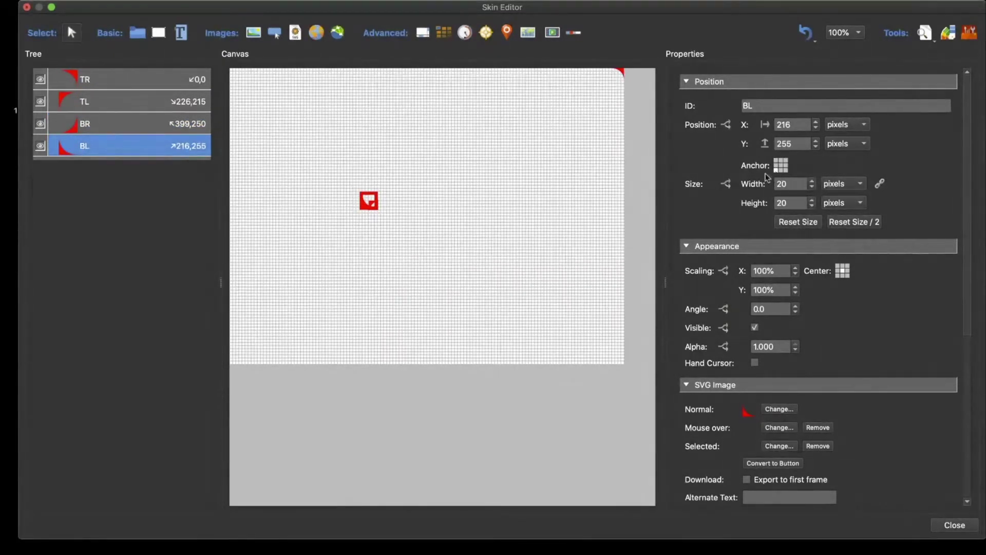
# Set the X and Y position of the TL, BR and BL graphics together to 0 pixels
pyautogui.click(107, 101)
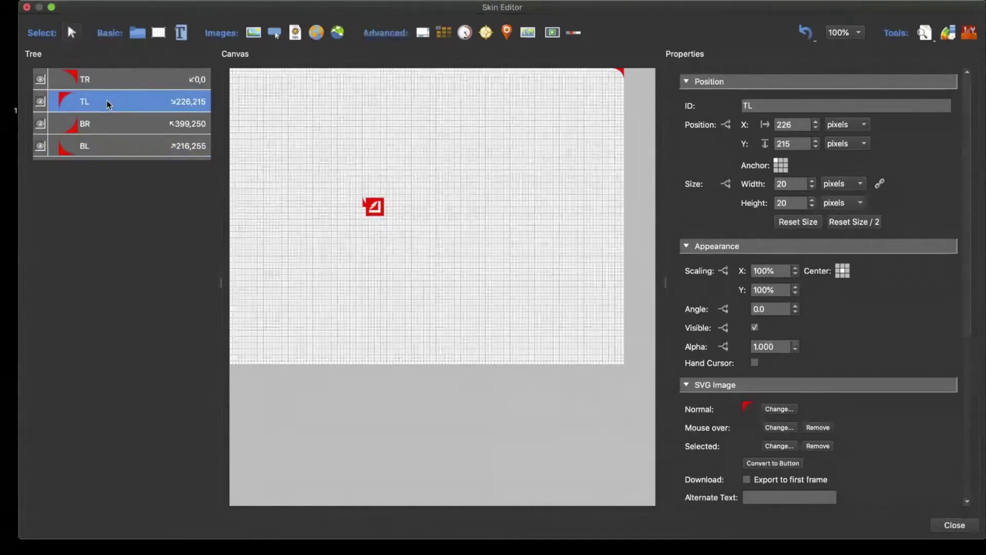
pyautogui.keyDown('shift'); pyautogui.click(113, 145); pyautogui.keyUp('shift')
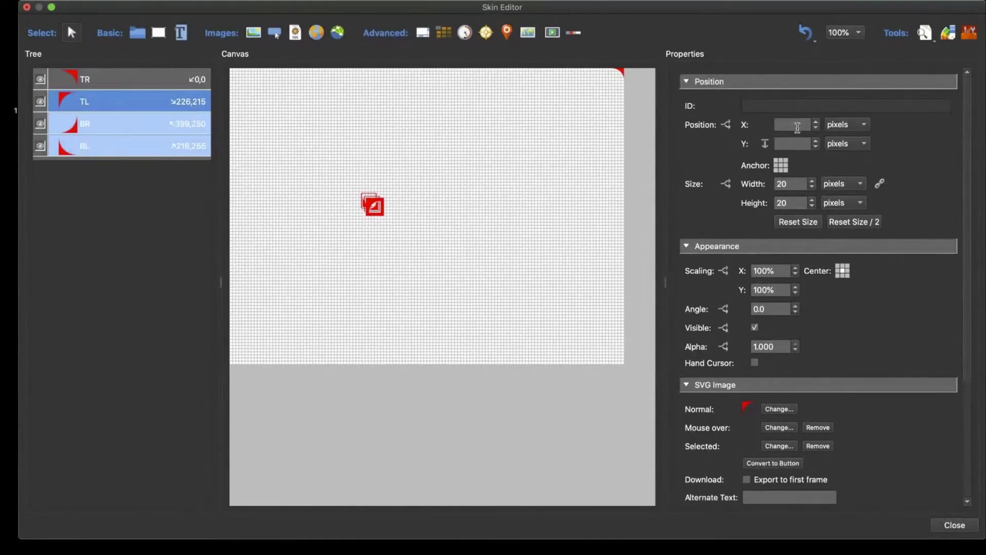
pyautogui.click(797, 126)
pyautogui.write('0')
pyautogui.press('Return')
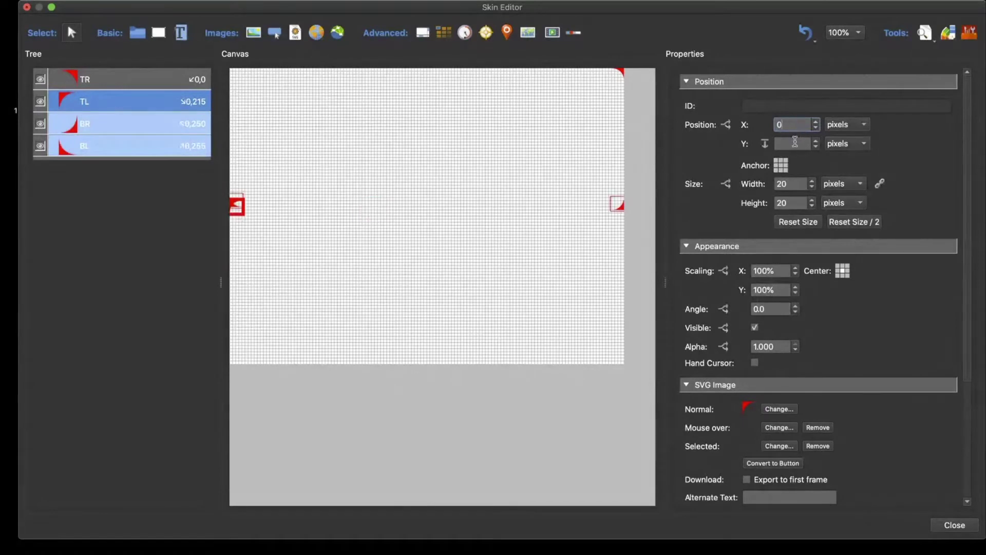
pyautogui.click(794, 143)
pyautogui.write('0')
pyautogui.press('Return')
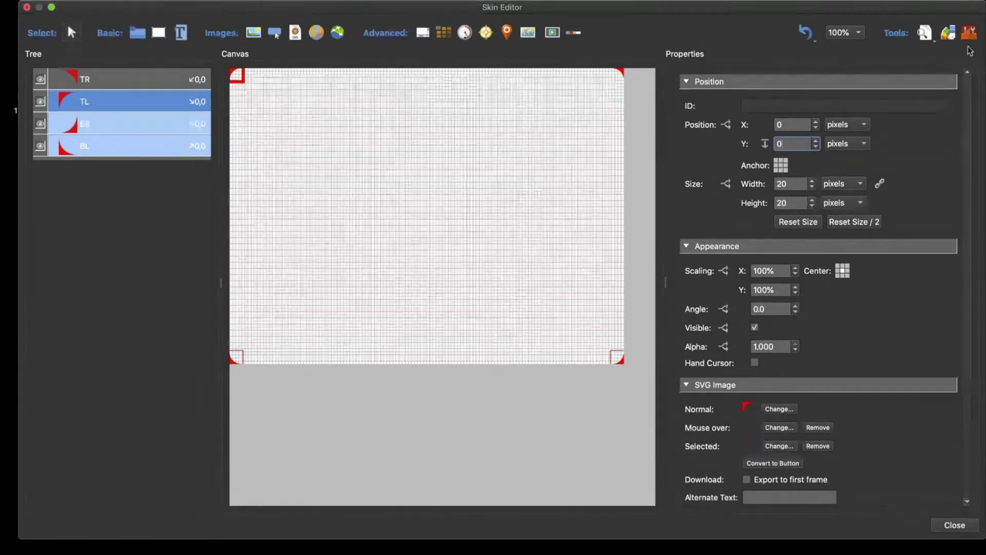
# Check in the live preview how all four corners behave at about 470 × 483 and 863 × 359, and close it
pyautogui.click(925, 33)
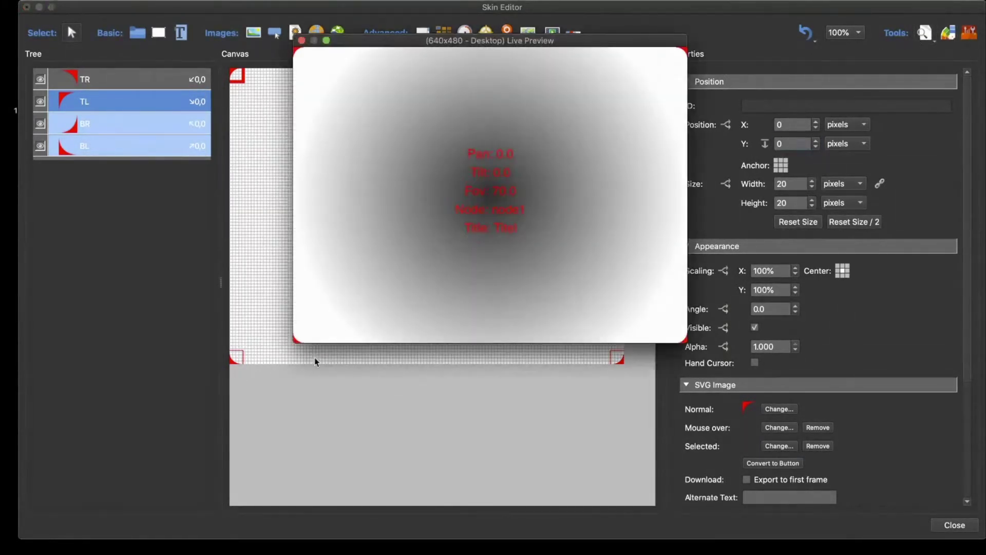
pyautogui.moveTo(686, 341); pyautogui.dragTo(583, 344)
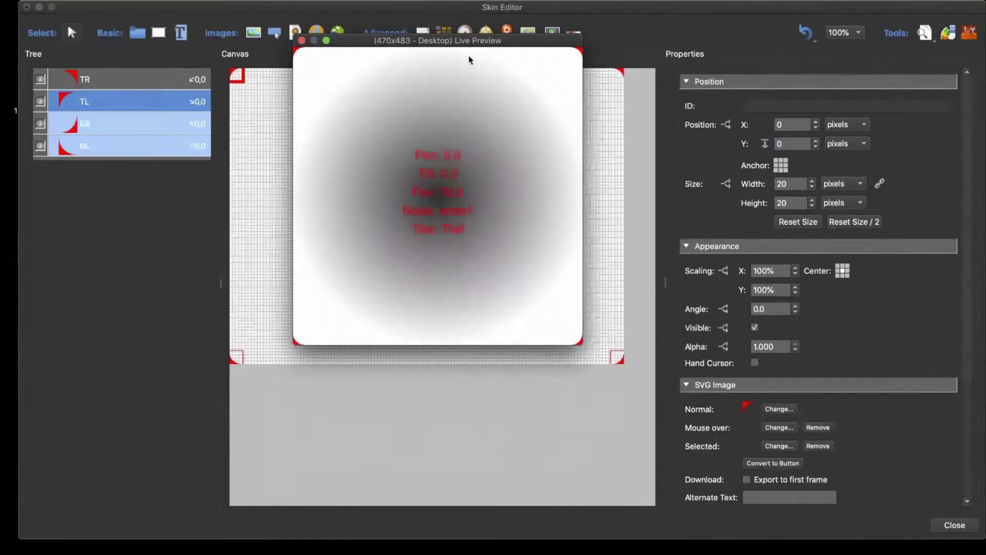
pyautogui.moveTo(469, 60); pyautogui.dragTo(352, 130)
pyautogui.moveTo(458, 414); pyautogui.dragTo(706, 338)
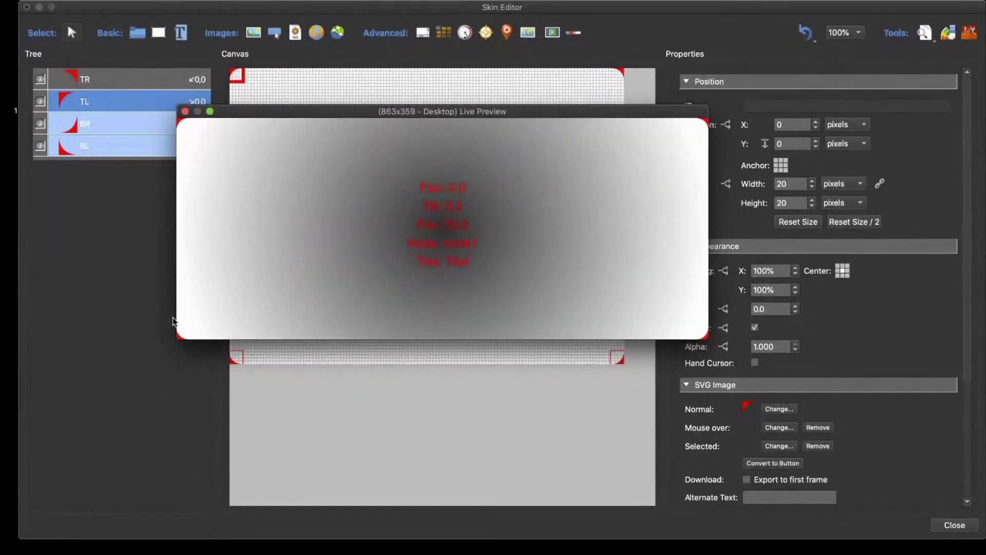
pyautogui.click(185, 113)
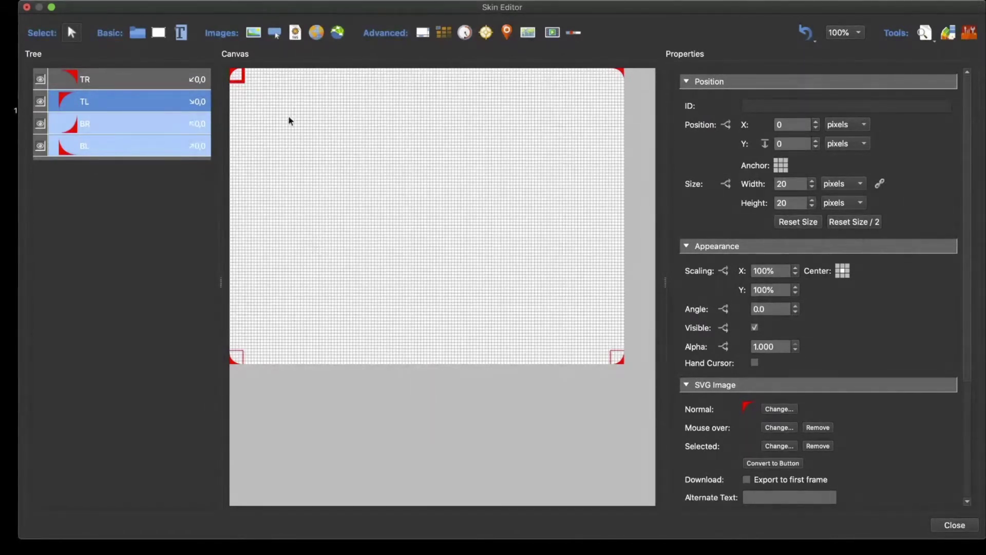
# Add a 100 × 20 pixel rectangle at about X 186, Y 124 on the canvas and set its ID to BT
pyautogui.click(158, 33)
pyautogui.click(311, 157)
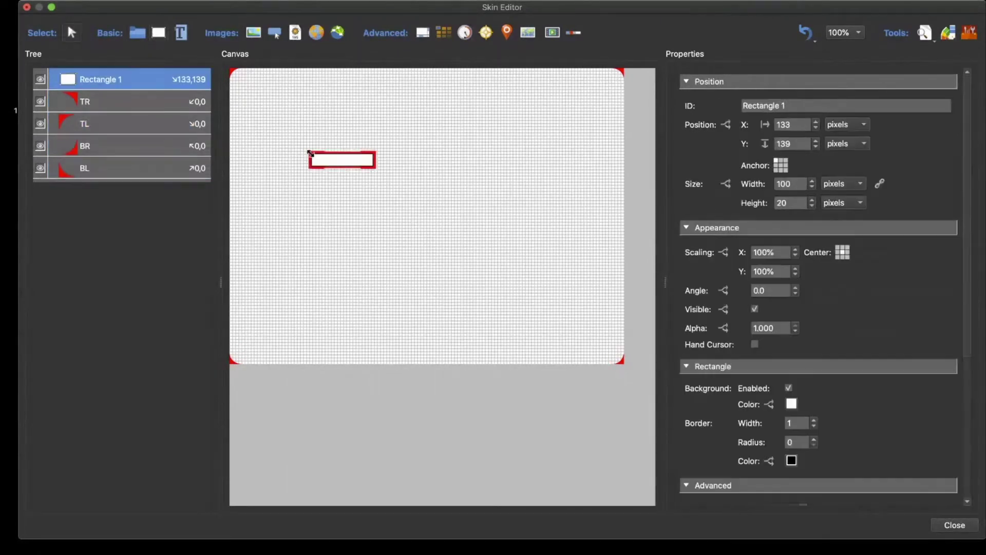
pyautogui.moveTo(321, 161); pyautogui.dragTo(358, 154)
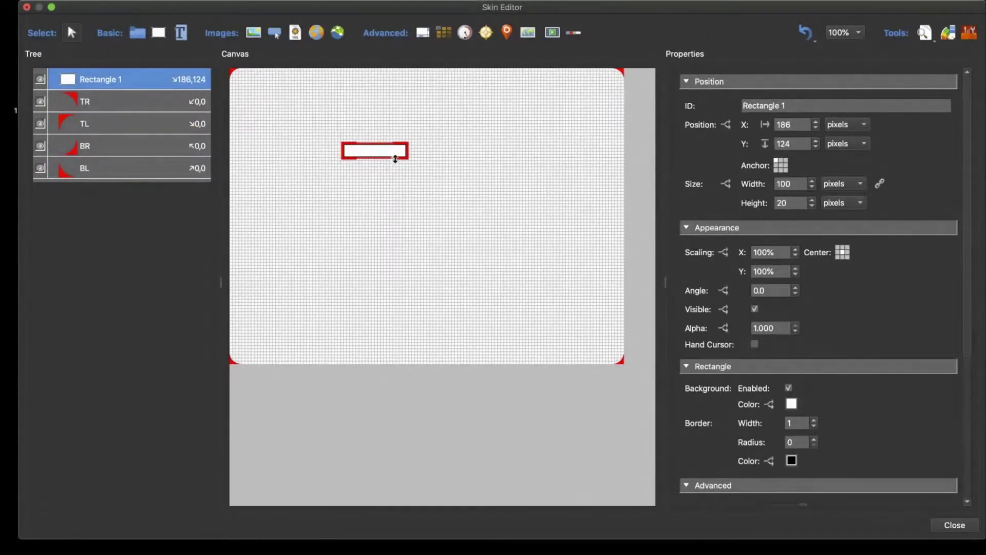
pyautogui.click(769, 105)
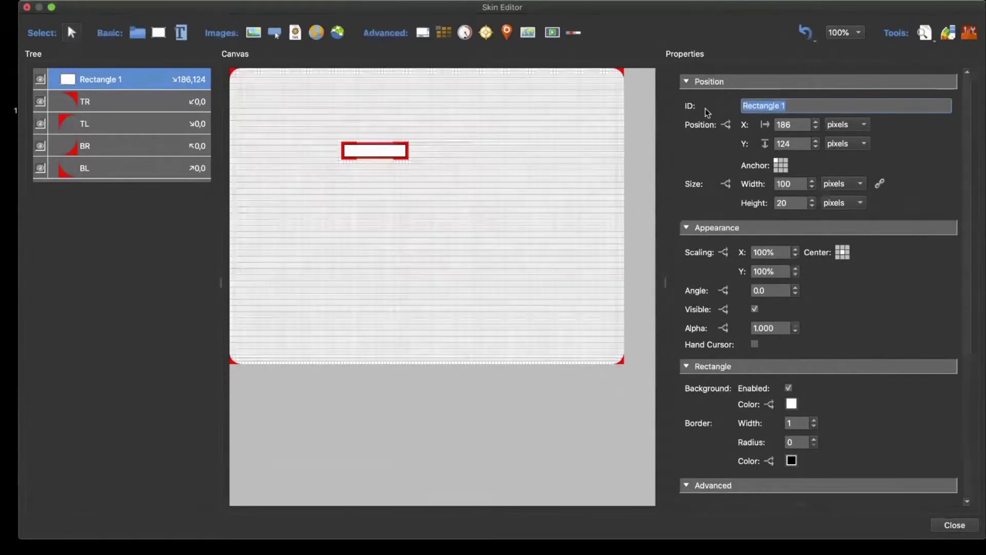
pyautogui.write('BT')
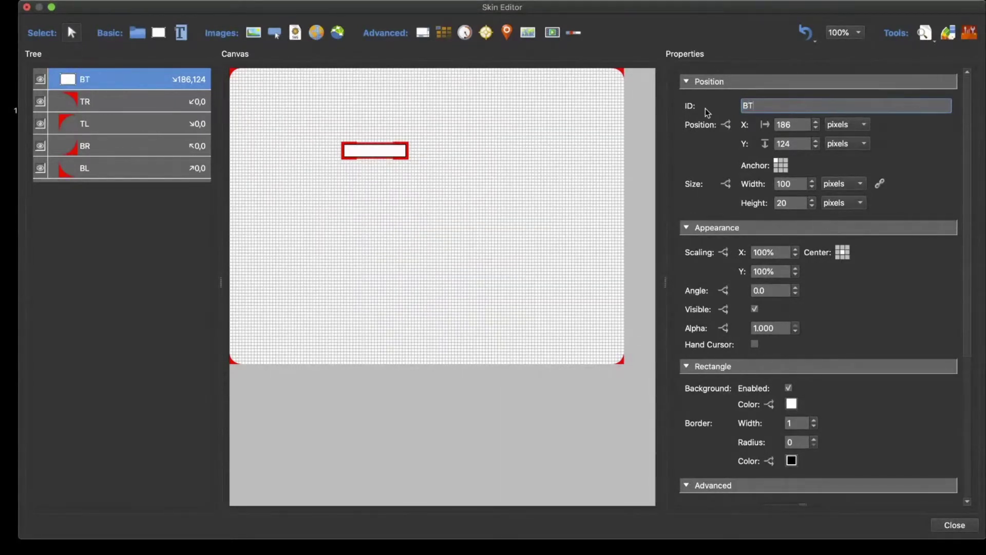
pyautogui.click(387, 152)
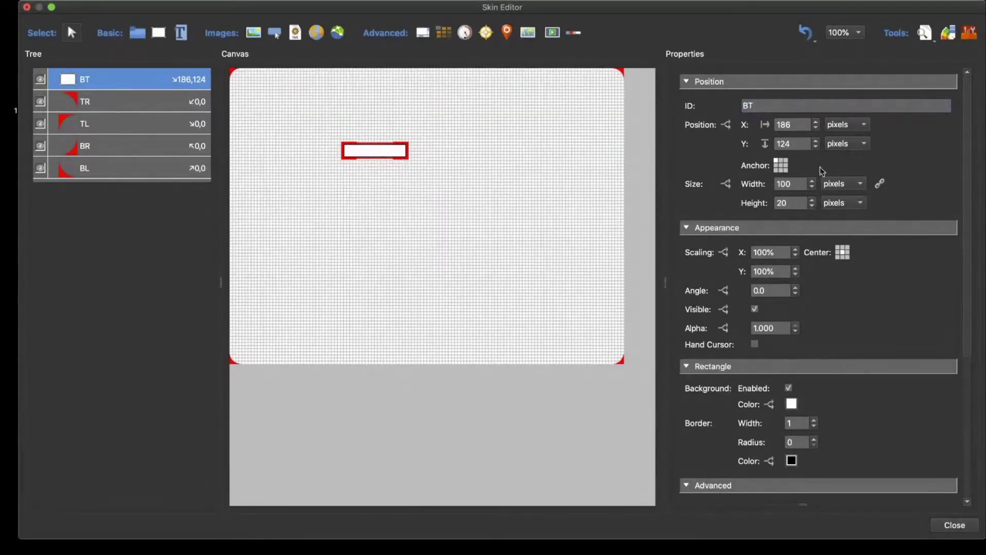
# Set the X and Y position of the BT rectangle to 0 pixels
pyautogui.doubleClick(785, 124)
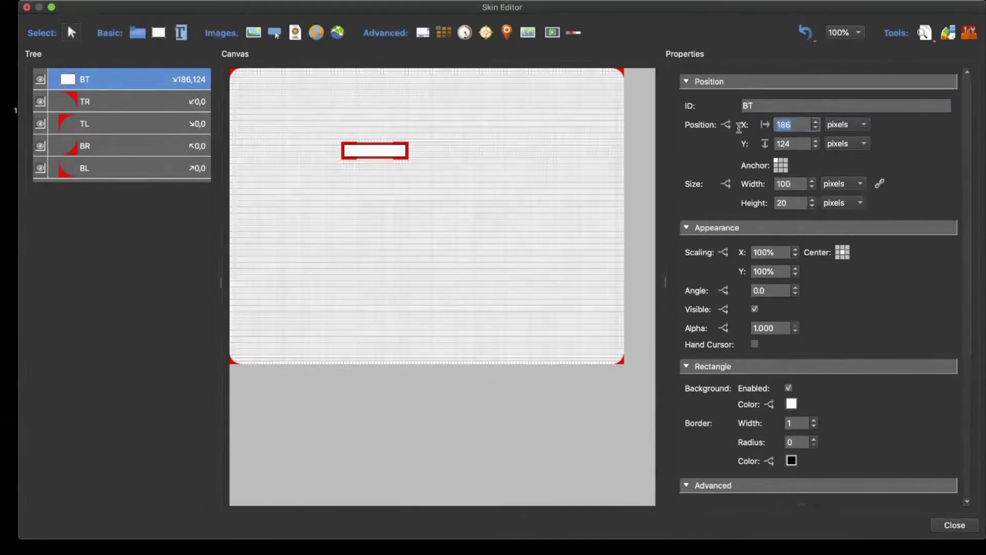
pyautogui.write('0')
pyautogui.press('Return')
pyautogui.doubleClick(799, 145)
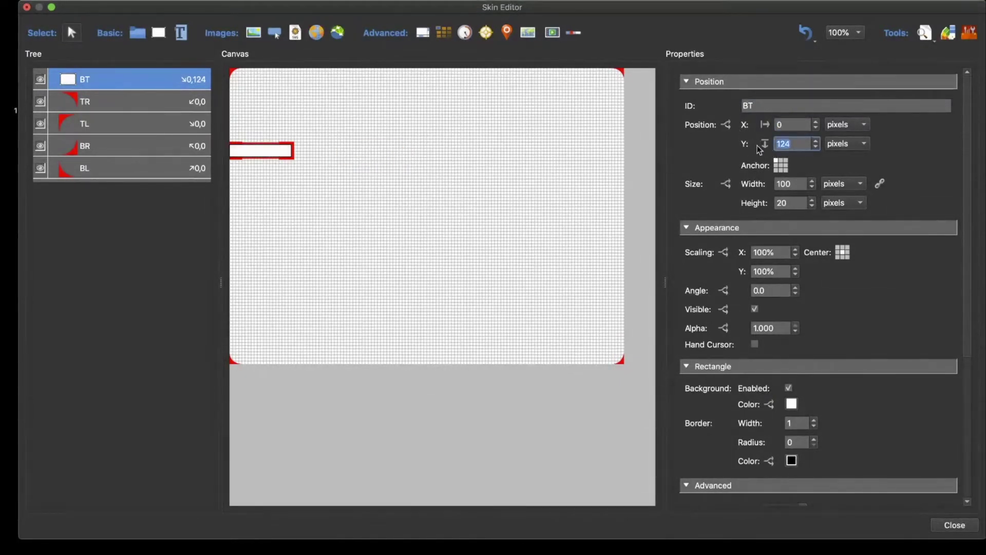
pyautogui.write('0')
pyautogui.press('Return')
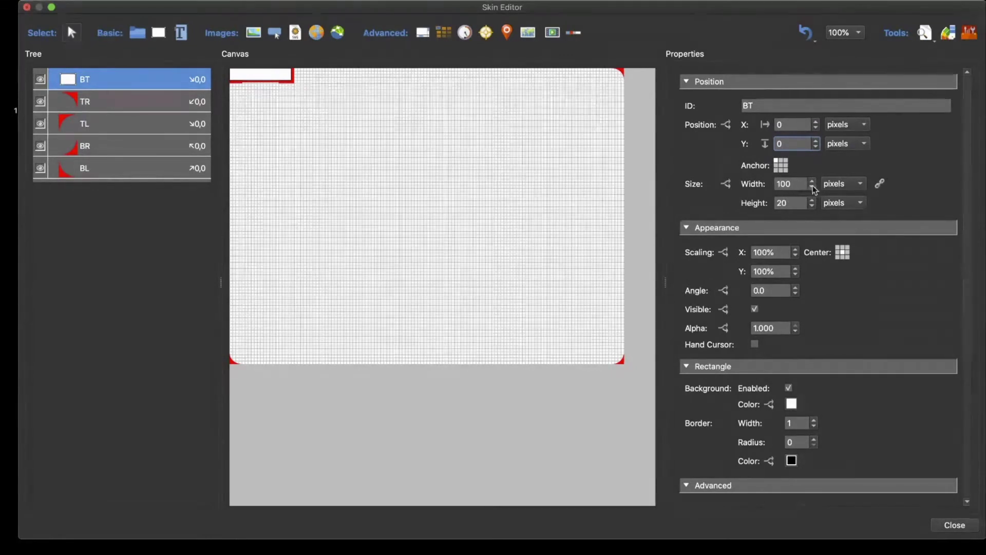
# Set the BT rectangle's width to 100 percent and its height to 5 pixels
pyautogui.click(840, 185)
pyautogui.click(832, 199)
pyautogui.doubleClick(794, 184)
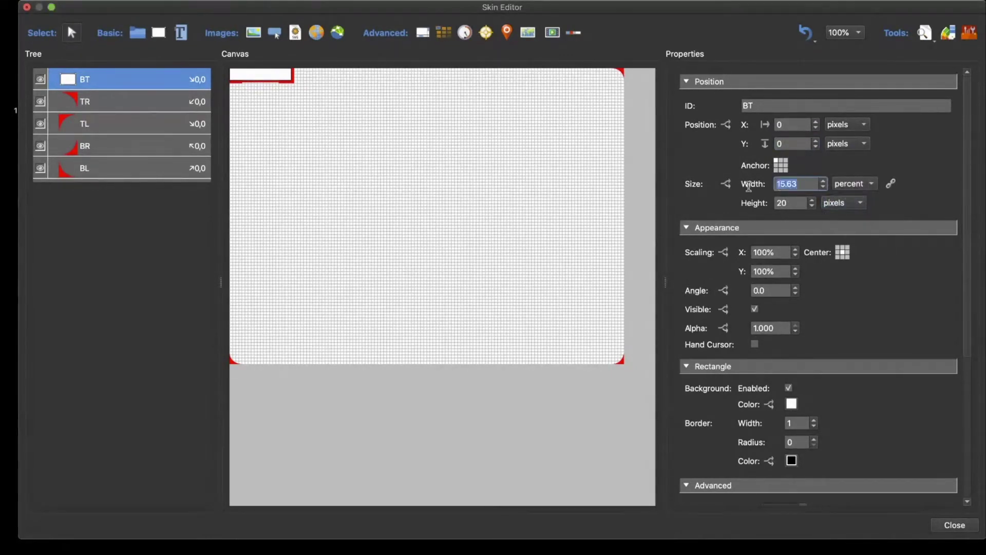
pyautogui.write('100')
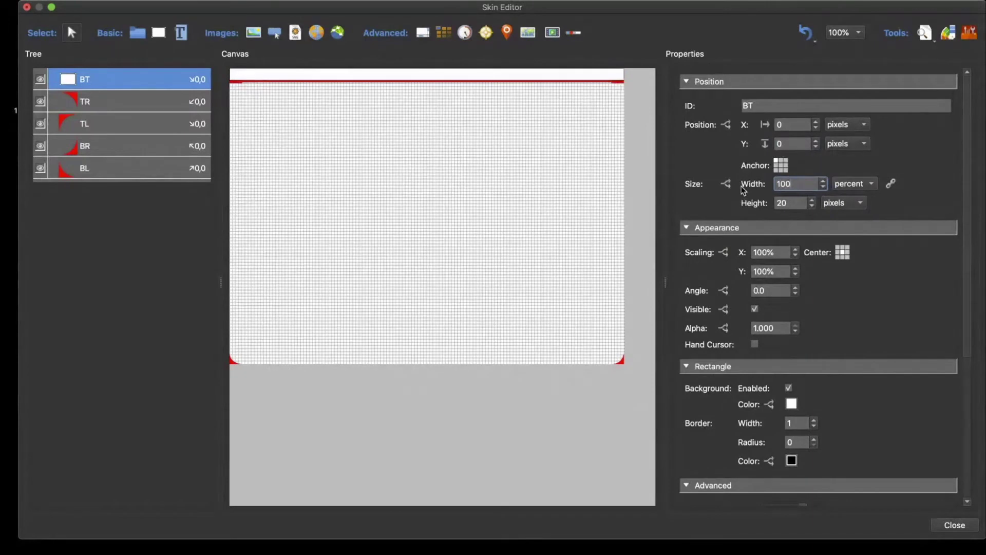
pyautogui.doubleClick(784, 203)
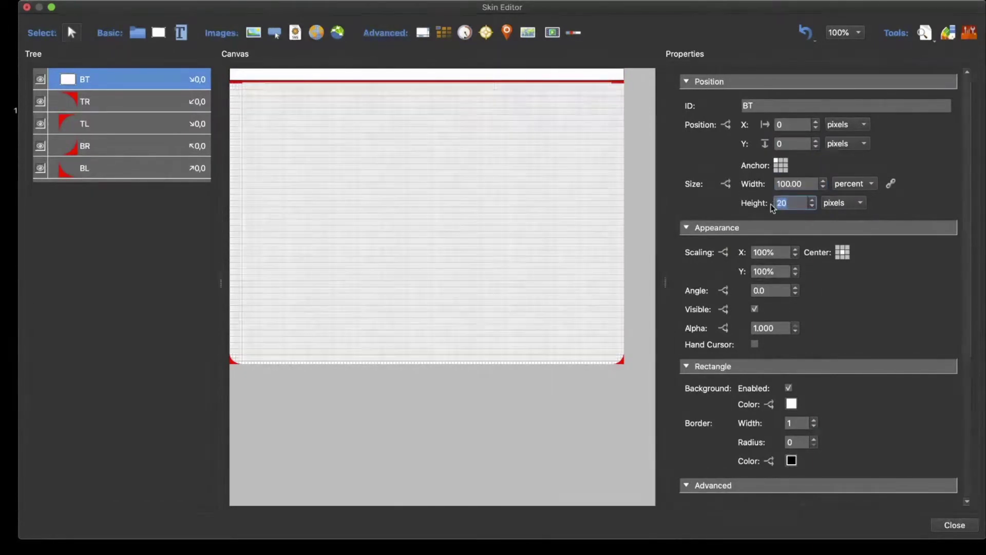
pyautogui.write('1')
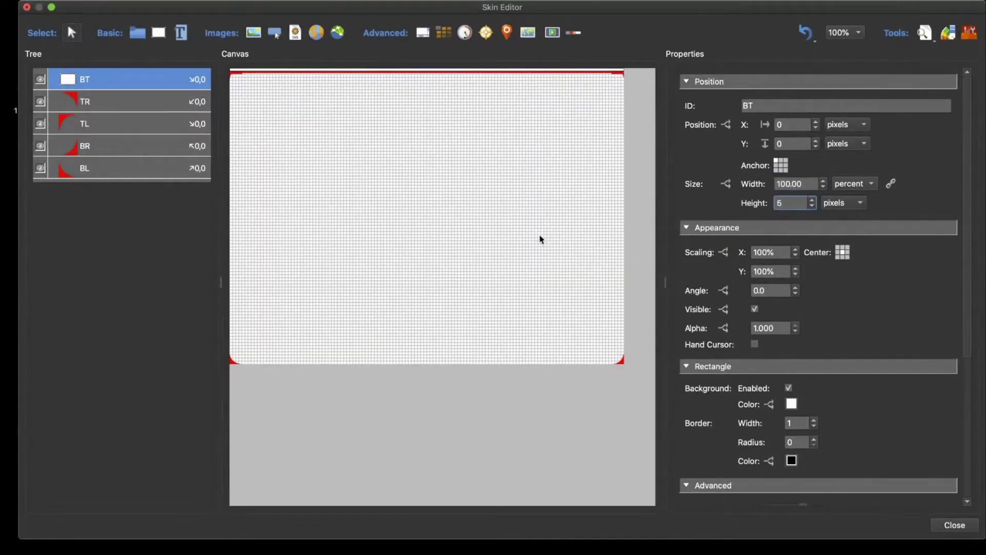
pyautogui.click(539, 238)
pyautogui.click(275, 71)
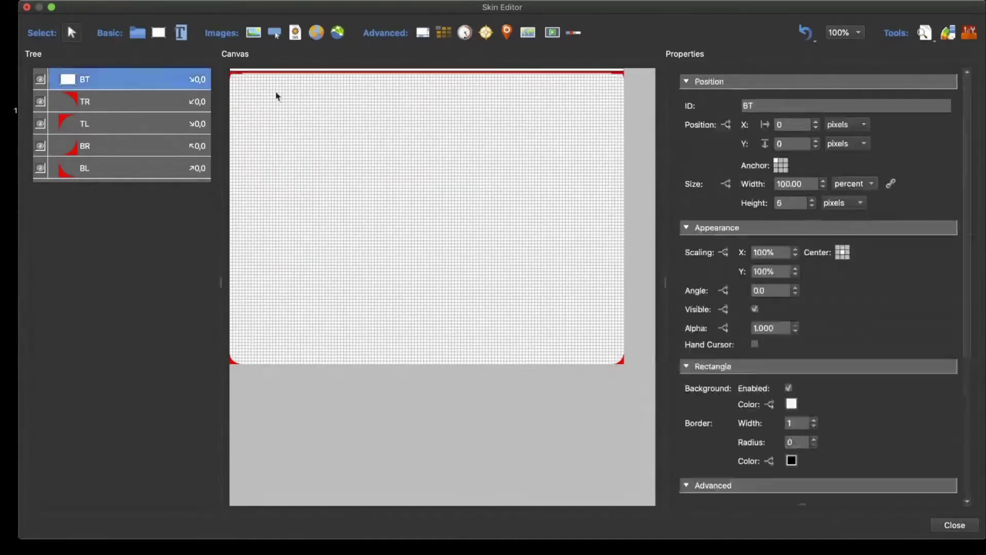
# Give the BT rectangle a red background color and set its border width to 0
pyautogui.scroll(-5, 904, 298)
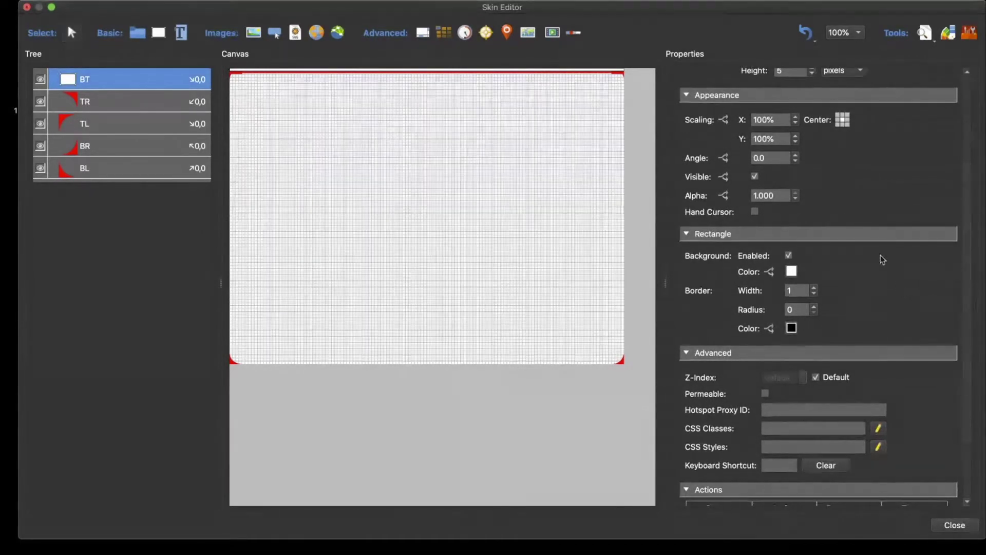
pyautogui.click(791, 272)
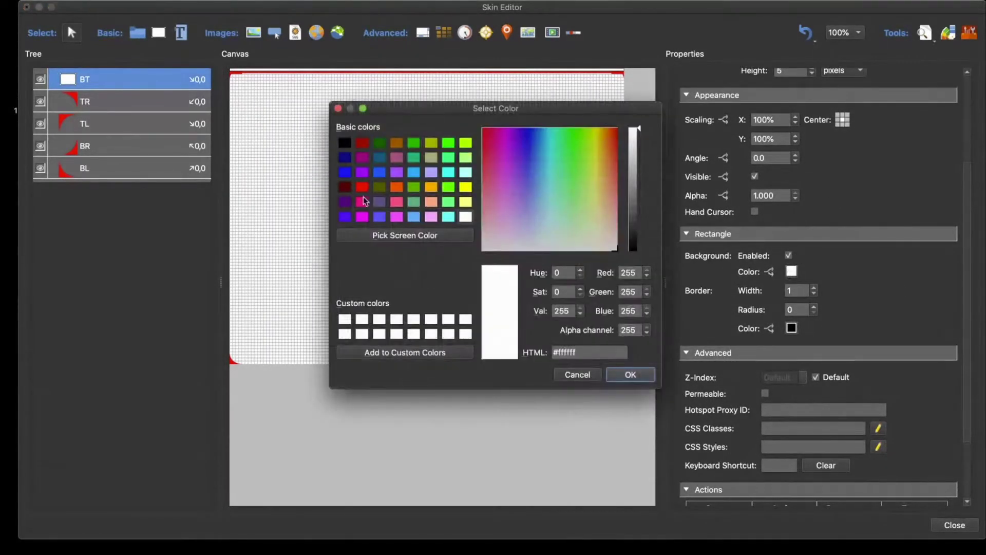
pyautogui.click(363, 186)
pyautogui.click(642, 374)
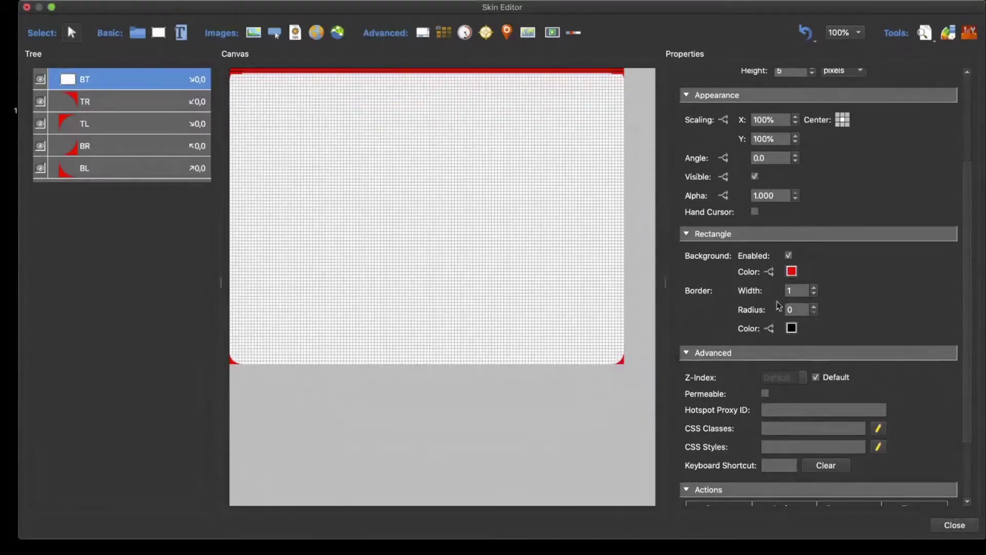
pyautogui.click(813, 294)
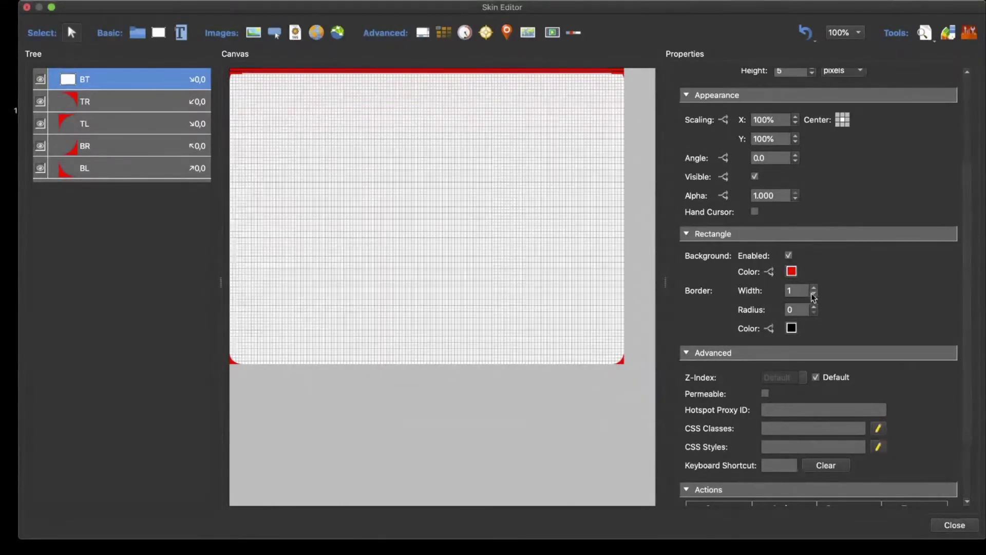
# Duplicate the BT rectangle and set the copy's ID to BB
pyautogui.click(114, 77)
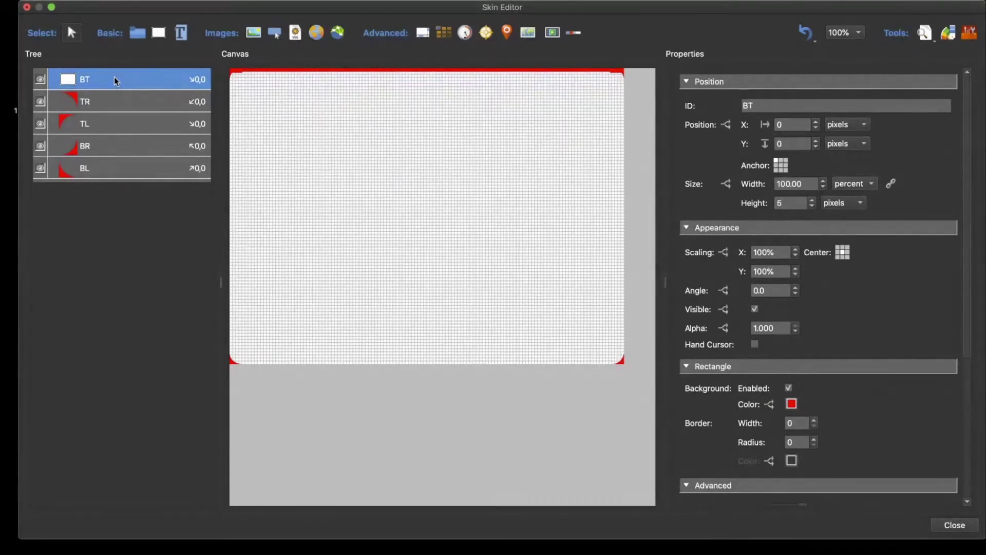
pyautogui.click(375, 231)
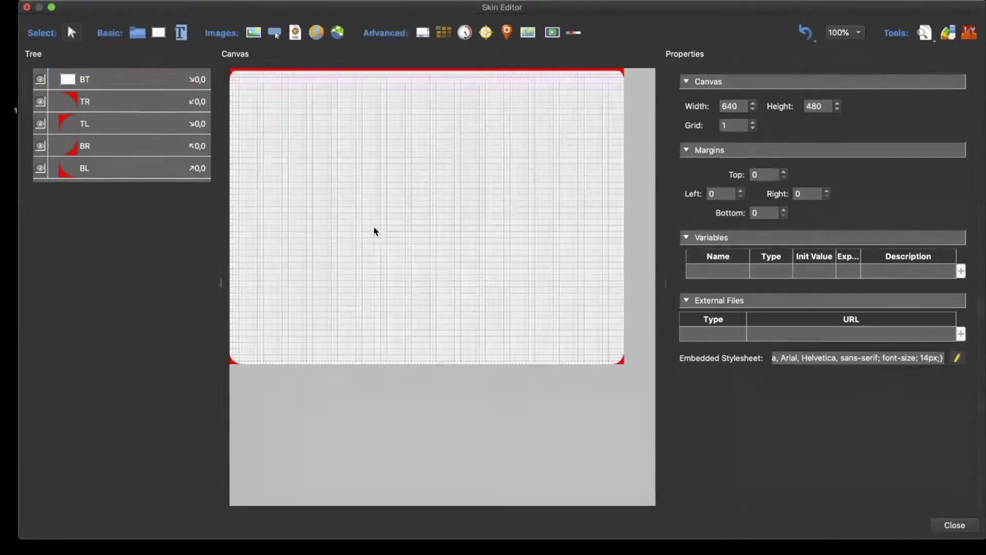
pyautogui.press('super+v')
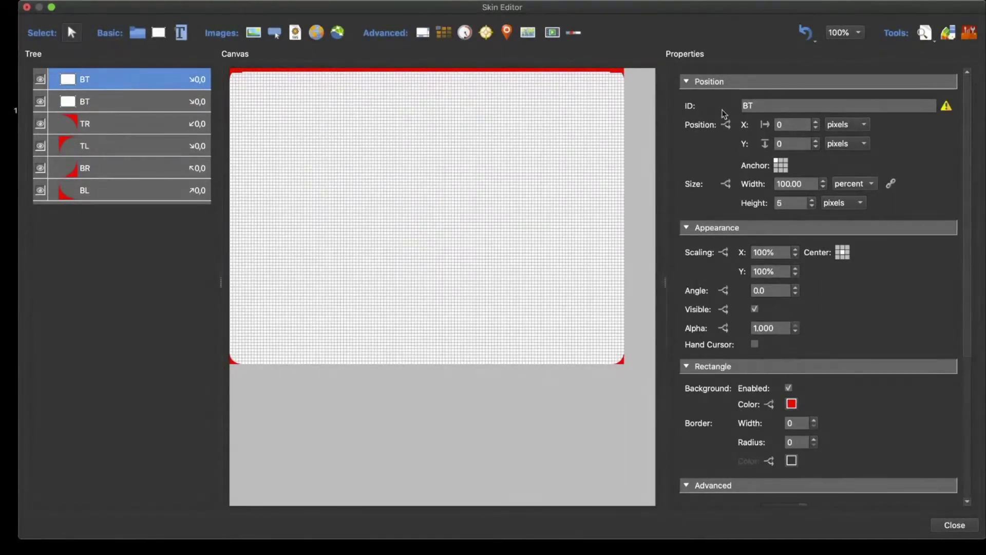
pyautogui.click(759, 106)
pyautogui.press('BackSpace')
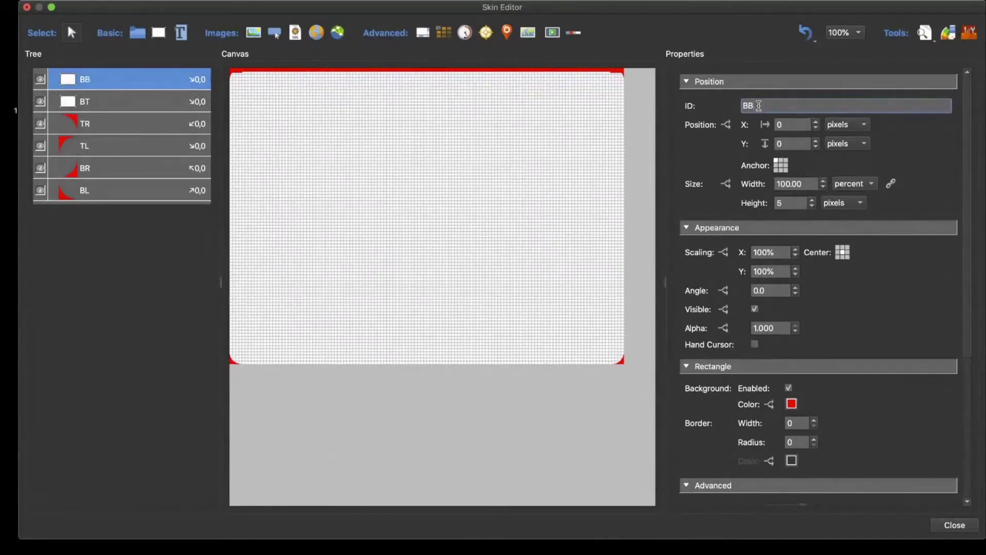
pyautogui.press('Return')
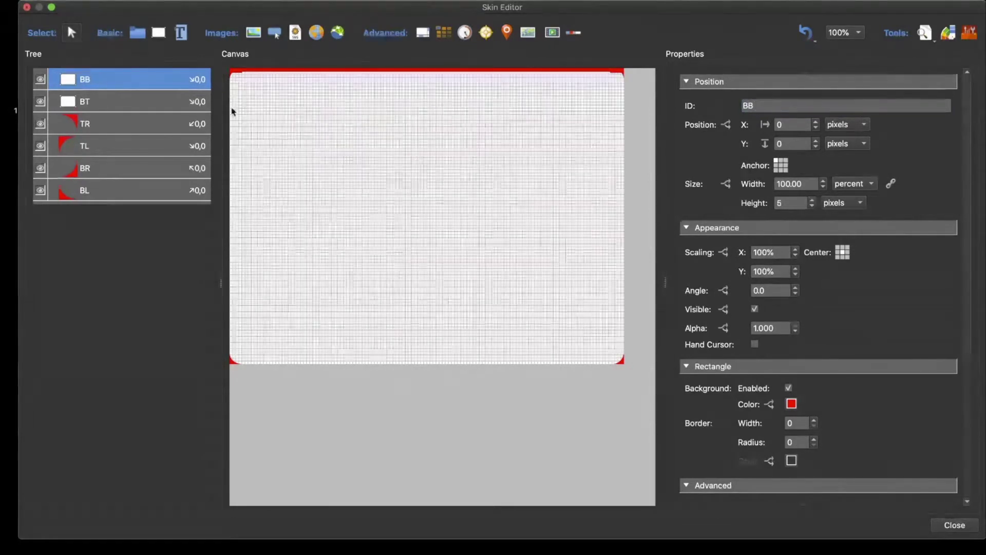
# Anchor the BB rectangle to the canvas's bottom-left corner and set its Y position to 0 pixels
pyautogui.click(776, 172)
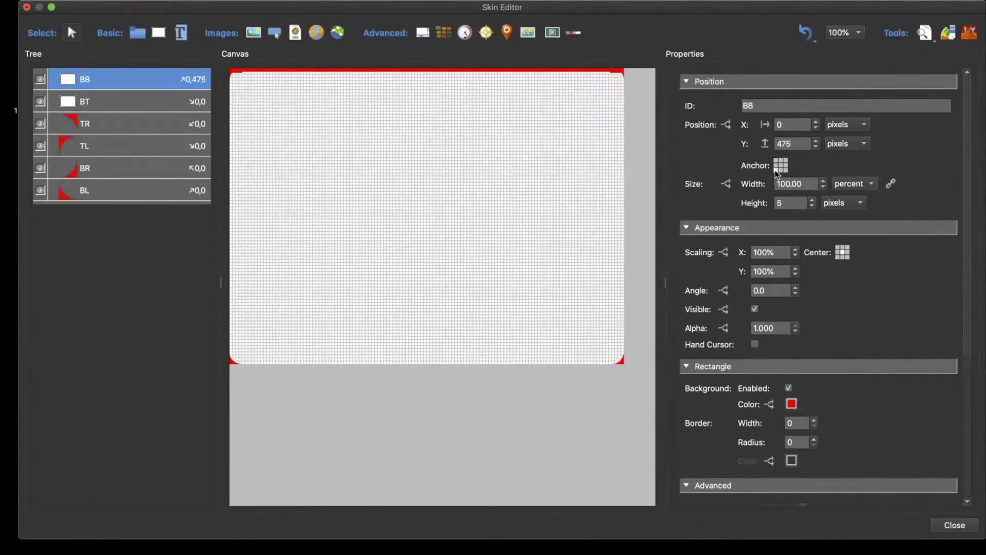
pyautogui.doubleClick(791, 146)
pyautogui.write('0')
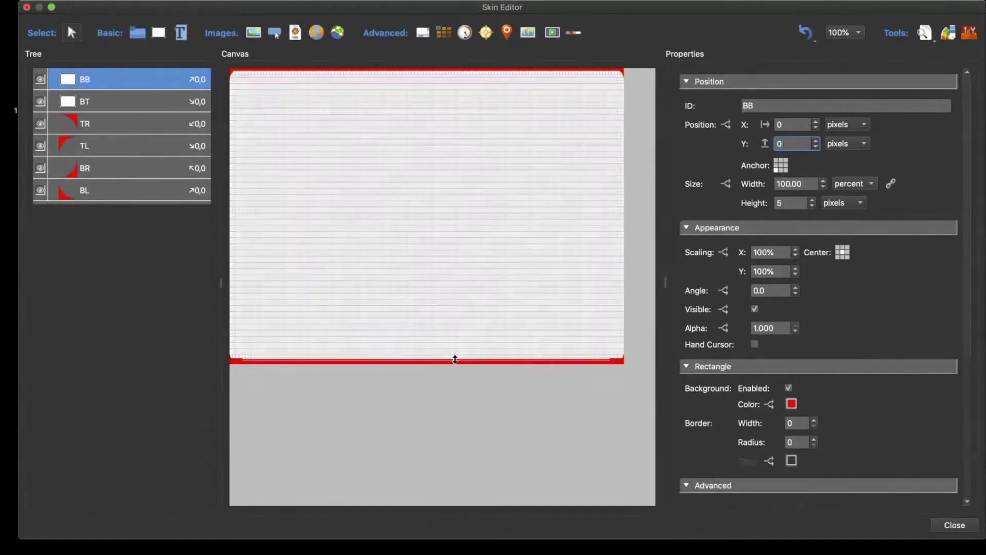
# Draw a narrow vertical rectangle about 9 × 56 pixels in the canvas's upper-left area and set its ID to BL
pyautogui.click(276, 140)
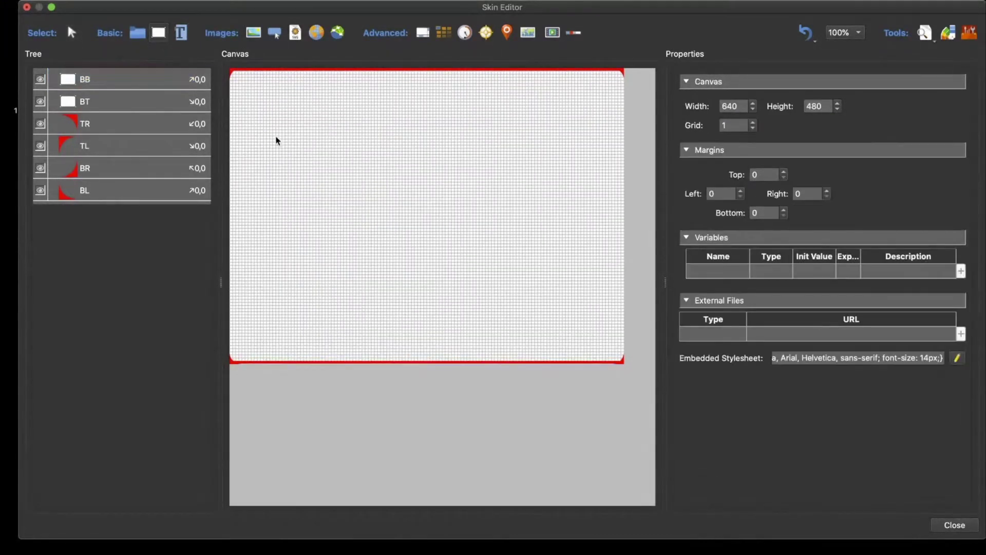
pyautogui.moveTo(277, 138); pyautogui.dragTo(284, 173)
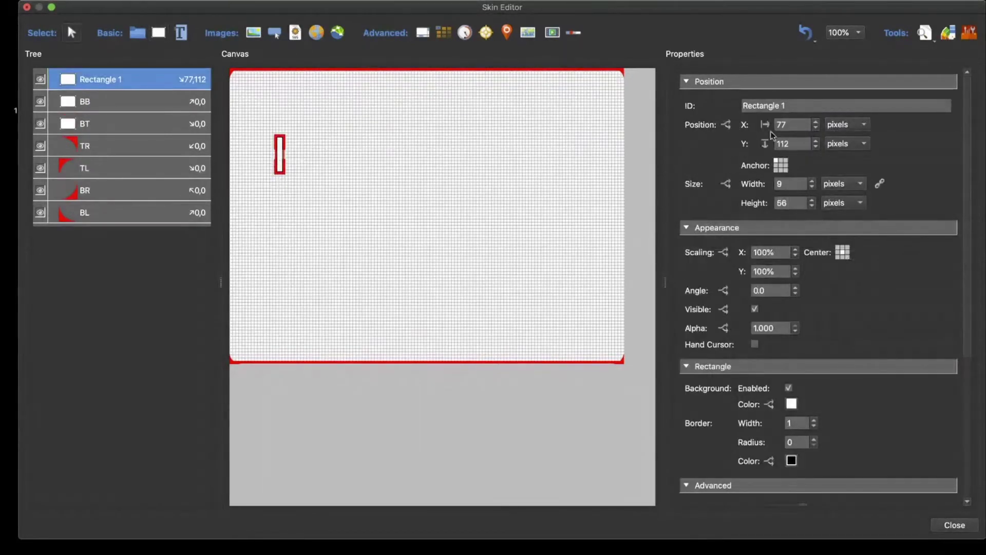
pyautogui.click(798, 105)
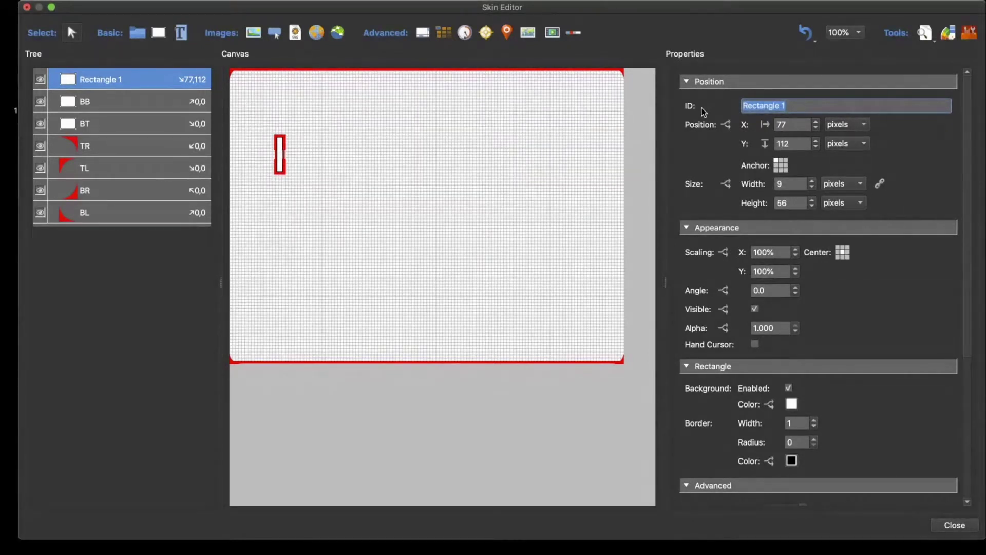
pyautogui.write('BL')
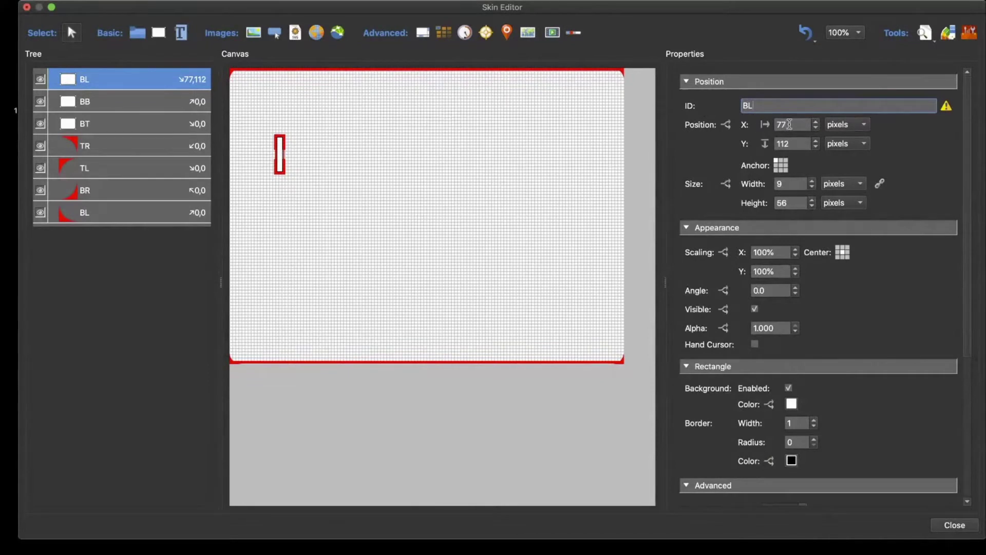
# Set the X and Y position of the narrow BL rectangle to 0 pixels
pyautogui.press('Tab')
pyautogui.write('0')
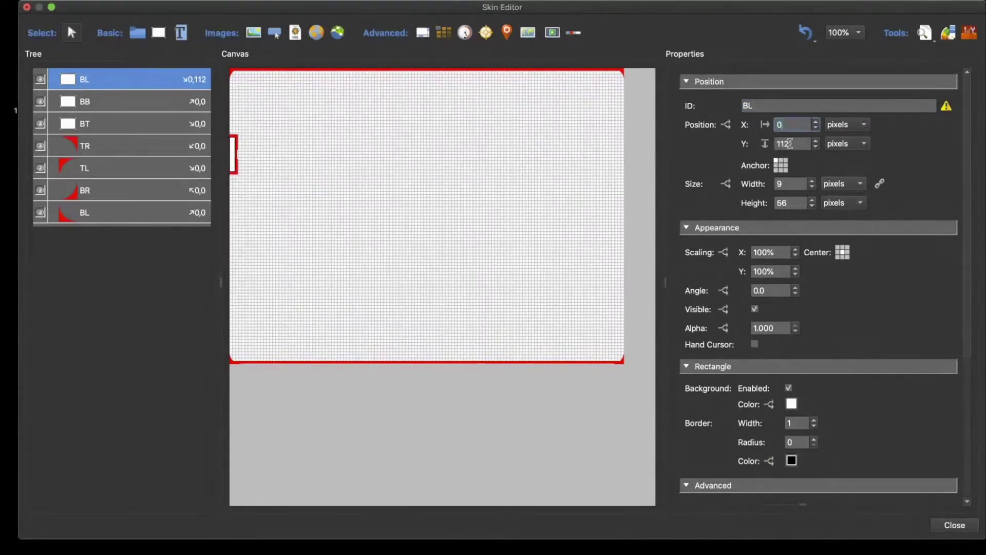
pyautogui.press('Tab')
pyautogui.write('0')
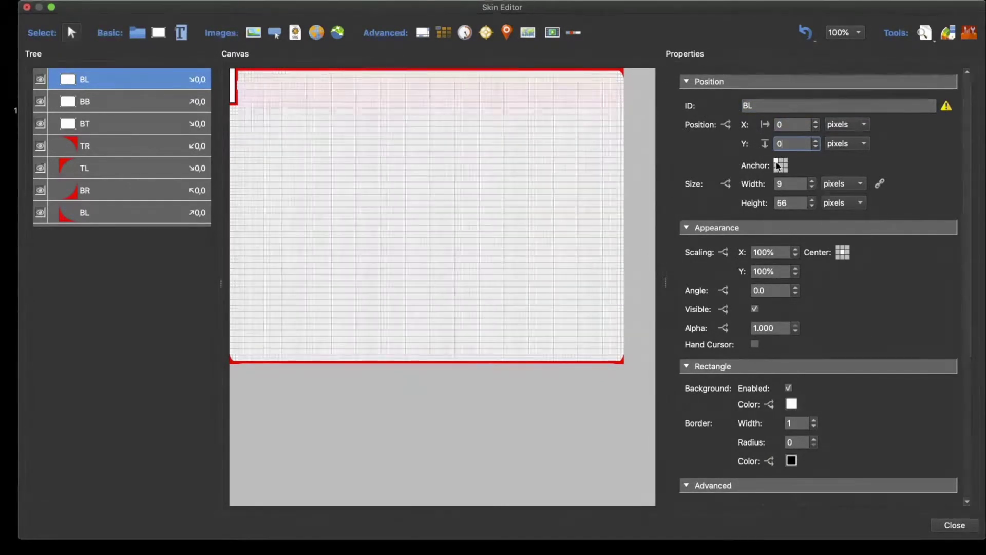
pyautogui.press('Tab')
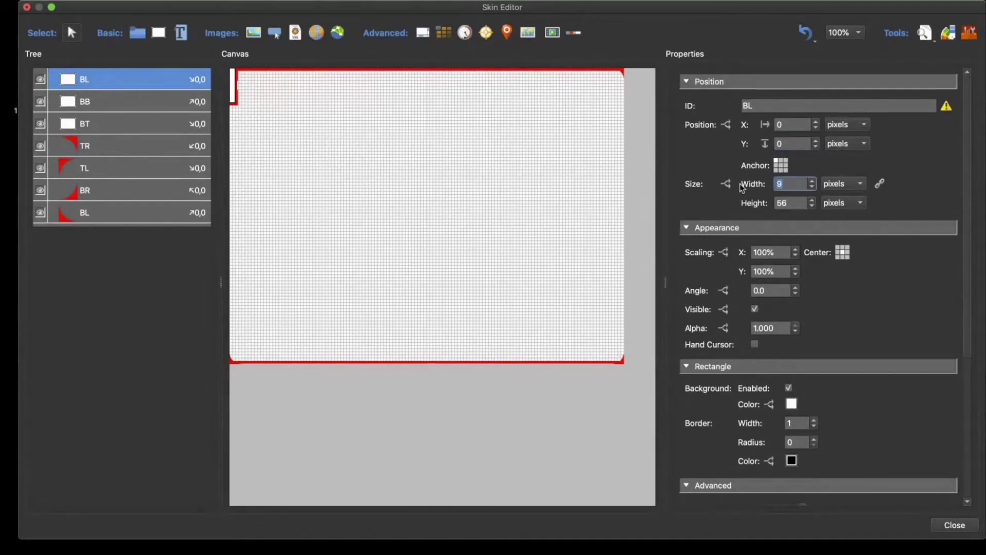
# Set the BL rectangle's width to 5 pixels and its height to 100 percent
pyautogui.write('5')
pyautogui.press('Tab')
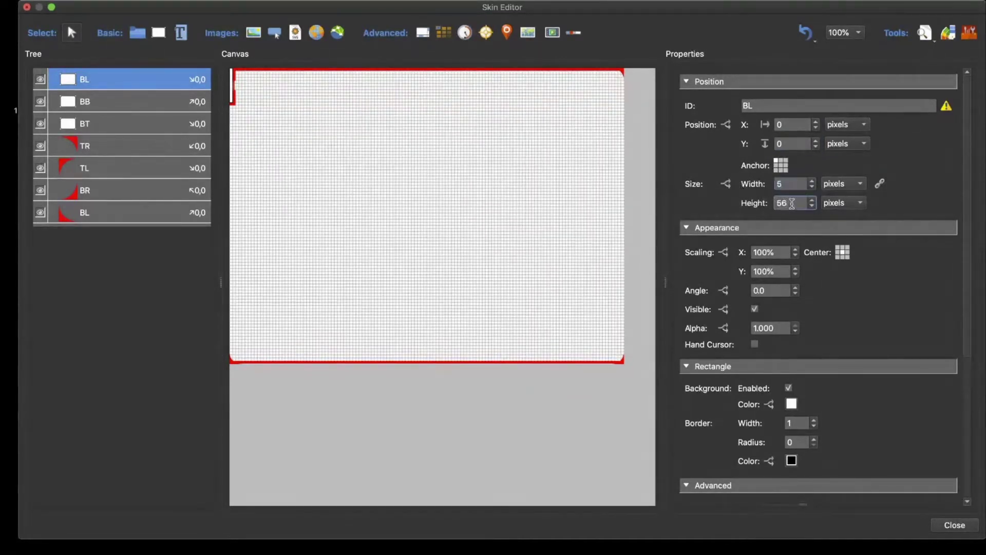
pyautogui.click(822, 205)
pyautogui.click(836, 218)
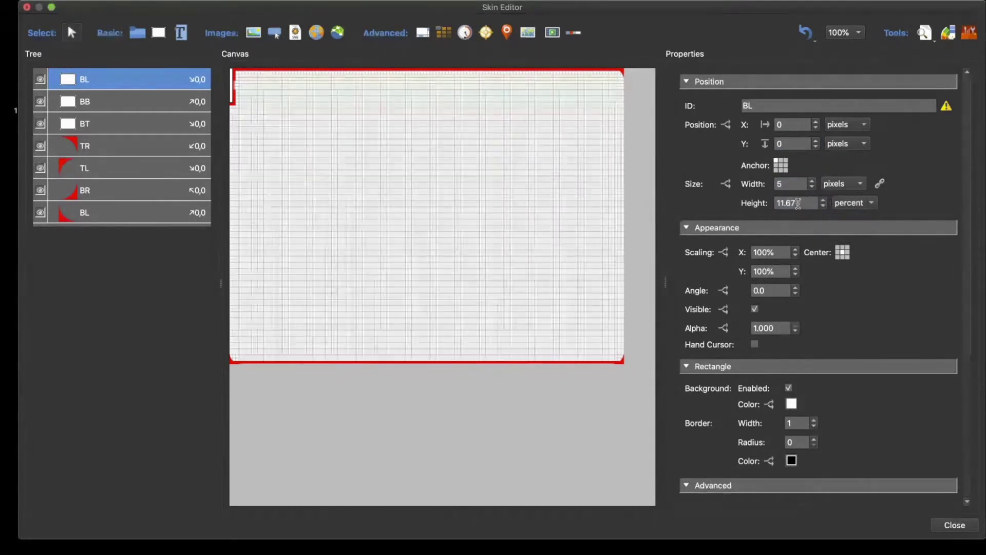
pyautogui.write('100')
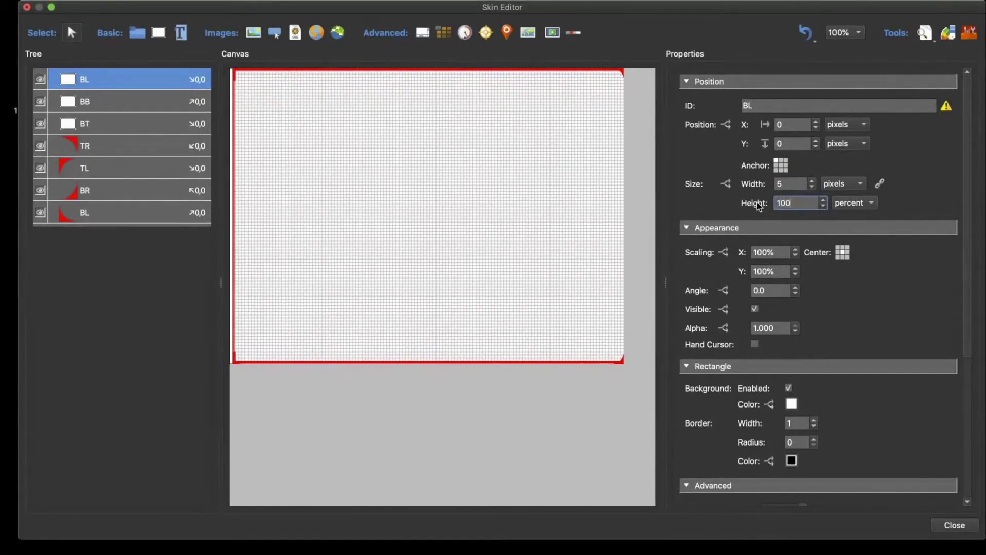
# Fill the BL rectangle with red and set its border width to 0
pyautogui.scroll(-5, 915, 309)
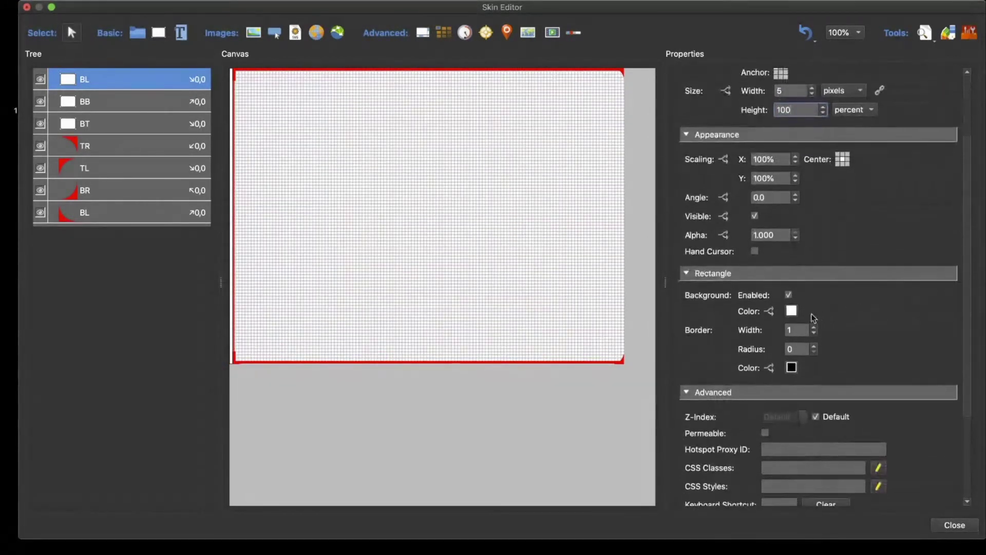
pyautogui.click(792, 311)
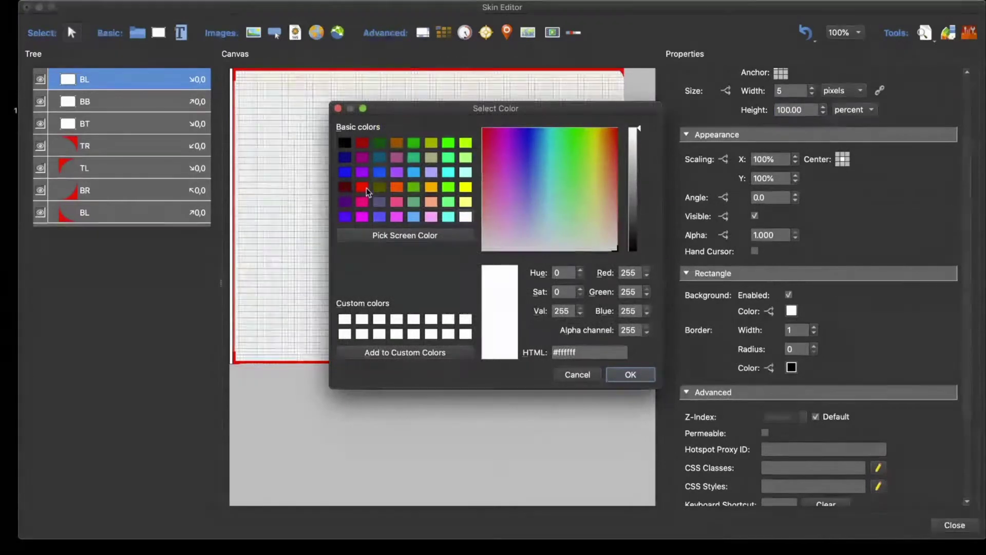
pyautogui.click(366, 187)
pyautogui.click(628, 374)
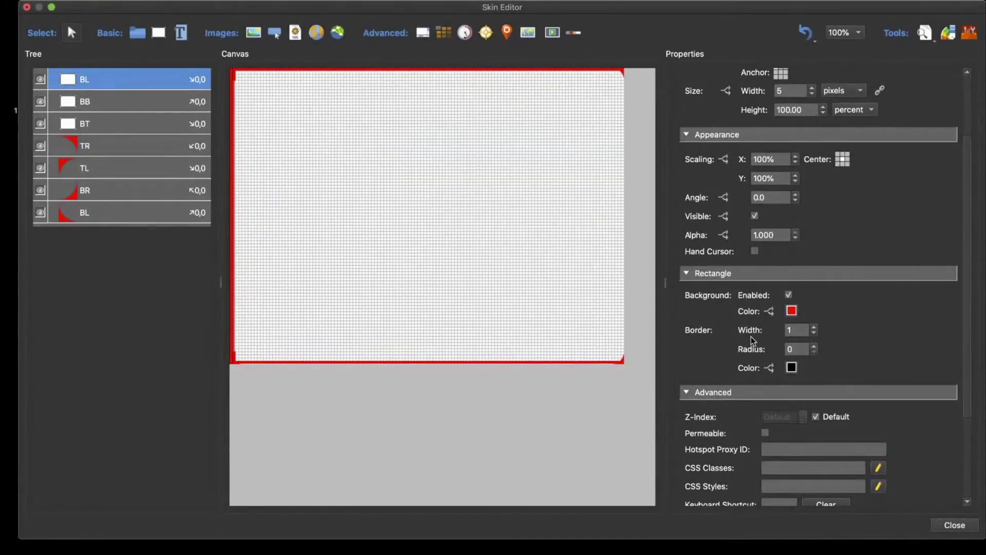
pyautogui.click(814, 334)
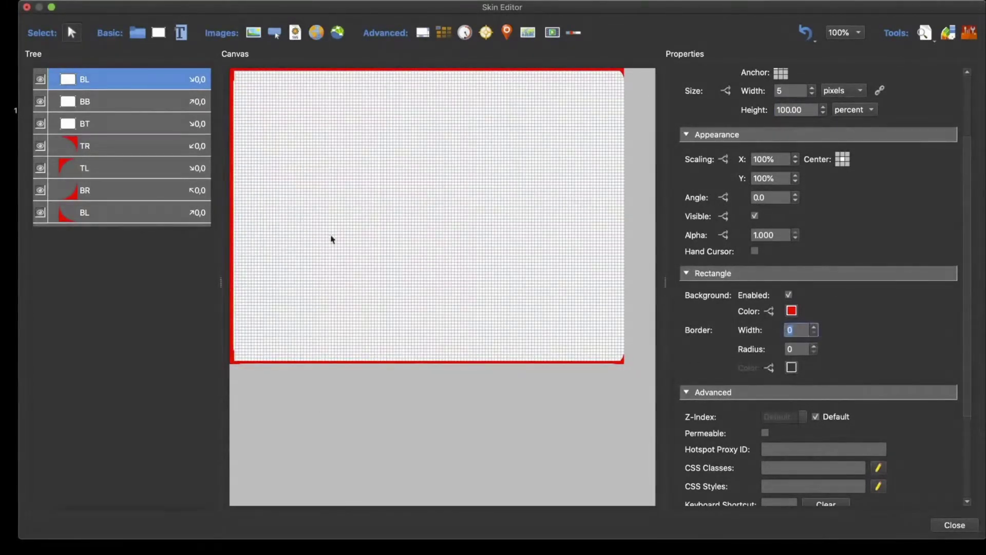
# Duplicate the BL rectangle and set the copy's ID to BR
pyautogui.click(100, 85)
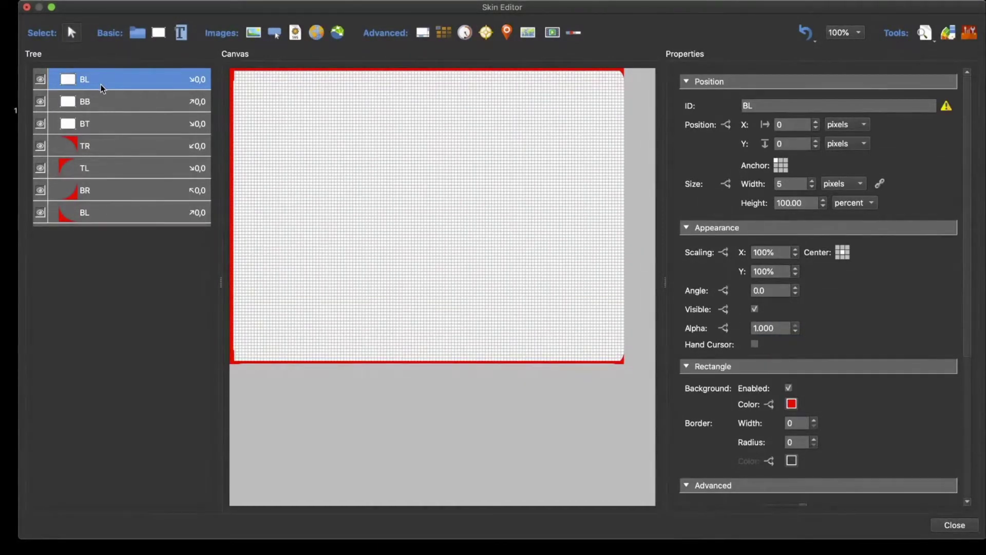
pyautogui.press('super+d')
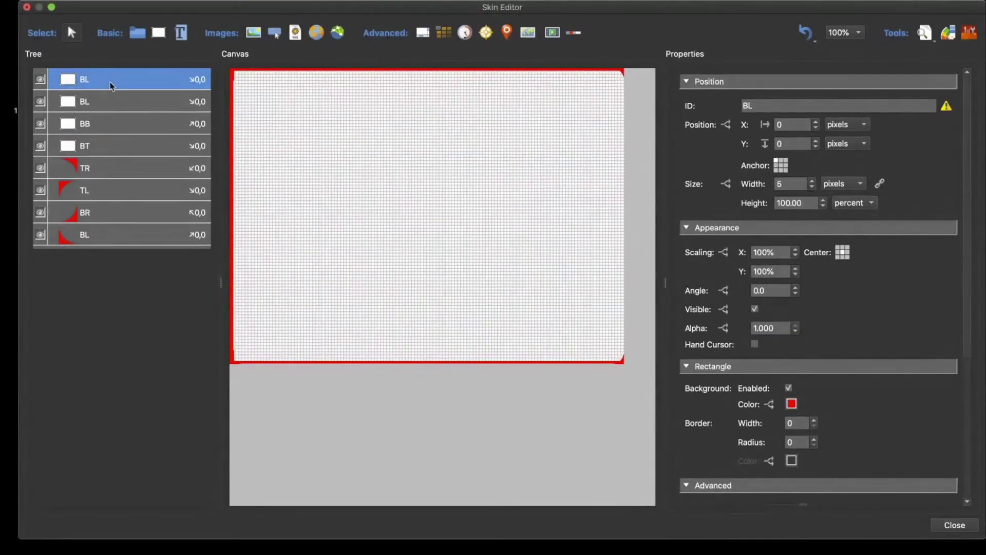
pyautogui.click(770, 102)
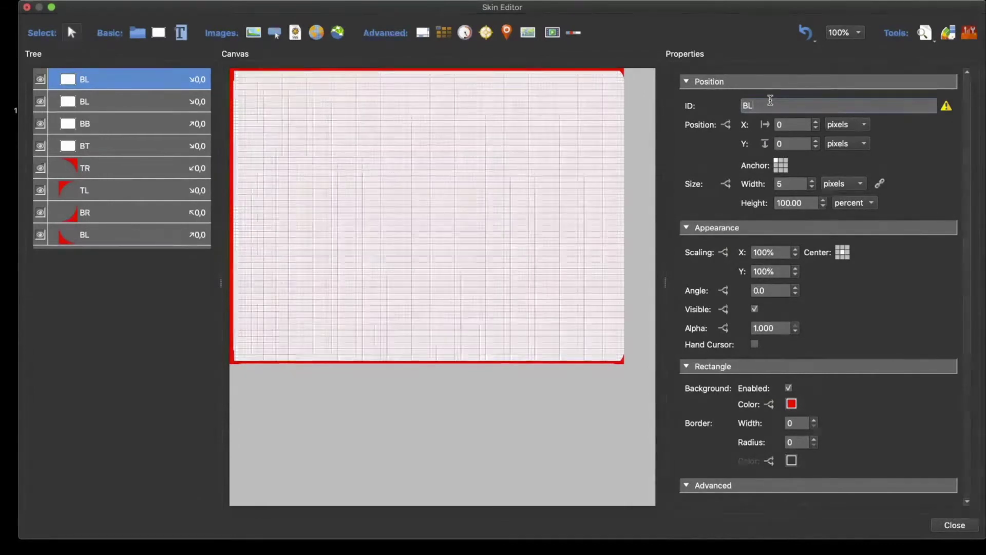
pyautogui.press('BackSpace')
pyautogui.write('R')
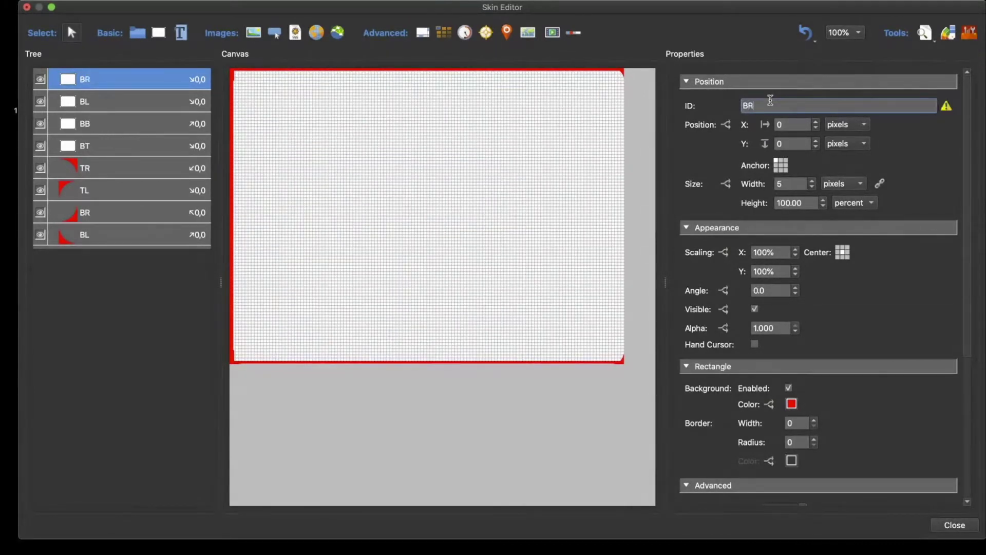
# Anchor the BR rectangle to the canvas's top-right corner and set its X position to 0 pixels
pyautogui.click(787, 161)
pyautogui.moveTo(795, 131); pyautogui.dragTo(752, 132)
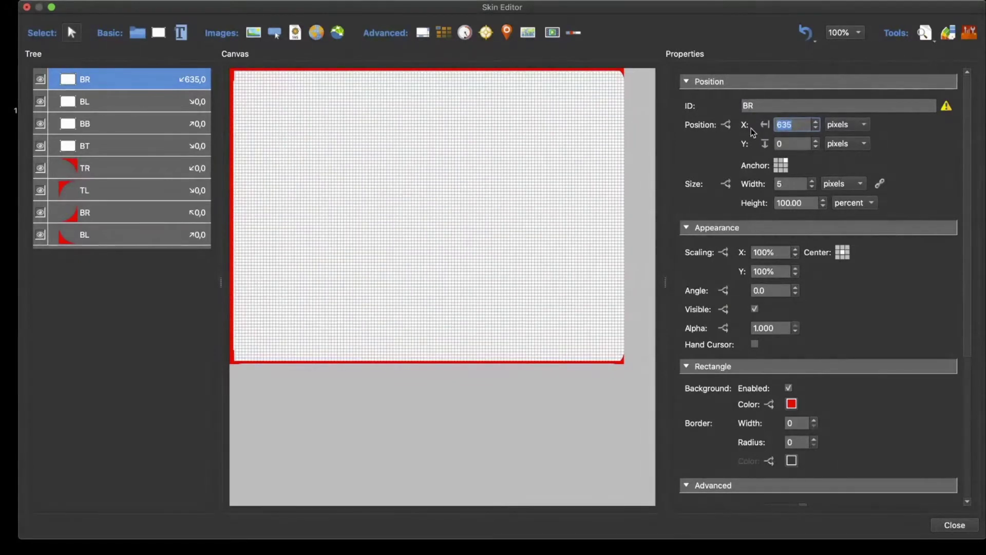
pyautogui.write('0')
pyautogui.click(94, 81)
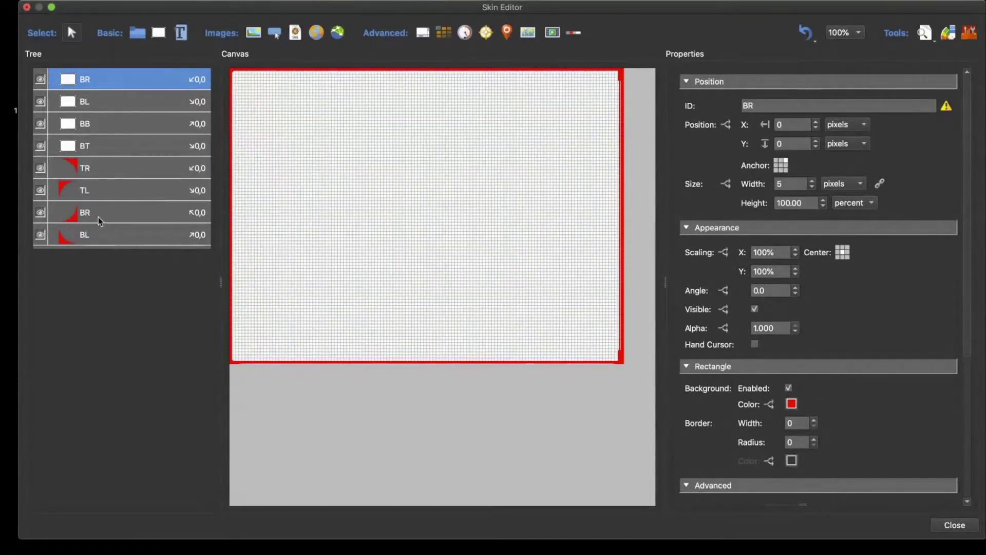
# Resolve the BR rectangle's duplicate ID with the automatic fix, making it BR_1
pyautogui.click(822, 106)
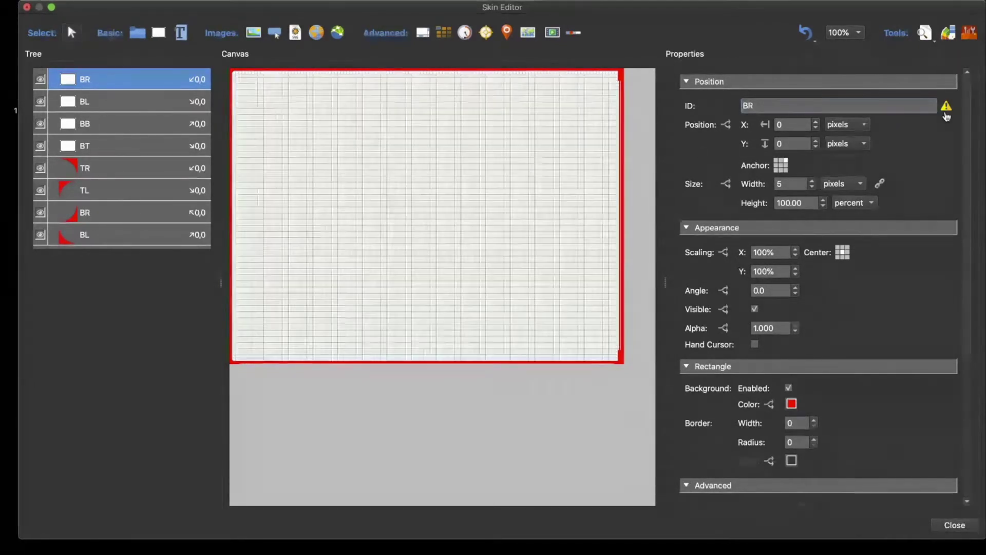
pyautogui.moveTo(947, 109)
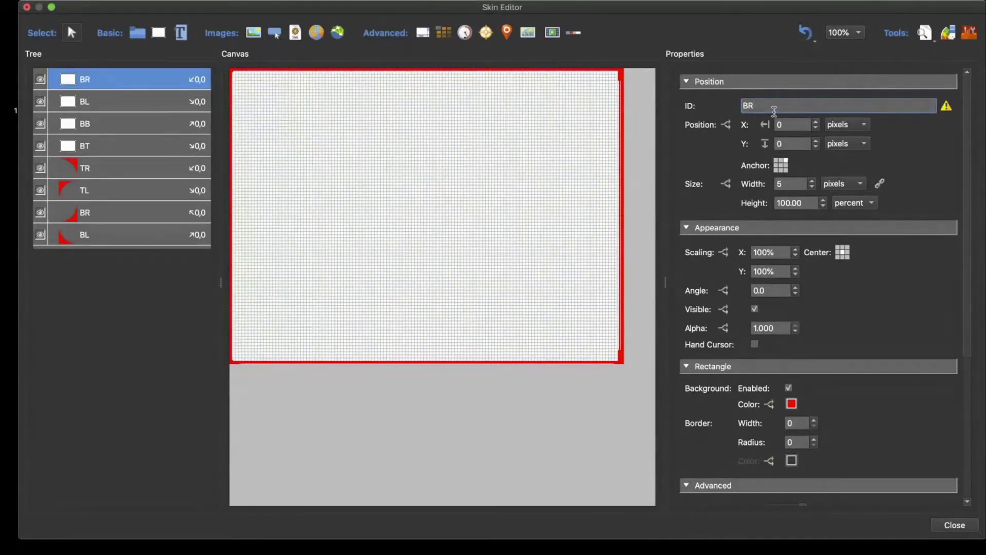
pyautogui.click(946, 109)
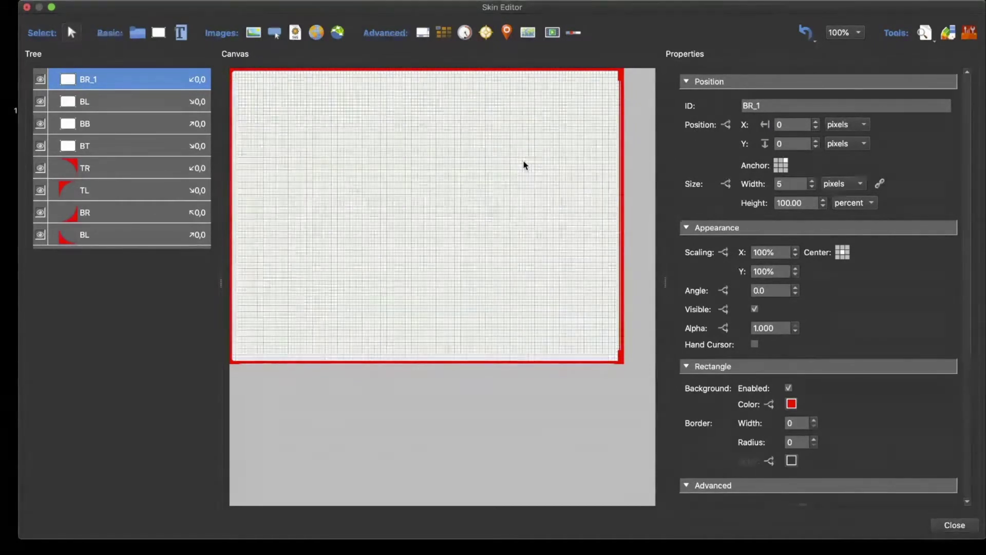
# Open a live preview of the skin to inspect the border frame and its corners, and close it
pyautogui.click(925, 32)
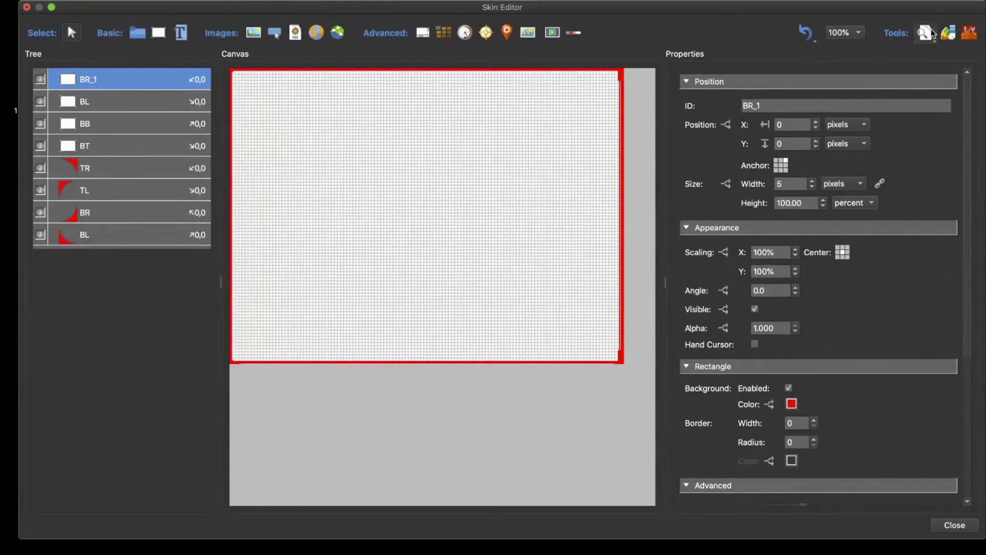
pyautogui.moveTo(515, 109); pyautogui.dragTo(553, 69)
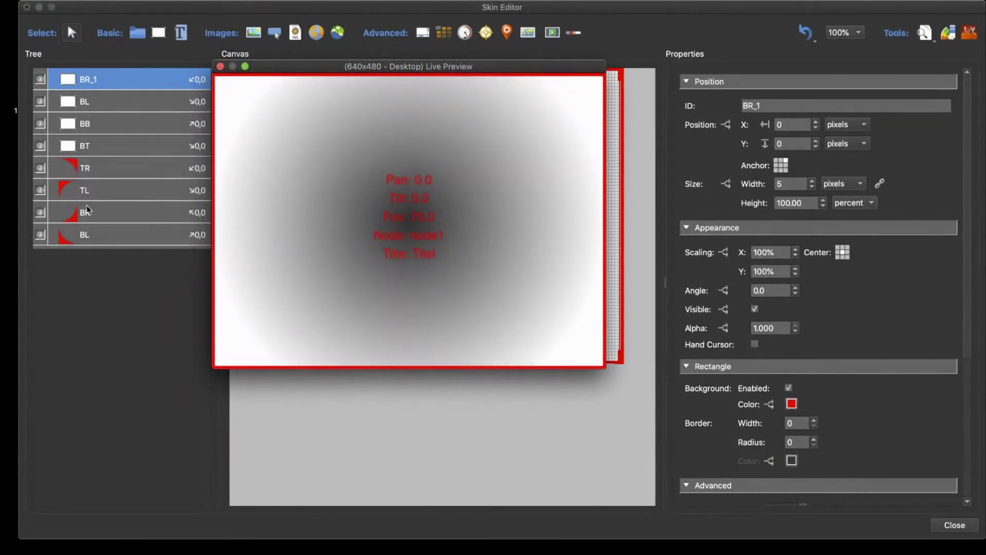
pyautogui.click(220, 67)
# Select the four corner SVG elements TR, TL, BR and BL and set their X and Y positions to 5 pixels
pyautogui.click(103, 165)
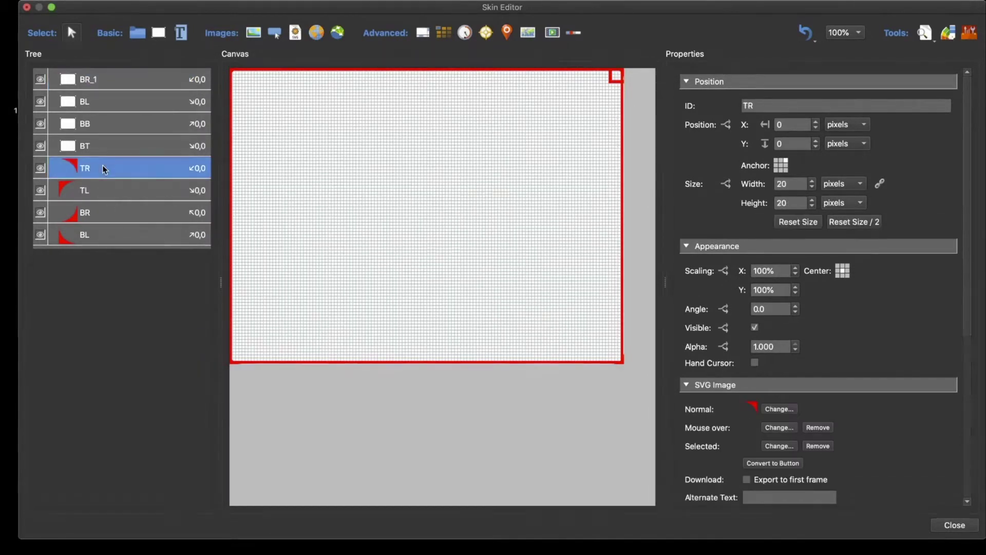
pyautogui.keyDown('shift'); pyautogui.click(110, 234); pyautogui.keyUp('shift')
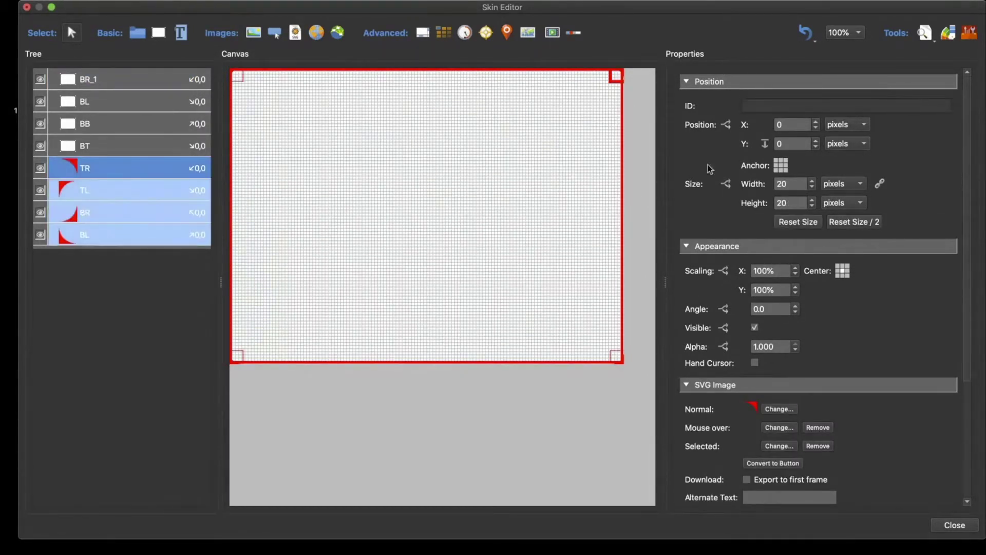
pyautogui.click(788, 124)
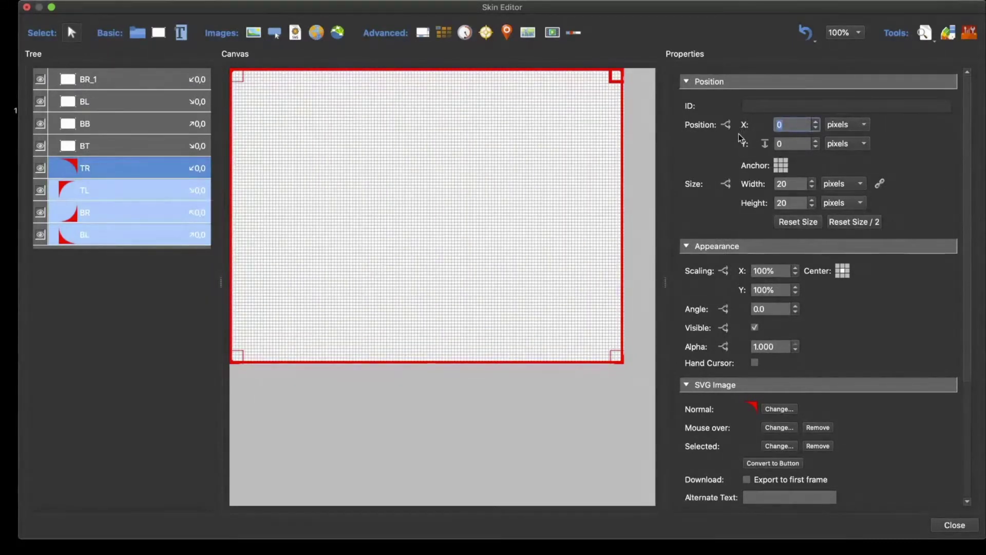
pyautogui.write('5')
pyautogui.press('Tab')
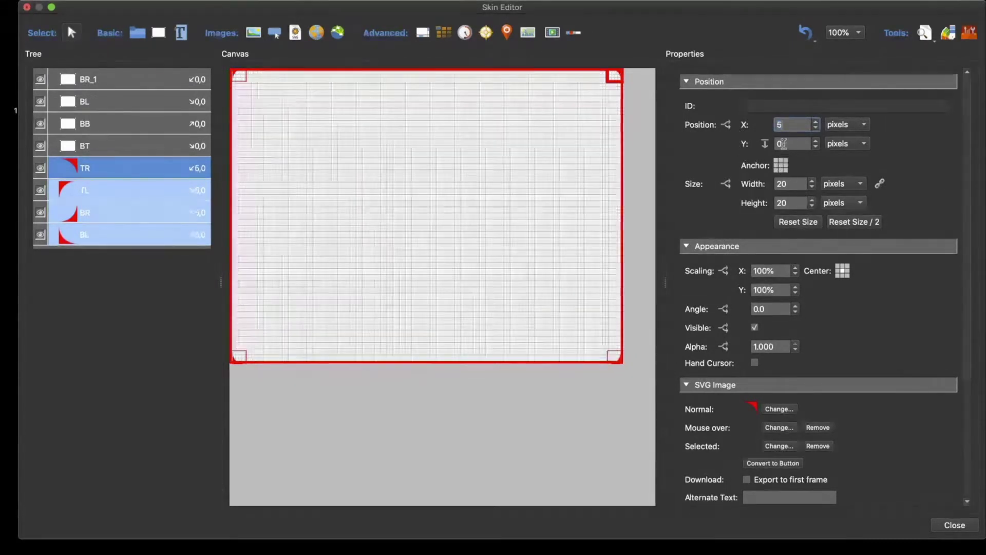
pyautogui.write('5')
pyautogui.press('Return')
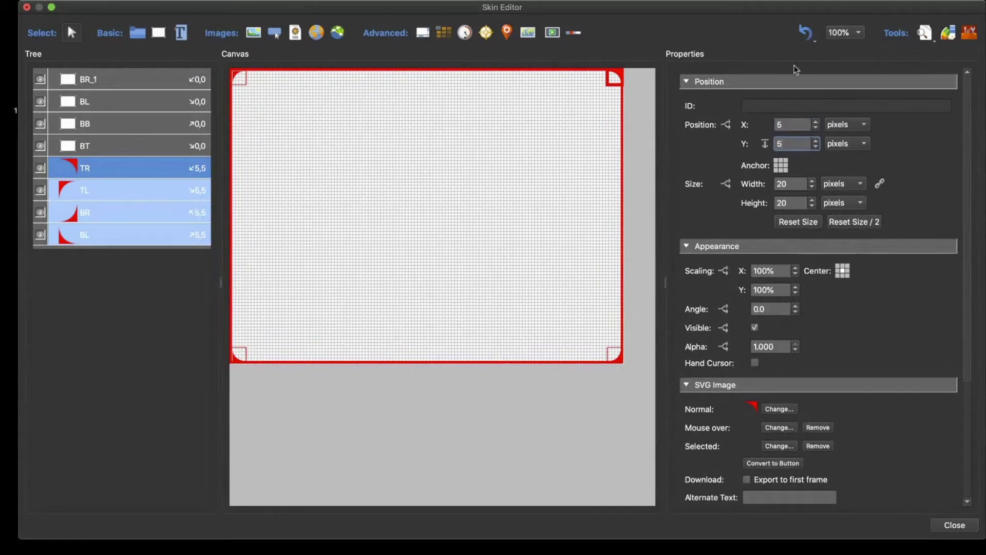
# Check the rounded corners in the live preview while enlarging its window, and close the preview
pyautogui.click(924, 33)
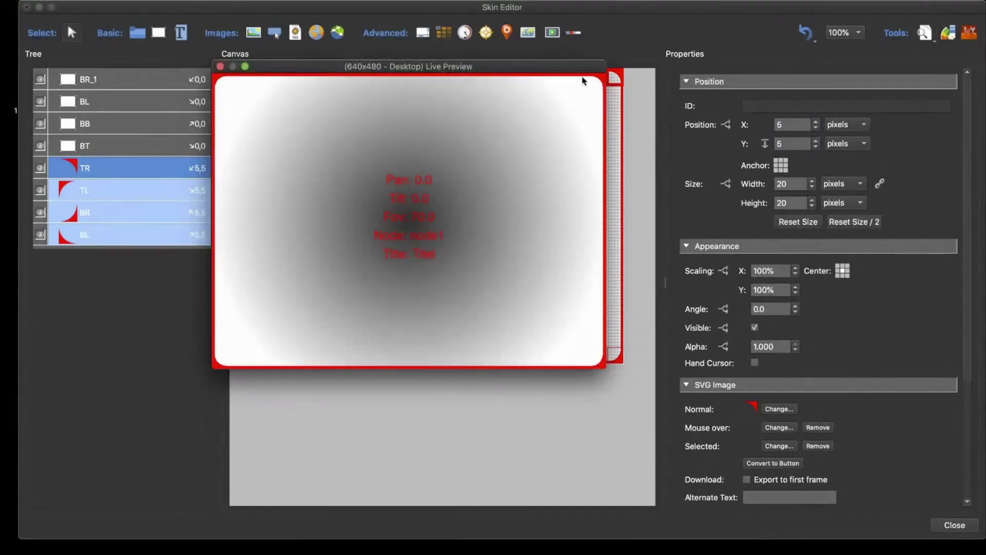
pyautogui.moveTo(567, 401); pyautogui.dragTo(651, 455)
pyautogui.click(183, 100)
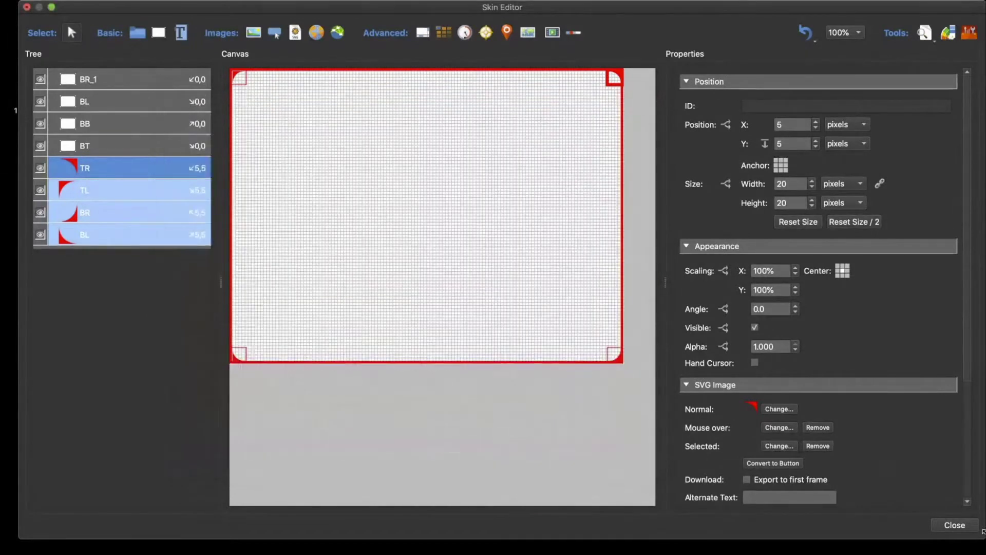
# Close the Skin Editor and save the skin as "skin" in the Map and Menu folder on the Desktop
pyautogui.click(952, 527)
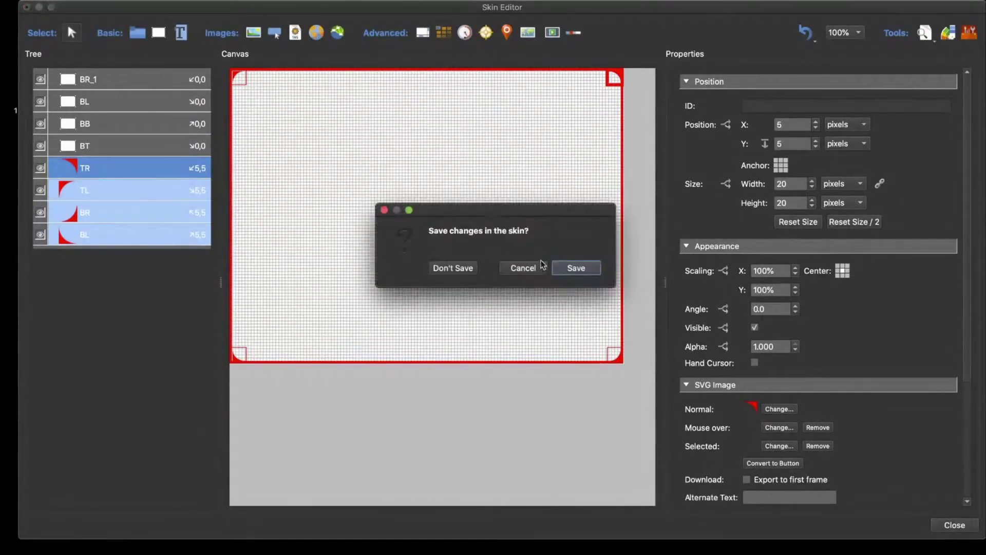
pyautogui.click(575, 266)
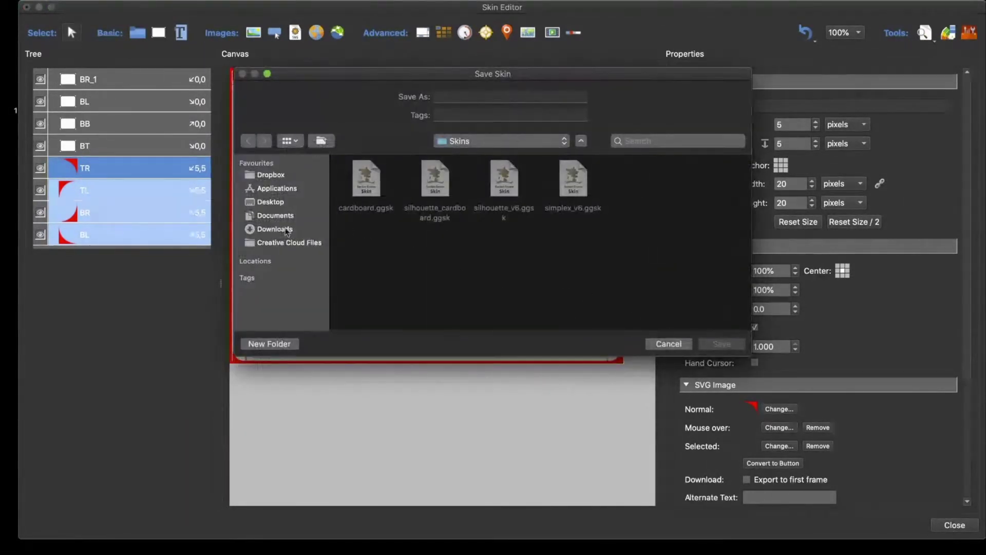
pyautogui.click(272, 202)
pyautogui.click(437, 188)
pyautogui.doubleClick(438, 188)
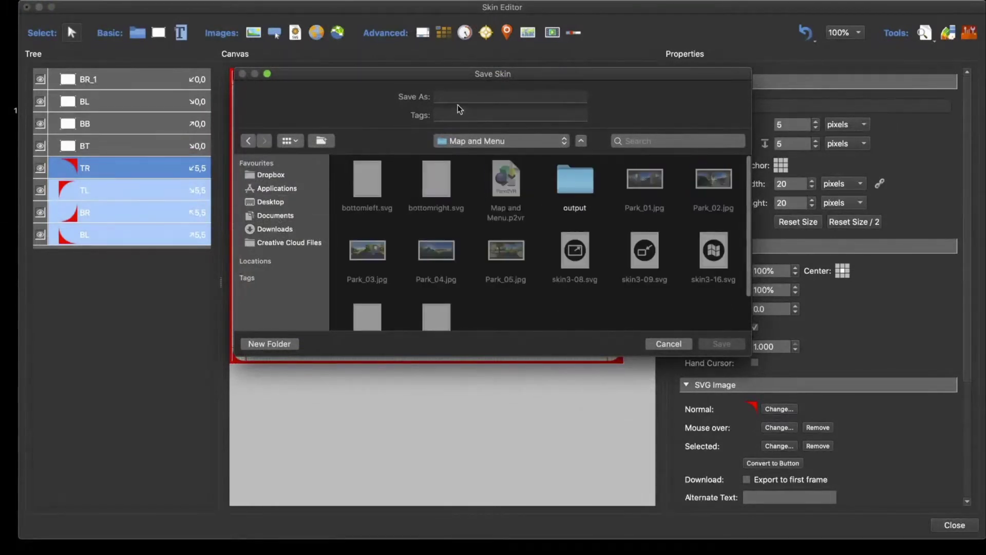
pyautogui.click(461, 98)
pyautogui.write('skin')
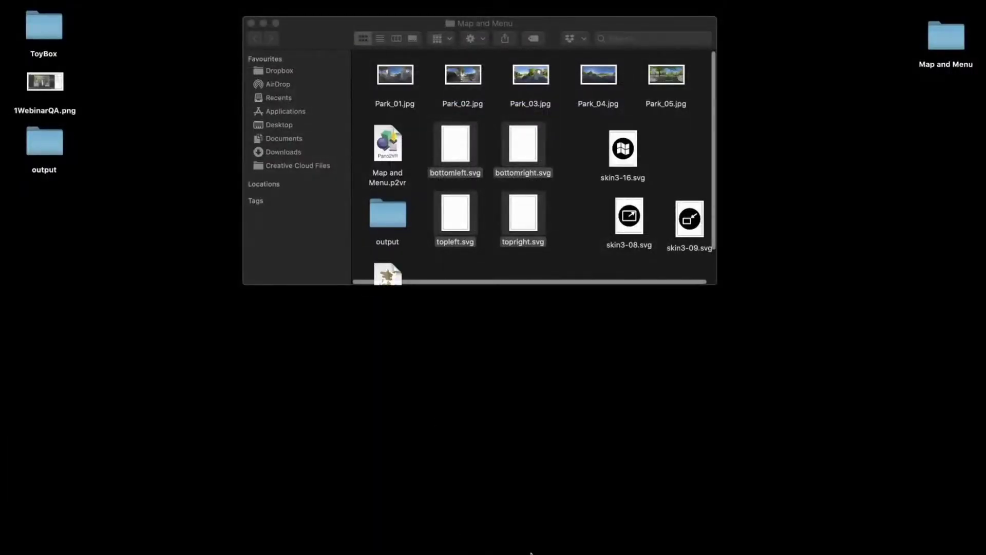
# Switch to Pano2VR and generate the tour output, overwriting the existing pano.xml
pyautogui.moveTo(500, 553)
pyautogui.click(633, 525)
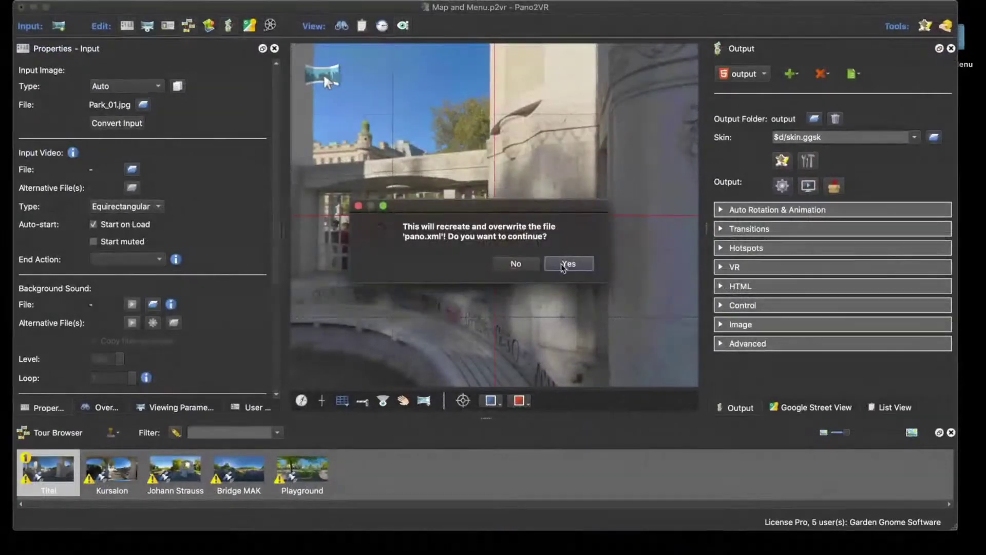
pyautogui.click(561, 264)
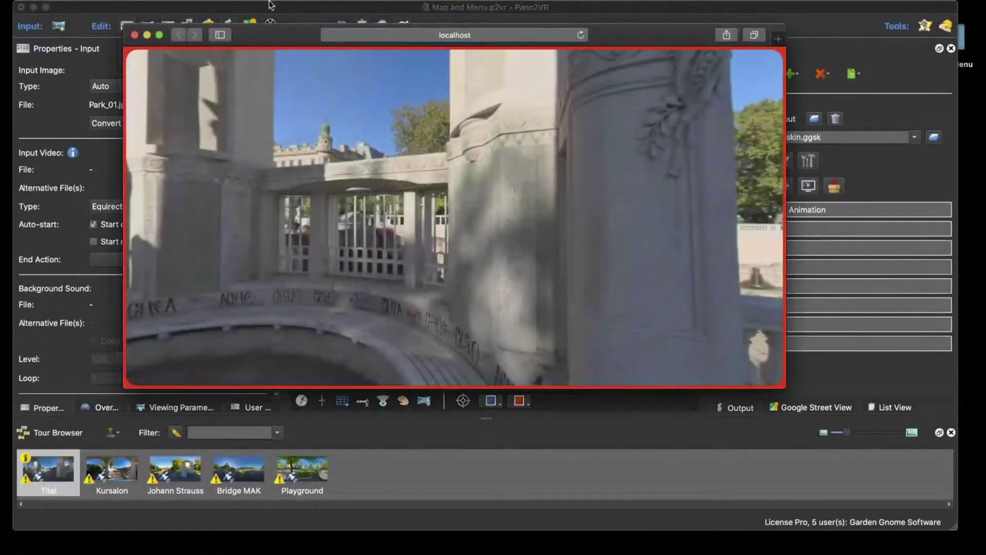
# Resize the browser window showing the tour to check how the red frame adapts, and close it
pyautogui.moveTo(255, 37); pyautogui.dragTo(189, 37)
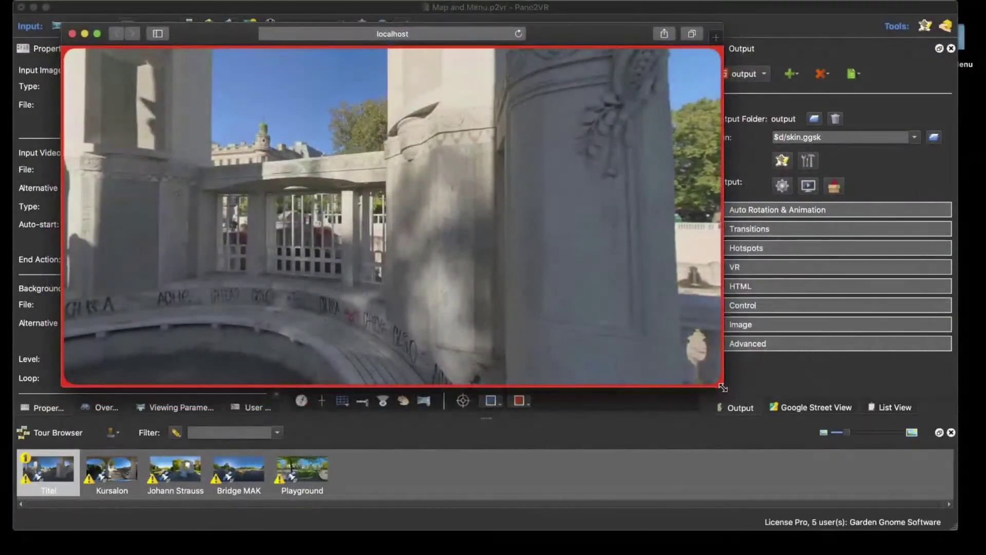
pyautogui.moveTo(723, 386); pyautogui.dragTo(740, 355)
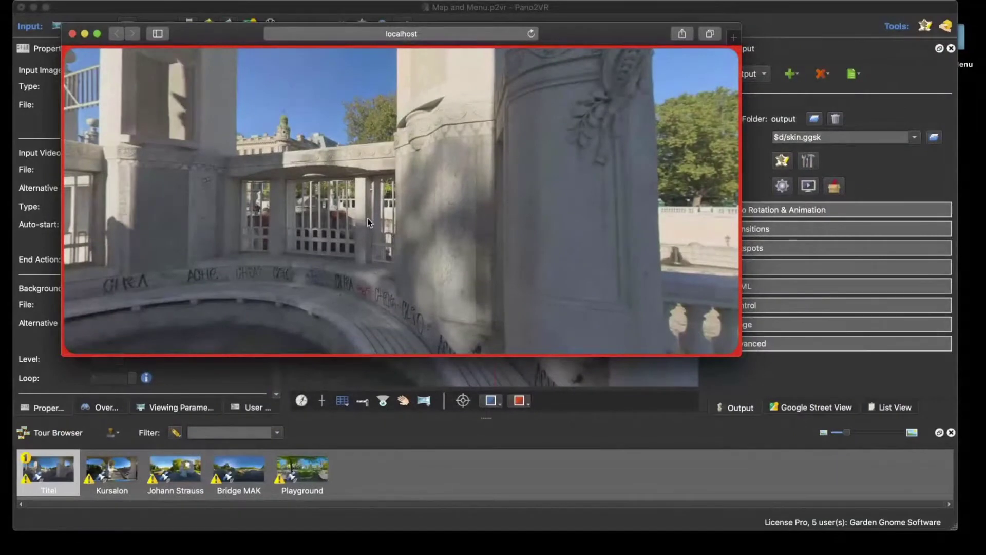
pyautogui.click(72, 33)
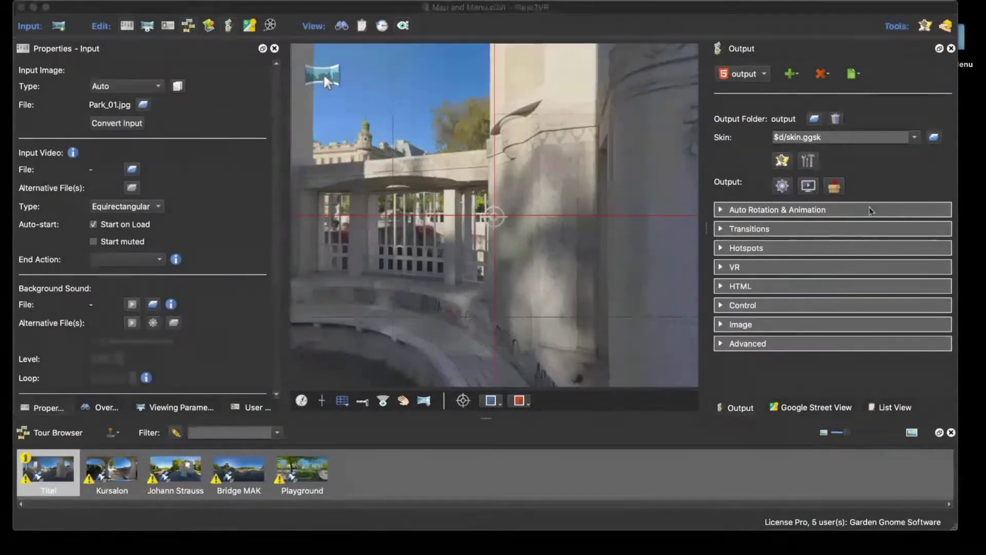
# Reopen the skin.ggsk skin for editing in the Skin Editor
pyautogui.click(781, 160)
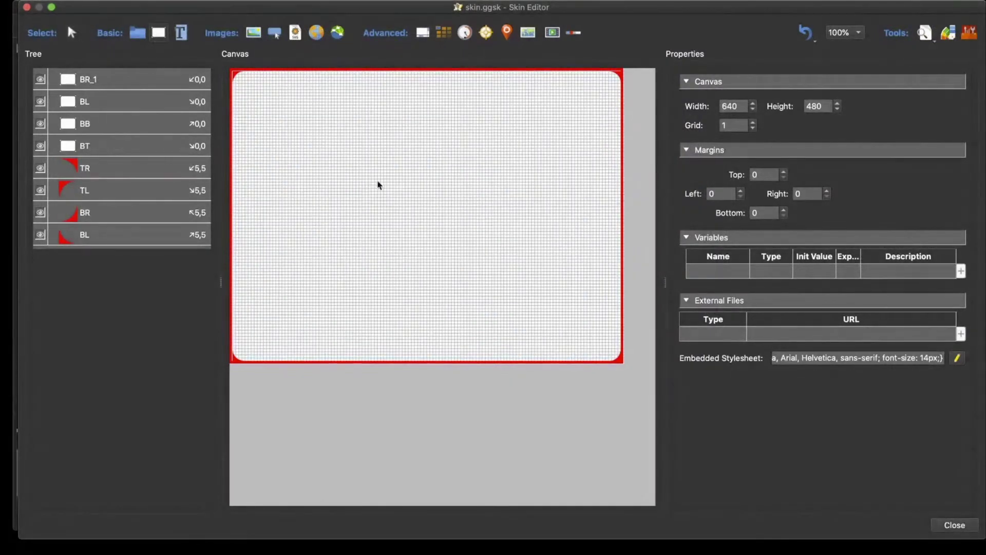
# Draw a rectangle near the middle of the canvas and set its size to 200 by 200 pixels
pyautogui.moveTo(382, 184); pyautogui.dragTo(445, 245)
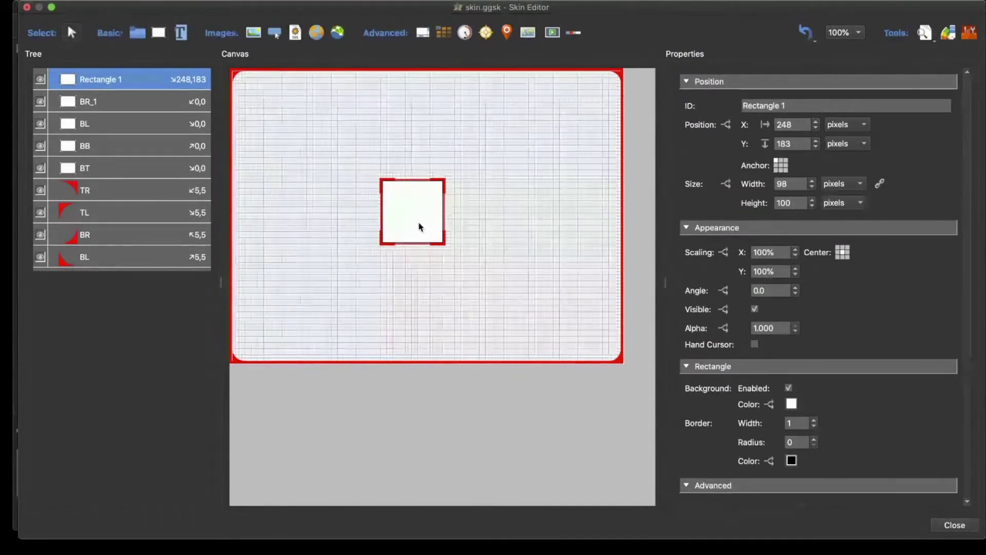
pyautogui.doubleClick(786, 184)
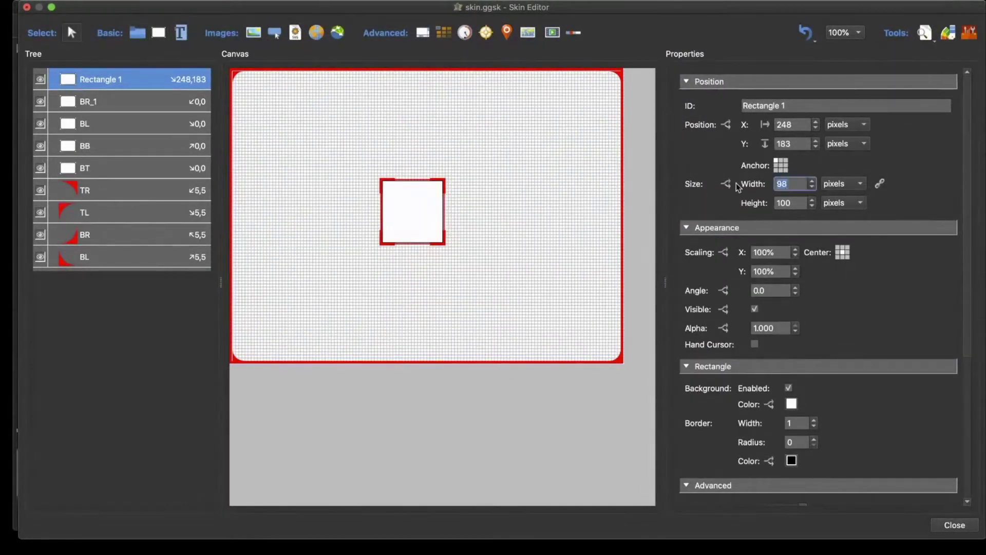
pyautogui.write('200')
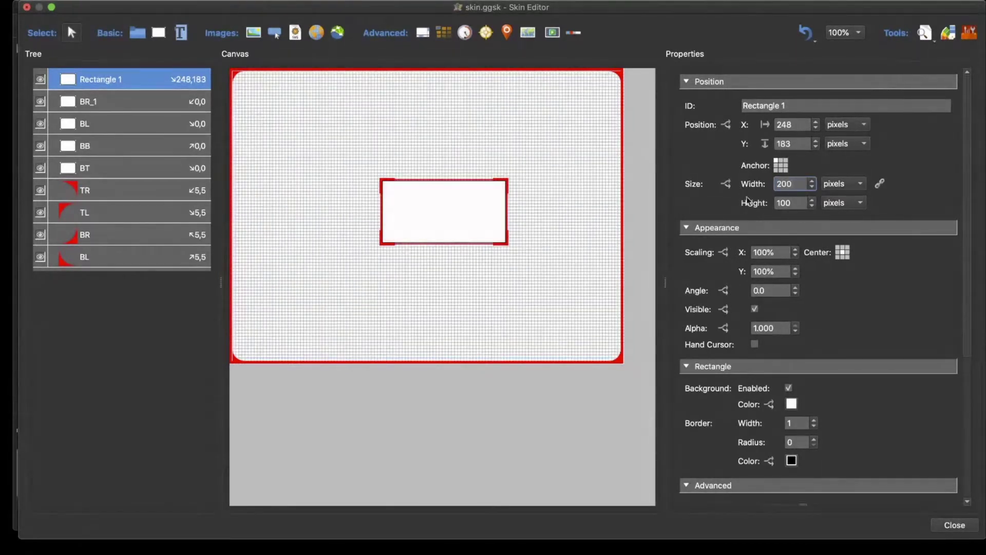
pyautogui.doubleClick(787, 201)
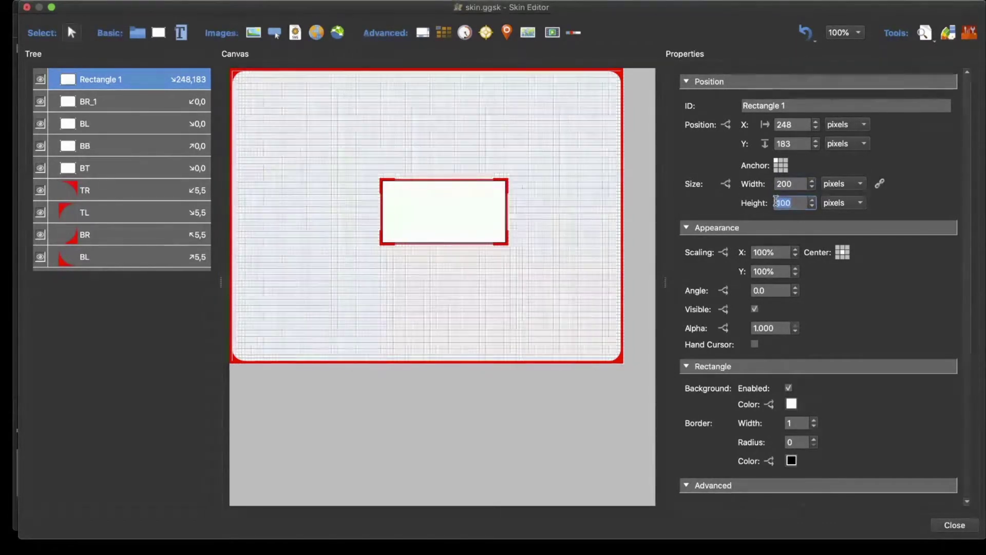
pyautogui.write('200')
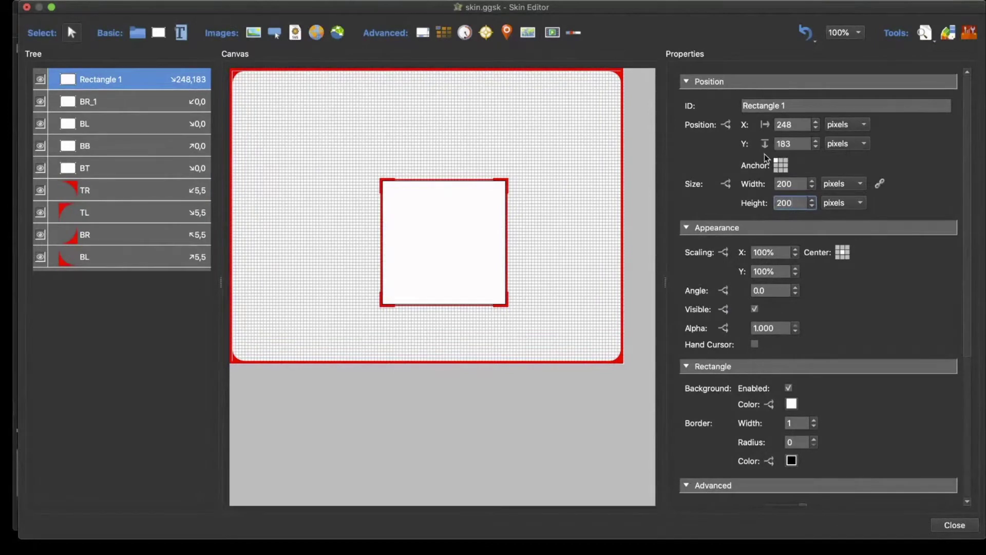
# Anchor the rectangle to the centre and set its X and Y position to 0
pyautogui.click(781, 165)
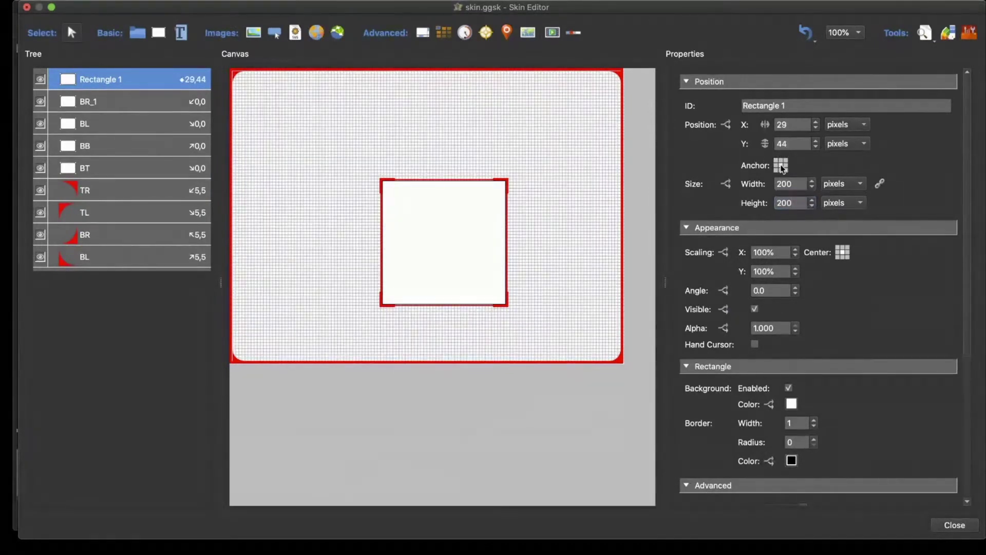
pyautogui.doubleClick(798, 123)
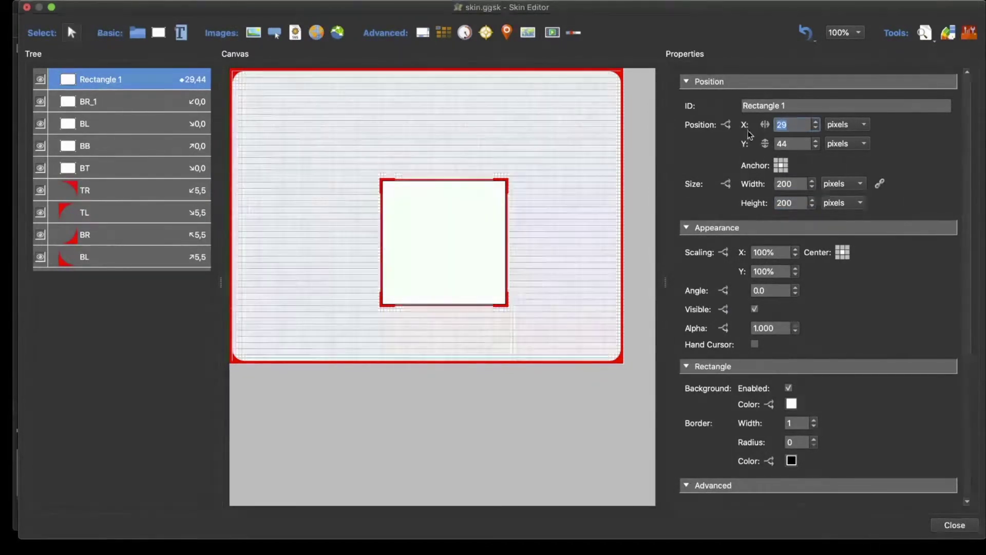
pyautogui.write('0')
pyautogui.press('Tab')
pyautogui.write('0')
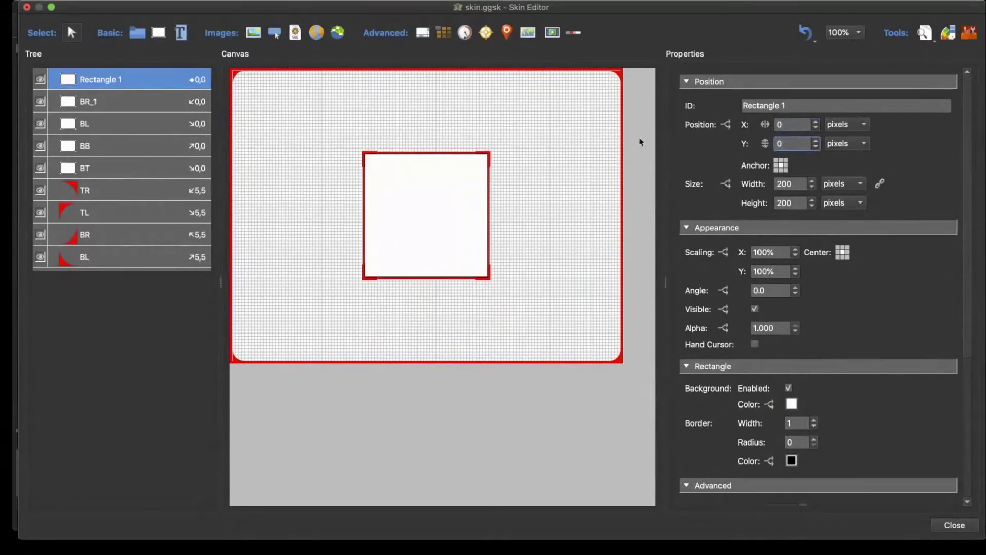
# Anchor the rectangle to the top-left with the live preview open, and enlarge the preview to about 994x648 to check its position
pyautogui.click(923, 34)
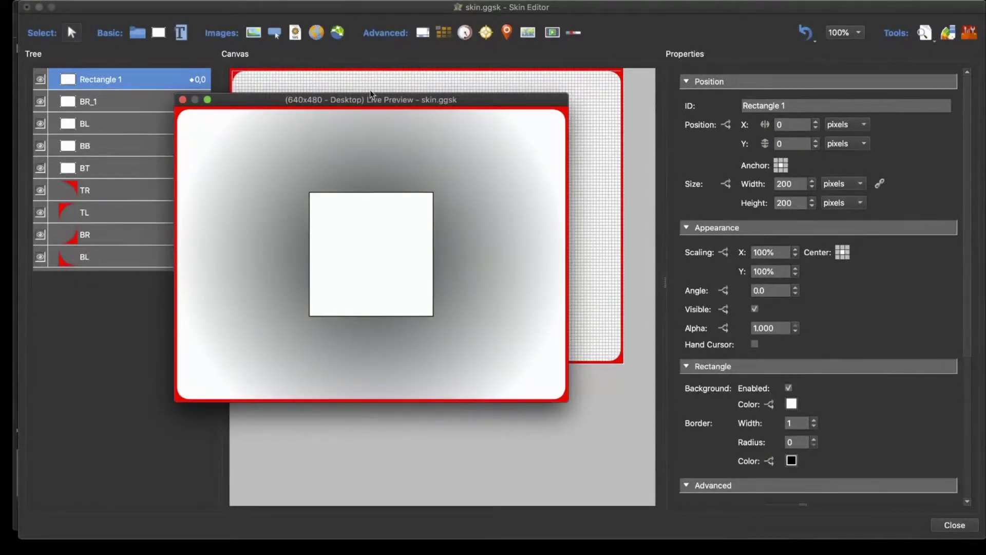
pyautogui.moveTo(464, 103); pyautogui.dragTo(341, 183)
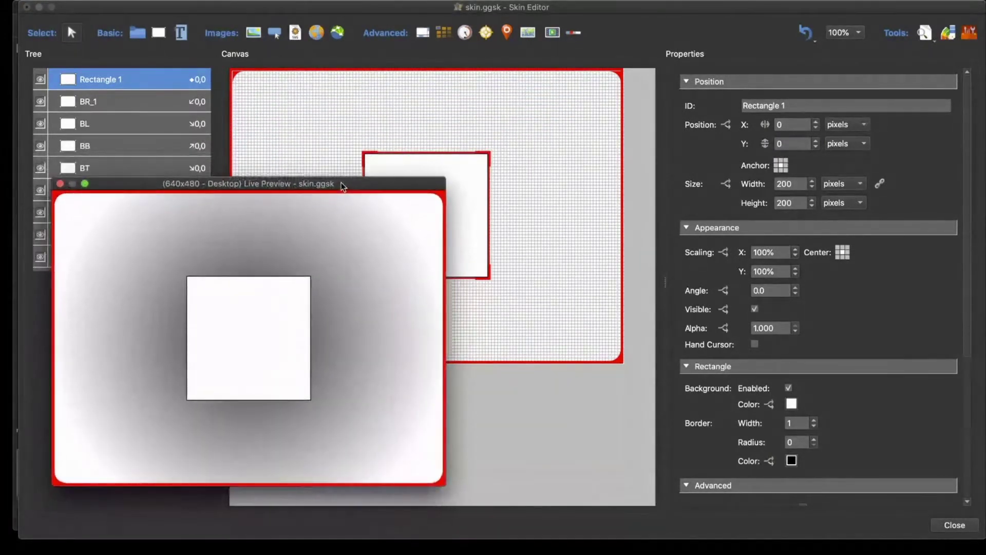
pyautogui.click(780, 164)
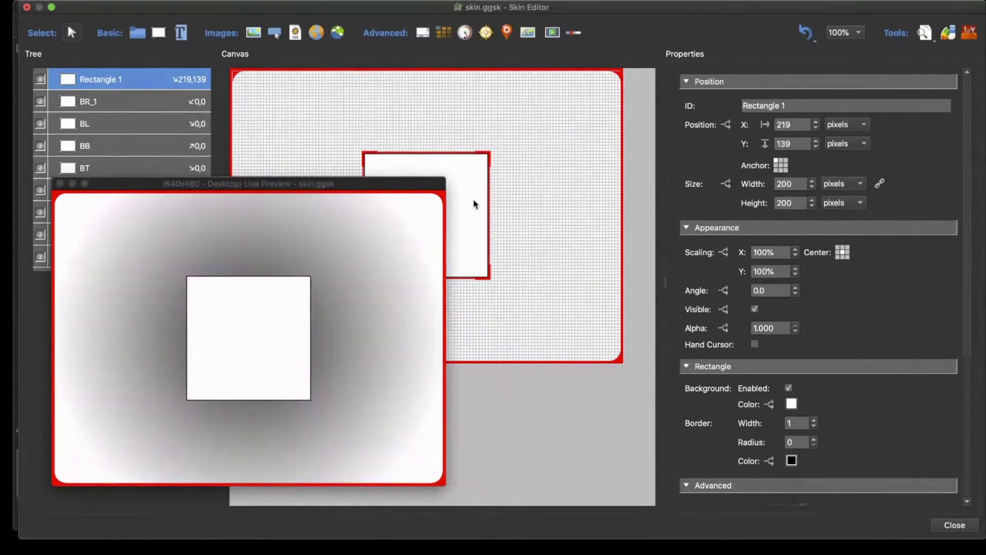
pyautogui.moveTo(399, 179); pyautogui.dragTo(419, 119)
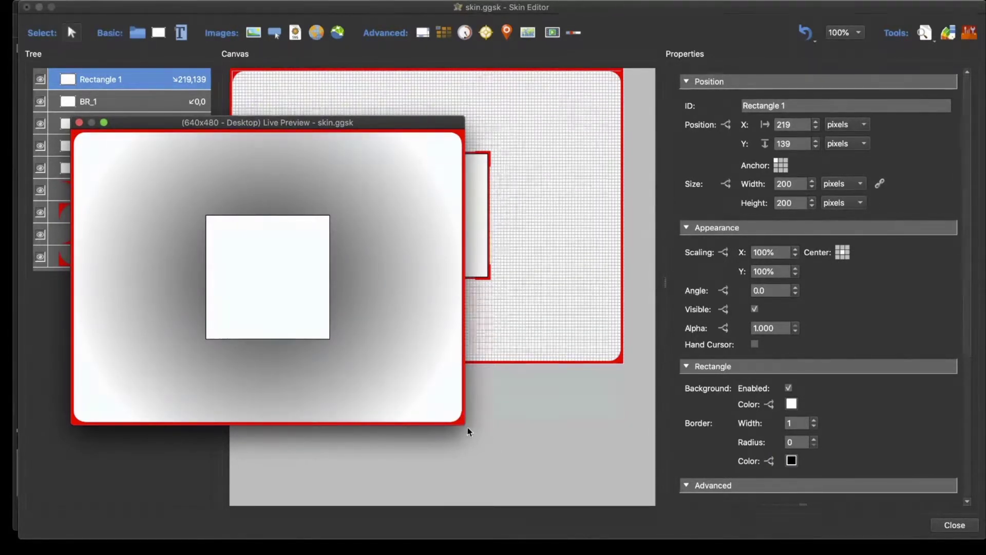
pyautogui.moveTo(466, 427); pyautogui.dragTo(685, 528)
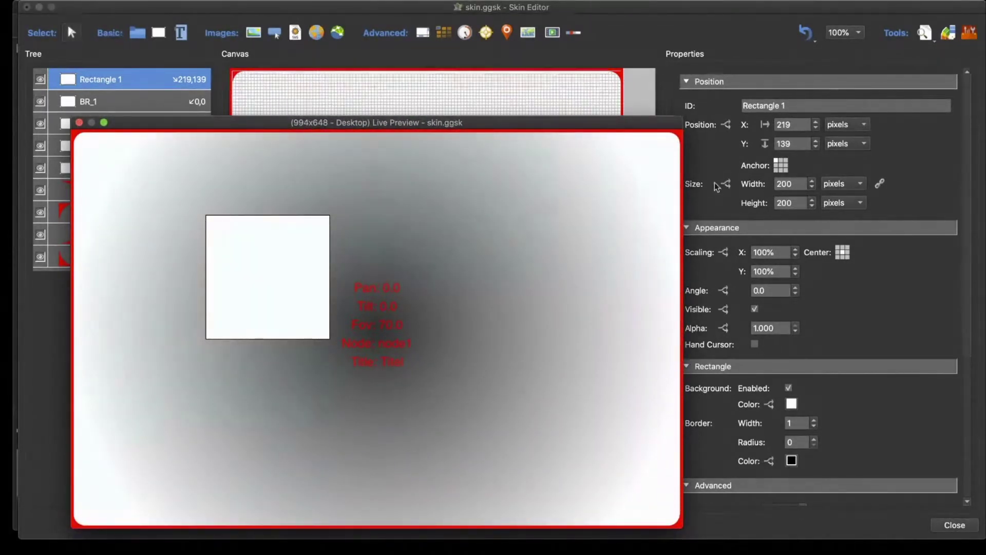
# Compare the centre and top-right anchors for the rectangle in the live preview, resize the preview to about 1028x594, and close it
pyautogui.click(781, 166)
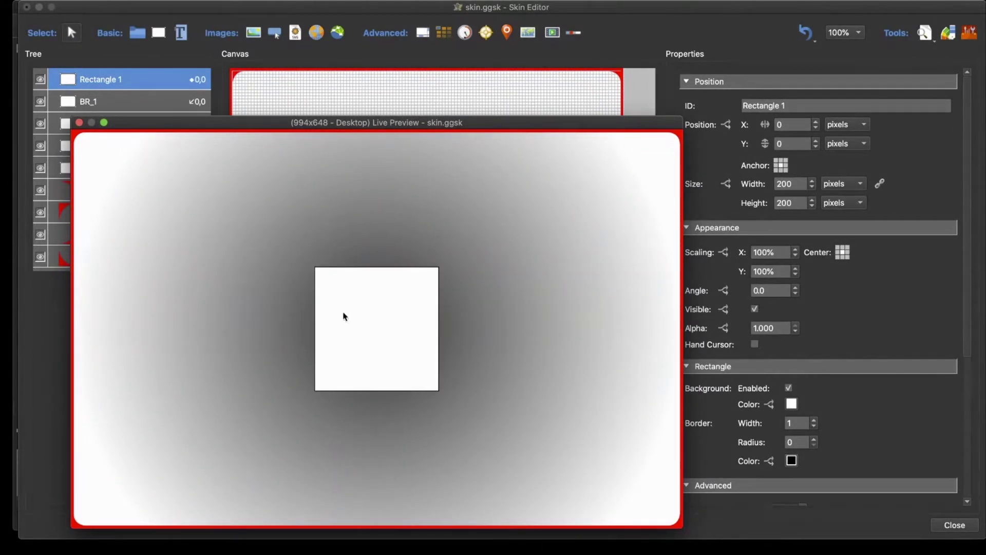
pyautogui.click(786, 164)
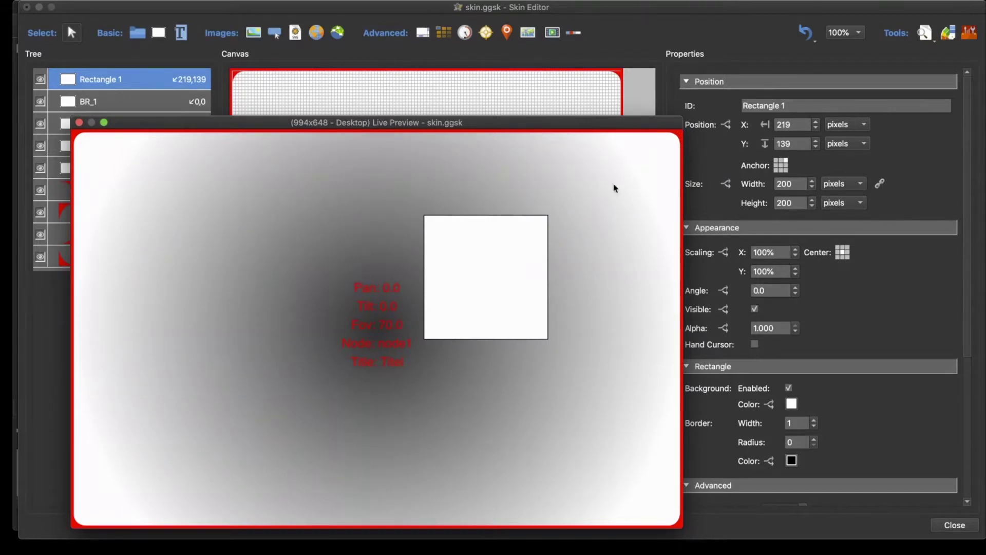
pyautogui.moveTo(681, 529); pyautogui.dragTo(703, 493)
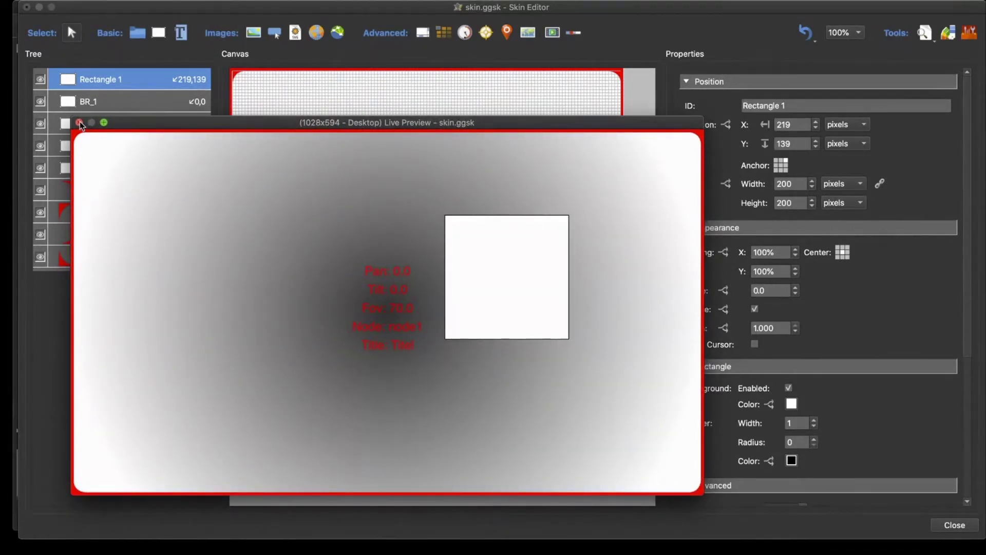
pyautogui.moveTo(529, 124); pyautogui.dragTo(529, 148)
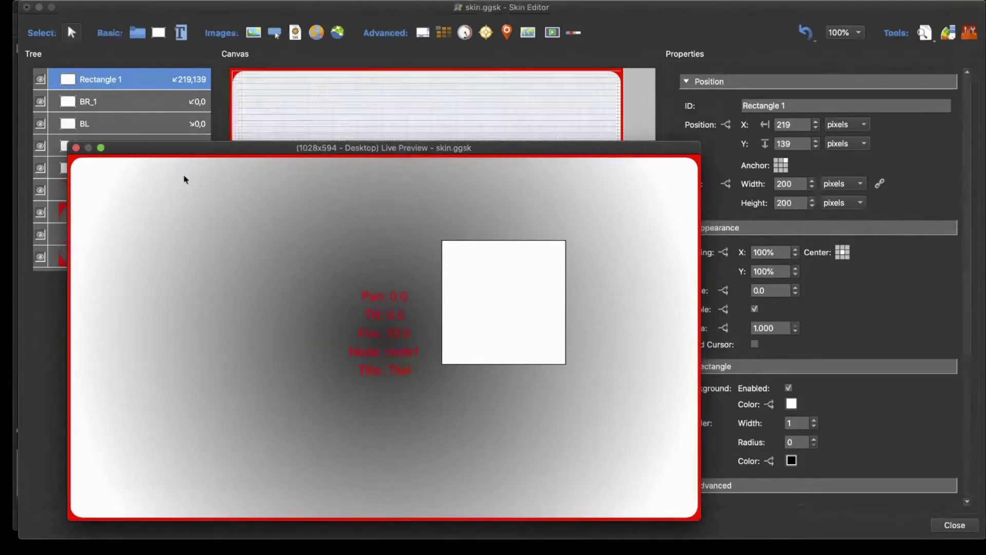
pyautogui.click(79, 147)
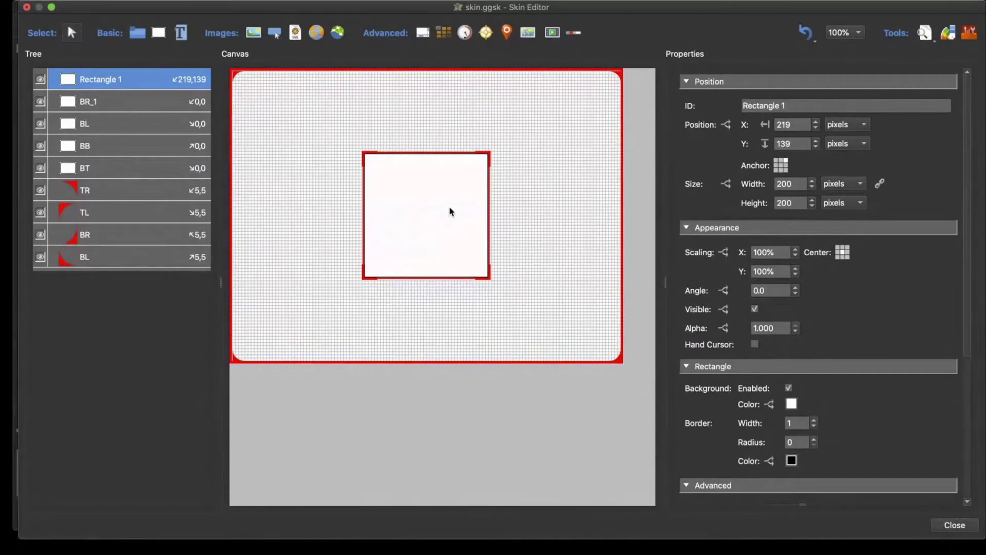
# Shrink the rectangle to about 66 by 53 pixels and anchor it to the top-left
pyautogui.moveTo(487, 278); pyautogui.dragTo(407, 188)
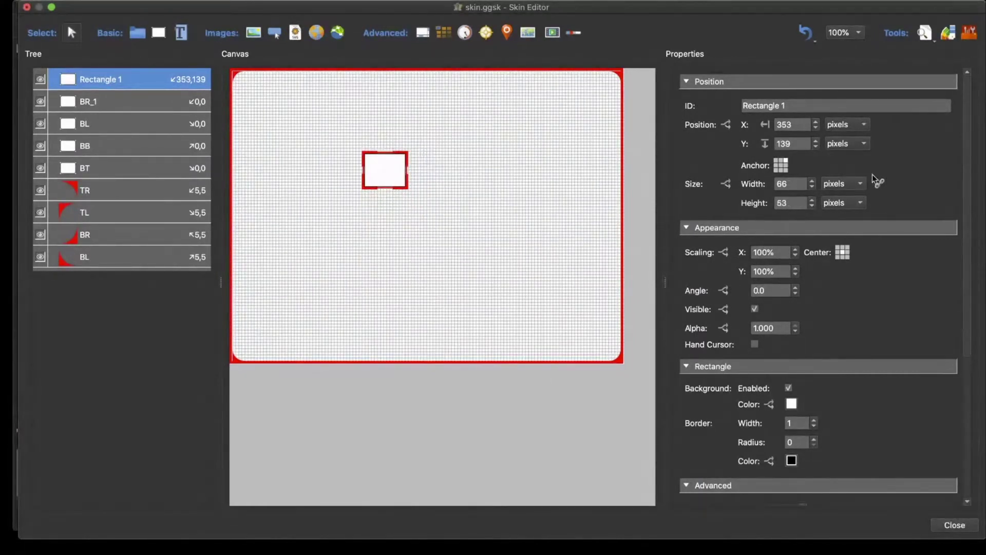
pyautogui.click(777, 162)
# Place a copy of the small rectangle beside the original at about X 308, Y 140, and resolve its duplicate ID
pyautogui.press('super+v')
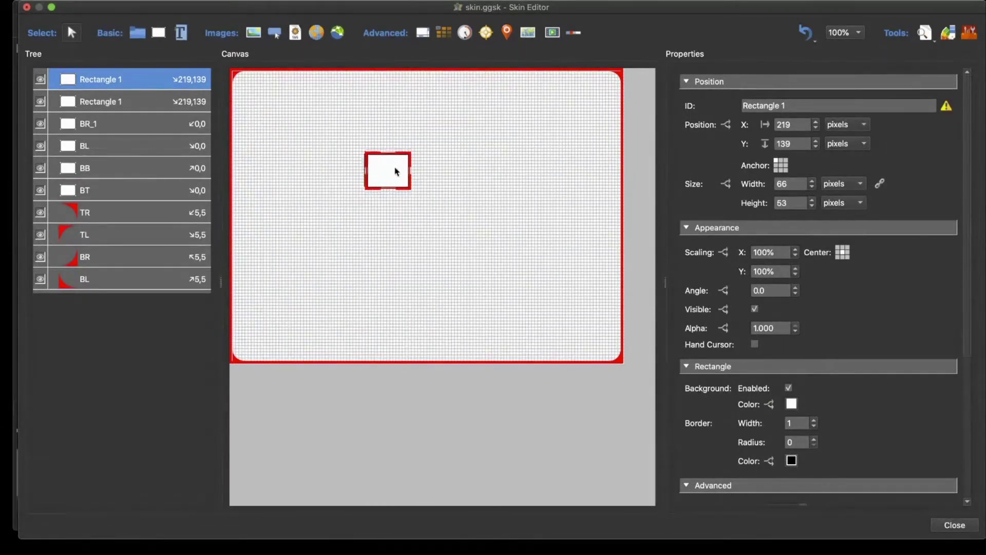
pyautogui.moveTo(394, 167); pyautogui.dragTo(455, 168)
pyautogui.click(944, 109)
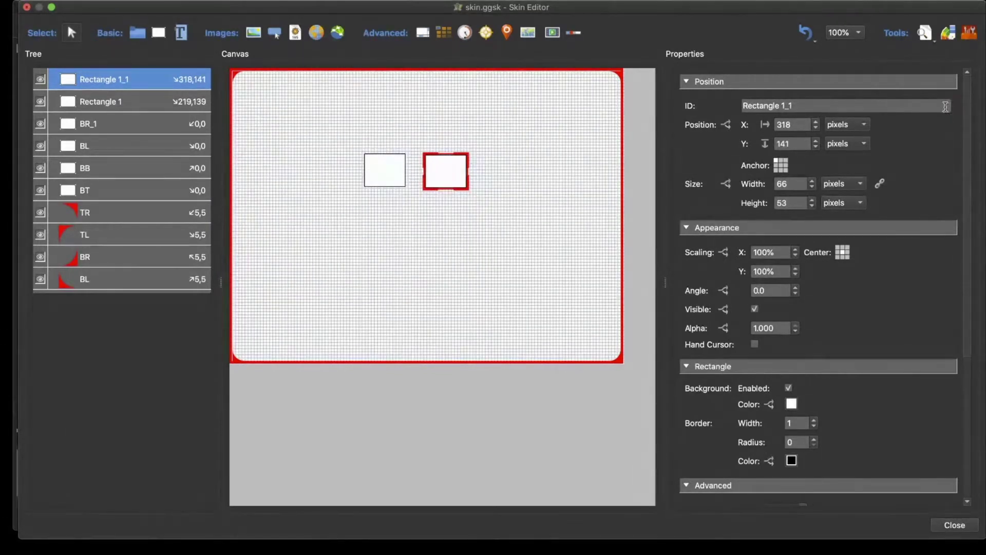
pyautogui.moveTo(433, 166); pyautogui.dragTo(433, 168)
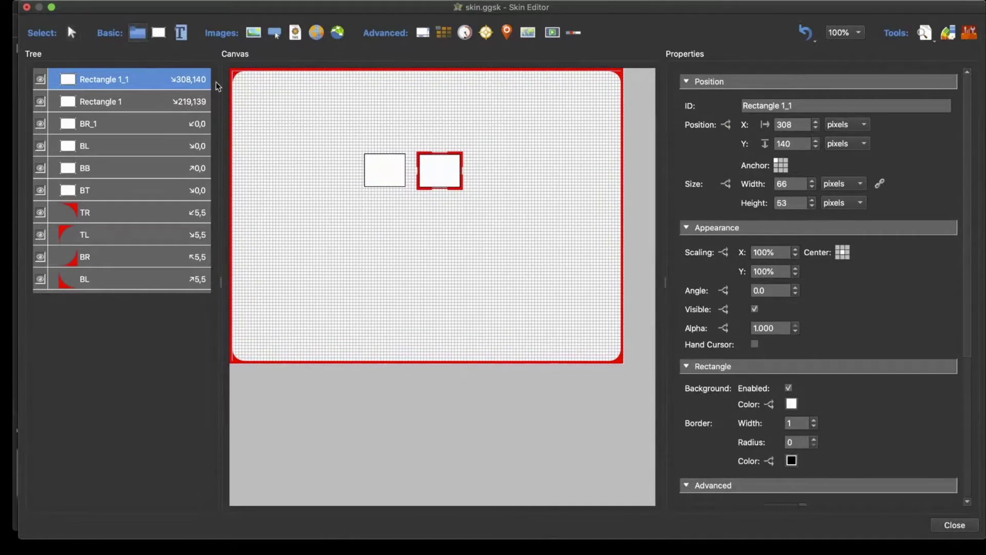
# Group the two small rectangles into a container and set its size to 200 by 200 pixels
pyautogui.moveTo(346, 136); pyautogui.dragTo(531, 287)
pyautogui.press('super+g')
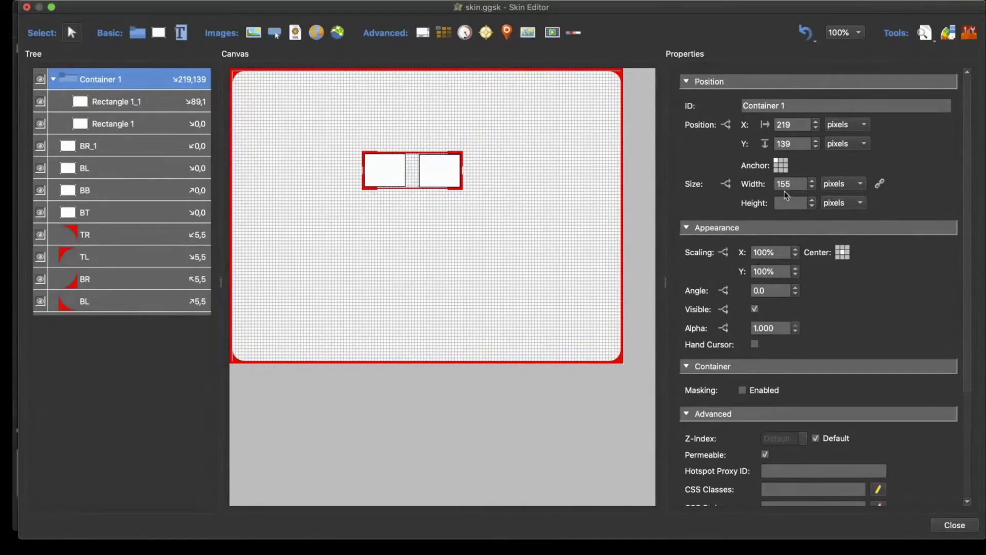
pyautogui.doubleClick(796, 185)
pyautogui.write('200')
pyautogui.press('Tab')
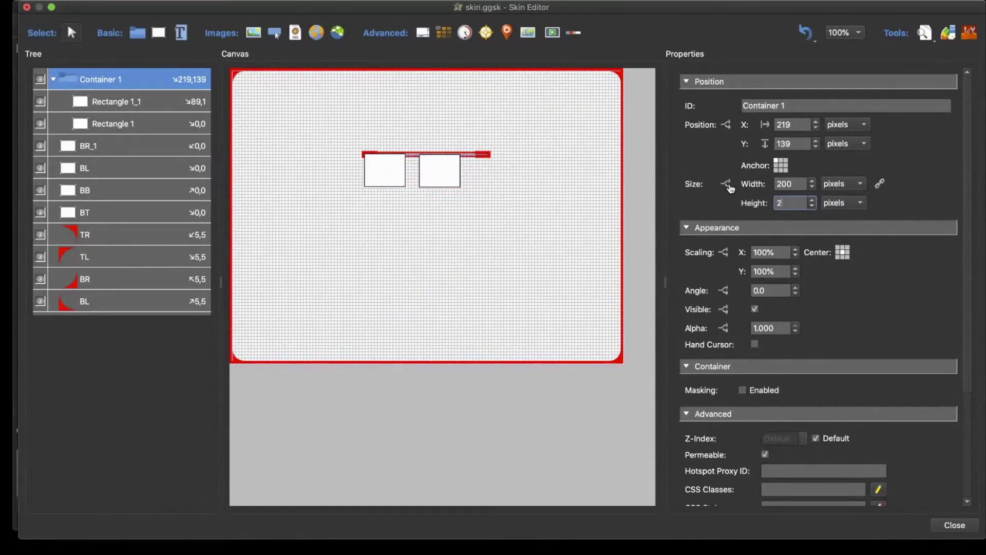
pyautogui.write('200')
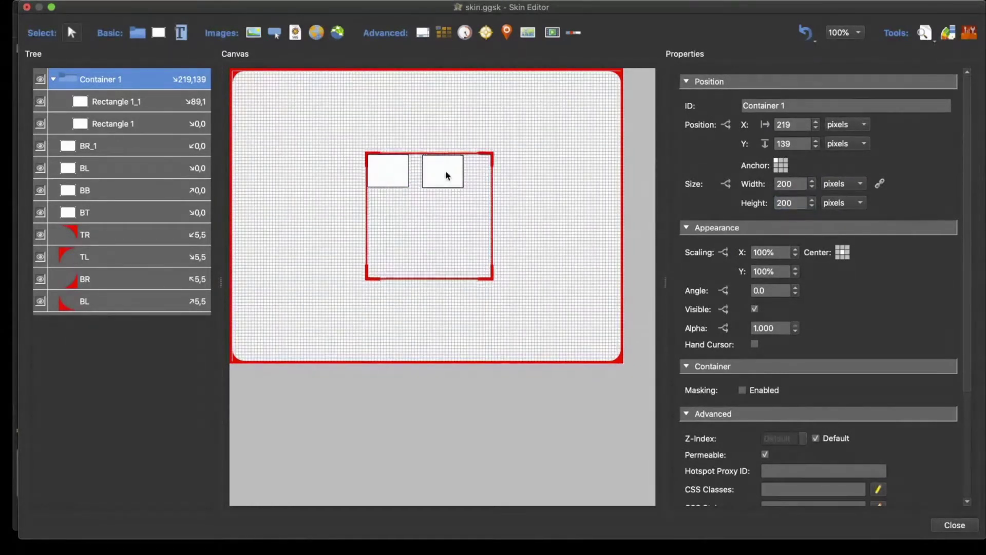
# Move the container to about X 202, Y 122 and position its rectangles at about 127,5 and 9,4 inside its upper corners
pyautogui.moveTo(441, 171); pyautogui.dragTo(462, 165)
pyautogui.click(153, 106)
pyautogui.moveTo(383, 159); pyautogui.dragTo(389, 162)
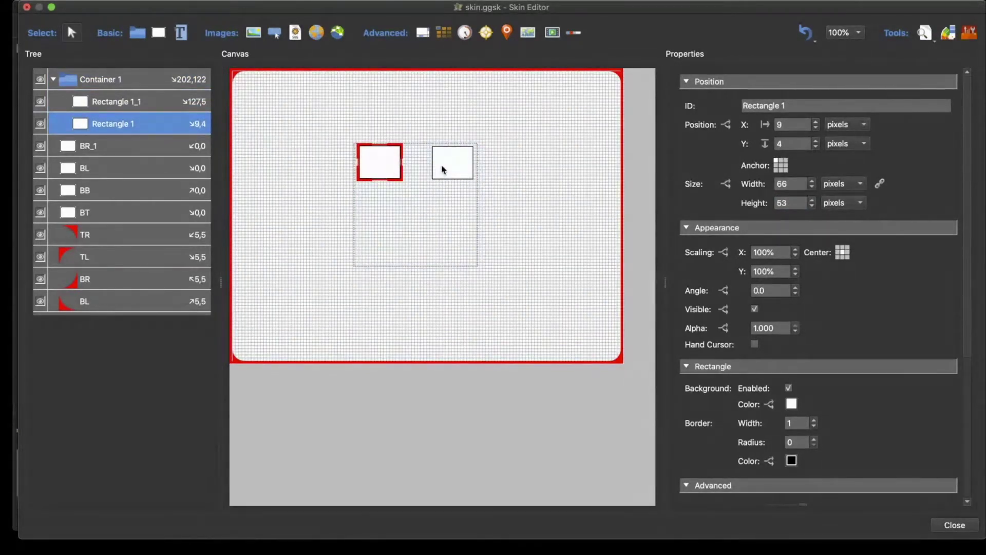
# Change the container's width and height units to percent
pyautogui.click(437, 226)
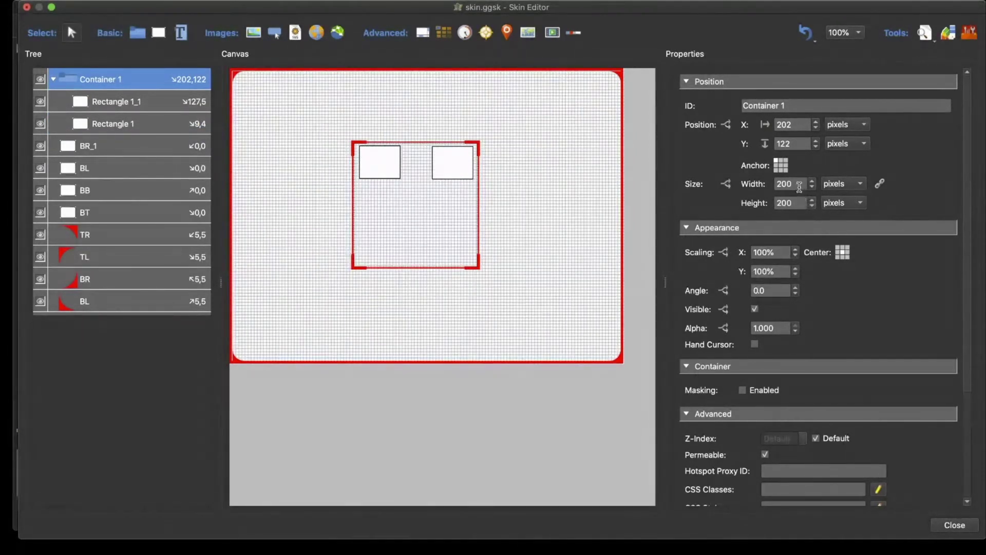
pyautogui.click(839, 186)
pyautogui.click(840, 203)
pyautogui.click(843, 203)
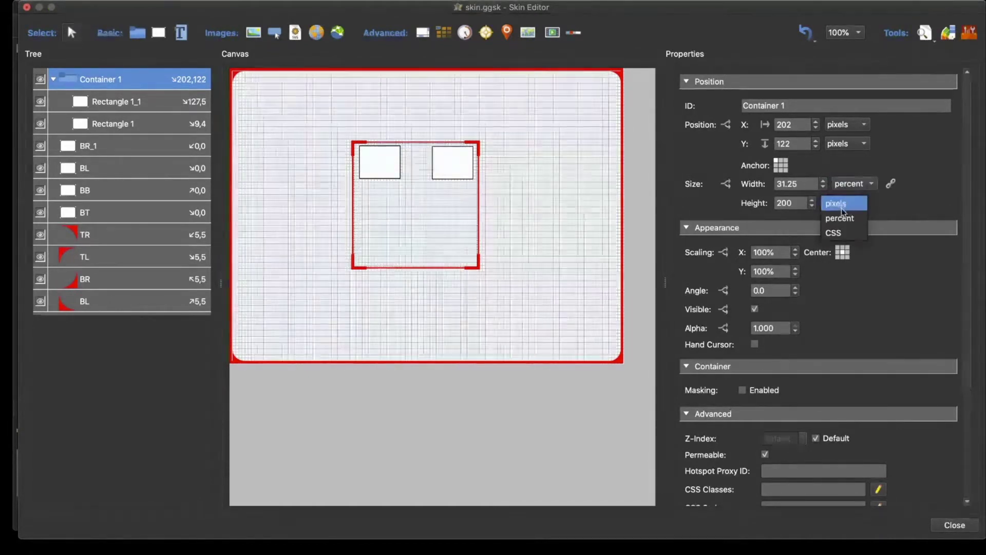
pyautogui.click(842, 217)
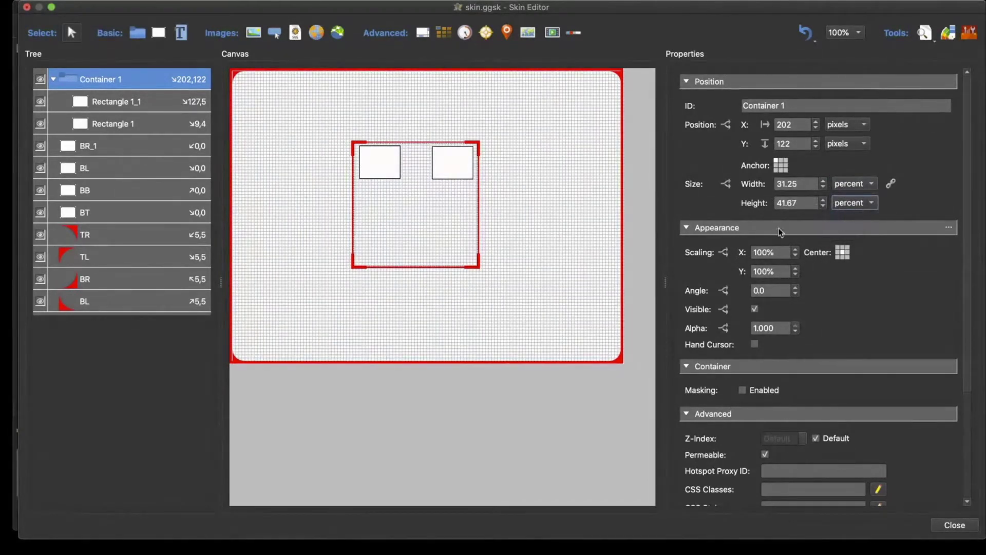
# Resize the live preview to check how the two rectangles in the percent-sized container respond, and close it
pyautogui.click(923, 33)
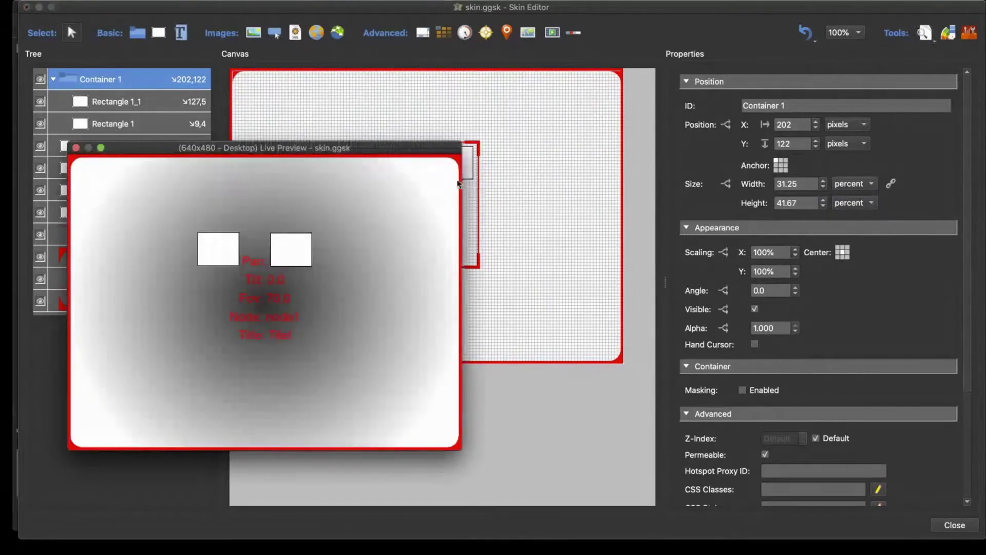
pyautogui.moveTo(402, 147); pyautogui.dragTo(512, 64)
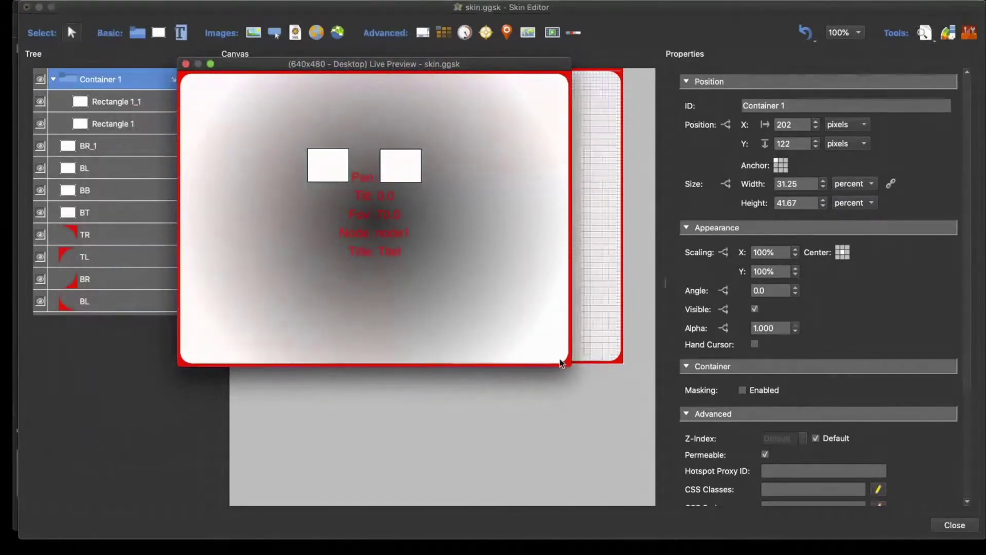
pyautogui.moveTo(569, 364); pyautogui.dragTo(737, 432)
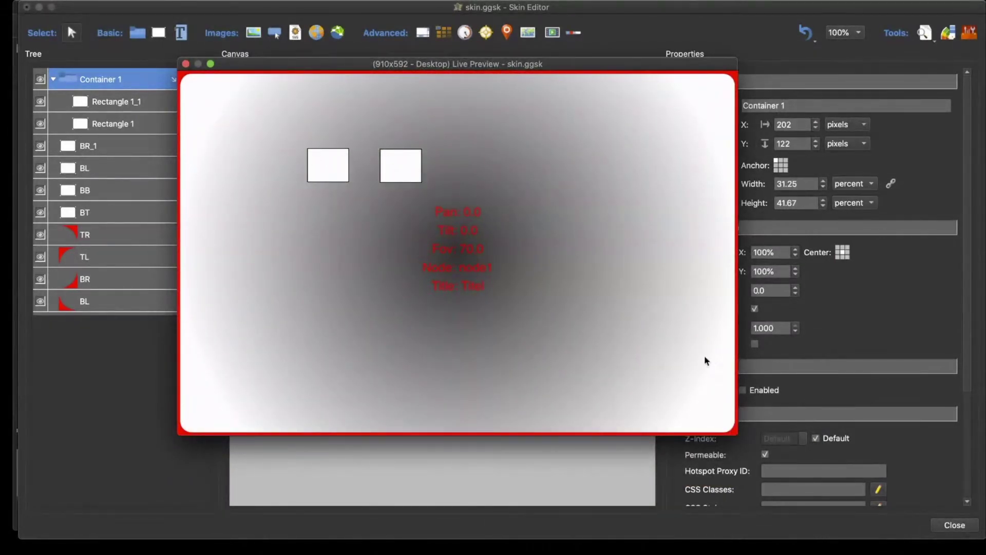
pyautogui.moveTo(737, 433); pyautogui.dragTo(709, 450)
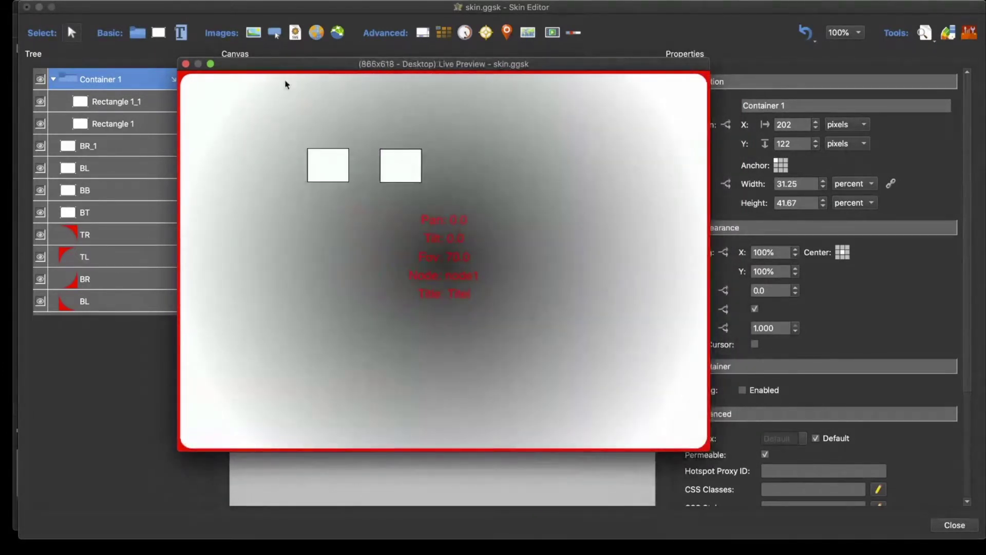
pyautogui.click(186, 64)
# Anchor the right-hand rectangle to the top-right of the container
pyautogui.click(448, 173)
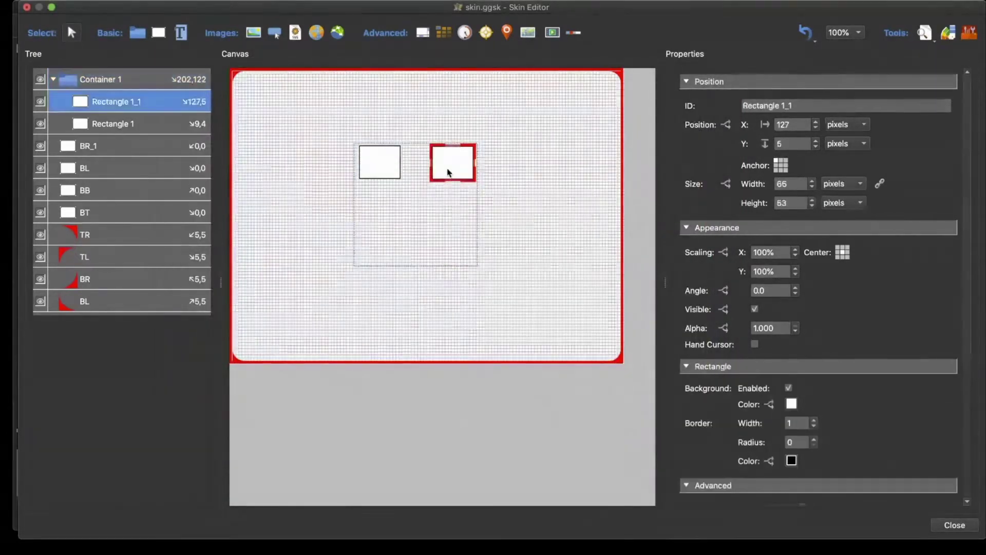
pyautogui.click(784, 160)
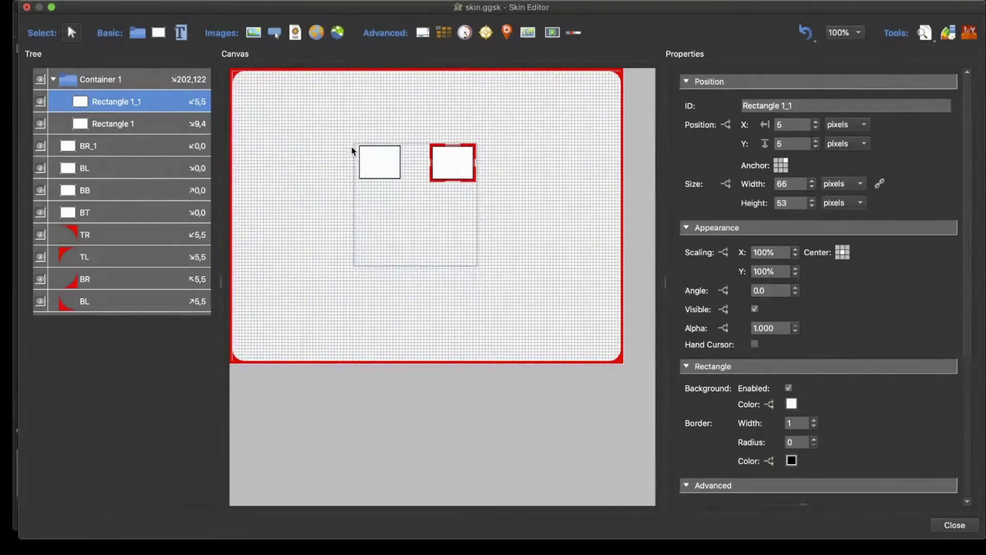
# Resize the live preview to check how the top-right-anchored rectangle follows the percent-sized container, and close it
pyautogui.click(925, 32)
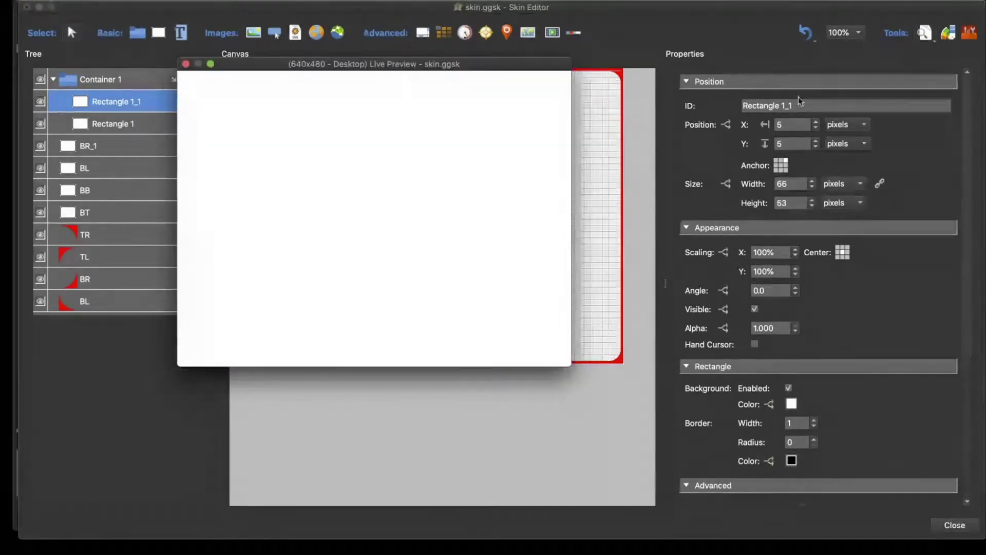
pyautogui.moveTo(568, 366); pyautogui.dragTo(738, 459)
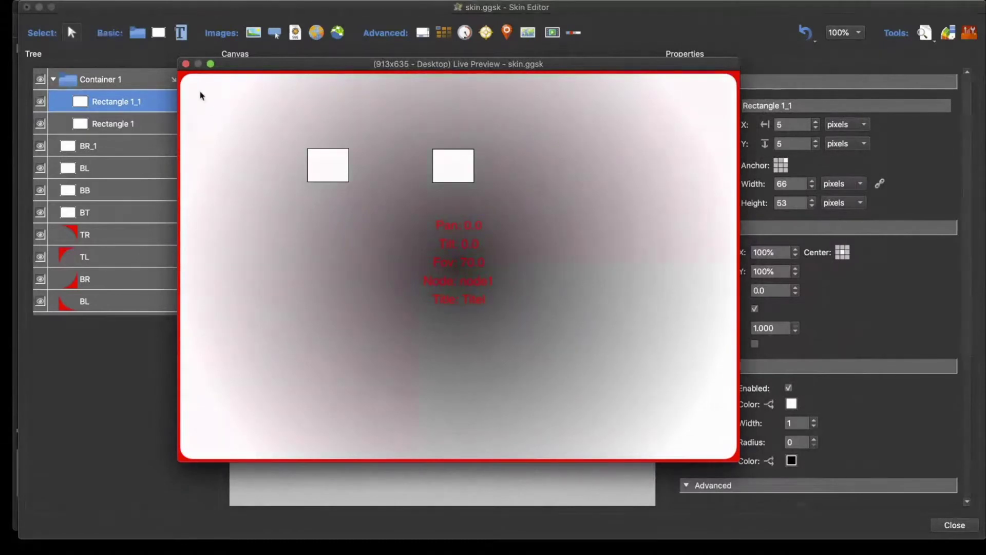
pyautogui.click(186, 64)
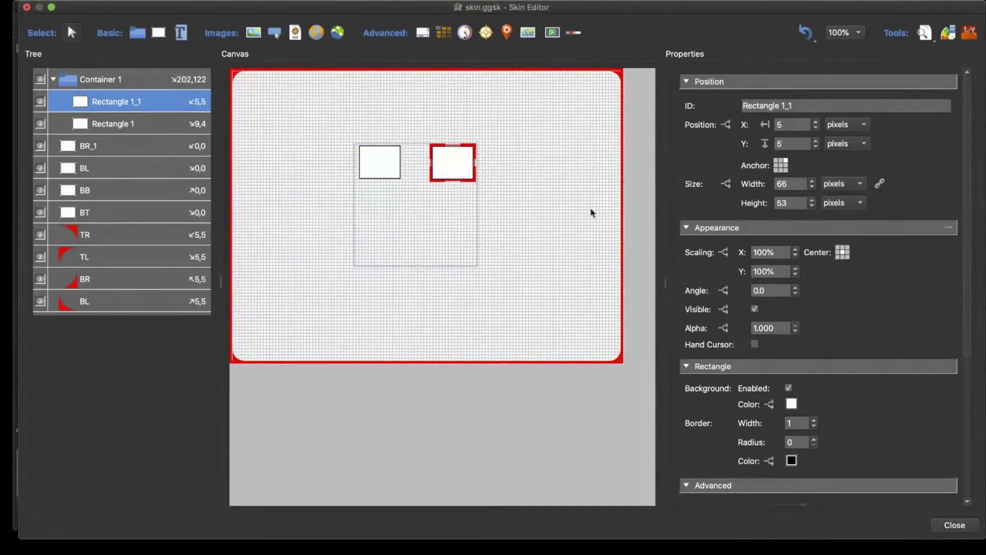
# Delete the container together with its two rectangles
pyautogui.click(379, 172)
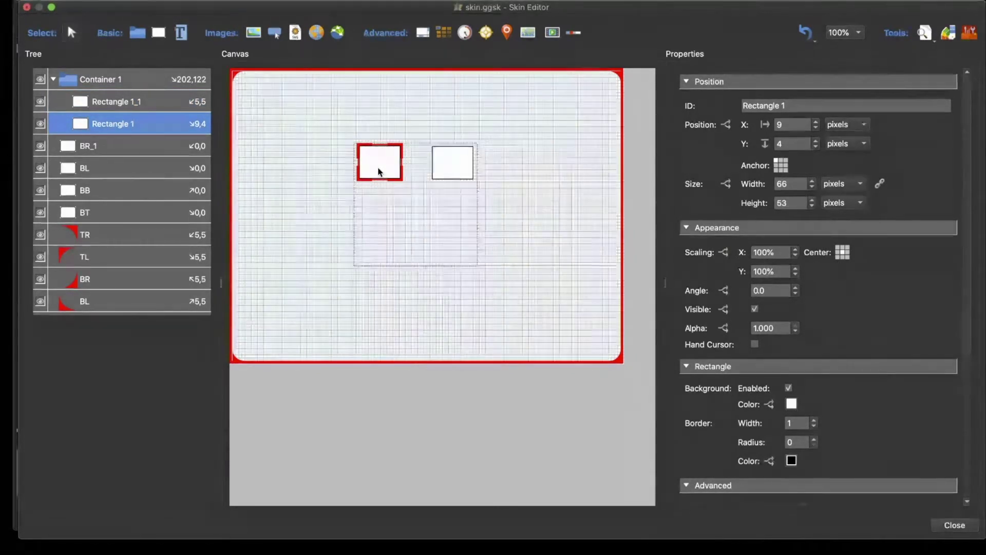
pyautogui.click(433, 235)
pyautogui.press('Delete')
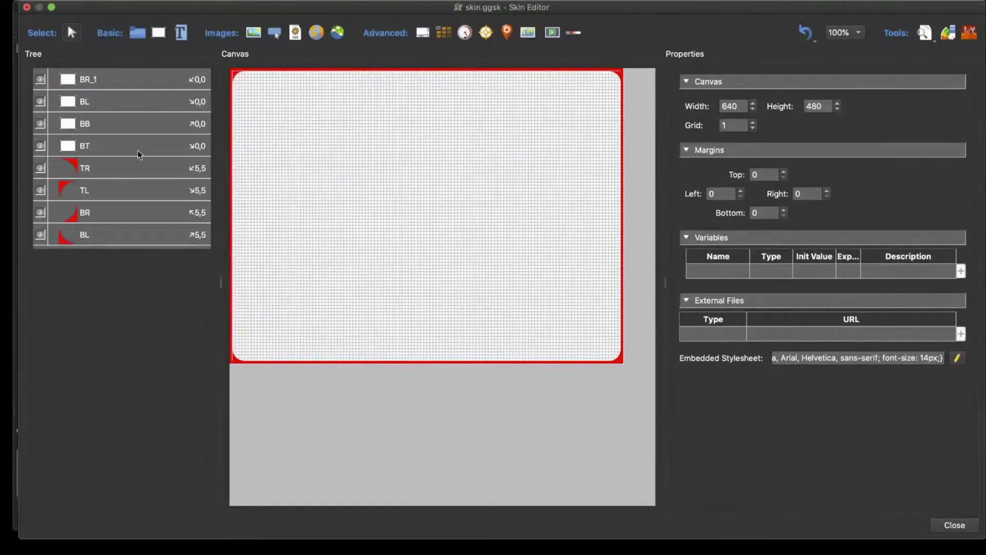
# Draw a rectangle about 118 by 124 pixels in the canvas's upper-left area and set its X and Y scaling to 50%
pyautogui.click(160, 35)
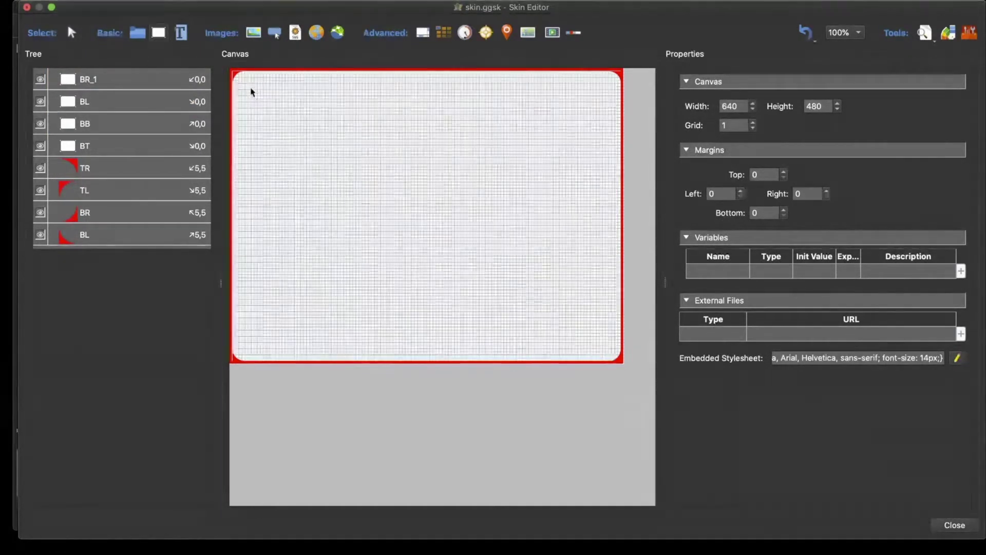
pyautogui.moveTo(242, 82); pyautogui.dragTo(315, 161)
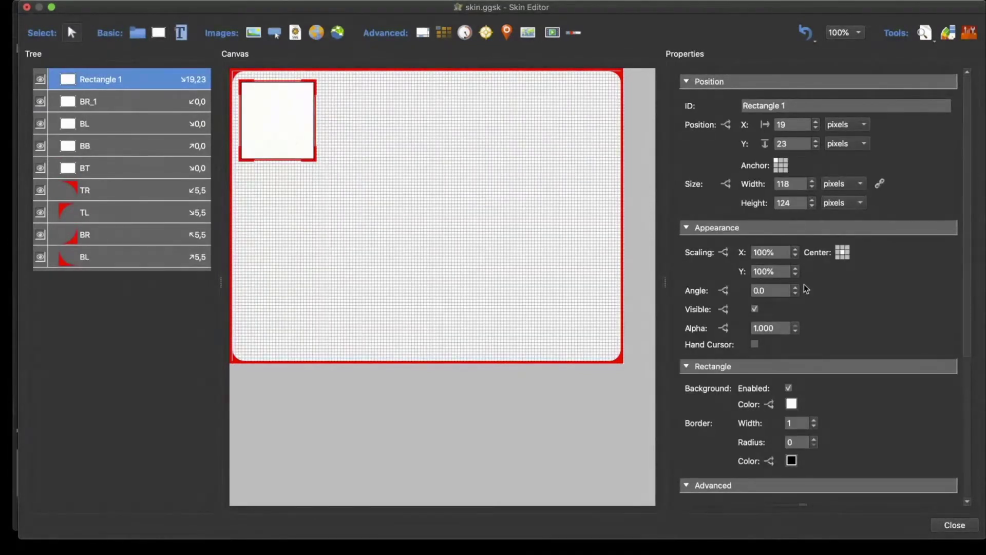
pyautogui.doubleClick(768, 252)
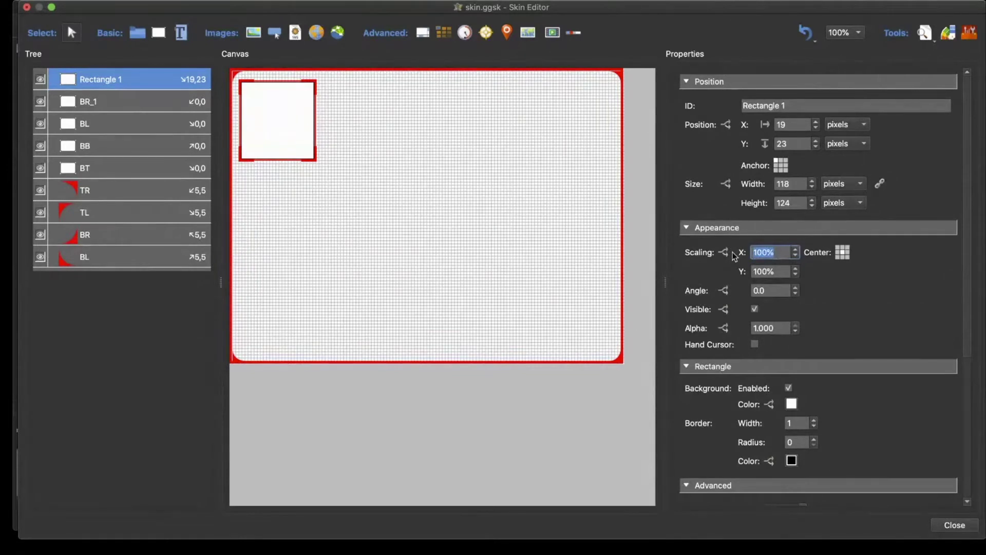
pyautogui.write('50%')
pyautogui.press('Tab')
pyautogui.write('50%')
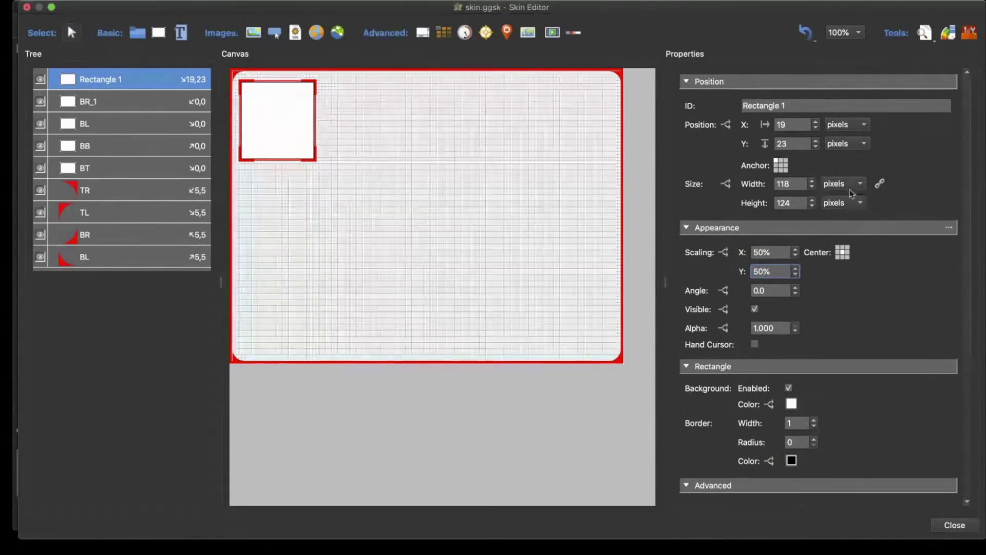
# Open the live preview of the scaled rectangle and set its scaling center to the top-left corner to compare where it shrinks
pyautogui.click(925, 33)
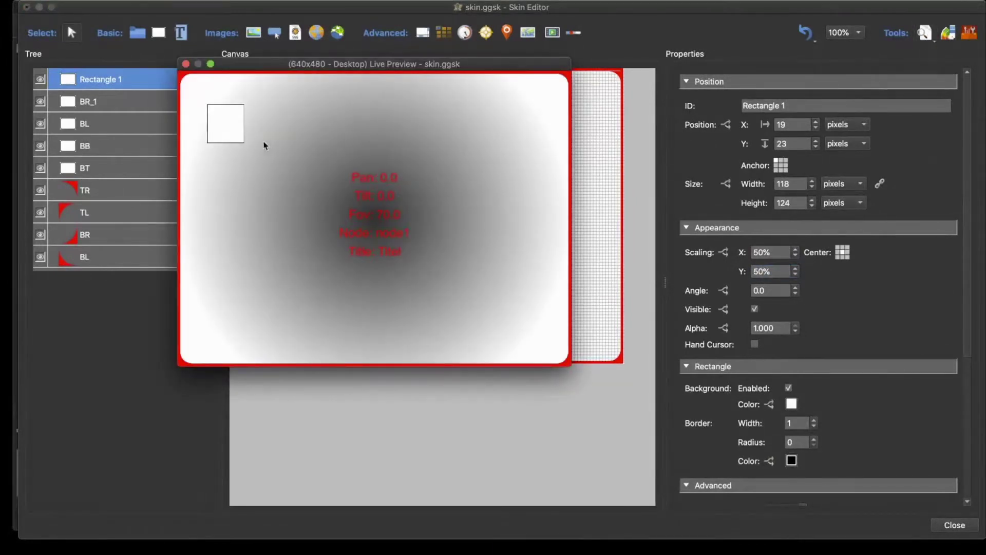
pyautogui.moveTo(259, 61); pyautogui.dragTo(286, 245)
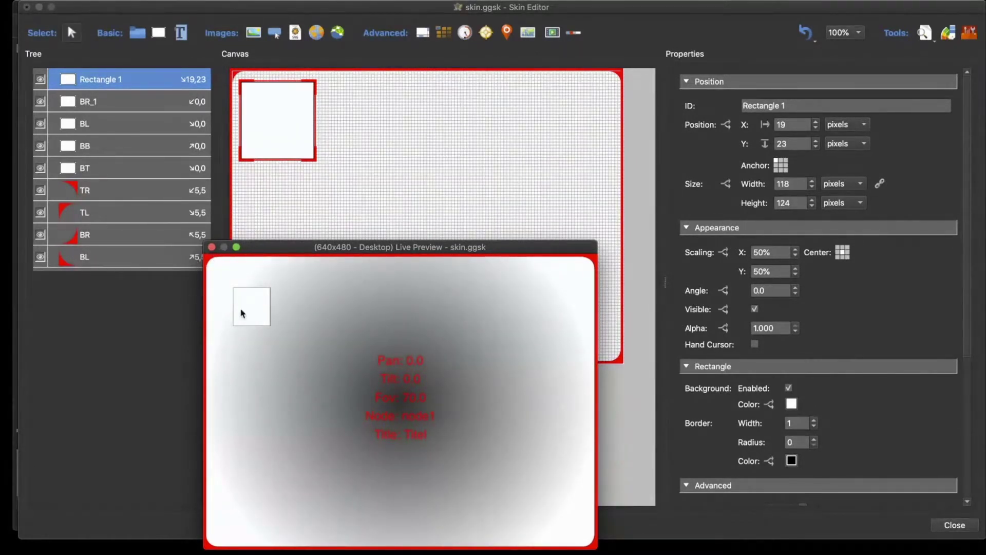
pyautogui.click(844, 257)
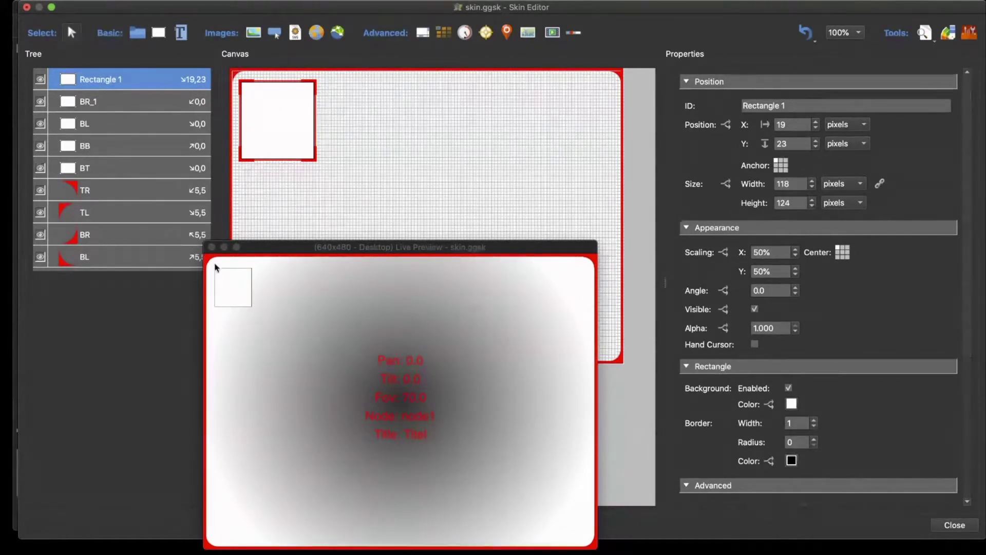
pyautogui.moveTo(263, 250); pyautogui.dragTo(257, 213)
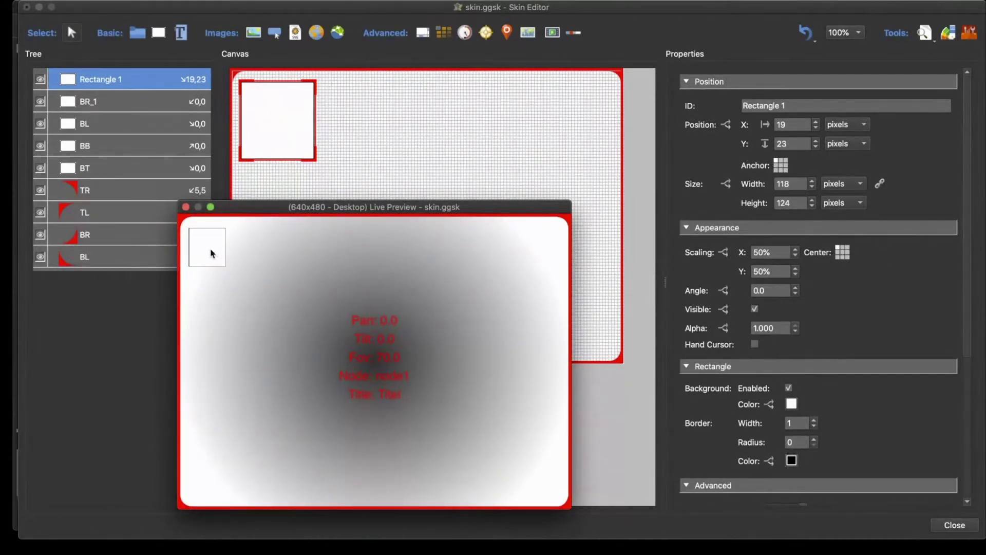
# Delete the scaled demonstration rectangle and close the live preview
pyautogui.click(278, 132)
pyautogui.press('Delete')
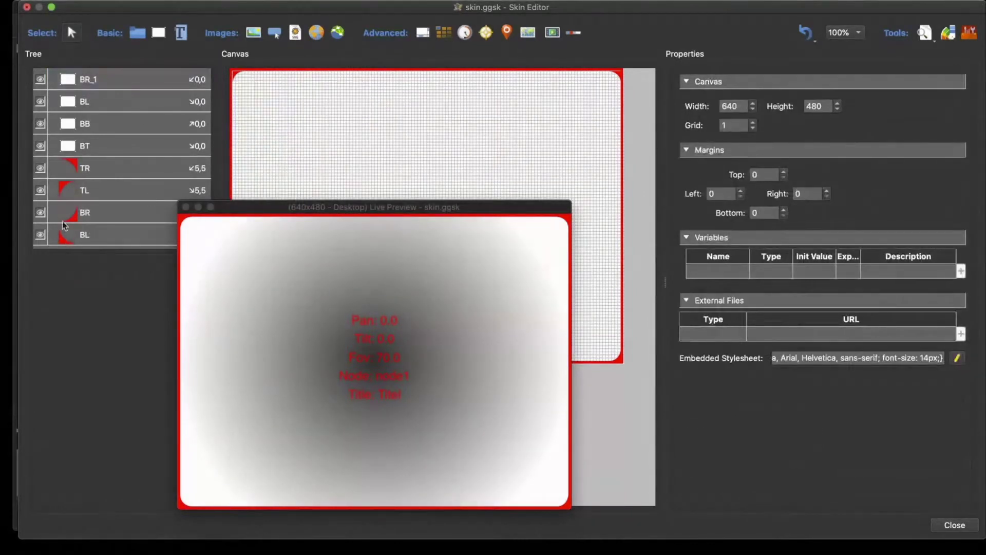
pyautogui.click(186, 207)
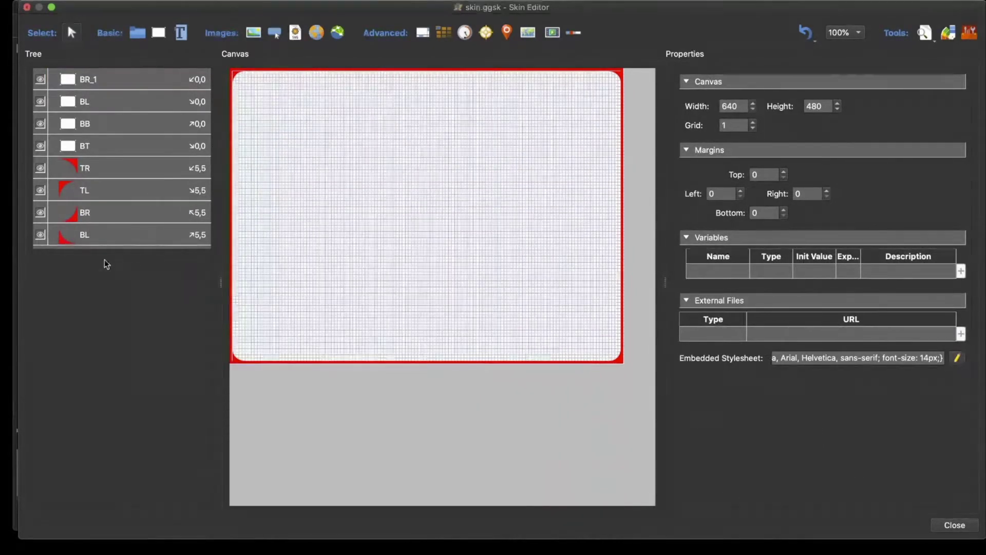
# Hide all eight border elements: the four red corner graphics and the four edge rectangles
pyautogui.click(40, 235)
pyautogui.click(40, 213)
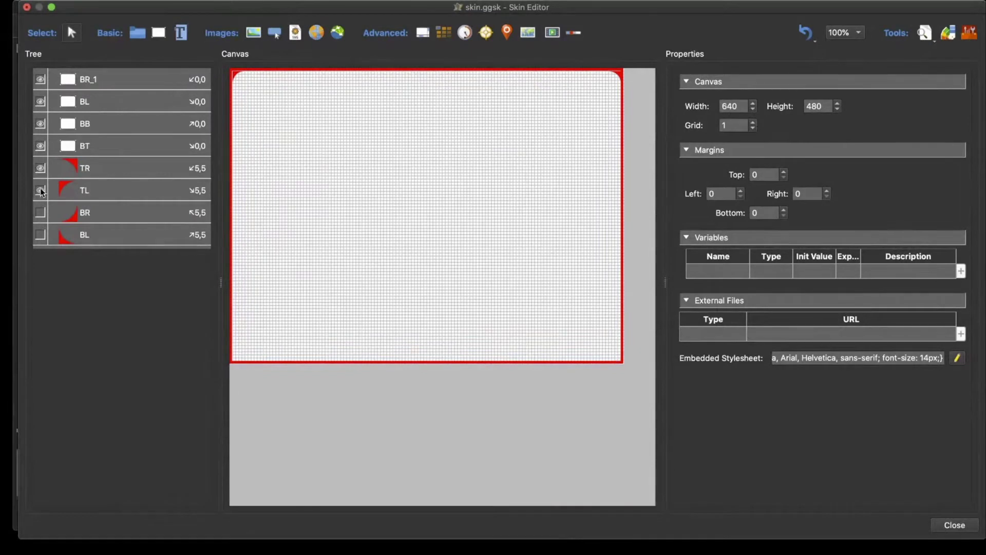
pyautogui.click(41, 191)
pyautogui.click(40, 168)
pyautogui.click(40, 146)
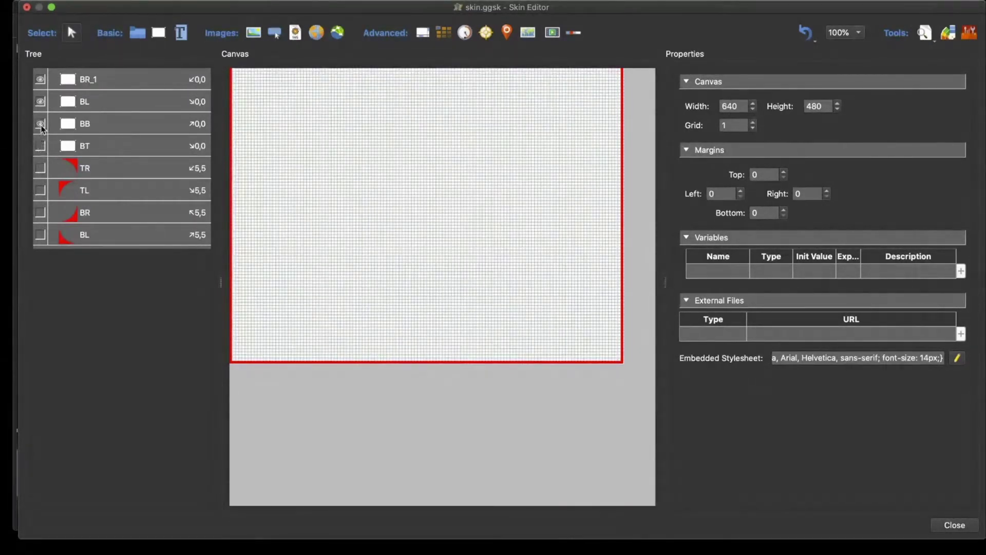
pyautogui.click(40, 124)
pyautogui.click(40, 102)
pyautogui.click(40, 79)
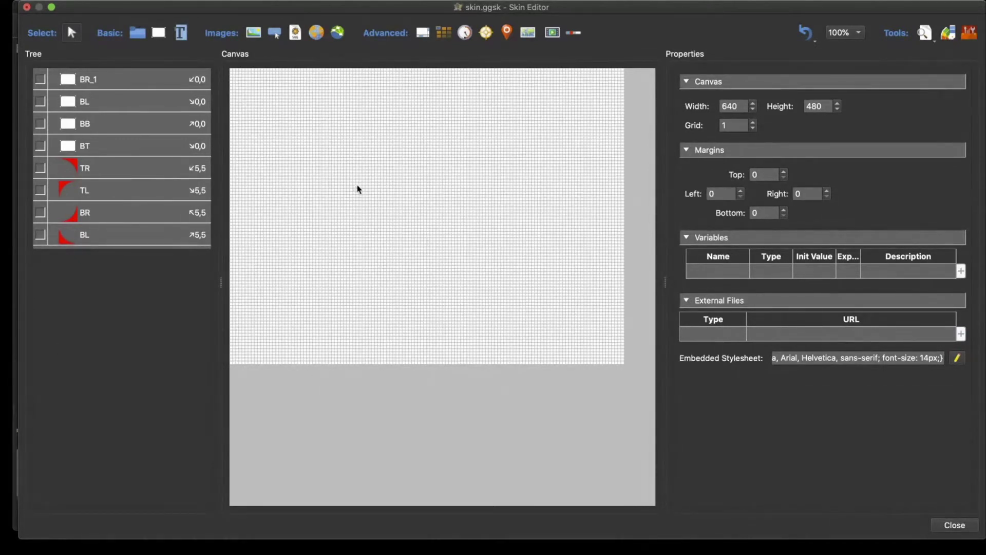
# Place a map element in the canvas's upper-left area and set its size to 200 by 100 pixels
pyautogui.click(528, 33)
pyautogui.click(261, 164)
pyautogui.moveTo(277, 167); pyautogui.dragTo(278, 96)
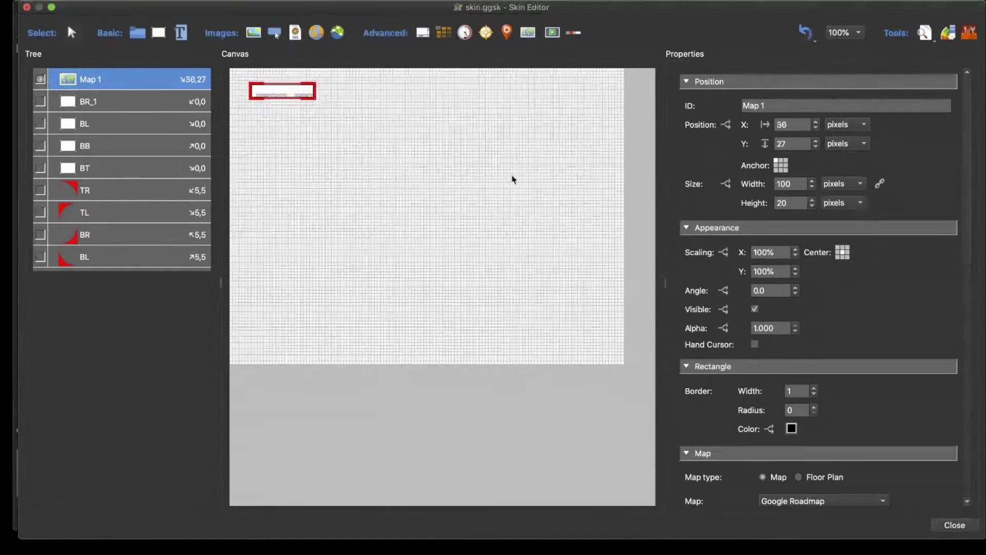
pyautogui.doubleClick(797, 185)
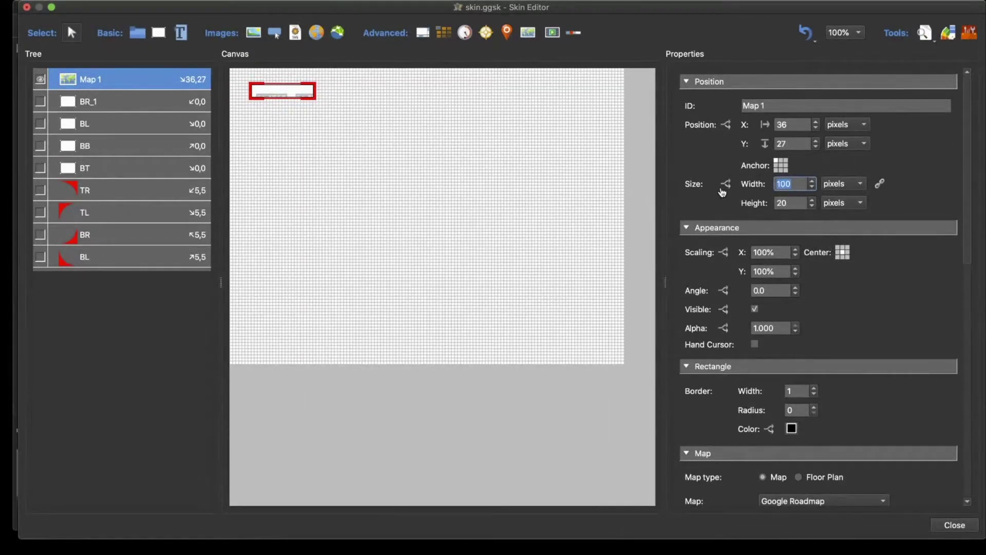
pyautogui.write('200')
pyautogui.press('Tab')
pyautogui.press('Tab')
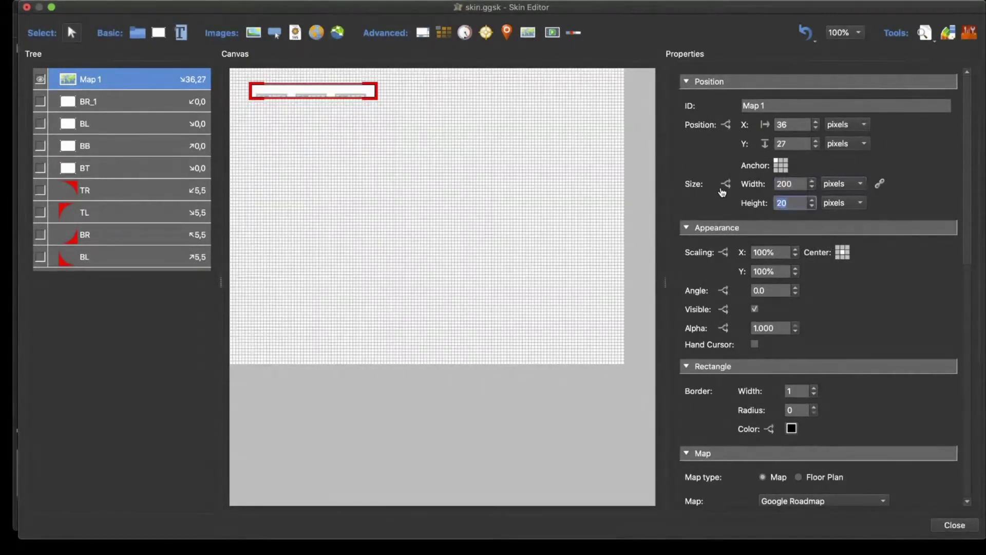
pyautogui.write('100')
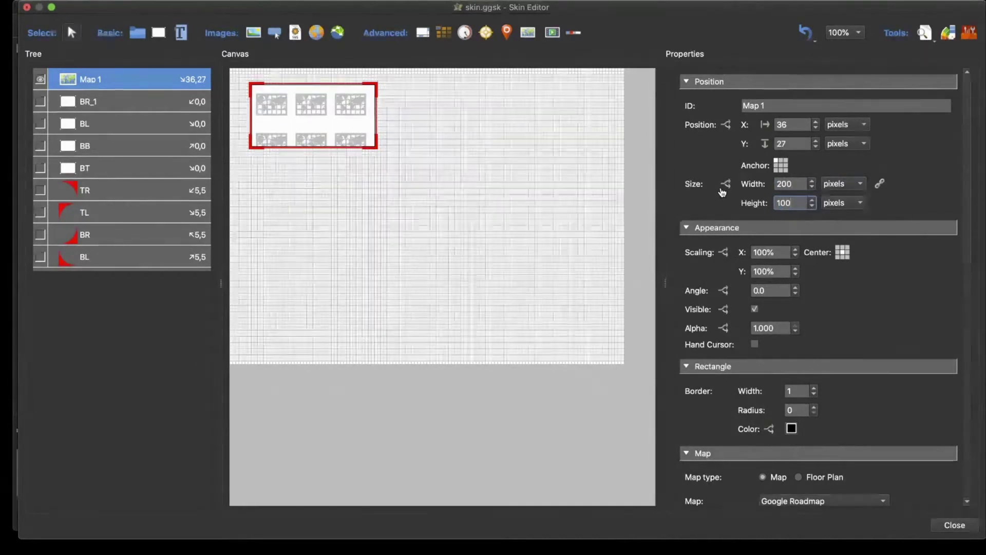
# Set the map's position to X 10, Y 10 pixels
pyautogui.moveTo(792, 131); pyautogui.dragTo(747, 131)
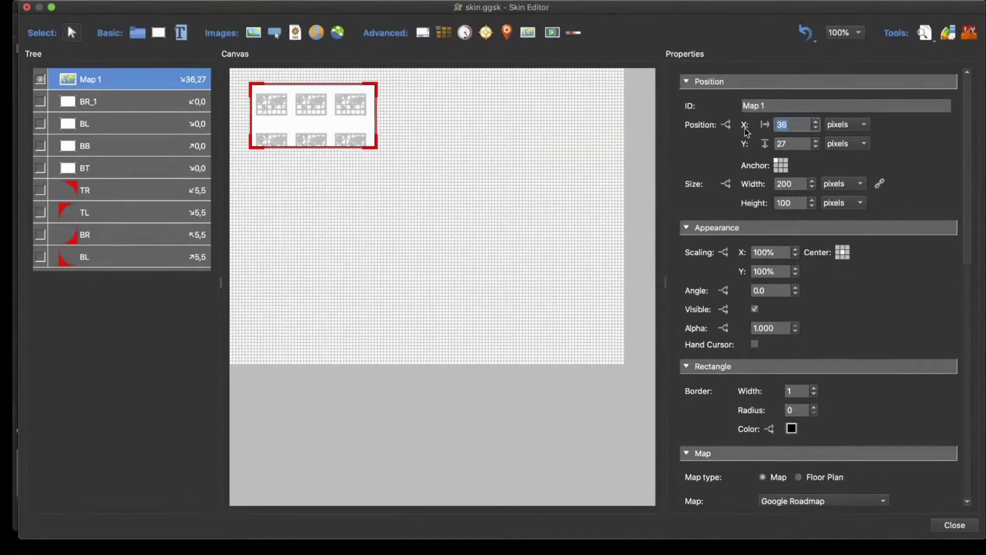
pyautogui.write('10')
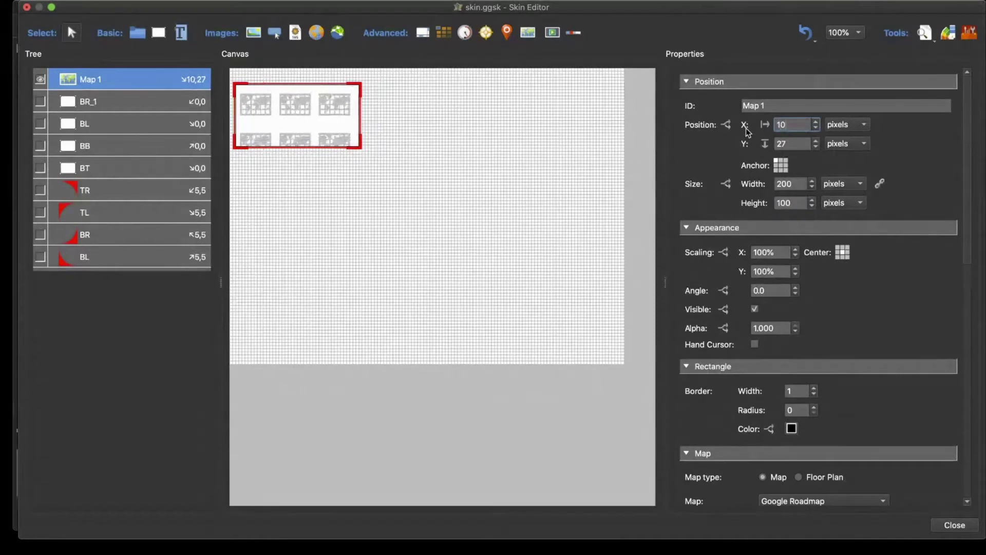
pyautogui.press('Tab')
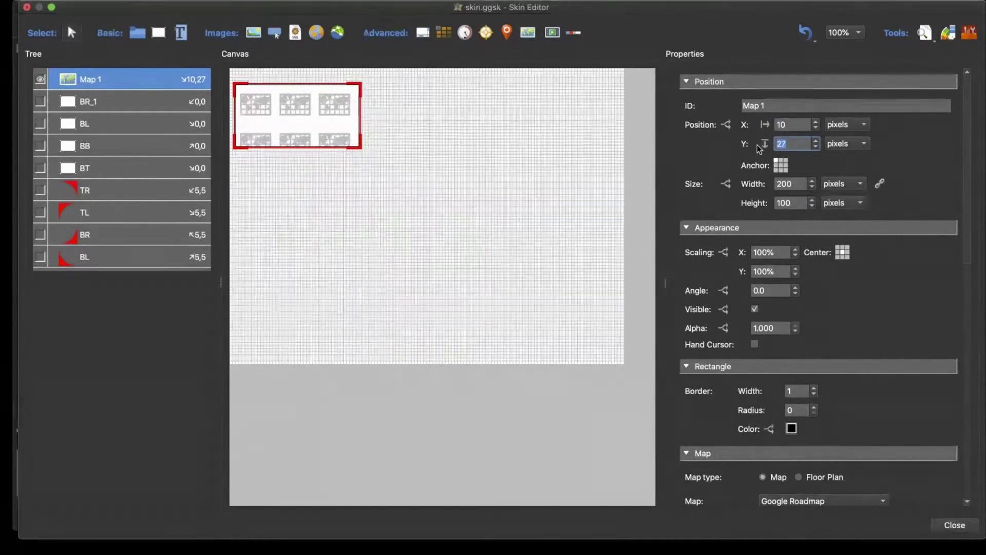
pyautogui.write('10')
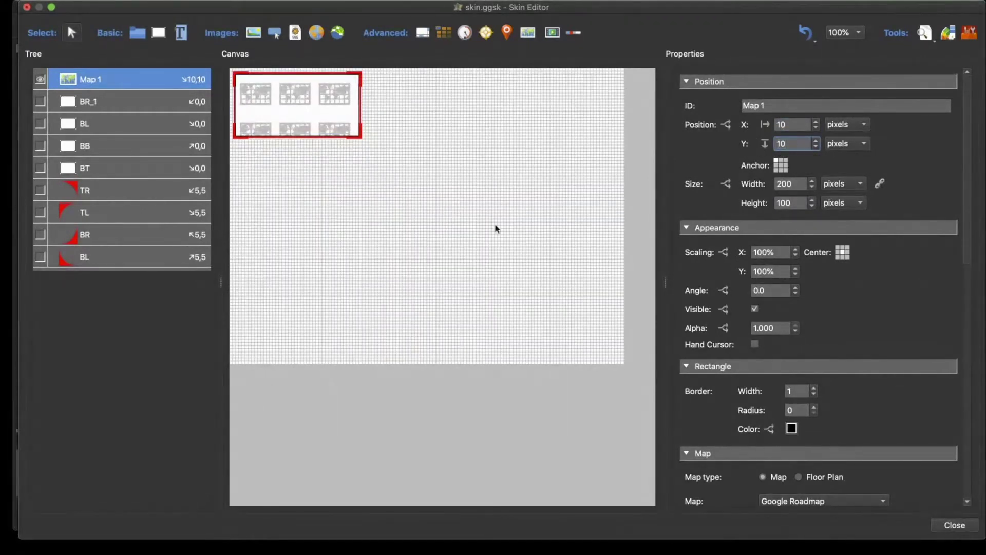
pyautogui.click(412, 285)
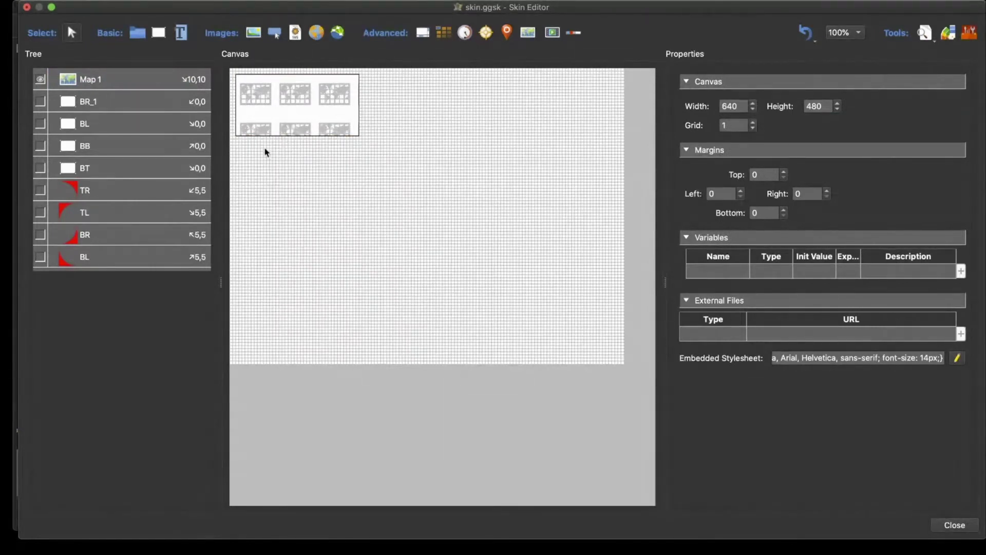
# Add skin3-08.svg, skin3-09.svg and skin3-16.svg from the Map and Menu folder in Finder to the skin canvas
pyautogui.moveTo(399, 8); pyautogui.dragTo(418, 158)
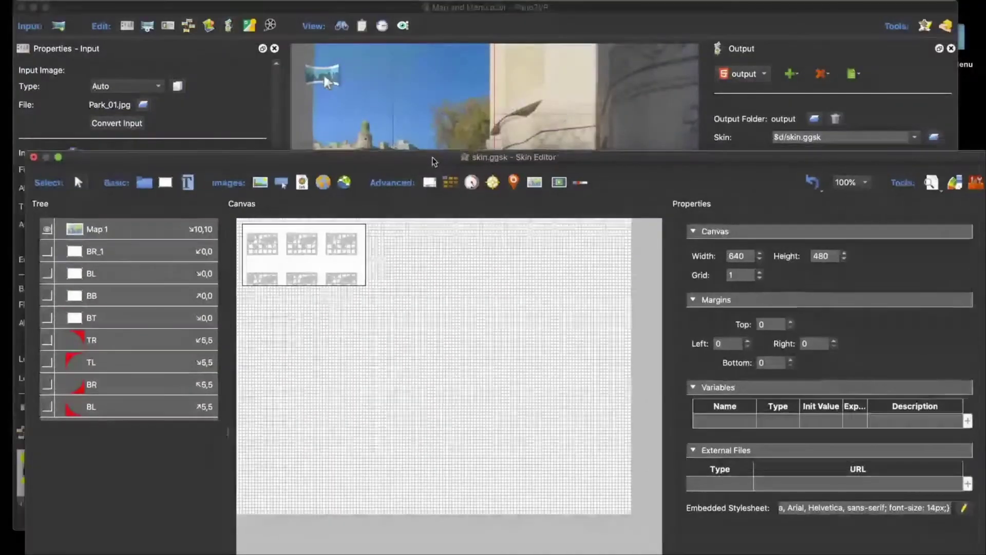
pyautogui.click(33, 8)
pyautogui.moveTo(415, 28); pyautogui.dragTo(291, 12)
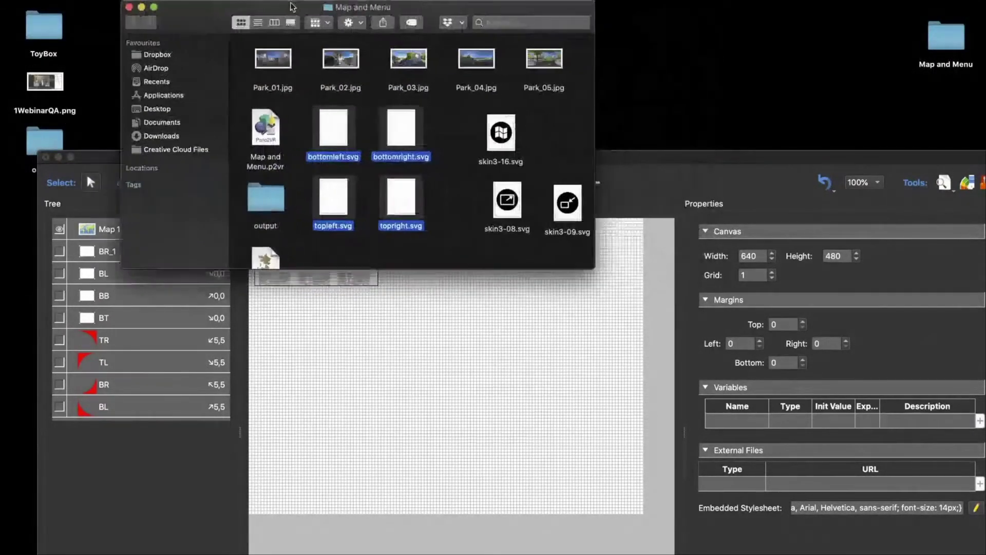
pyautogui.moveTo(481, 112); pyautogui.dragTo(571, 226)
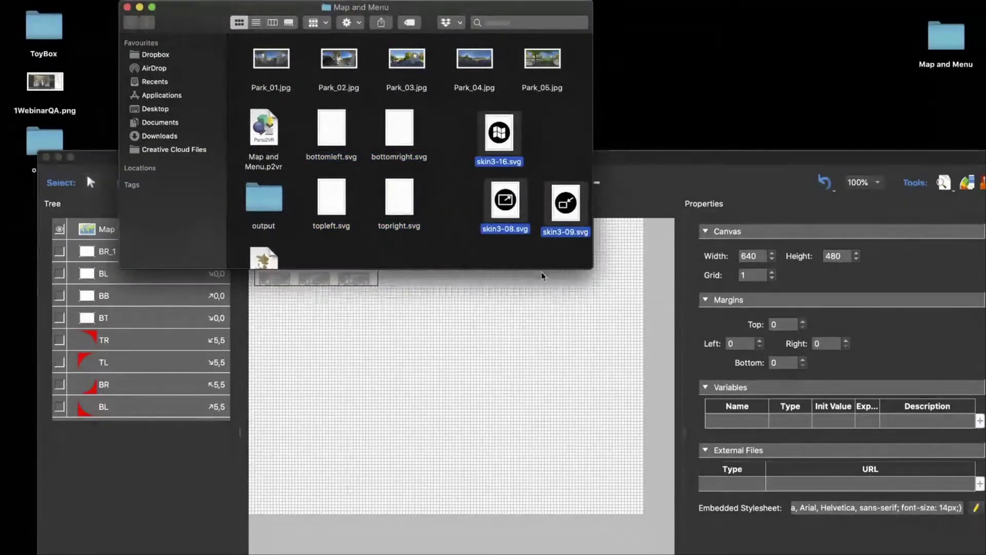
pyautogui.moveTo(512, 210); pyautogui.dragTo(429, 409)
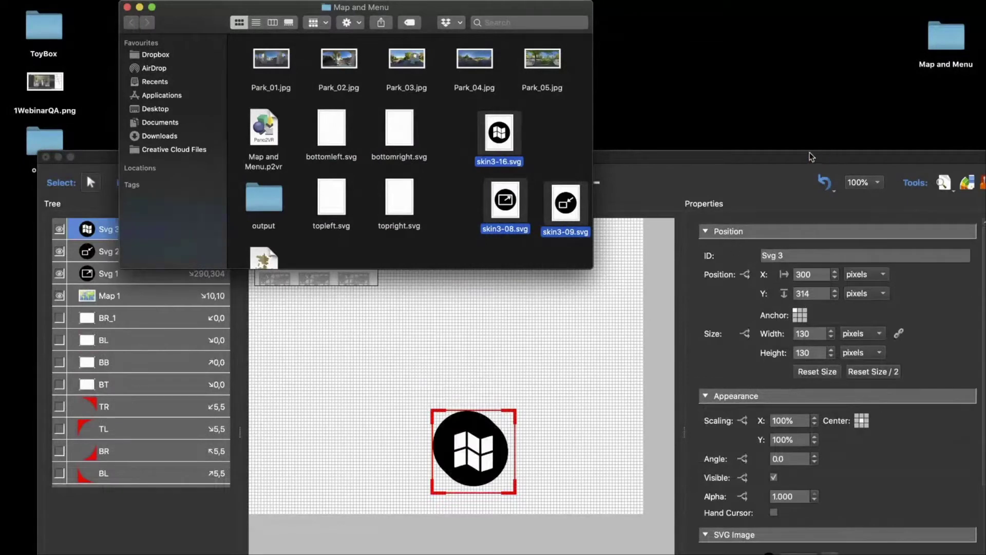
pyautogui.doubleClick(625, 158)
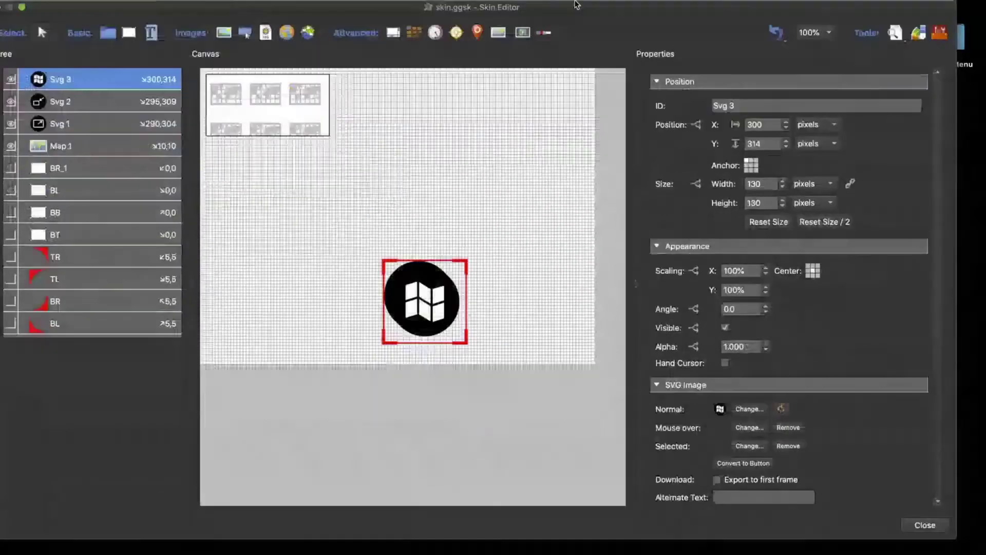
# Select the three added SVG icons together and set their width and height to 32 pixels
pyautogui.keyDown('shift'); pyautogui.click(70, 127); pyautogui.keyUp('shift')
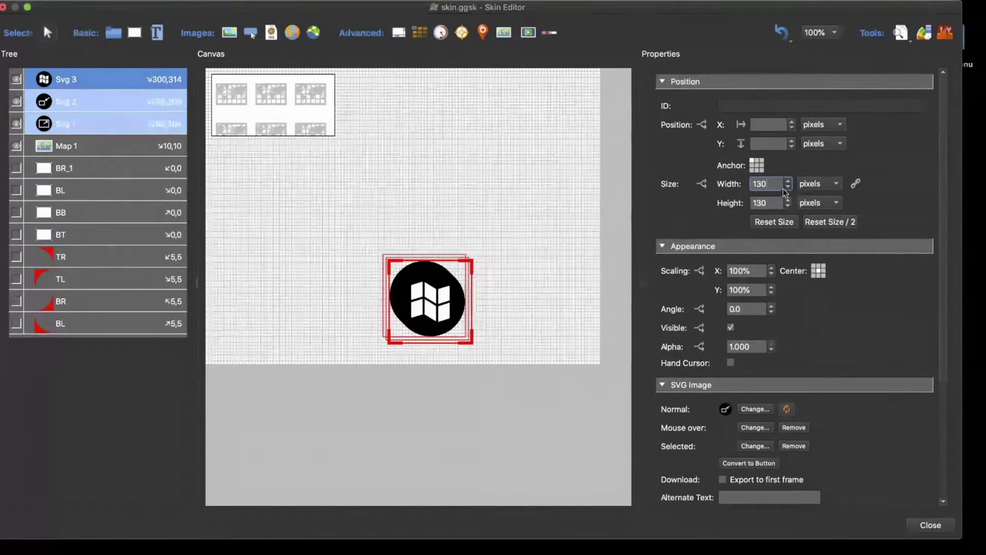
pyautogui.moveTo(780, 185); pyautogui.dragTo(736, 186)
pyautogui.write('32')
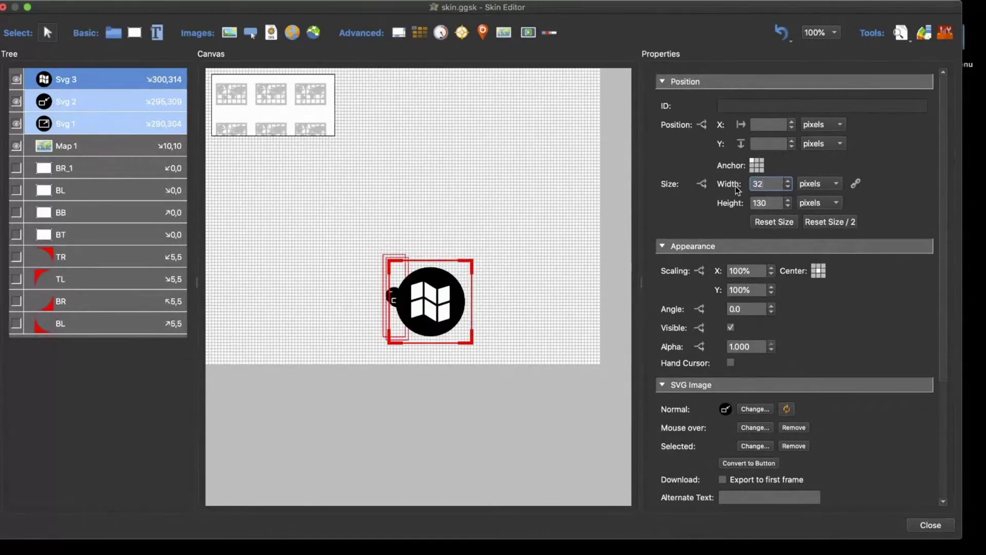
pyautogui.press('Tab')
pyautogui.write('32')
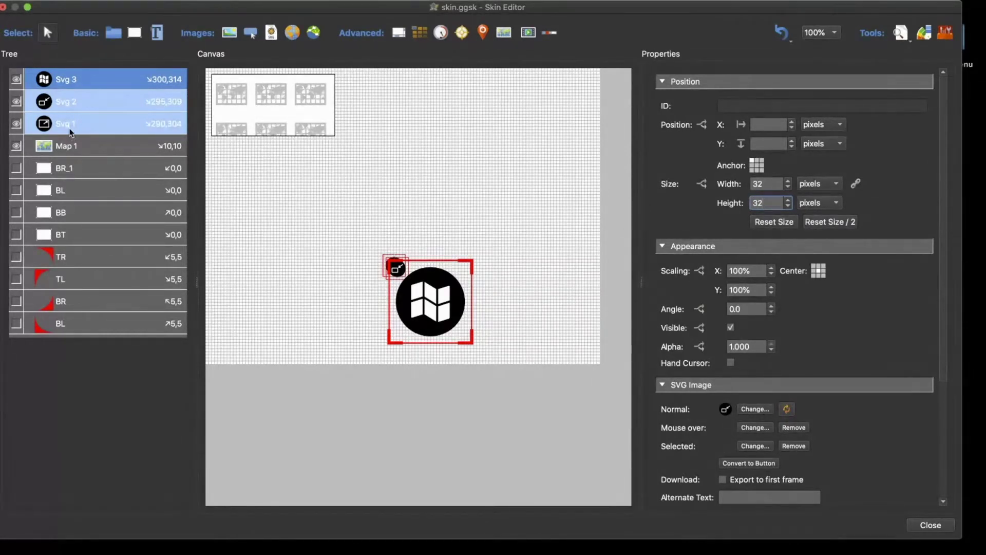
# Set the size of the folded-map icon Svg 3 to 32 by 32 pixels
pyautogui.click(79, 118)
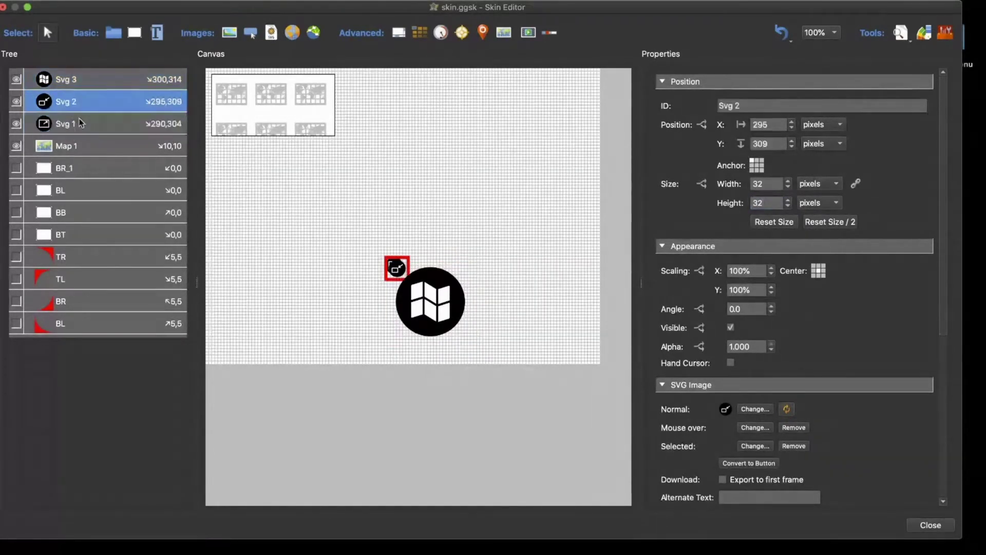
pyautogui.click(77, 82)
pyautogui.doubleClick(764, 183)
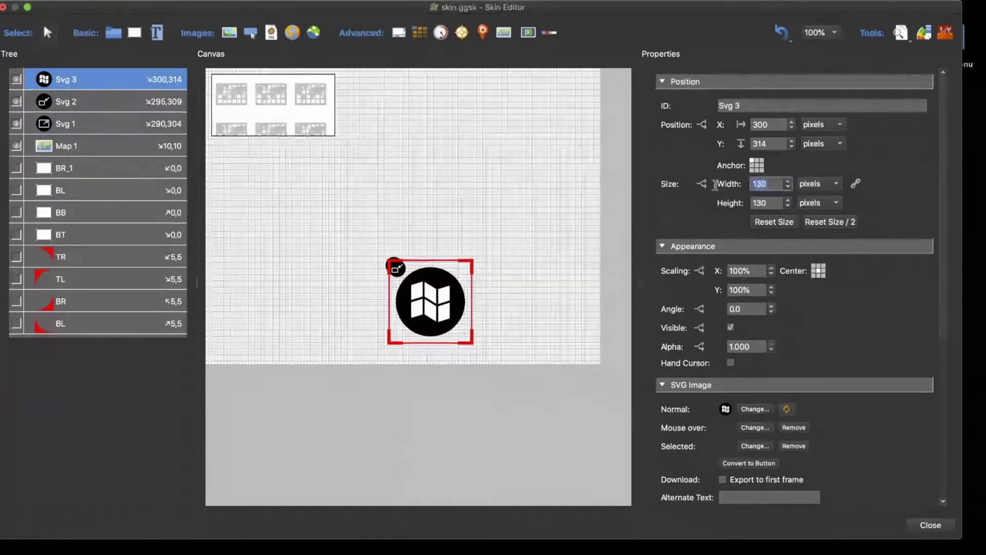
pyautogui.write('32')
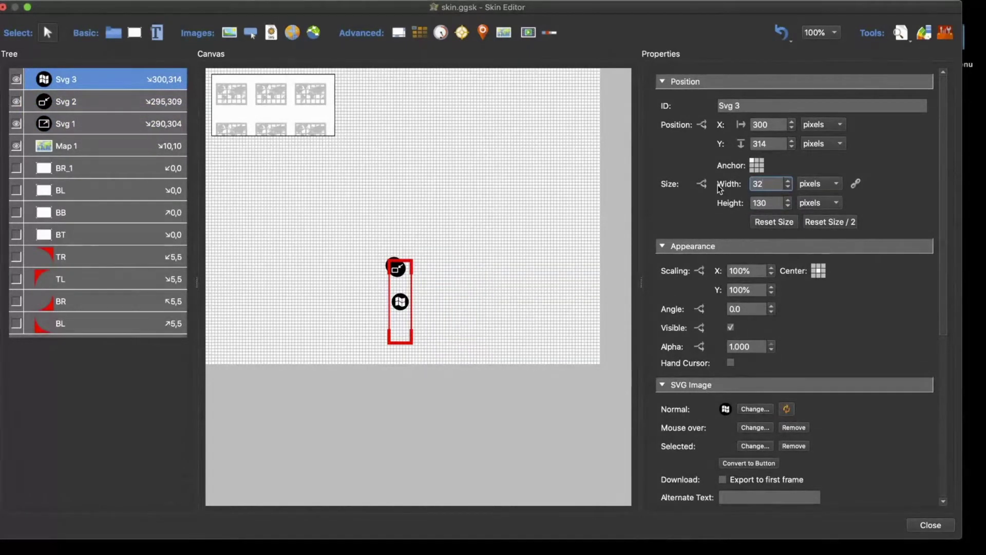
pyautogui.doubleClick(746, 203)
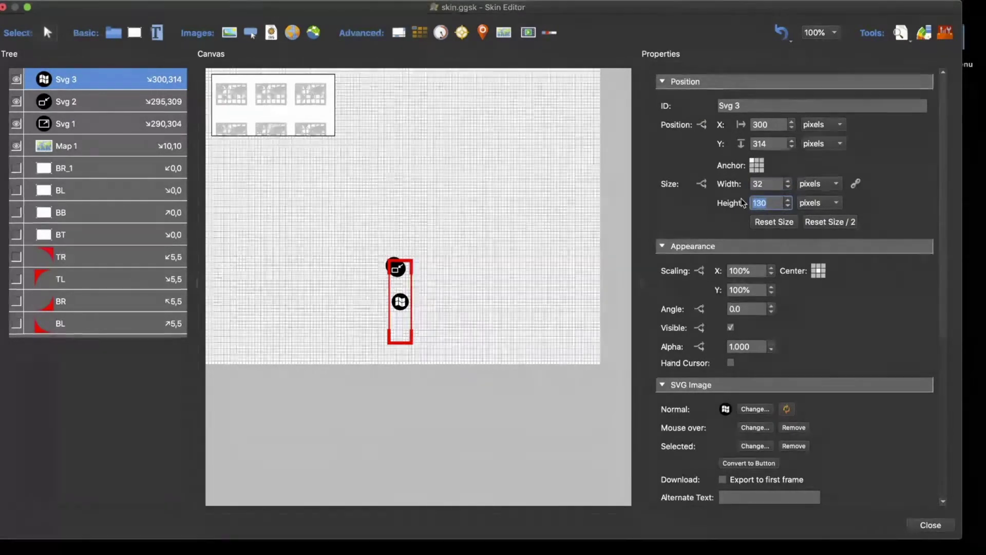
pyautogui.write('32')
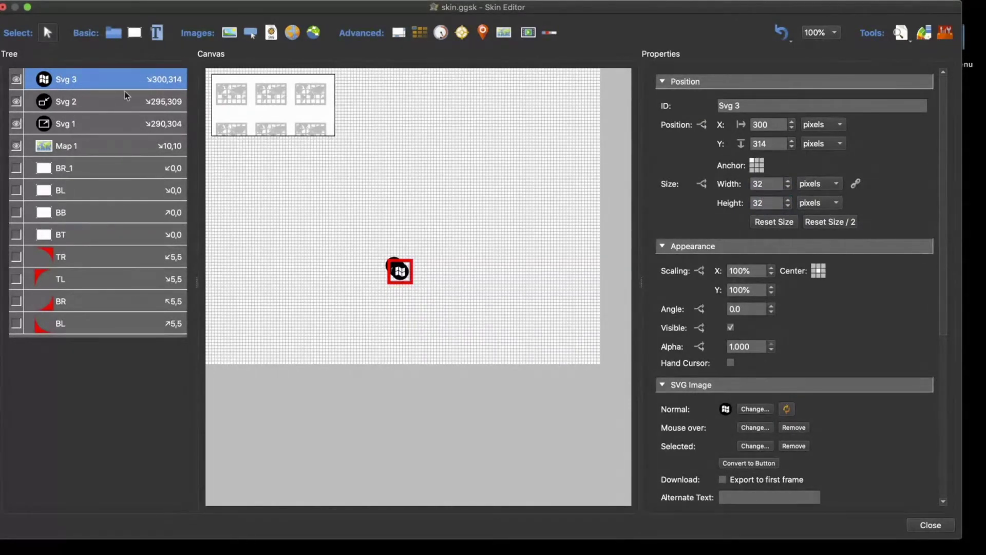
# Rename the folded-map icon's ID to ButtonMap
pyautogui.moveTo(743, 106); pyautogui.dragTo(697, 110)
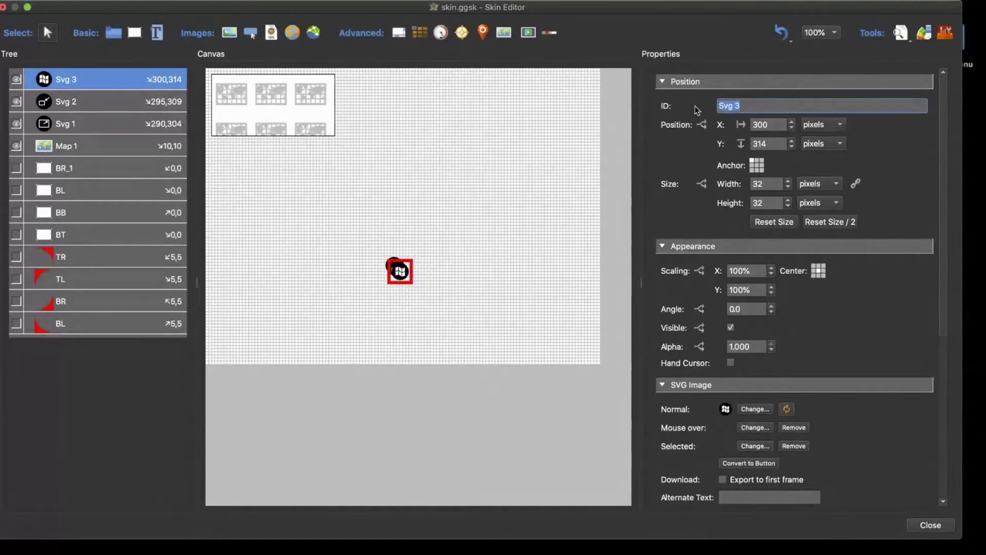
pyautogui.write('Butto')
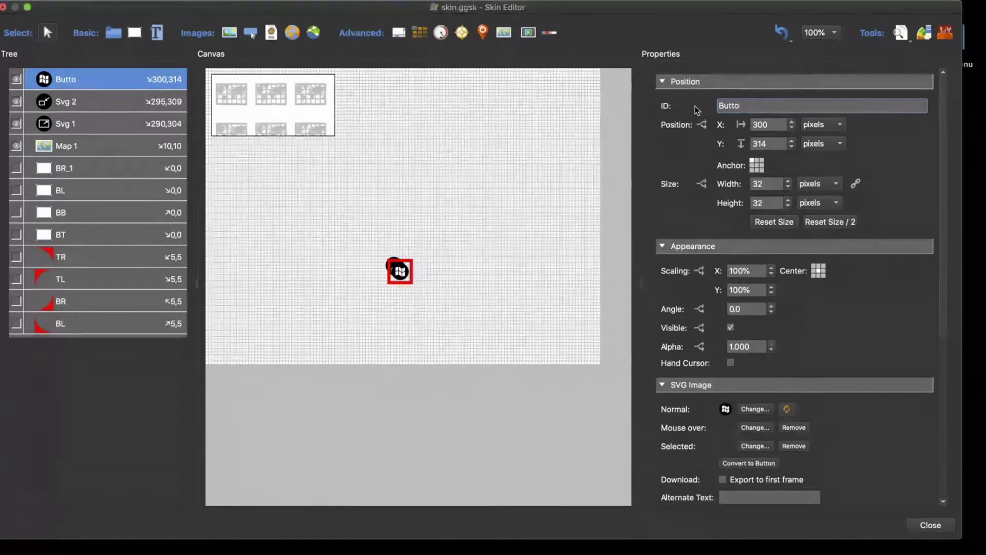
pyautogui.write('mMa')
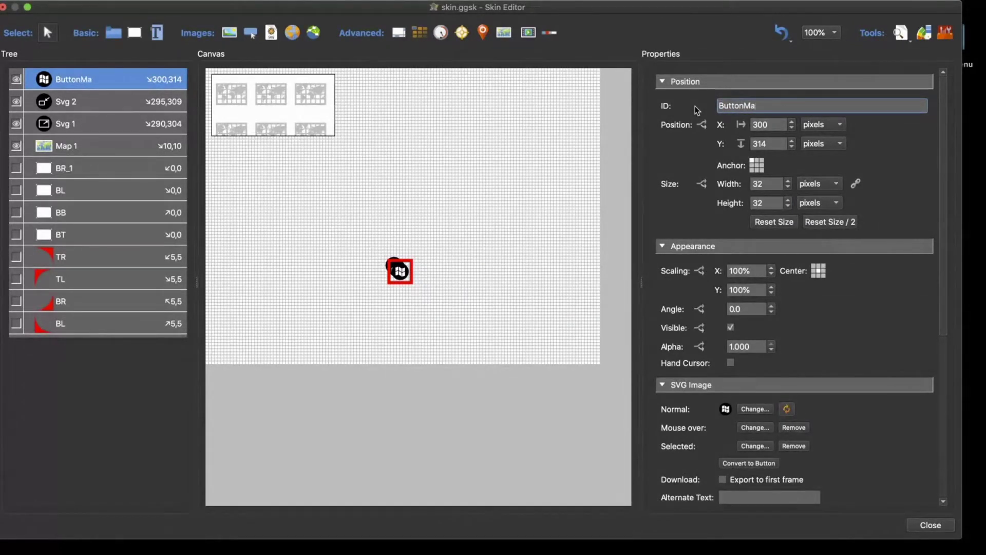
pyautogui.write('p')
pyautogui.press('Return')
# Anchor ButtonMap to the canvas's bottom-left corner and set its position to X 10, Y 10 pixels
pyautogui.click(752, 169)
pyautogui.doubleClick(775, 127)
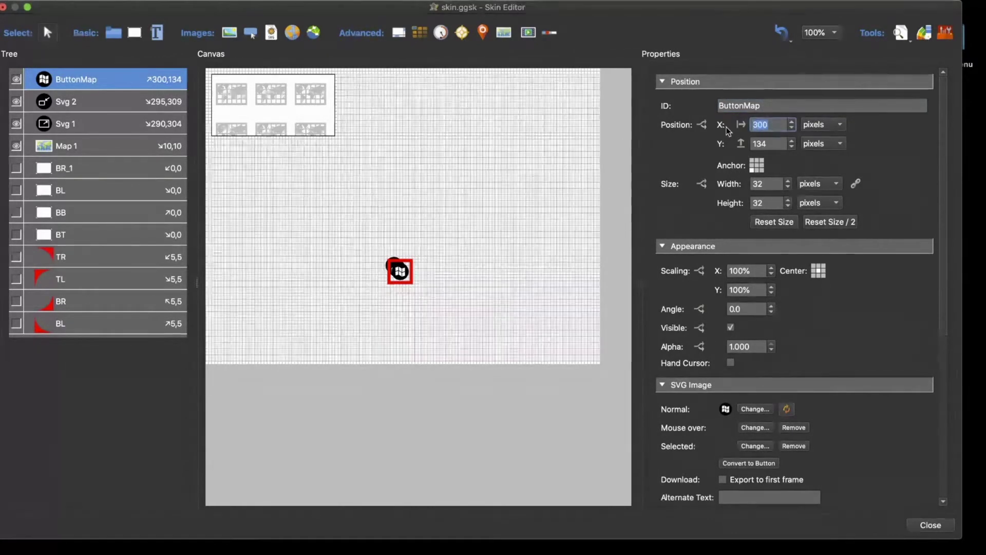
pyautogui.write('10')
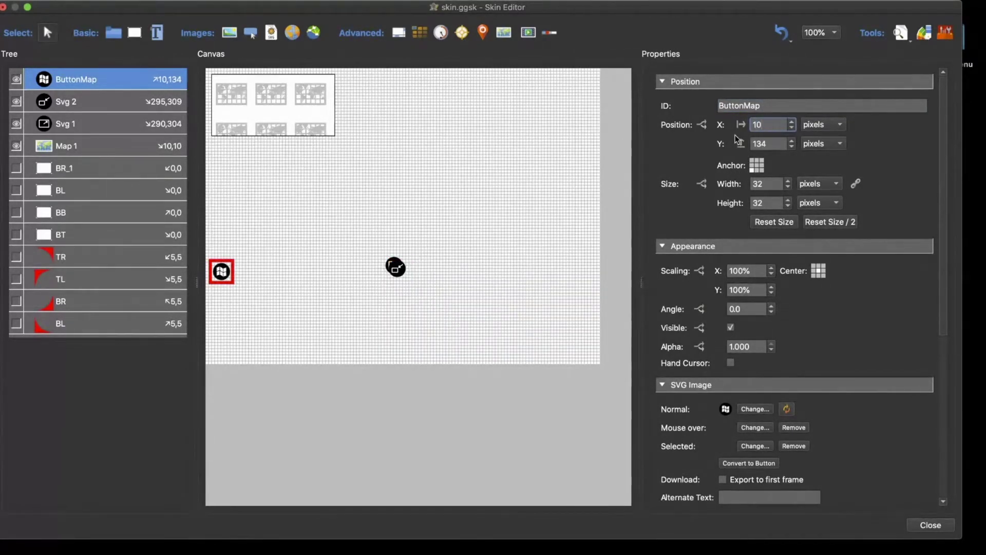
pyautogui.press('Tab')
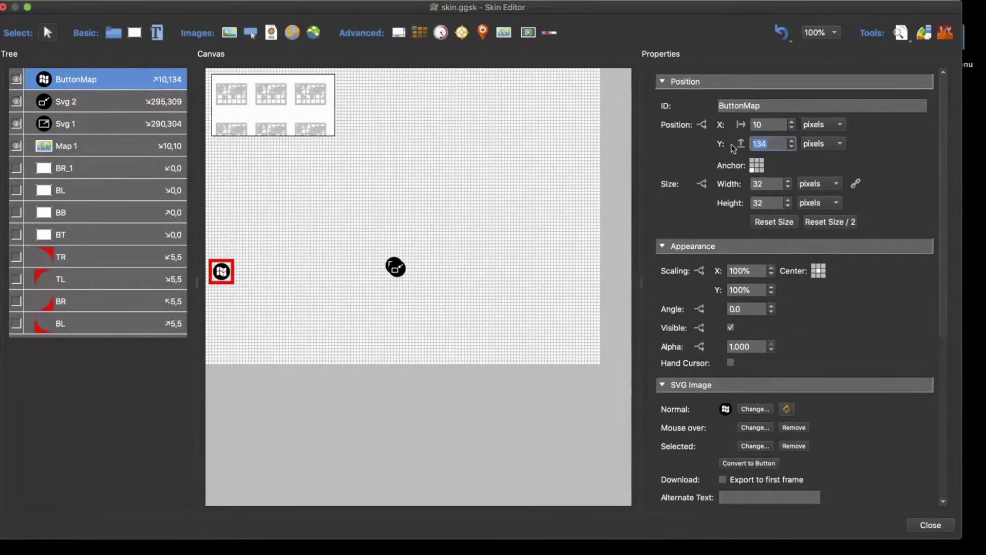
pyautogui.write('10')
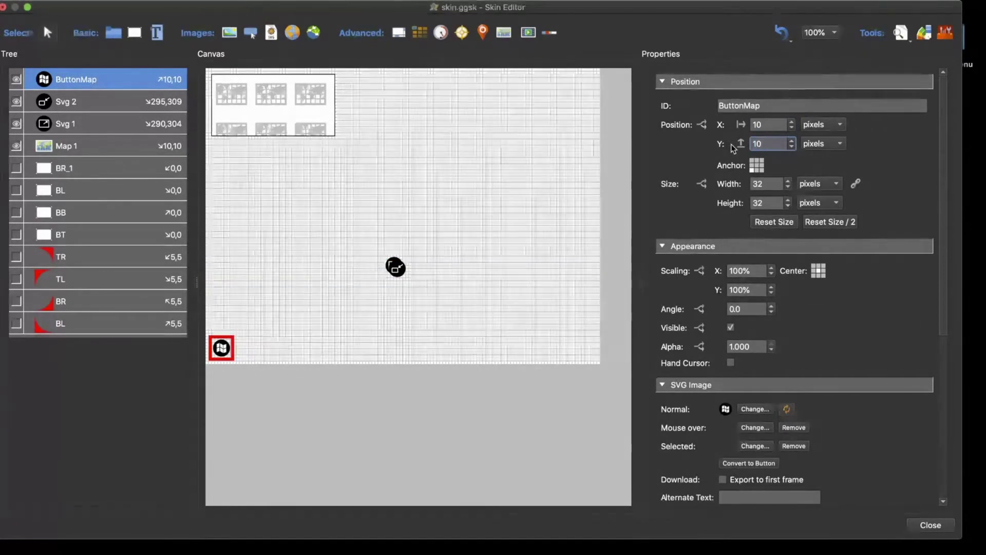
# Give ButtonMap a Mouse Click action of Toggle Element Alpha, keeping alpha 1.000, transition time 0.500s and target _self
pyautogui.click(226, 344)
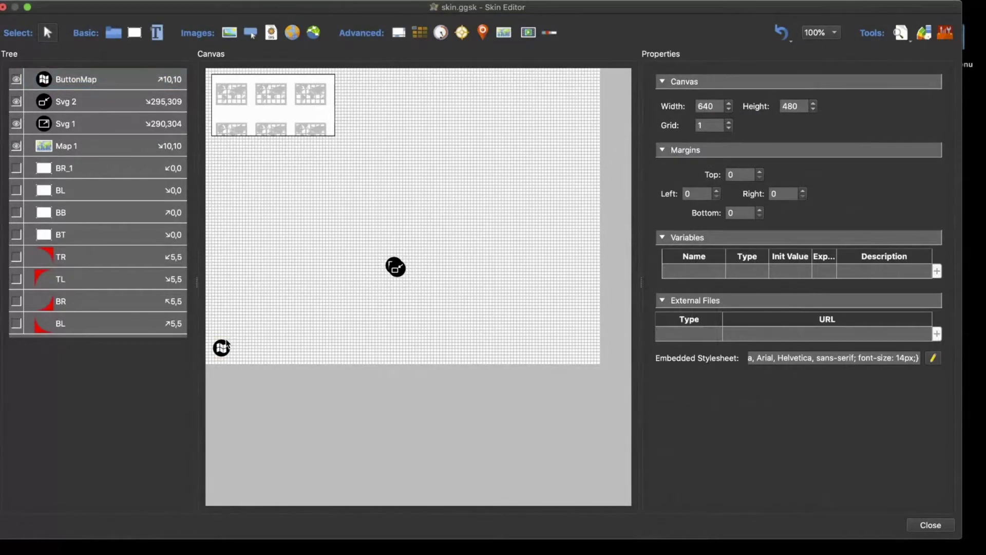
pyautogui.click(223, 349)
pyautogui.scroll(-5, 872, 335)
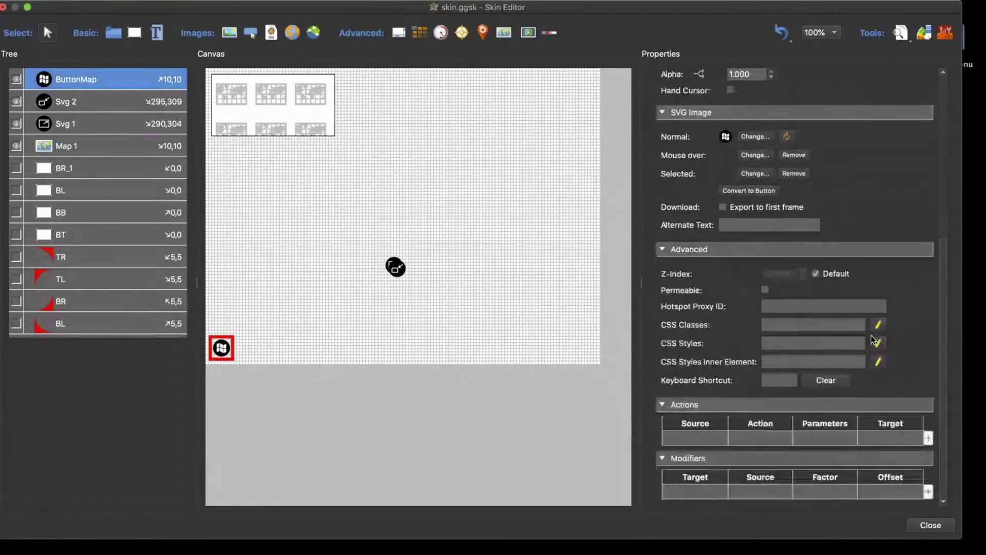
pyautogui.doubleClick(698, 442)
pyautogui.click(488, 240)
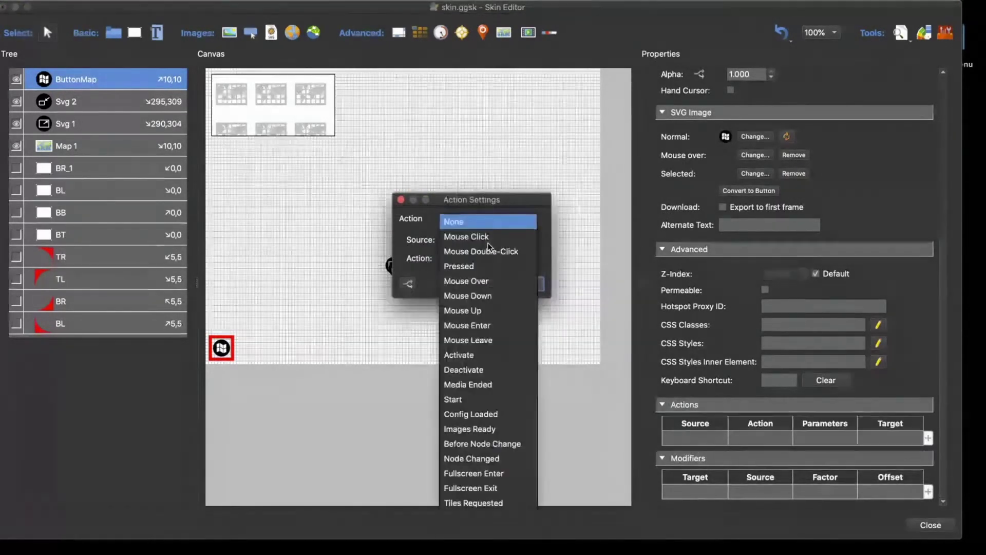
pyautogui.click(488, 238)
pyautogui.click(491, 257)
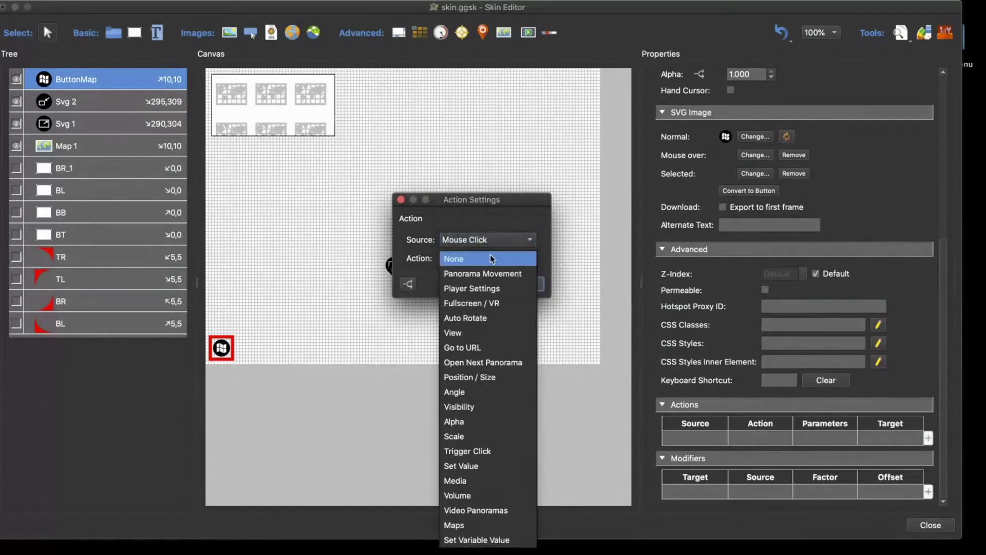
pyautogui.click(506, 420)
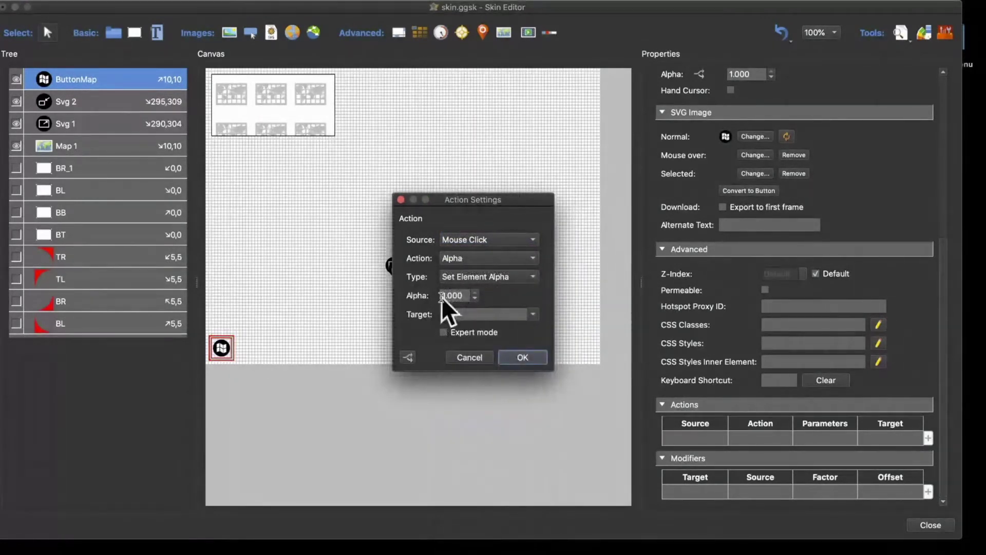
pyautogui.click(481, 278)
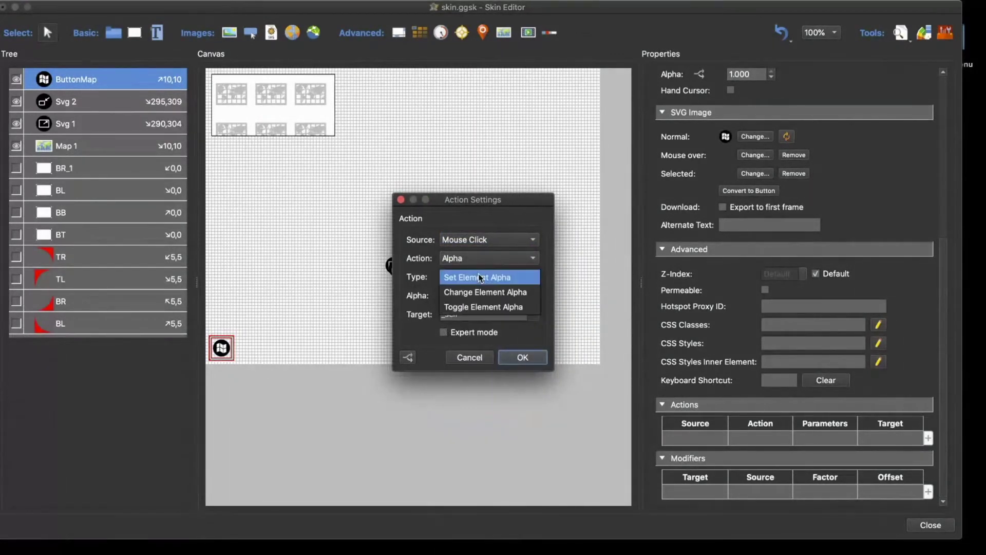
pyautogui.click(475, 307)
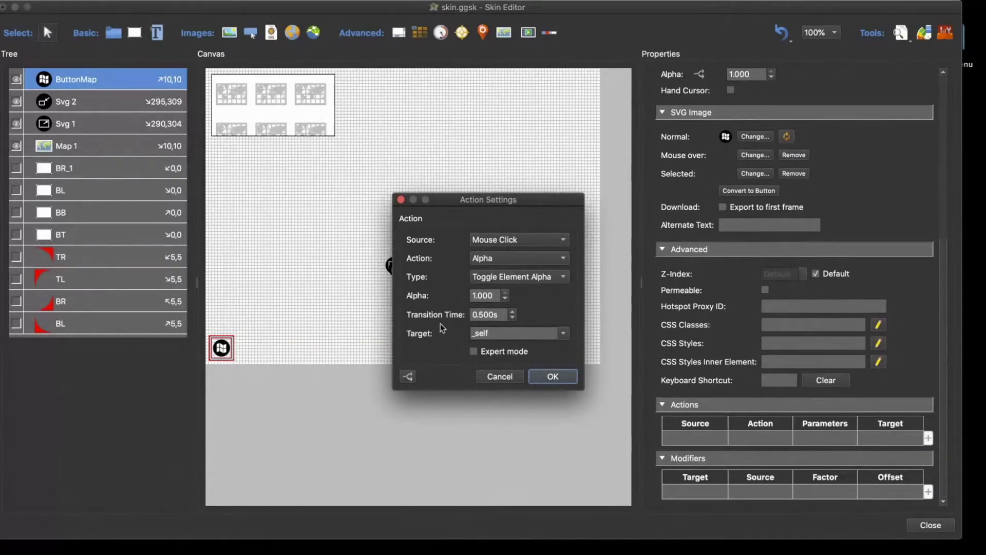
pyautogui.click(552, 378)
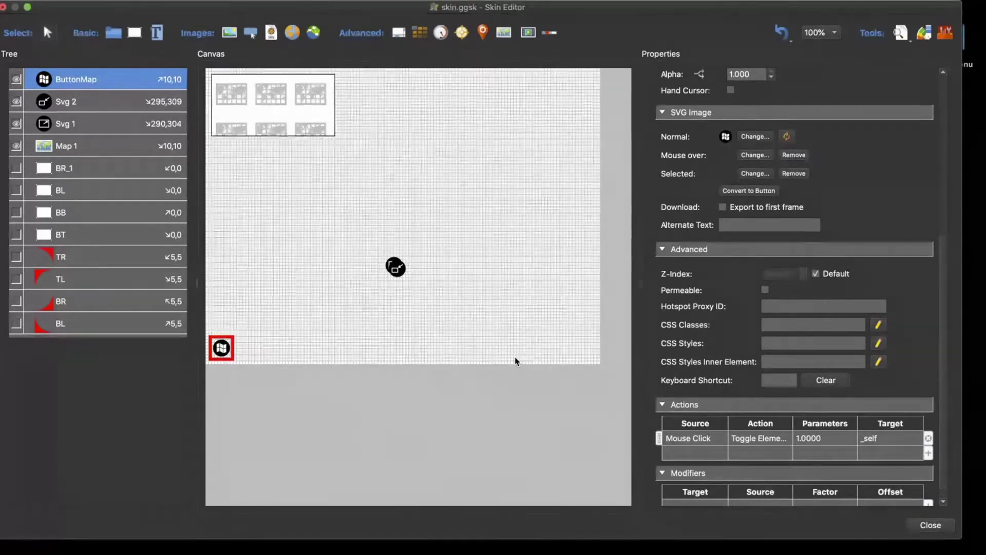
# Wrap the Map 1 element in a container of the same size and set the container's ID to Map
pyautogui.click(62, 148)
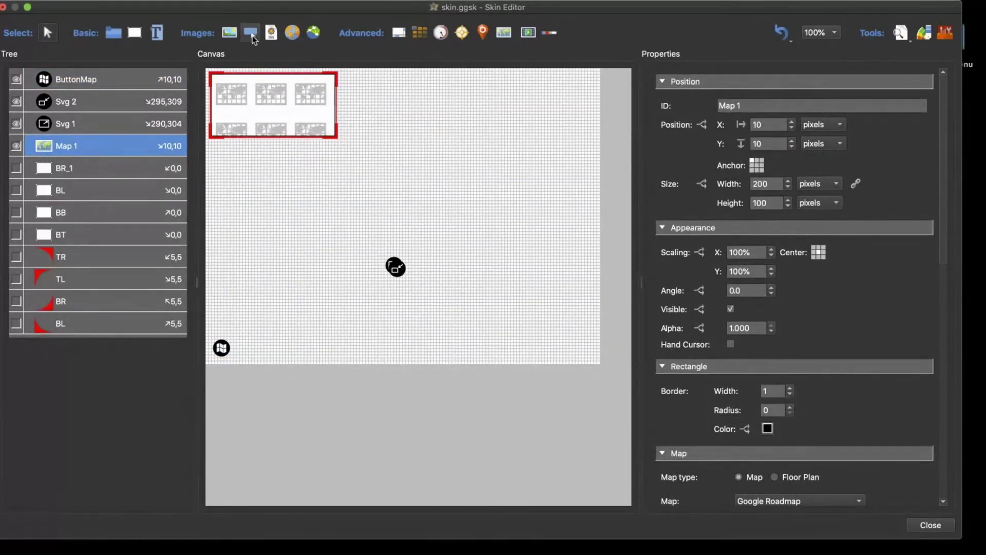
pyautogui.click(113, 33)
pyautogui.moveTo(354, 134); pyautogui.dragTo(283, 129)
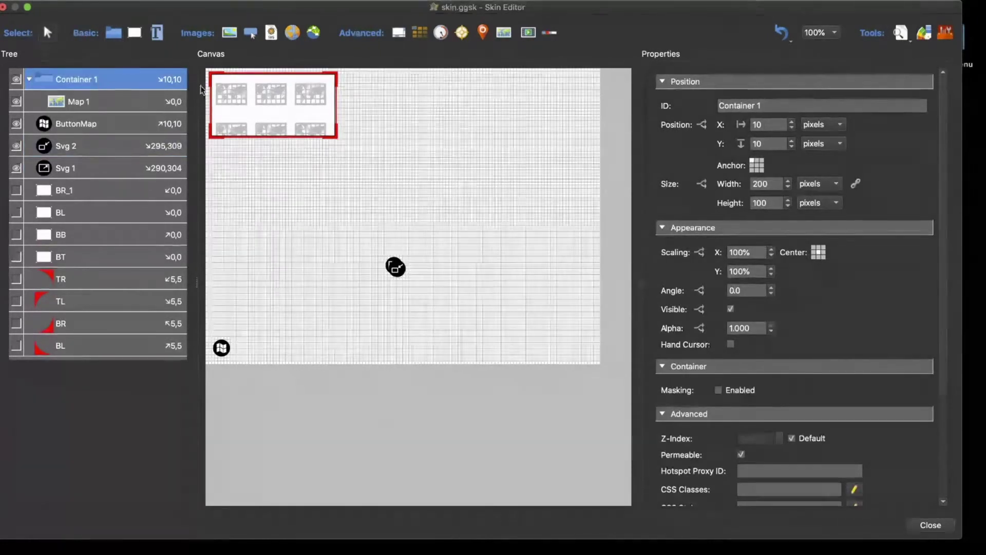
pyautogui.moveTo(775, 106); pyautogui.dragTo(680, 109)
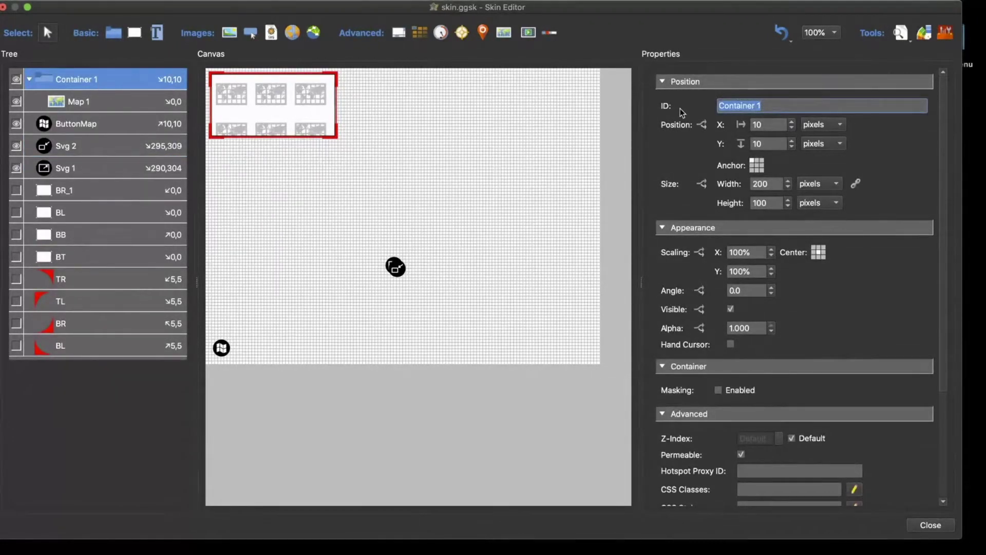
pyautogui.write('Map')
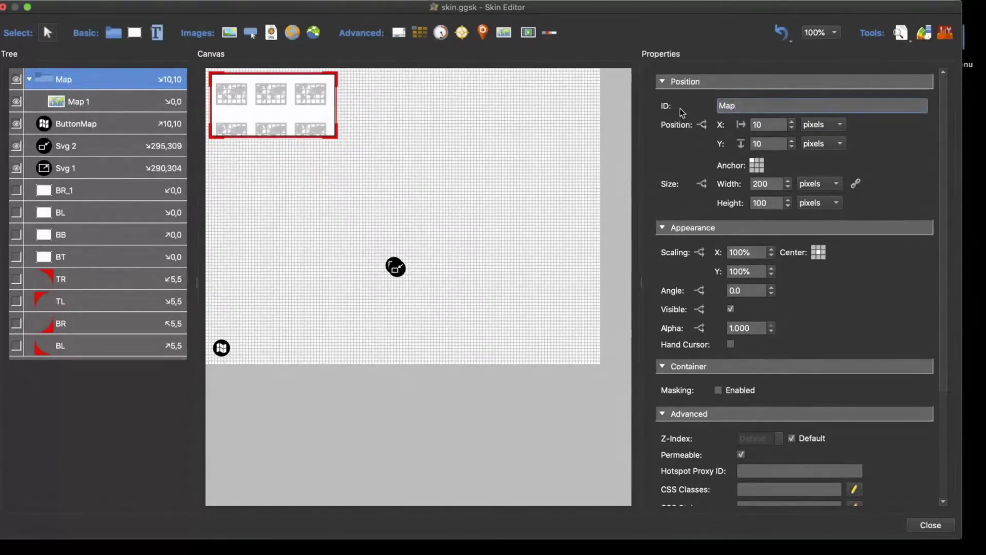
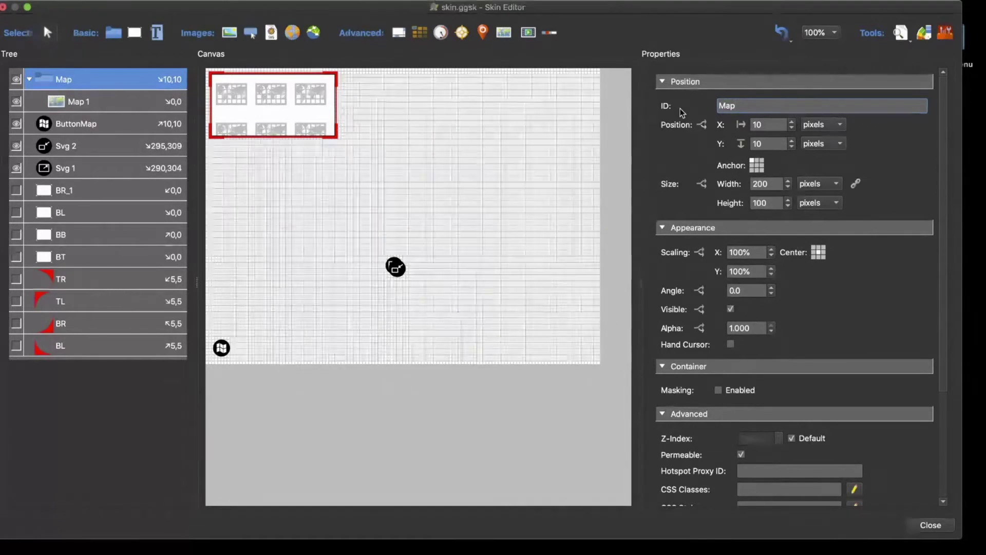
# Nest the Svg 1 icon inside Map 1, anchor it to the top-right corner and set its position to X 0, Y 0 pixels
pyautogui.scroll(-1, 680, 109)
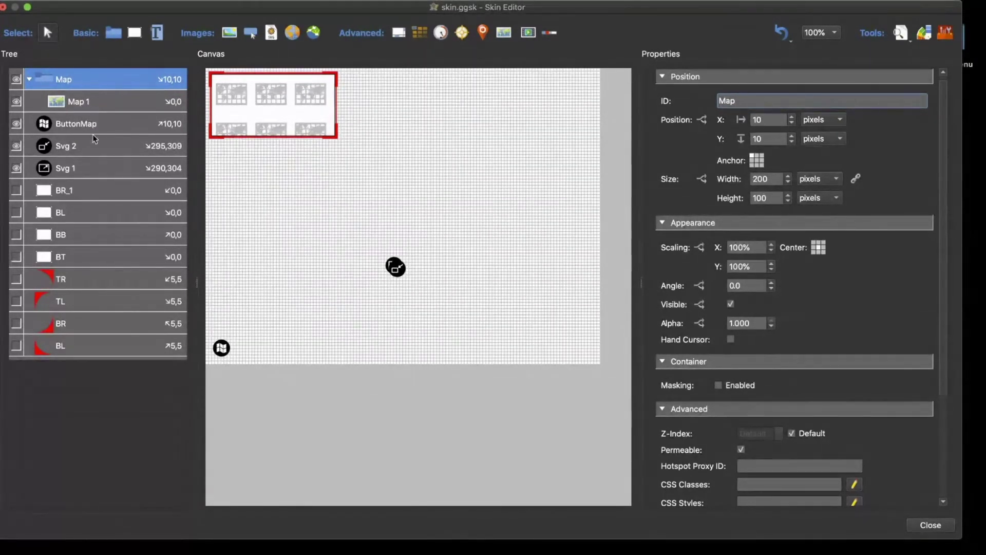
pyautogui.moveTo(78, 166); pyautogui.dragTo(101, 104)
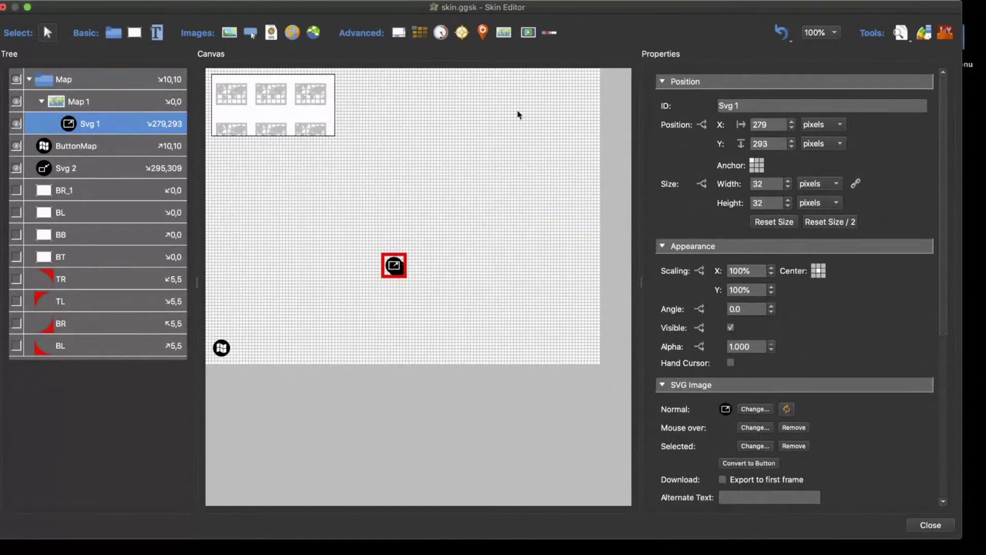
pyautogui.doubleClick(764, 125)
pyautogui.click(763, 164)
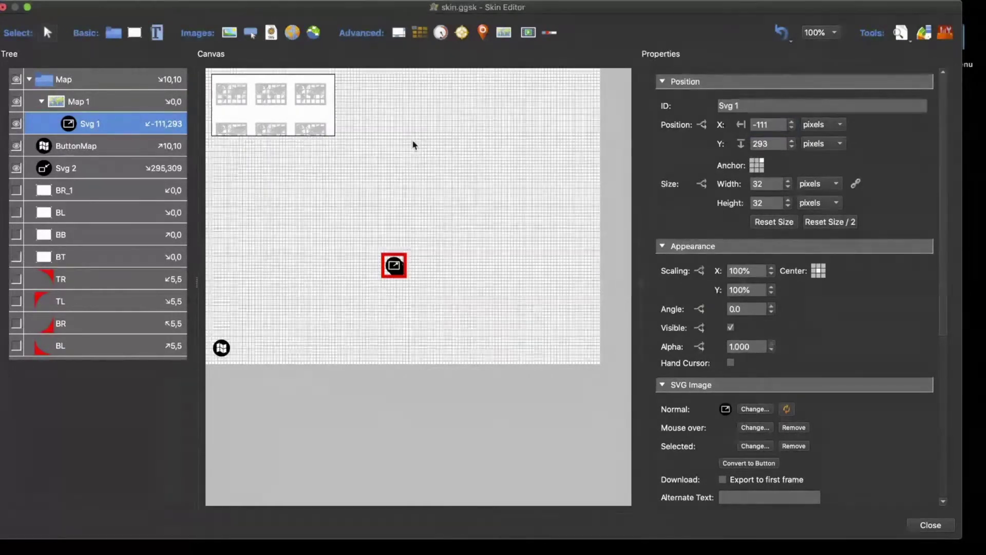
pyautogui.doubleClick(771, 125)
pyautogui.write('0')
pyautogui.click(769, 145)
pyautogui.doubleClick(769, 145)
pyautogui.write('0')
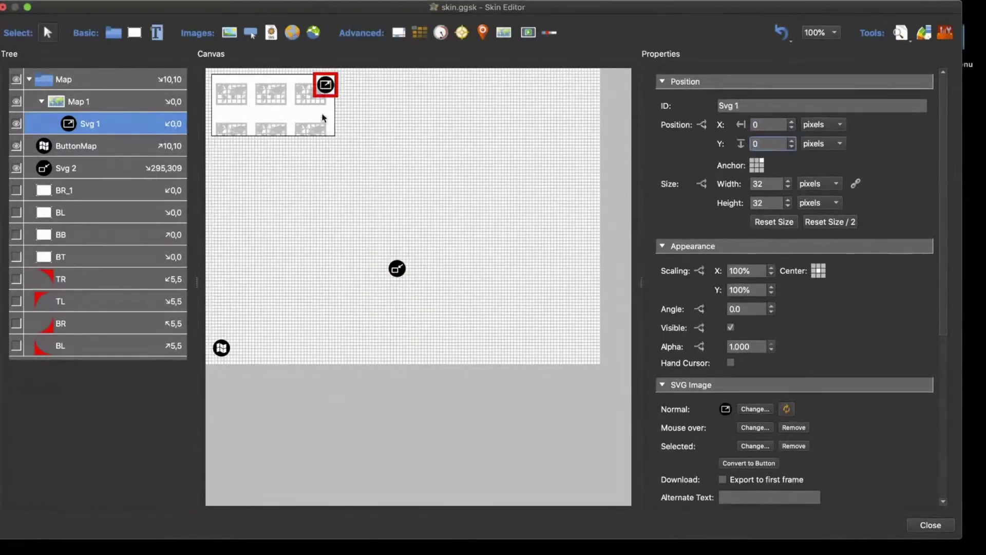
# Move Svg 1 out of Map 1 so it sits above the map in the Map container, checking the skin in Live Preview
pyautogui.click(947, 34)
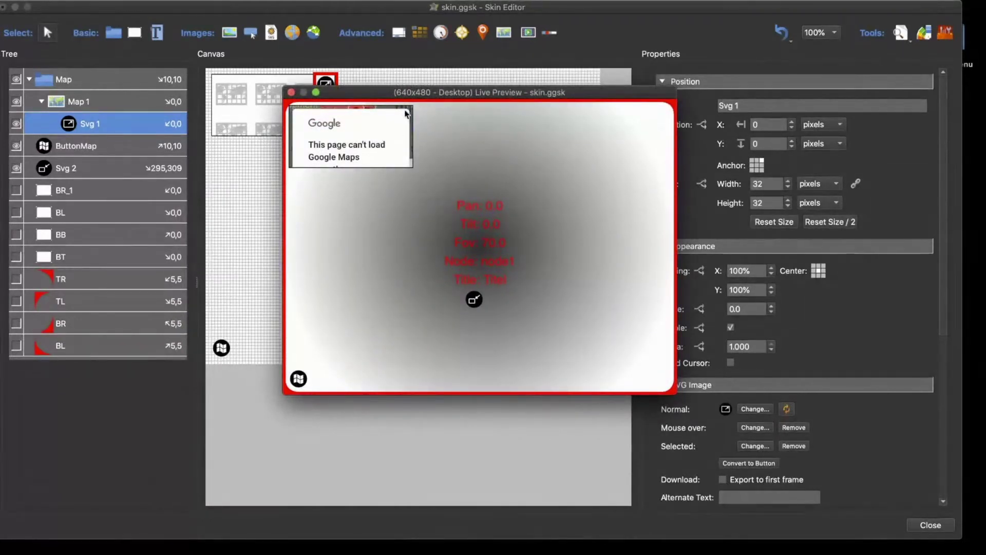
pyautogui.click(291, 93)
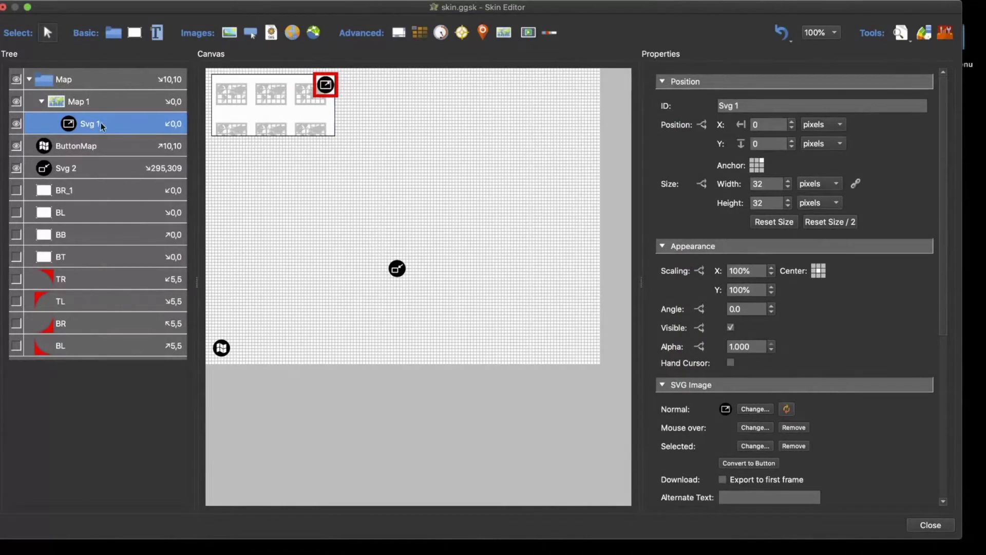
pyautogui.moveTo(89, 126); pyautogui.dragTo(92, 91)
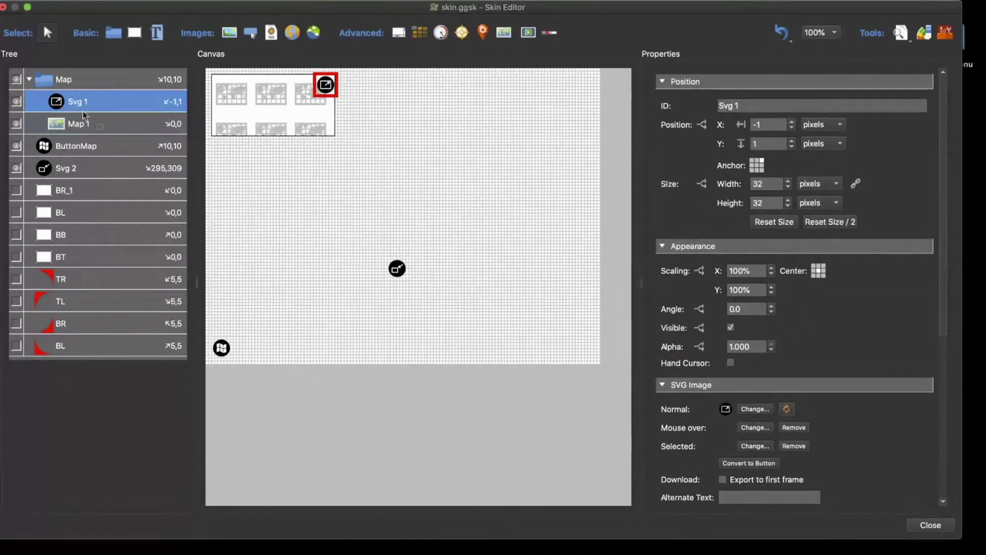
pyautogui.click(900, 33)
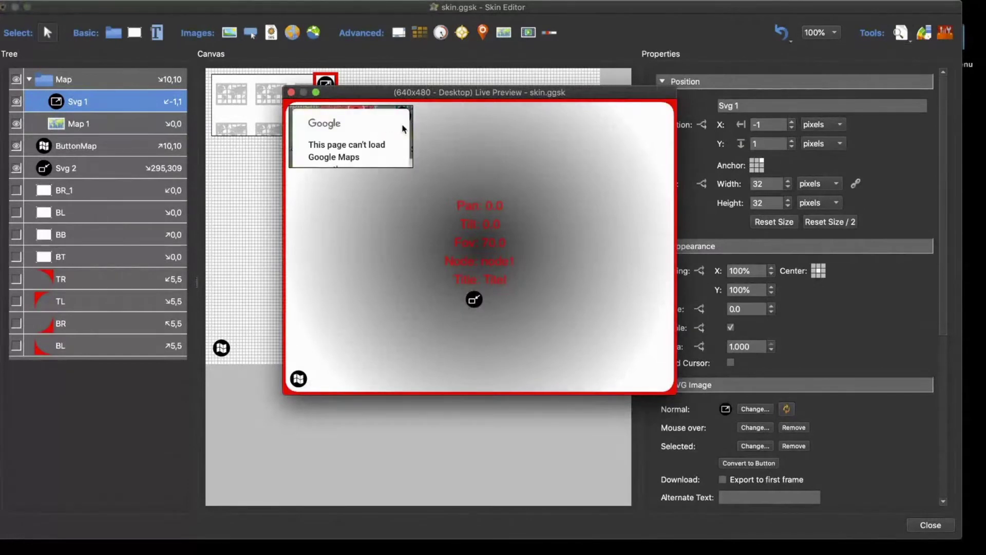
pyautogui.click(291, 93)
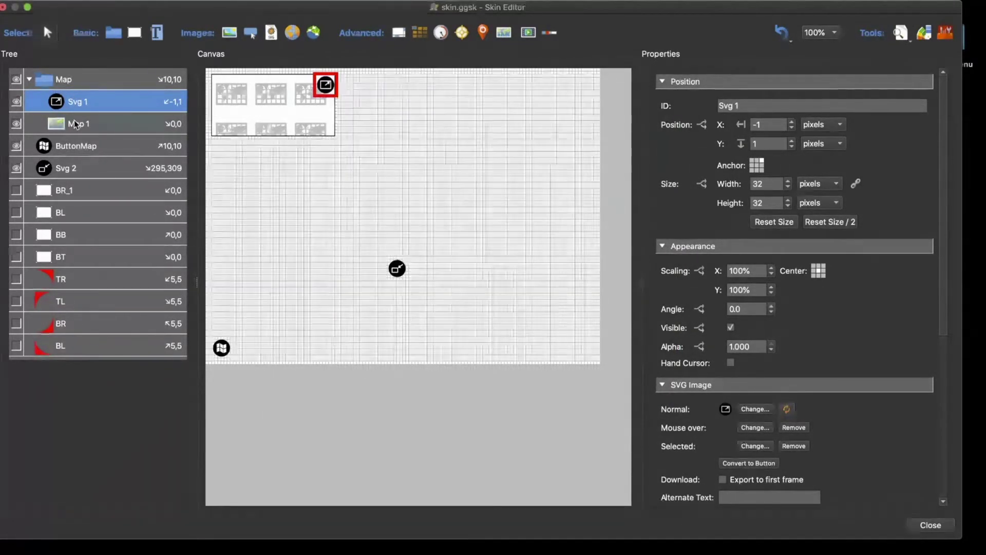
# Anchor the Svg 2 icon to the top-right corner of the canvas and set its position to X 0, Y 0 pixels
pyautogui.click(69, 171)
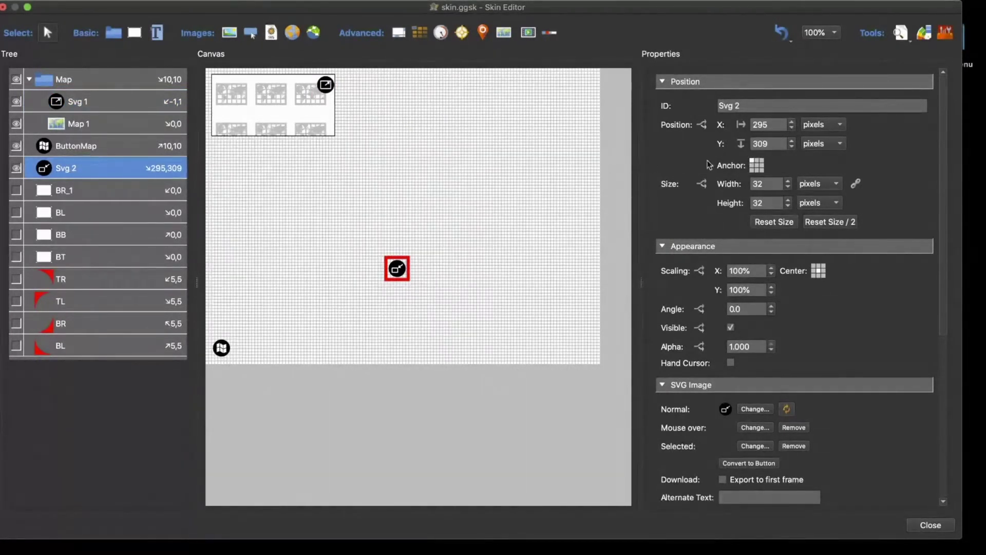
pyautogui.click(762, 161)
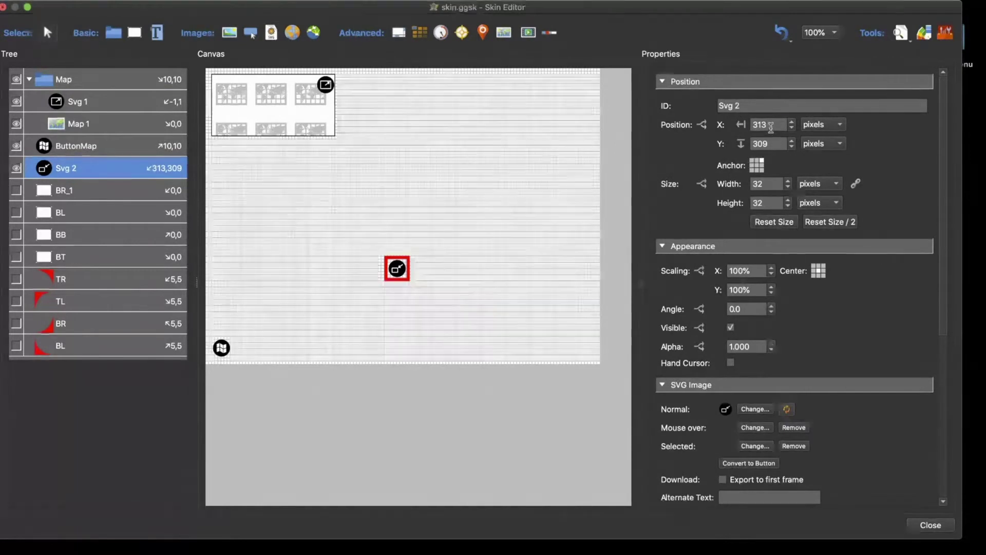
pyautogui.write('0')
pyautogui.press('Tab')
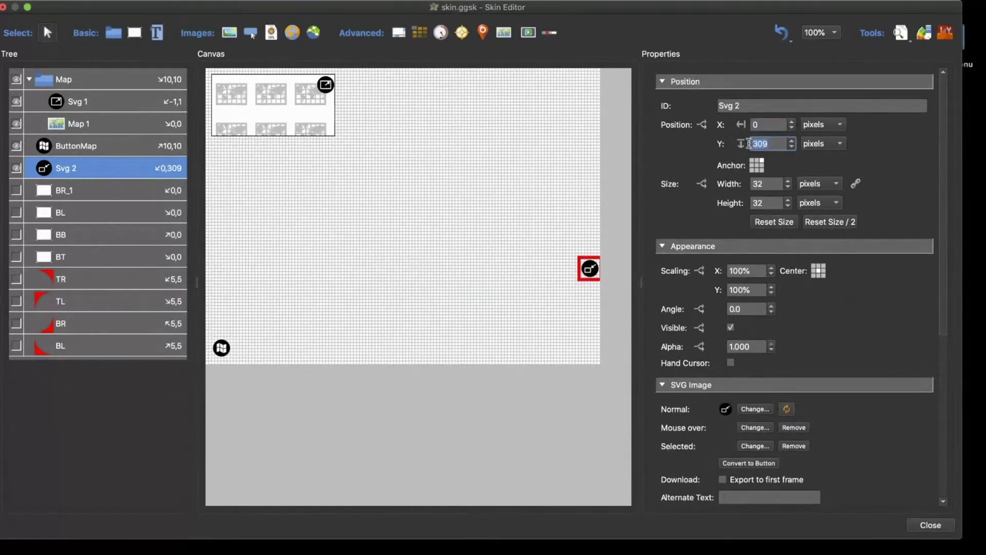
pyautogui.write('0')
pyautogui.click(753, 161)
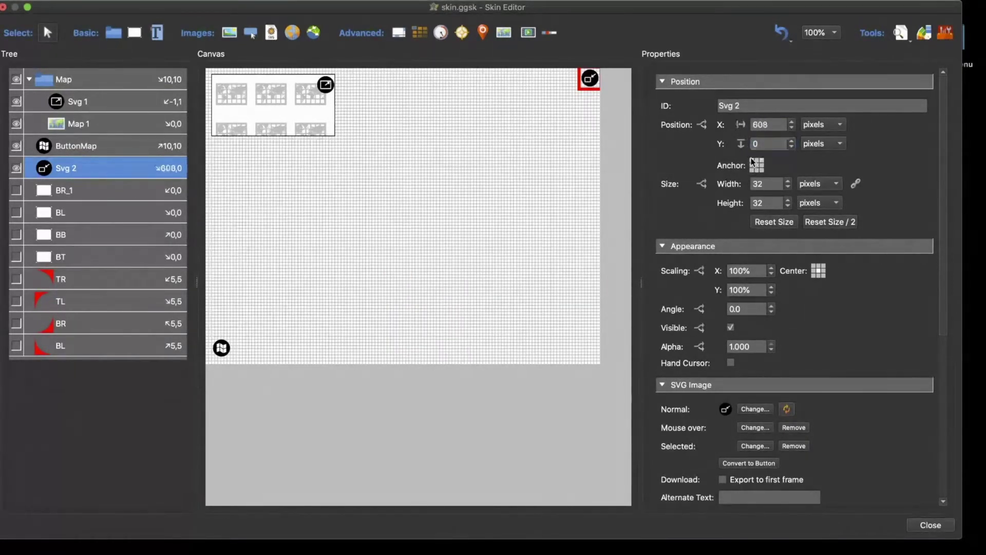
pyautogui.click(762, 161)
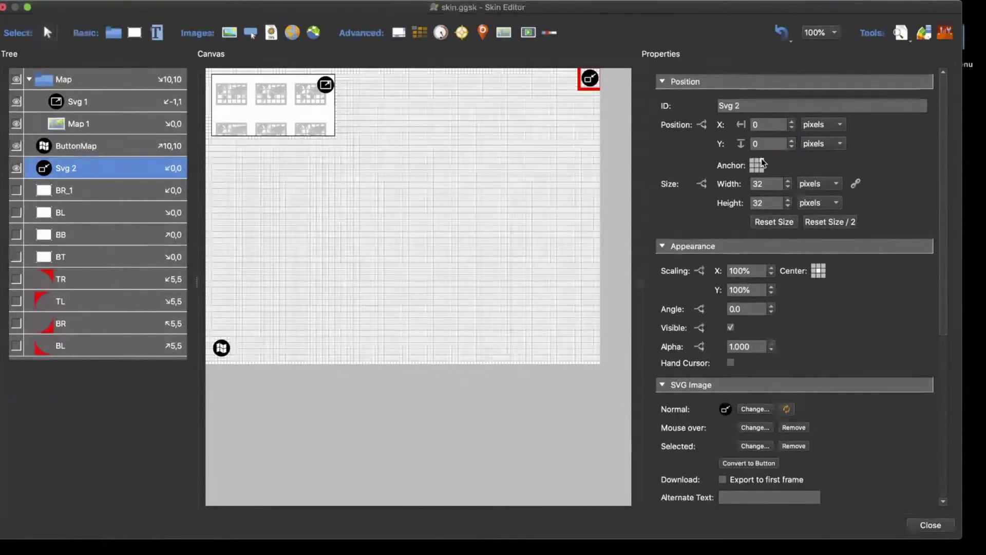
# Move Svg 2 to the top of the Map container and set its position to X 0, Y 0 pixels
pyautogui.moveTo(70, 168); pyautogui.dragTo(91, 78)
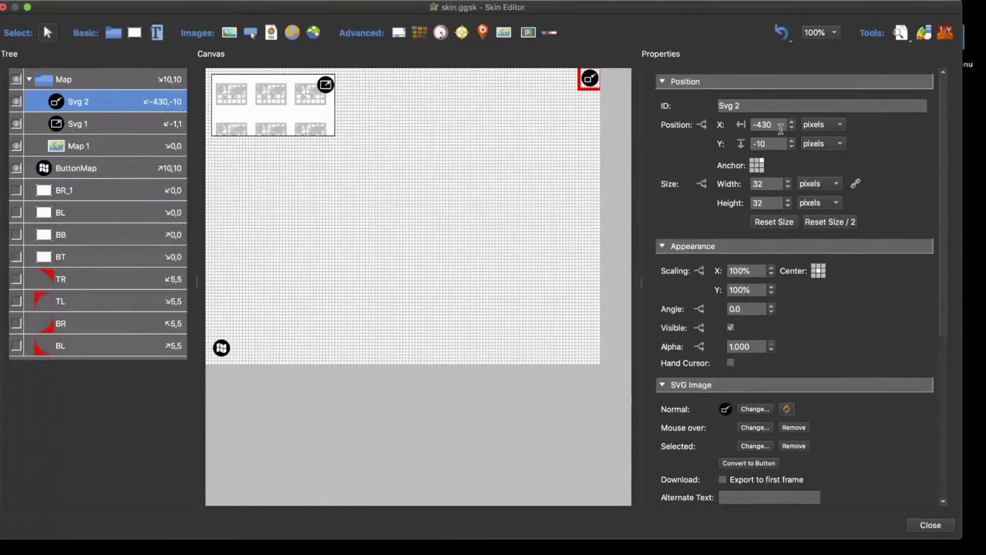
pyautogui.moveTo(780, 125); pyautogui.dragTo(736, 127)
pyautogui.write('0')
pyautogui.press('Tab')
pyautogui.write('0')
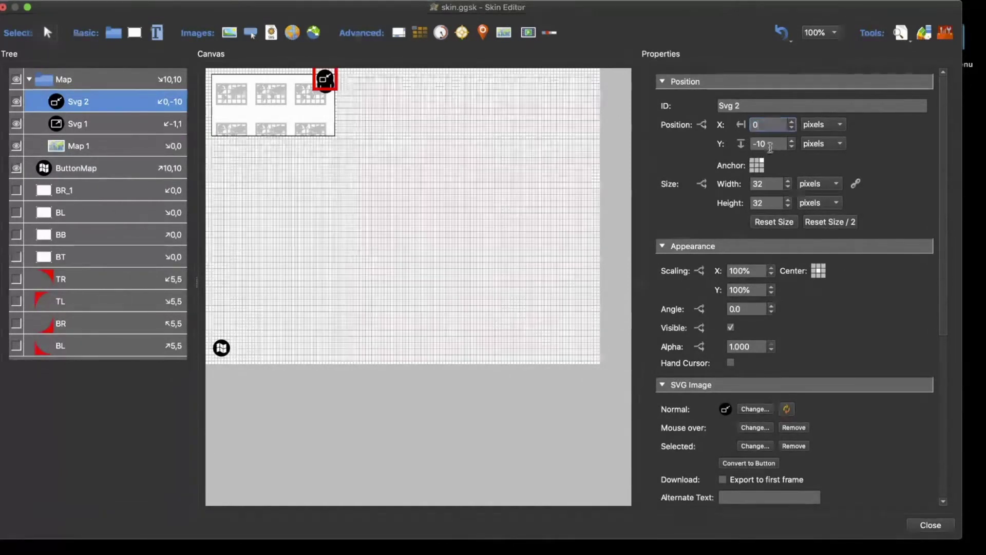
pyautogui.press('Return')
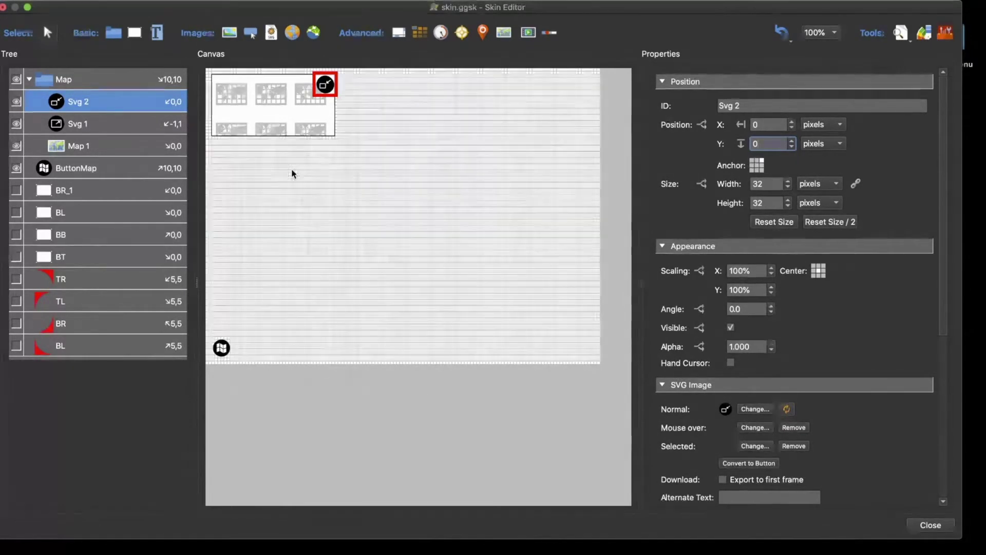
# Change Svg 1's ID to MapEnter and set its position to X 0, Y 0 pixels
pyautogui.click(75, 125)
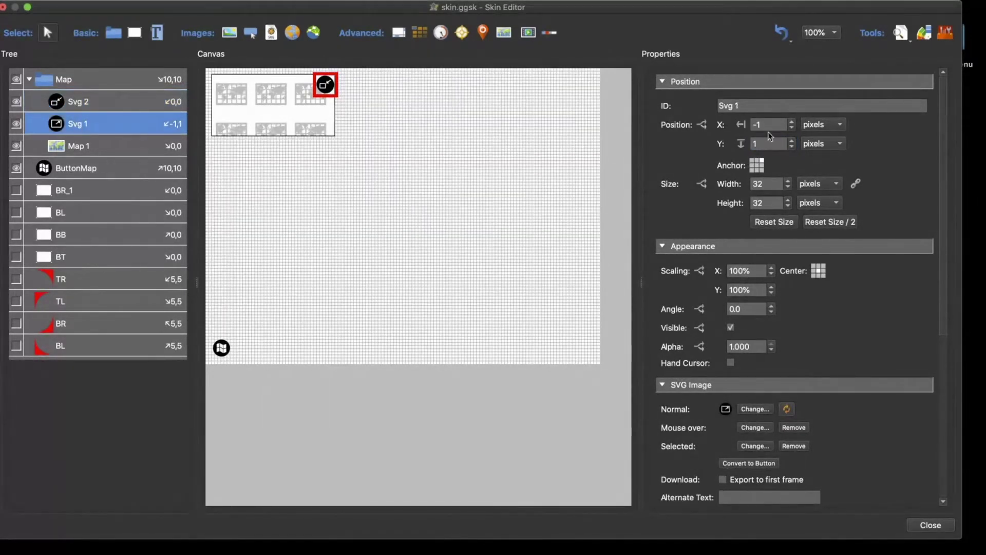
pyautogui.tripleClick(740, 106)
pyautogui.write('M')
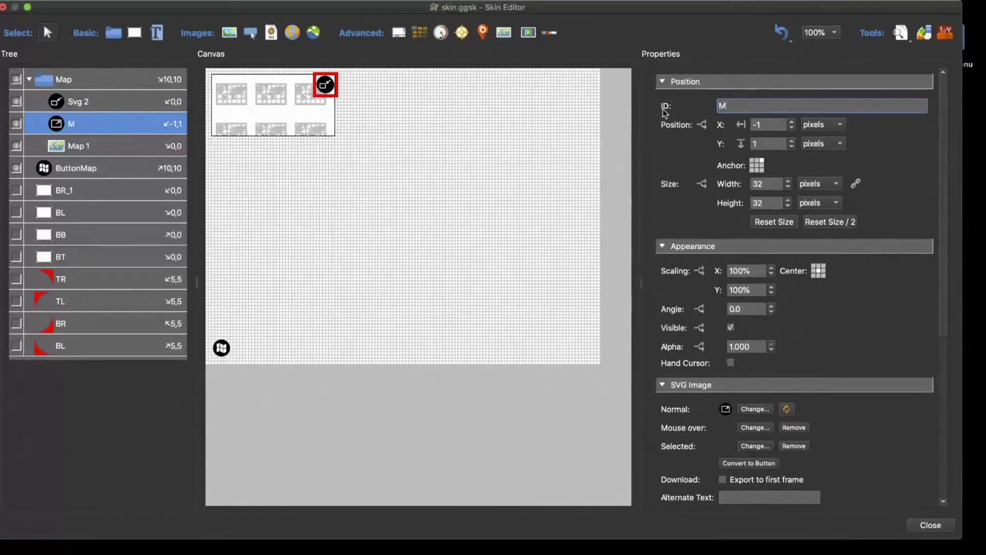
pyautogui.write('ap')
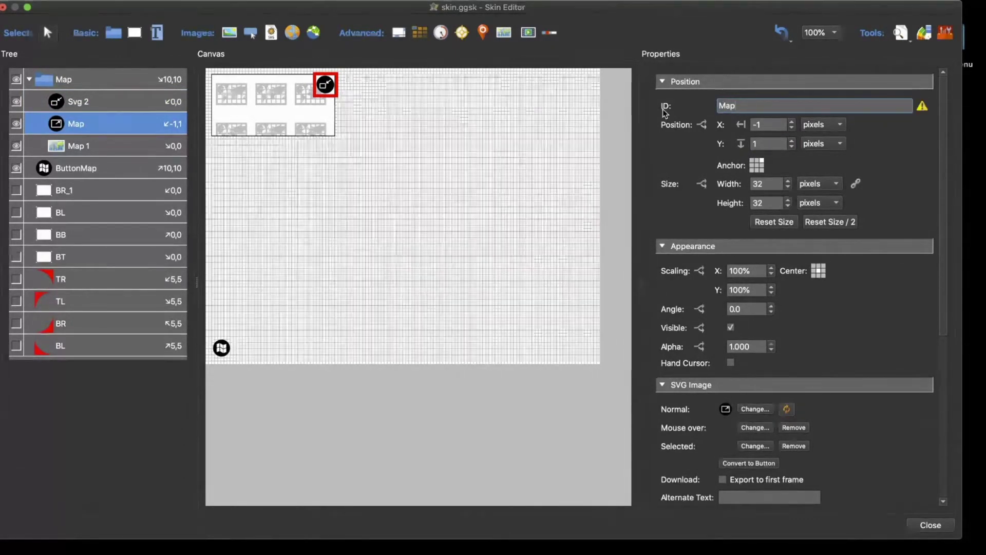
pyautogui.write('Enter')
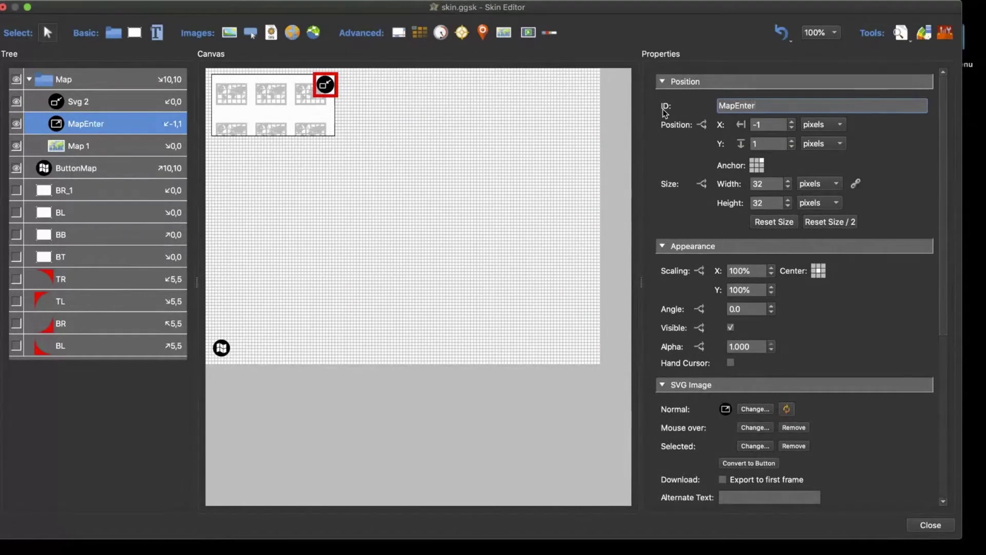
pyautogui.press('Tab')
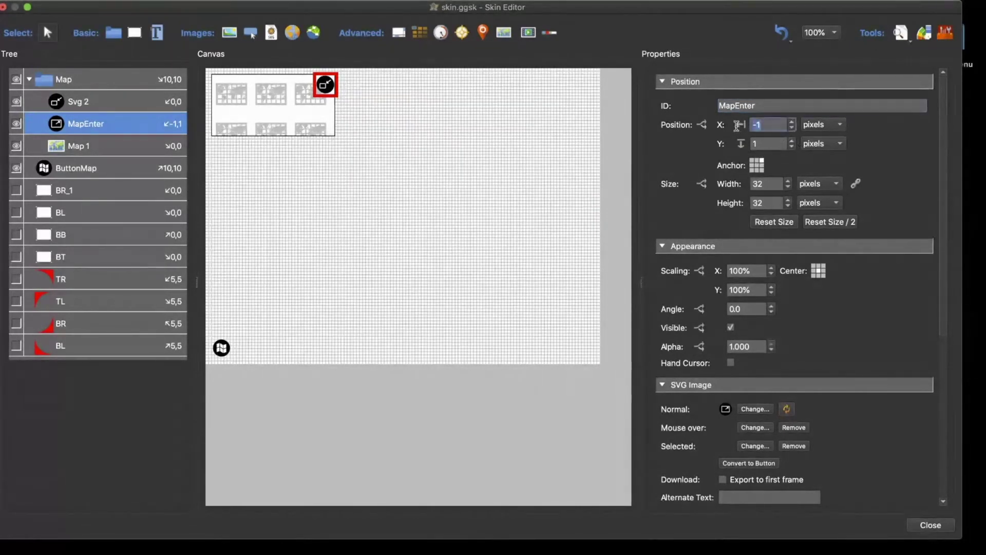
pyautogui.write('0')
pyautogui.press('Tab')
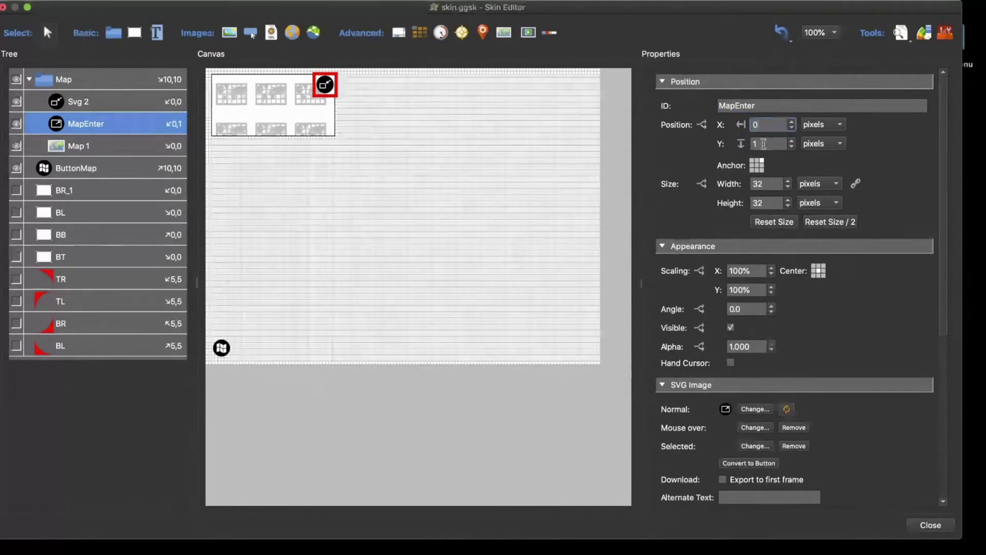
pyautogui.write('0')
# Enable the Hand Cursor option for MapEnter
pyautogui.scroll(-5, 914, 186)
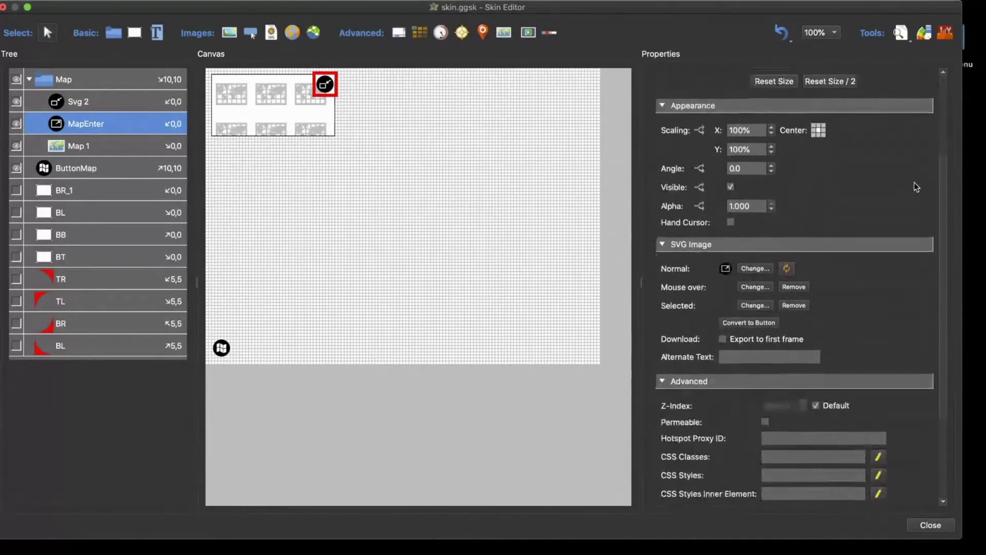
pyautogui.scroll(1, 834, 273)
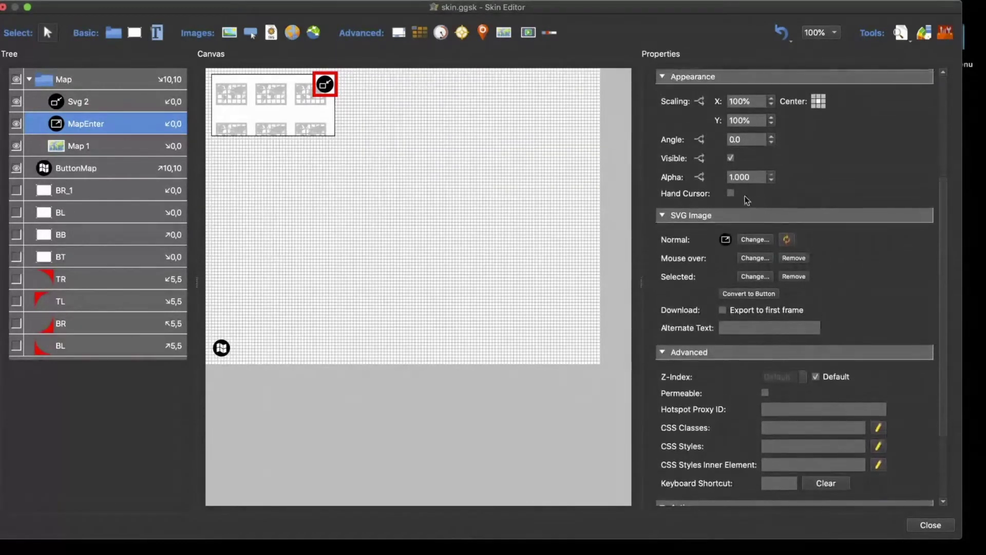
pyautogui.scroll(-5, 926, 237)
pyautogui.scroll(7, 925, 236)
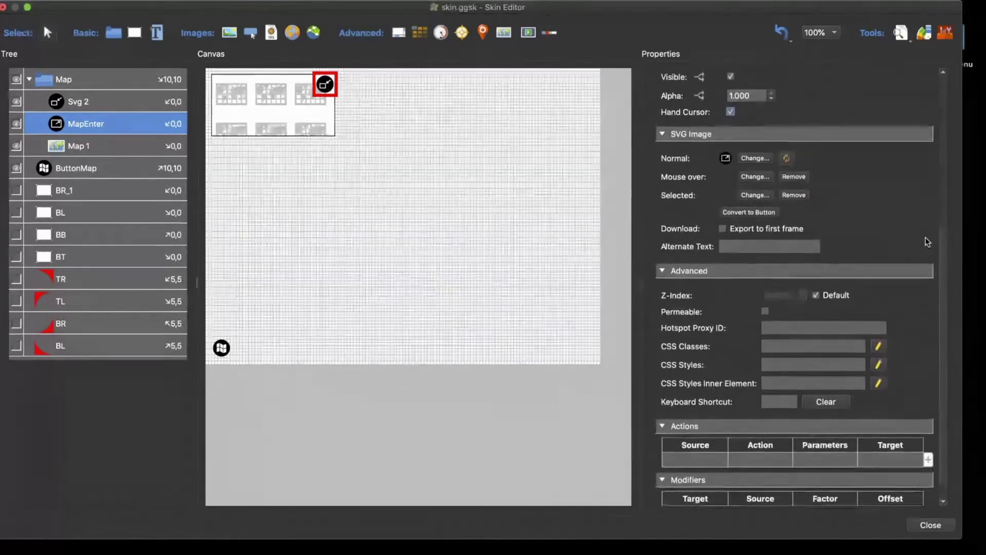
pyautogui.scroll(1, 926, 236)
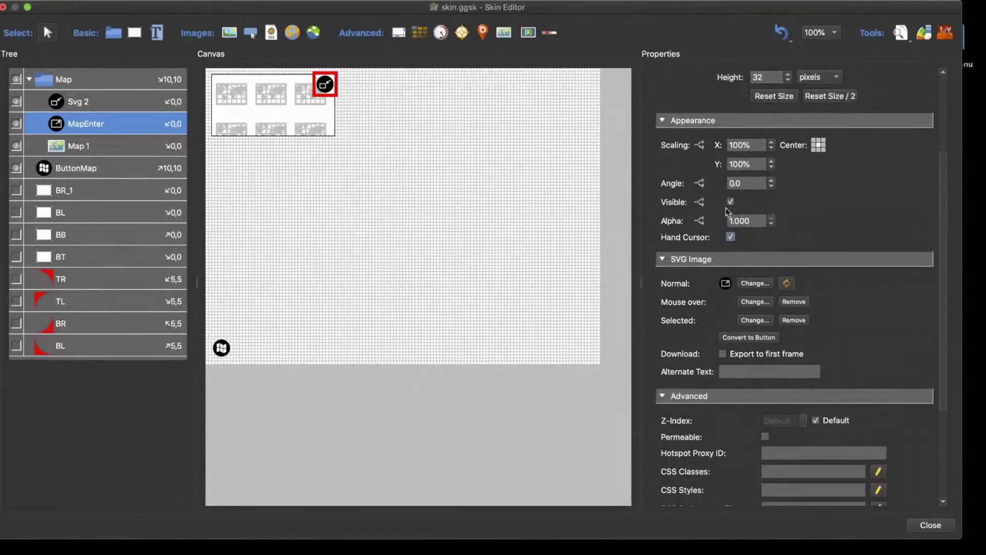
# Change Svg 2's ID to MapExit
pyautogui.click(89, 101)
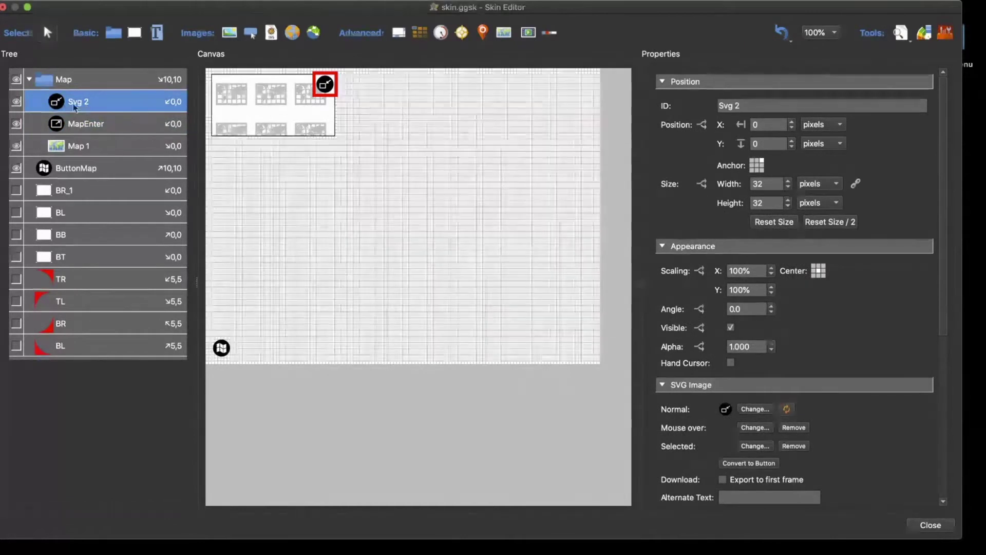
pyautogui.tripleClick(748, 107)
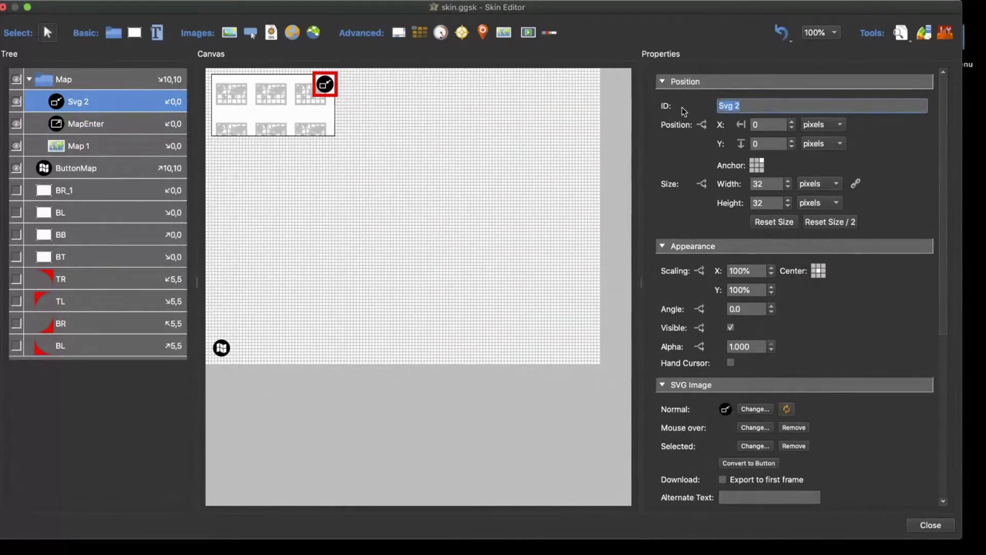
pyautogui.write('Map')
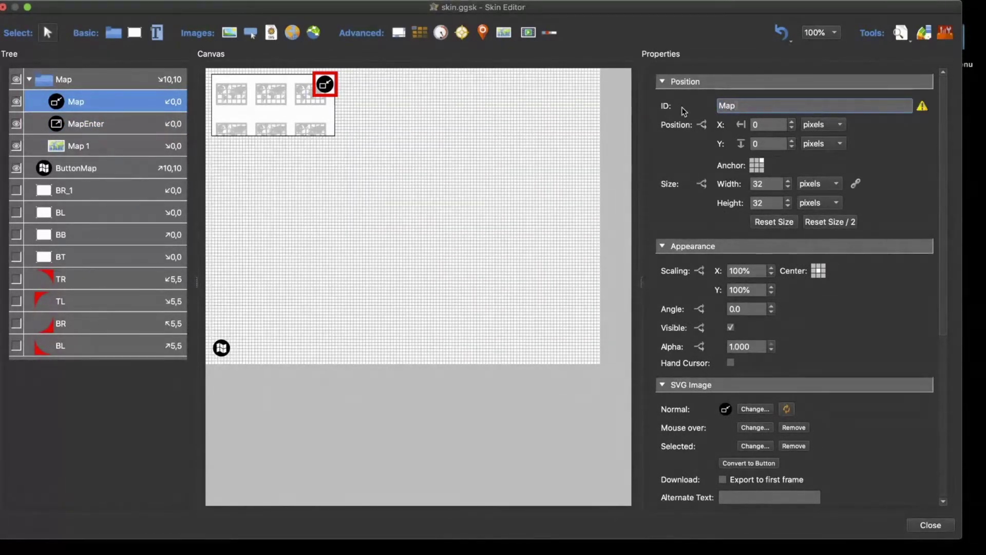
pyautogui.write('Exit')
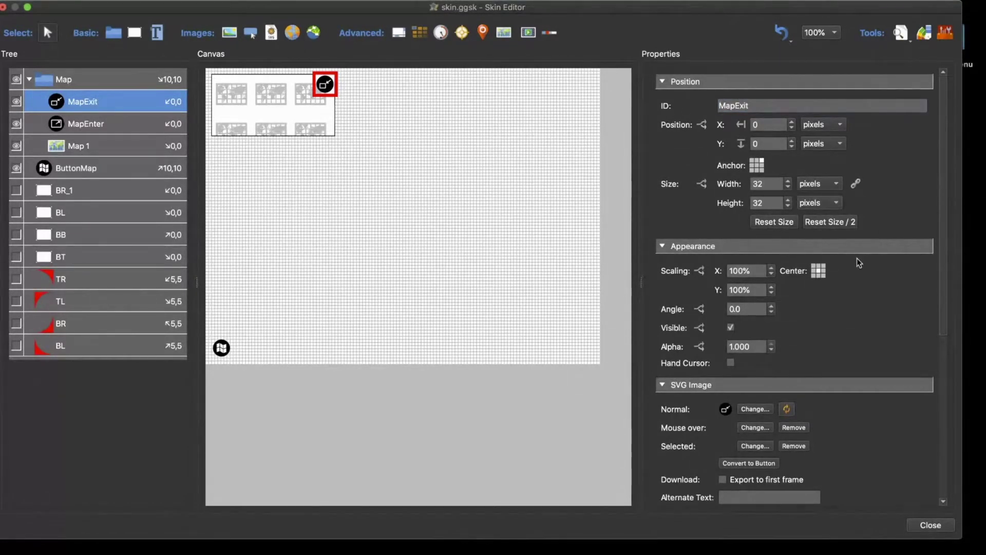
# Enable the Hand Cursor for MapExit and turn off its Visible option
pyautogui.scroll(-3, 795, 260)
pyautogui.click(730, 320)
pyautogui.scroll(-2, 853, 280)
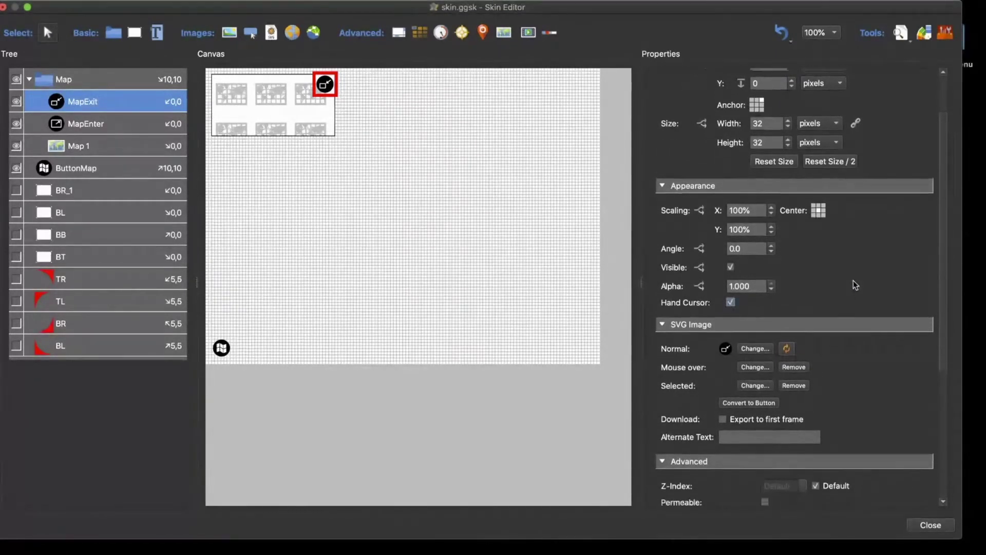
pyautogui.click(730, 257)
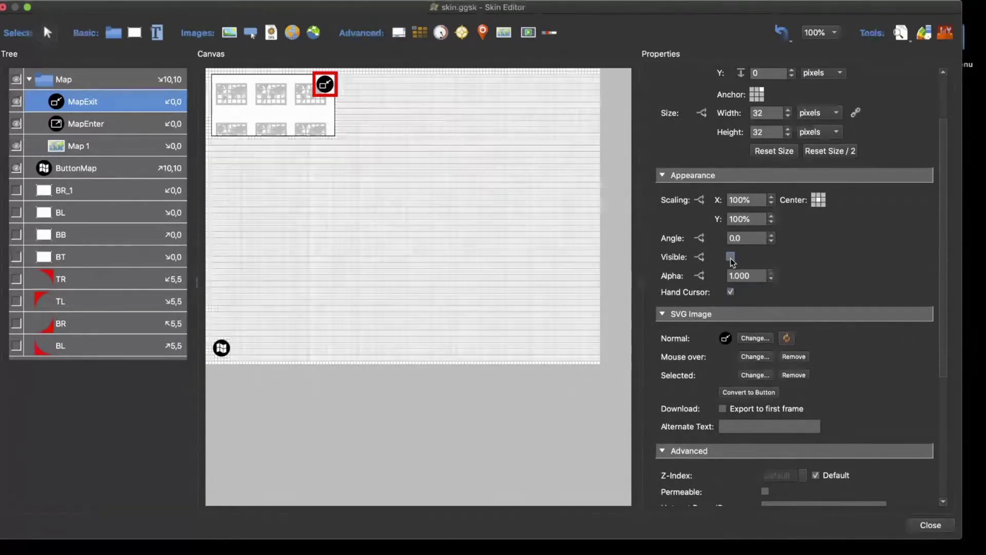
# Check the map and its corner icon in Live Preview, then return to the skin's canvas properties
pyautogui.click(900, 32)
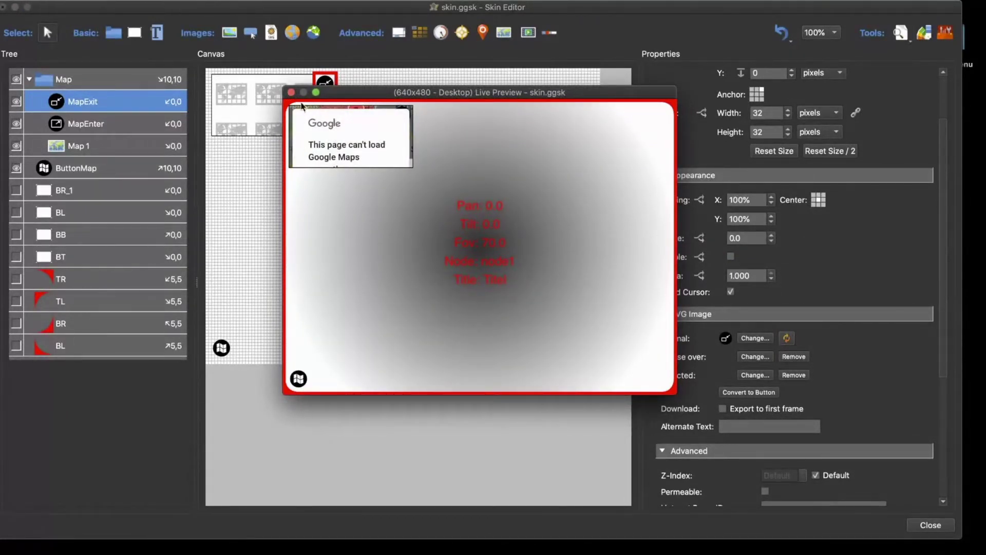
pyautogui.click(291, 92)
pyautogui.click(338, 184)
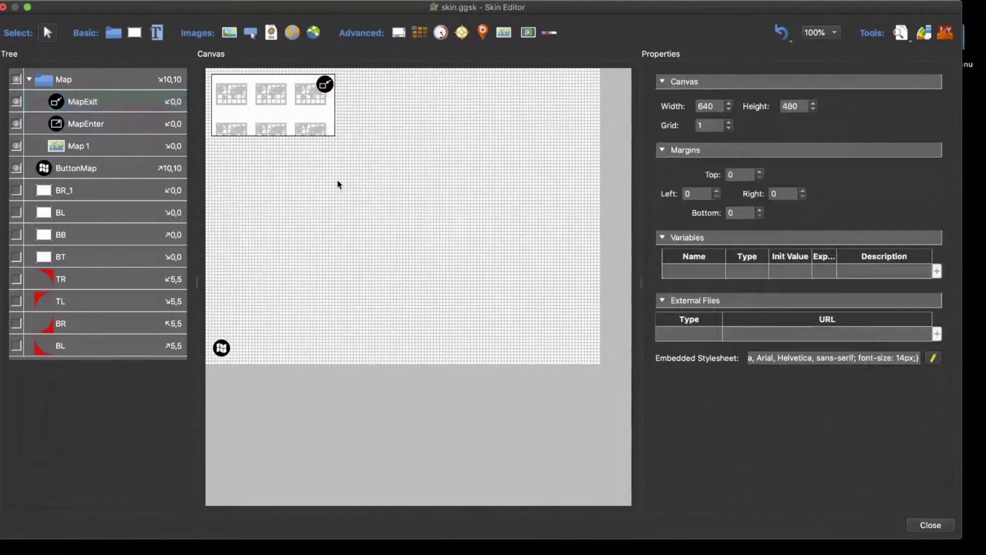
# Add the Map With API component from the Components Toolbox and move it to about X 202, Y 184 pixels
pyautogui.click(945, 35)
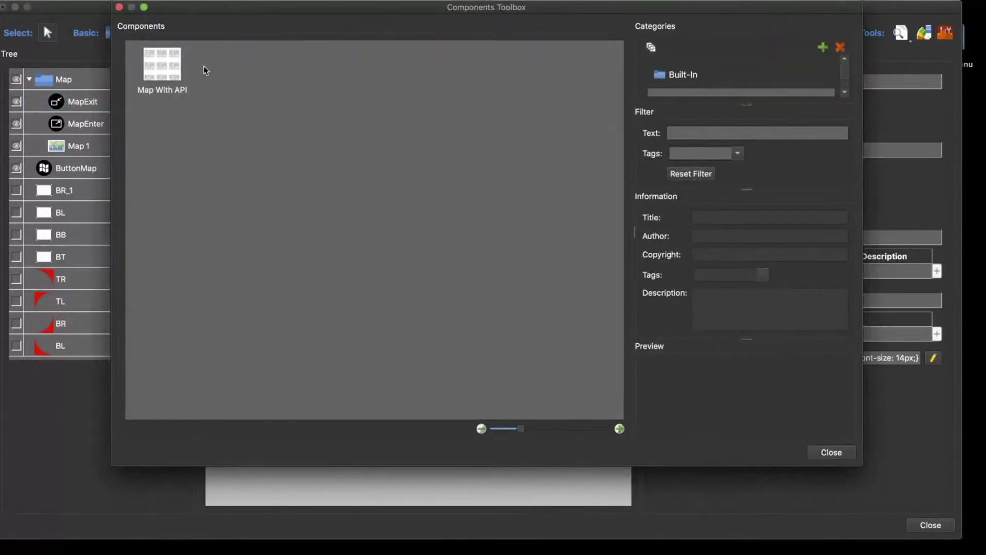
pyautogui.doubleClick(176, 72)
pyautogui.click(813, 449)
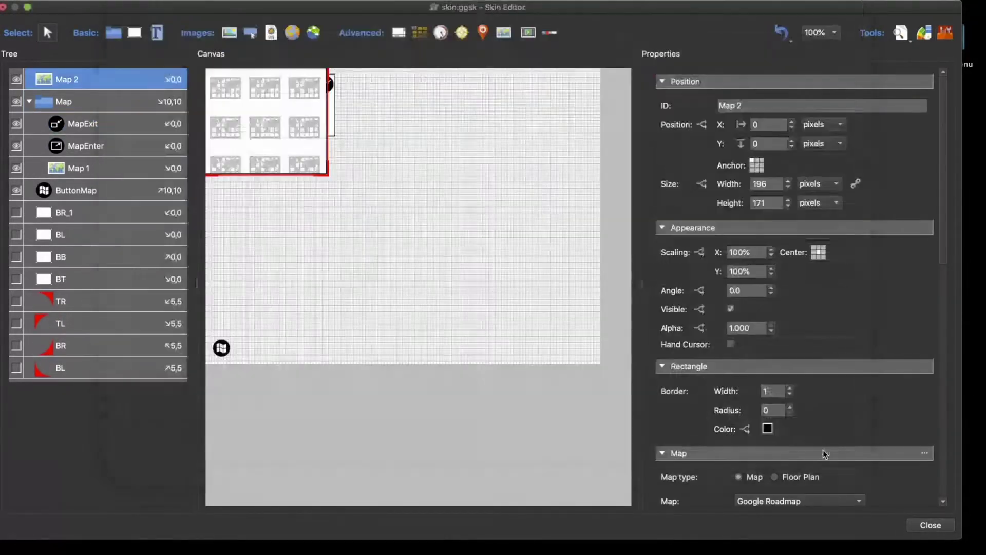
pyautogui.moveTo(241, 134); pyautogui.dragTo(375, 250)
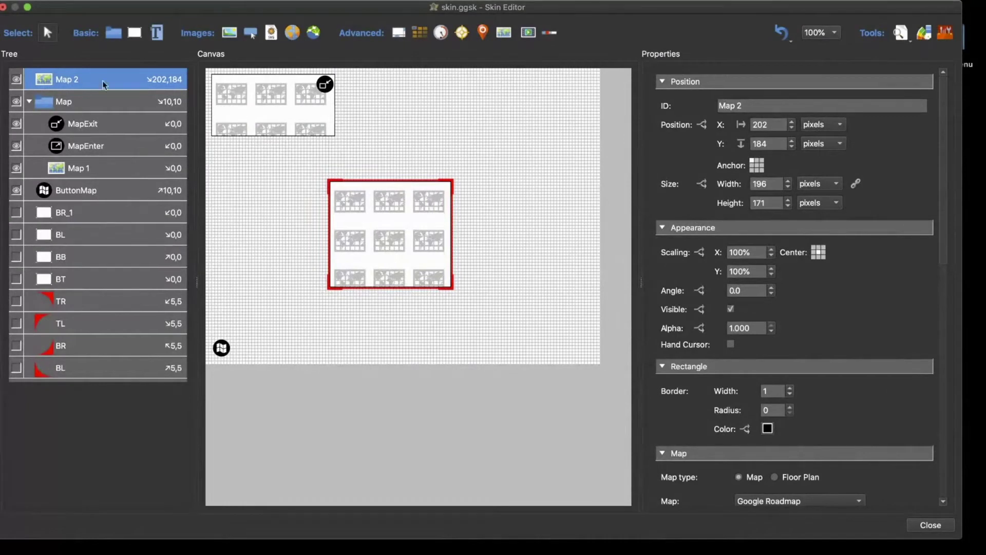
# Hide Map 2 on the canvas and turn off its Visible option, checking the map in Live Preview
pyautogui.click(16, 79)
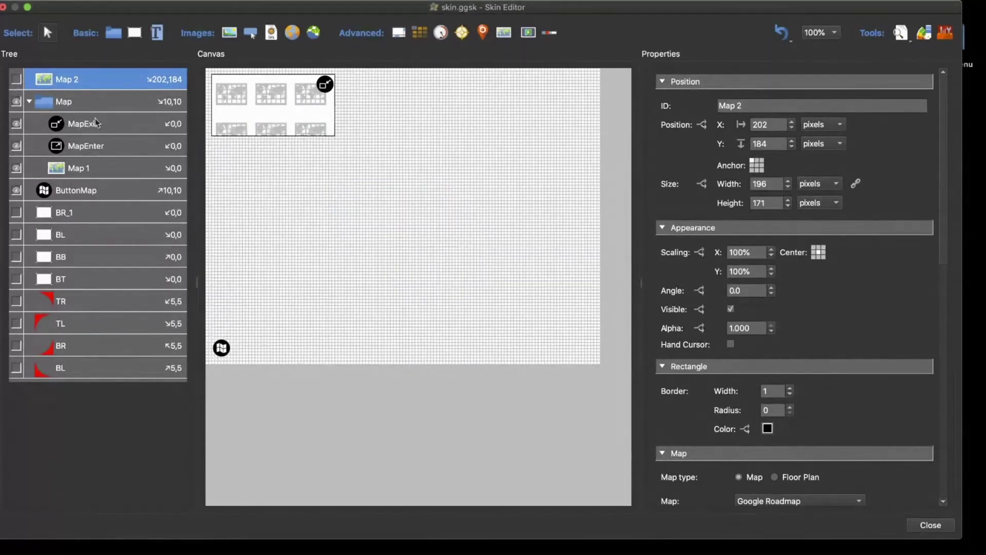
pyautogui.click(731, 309)
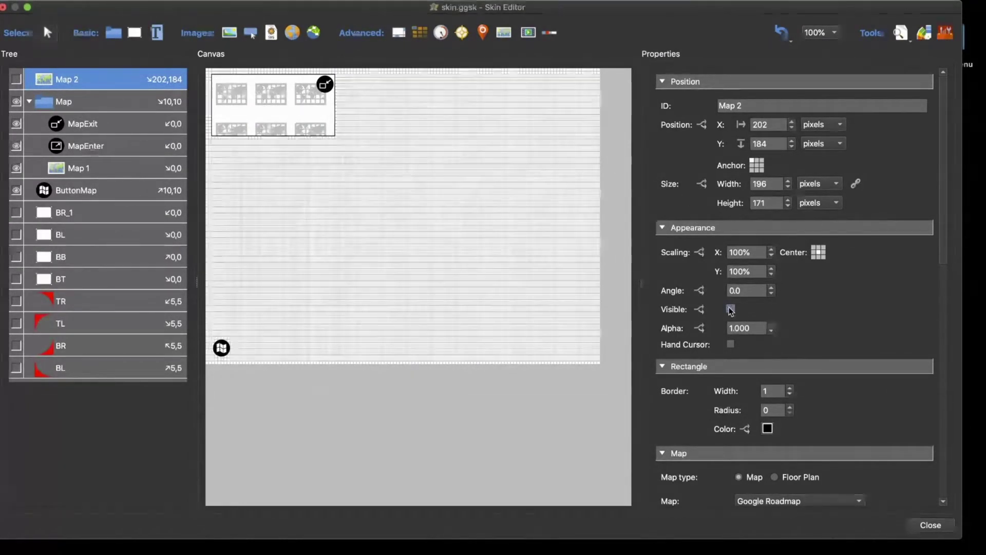
pyautogui.click(899, 33)
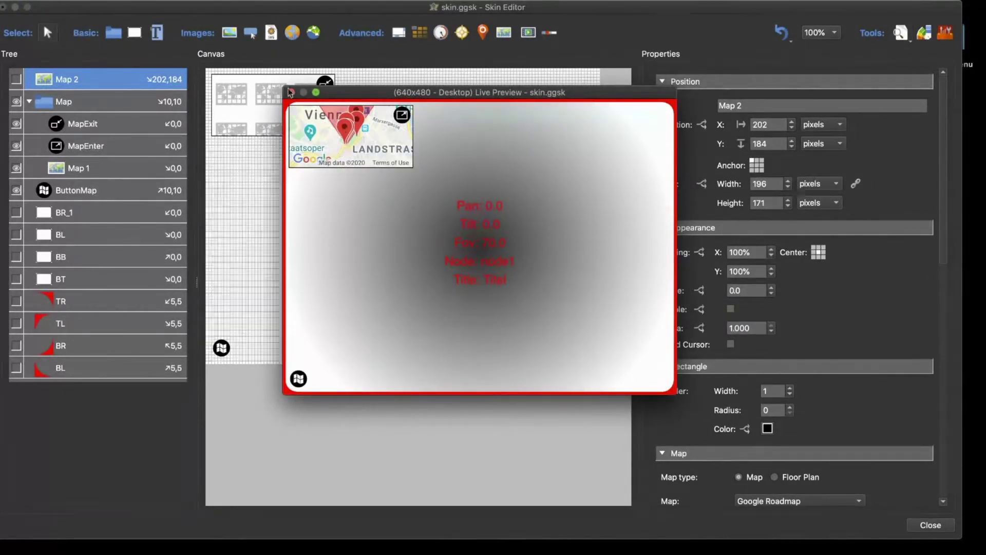
pyautogui.click(227, 242)
pyautogui.click(339, 195)
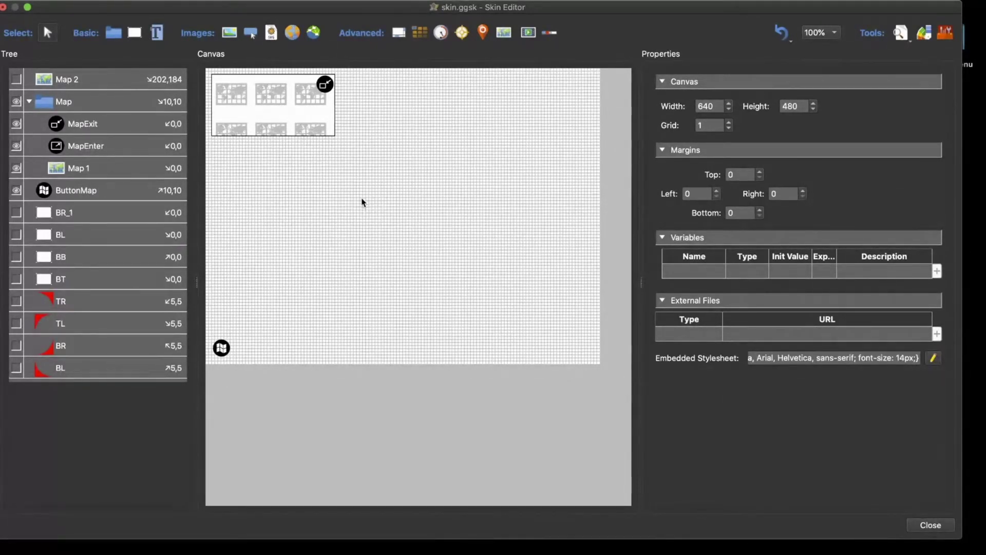
# Add a canvas variable named var_map with type True/False and an initial value of false
pyautogui.doubleClick(685, 273)
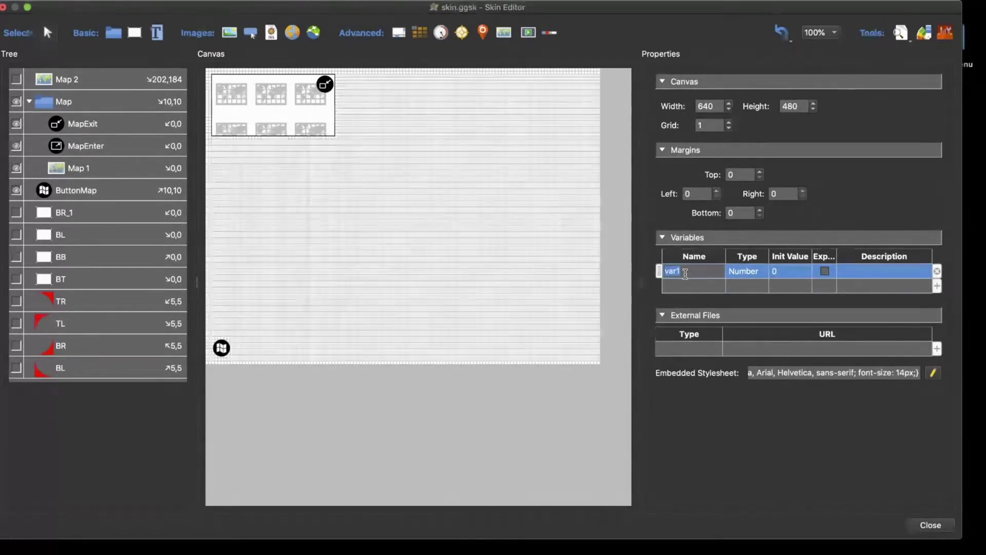
pyautogui.write('var')
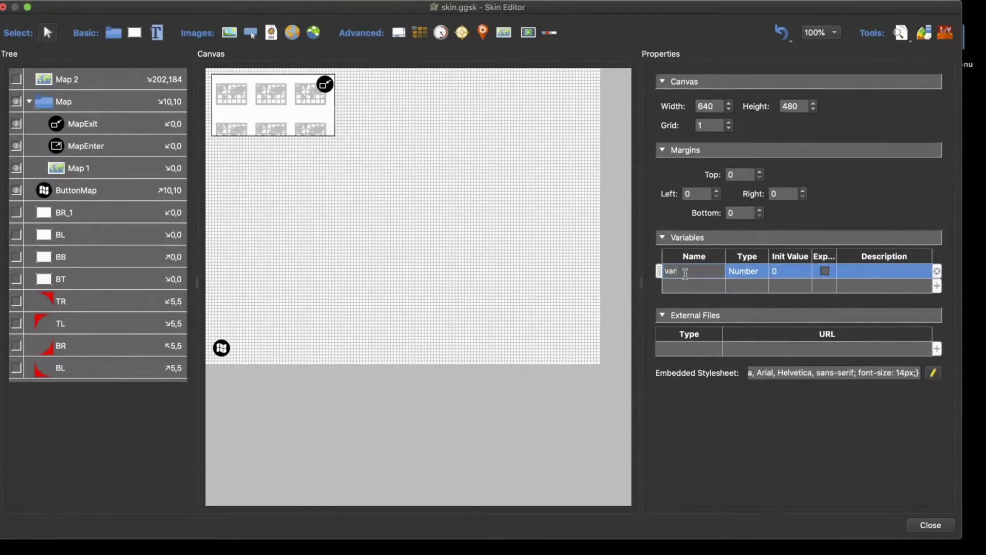
pyautogui.write('_map')
pyautogui.click(739, 272)
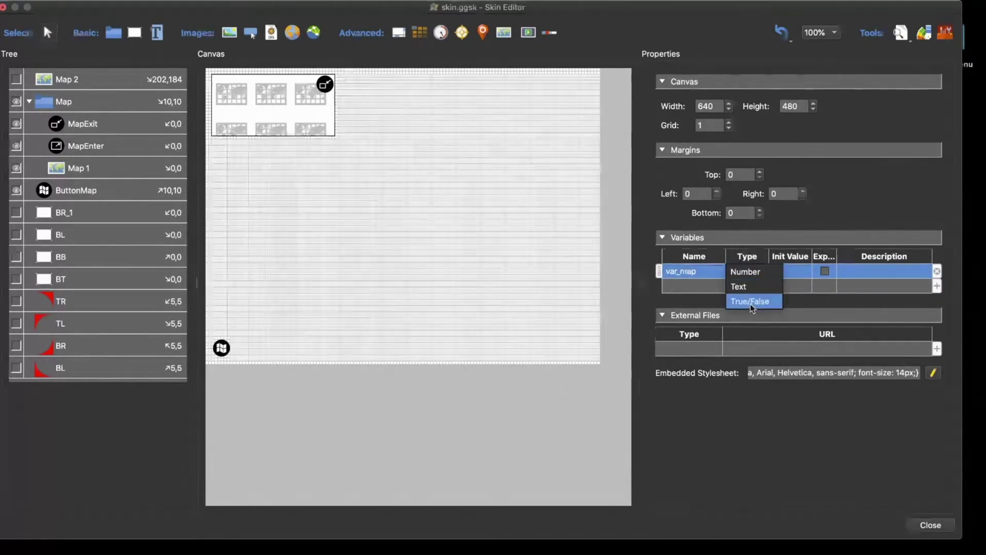
pyautogui.click(761, 298)
pyautogui.click(788, 272)
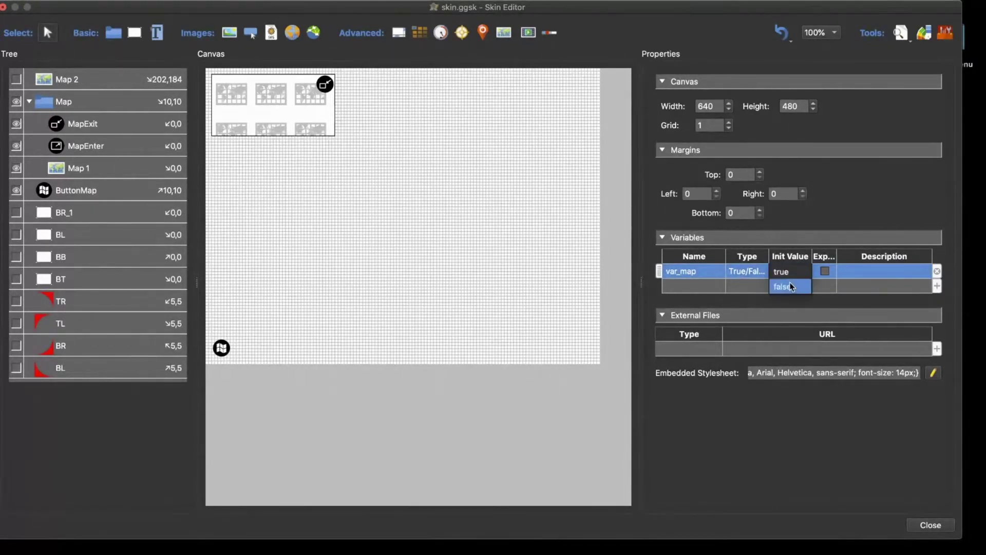
pyautogui.click(489, 254)
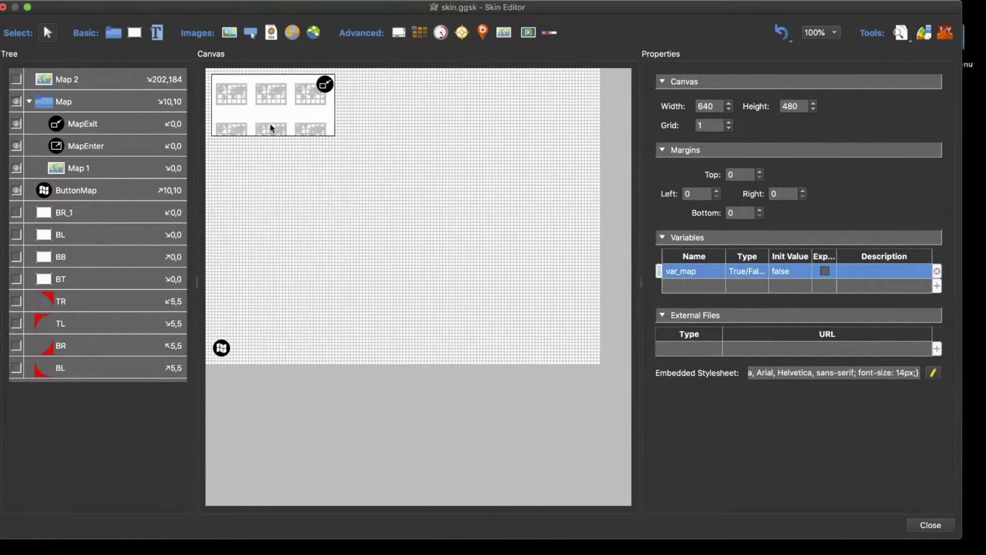
# Change the Map container's X and Y position and its width and height units from pixels to CSS
pyautogui.click(76, 102)
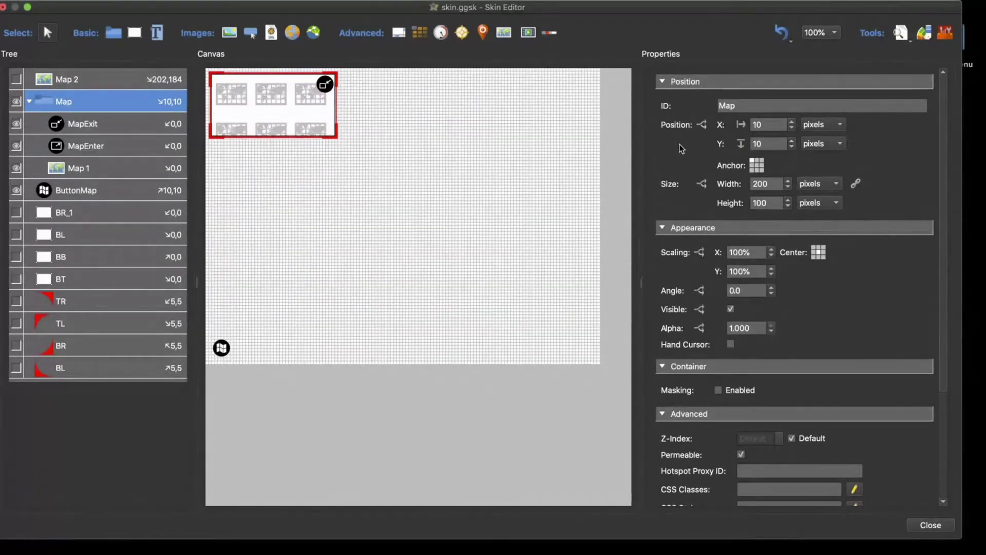
pyautogui.click(825, 124)
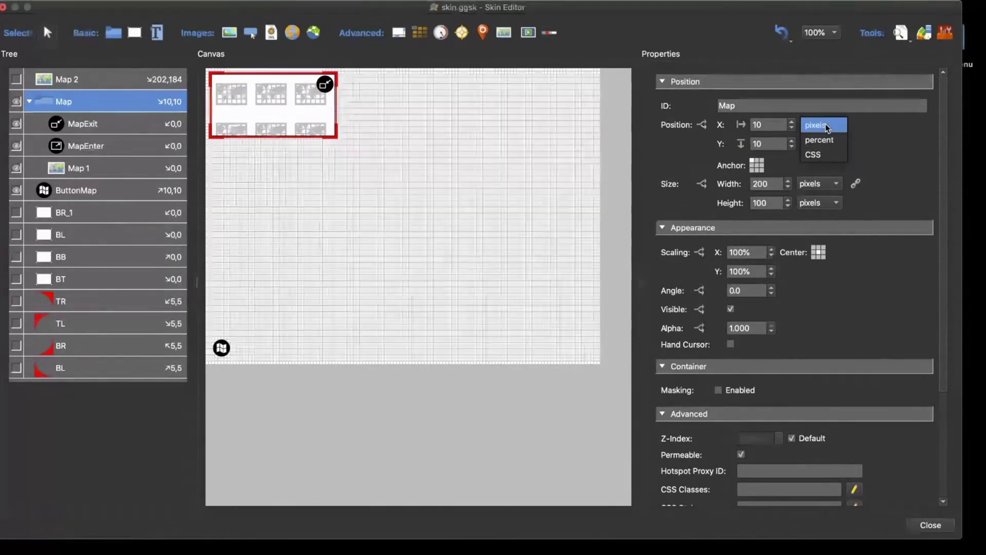
pyautogui.click(826, 149)
pyautogui.click(828, 144)
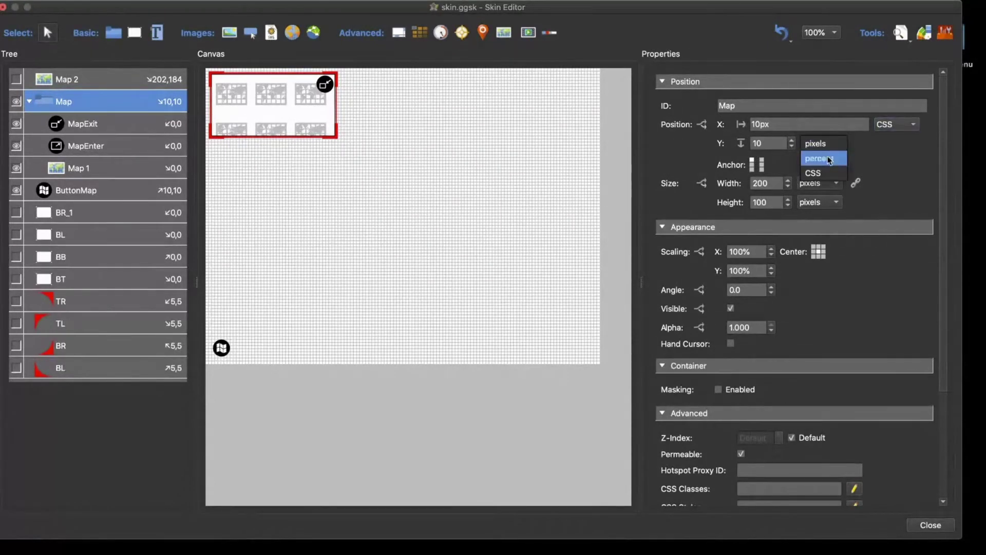
pyautogui.click(828, 169)
pyautogui.click(822, 184)
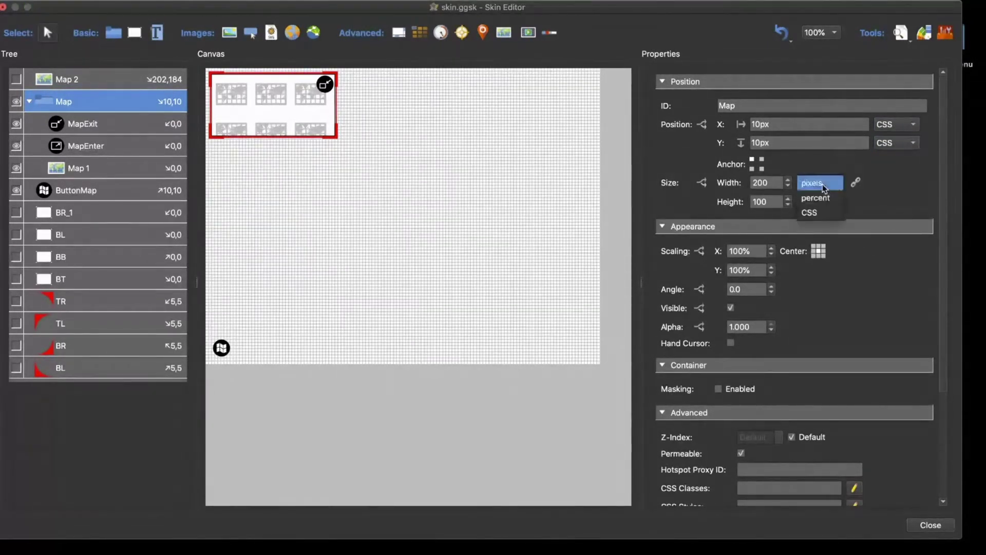
pyautogui.click(824, 208)
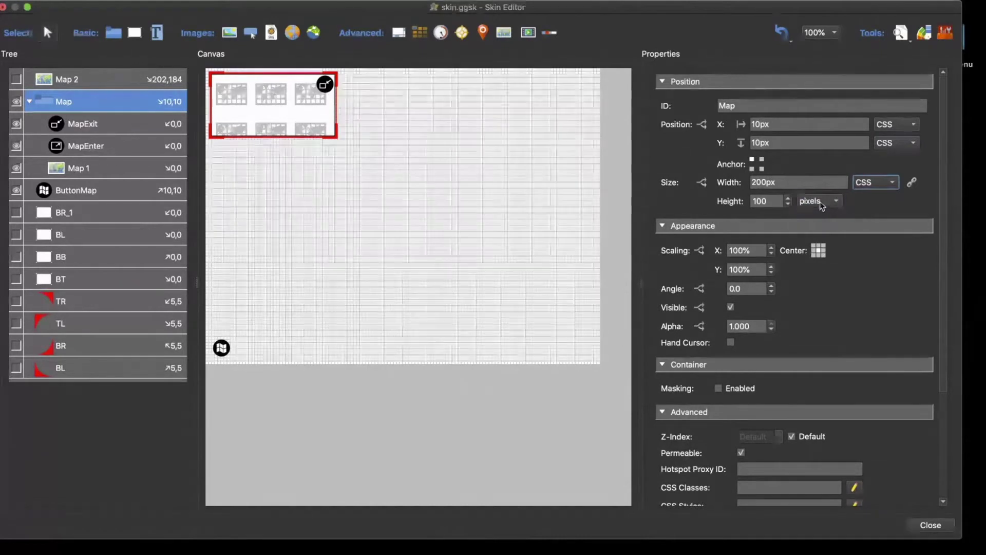
pyautogui.click(822, 202)
pyautogui.click(822, 229)
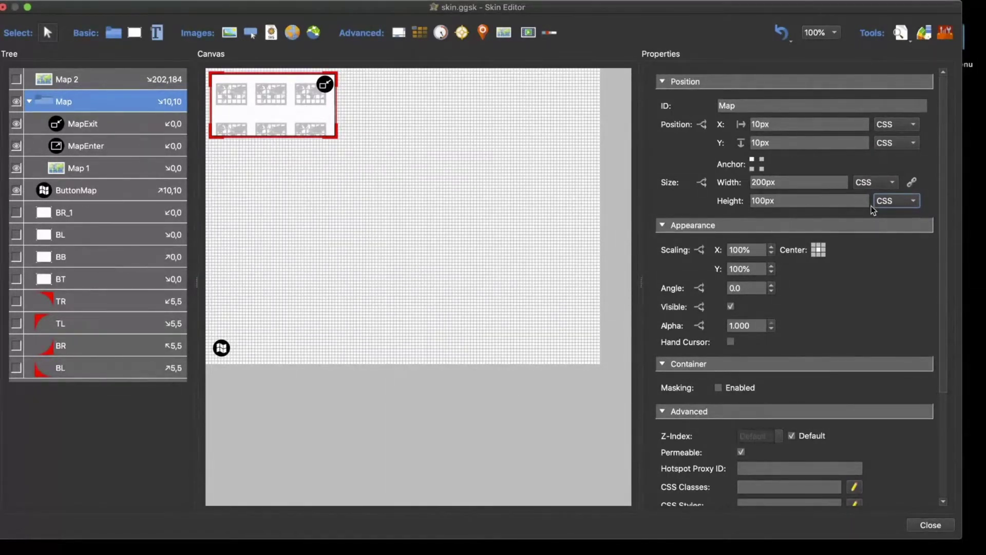
# Draw a test rectangle about 56 by 41 pixels below the map, try it at X 100 pixels, and delete it
pyautogui.click(340, 235)
pyautogui.moveTo(363, 256); pyautogui.dragTo(373, 260)
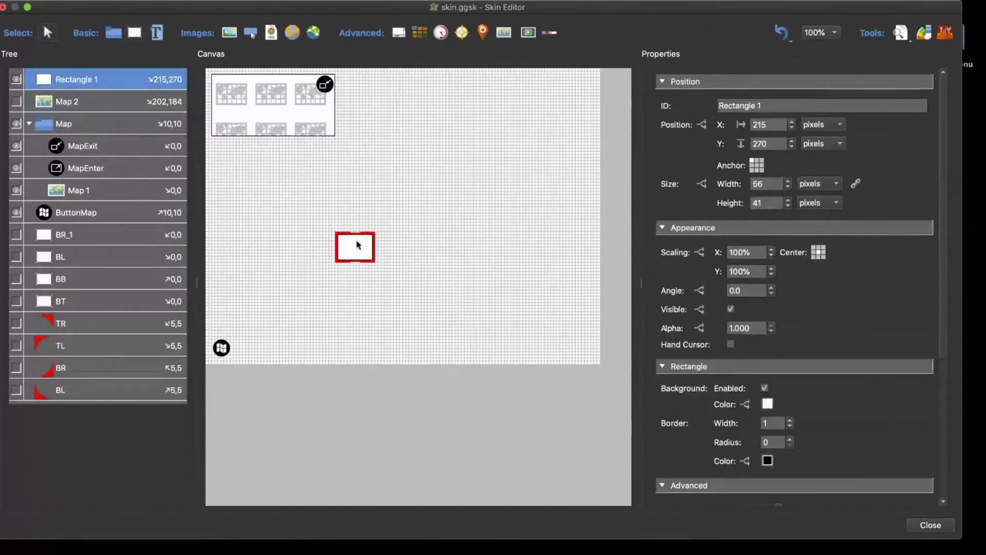
pyautogui.click(743, 126)
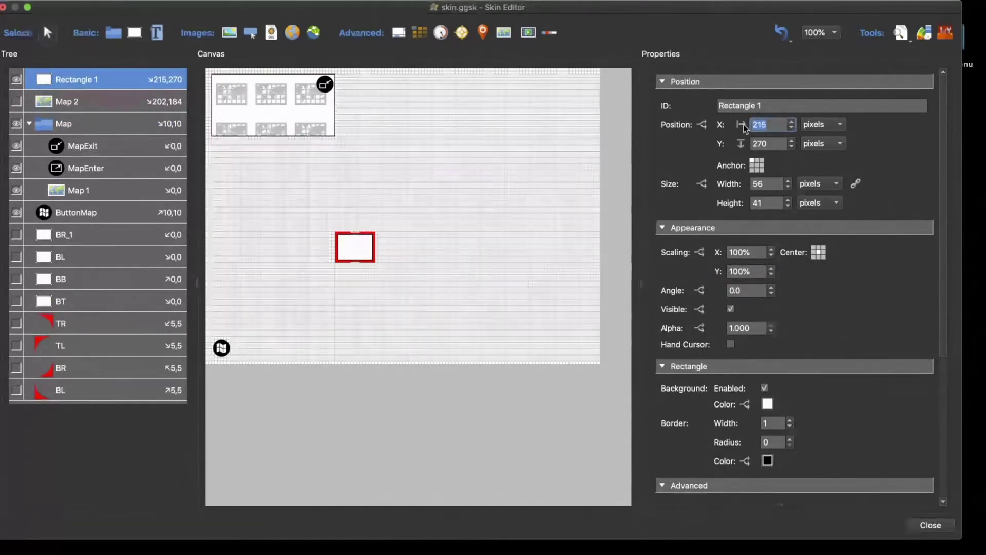
pyautogui.write('100')
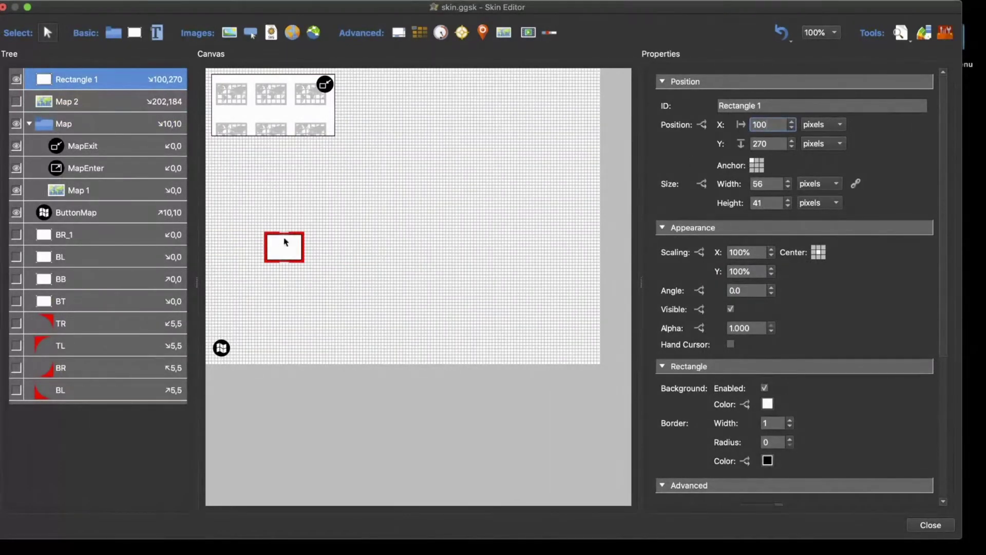
pyautogui.click(292, 254)
pyautogui.press('Delete')
# Try entering 100 without a unit as the Map container's X position, then restore it to 10px
pyautogui.click(99, 103)
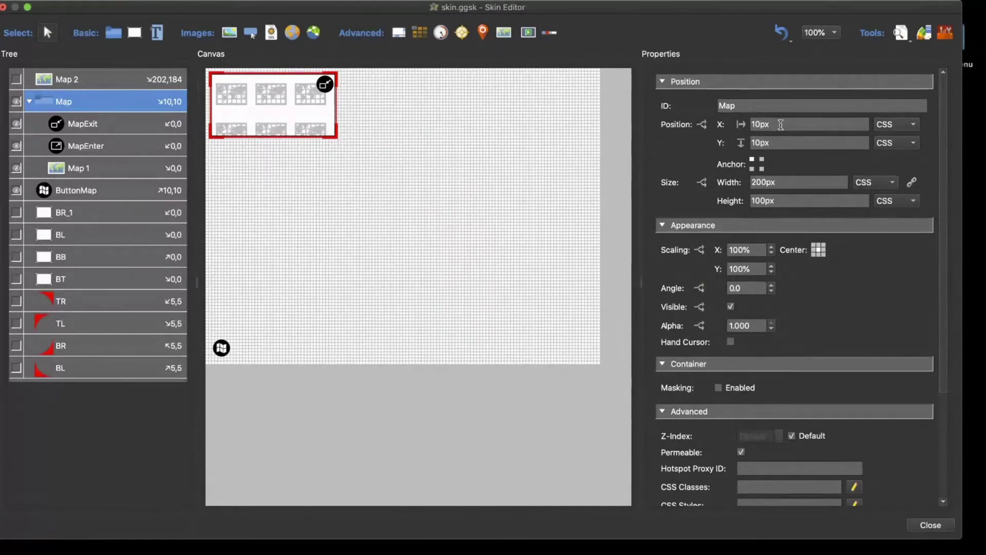
pyautogui.click(743, 124)
pyautogui.write('100')
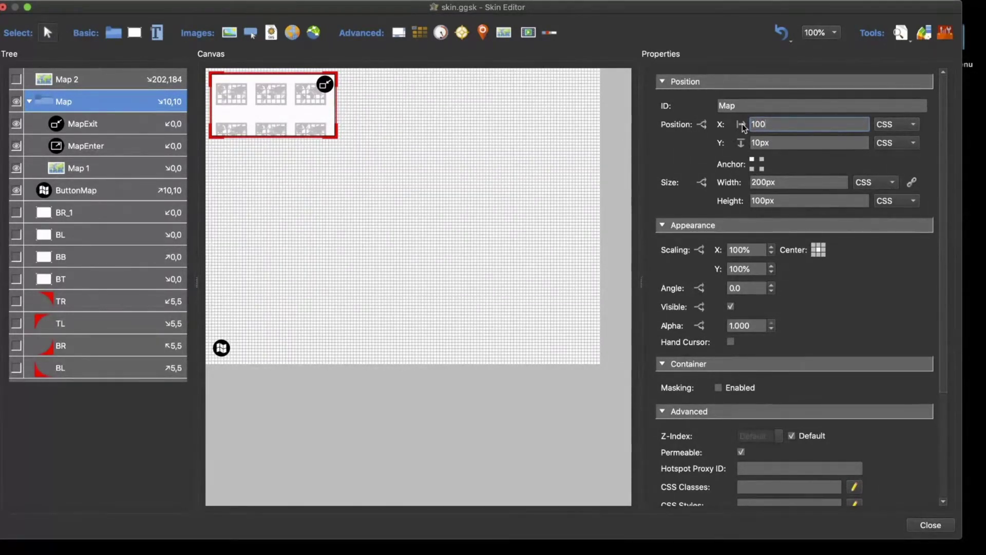
pyautogui.click(772, 125)
pyautogui.press('BackSpace')
# Add a position logic block to the Map container that sets X and Y to 10% when var_map is true
pyautogui.click(702, 125)
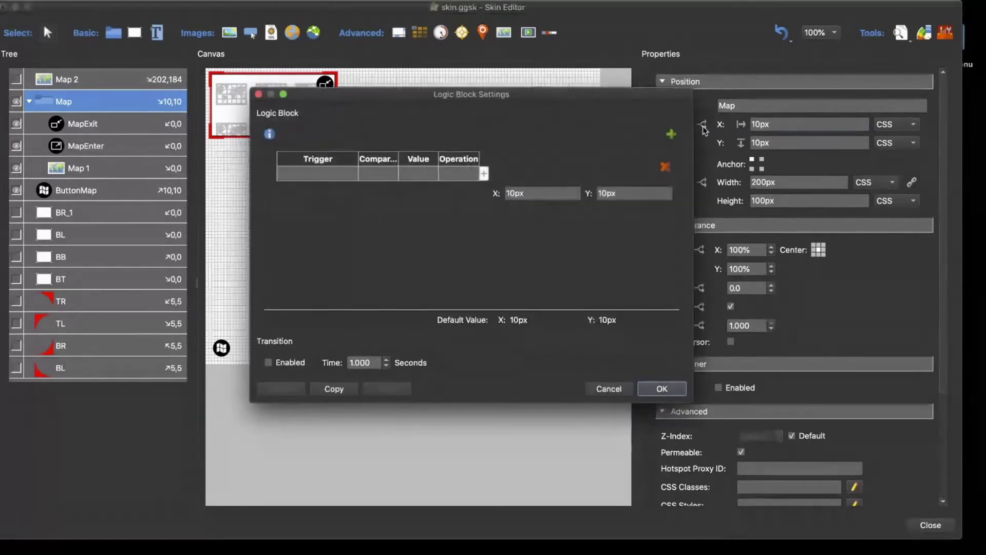
pyautogui.click(337, 174)
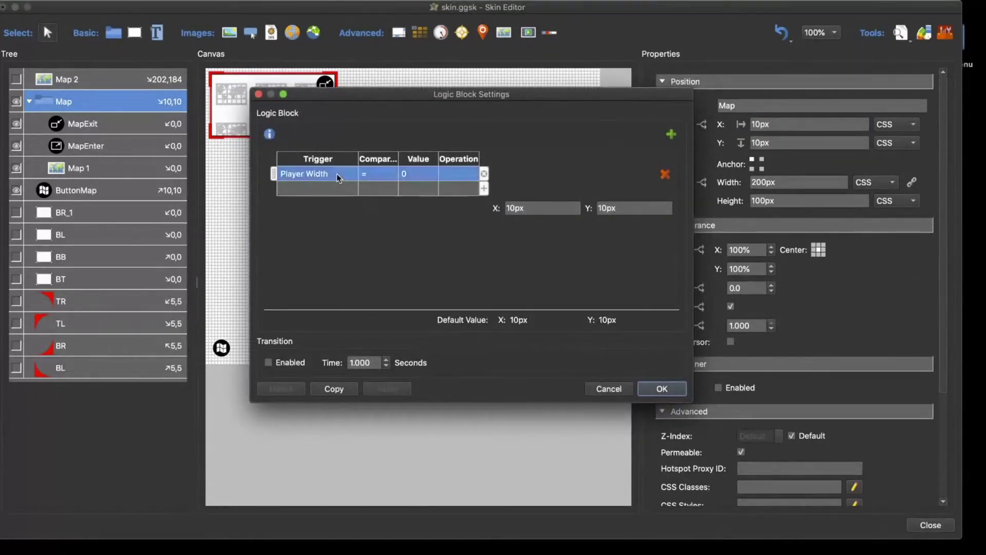
pyautogui.click(337, 174)
pyautogui.moveTo(338, 290)
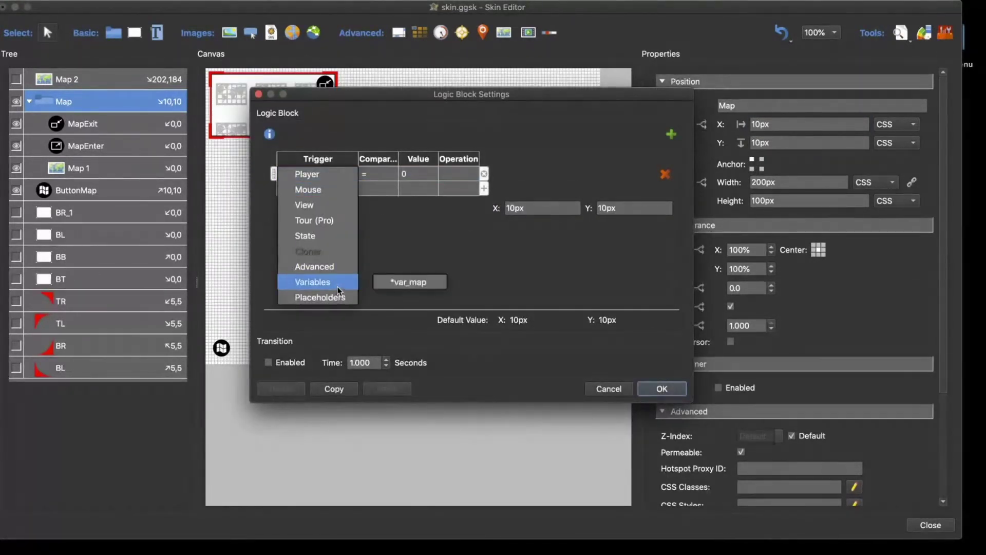
pyautogui.click(407, 283)
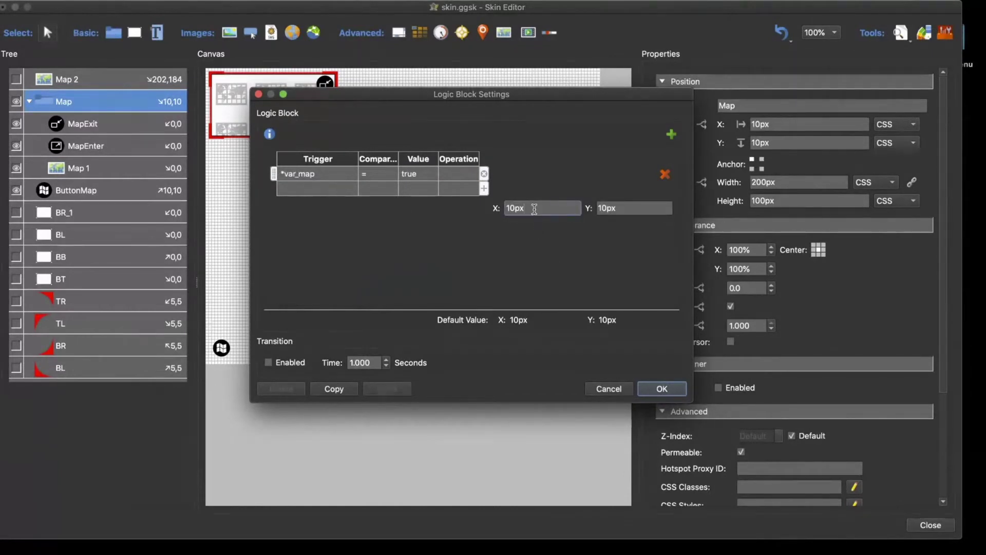
pyautogui.moveTo(534, 208); pyautogui.dragTo(483, 207)
pyautogui.write('10%')
pyautogui.moveTo(626, 210); pyautogui.dragTo(588, 211)
pyautogui.write('10')
pyautogui.click(660, 391)
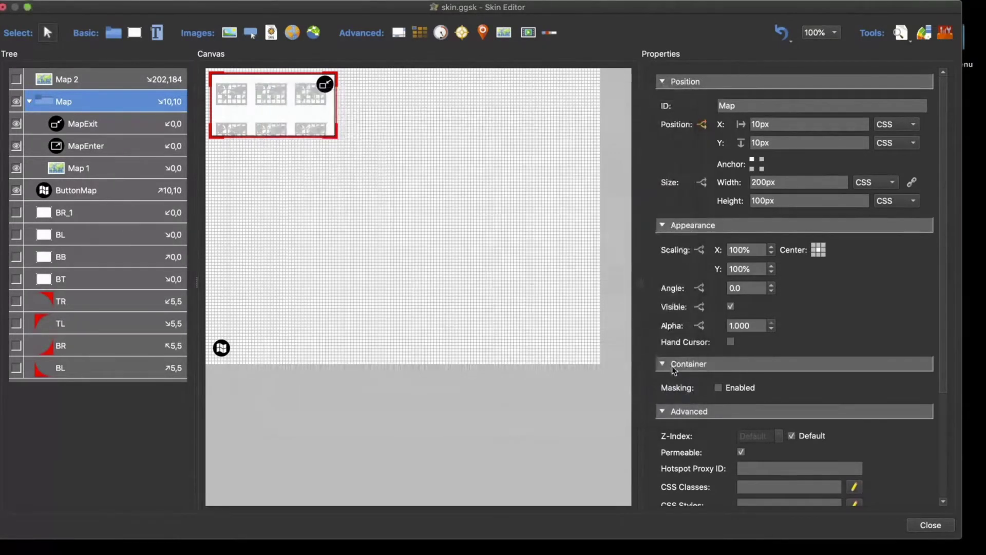
# Add a size logic block to the Map container that sets width and height to 80% when var_map is true
pyautogui.click(702, 184)
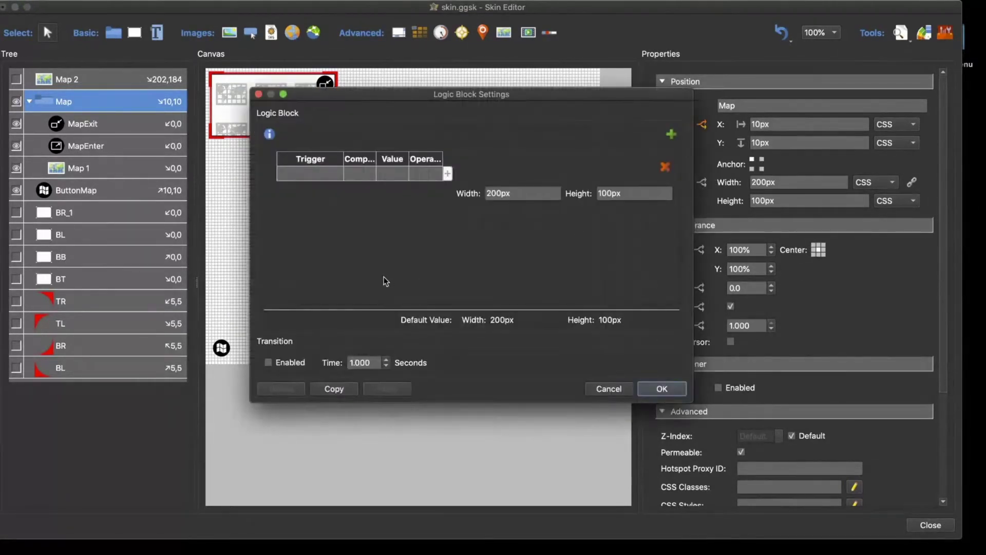
pyautogui.click(317, 175)
pyautogui.click(318, 174)
pyautogui.moveTo(319, 284)
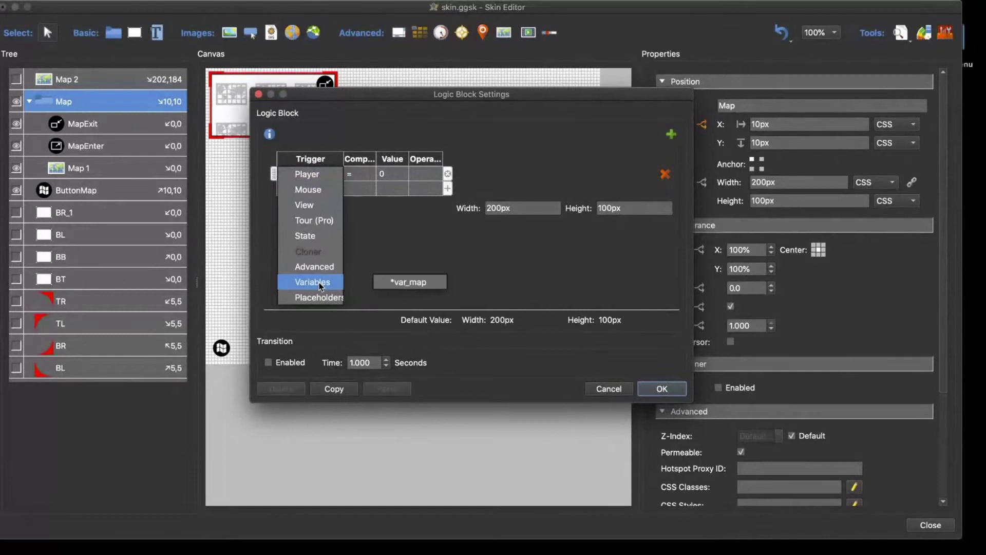
pyautogui.click(402, 282)
pyautogui.moveTo(512, 210); pyautogui.dragTo(462, 211)
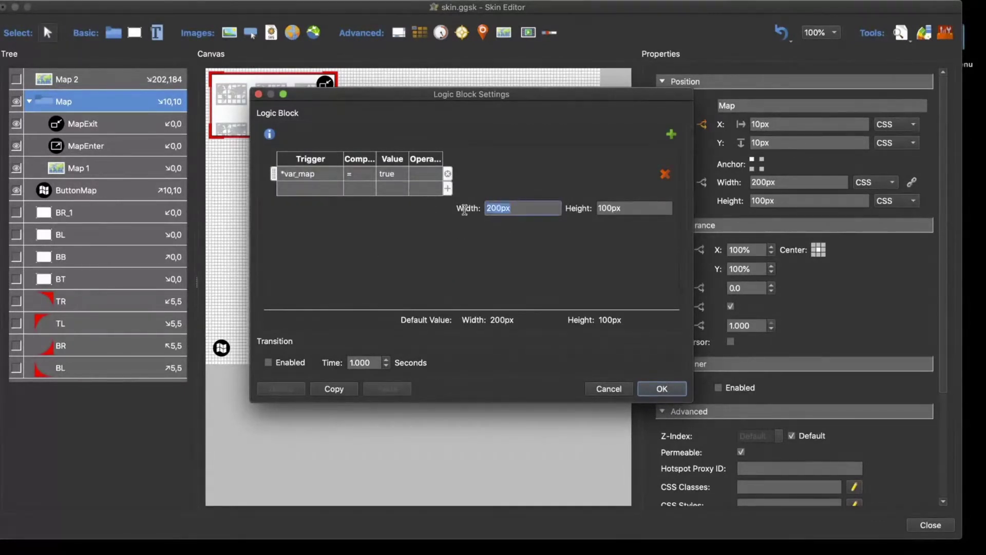
pyautogui.write('80')
pyautogui.moveTo(626, 211); pyautogui.dragTo(594, 209)
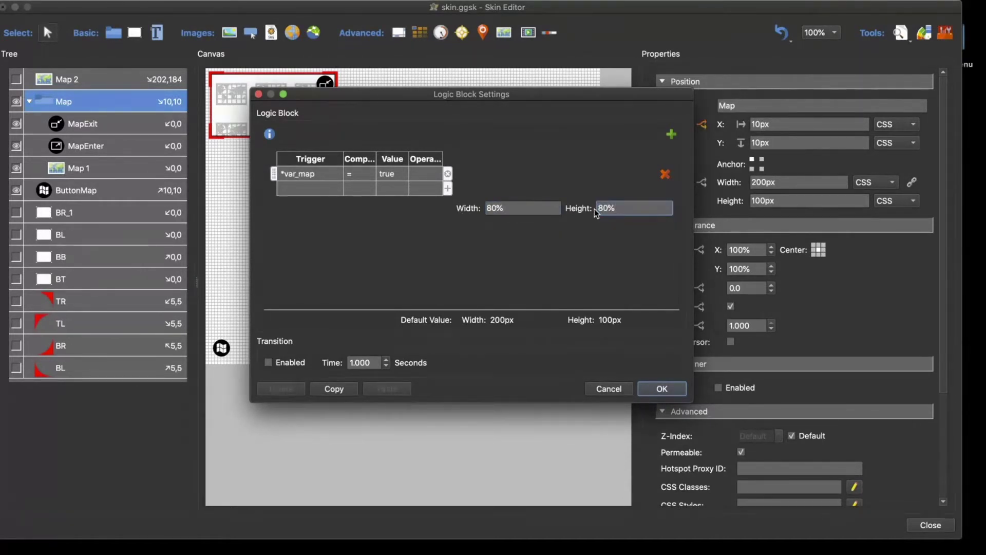
pyautogui.click(660, 389)
pyautogui.click(476, 291)
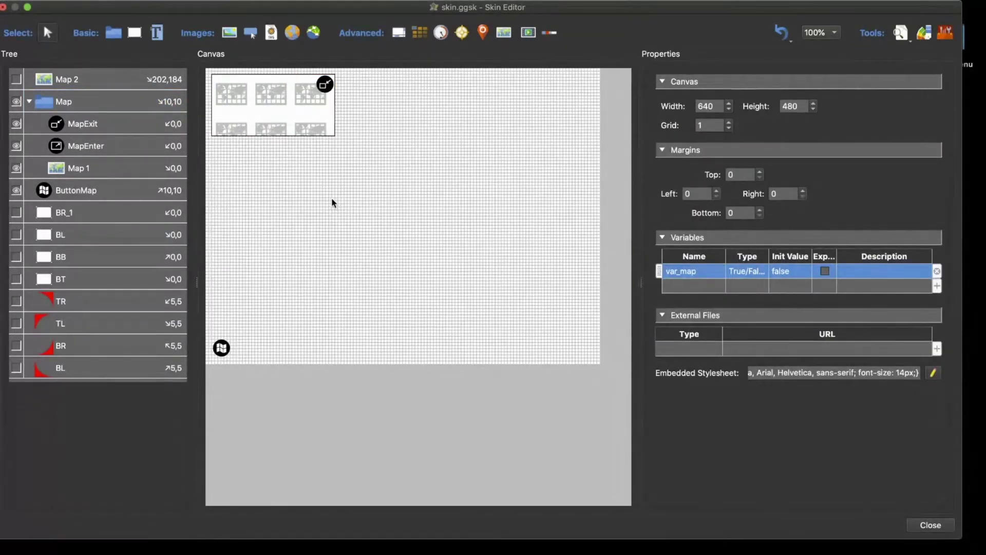
# Add a Mouse Click action to the Map container that sets the variable var_map with the Not operation
pyautogui.click(72, 101)
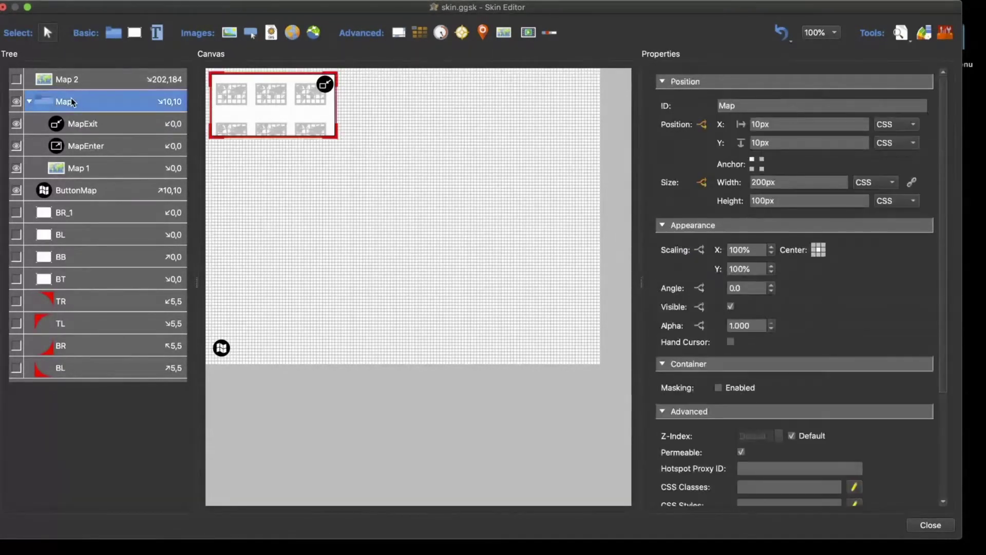
pyautogui.scroll(-5, 843, 328)
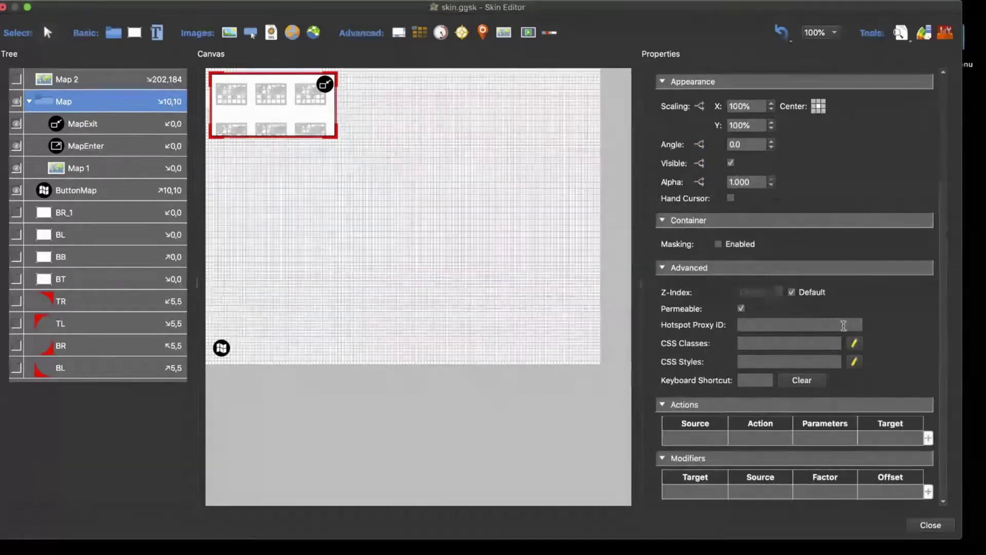
pyautogui.doubleClick(677, 441)
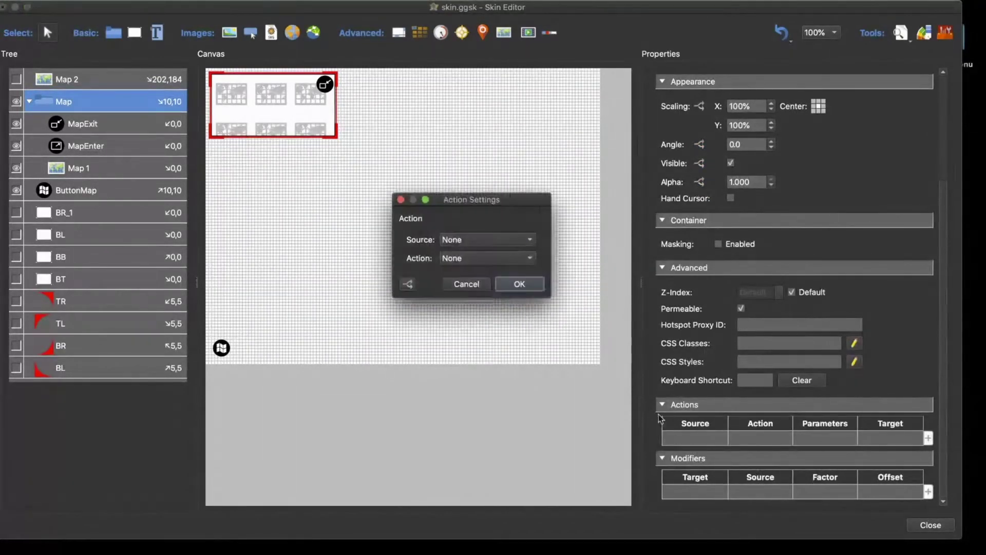
pyautogui.click(484, 240)
pyautogui.click(483, 240)
pyautogui.click(482, 258)
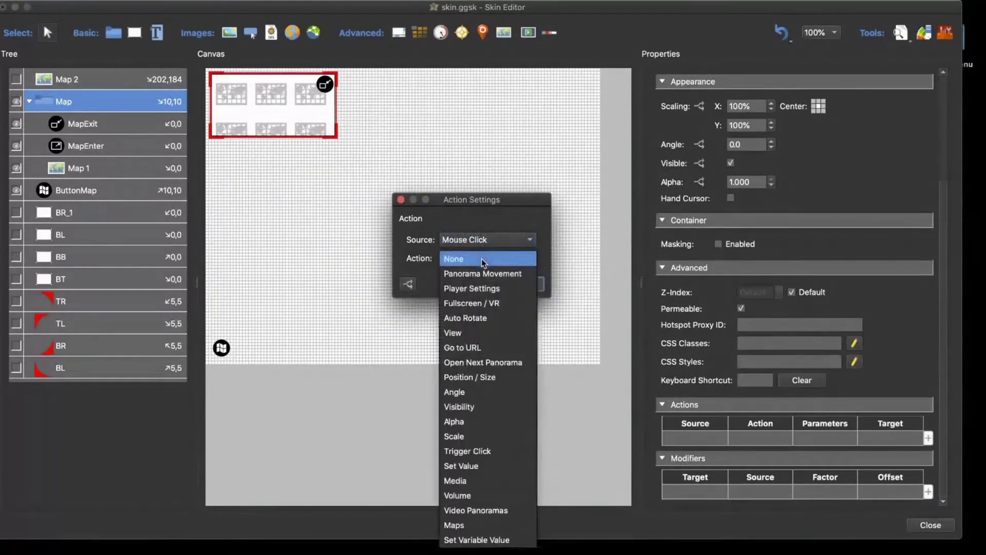
pyautogui.click(491, 541)
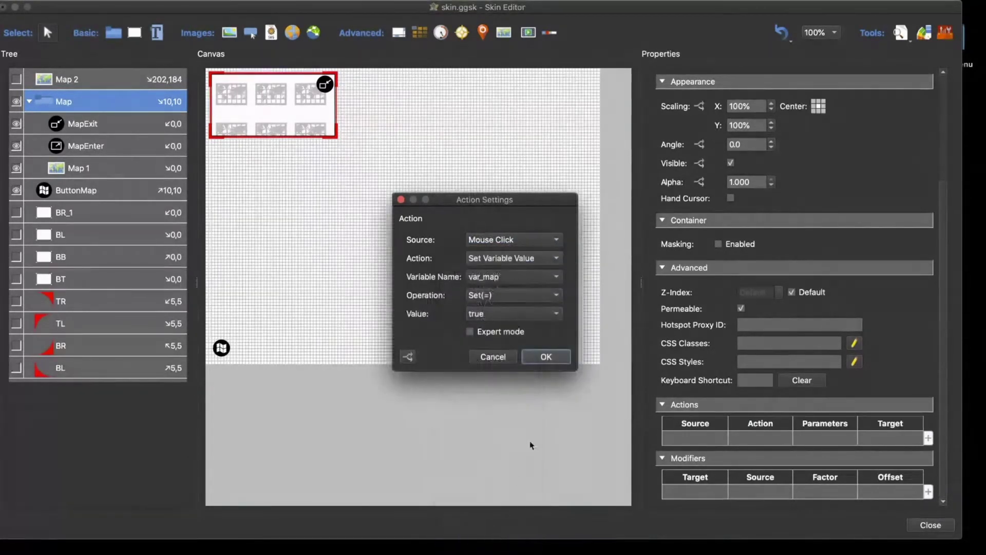
pyautogui.click(499, 299)
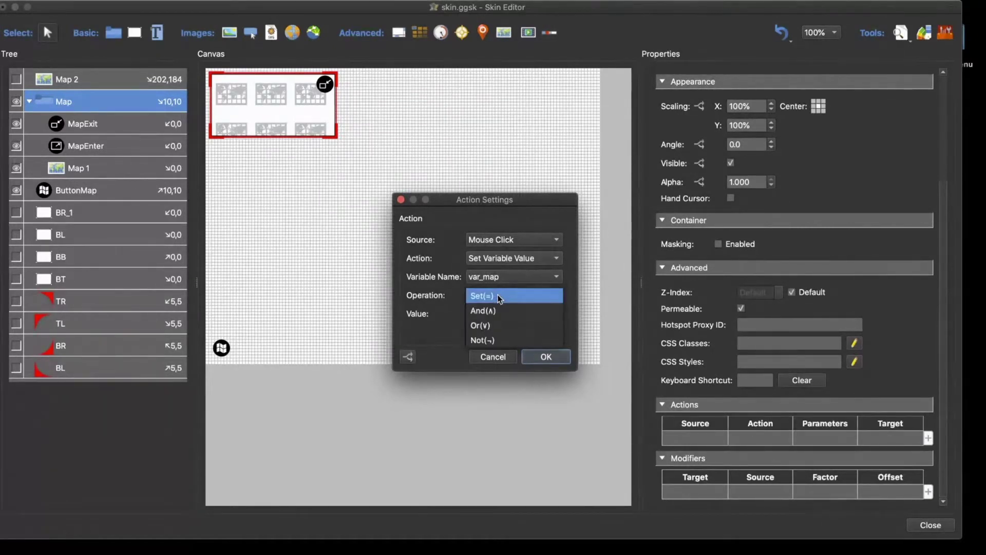
pyautogui.click(501, 339)
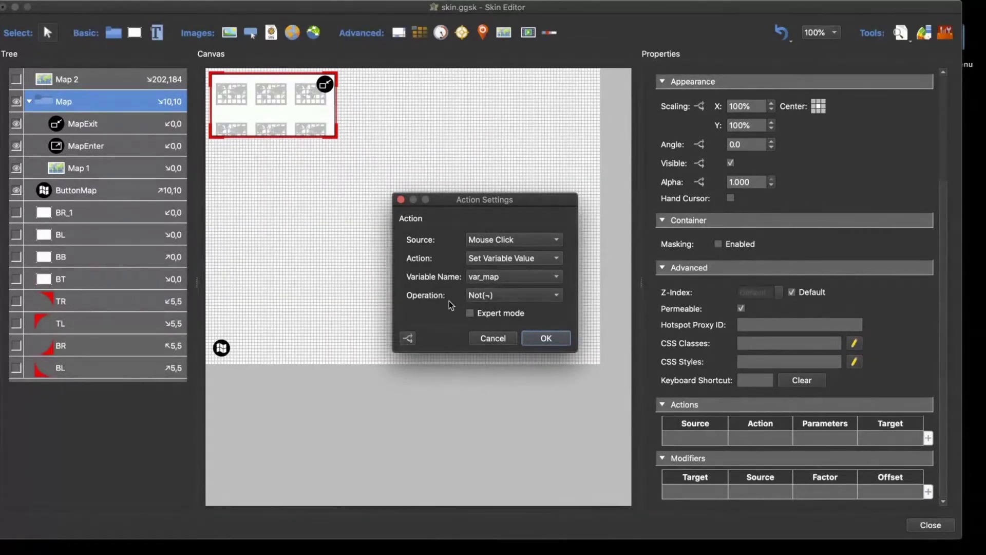
pyautogui.click(487, 294)
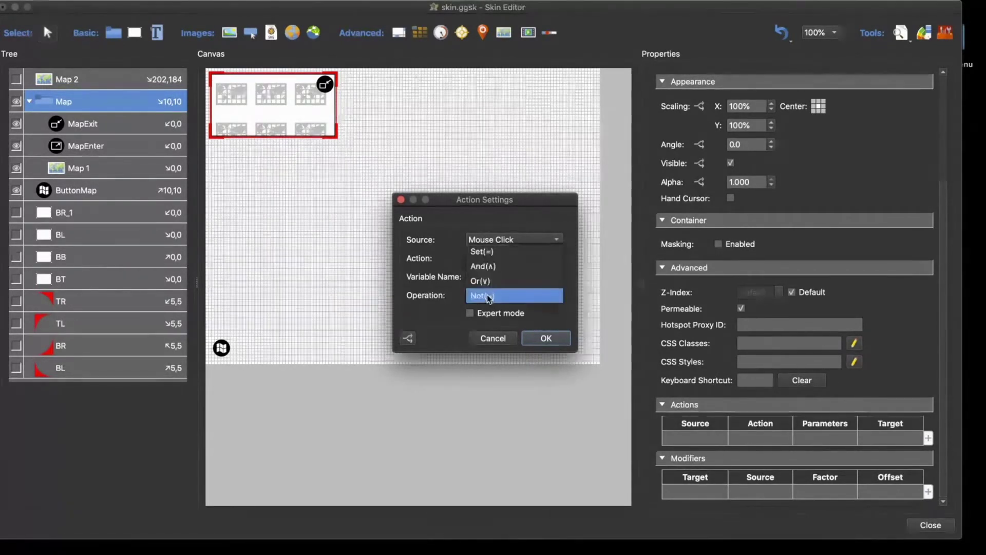
pyautogui.click(487, 294)
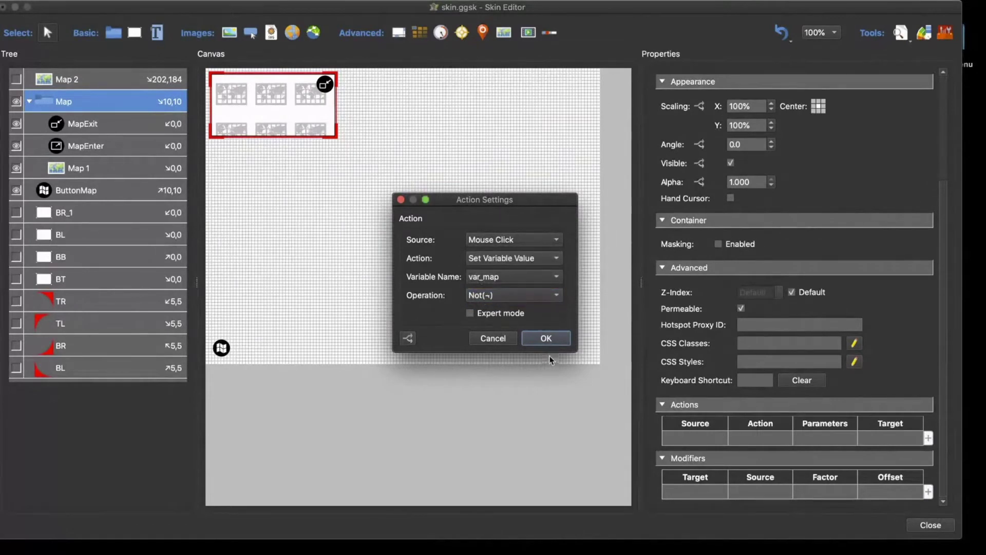
pyautogui.click(546, 339)
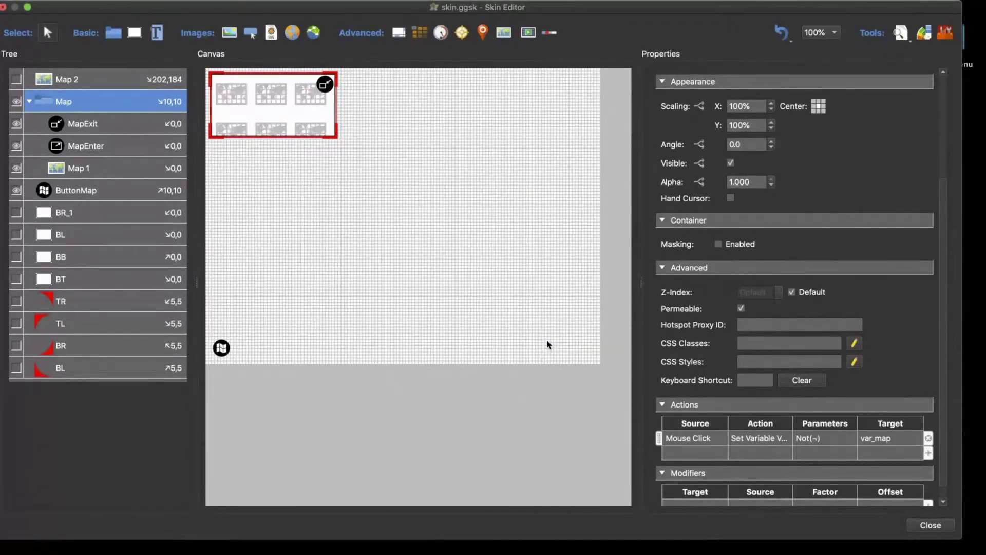
# Draw a text box about 124 by 24 pixels in the canvas's upper right area and make it show the variable $(*var_map)
pyautogui.click(157, 35)
pyautogui.moveTo(456, 110); pyautogui.dragTo(562, 87)
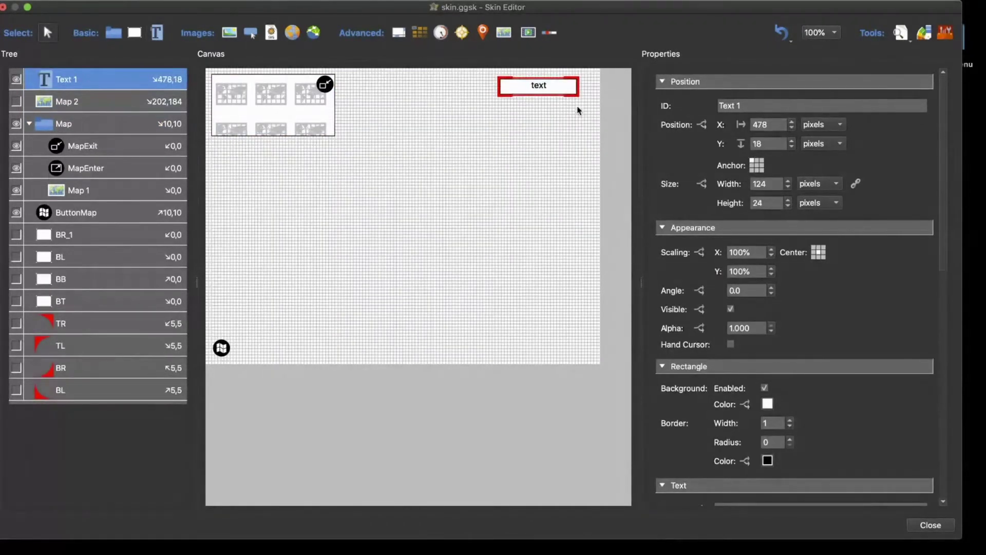
pyautogui.scroll(-10, 862, 331)
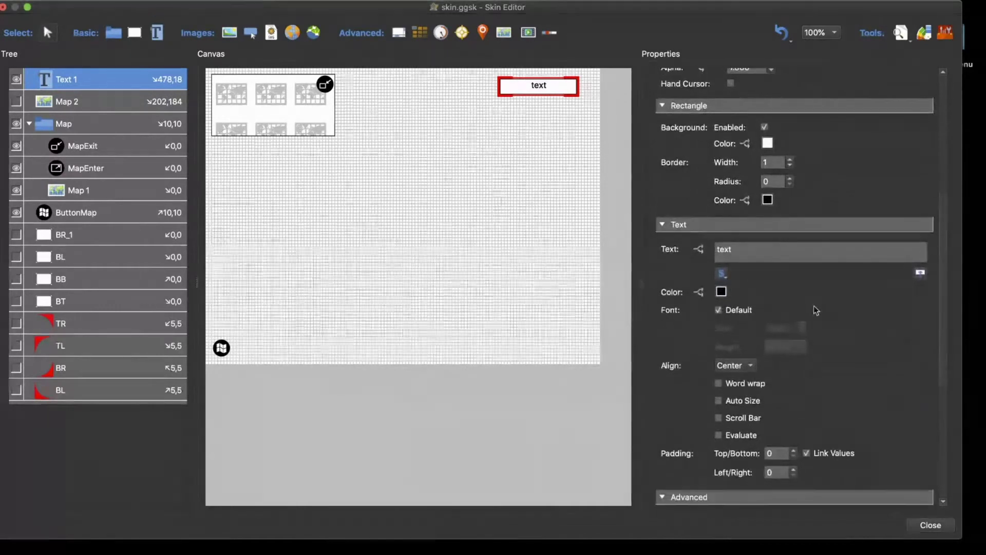
pyautogui.doubleClick(726, 251)
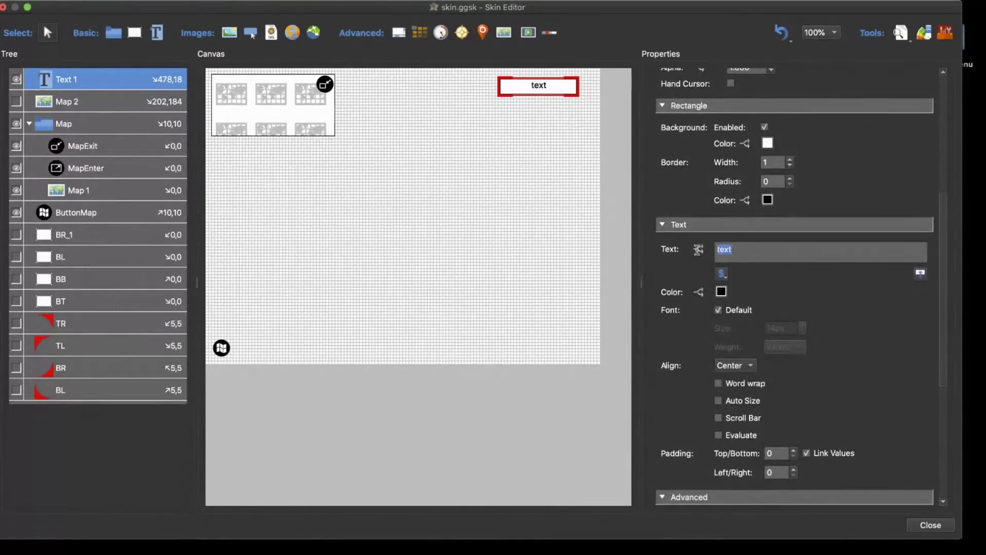
pyautogui.press('BackSpace')
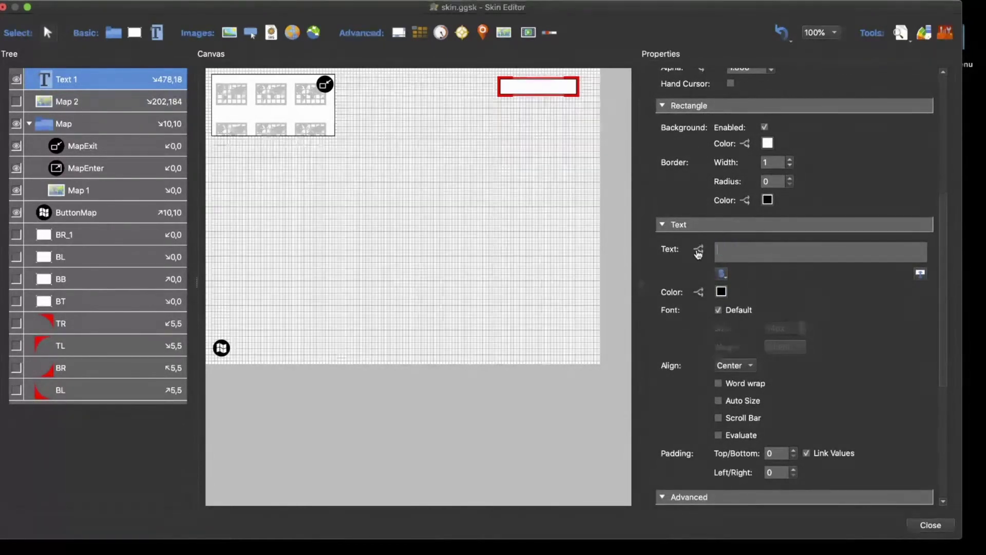
pyautogui.click(722, 276)
pyautogui.moveTo(745, 397)
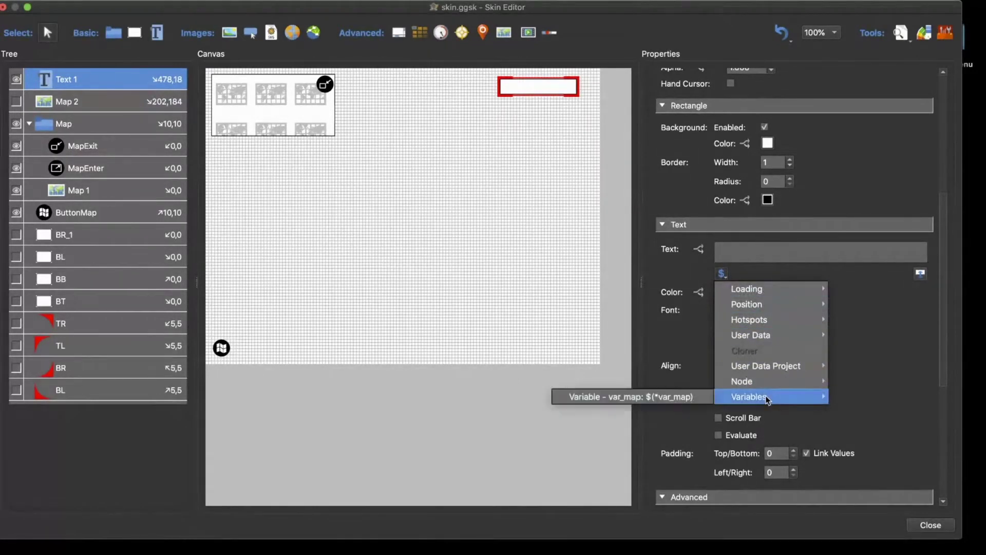
pyautogui.click(685, 396)
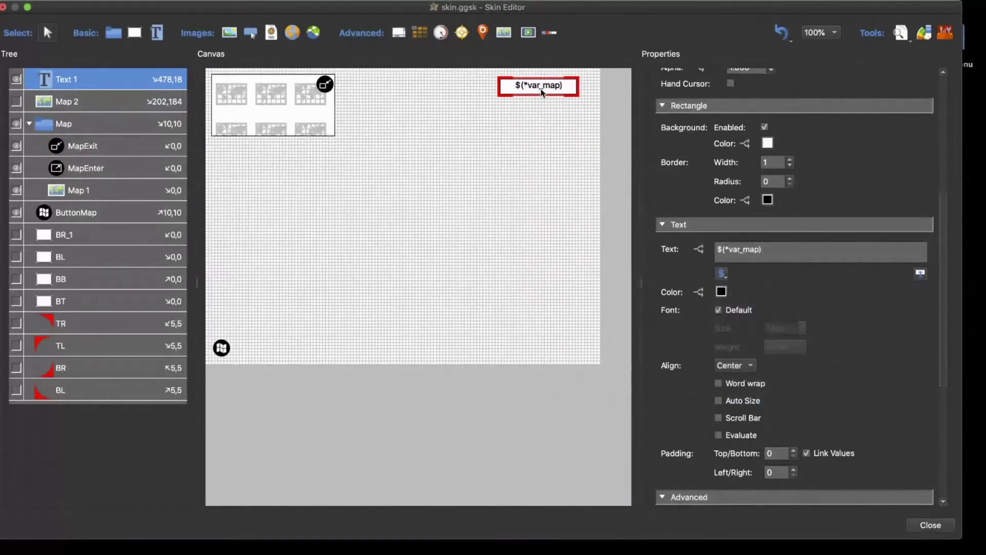
# Move the variable text box closer to the canvas's upper right corner, about Y 14 pixels, and anchor it top right
pyautogui.moveTo(542, 93); pyautogui.dragTo(552, 90)
pyautogui.scroll(5, 854, 192)
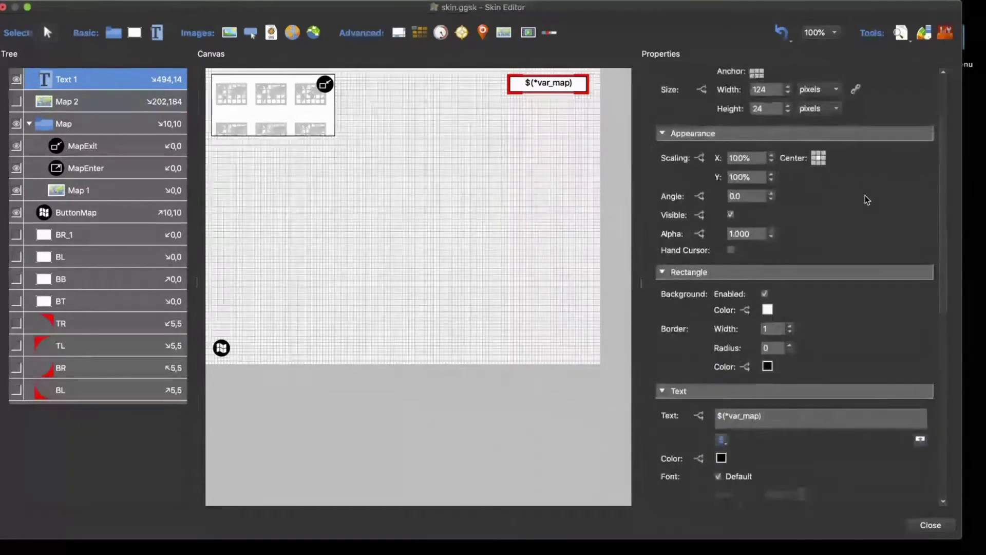
pyautogui.scroll(2, 867, 199)
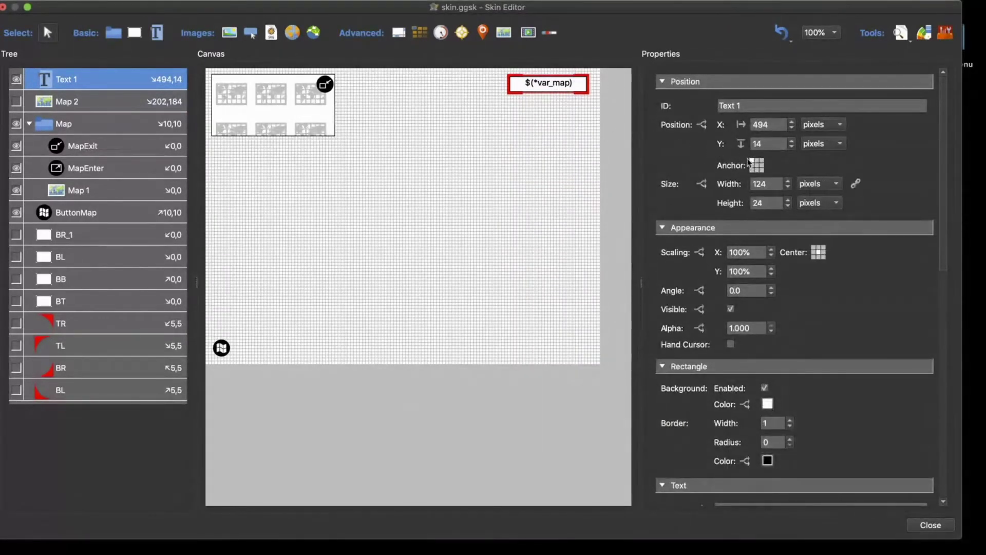
pyautogui.click(762, 162)
# Test enlarging and shrinking the map in the live preview while checking the var_map text box, and close the preview
pyautogui.click(901, 33)
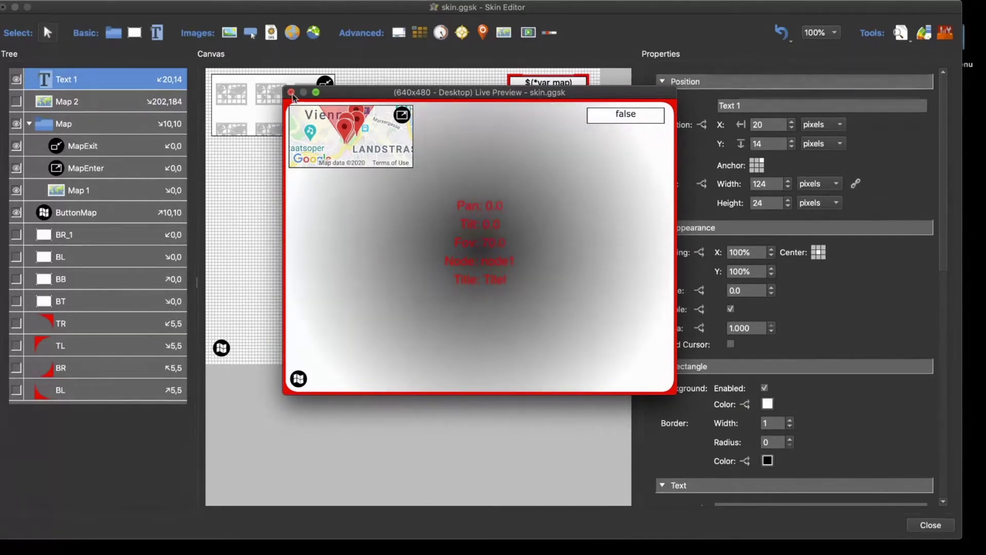
pyautogui.click(402, 115)
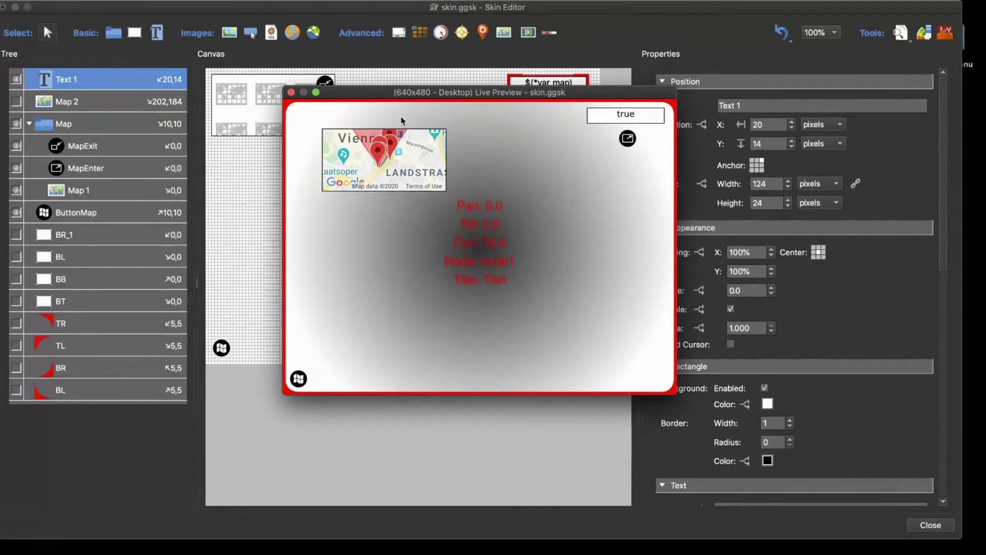
pyautogui.click(627, 138)
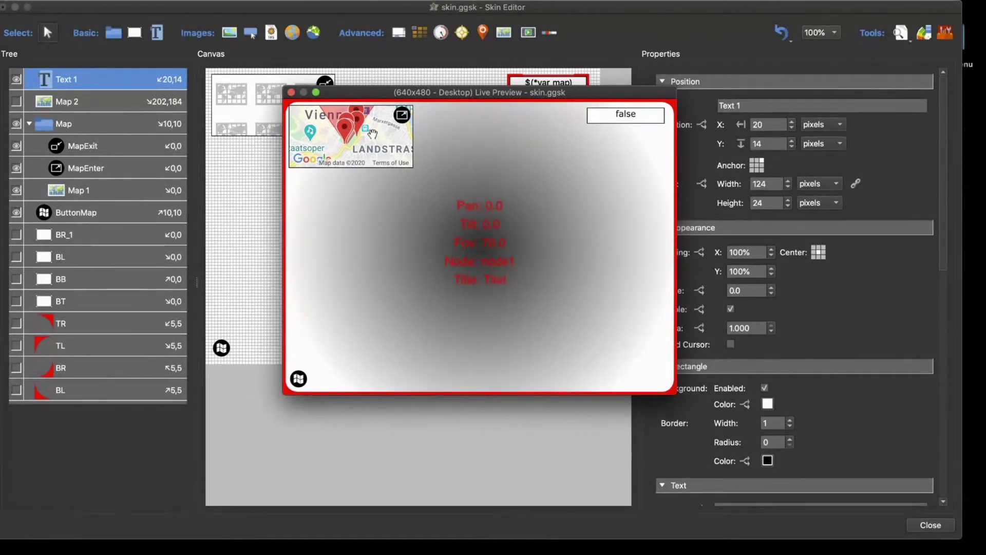
pyautogui.moveTo(341, 97); pyautogui.dragTo(358, 115)
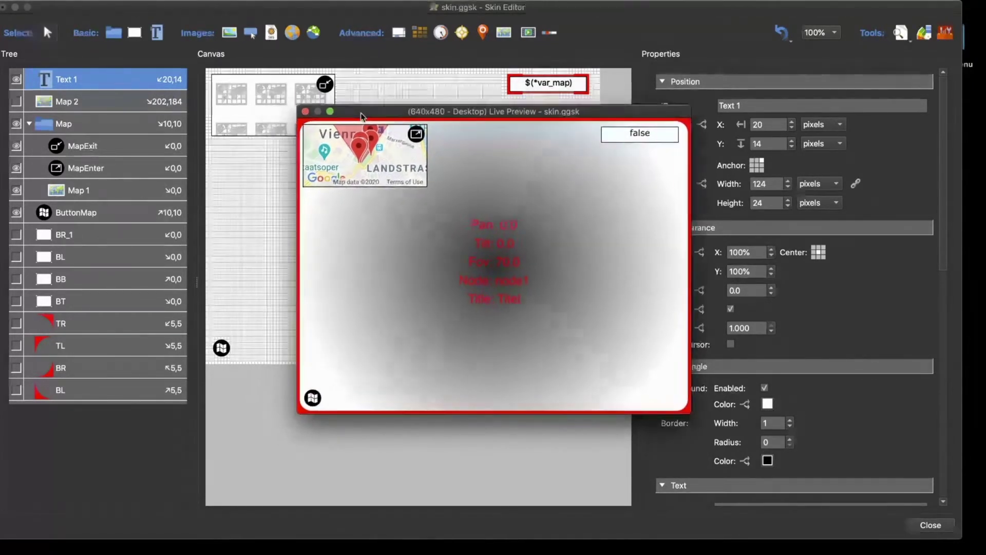
pyautogui.click(308, 111)
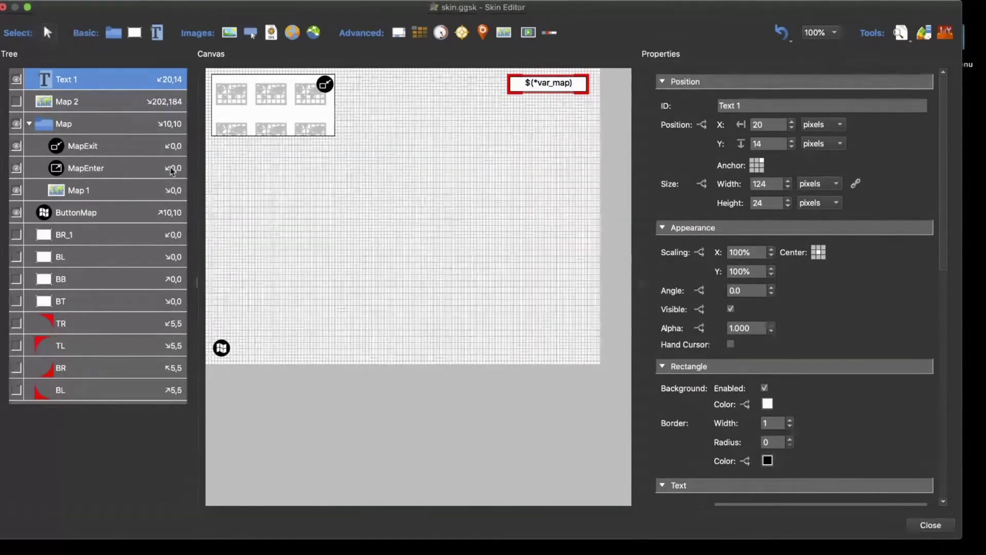
# Set the width and height of the Map 1 element inside the Map container to 100 percent
pyautogui.click(87, 122)
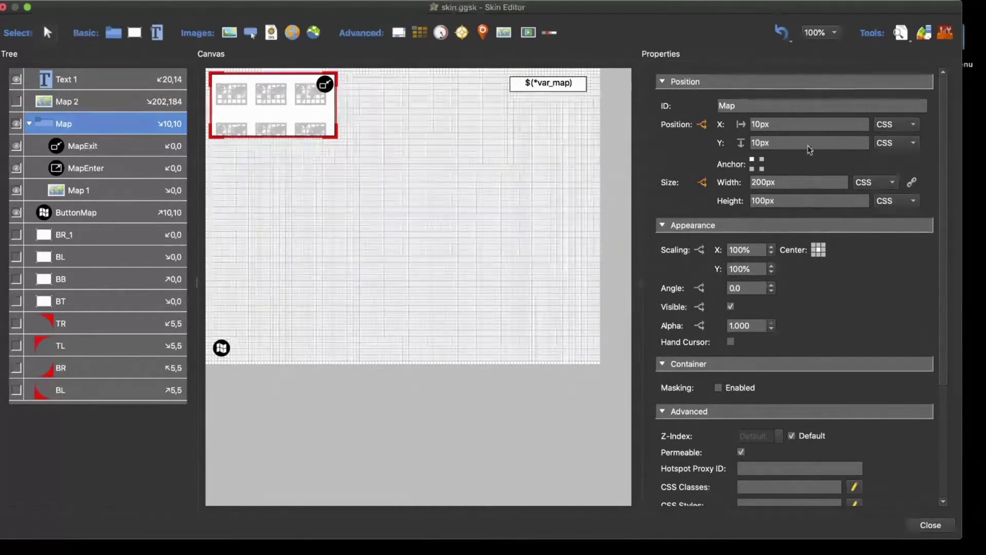
pyautogui.click(77, 191)
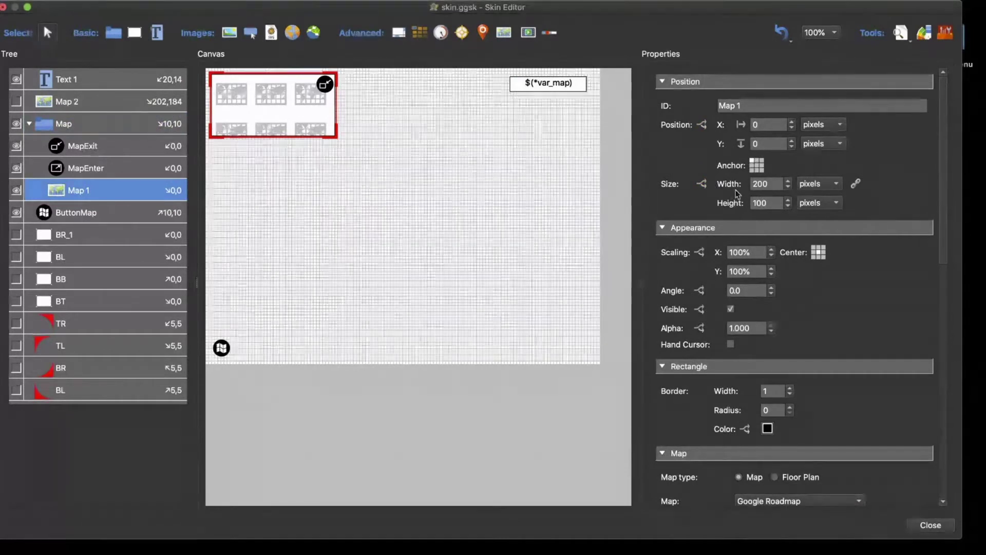
pyautogui.click(821, 185)
pyautogui.click(822, 198)
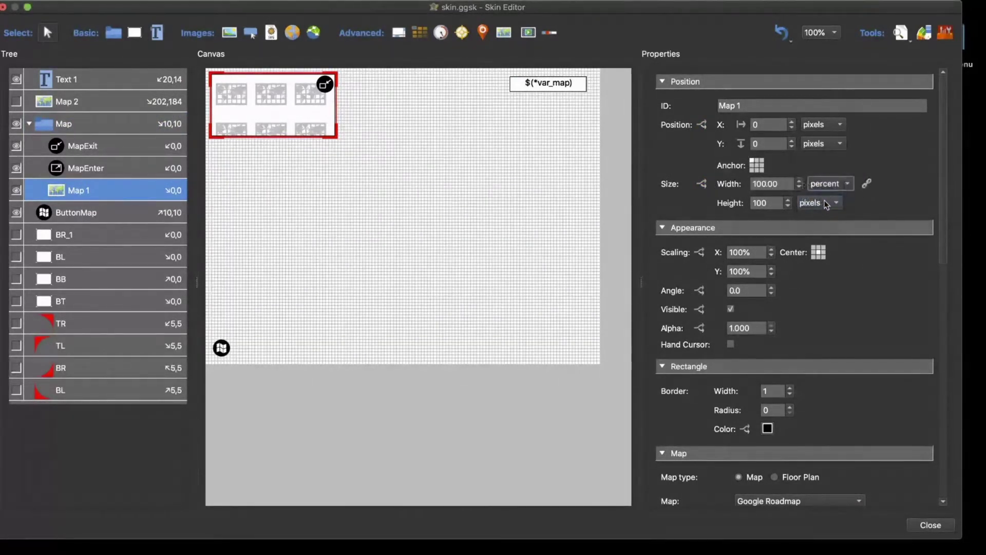
pyautogui.click(820, 202)
pyautogui.click(826, 215)
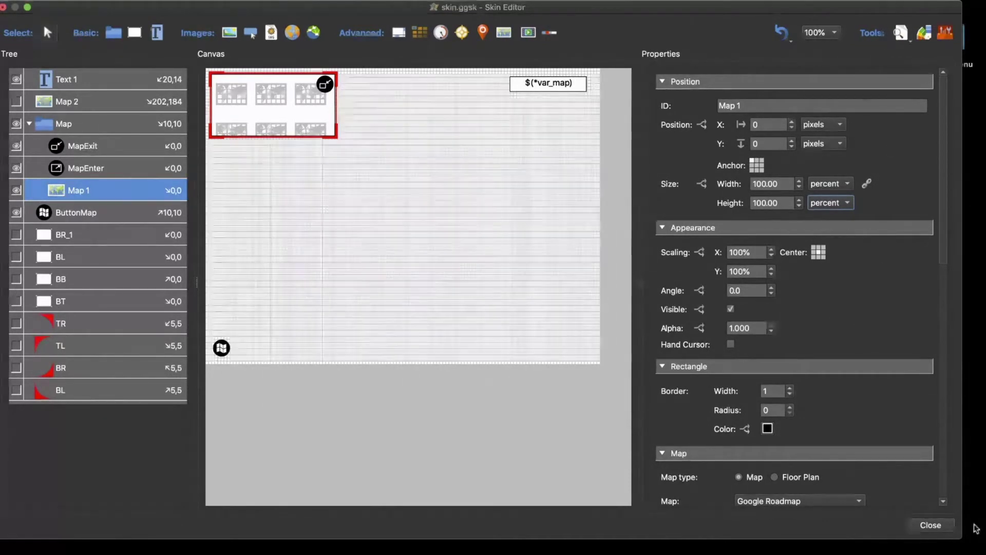
# Leave the skin editor, bring back the Map and Menu.p2vr project window, and regenerate the output, overwriting pano.xml
pyautogui.press('super+q')
pyautogui.click(565, 268)
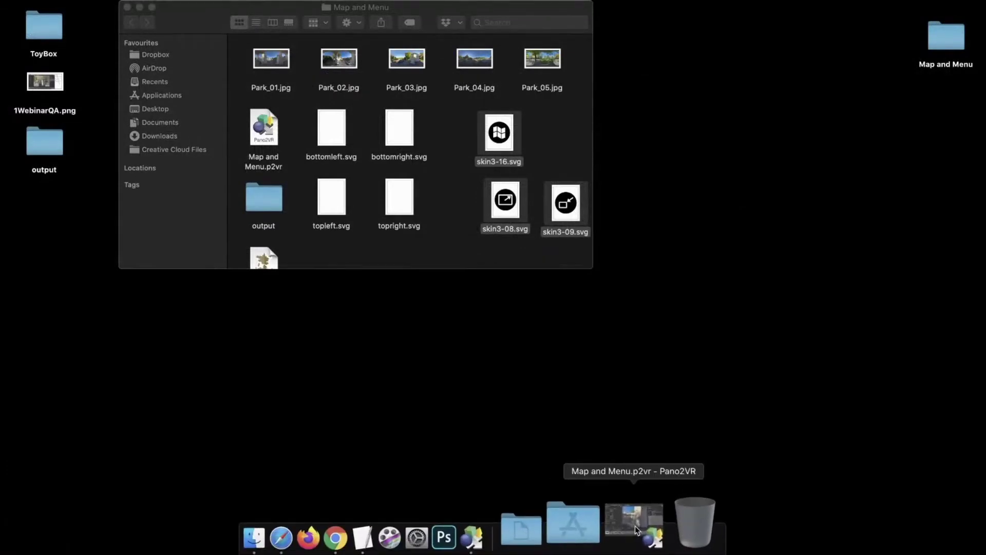
pyautogui.click(629, 523)
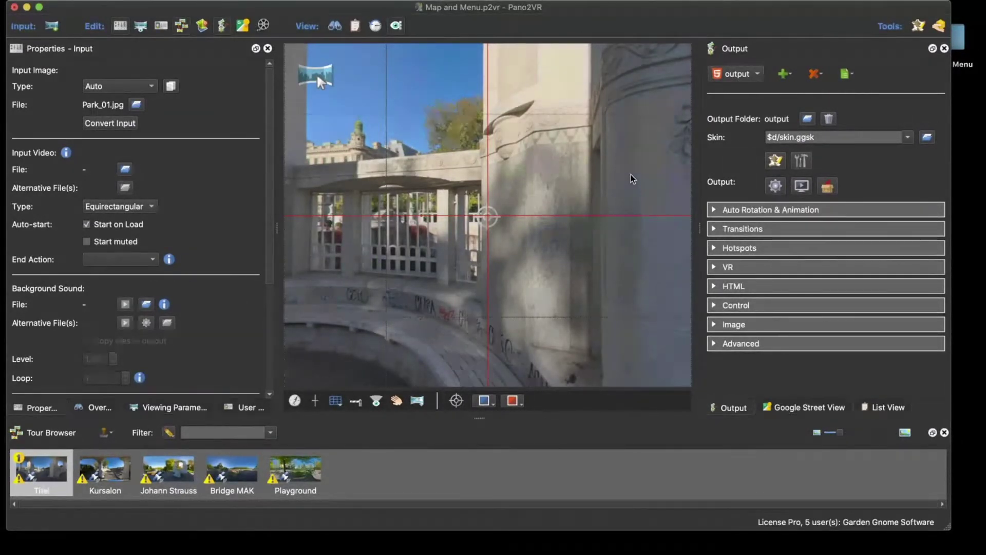
pyautogui.press('super+g')
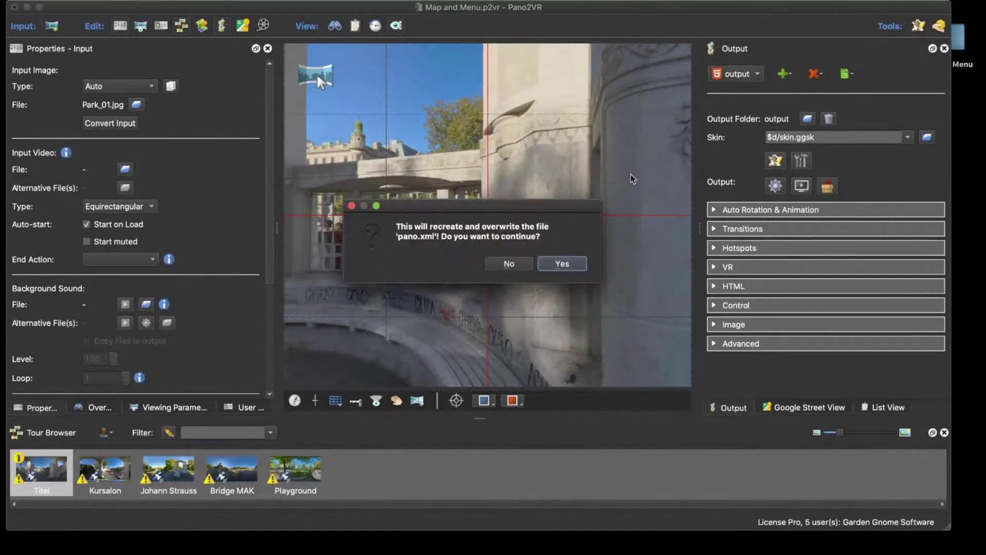
pyautogui.press('Return')
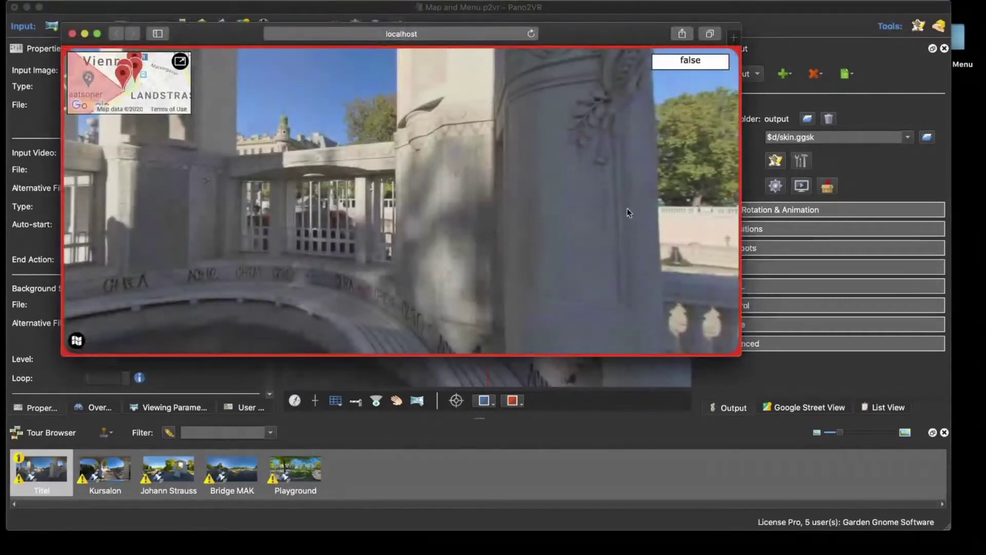
# Test the generated tour in the browser by enlarging and shrinking the map at different window sizes
pyautogui.moveTo(743, 356); pyautogui.dragTo(864, 430)
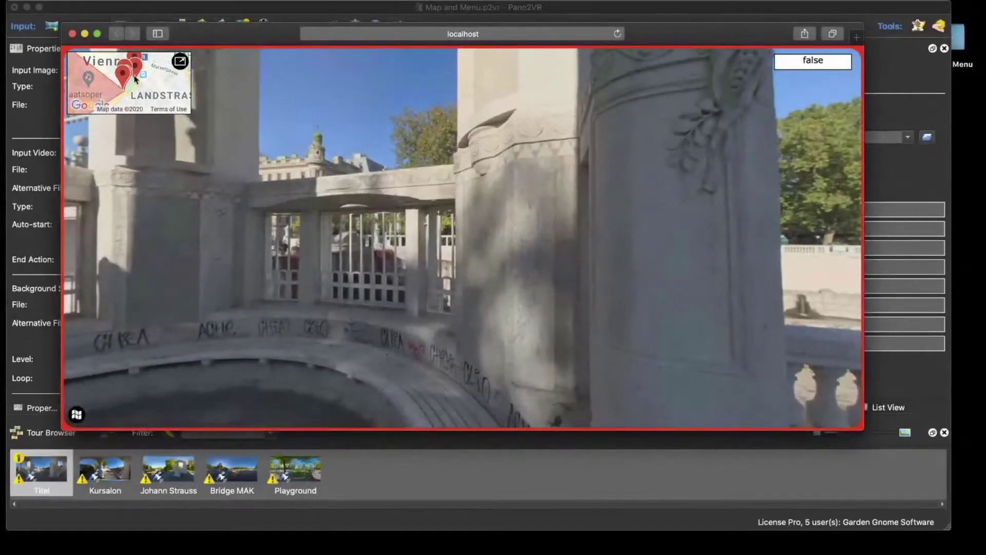
pyautogui.click(181, 62)
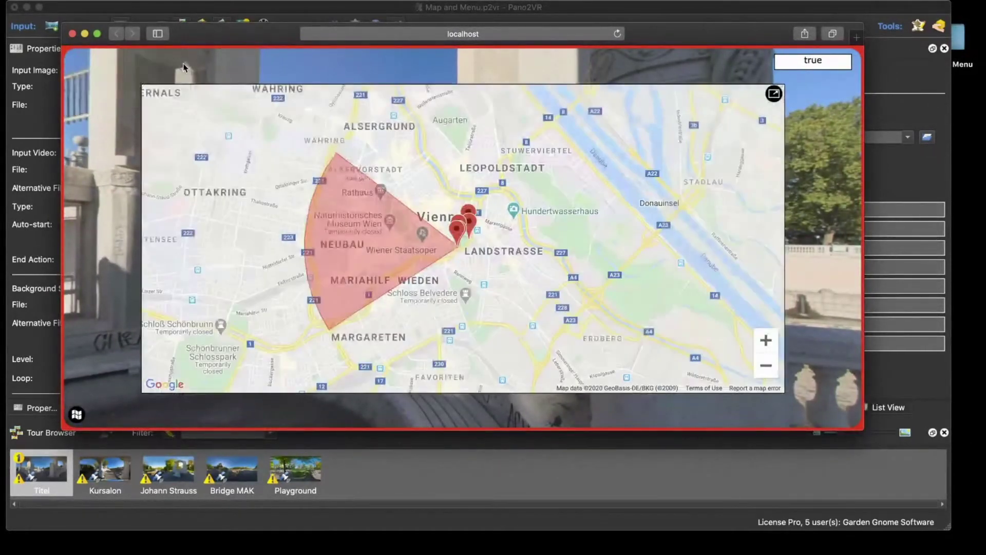
pyautogui.click(774, 94)
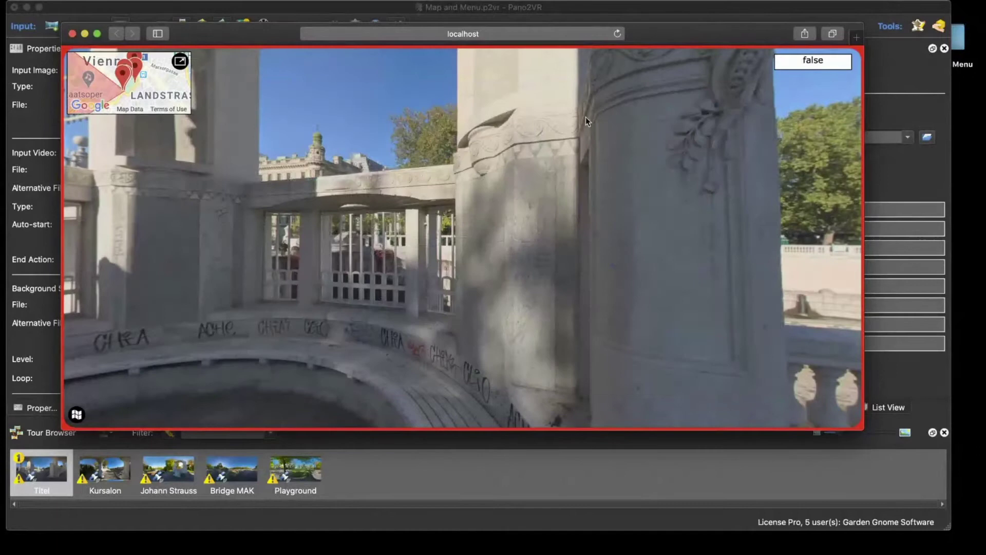
pyautogui.moveTo(861, 425); pyautogui.dragTo(815, 420)
pyautogui.click(180, 61)
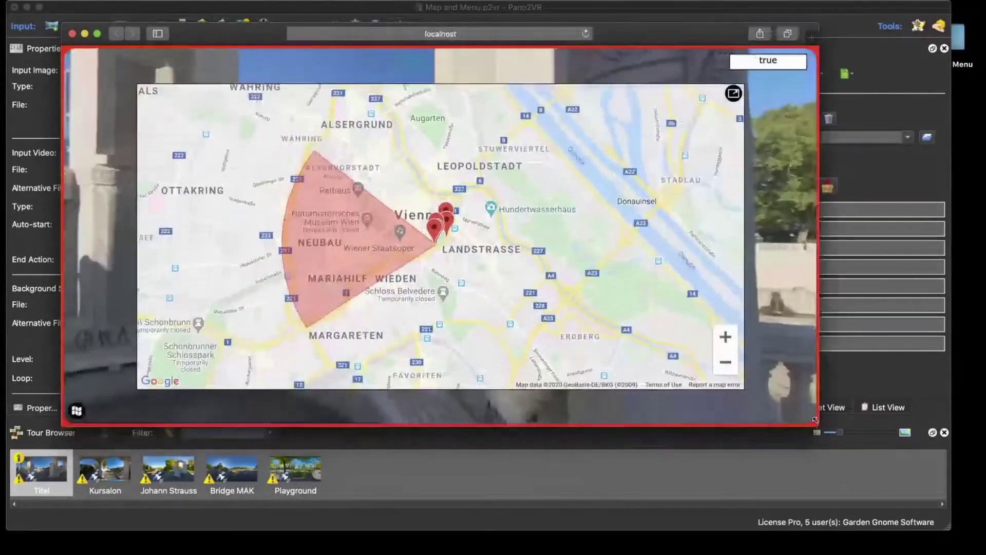
# Shrink the map in the browser, close the tour test, and reopen the skin for editing
pyautogui.click(733, 94)
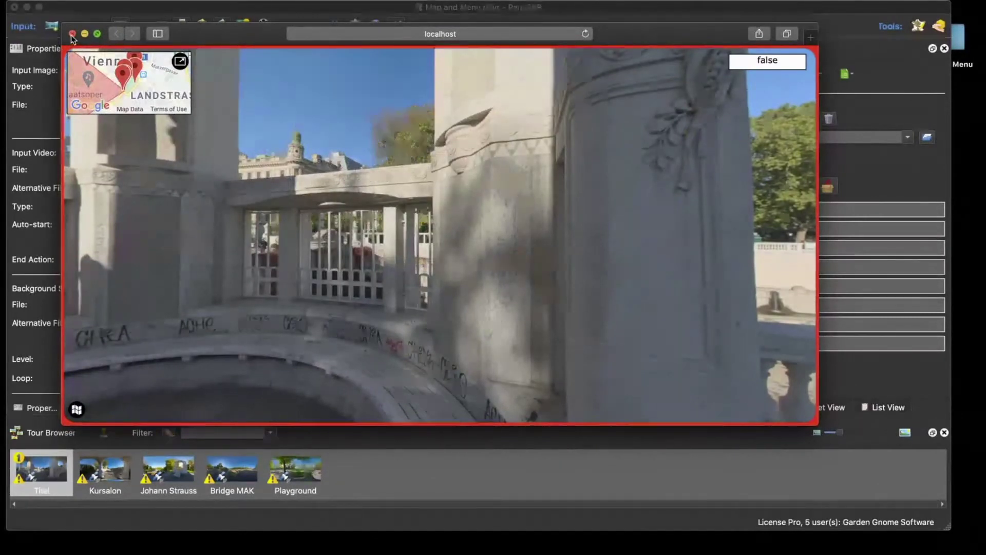
pyautogui.click(73, 34)
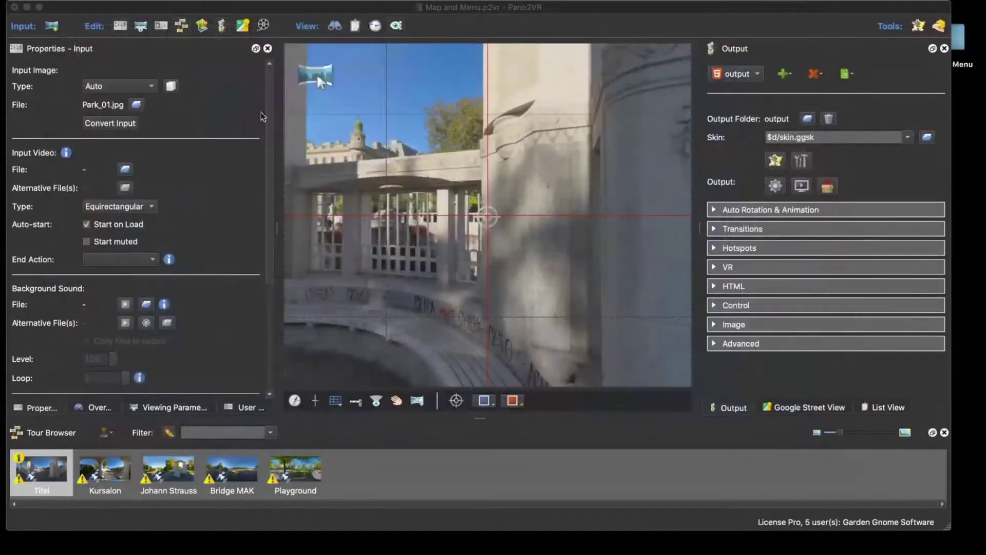
pyautogui.click(776, 161)
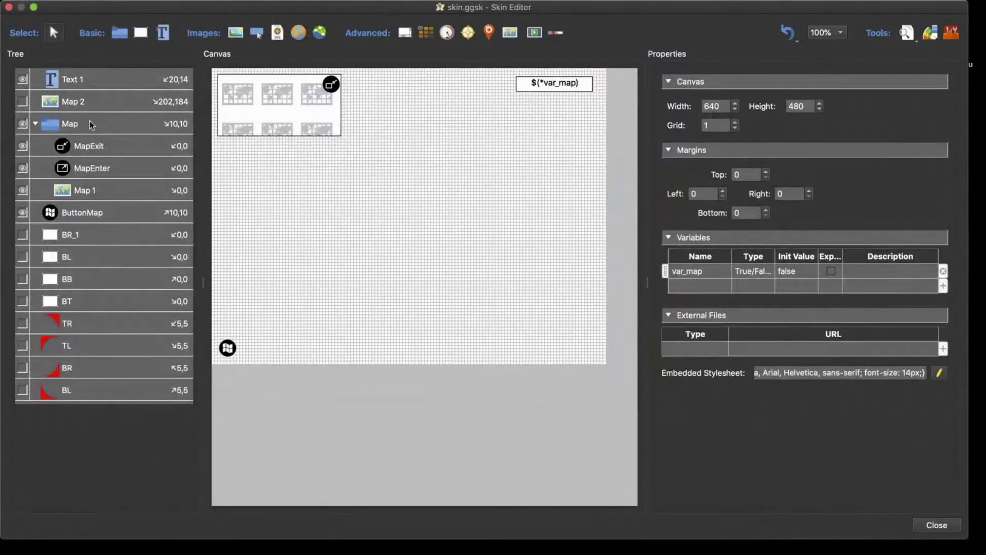
# Enable a 1-second transition on both the position and size logic blocks of the Map container
pyautogui.click(90, 121)
pyautogui.click(710, 124)
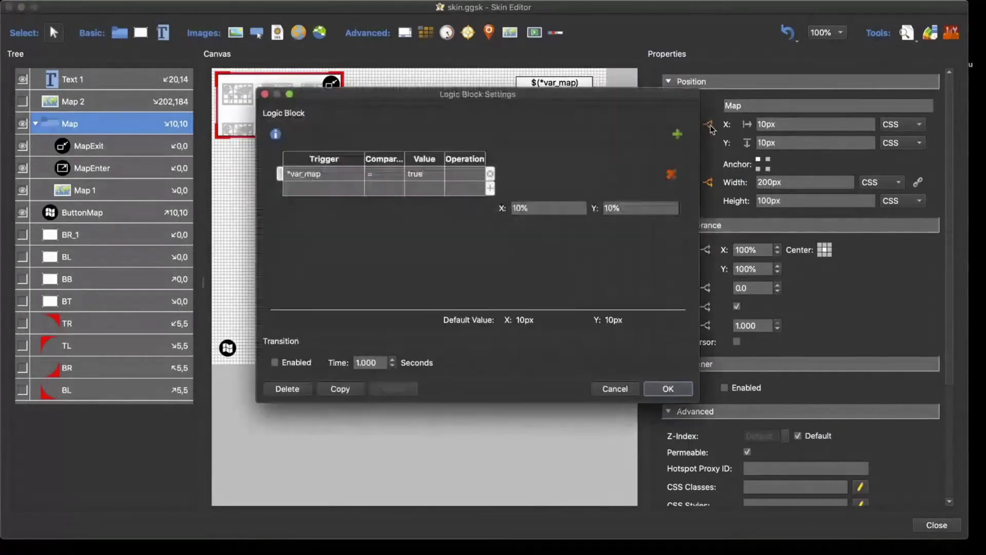
pyautogui.click(274, 362)
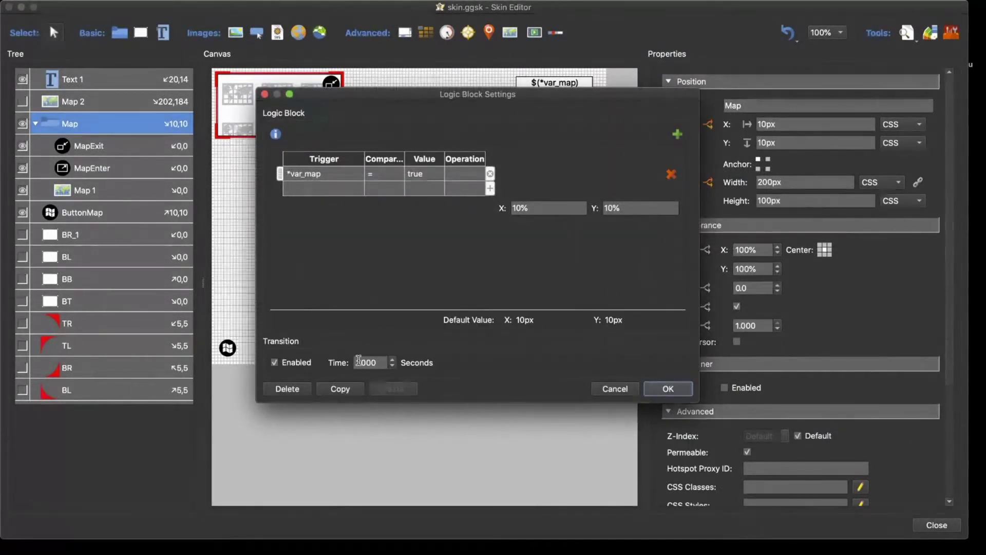
pyautogui.click(663, 390)
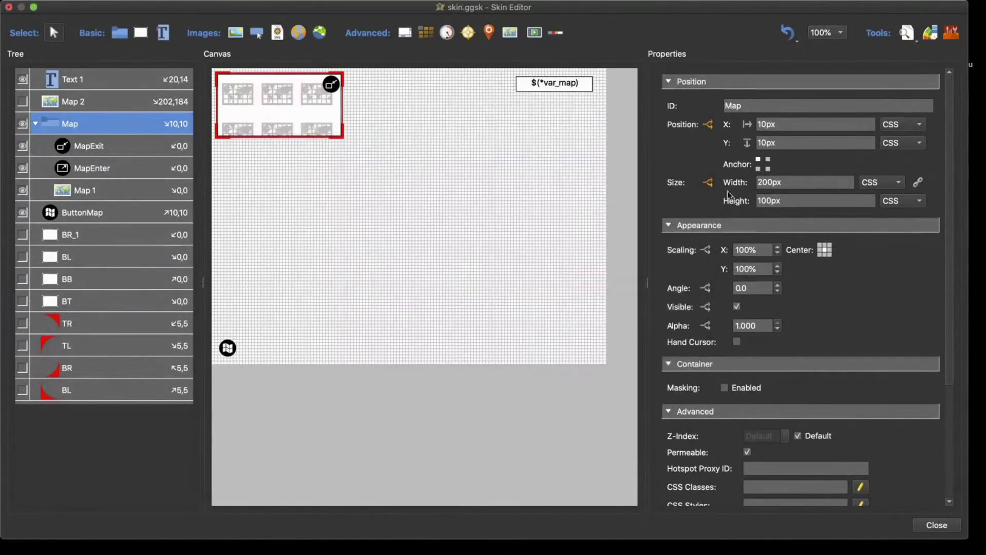
pyautogui.click(708, 182)
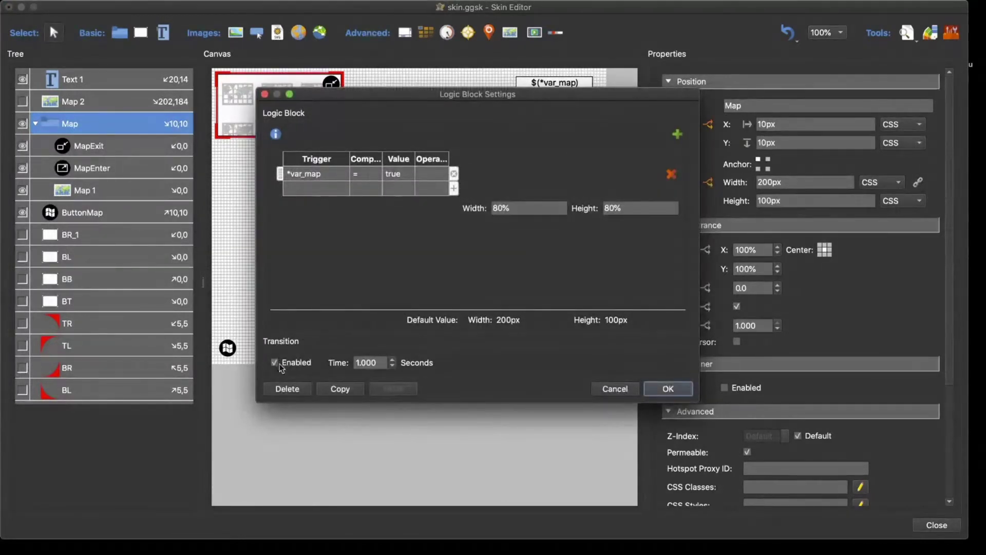
pyautogui.click(669, 389)
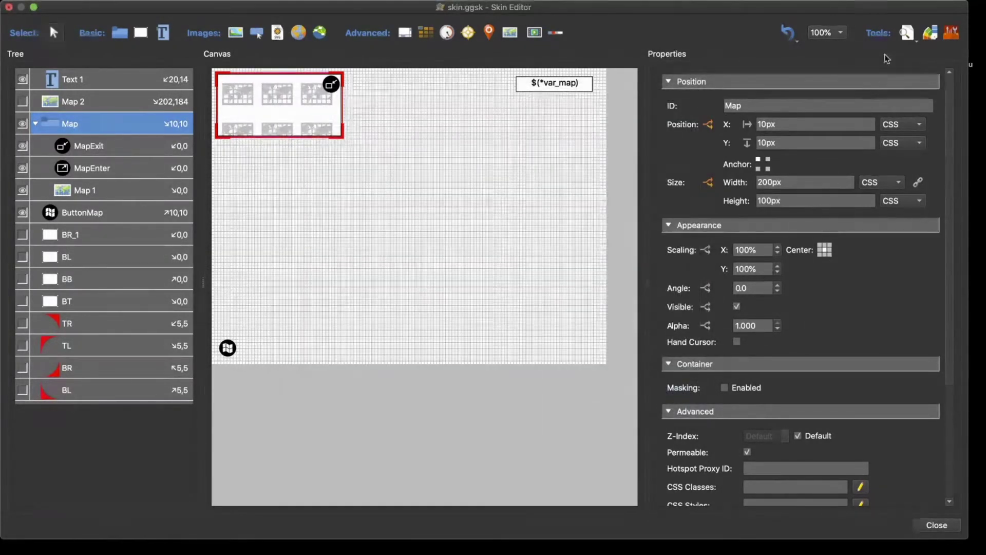
# Open the live preview, widen its window, test the animated enlarging and shrinking of the map, and close the preview
pyautogui.click(908, 32)
pyautogui.moveTo(501, 109); pyautogui.dragTo(350, 74)
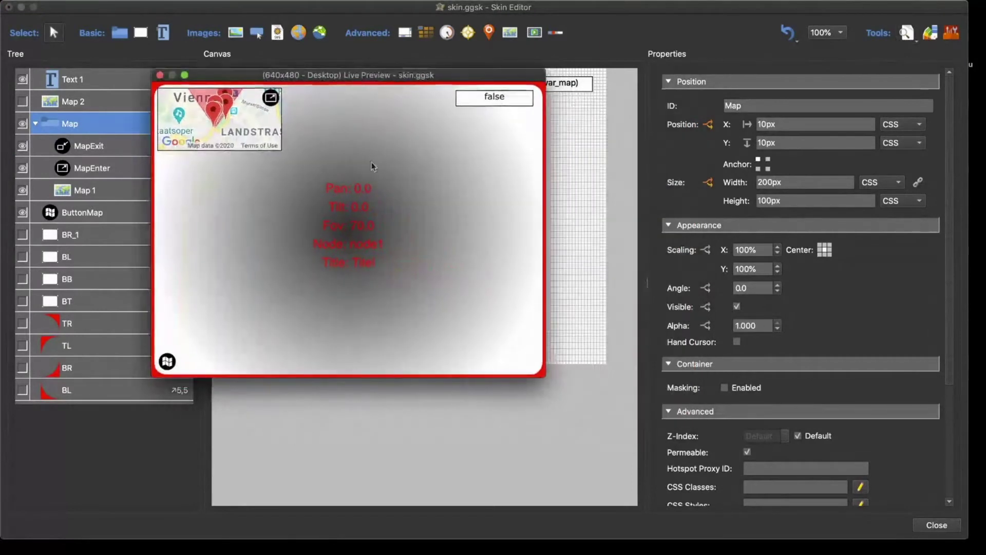
pyautogui.moveTo(539, 379); pyautogui.dragTo(743, 460)
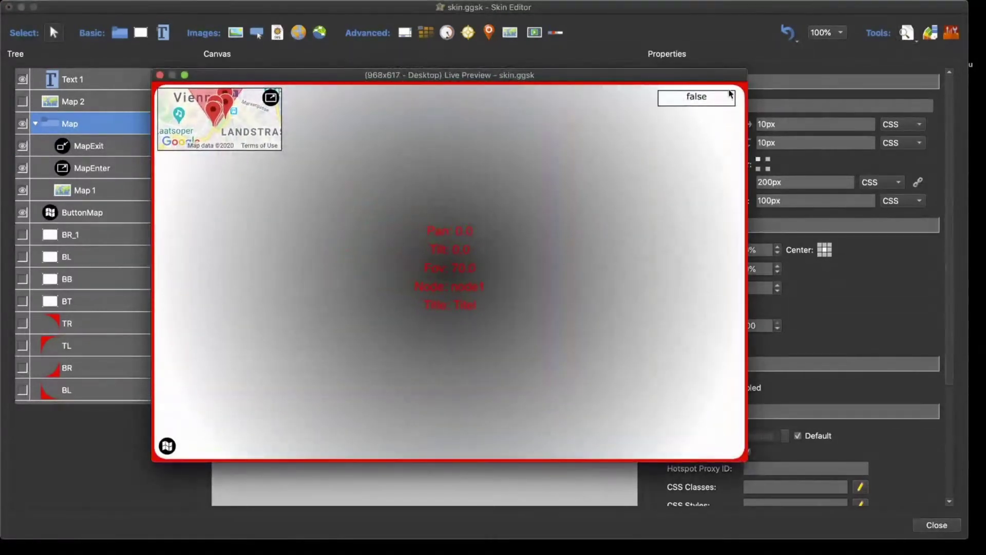
pyautogui.click(271, 97)
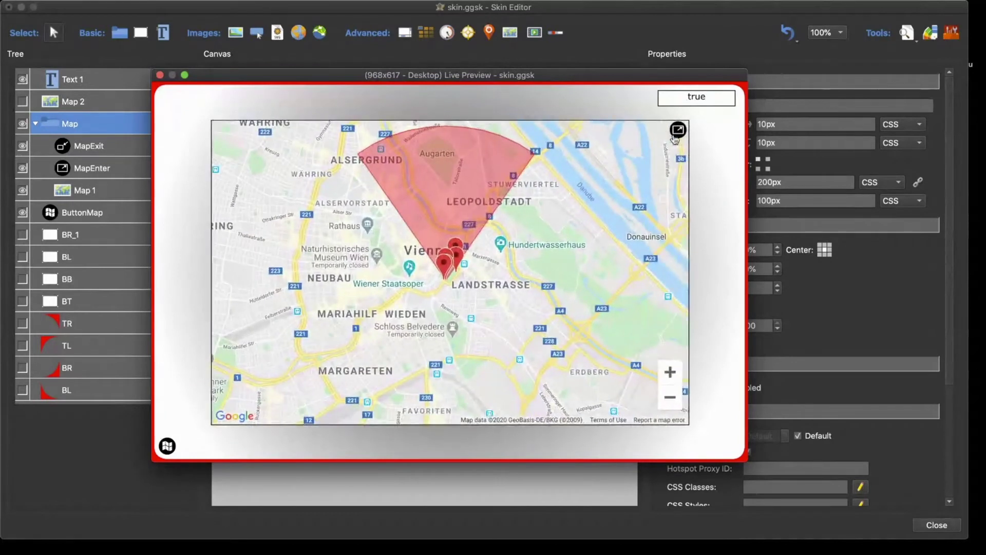
pyautogui.click(673, 132)
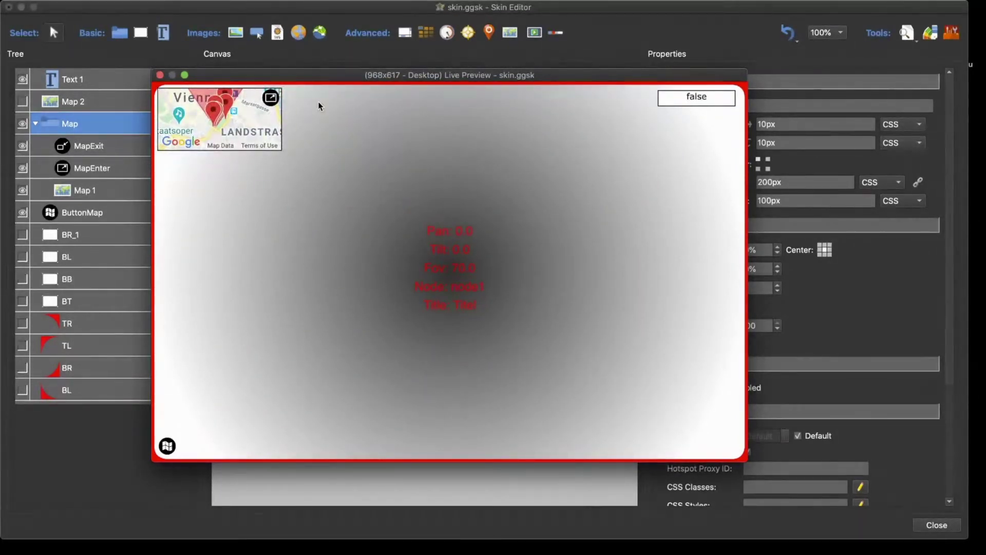
pyautogui.click(160, 75)
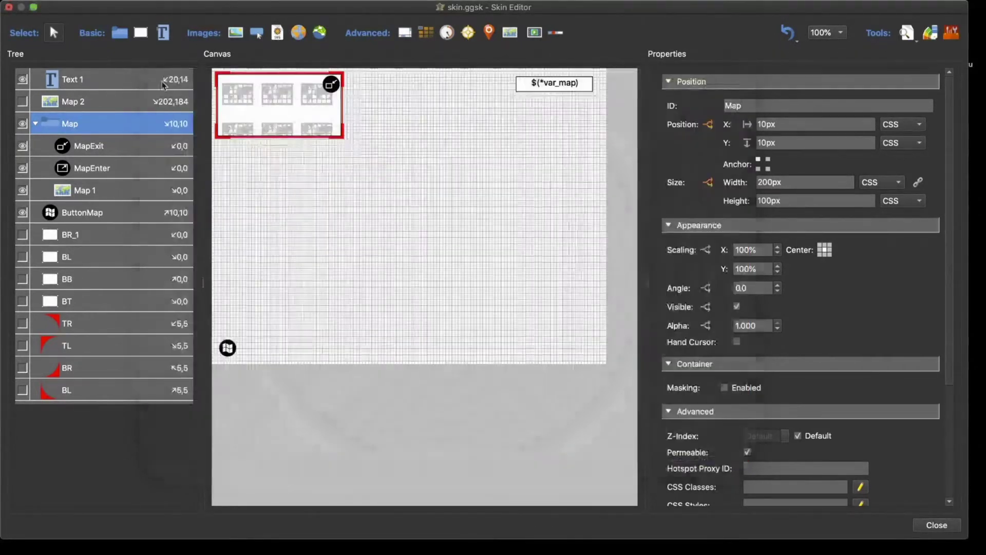
# Retarget ButtonMap's Mouse Click action, Toggle Element Alpha, to the Map container
pyautogui.click(86, 215)
pyautogui.scroll(-5, 850, 337)
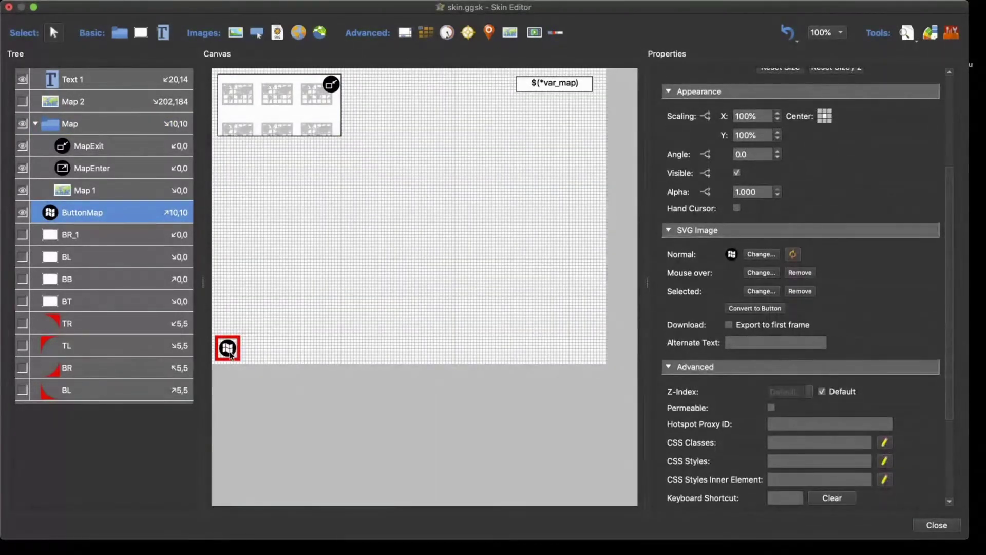
pyautogui.scroll(-4, 808, 346)
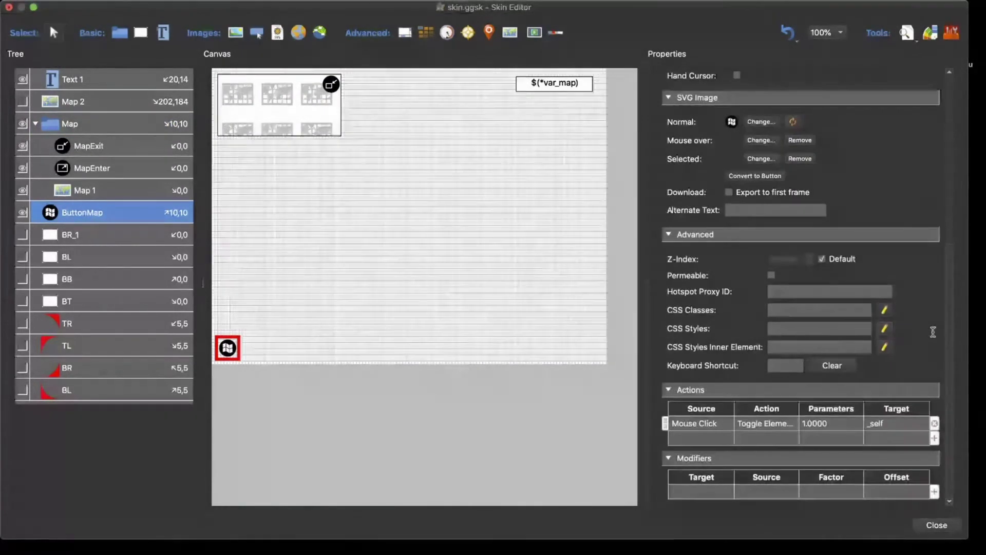
pyautogui.doubleClick(699, 424)
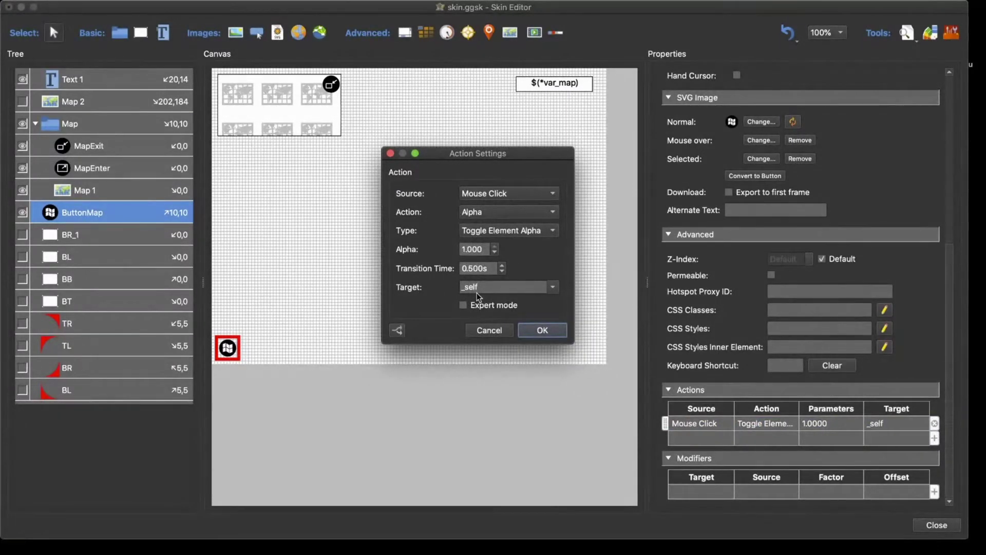
pyautogui.click(554, 287)
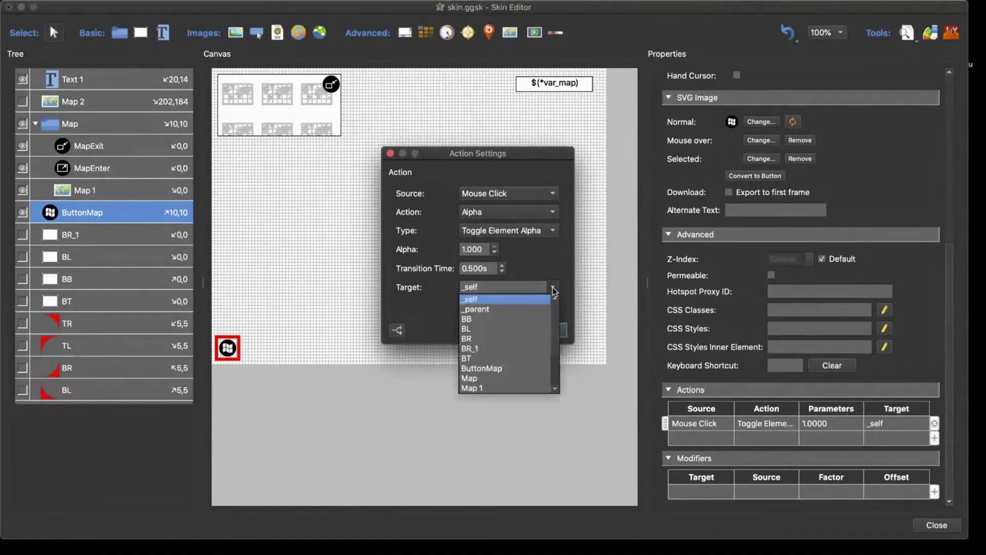
pyautogui.click(510, 377)
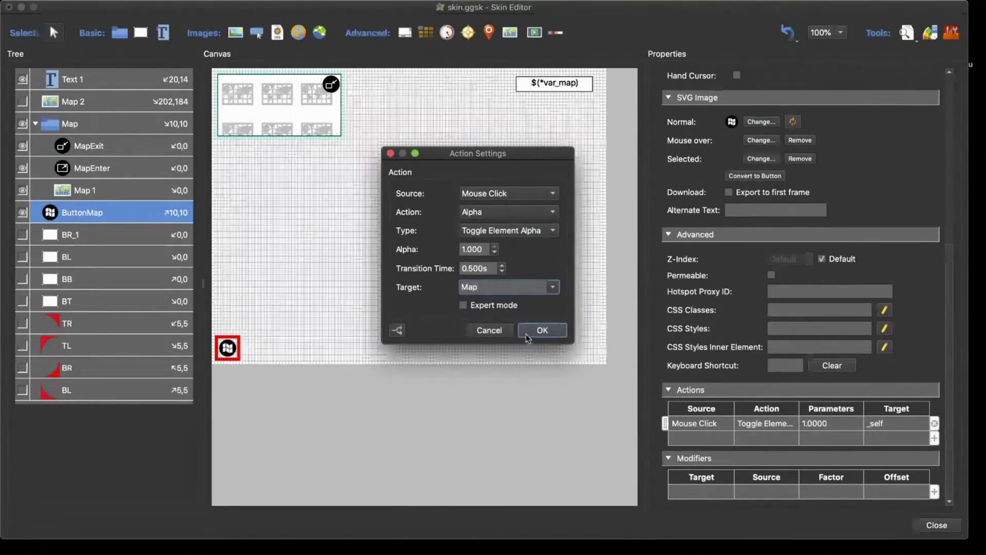
pyautogui.click(536, 332)
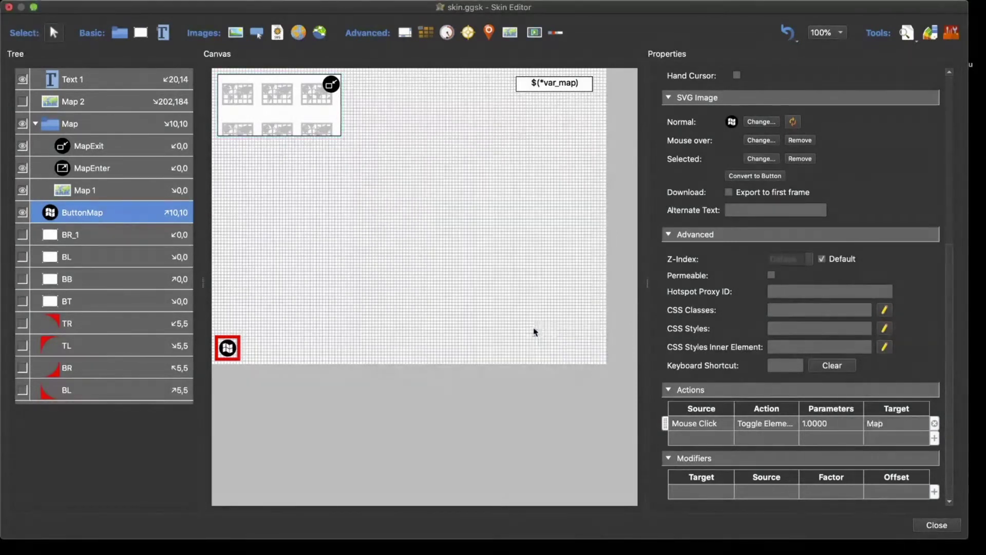
# Set the Map container's alpha to 0 so the map starts hidden
pyautogui.click(76, 124)
pyautogui.scroll(-3, 848, 269)
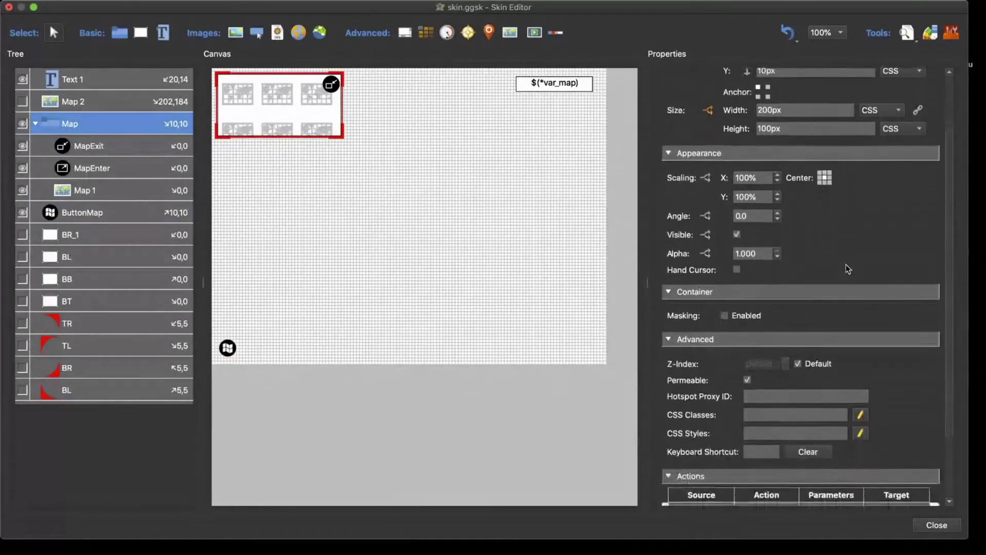
pyautogui.moveTo(764, 252); pyautogui.dragTo(719, 252)
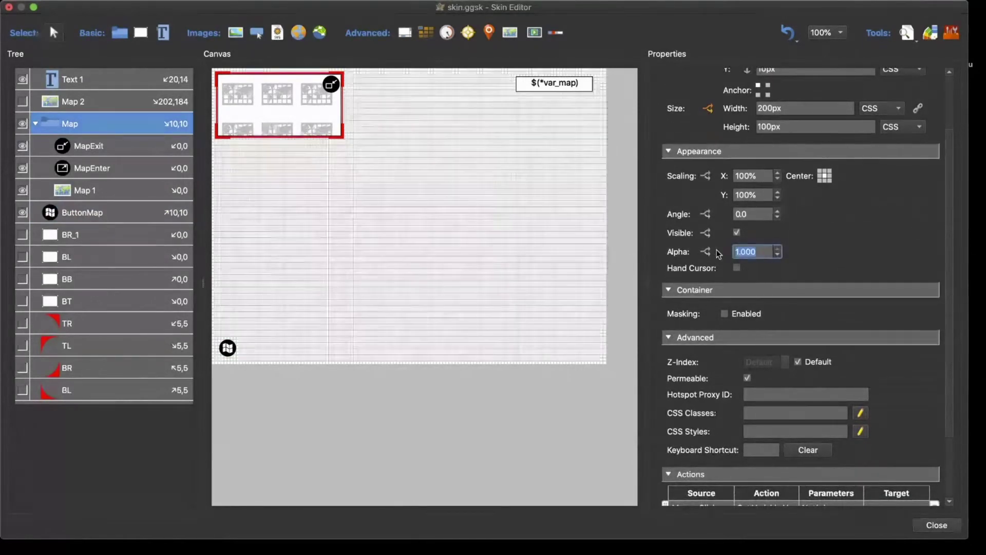
pyautogui.write('0')
# Open the live preview and test toggling the map with ButtonMap at both its small and enlarged sizes
pyautogui.click(906, 33)
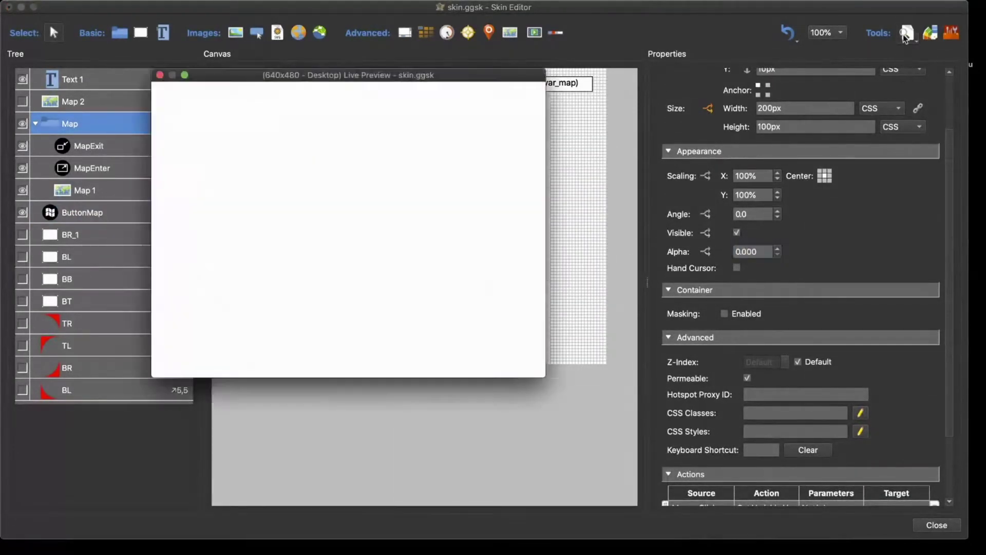
pyautogui.click(166, 361)
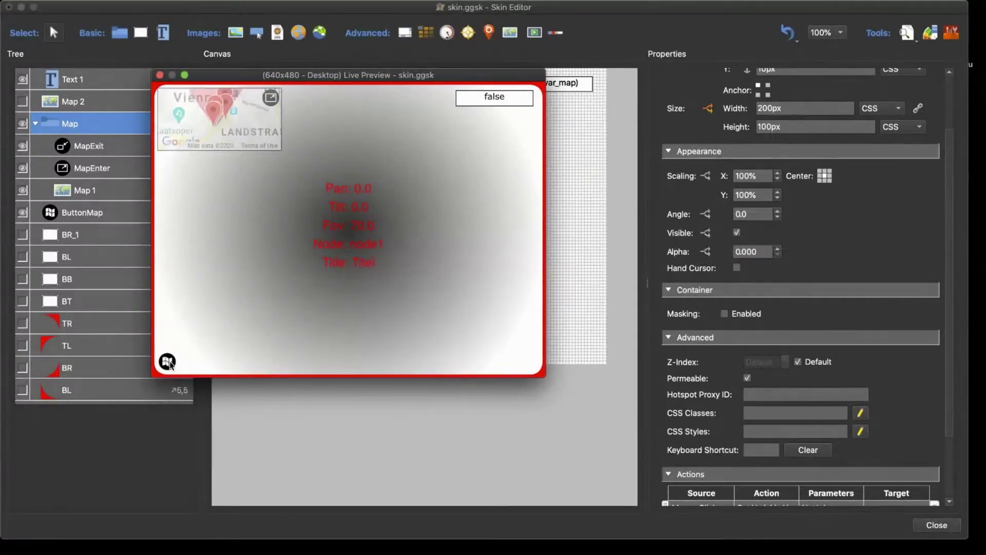
pyautogui.click(166, 361)
pyautogui.click(166, 361)
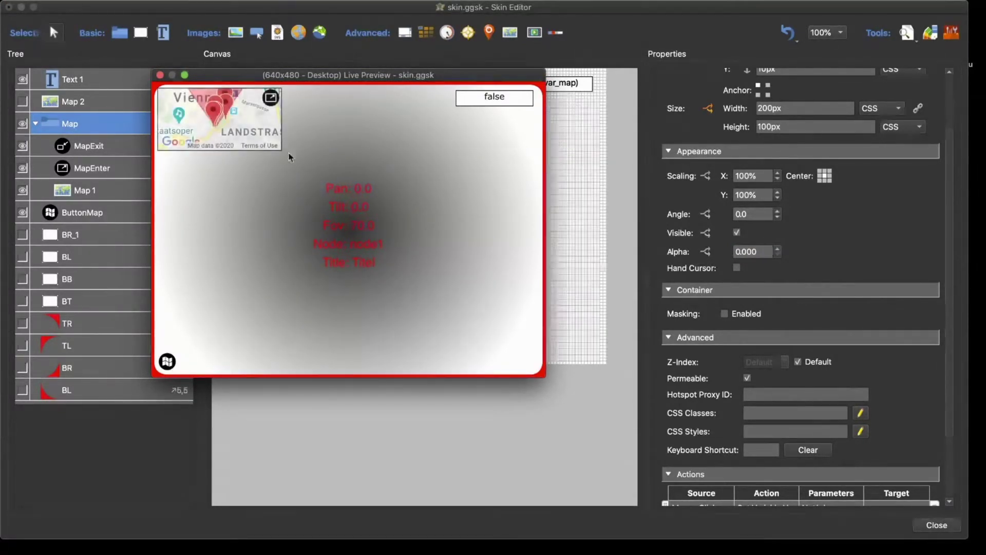
pyautogui.click(272, 98)
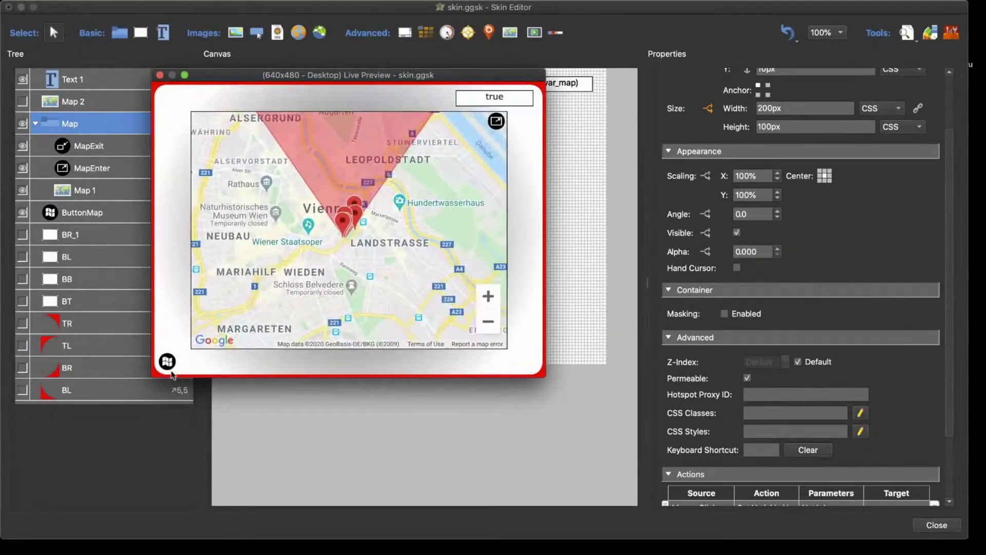
pyautogui.click(167, 361)
pyautogui.click(167, 362)
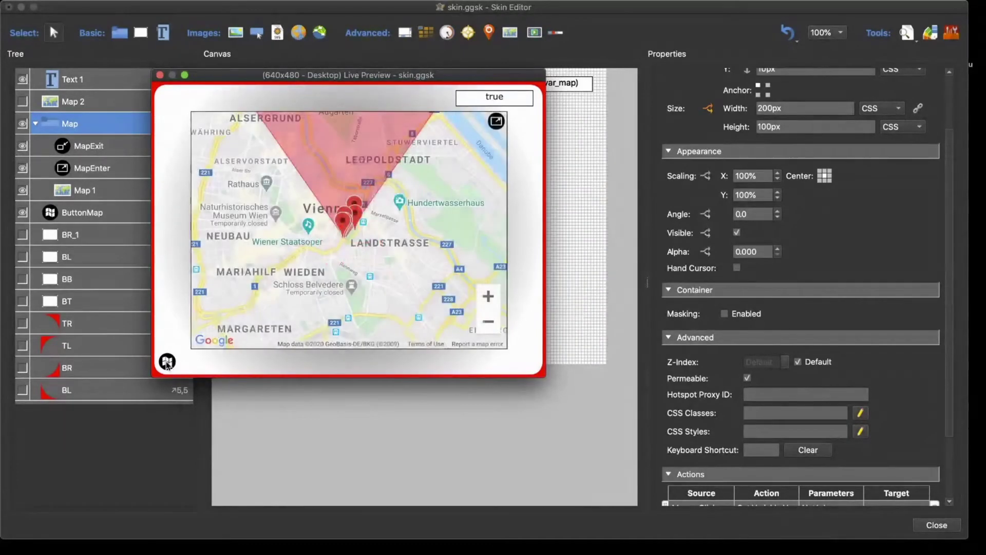
# Hide and show the enlarged map in the resized preview while checking the var_map text, shrink it, and close the preview
pyautogui.moveTo(542, 372); pyautogui.dragTo(533, 349)
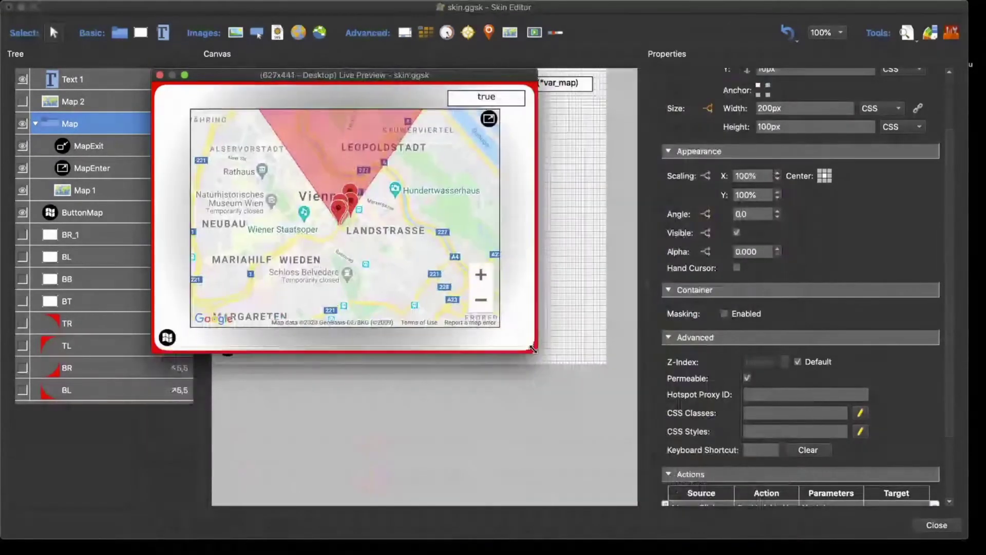
pyautogui.click(167, 337)
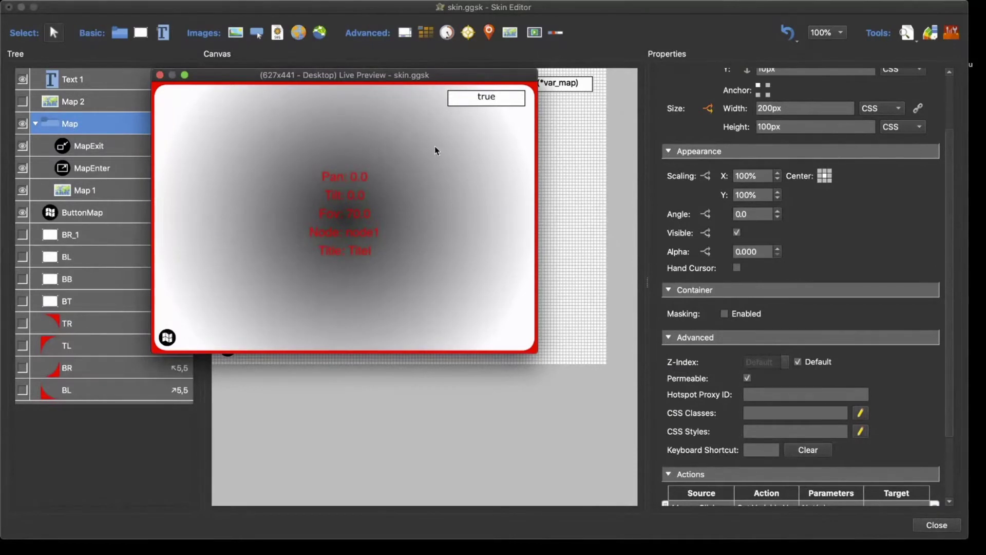
pyautogui.moveTo(450, 77); pyautogui.dragTo(526, 113)
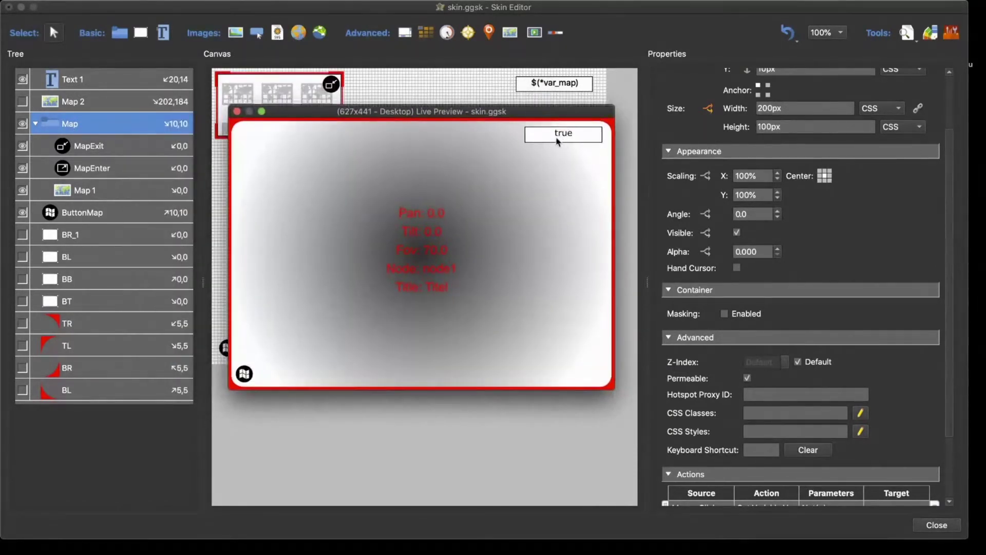
pyautogui.click(245, 375)
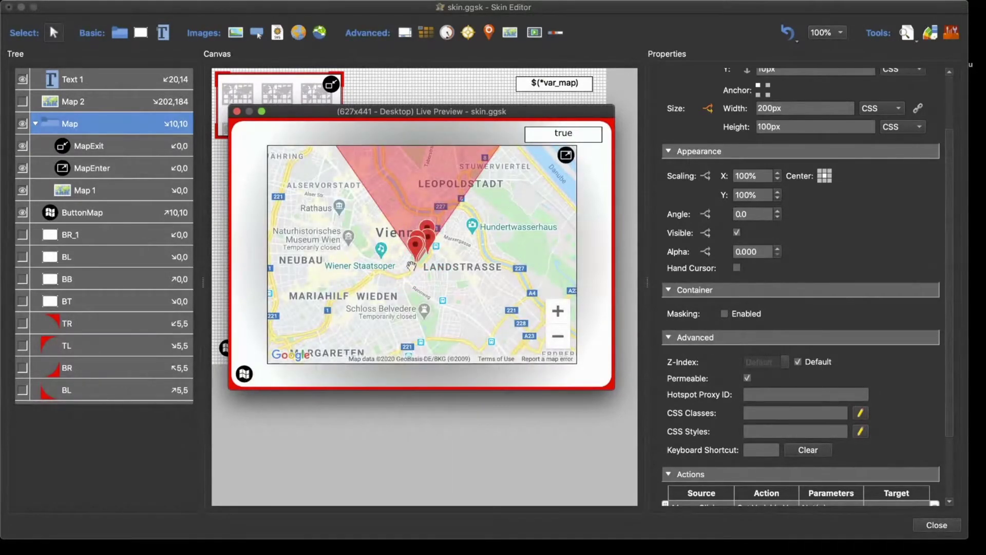
pyautogui.click(245, 375)
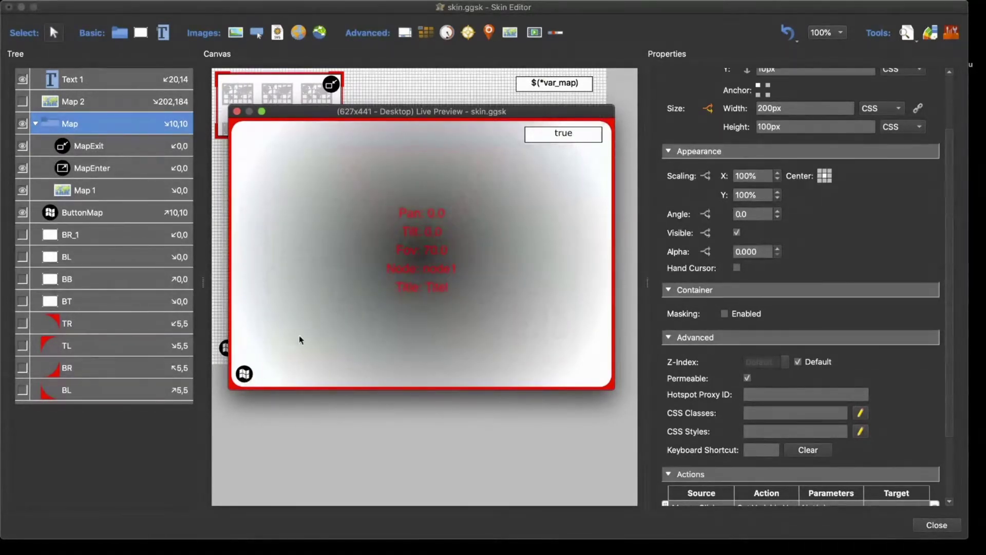
pyautogui.click(246, 373)
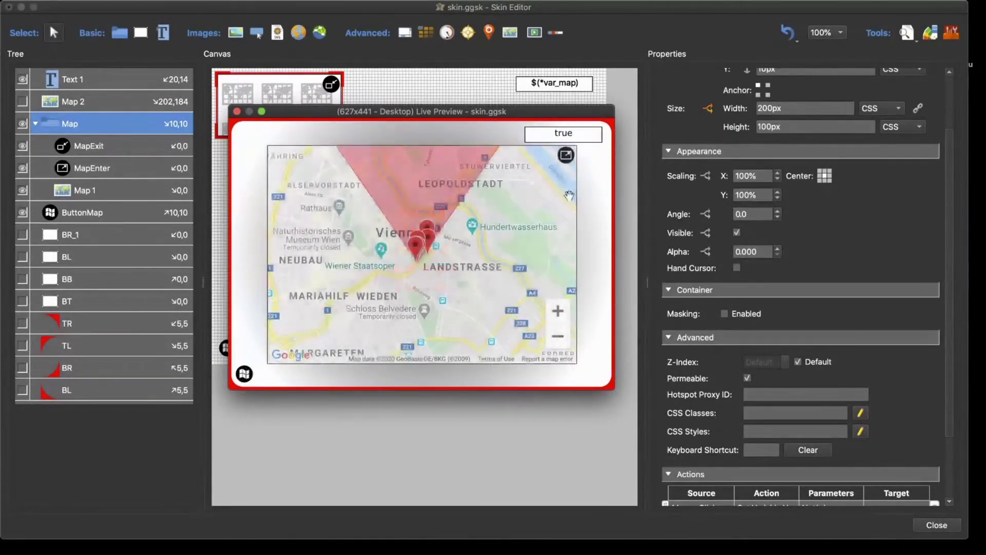
pyautogui.click(566, 155)
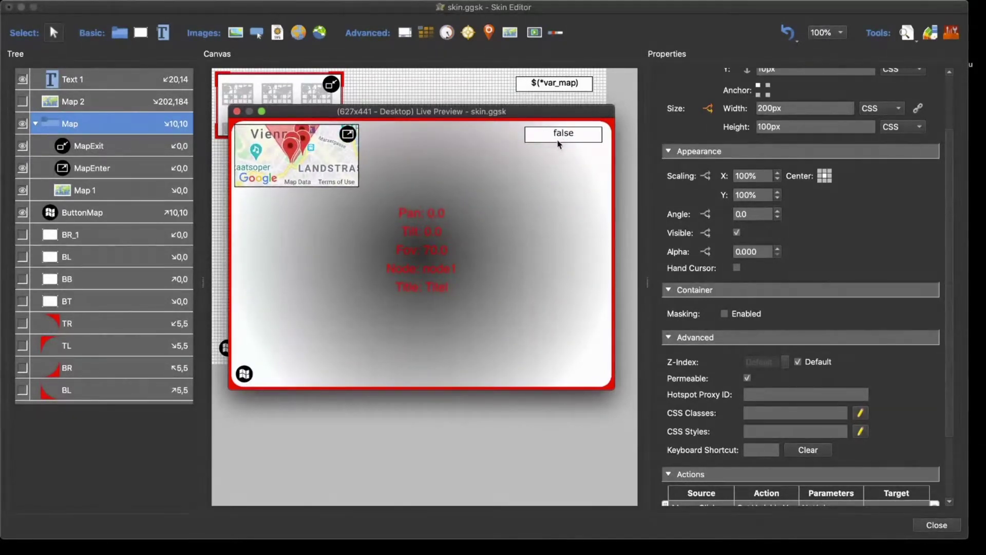
pyautogui.click(237, 112)
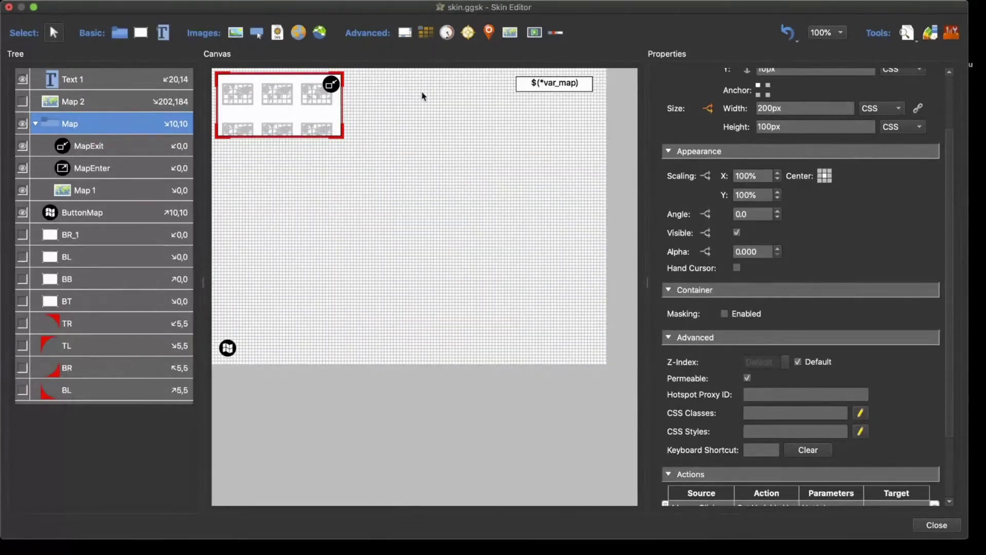
# Delete the Text 1 element that displays var_map and check the skin in an enlarged live preview
pyautogui.click(92, 82)
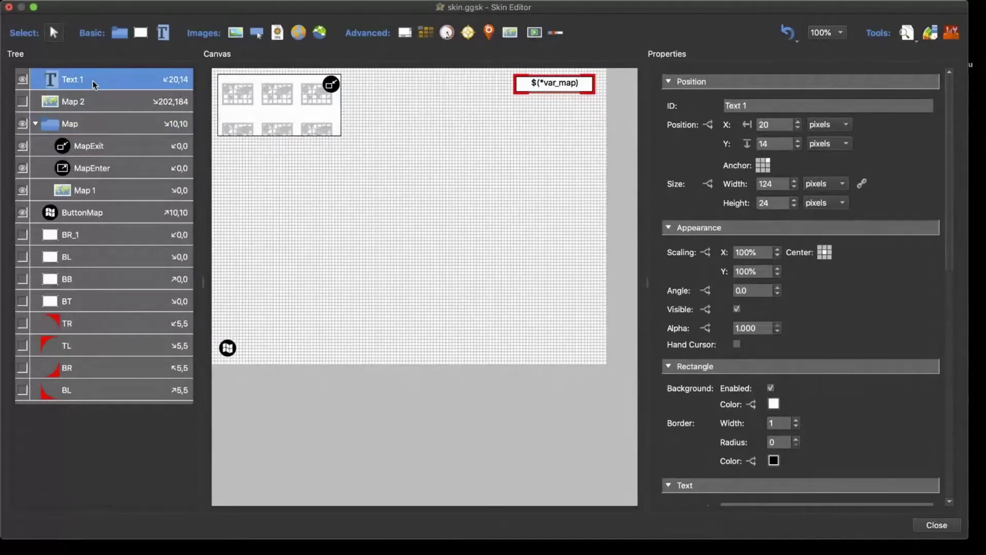
pyautogui.press('Delete')
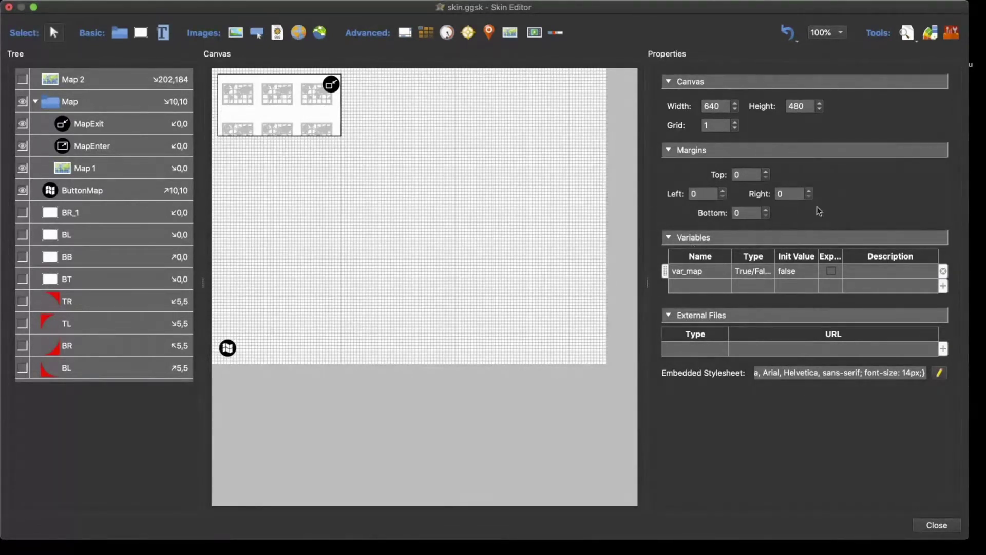
pyautogui.click(908, 33)
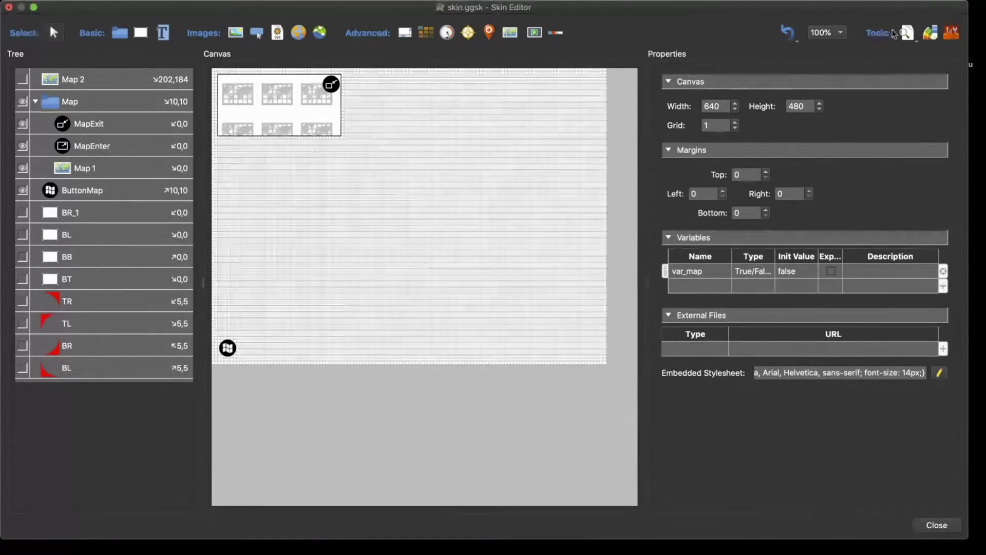
pyautogui.moveTo(298, 112); pyautogui.dragTo(243, 43)
pyautogui.moveTo(566, 344); pyautogui.dragTo(782, 456)
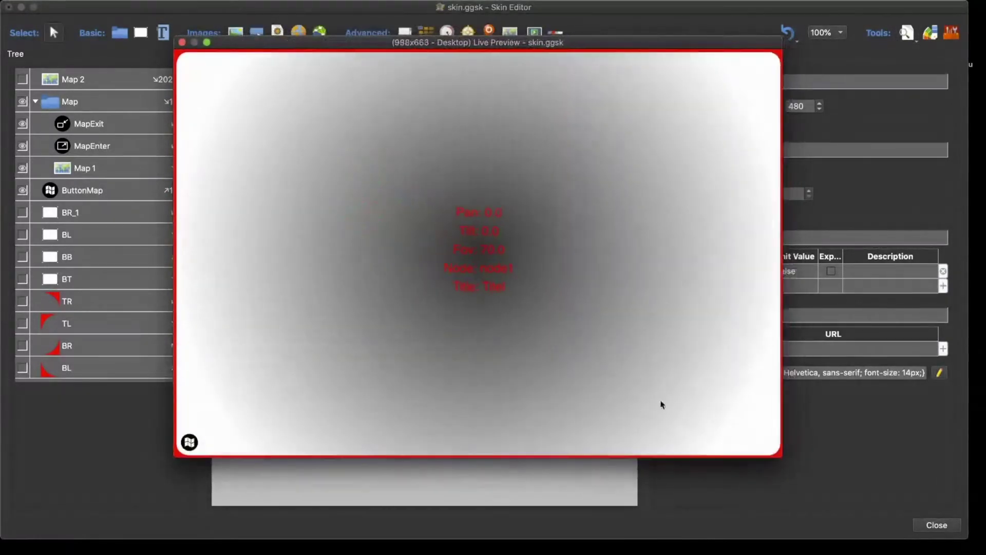
pyautogui.click(183, 48)
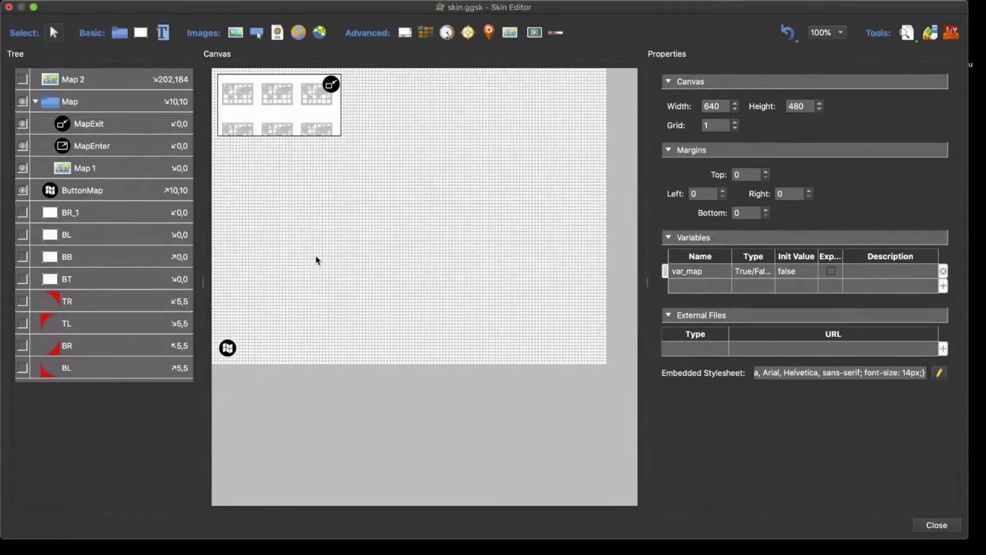
# Open the logic block for MapExit's Visible property and start adding a trigger condition
pyautogui.click(97, 126)
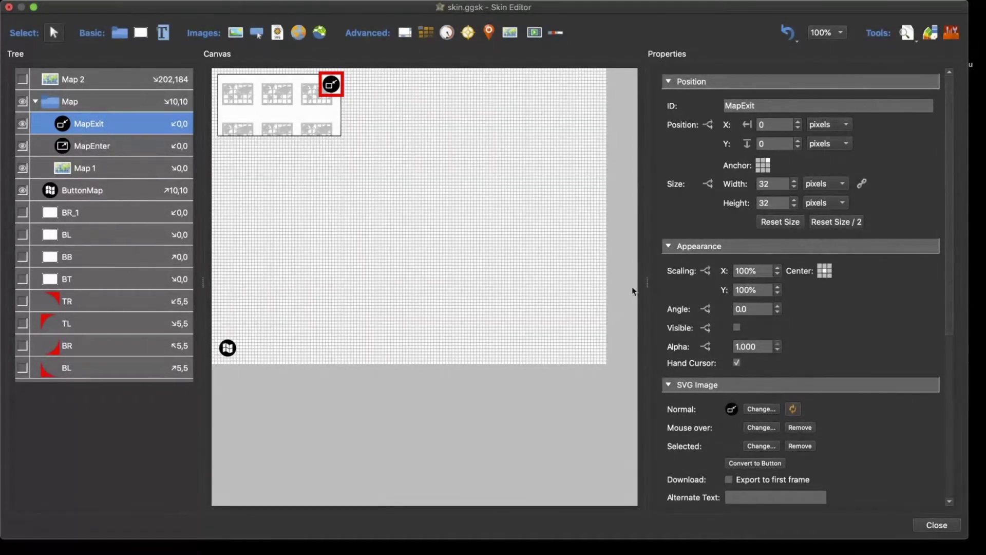
pyautogui.scroll(-3, 828, 331)
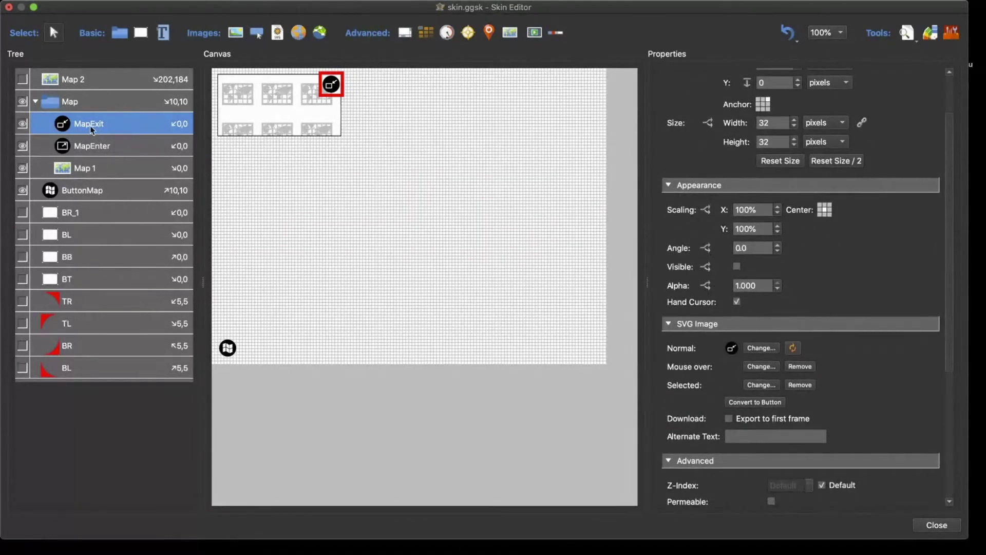
pyautogui.click(707, 268)
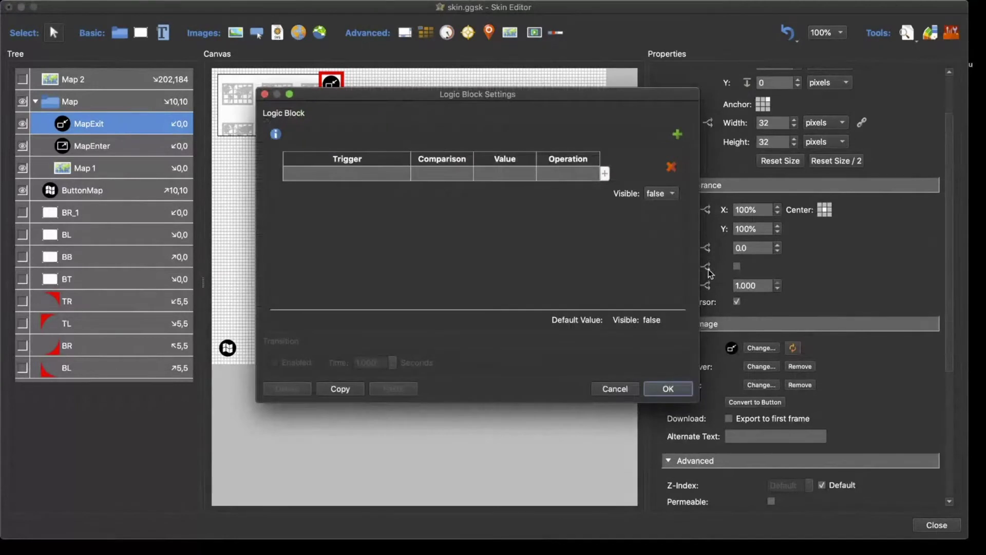
pyautogui.click(359, 174)
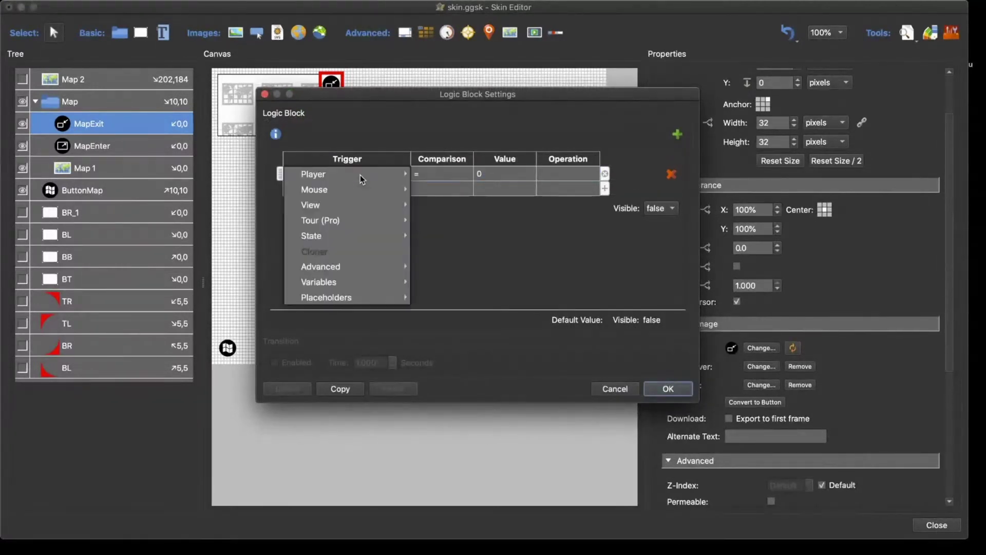
# Set MapExit's visibility logic so that Visible is true when the variable var_map equals true
pyautogui.moveTo(366, 278)
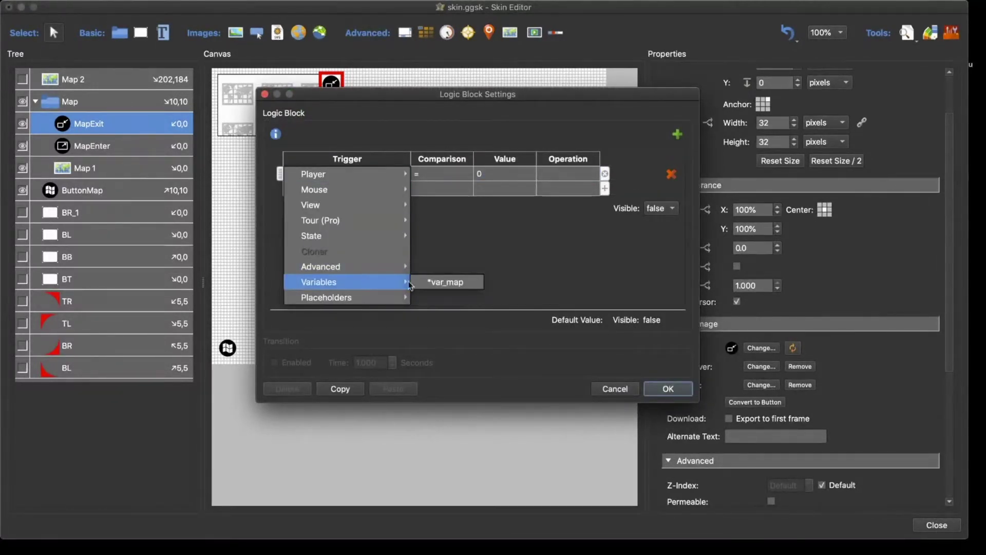
pyautogui.click(426, 285)
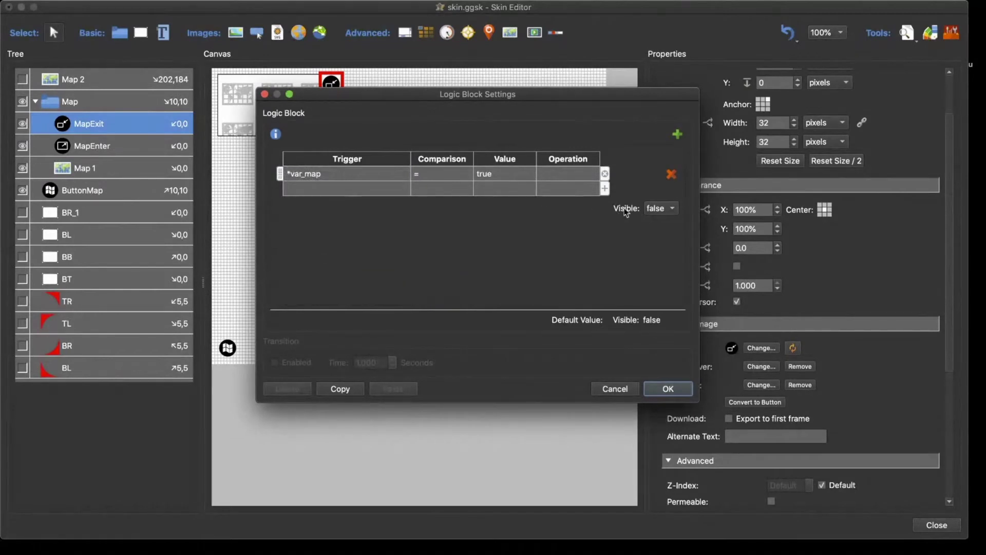
pyautogui.click(660, 208)
pyautogui.click(663, 192)
pyautogui.click(667, 388)
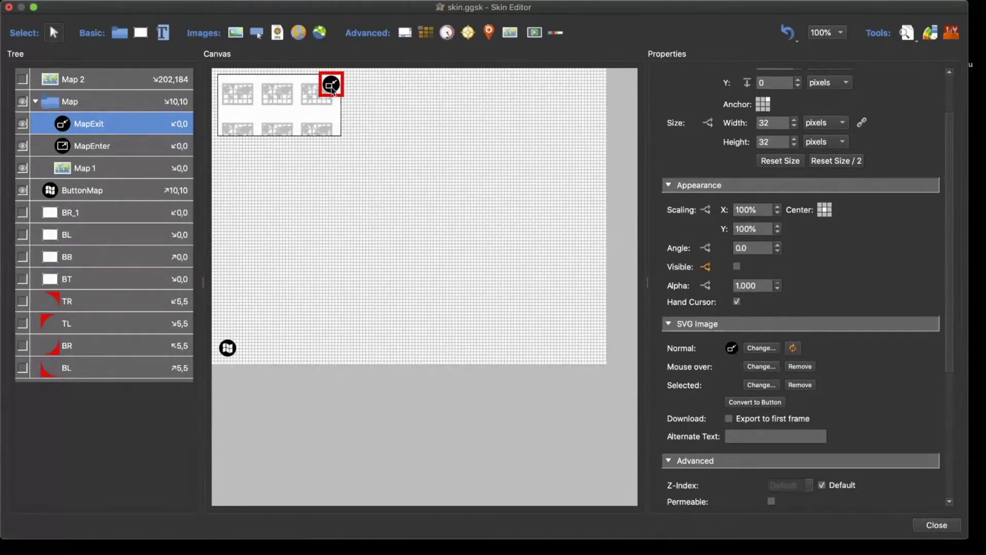
# Add a visibility logic block to MapEnter that sets Visible to false when var_map equals true
pyautogui.click(113, 145)
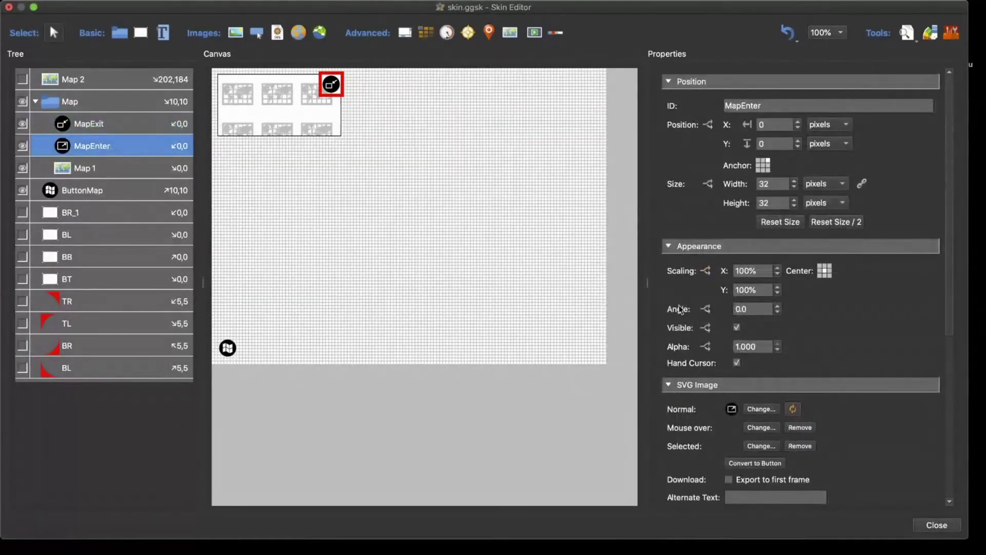
pyautogui.click(705, 328)
pyautogui.click(346, 175)
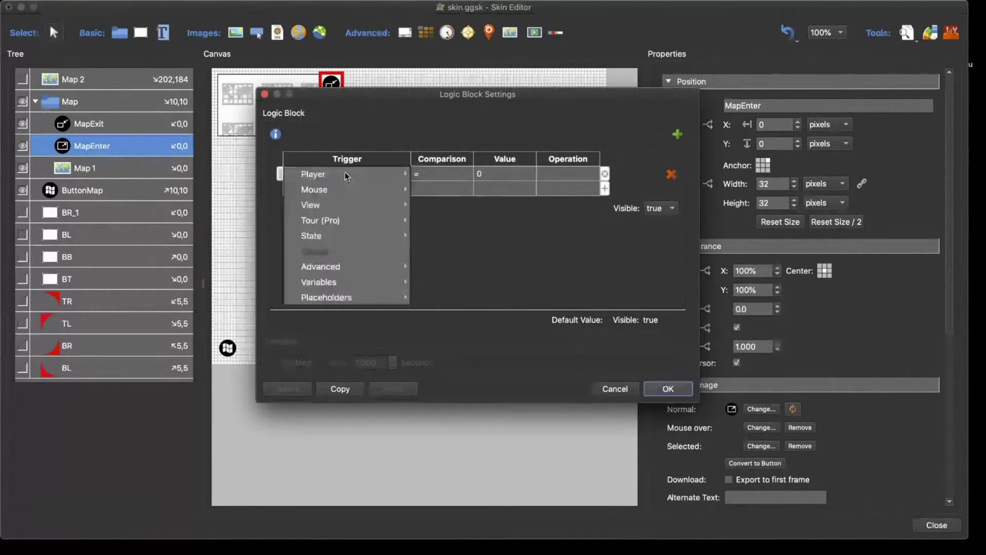
pyautogui.moveTo(378, 282)
pyautogui.click(446, 282)
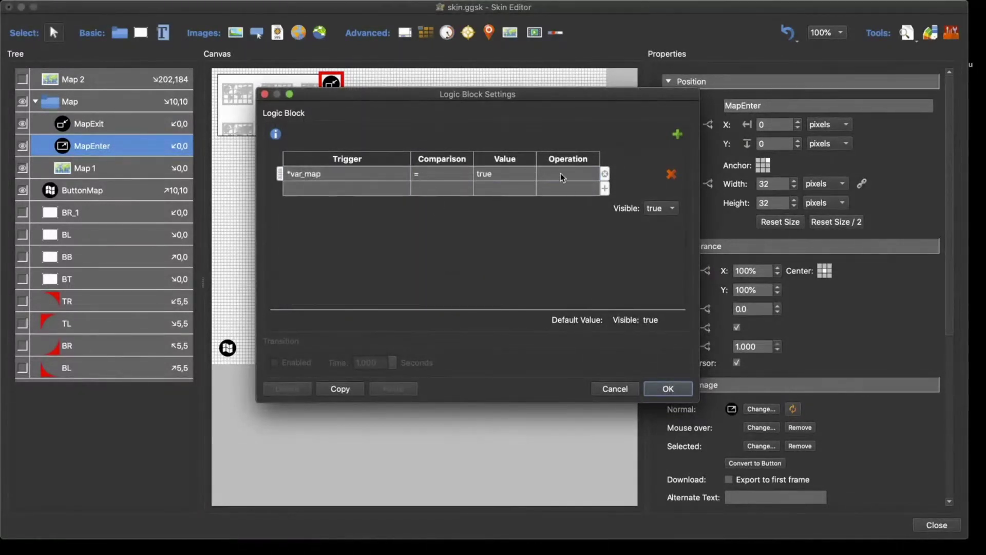
pyautogui.click(656, 208)
pyautogui.click(657, 223)
pyautogui.click(652, 387)
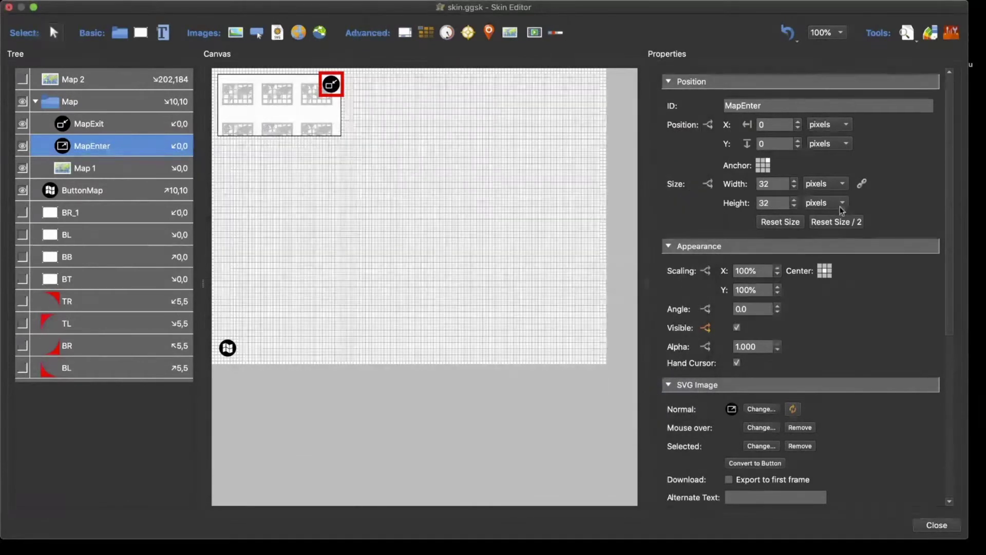
# Preview the skin live and test enlarging and shrinking the map with its enter and exit buttons
pyautogui.click(906, 33)
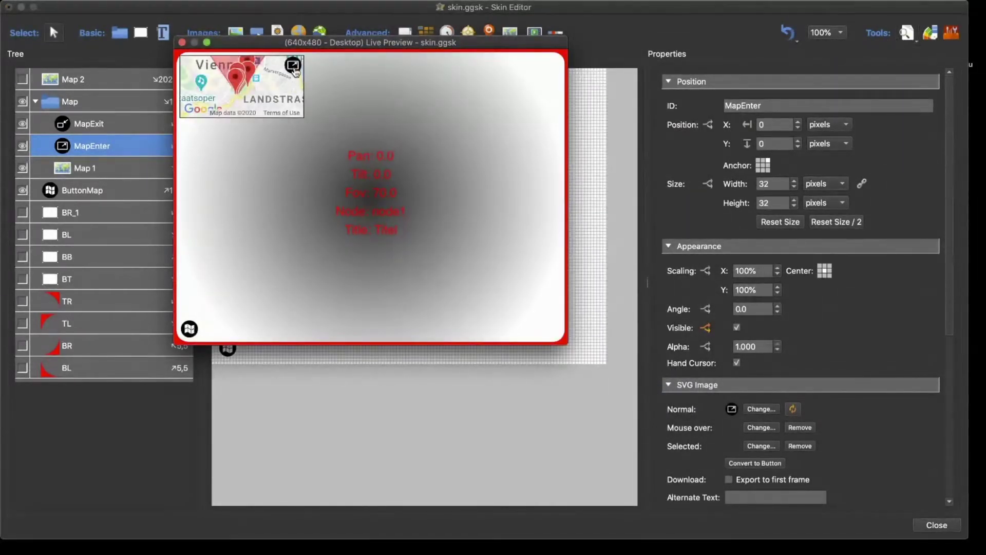
pyautogui.click(294, 68)
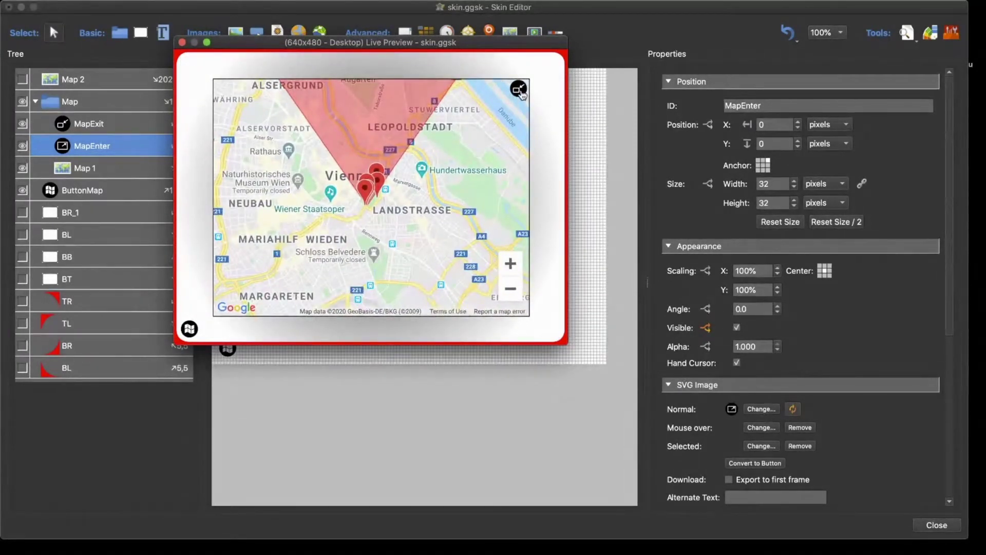
pyautogui.click(520, 91)
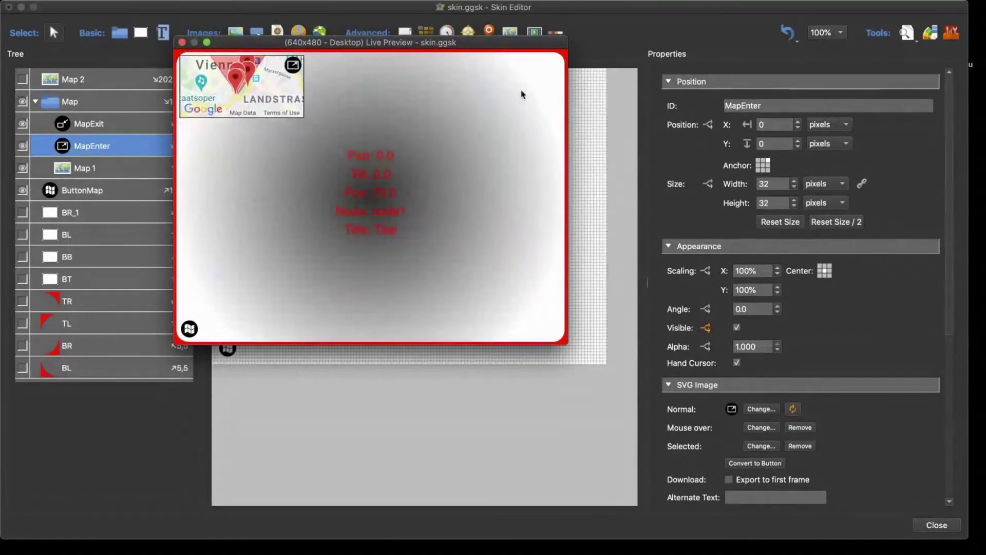
pyautogui.click(182, 42)
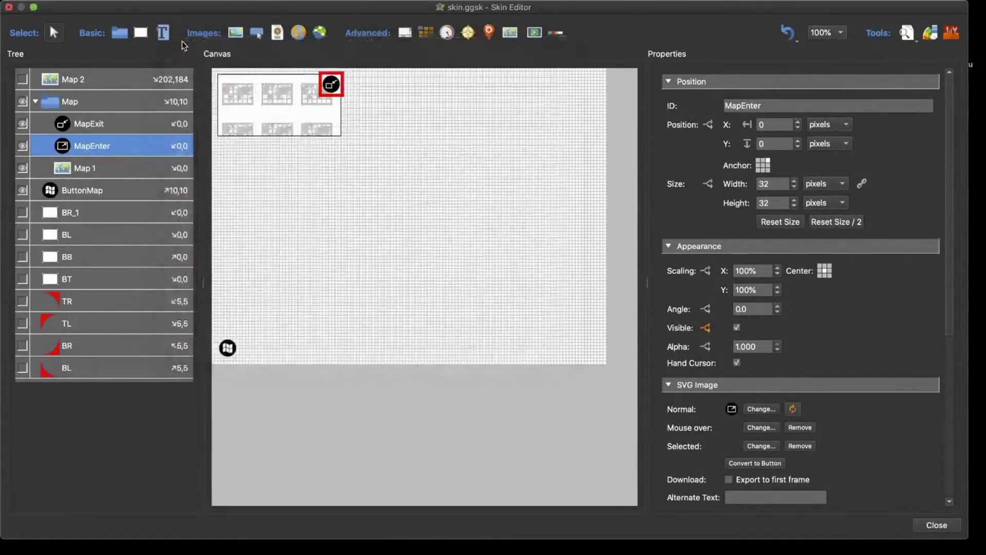
# Collapse the Map container in the tree and hide both Map and ButtonMap on the canvas
pyautogui.click(303, 184)
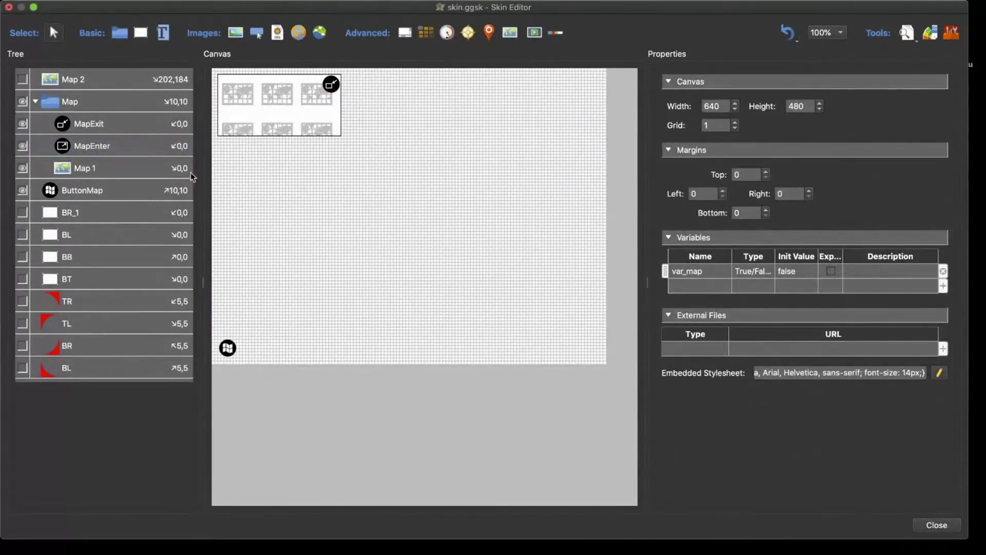
pyautogui.click(33, 100)
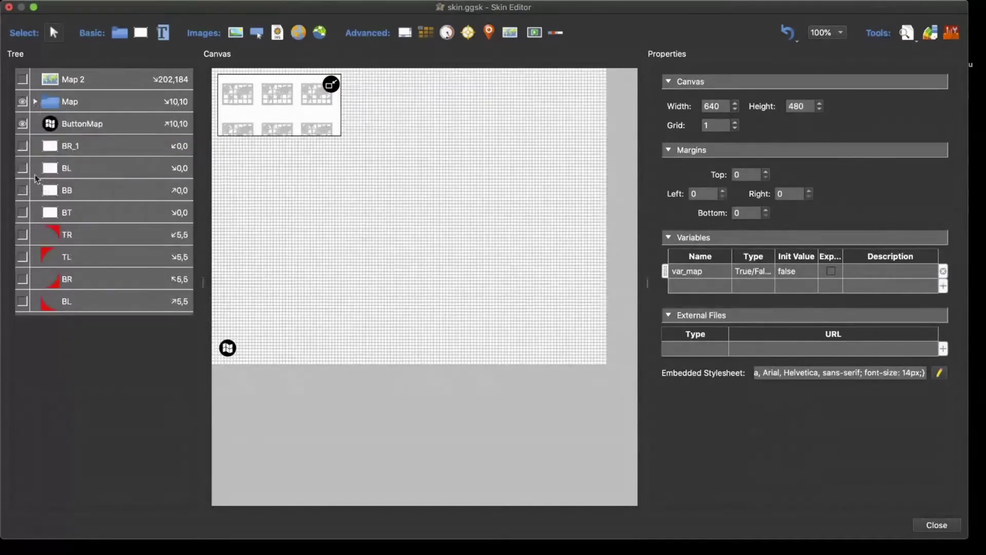
pyautogui.click(23, 101)
pyautogui.click(22, 123)
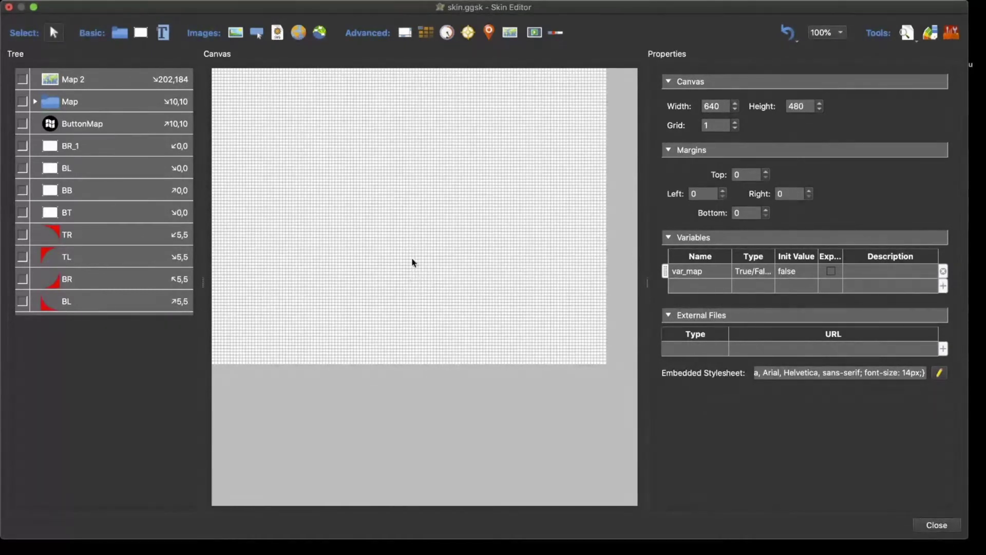
# Draw a scroll area on the canvas and size it 150 pixels wide and 100 percent high
pyautogui.click(404, 32)
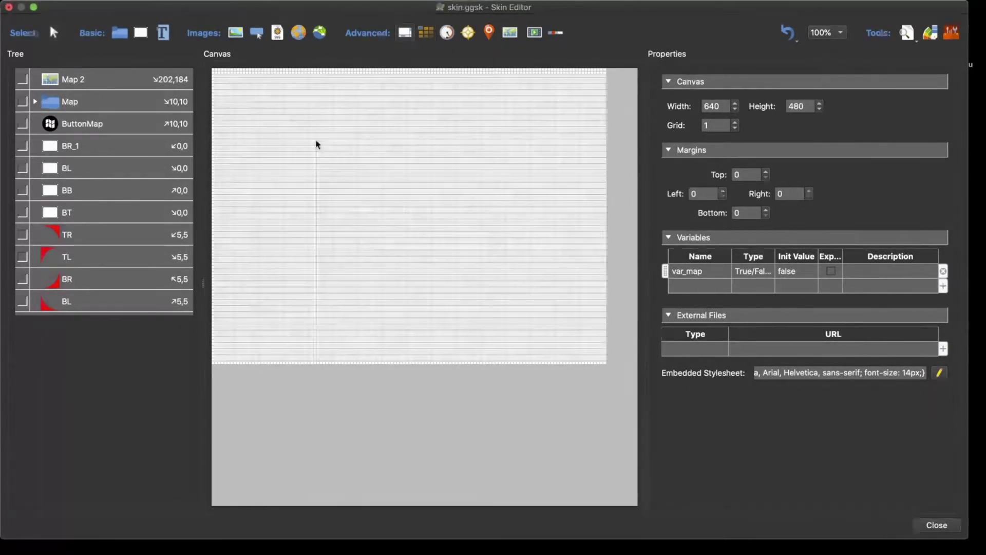
pyautogui.moveTo(261, 128); pyautogui.dragTo(368, 242)
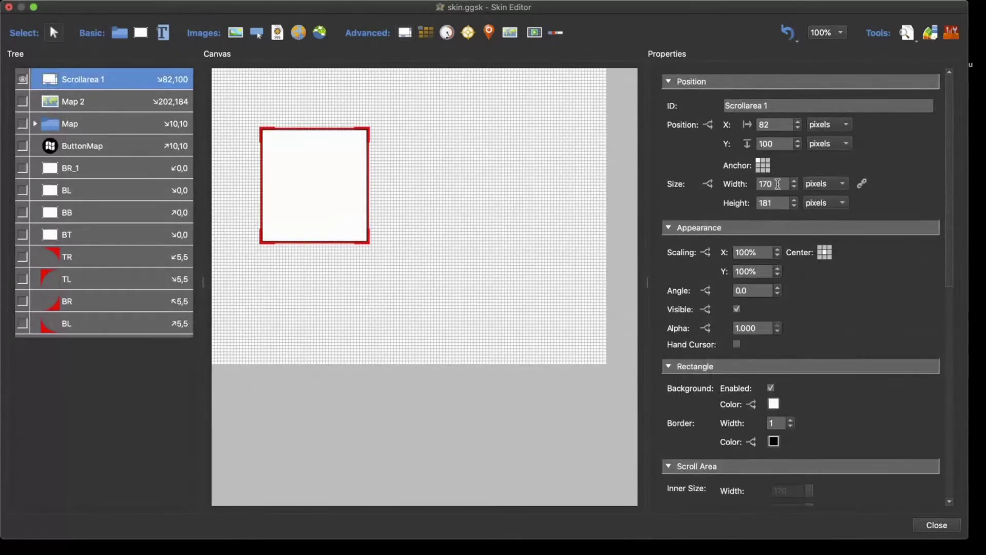
pyautogui.moveTo(778, 186); pyautogui.dragTo(738, 188)
pyautogui.write('150')
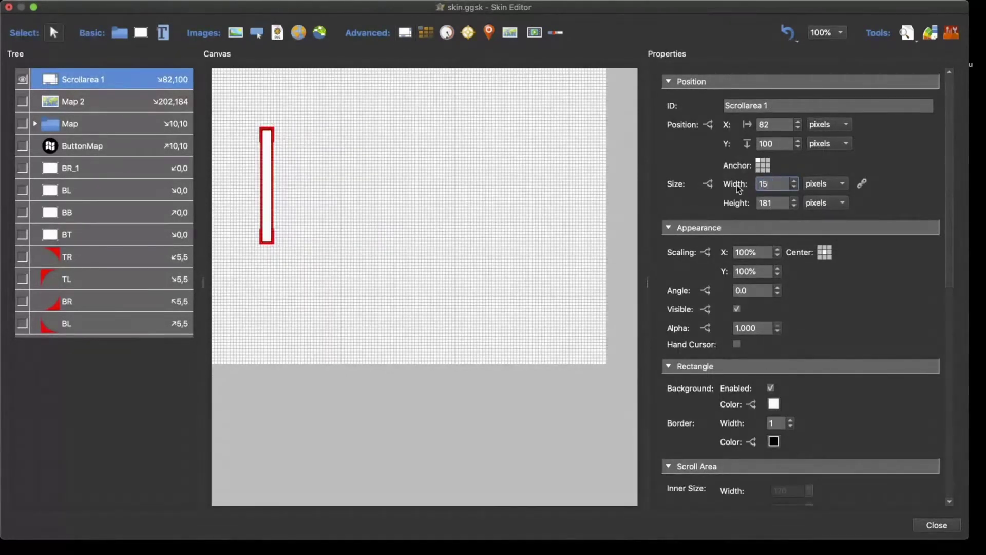
pyautogui.click(776, 203)
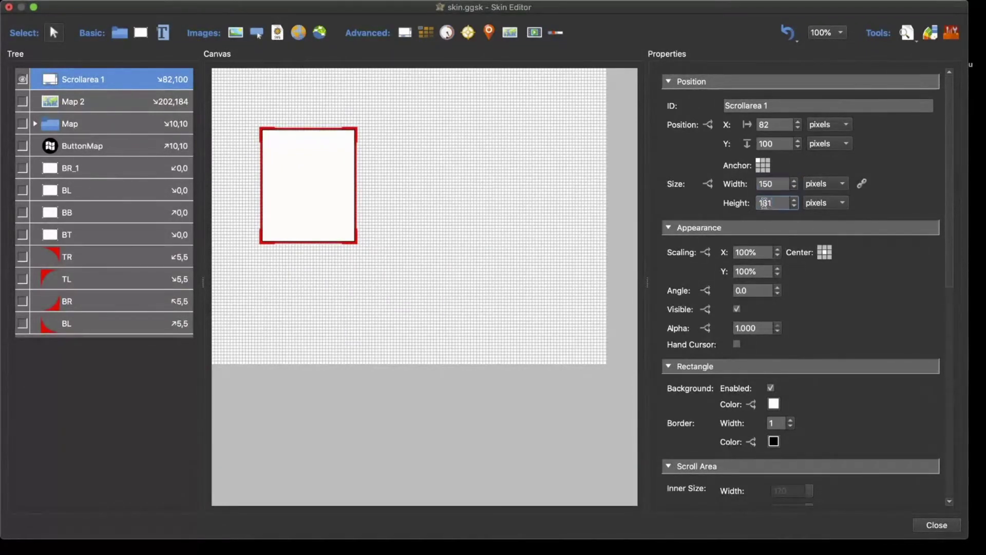
pyautogui.click(832, 205)
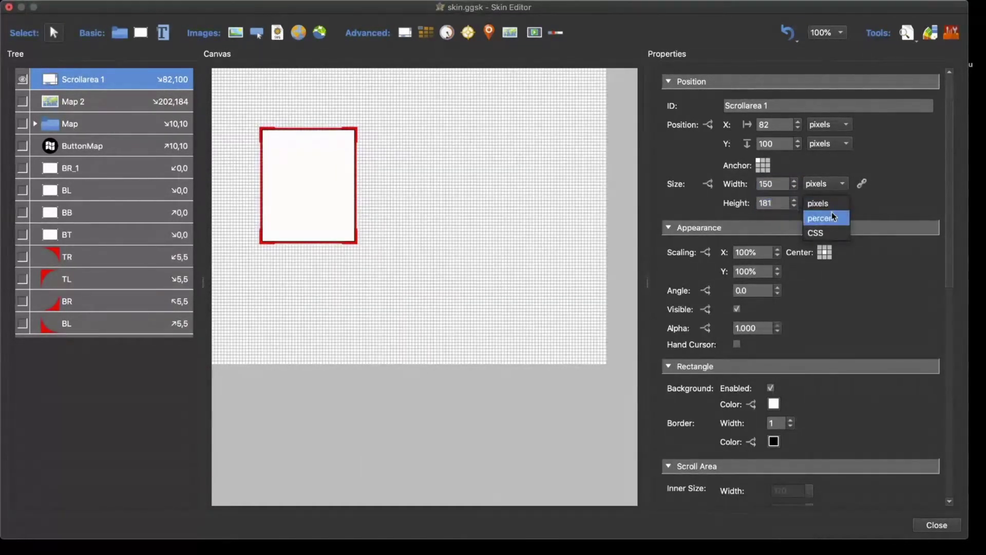
pyautogui.click(832, 216)
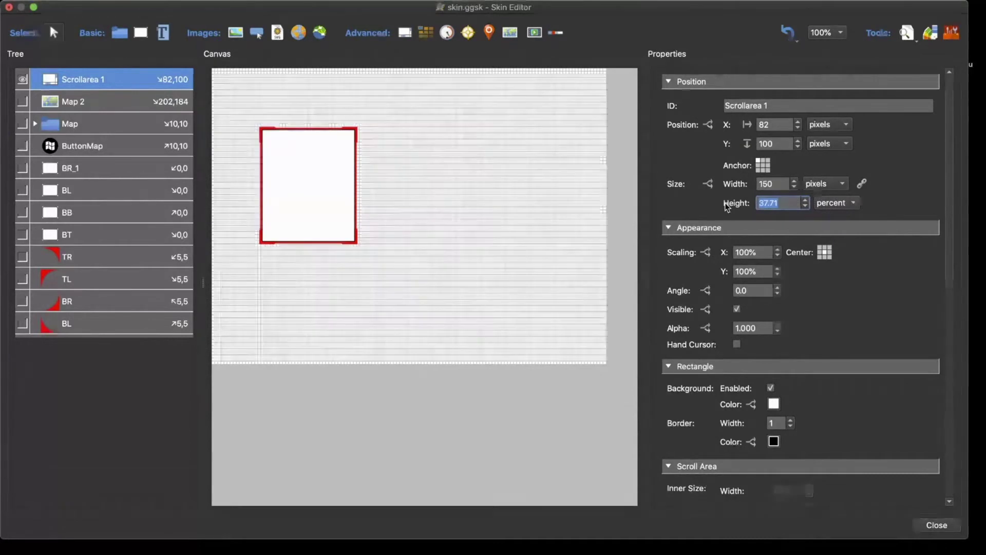
pyautogui.write('100')
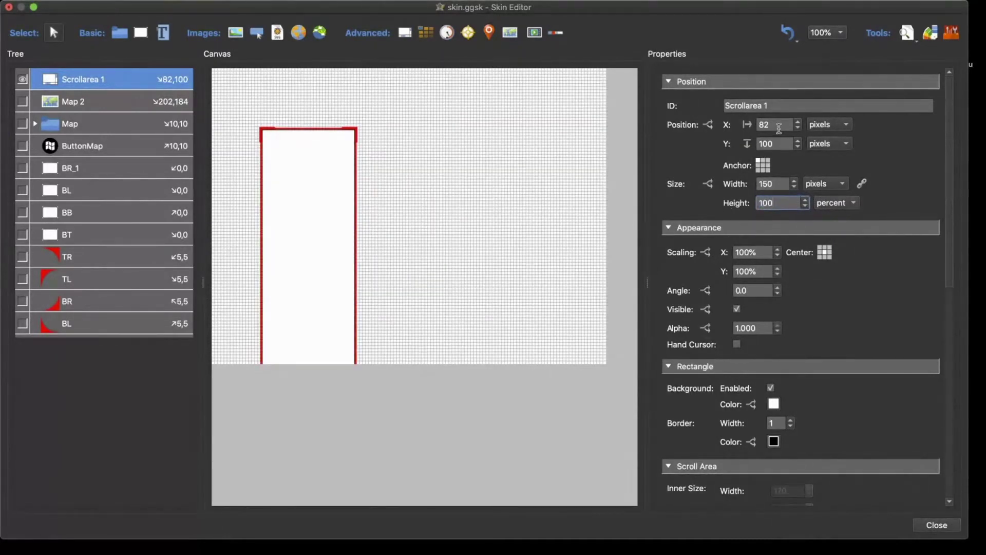
# Position the scroll area at X 0 and Y 0 pixels
pyautogui.doubleClick(779, 128)
pyautogui.write('0')
pyautogui.click(754, 144)
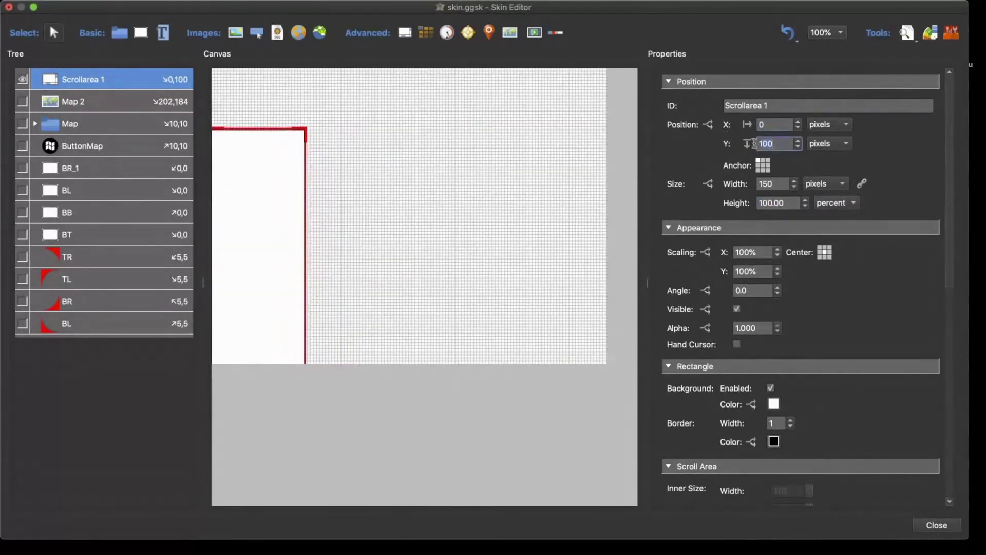
pyautogui.write('0')
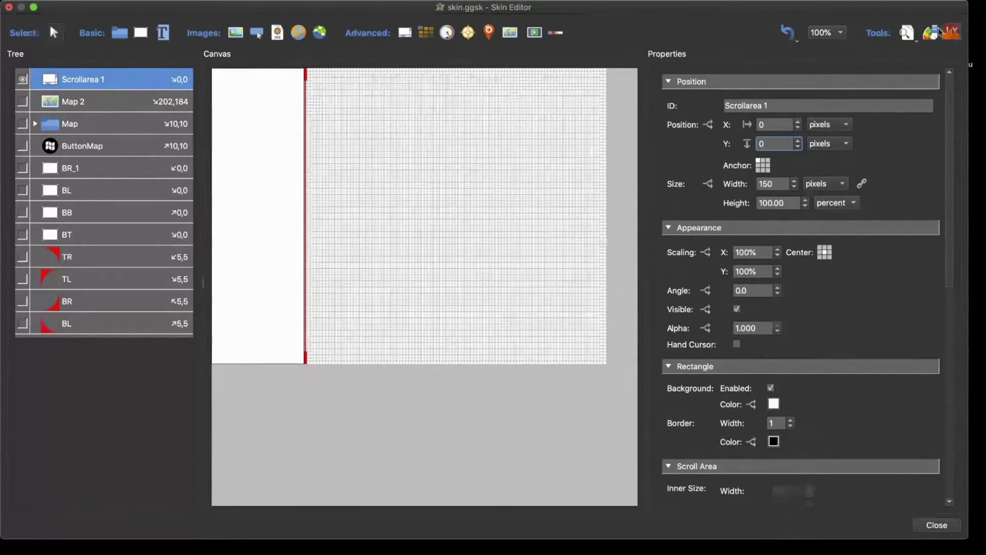
# Preview the skin live and resize the preview to check how the scroll area's height adapts
pyautogui.click(907, 32)
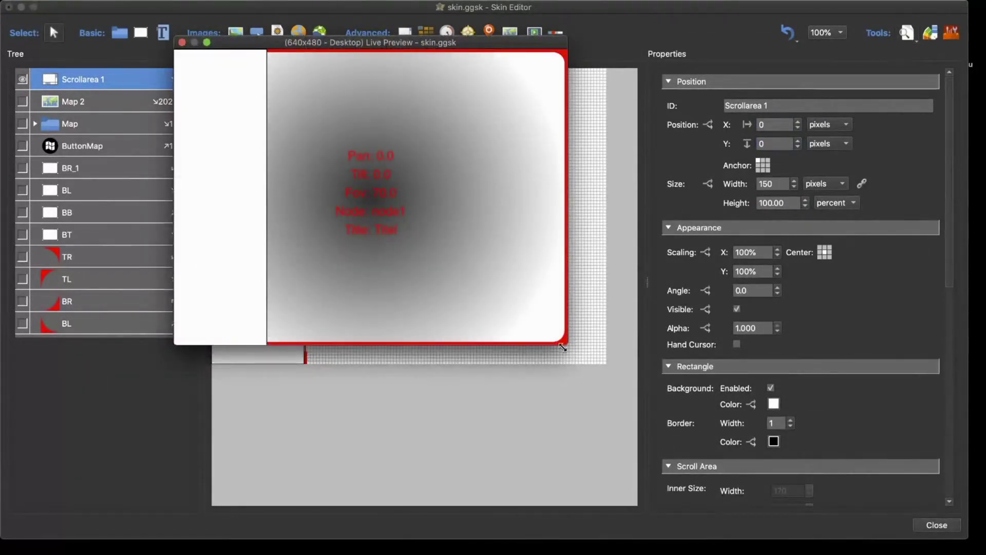
pyautogui.moveTo(563, 347); pyautogui.dragTo(576, 271)
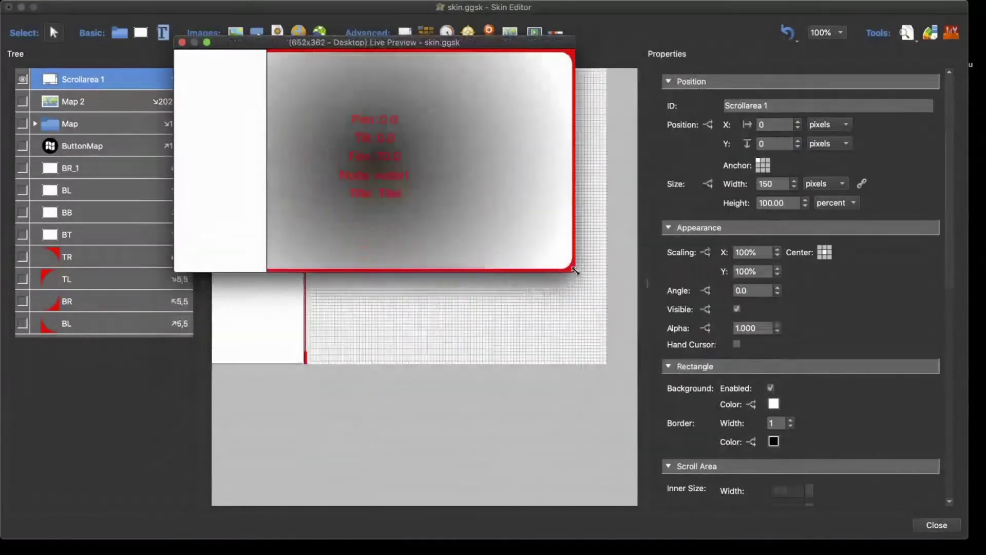
pyautogui.click(182, 43)
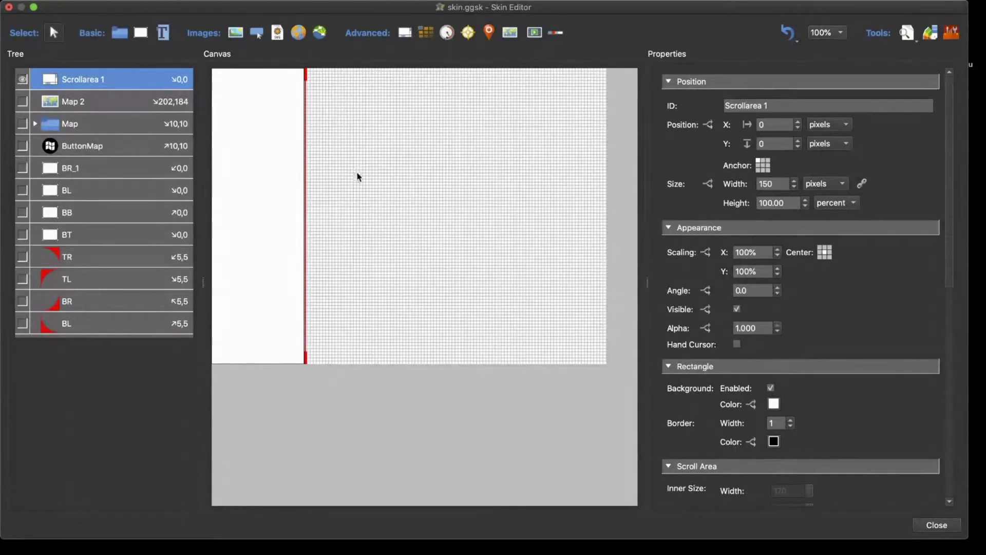
# Place a text box of 100 by 20 pixels on the empty canvas beside the scroll area, at about X 286, Y 91
pyautogui.click(163, 36)
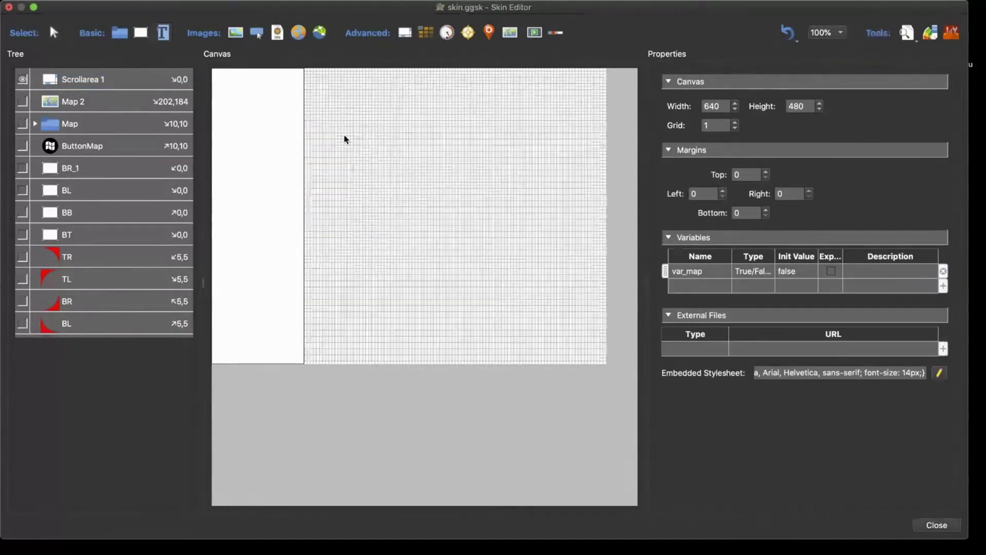
pyautogui.click(343, 135)
pyautogui.moveTo(363, 148); pyautogui.dragTo(410, 141)
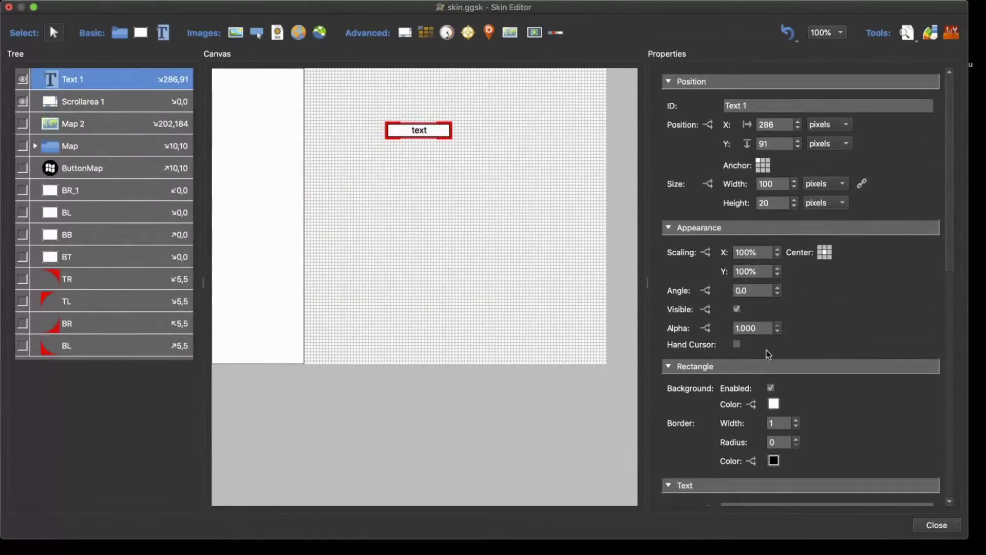
# Replace the text box's content with the user data title placeholder $(ut) and nudge the box to about X 283, Y 93
pyautogui.scroll(-5, 801, 339)
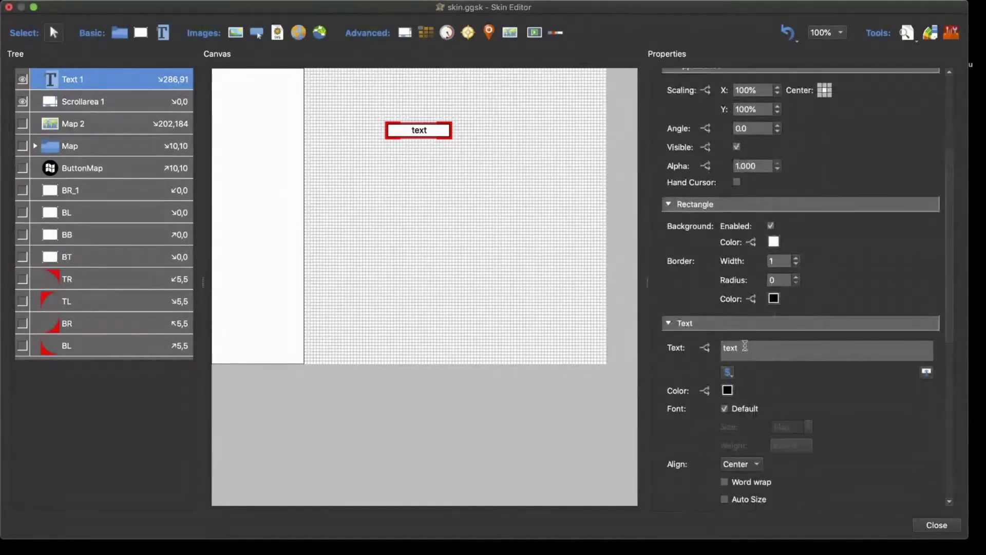
pyautogui.doubleClick(745, 347)
pyautogui.press('BackSpace')
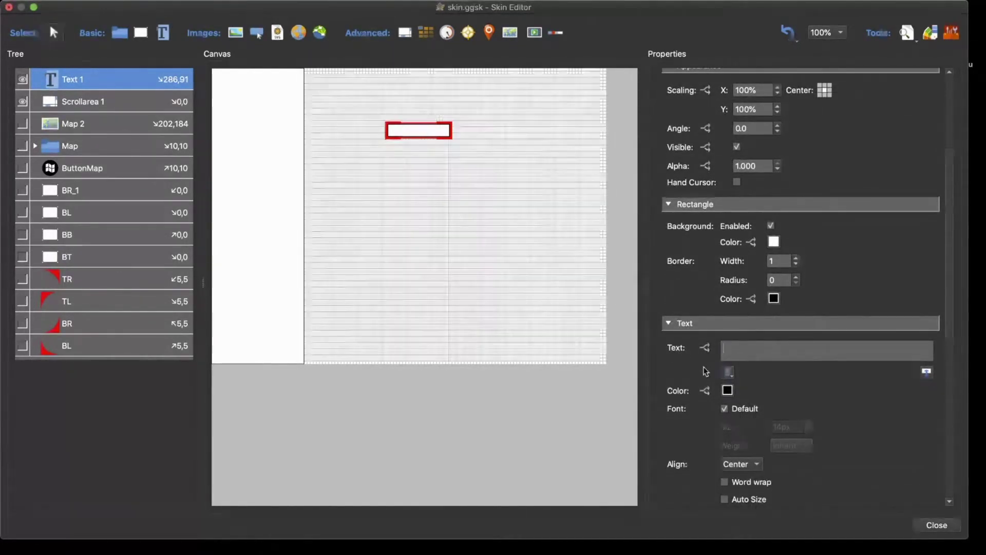
pyautogui.click(728, 373)
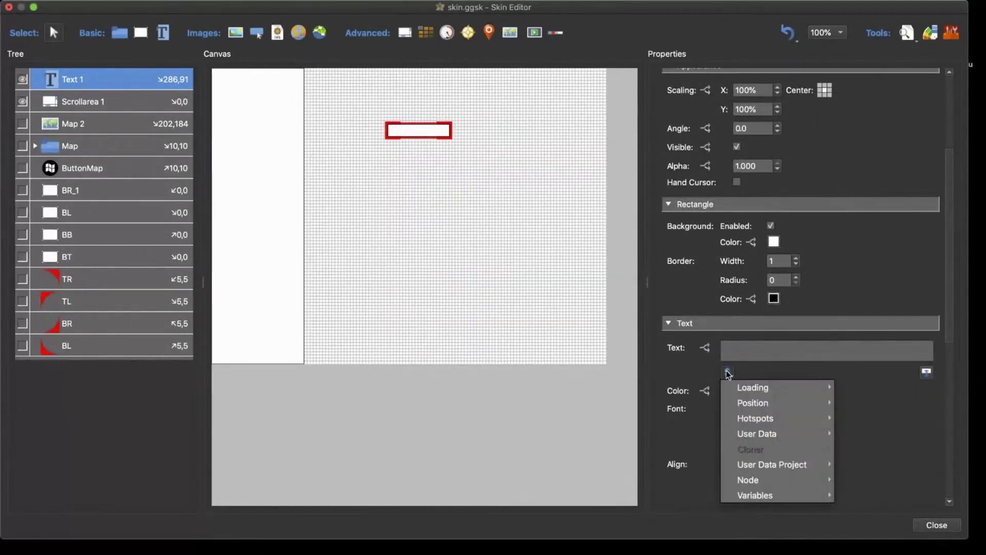
pyautogui.moveTo(760, 435)
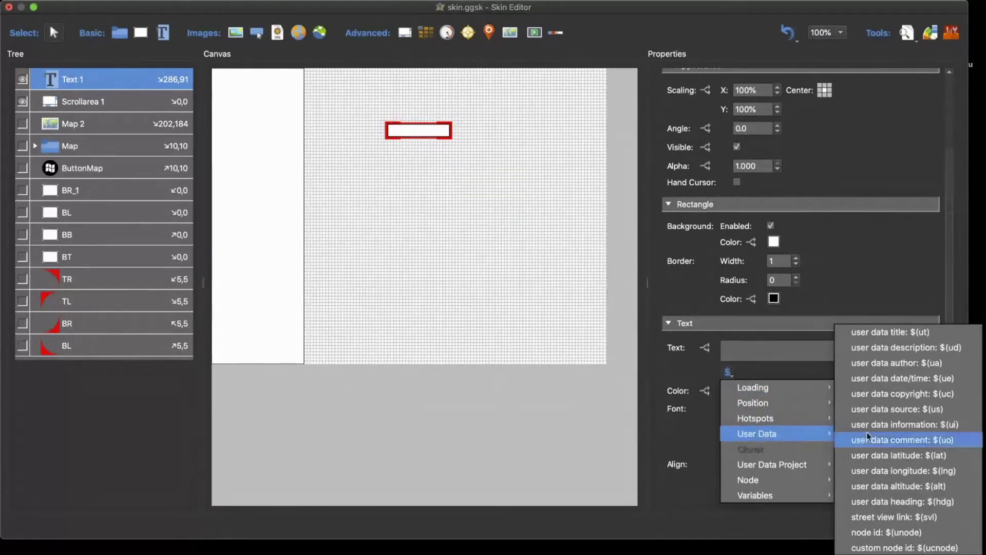
pyautogui.click(894, 334)
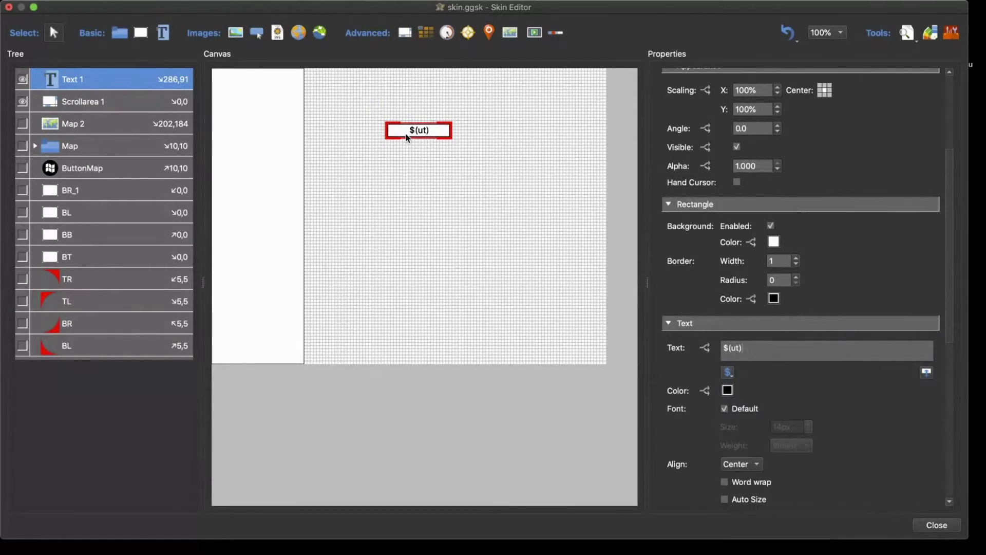
pyautogui.moveTo(407, 137); pyautogui.dragTo(406, 141)
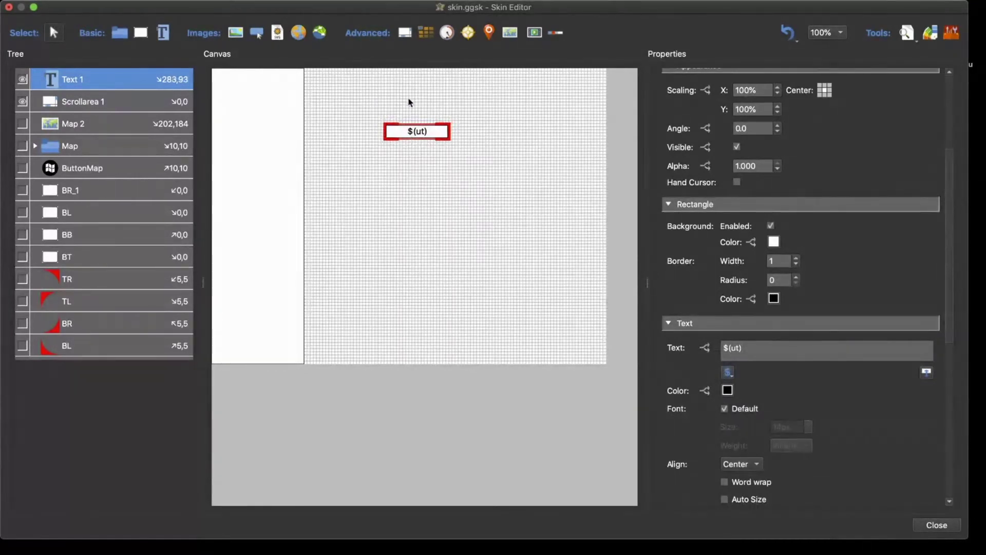
pyautogui.click(473, 110)
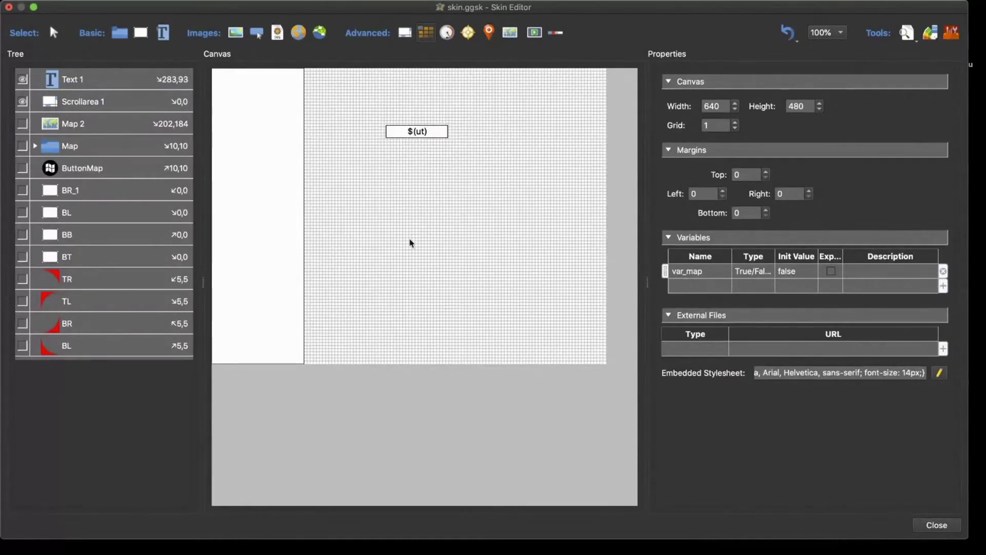
# Place a cloner of 100 by 20 pixels above the text box and set its clone direction to vertical
pyautogui.click(422, 108)
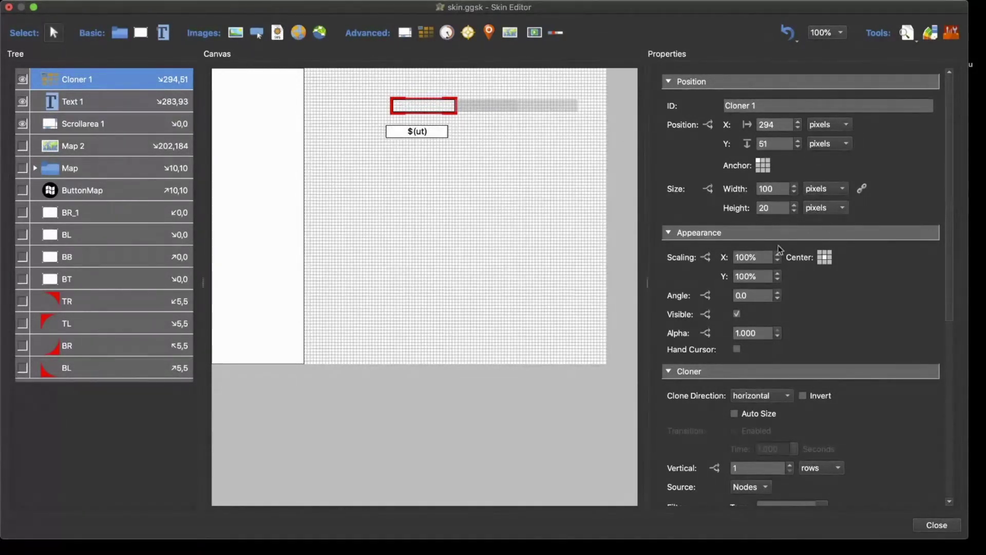
pyautogui.scroll(-5, 880, 276)
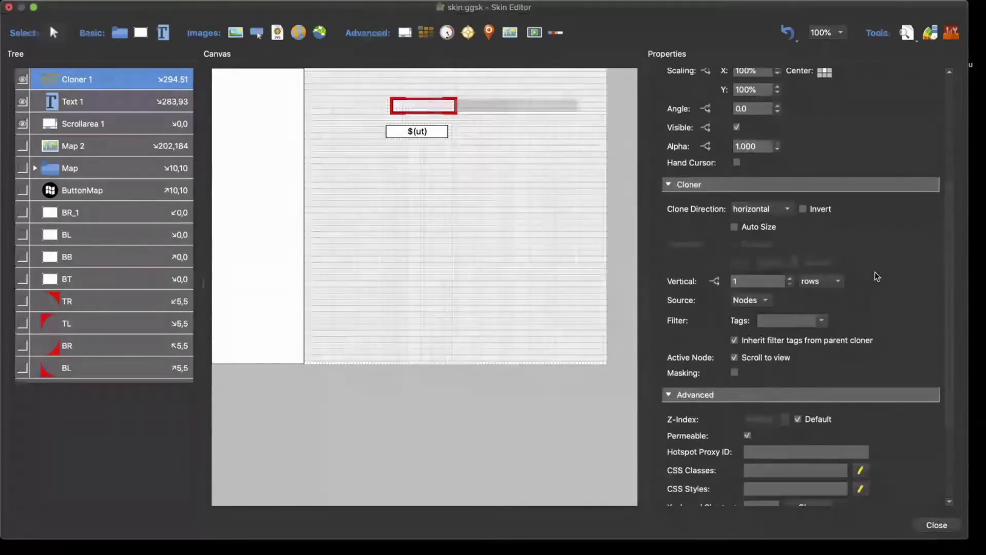
pyautogui.click(761, 215)
pyautogui.click(750, 225)
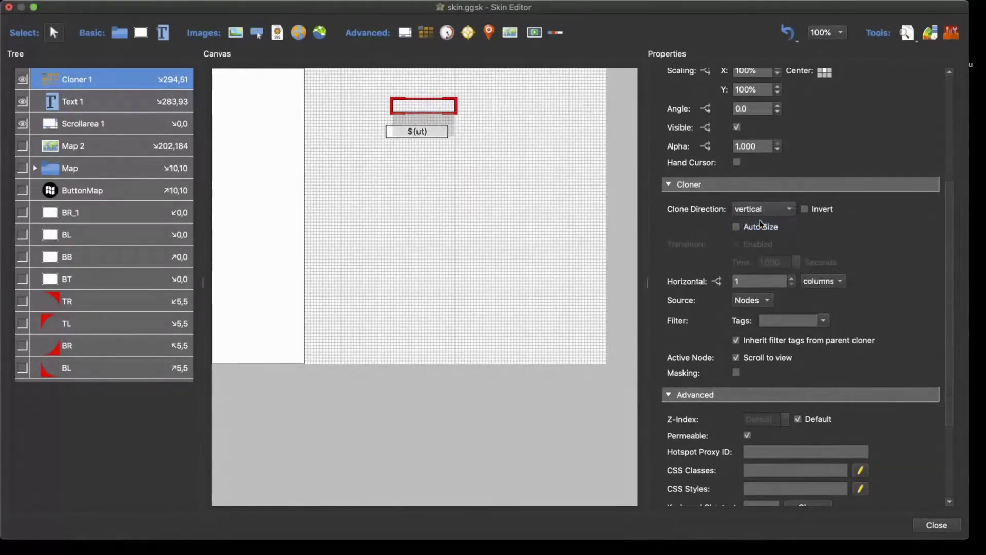
# Move the cloner below the text box to about X 283, Y 154, and compare the size settings of both elements
pyautogui.moveTo(424, 107); pyautogui.dragTo(418, 170)
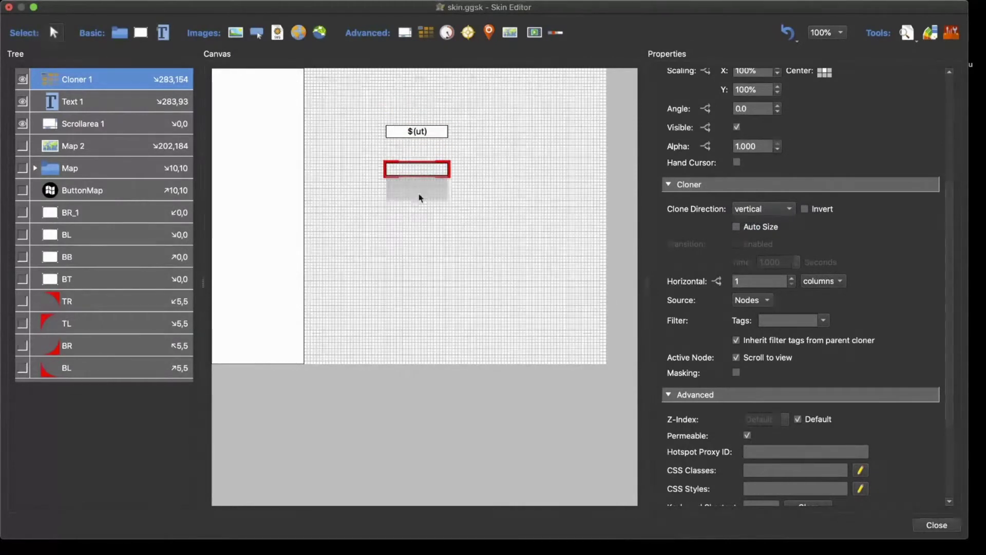
pyautogui.scroll(5, 839, 150)
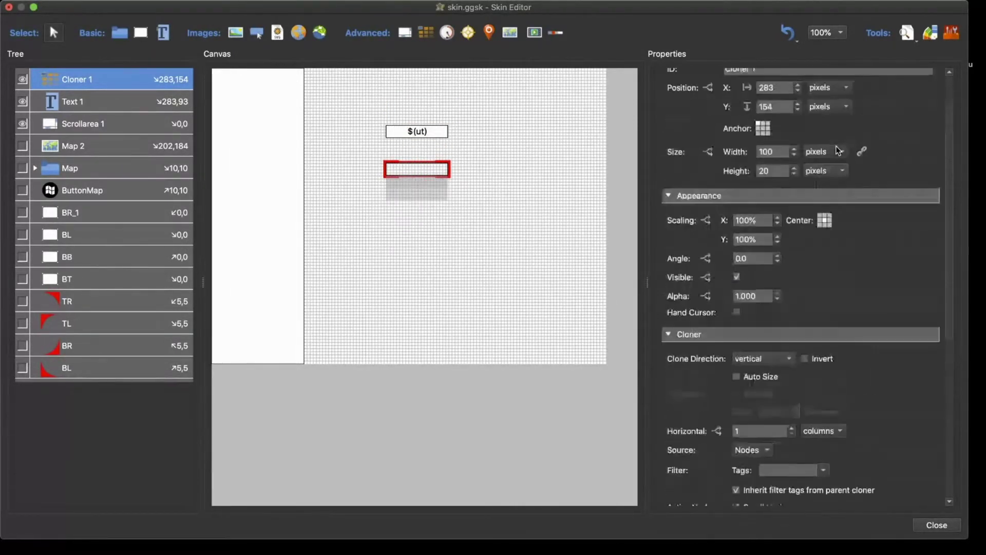
pyautogui.click(401, 134)
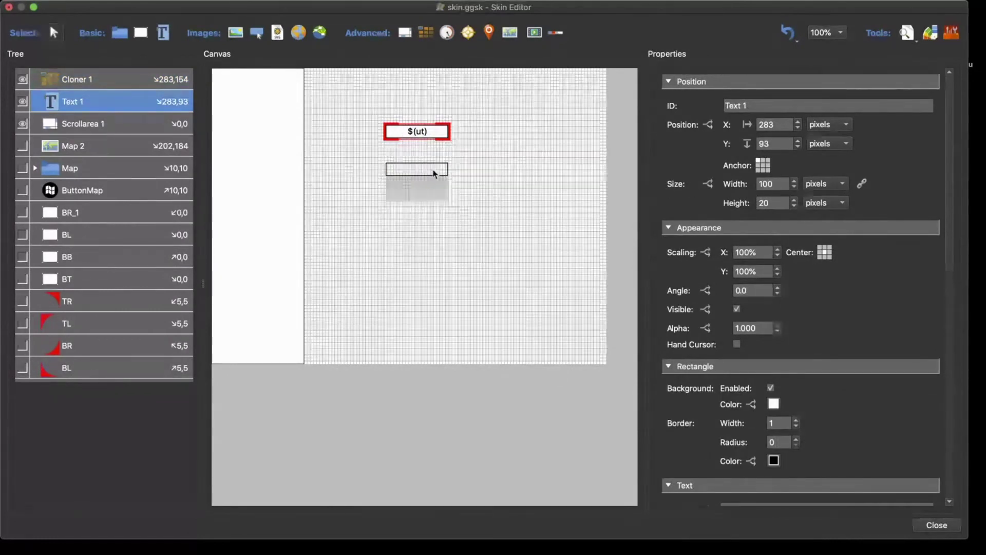
pyautogui.click(434, 173)
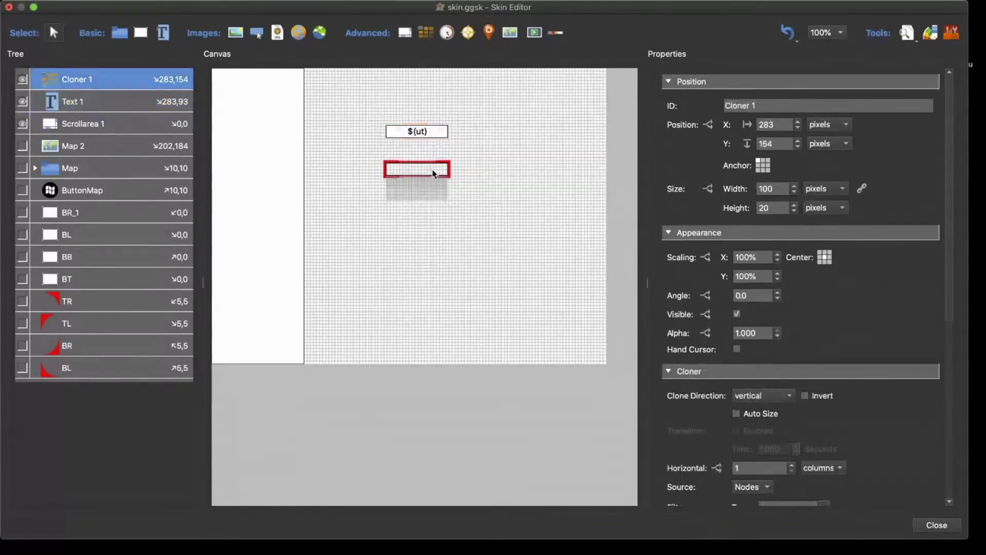
# Rename the cloner's ID as ManuCloner
pyautogui.click(88, 101)
pyautogui.click(93, 79)
pyautogui.click(769, 106)
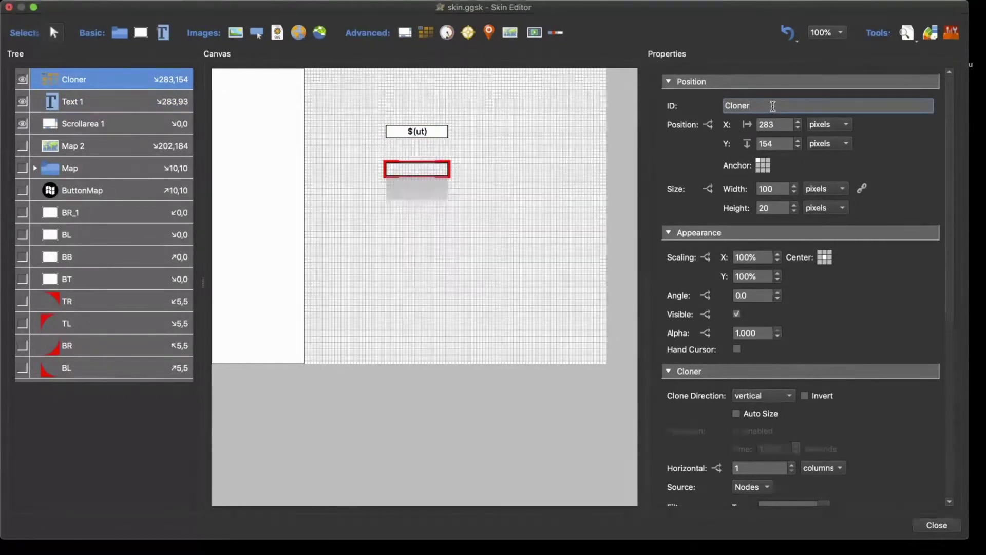
pyautogui.write('Ma')
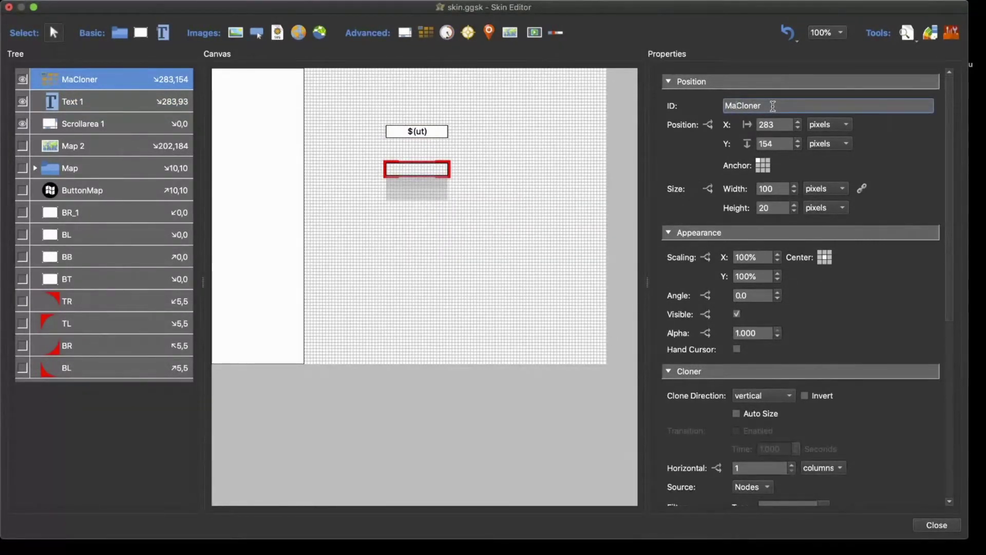
pyautogui.write('nu')
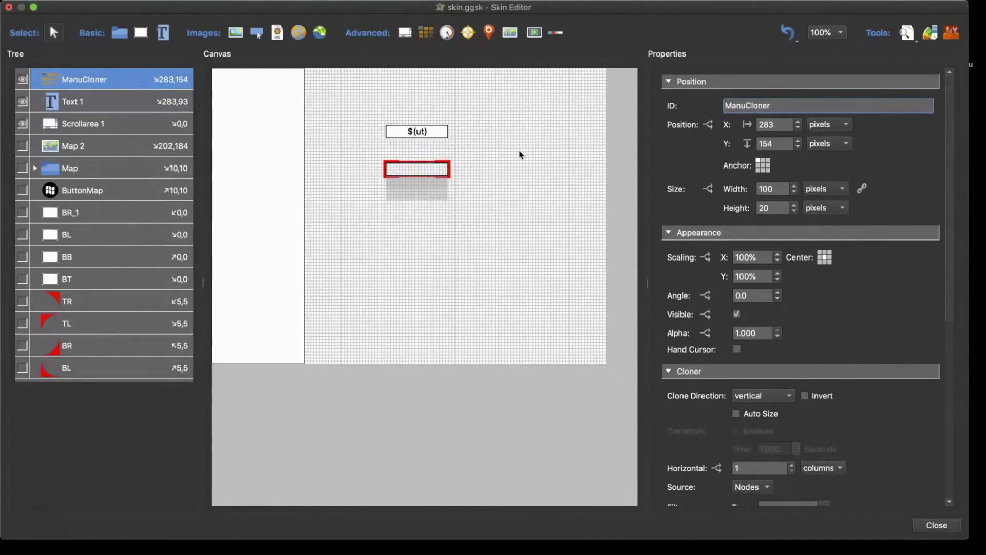
# Rename the $(ut) text box's ID as MenuNode
pyautogui.click(422, 137)
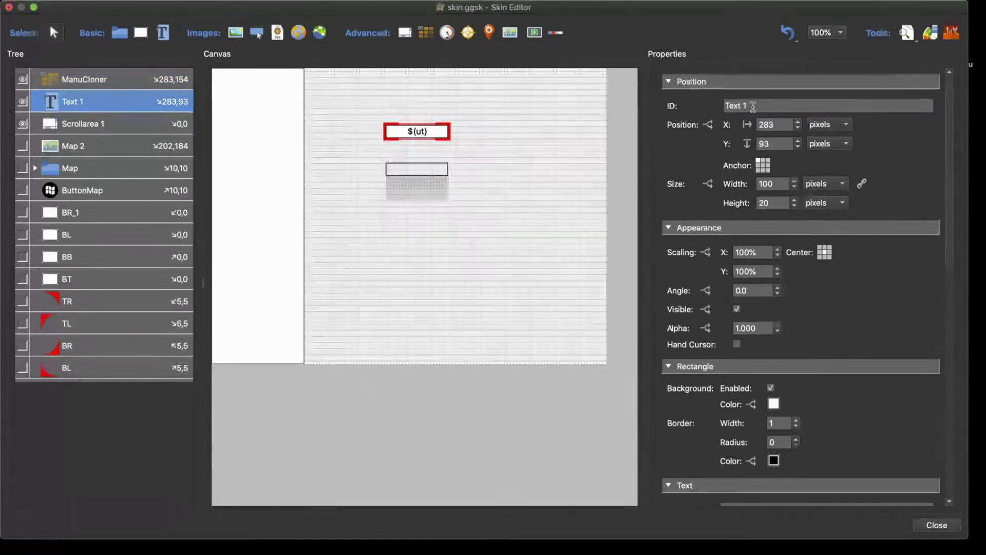
pyautogui.moveTo(751, 106); pyautogui.dragTo(700, 110)
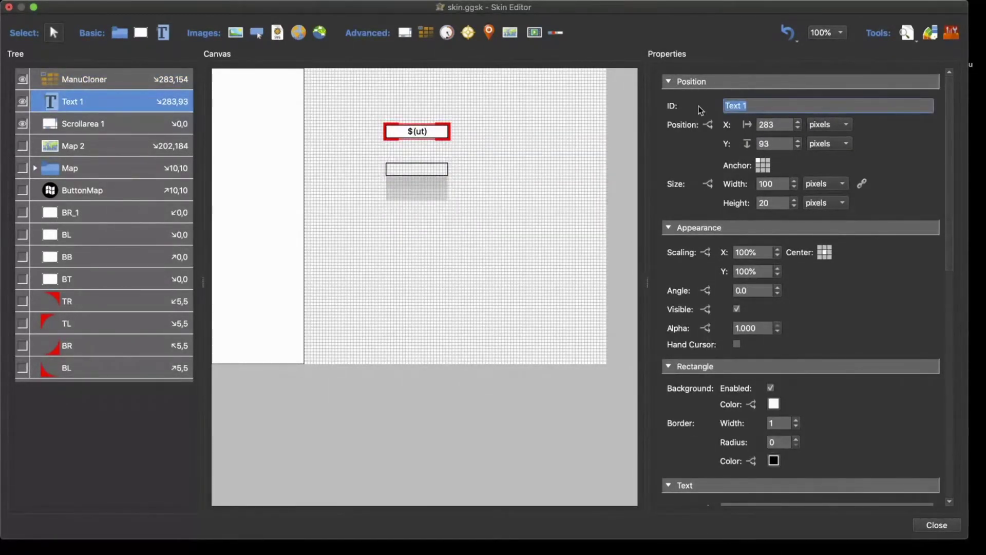
pyautogui.write('Node')
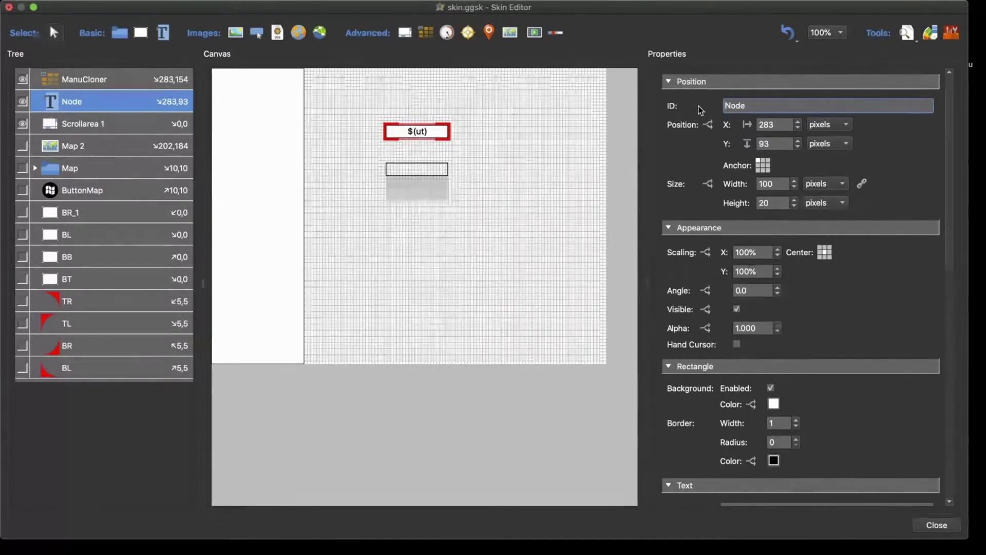
pyautogui.press('Home')
pyautogui.write('Menu')
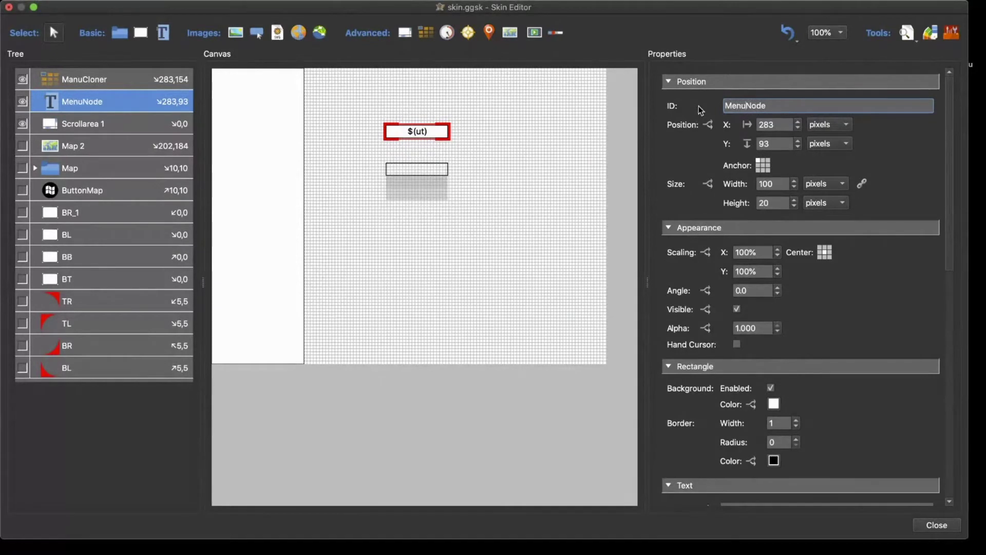
pyautogui.click(445, 133)
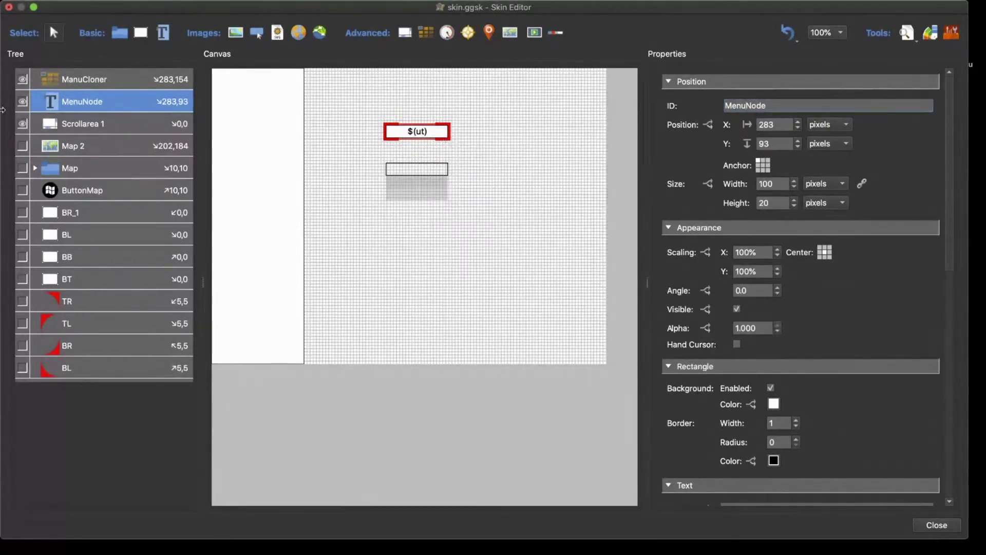
# Nest MenuNode inside ManuCloner in the element tree and set its Y position to 0 pixels
pyautogui.moveTo(100, 113); pyautogui.dragTo(72, 84)
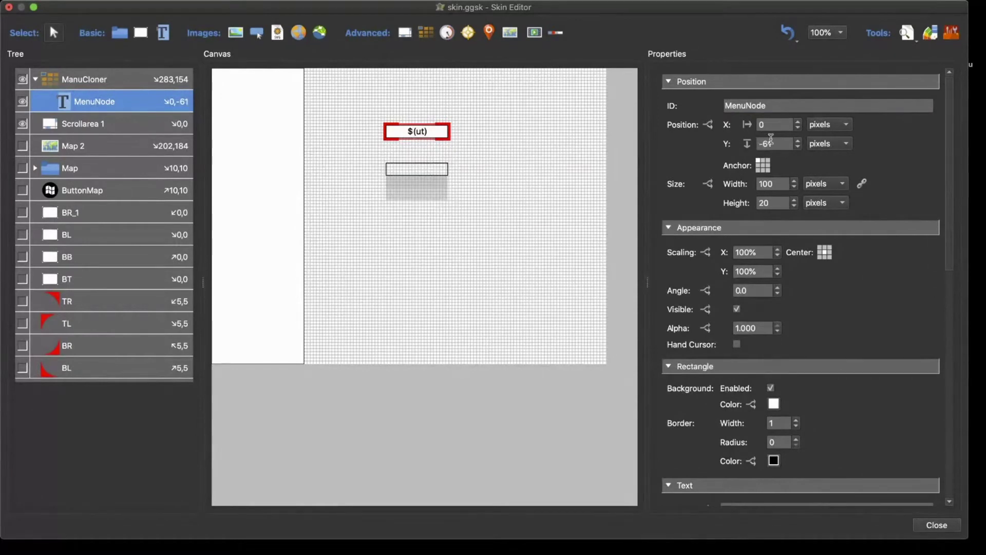
pyautogui.doubleClick(771, 139)
pyautogui.write('0')
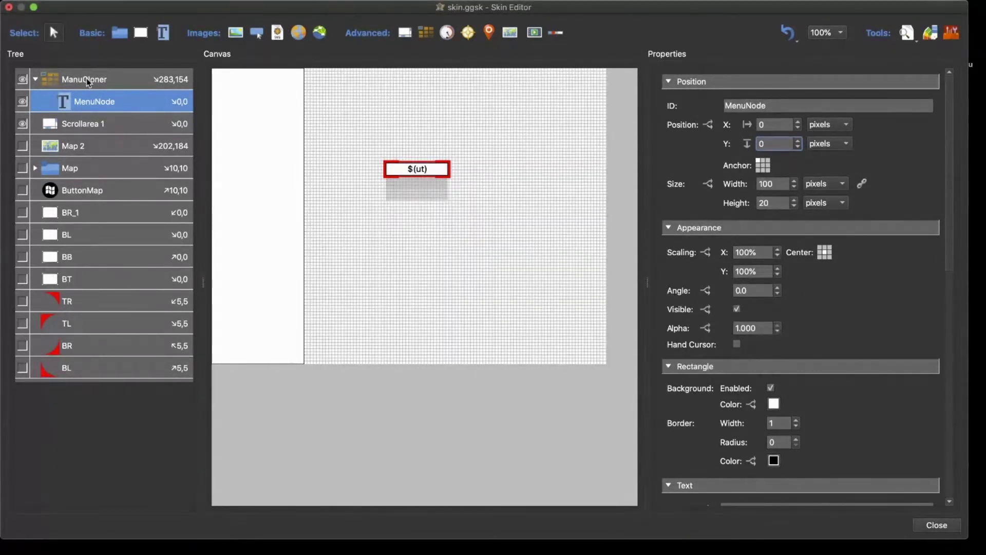
# Rename the scroll area's ID as MenuScrollarea
pyautogui.click(86, 125)
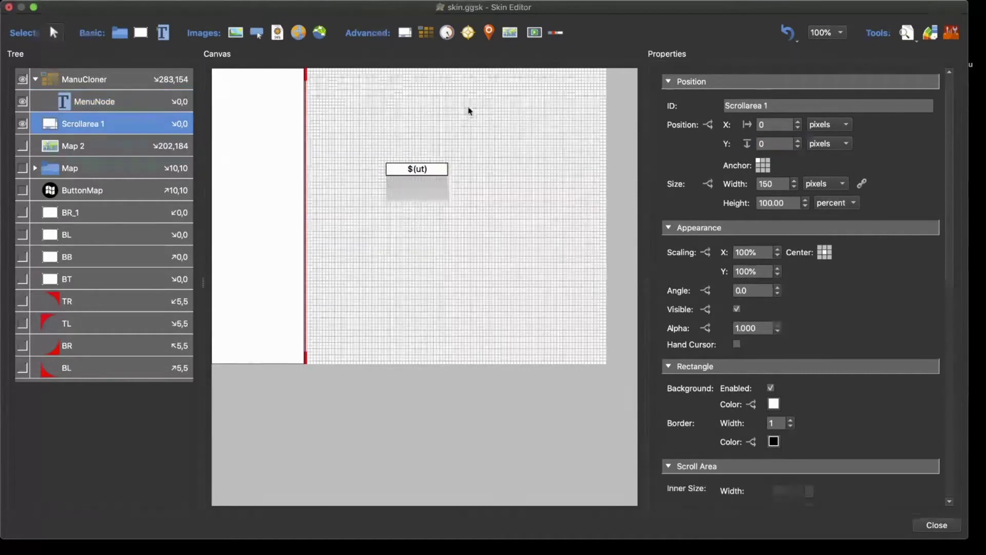
pyautogui.click(727, 106)
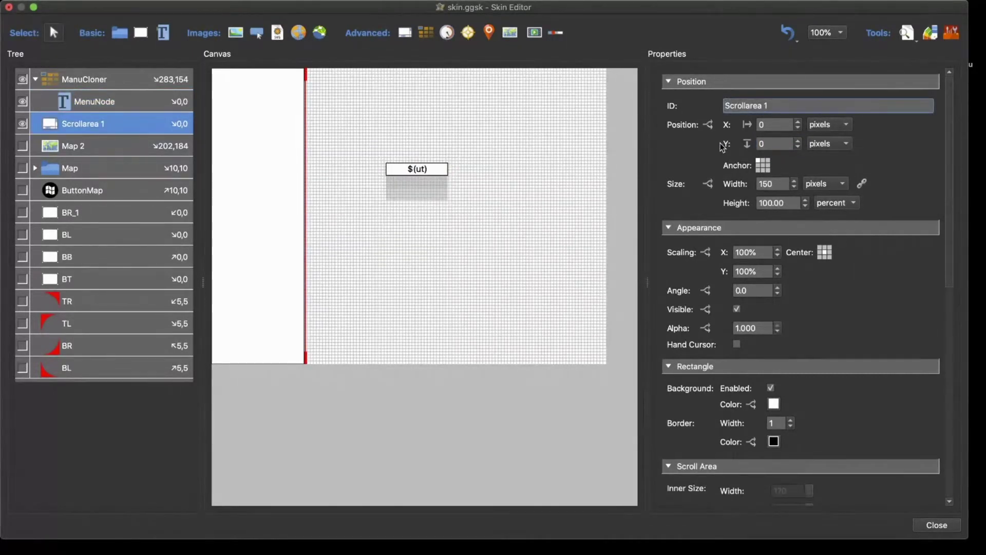
pyautogui.write('Menu')
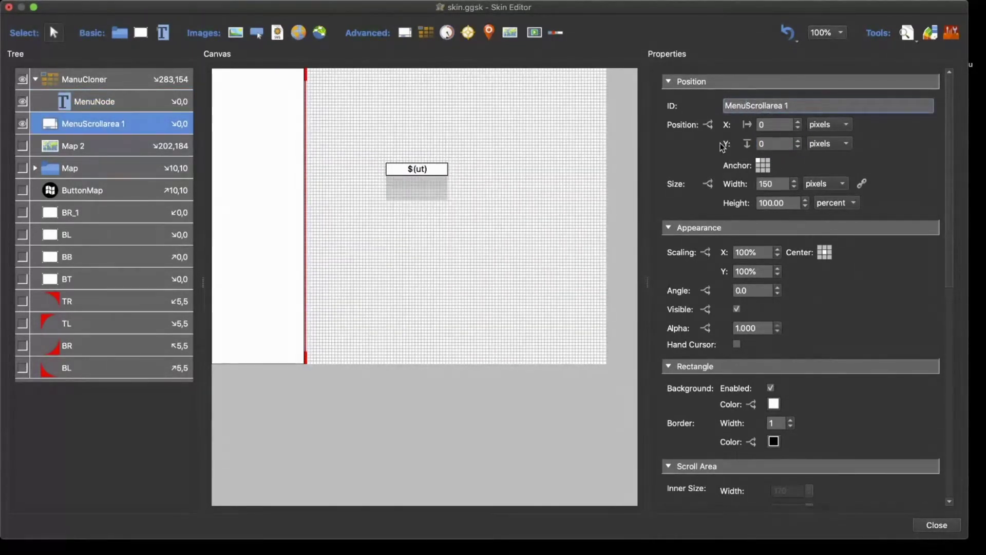
pyautogui.click(797, 105)
pyautogui.press('BackSpace')
pyautogui.press('BackSpace')
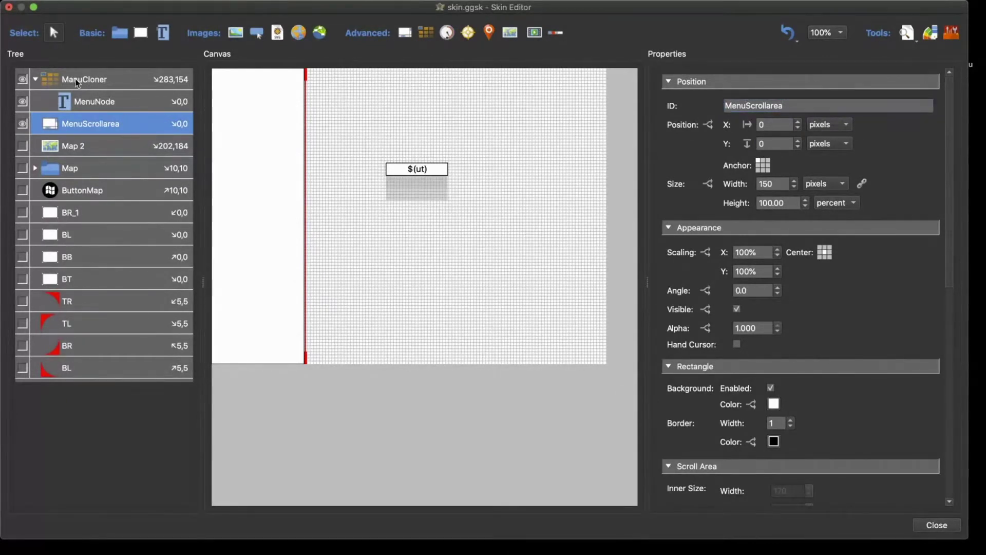
# Nest ManuCloner with its text box inside MenuScrollarea and position the cloner at X 10, Y 0 pixels
pyautogui.click(87, 125)
pyautogui.moveTo(86, 125); pyautogui.dragTo(85, 124)
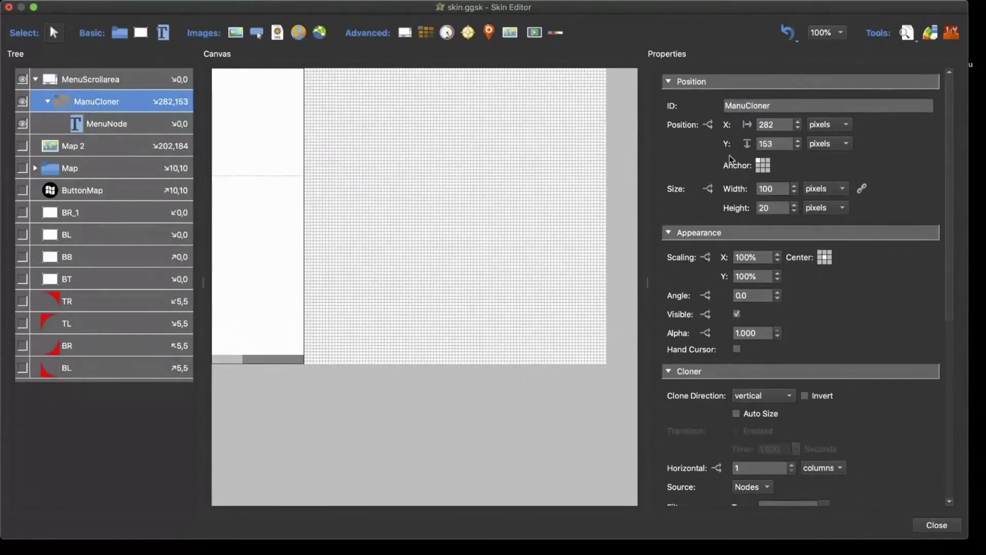
pyautogui.doubleClick(768, 125)
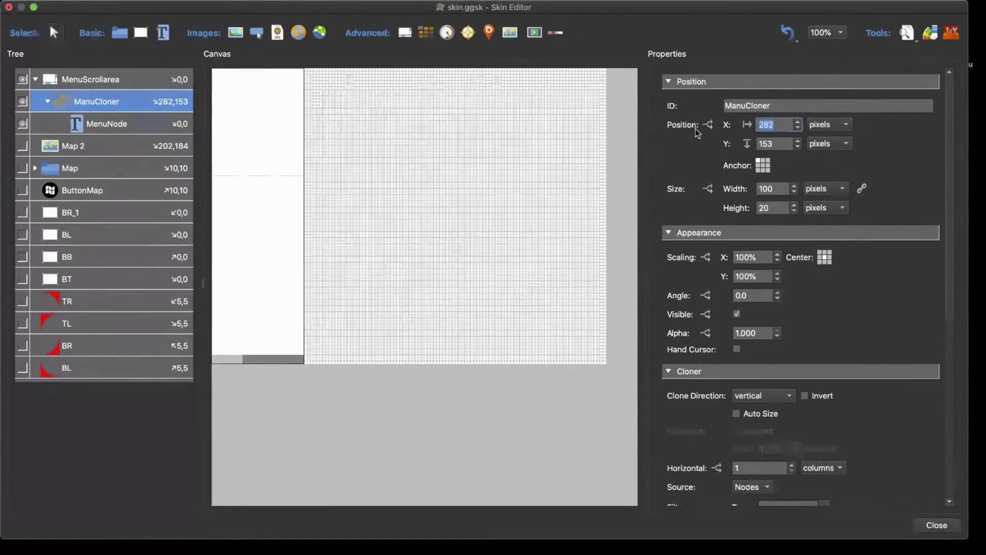
pyautogui.write('0')
pyautogui.press('Tab')
pyautogui.write('0')
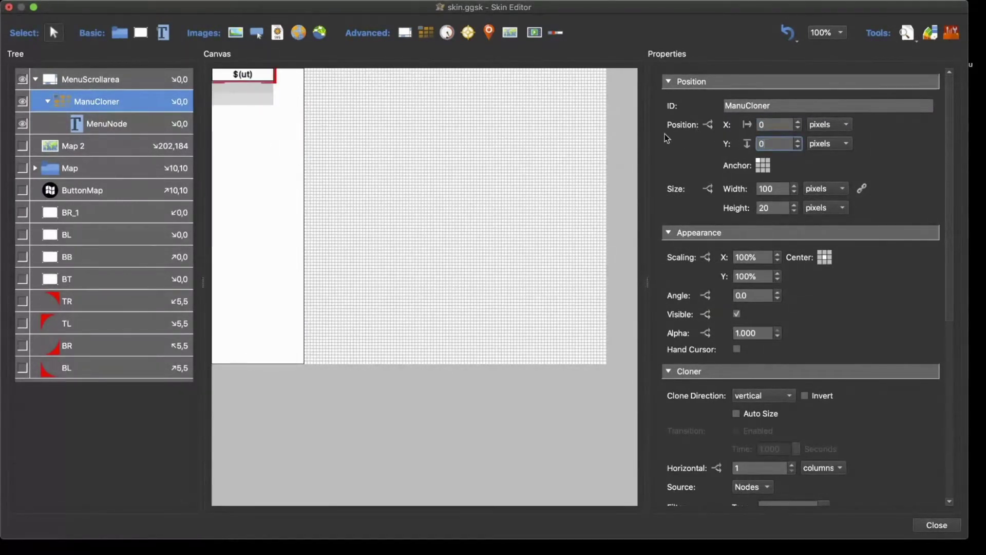
pyautogui.click(764, 124)
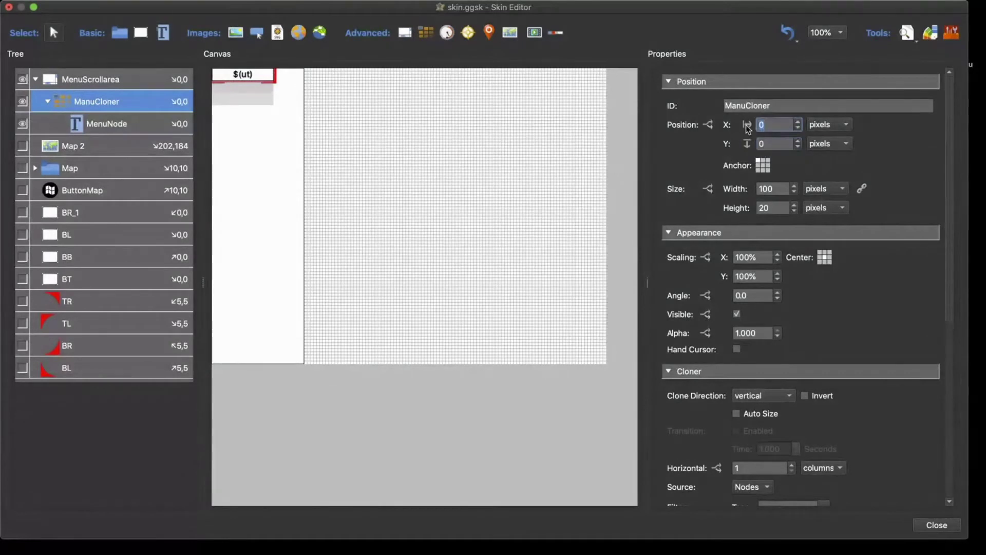
pyautogui.write('10')
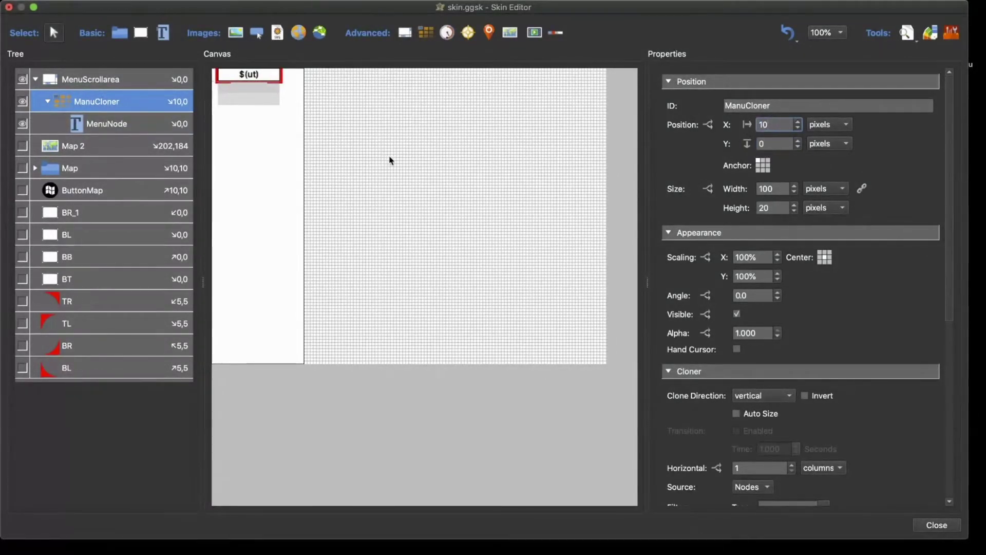
# Check the cloned node menu in the live preview, and close the Skin Editor while saving the skin changes
pyautogui.click(907, 32)
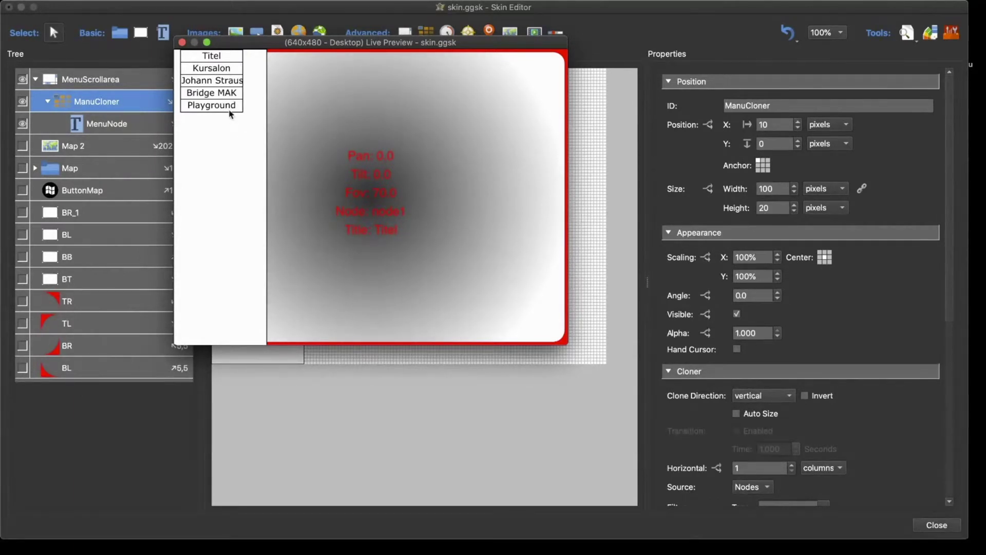
pyautogui.click(182, 42)
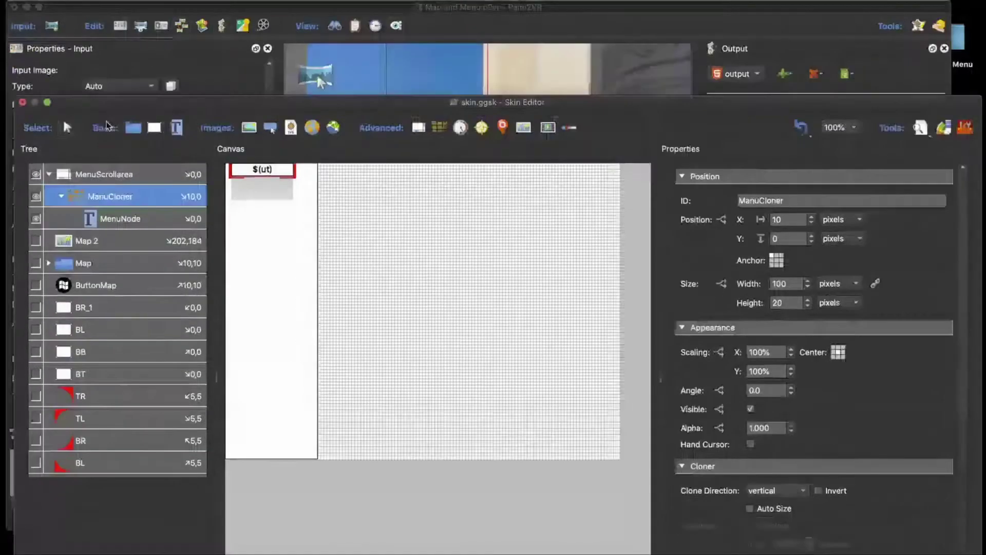
pyautogui.moveTo(106, 125); pyautogui.dragTo(79, 15)
pyautogui.click(955, 533)
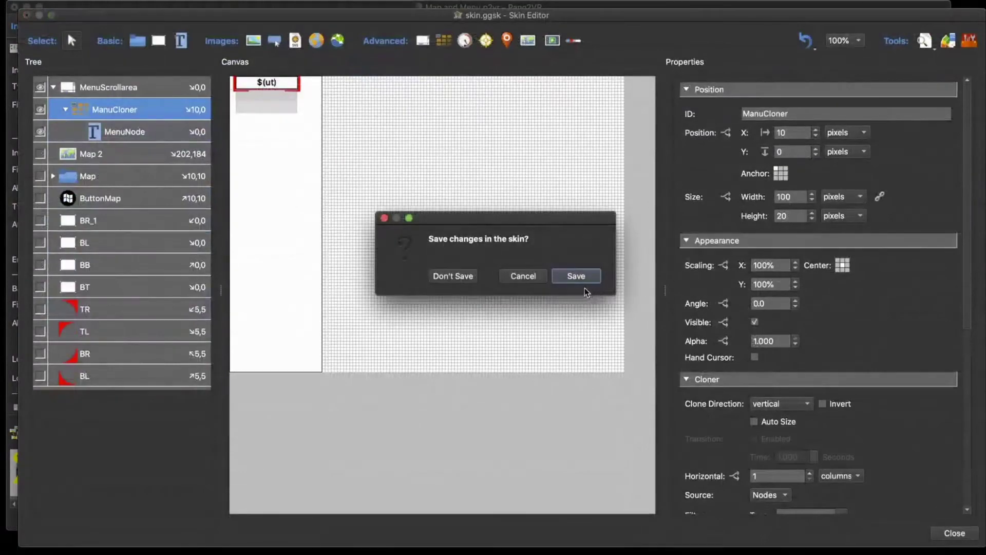
pyautogui.click(582, 279)
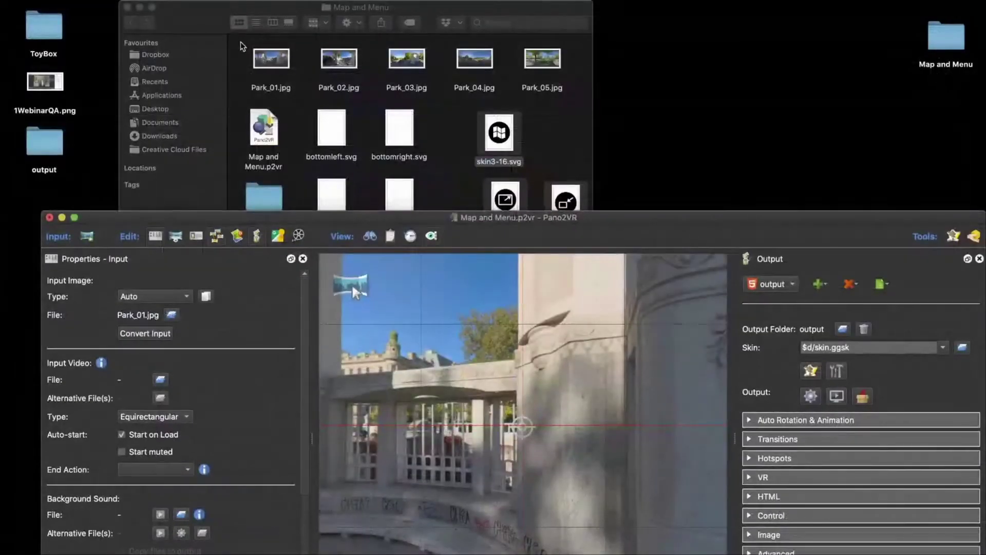
# Select panoramas Park_01.jpg to Park_05.jpg in the Map and Menu folder in Finder and bring them into the Pano2VR viewer
pyautogui.moveTo(241, 40); pyautogui.dragTo(506, 73)
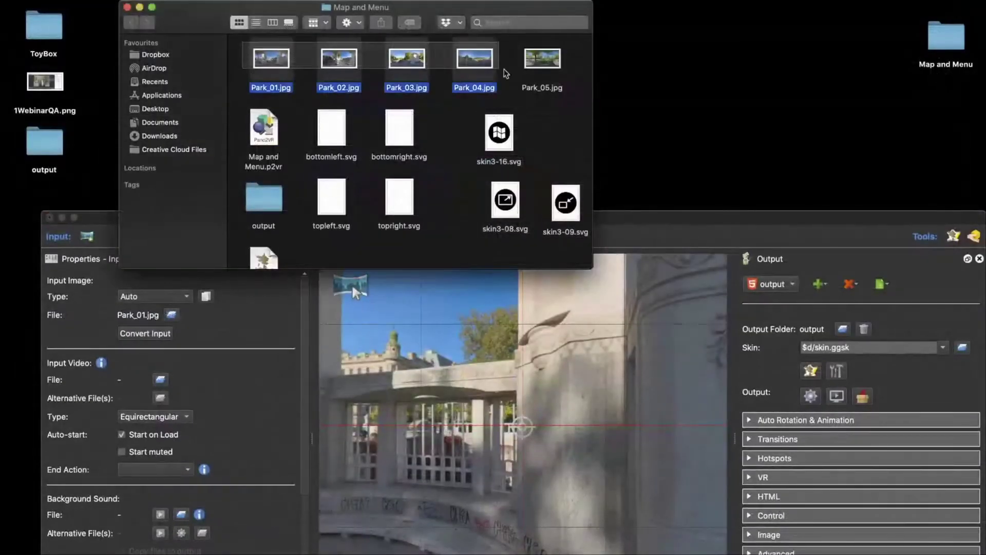
pyautogui.moveTo(637, 217); pyautogui.dragTo(637, 170)
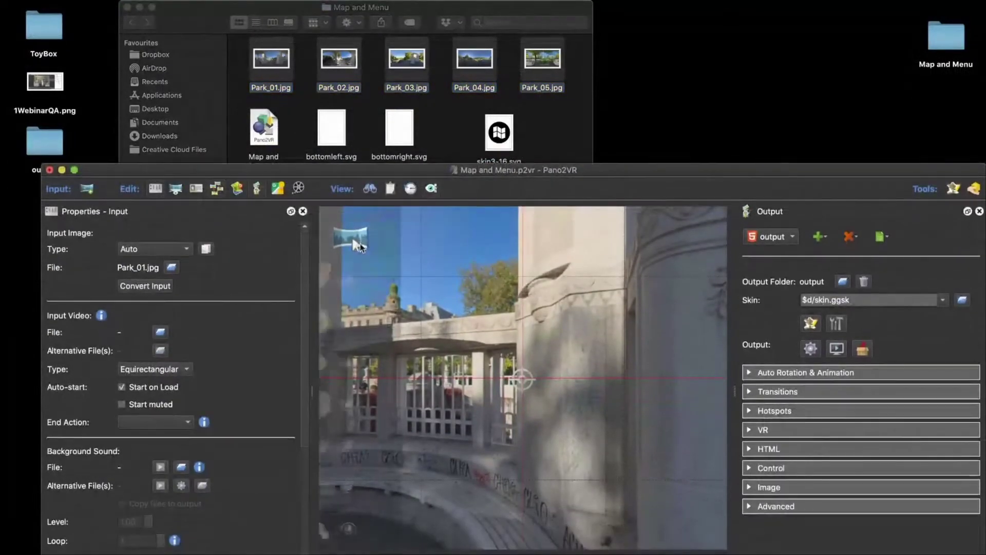
pyautogui.moveTo(354, 239)
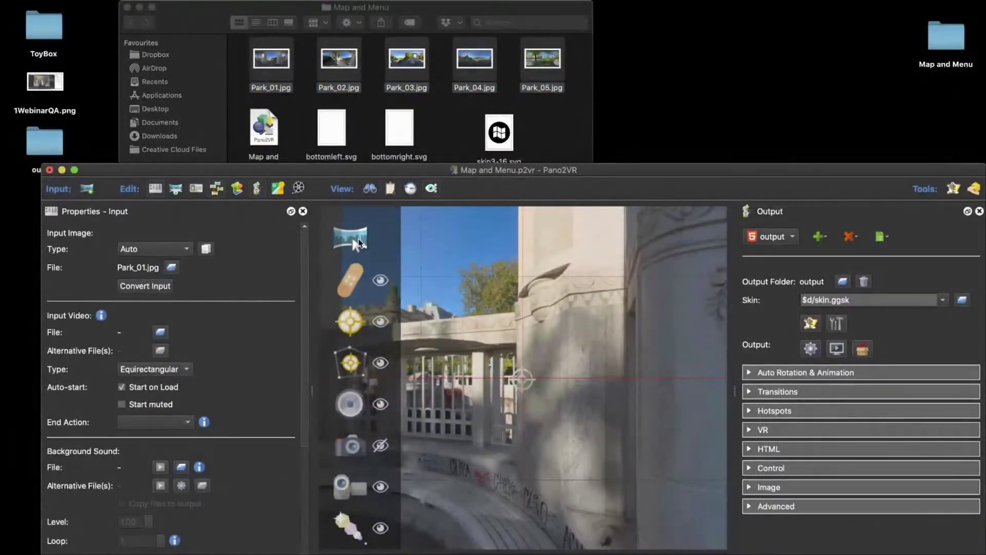
pyautogui.moveTo(274, 63); pyautogui.dragTo(427, 293)
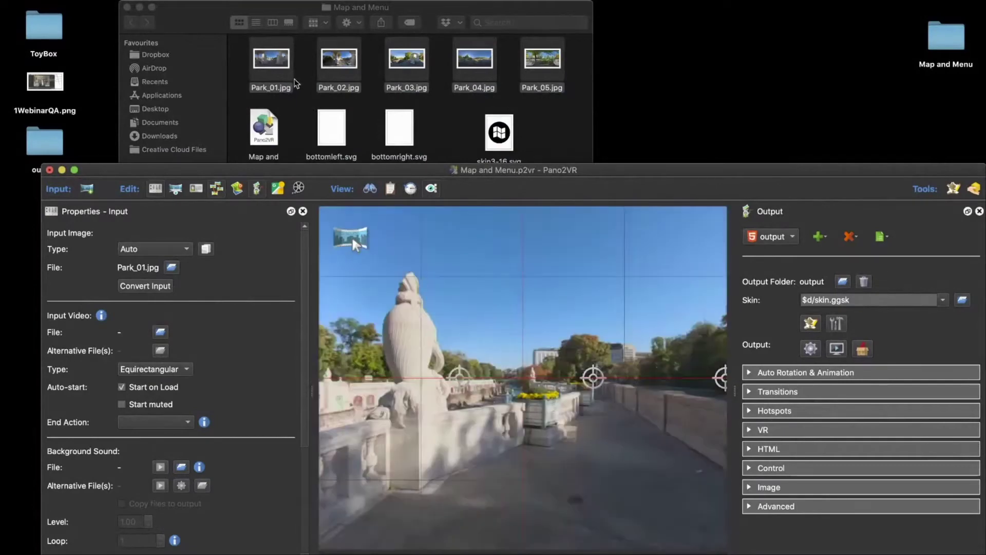
pyautogui.moveTo(277, 64); pyautogui.dragTo(432, 262)
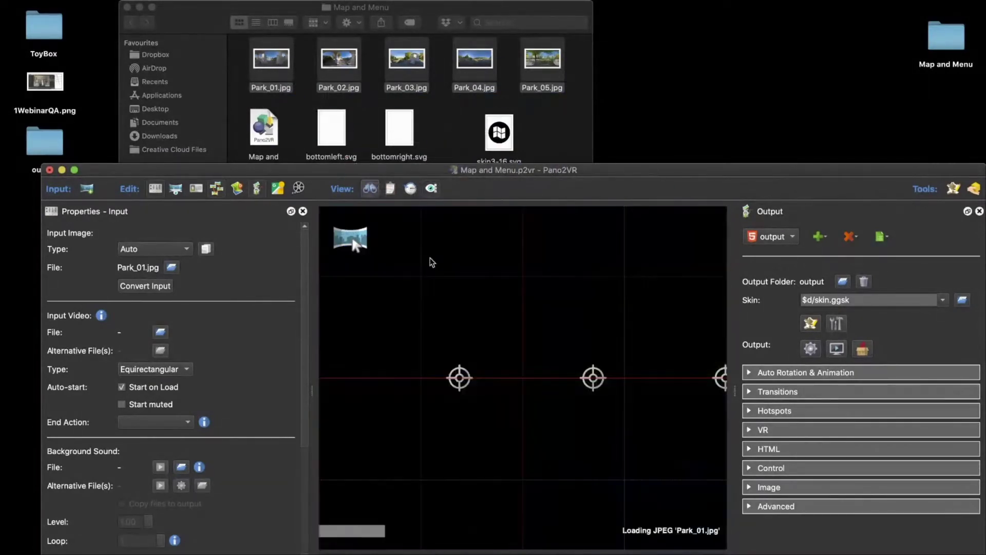
# Generate the tour output, overwriting pano.xml, then check the node menu in the browser and close it
pyautogui.moveTo(368, 176); pyautogui.dragTo(320, 14)
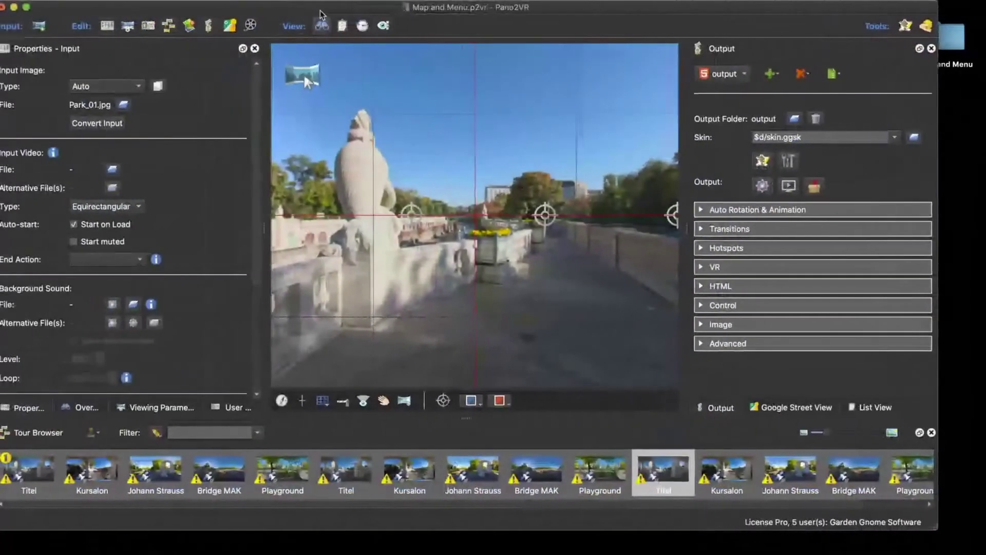
pyautogui.click(763, 186)
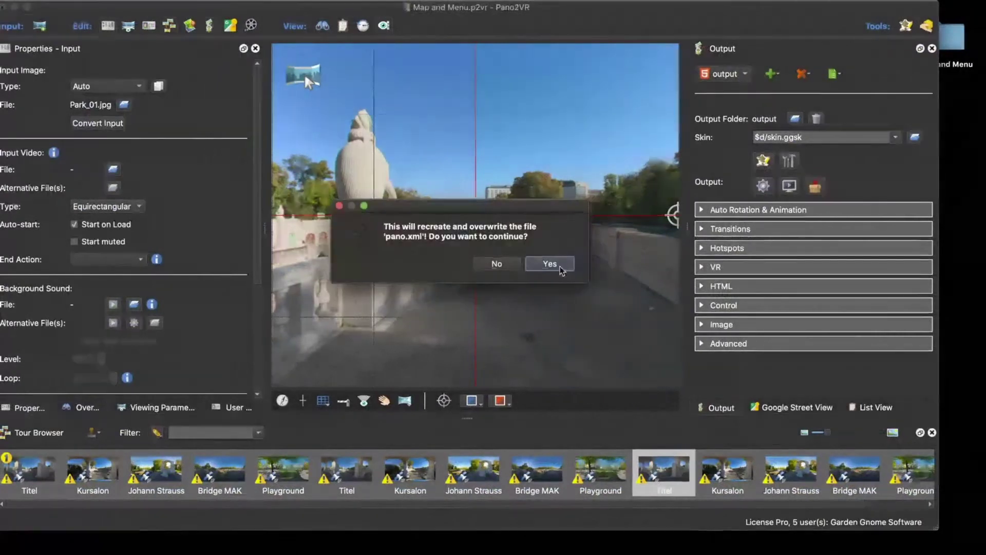
pyautogui.click(560, 267)
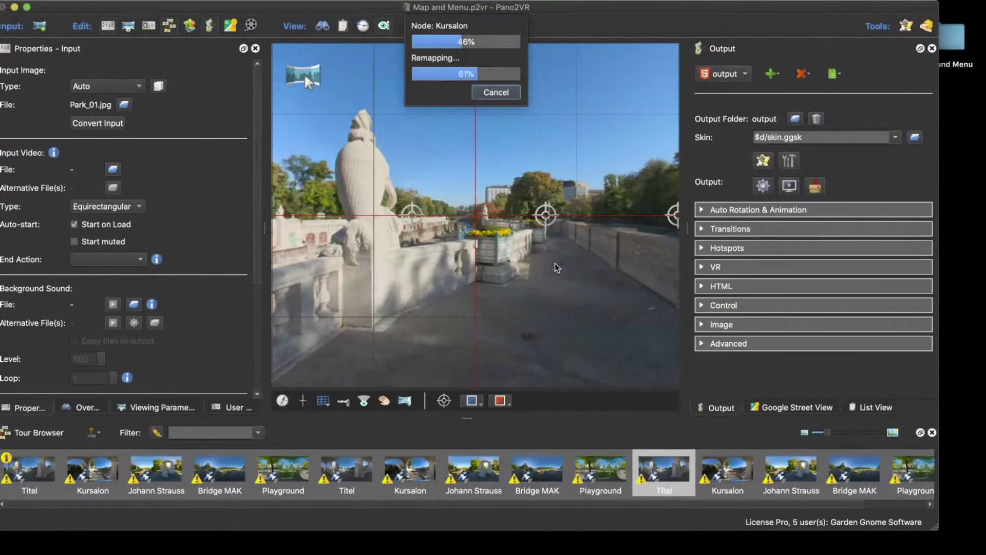
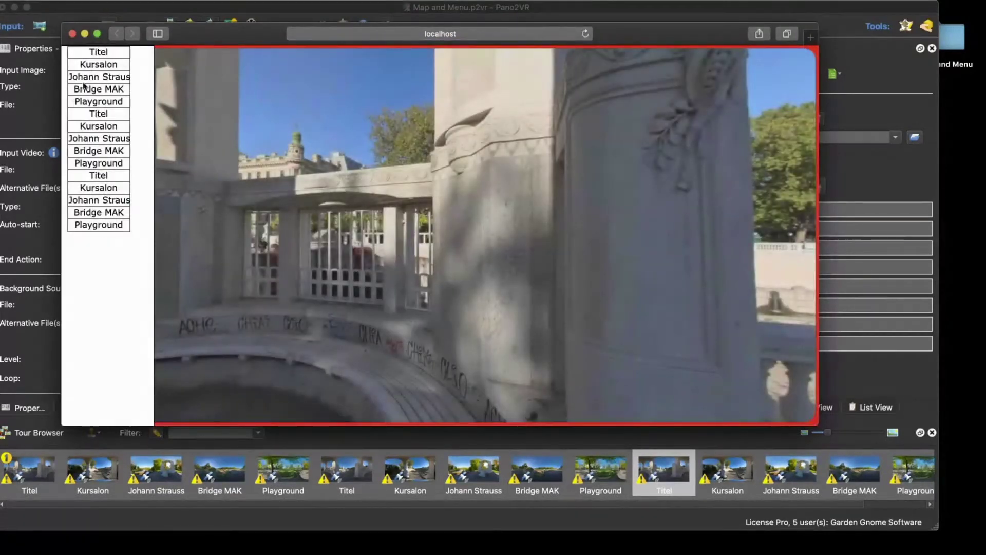
pyautogui.click(72, 34)
# Set ManuCloner's height to 25 pixels in the Skin Editor and check the menu spacing in the live preview
pyautogui.click(914, 136)
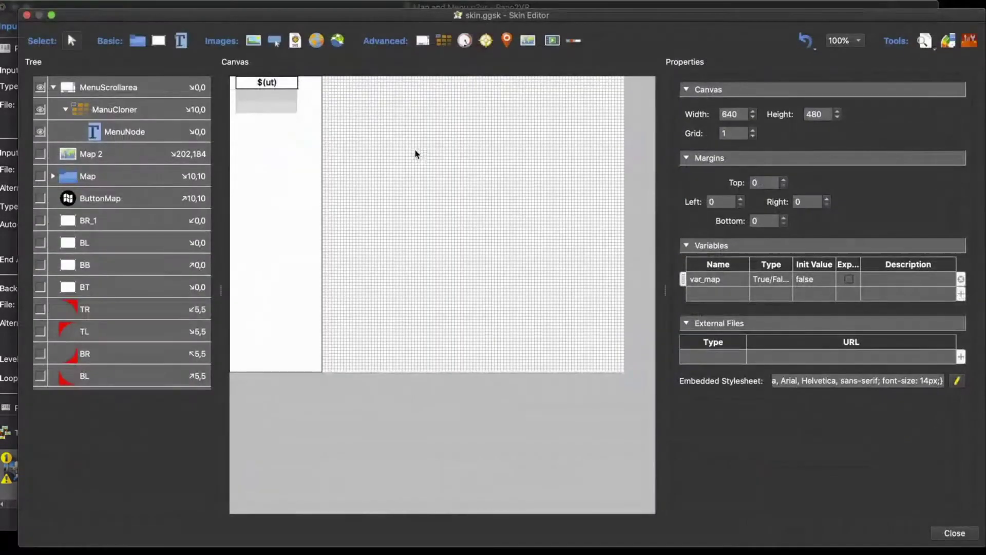
pyautogui.click(107, 109)
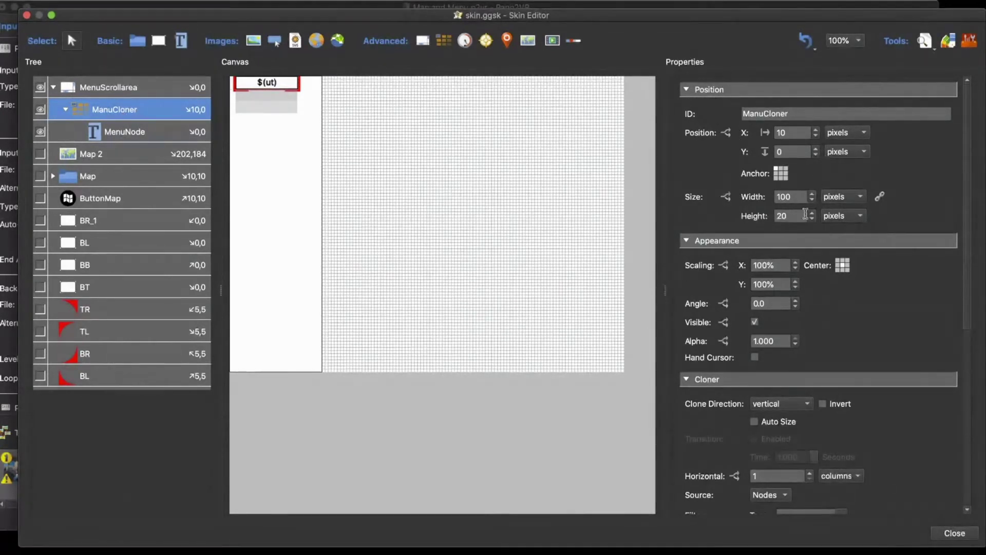
pyautogui.click(813, 213)
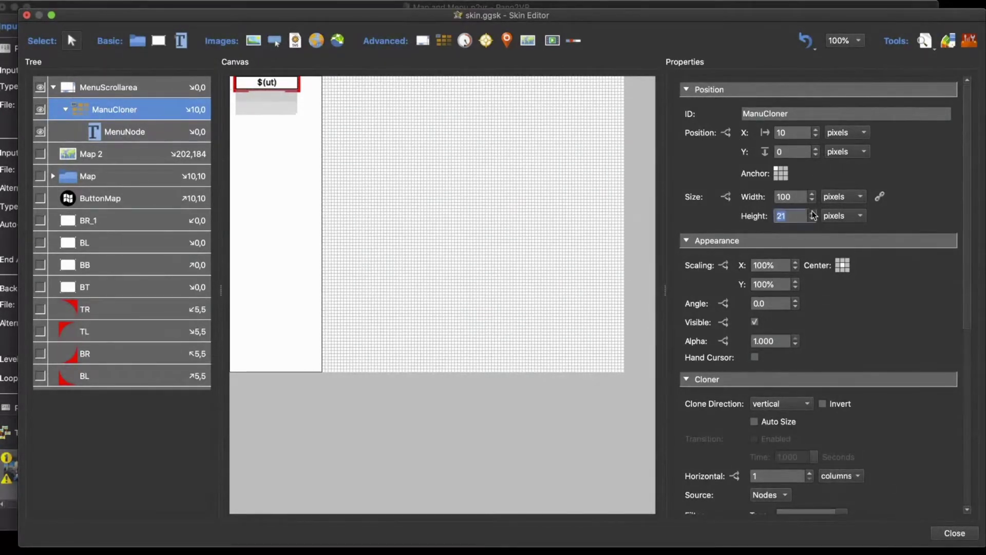
pyautogui.click(813, 213)
pyautogui.click(812, 212)
pyautogui.click(813, 213)
pyautogui.click(813, 213)
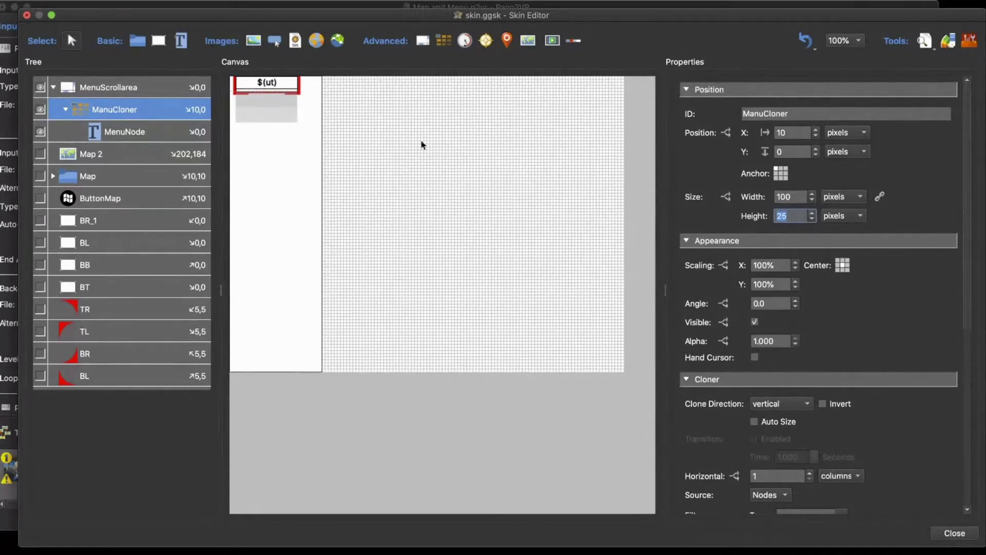
pyautogui.click(925, 41)
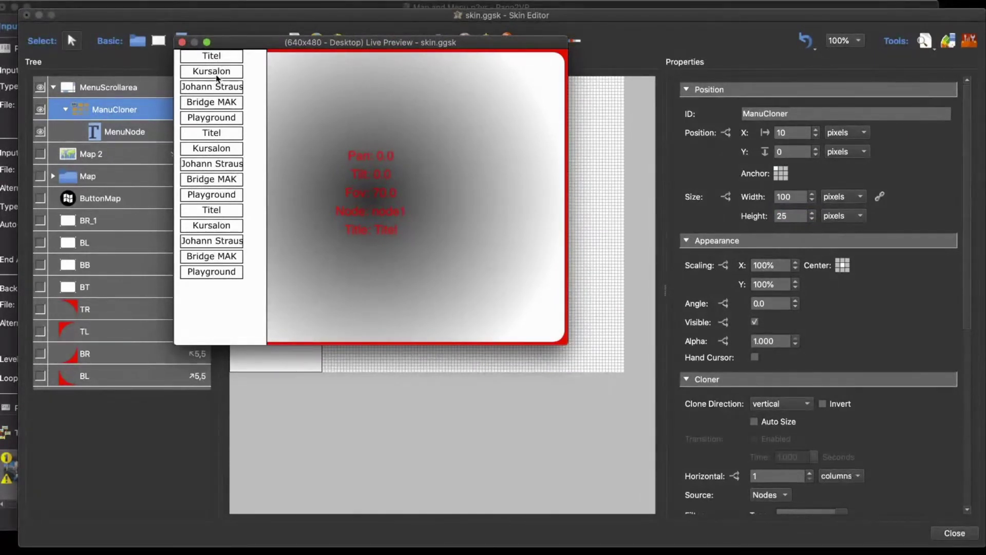
pyautogui.click(182, 42)
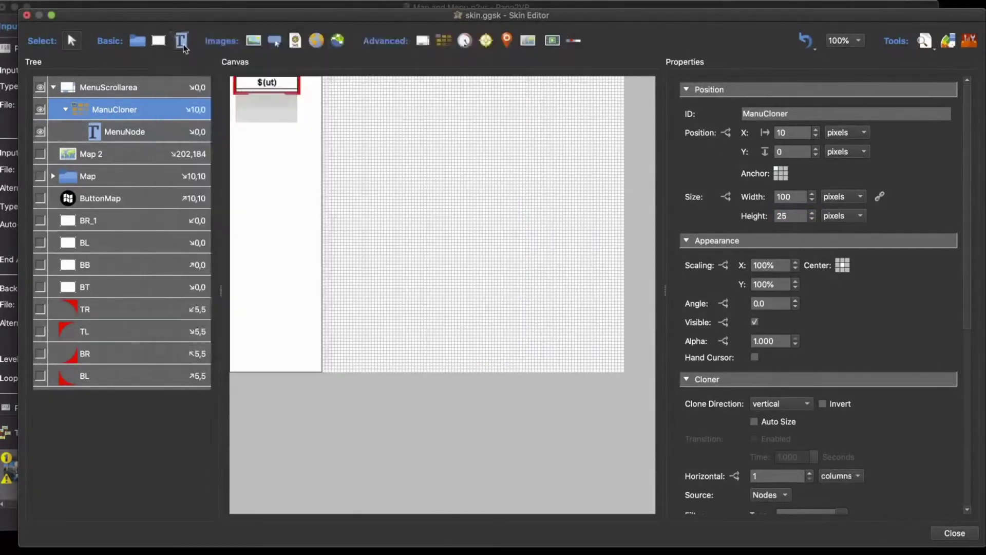
# Add a Mouse Click action to MenuNode that opens the next panorama, with Hotspot URL as the URL and Default View
pyautogui.click(139, 133)
pyautogui.scroll(-10, 929, 327)
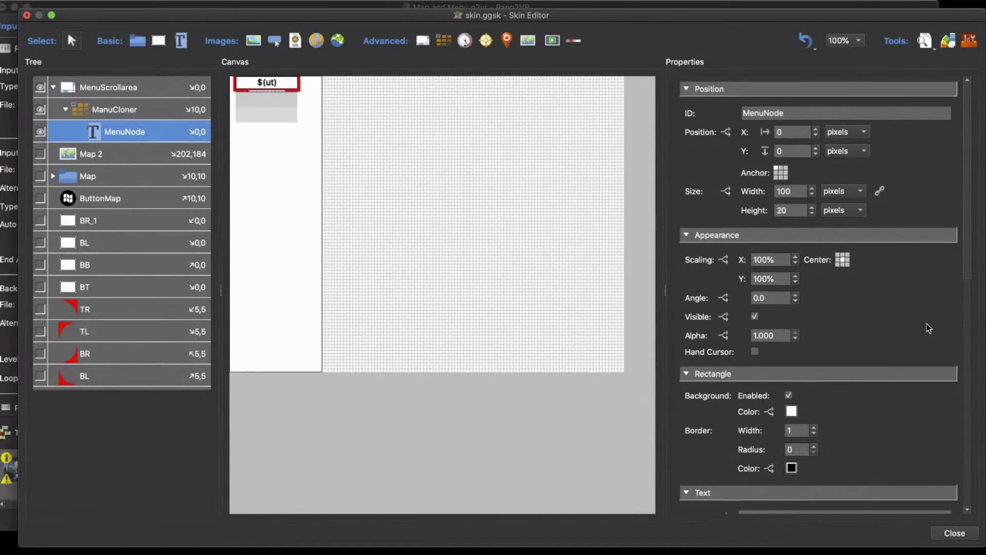
pyautogui.doubleClick(729, 448)
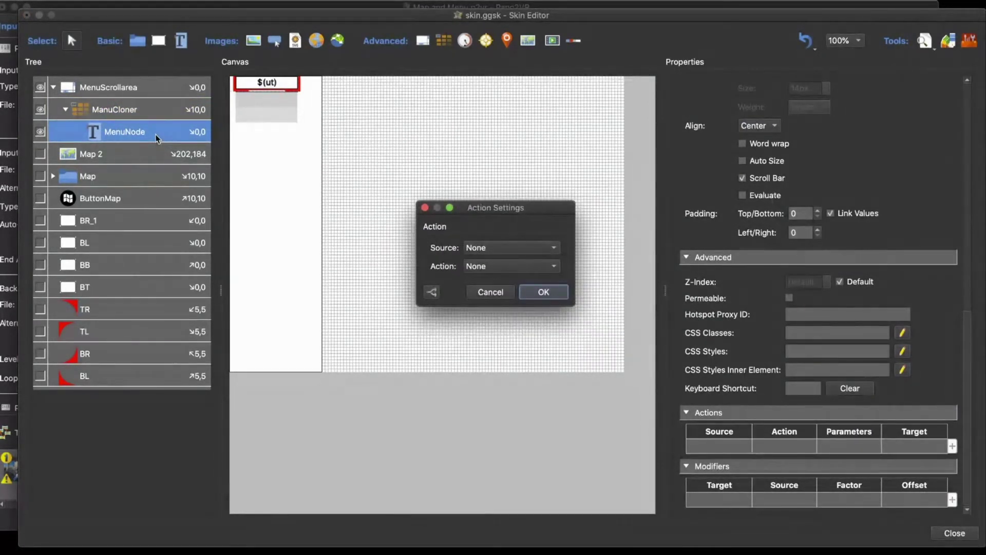
pyautogui.click(483, 249)
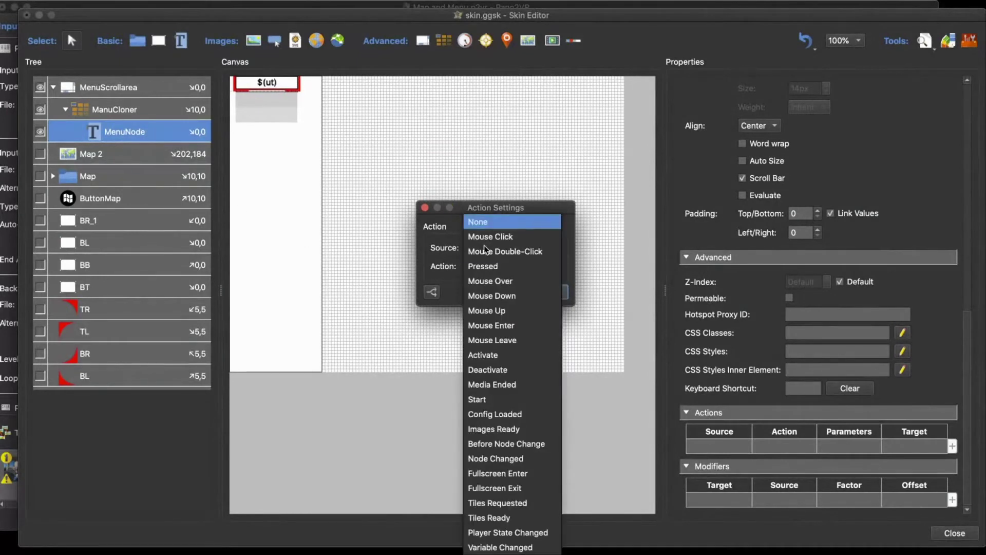
pyautogui.click(491, 239)
pyautogui.click(500, 266)
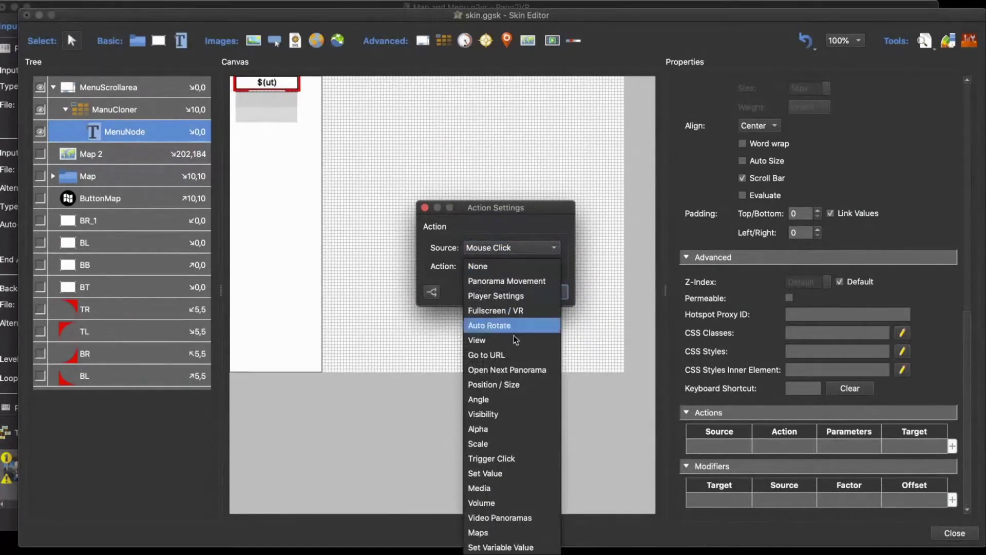
pyautogui.click(507, 370)
pyautogui.click(552, 286)
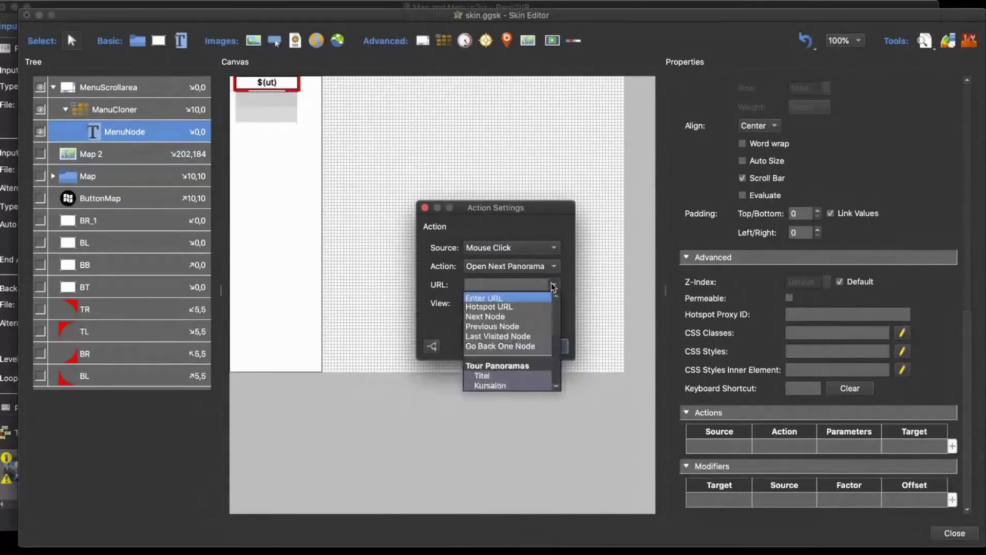
pyautogui.click(468, 307)
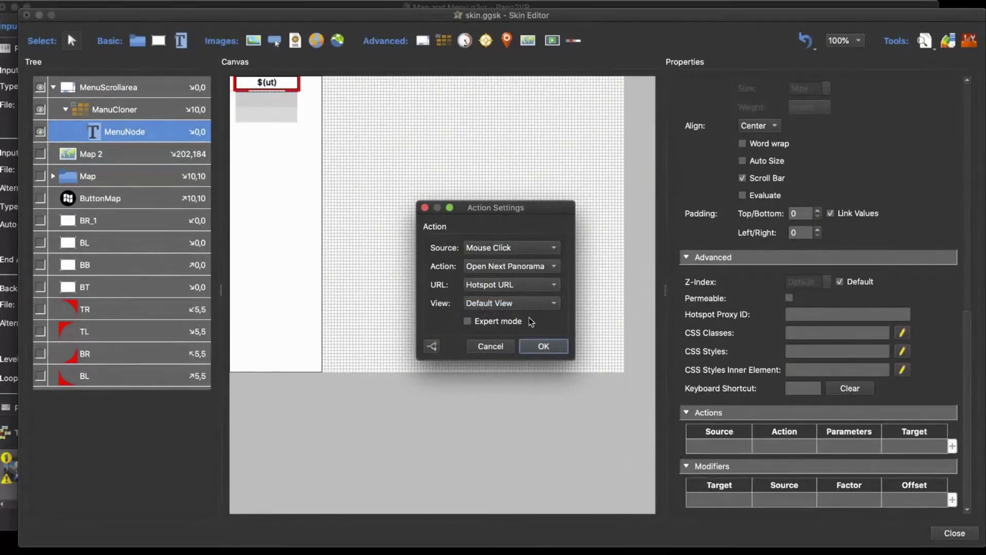
pyautogui.click(544, 346)
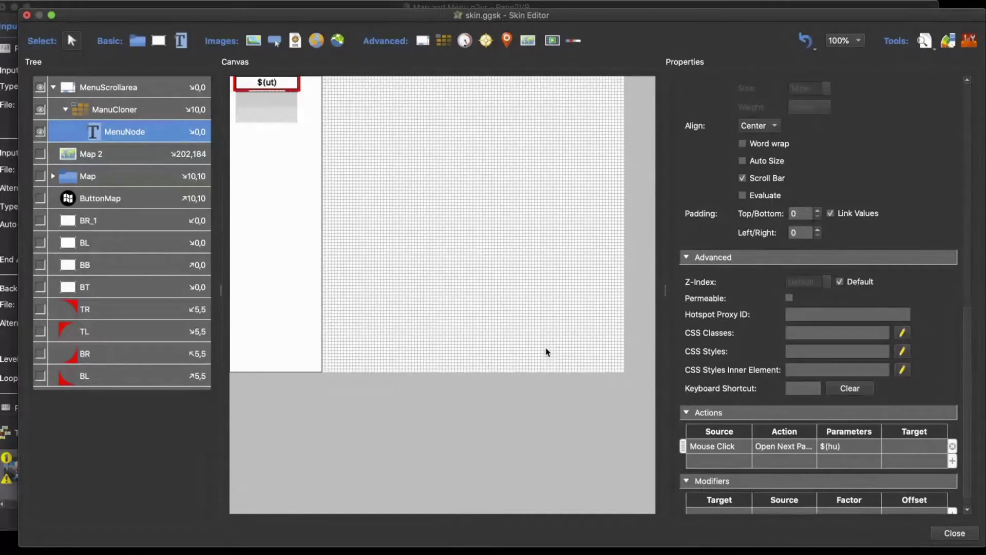
# Test the Kursalon menu entry in the live preview and close the preview
pyautogui.click(925, 41)
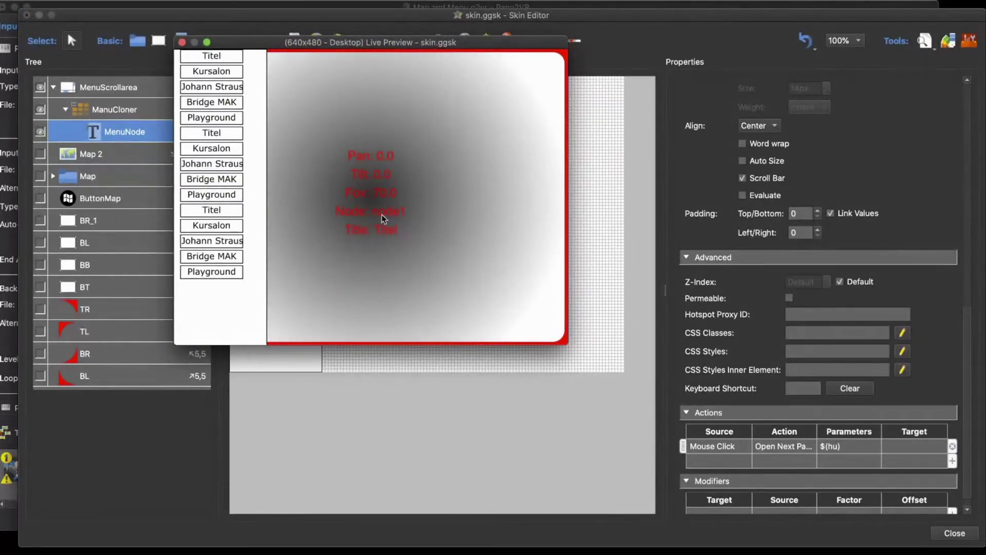
pyautogui.click(226, 72)
pyautogui.click(182, 43)
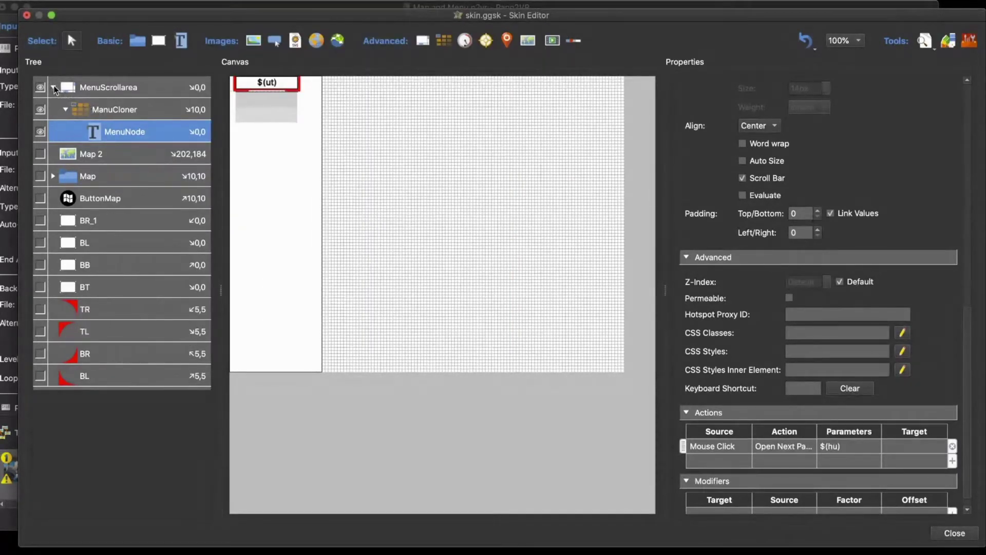
# Collapse MenuScrollarea in the tree and test the menu's scrolling in a live preview shrunk to about 659x184
pyautogui.click(54, 88)
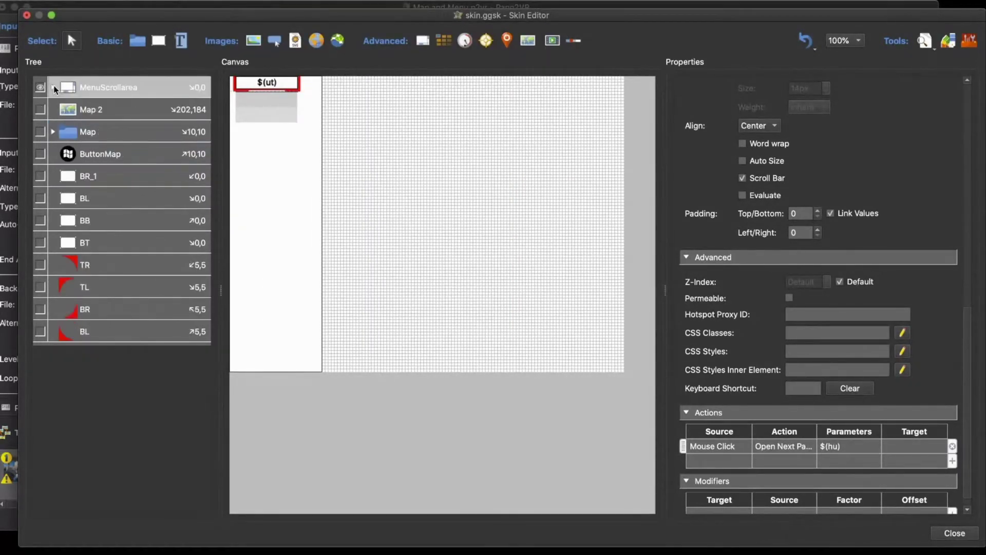
pyautogui.click(925, 40)
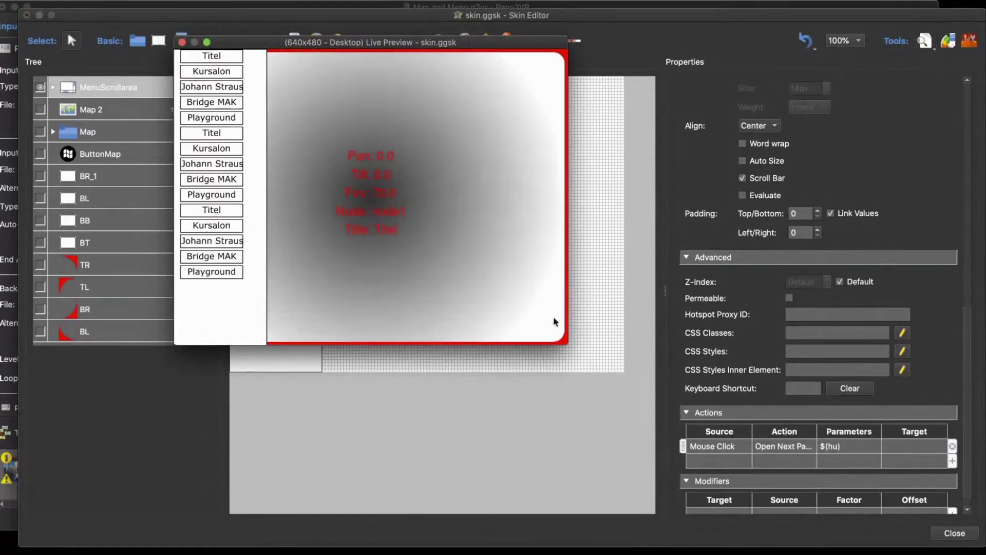
pyautogui.moveTo(567, 343); pyautogui.dragTo(579, 161)
pyautogui.scroll(-2, 261, 91)
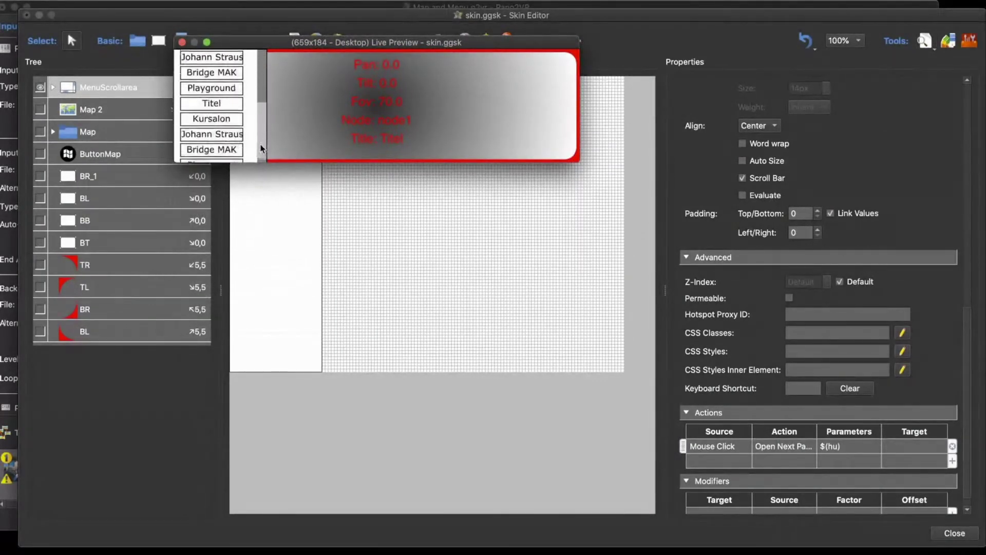
pyautogui.scroll(2, 261, 91)
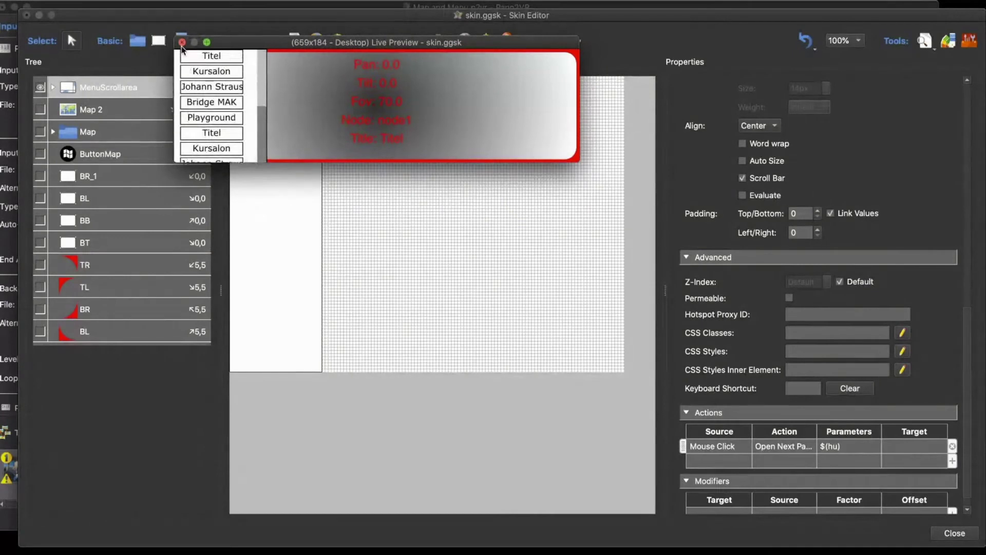
pyautogui.click(182, 42)
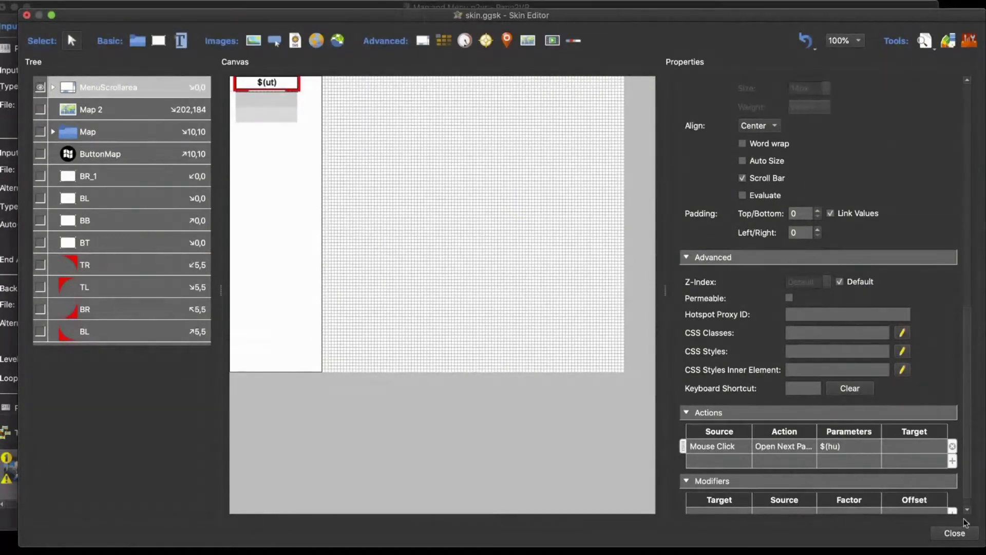
# Close the Skin Editor saving the skin, regenerate the output over pano.xml, and view the result in the browser before closing it
pyautogui.click(955, 533)
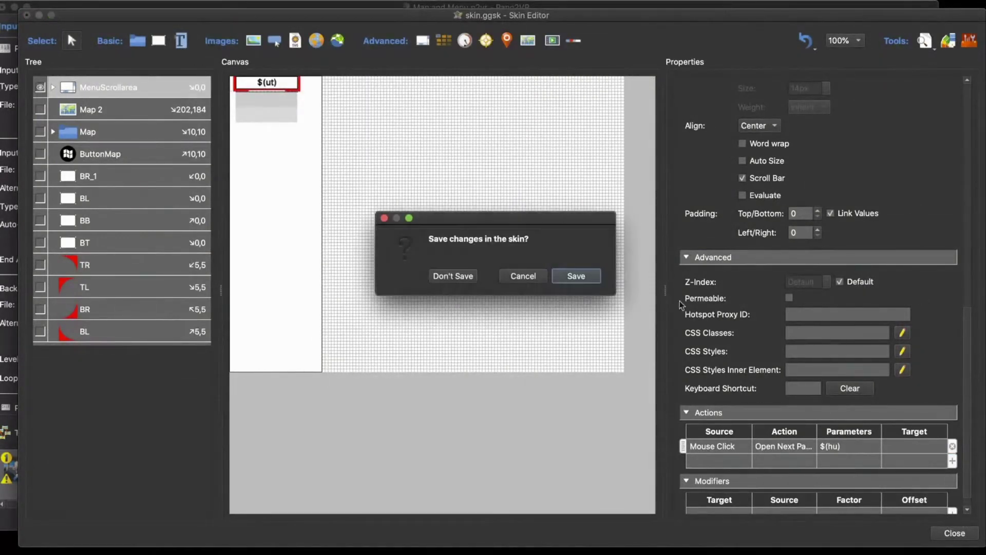
pyautogui.click(576, 275)
pyautogui.click(763, 186)
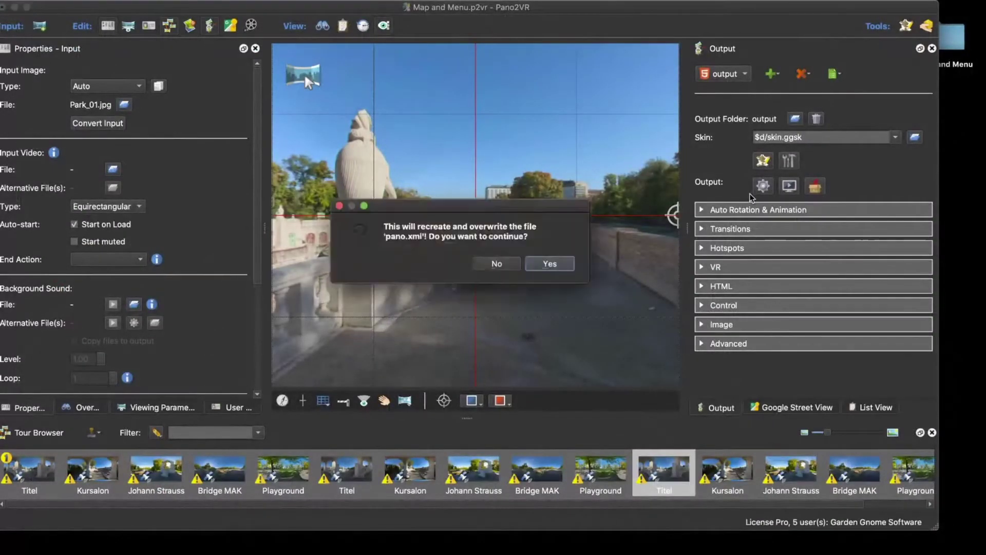
pyautogui.click(548, 262)
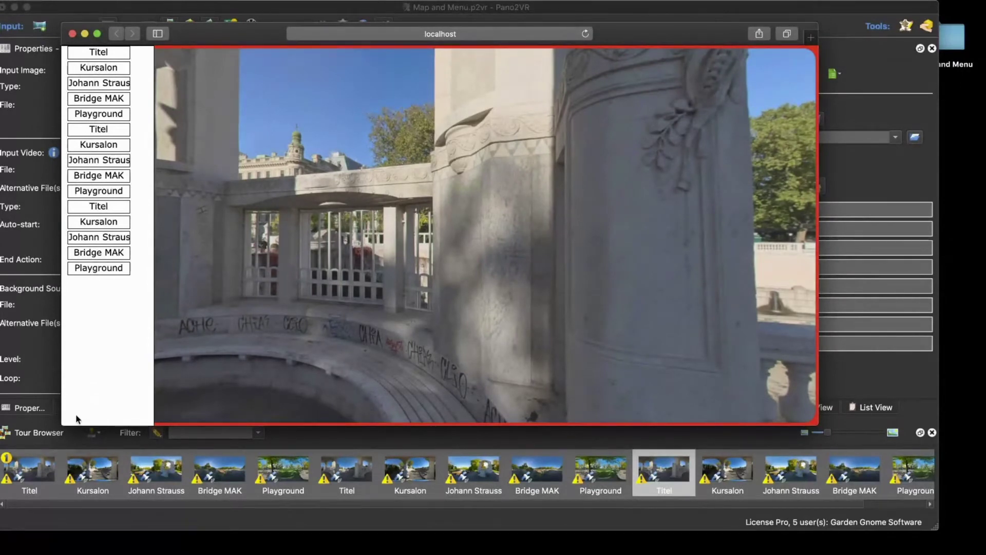
pyautogui.moveTo(204, 37); pyautogui.dragTo(250, 29)
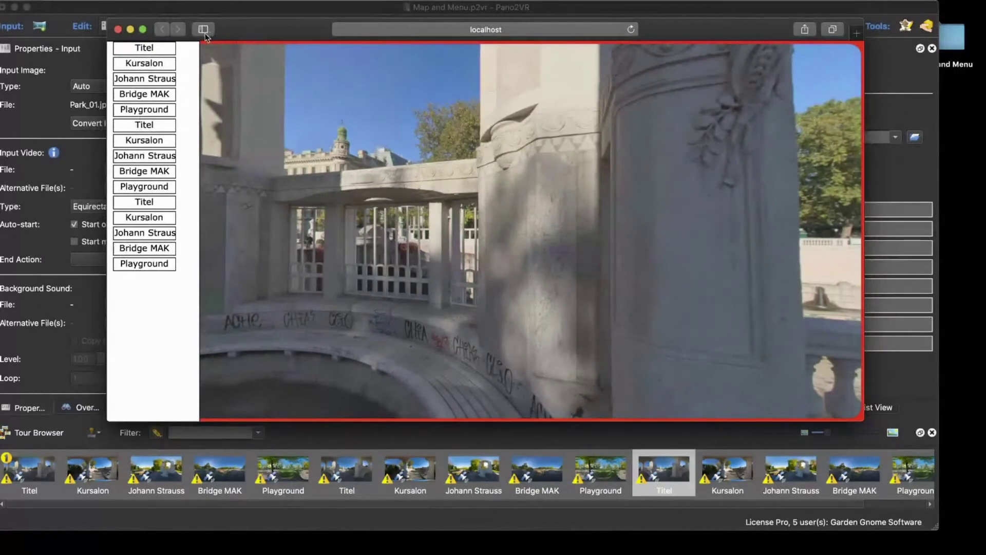
pyautogui.click(118, 29)
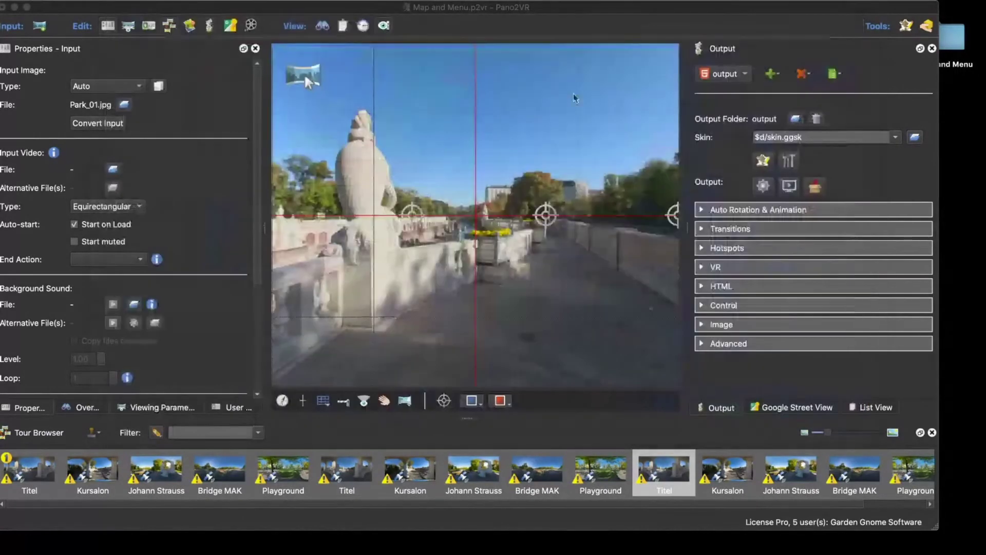
# Reopen the skin in the Skin Editor and set MenuScrollarea's X position to 10 pixels
pyautogui.click(764, 162)
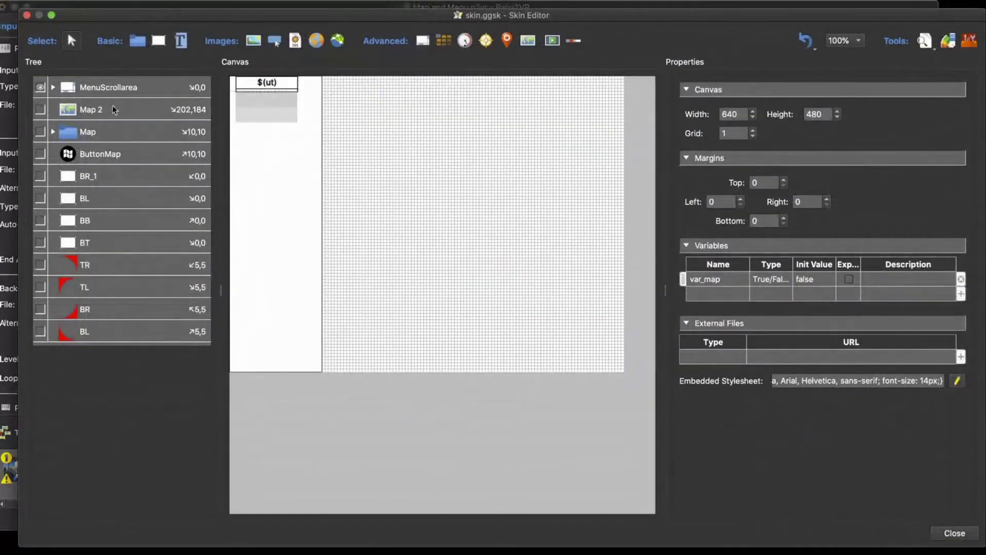
pyautogui.click(113, 90)
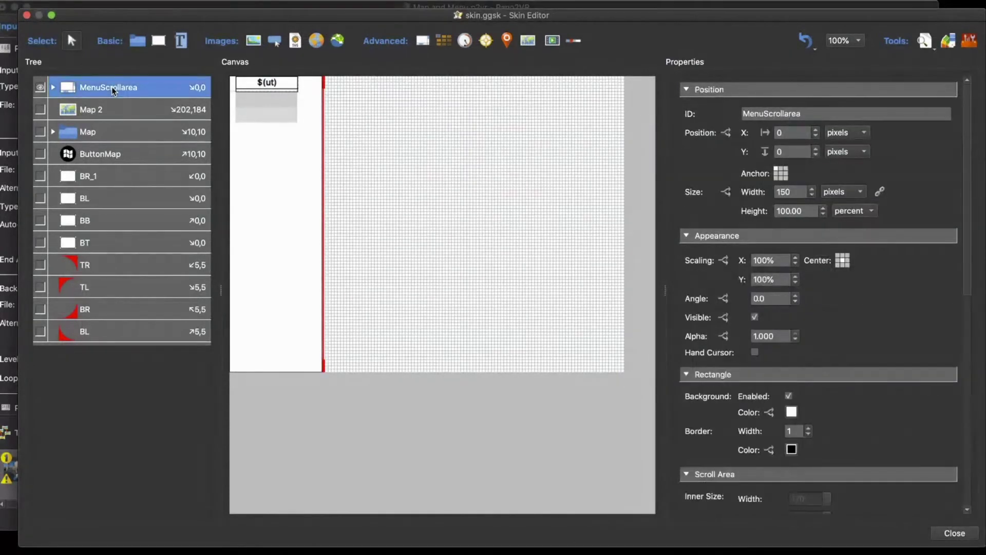
pyautogui.scroll(-3, 909, 292)
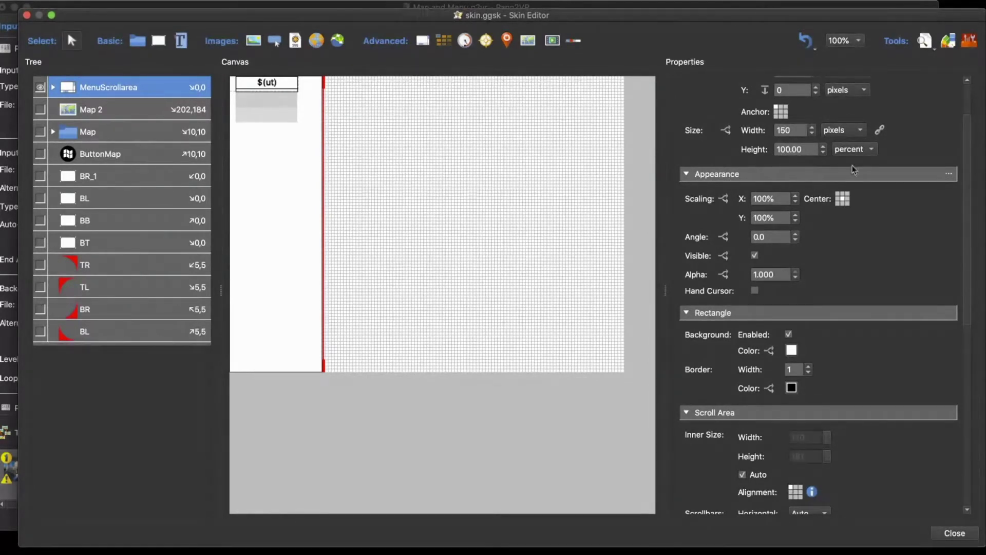
pyautogui.scroll(3, 894, 141)
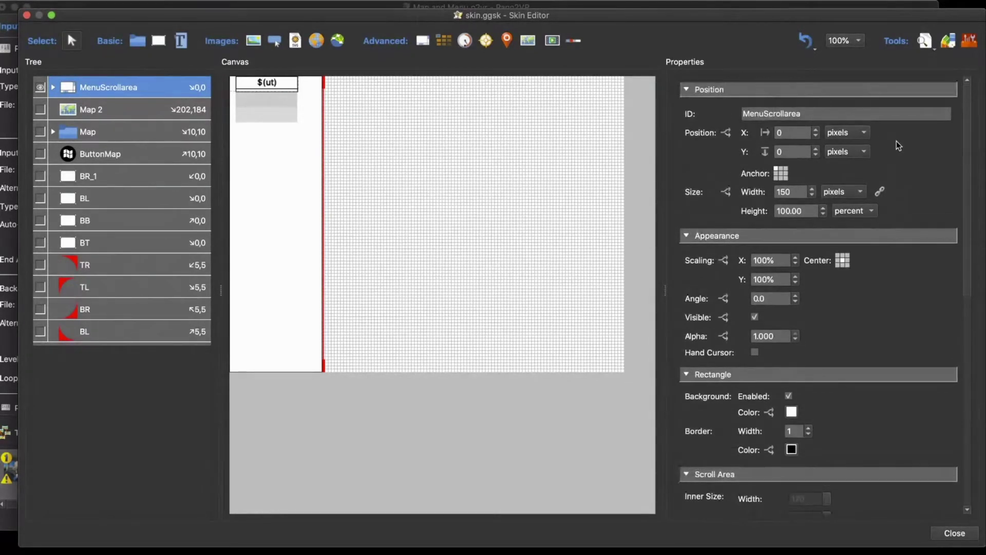
pyautogui.doubleClick(792, 133)
pyautogui.write('10')
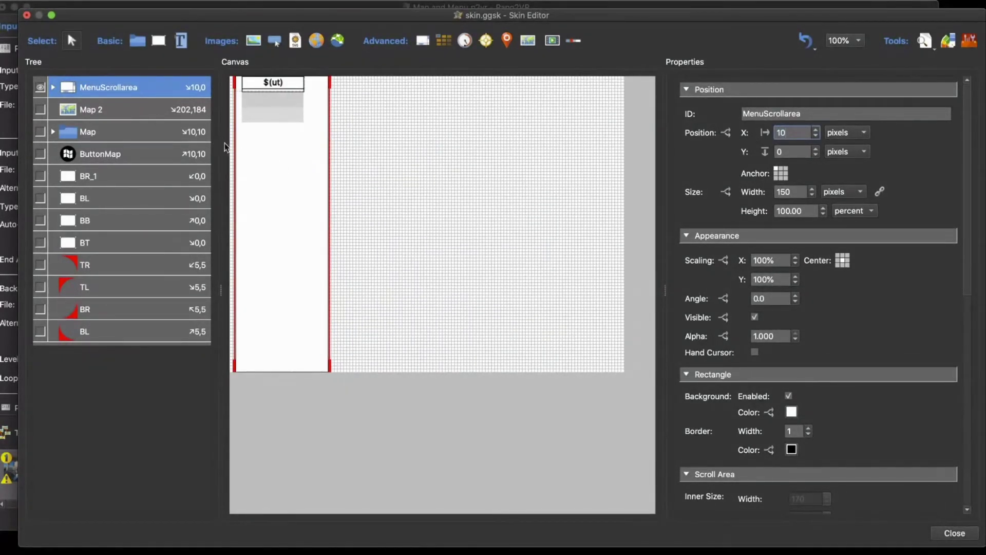
pyautogui.scroll(-1, 898, 191)
pyautogui.scroll(-3, 898, 191)
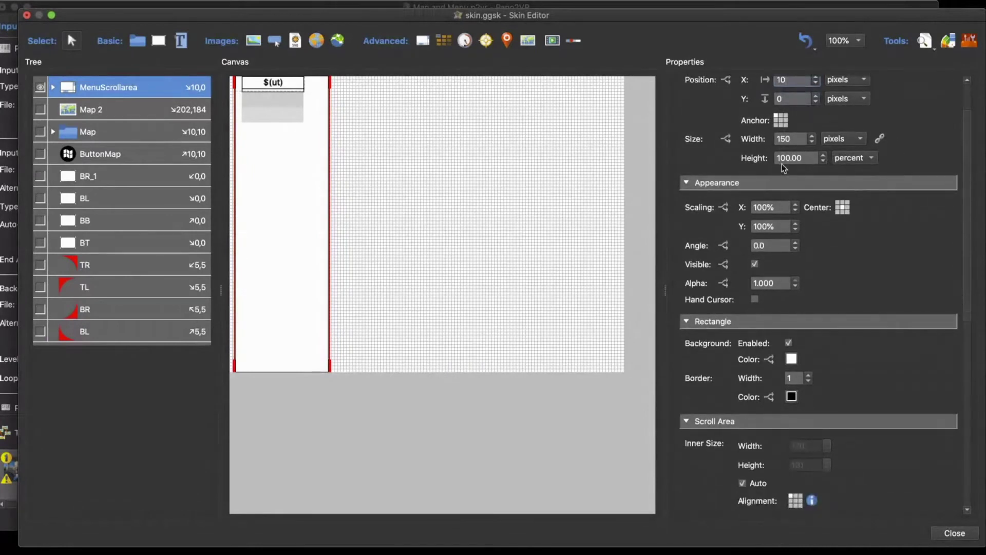
# Switch MenuScrollarea's height unit to CSS and set the height to calc(100% -20px)
pyautogui.click(837, 163)
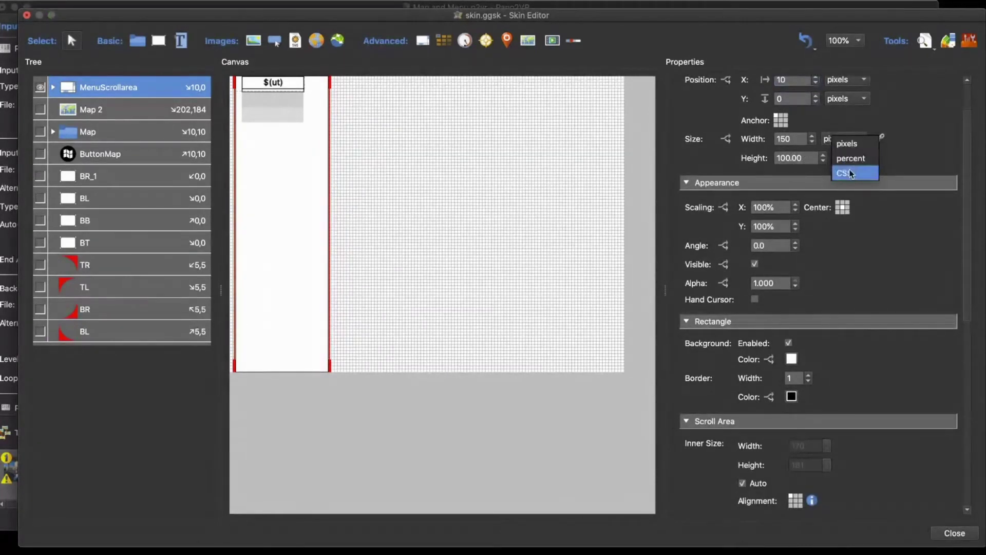
pyautogui.click(849, 173)
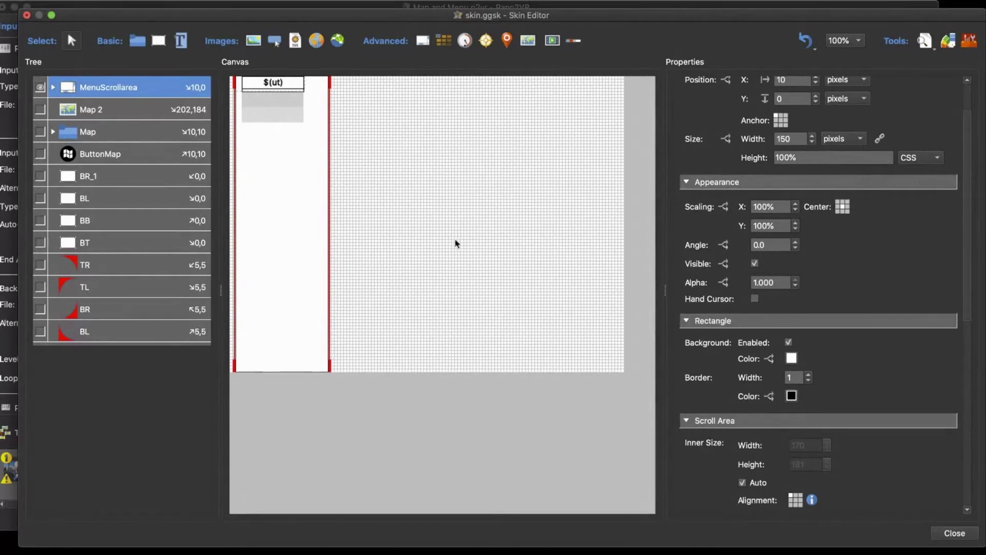
pyautogui.moveTo(806, 158); pyautogui.dragTo(757, 162)
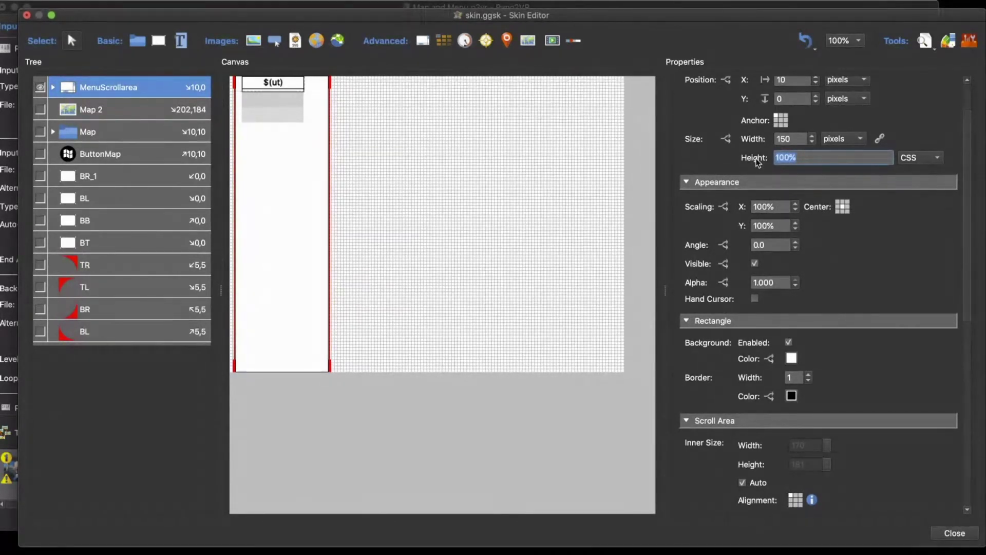
pyautogui.write('calc')
pyautogui.write('-20px')
# Check how the menu height adapts in a live preview shrunk to about 415x259, and close the preview
pyautogui.click(925, 40)
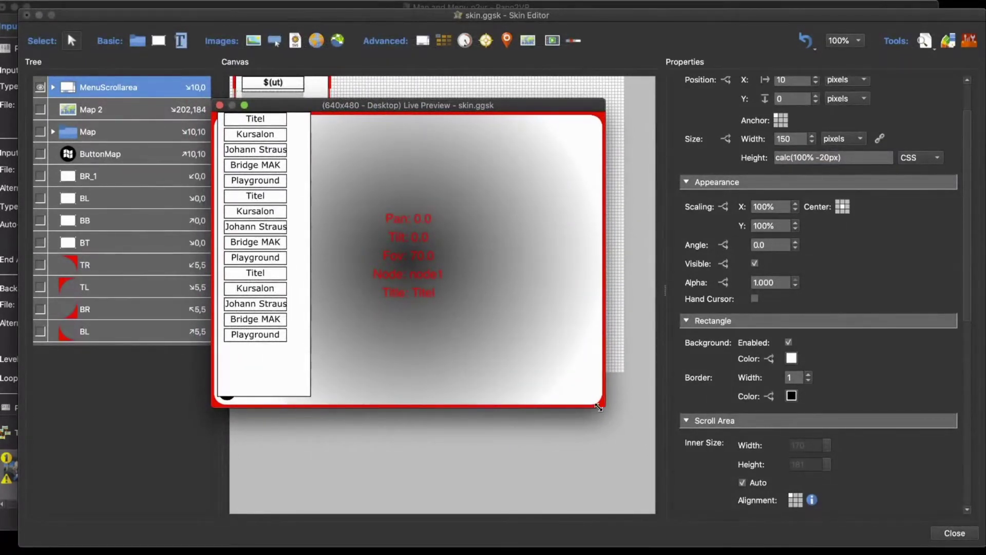
pyautogui.moveTo(599, 407); pyautogui.dragTo(466, 270)
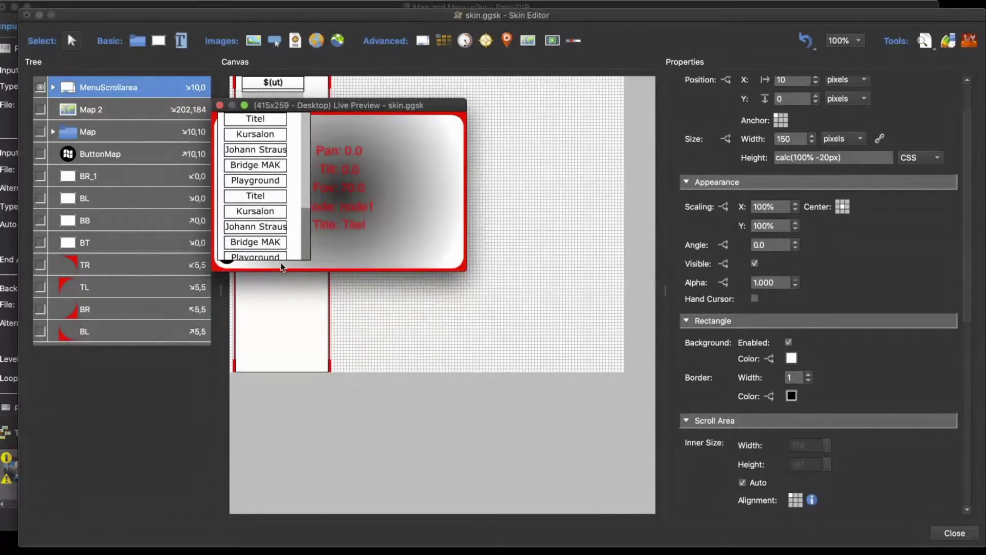
pyautogui.click(220, 105)
# Set MenuScrollarea's Y position to 100 pixels
pyautogui.scroll(3, 919, 98)
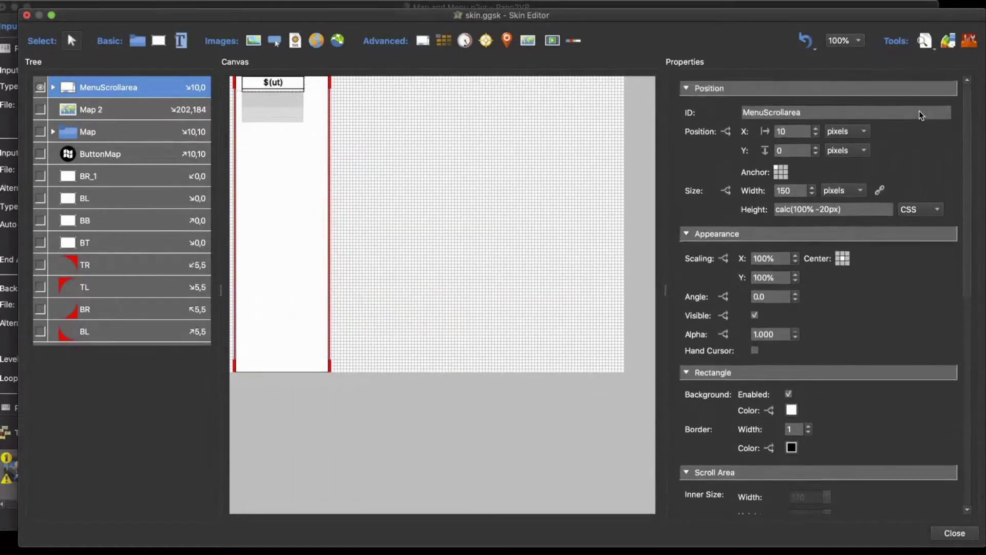
pyautogui.click(793, 152)
pyautogui.moveTo(793, 152); pyautogui.dragTo(776, 155)
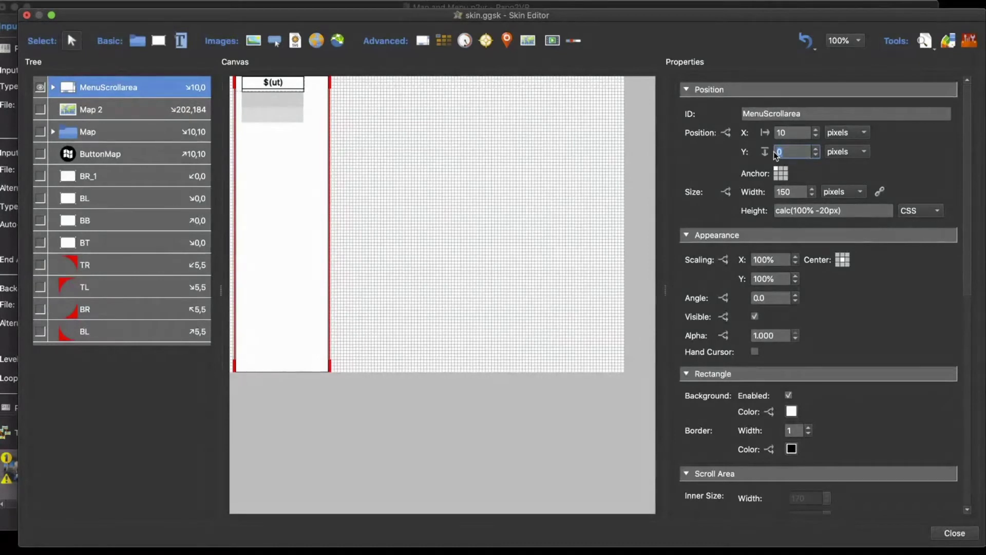
pyautogui.write('100')
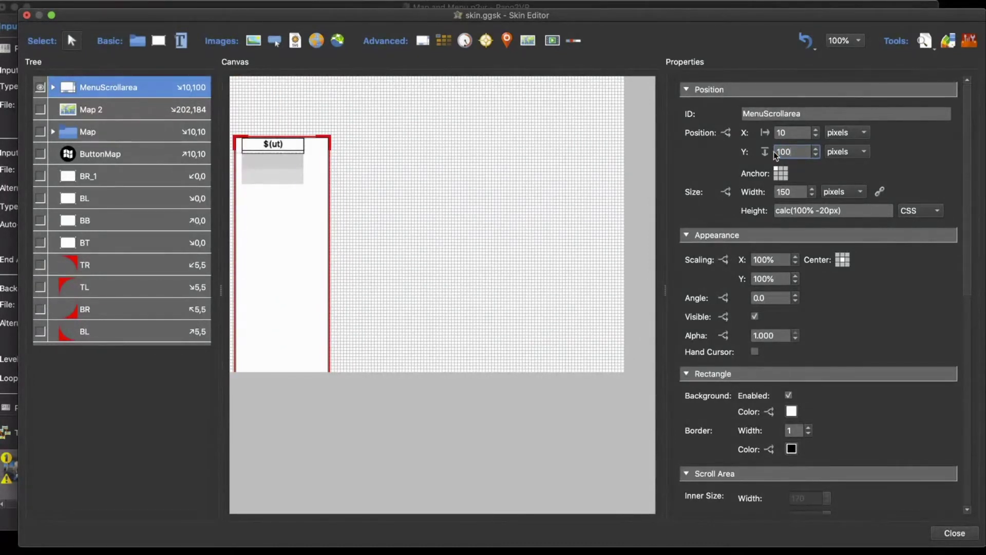
# Turn on the display of off-canvas elements in the Skin Editor
pyautogui.click(824, 211)
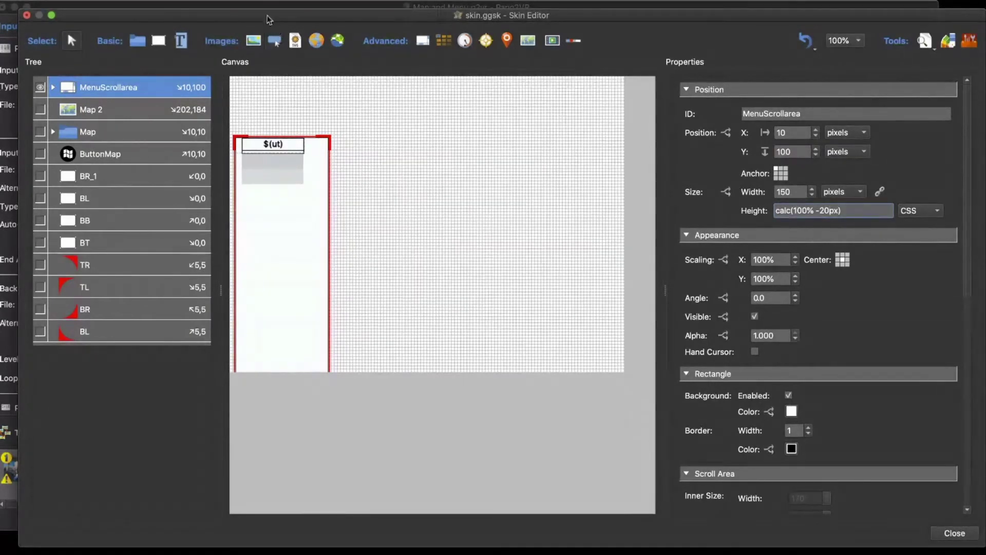
pyautogui.moveTo(262, 4)
pyautogui.click(226, 7)
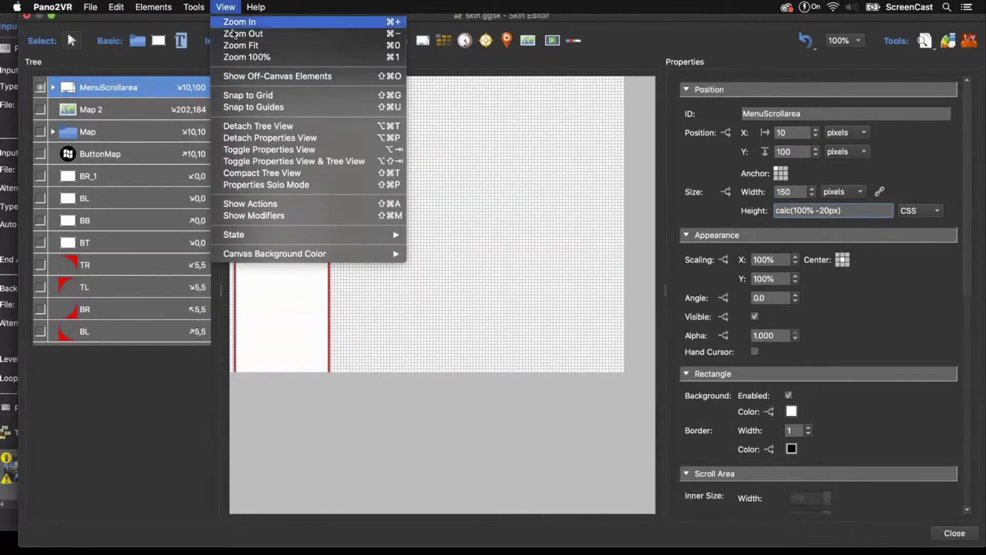
pyautogui.click(256, 76)
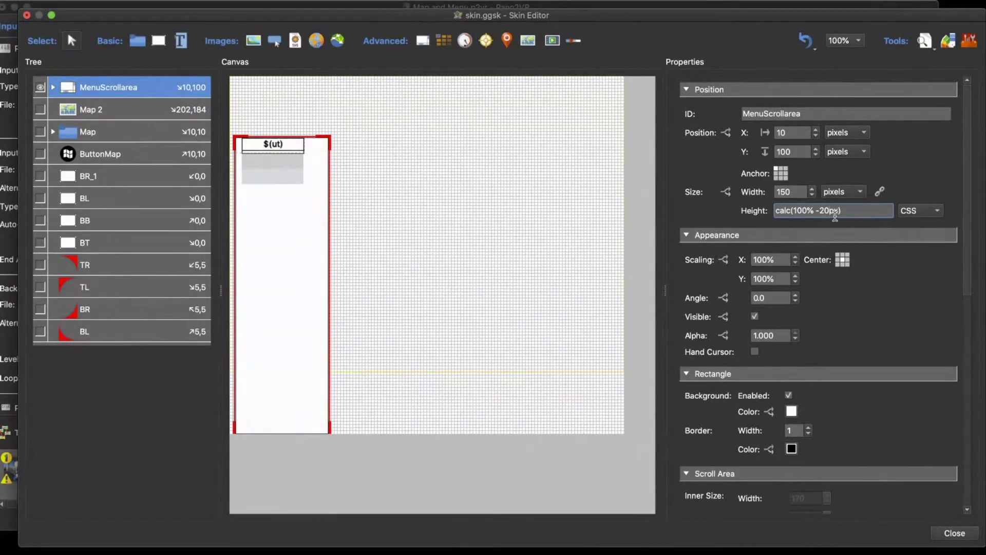
# Set MenuScrollarea's height to calc(100% -100px) and check the menu's lower edge in the live preview before closing it
pyautogui.press('BackSpace')
pyautogui.press('BackSpace')
pyautogui.write('100')
pyautogui.click(925, 41)
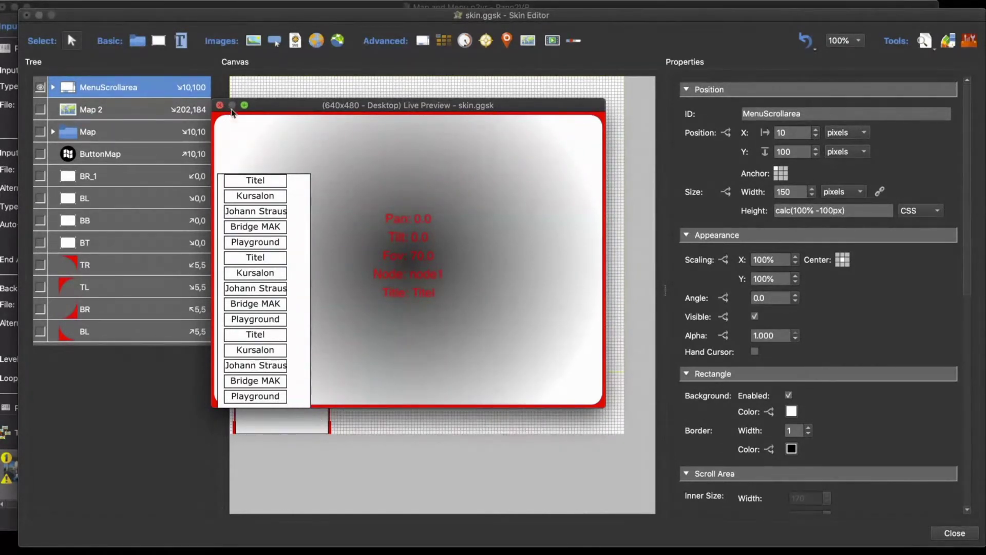
pyautogui.moveTo(604, 407); pyautogui.dragTo(565, 407)
pyautogui.click(342, 409)
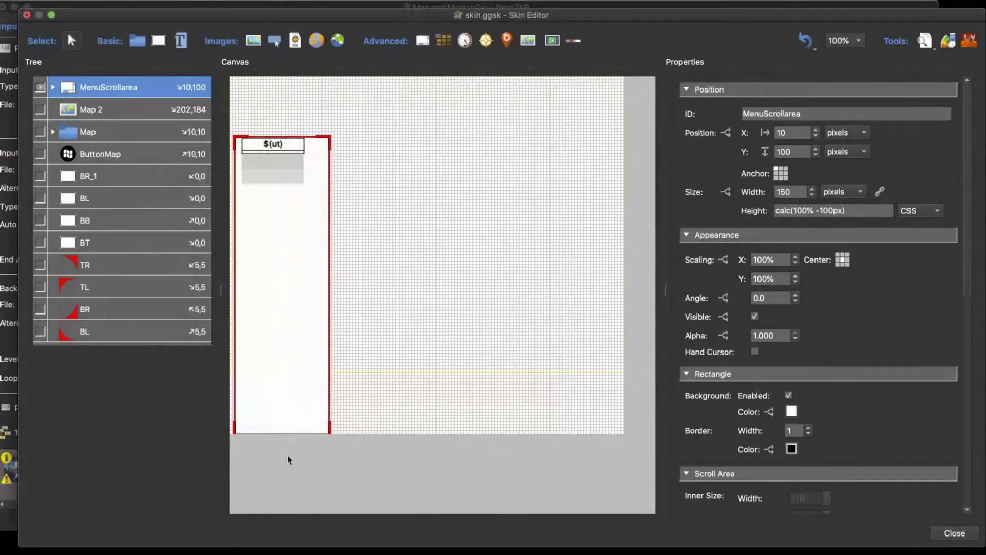
# Set MenuScrollarea's height to calc(100% -150px) and test toggling the map next to the menu in the live preview
pyautogui.click(833, 211)
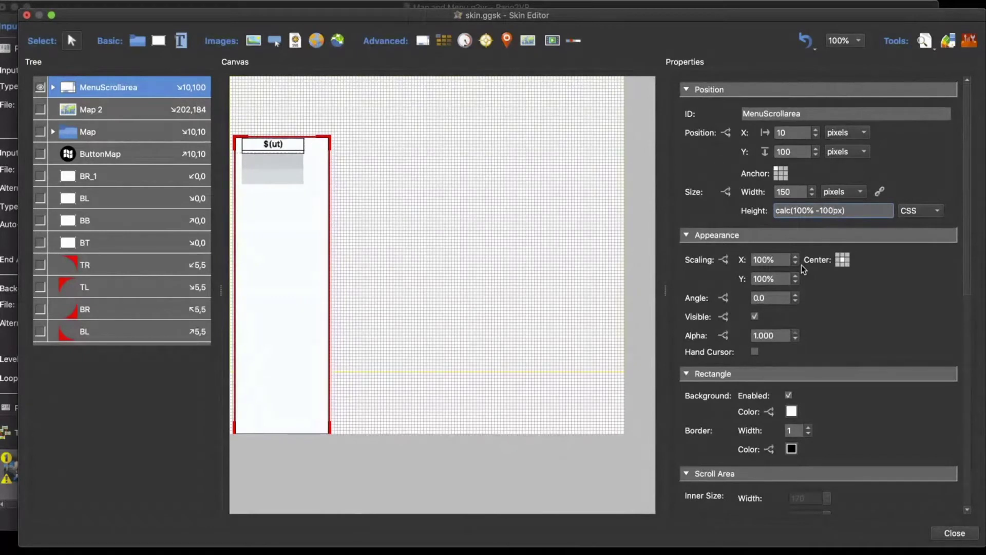
pyautogui.press('BackSpace')
pyautogui.press('BackSpace')
pyautogui.write('50')
pyautogui.click(923, 41)
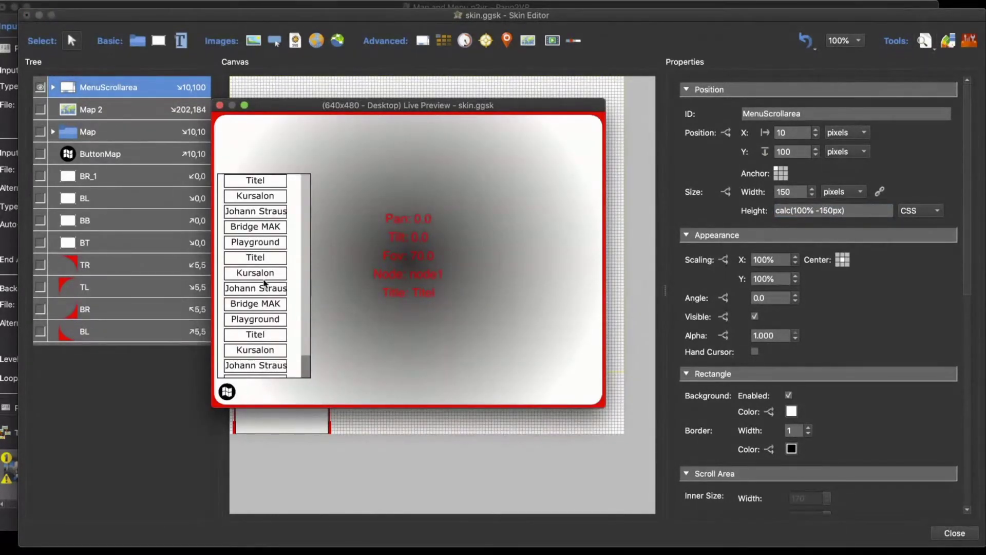
pyautogui.click(228, 392)
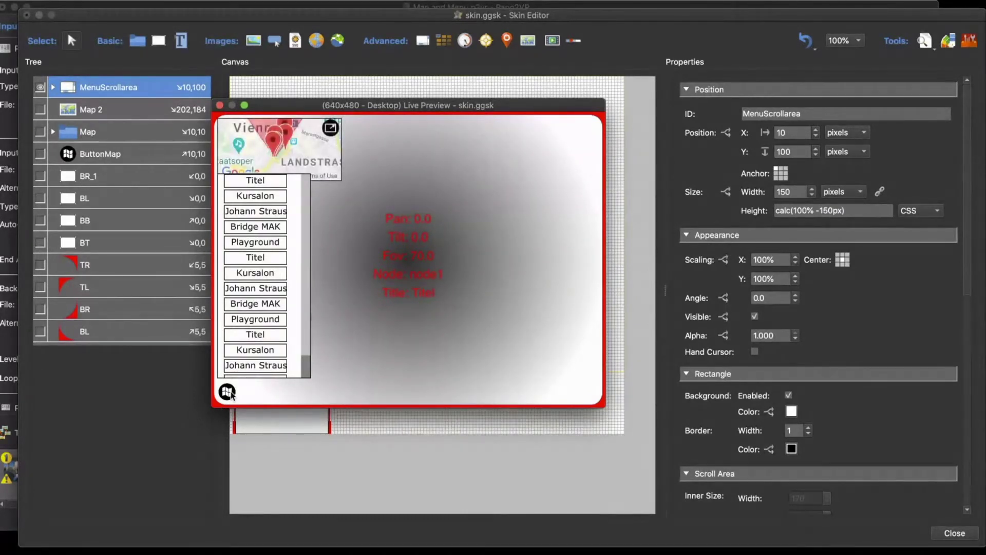
pyautogui.click(228, 392)
pyautogui.click(227, 392)
# Set MenuScrollarea's Y position to 130 pixels with the live preview open
pyautogui.click(798, 160)
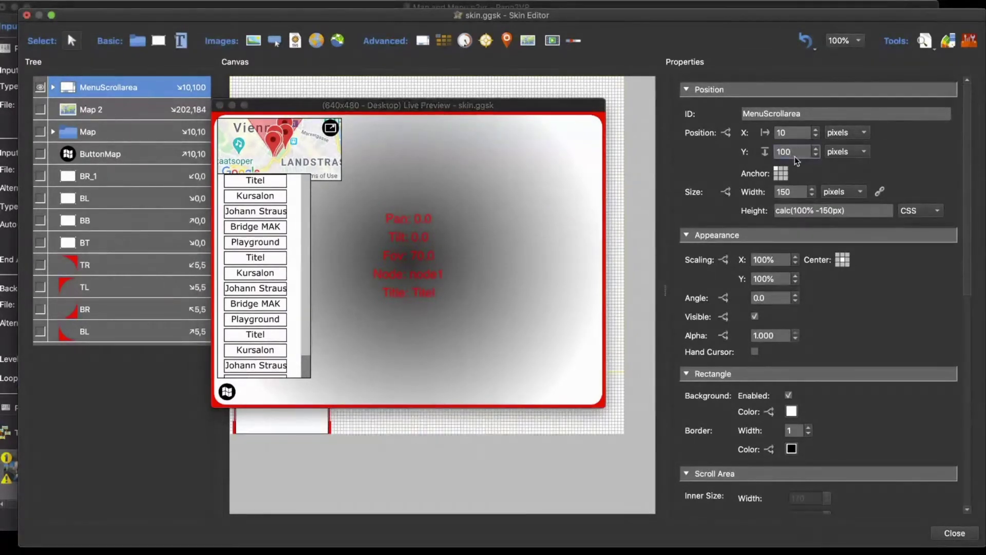
pyautogui.press('BackSpace')
pyautogui.press('BackSpace')
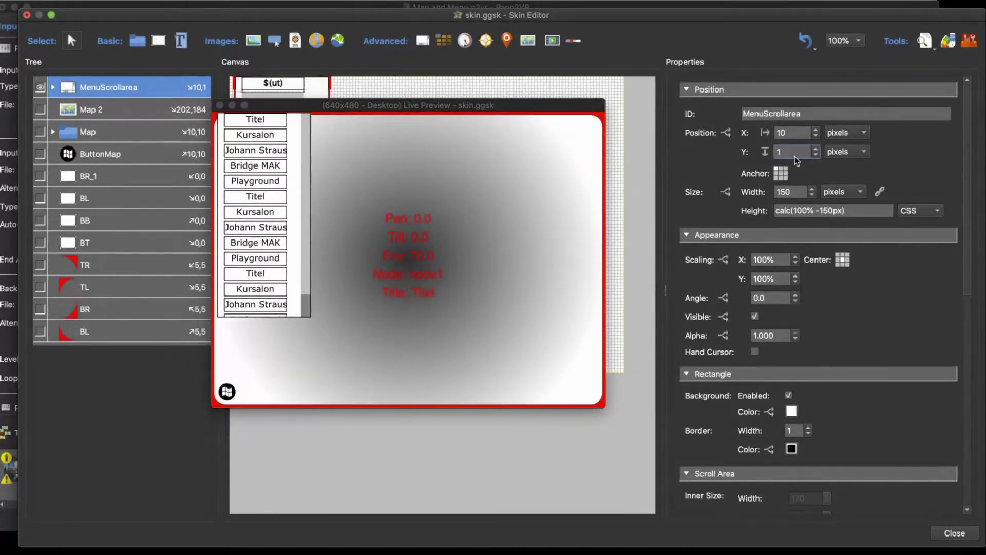
pyautogui.write('30')
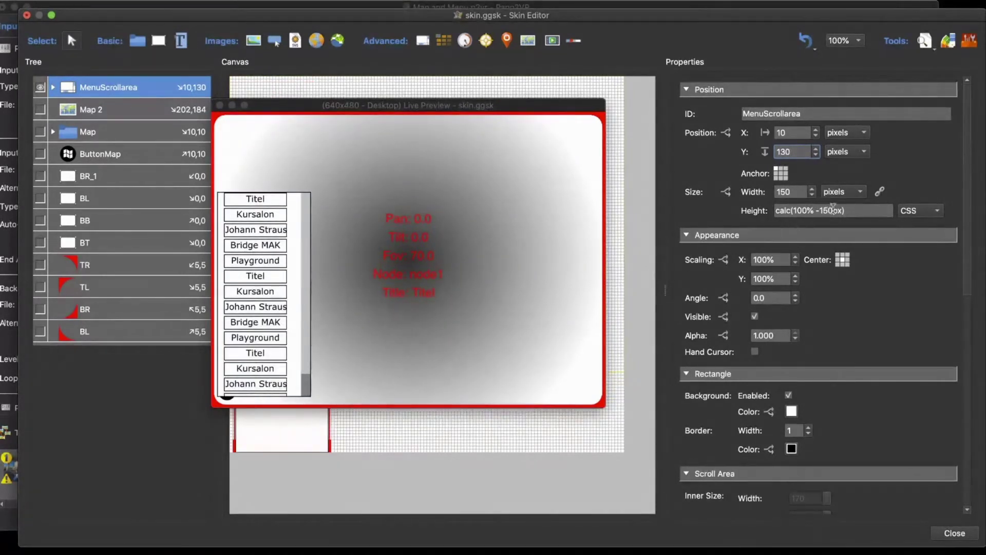
# Change MenuScrollarea's height to calc(100% -170px) and check its distance to the map button in the live preview
pyautogui.click(832, 210)
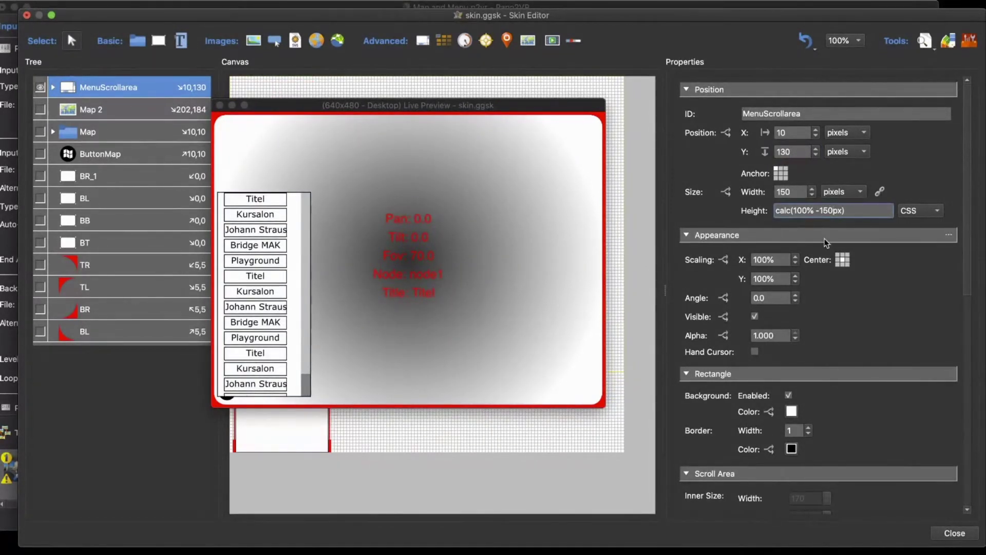
pyautogui.press('BackSpace')
pyautogui.press('BackSpace')
pyautogui.write('7')
pyautogui.click(502, 287)
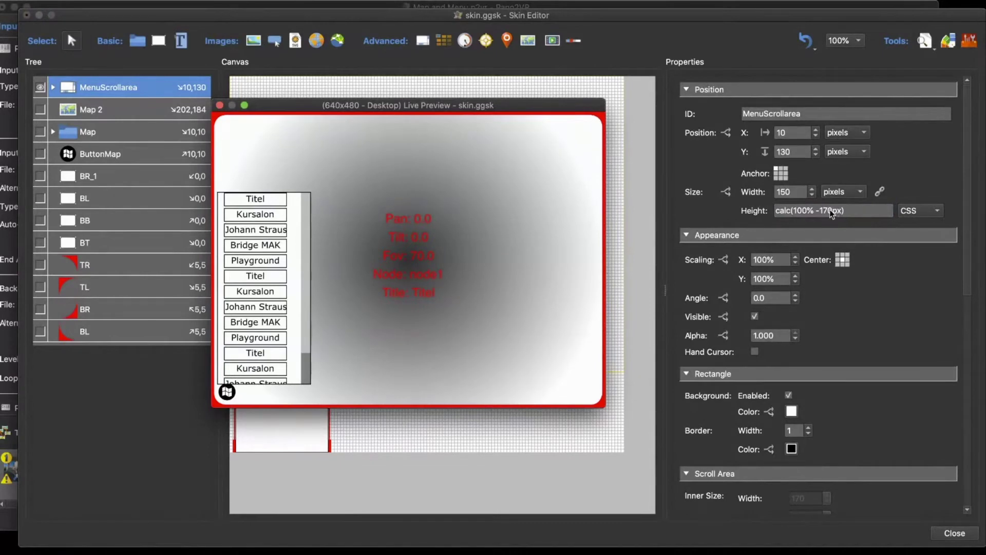
pyautogui.moveTo(577, 106); pyautogui.dragTo(551, 132)
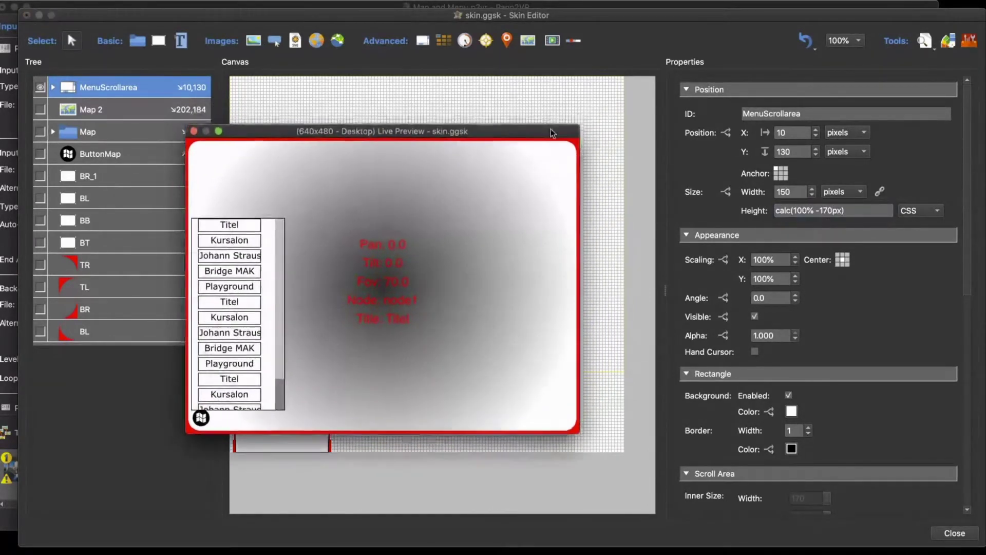
# Set MenuScrollarea's height to calc(100% -180px)
pyautogui.click(827, 217)
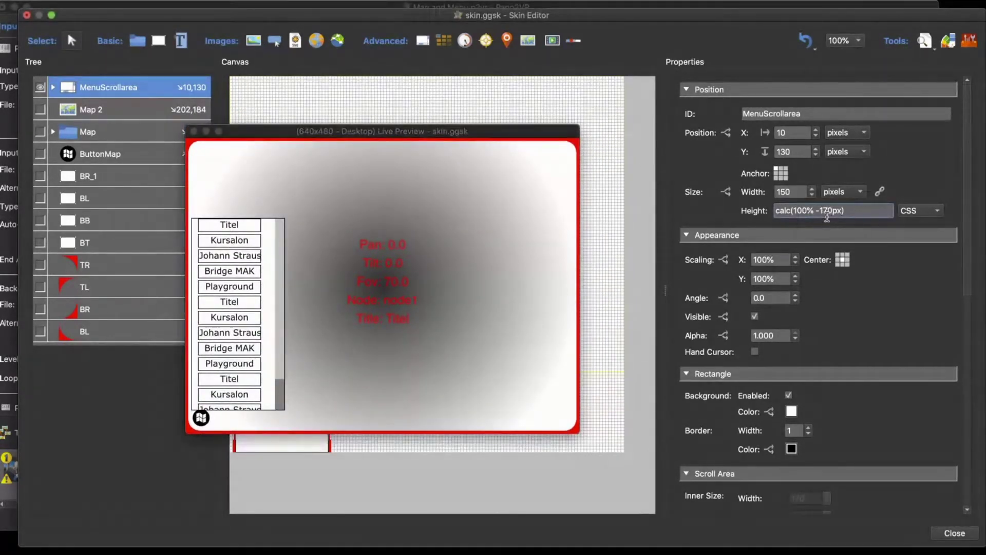
pyautogui.press('Delete')
pyautogui.write('8')
pyautogui.click(800, 194)
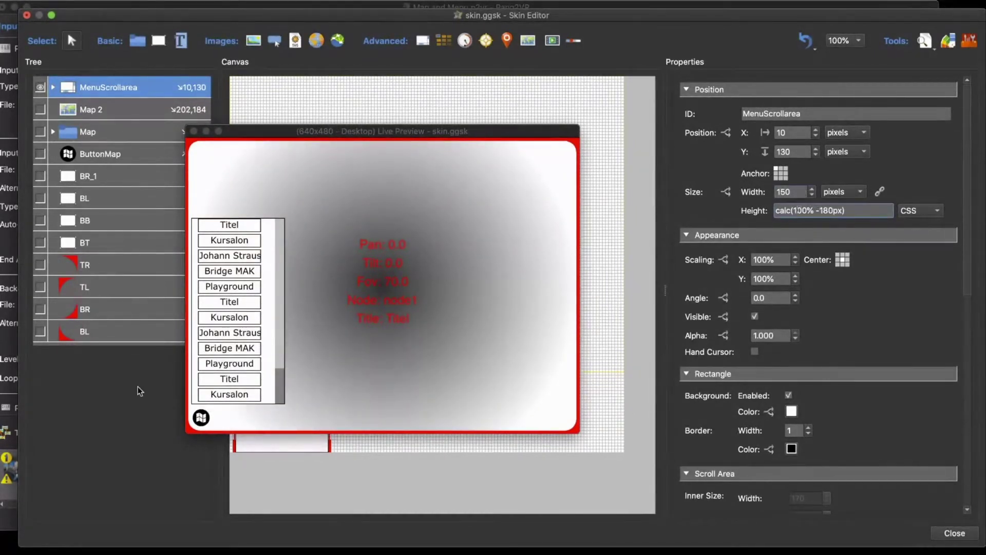
# Test the map toggle and the menu's resizing in the live preview shrunk to about 623x356, and close it
pyautogui.click(204, 419)
pyautogui.click(203, 419)
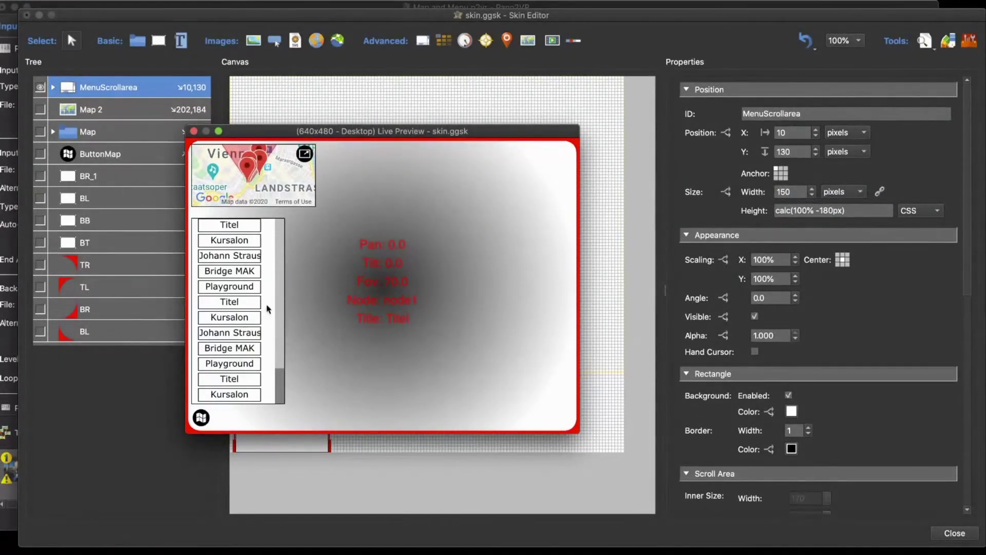
pyautogui.moveTo(584, 439); pyautogui.dragTo(567, 355)
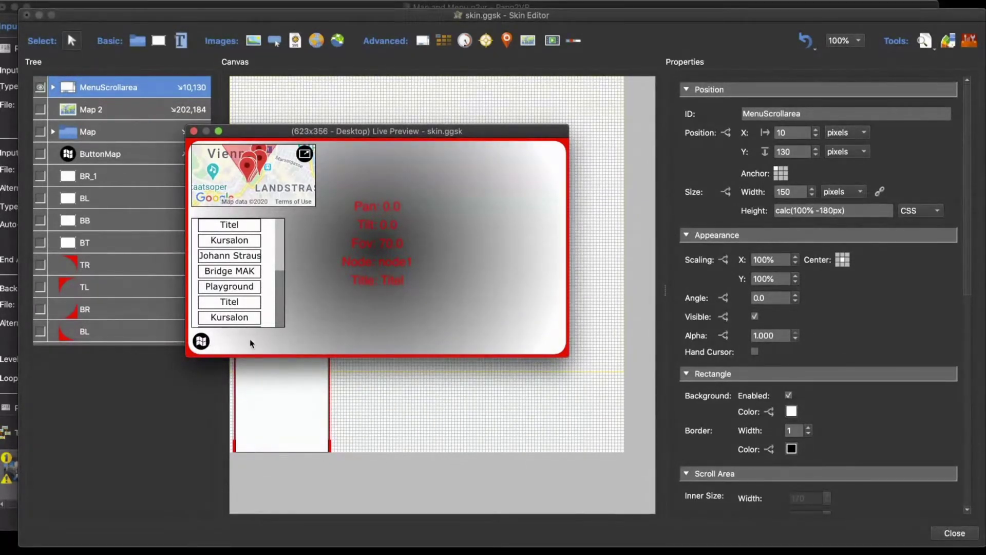
pyautogui.click(436, 260)
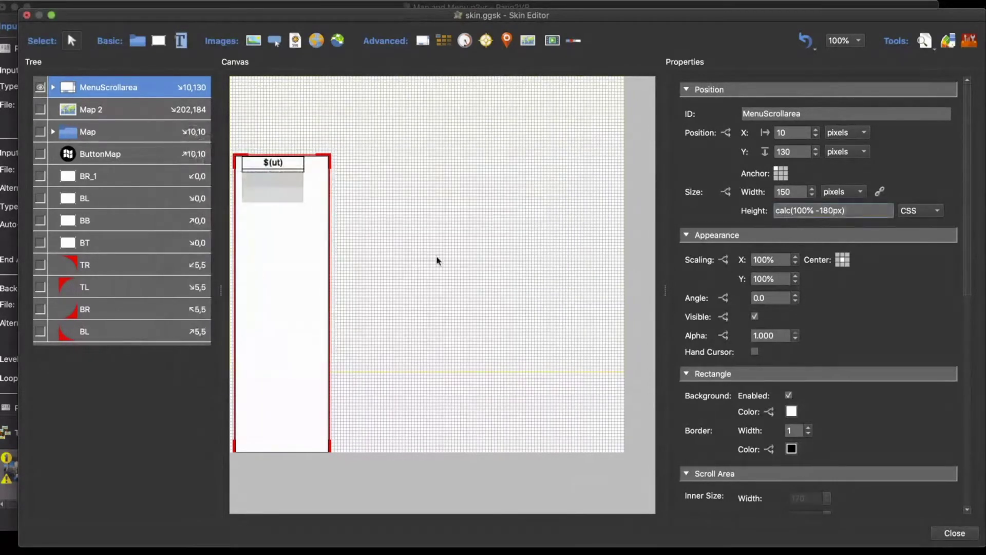
# Deselect the scroll area, save the skin, and regenerate the output overwriting pano.xml
pyautogui.click(440, 262)
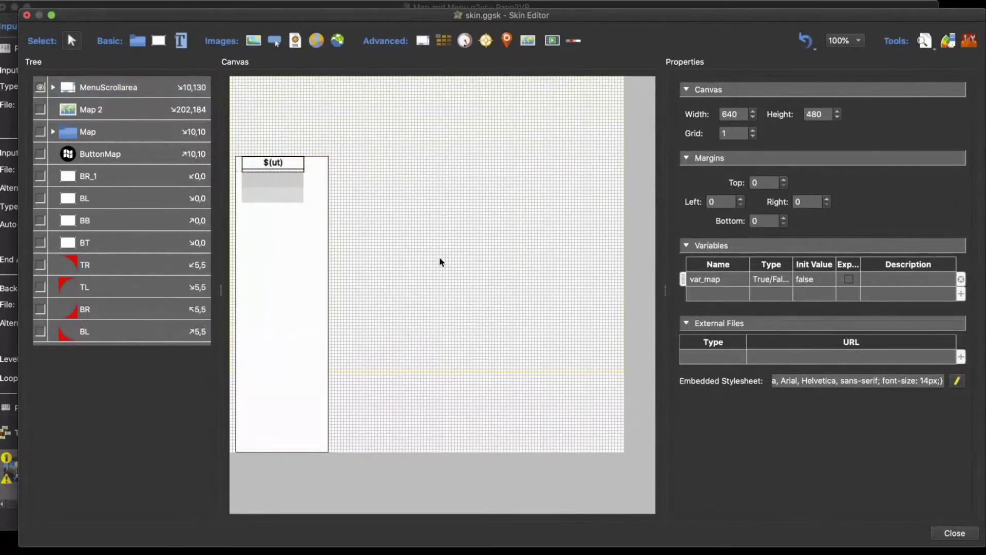
pyautogui.press('super+s')
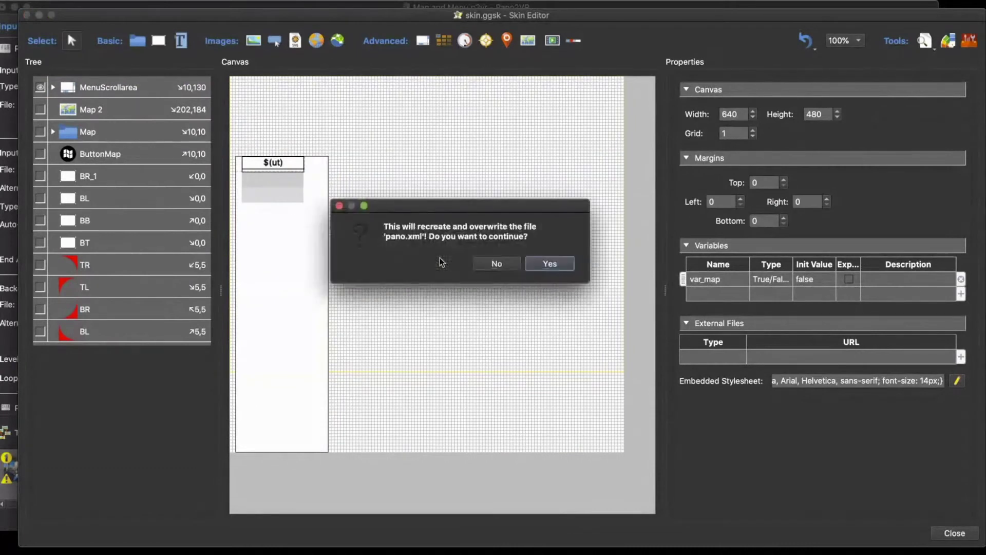
pyautogui.press('Return')
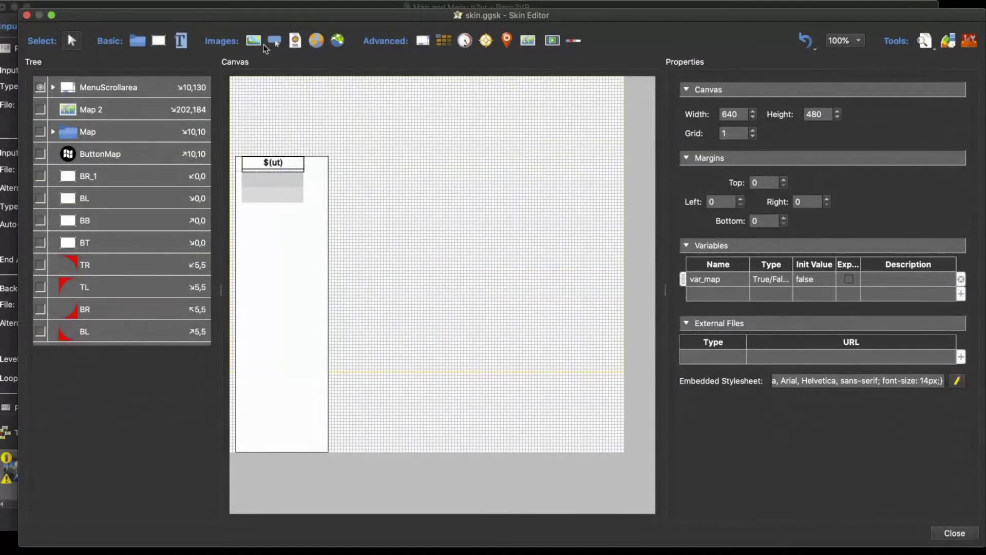
# Bring the browser with the generated tour forward and test the menu's height and scrolling by shrinking and enlarging the window
pyautogui.moveTo(213, 15); pyautogui.dragTo(241, 38)
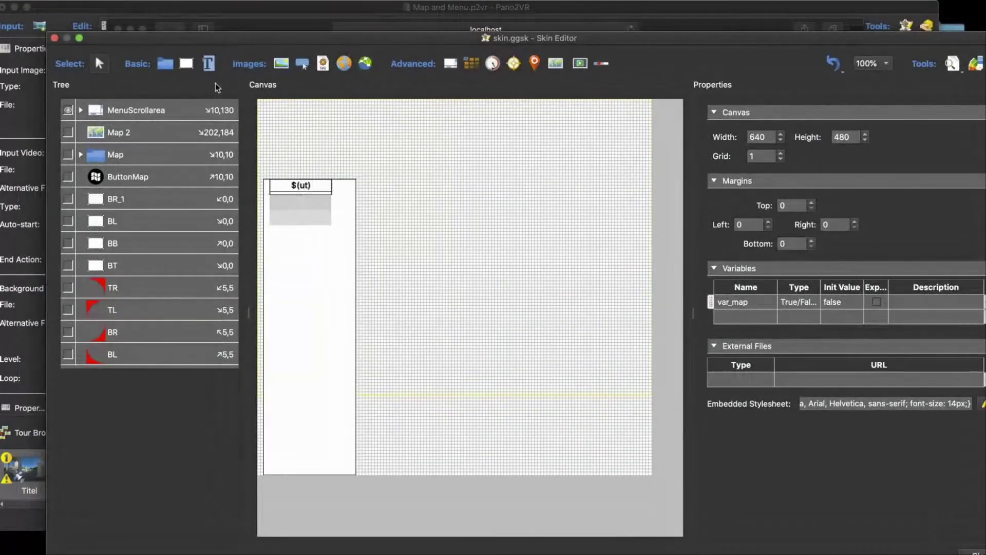
pyautogui.moveTo(782, 38); pyautogui.dragTo(688, 41)
pyautogui.click(770, 29)
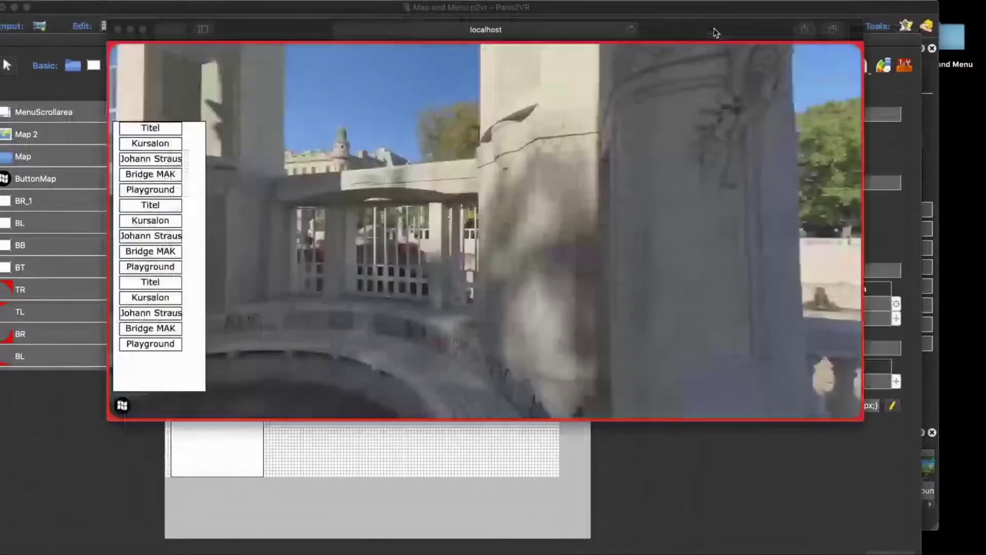
pyautogui.moveTo(771, 29); pyautogui.dragTo(704, 48)
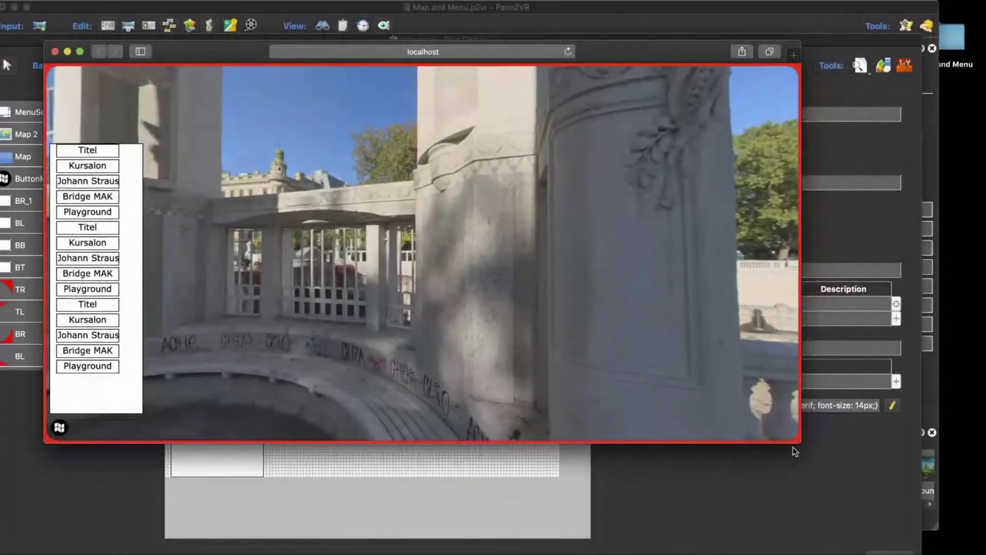
pyautogui.moveTo(804, 448); pyautogui.dragTo(809, 320)
pyautogui.scroll(-1, 135, 251)
pyautogui.scroll(1, 135, 250)
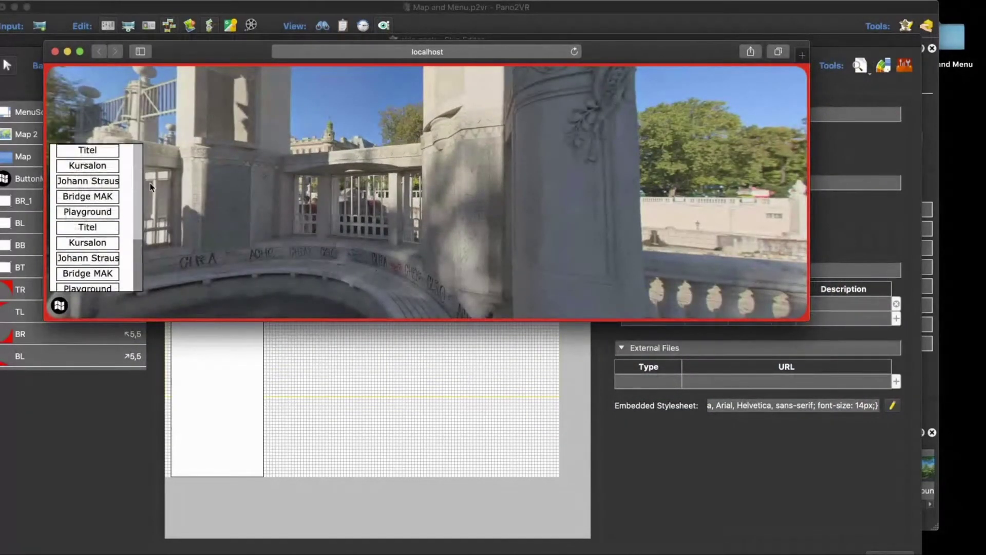
pyautogui.moveTo(815, 319); pyautogui.dragTo(823, 453)
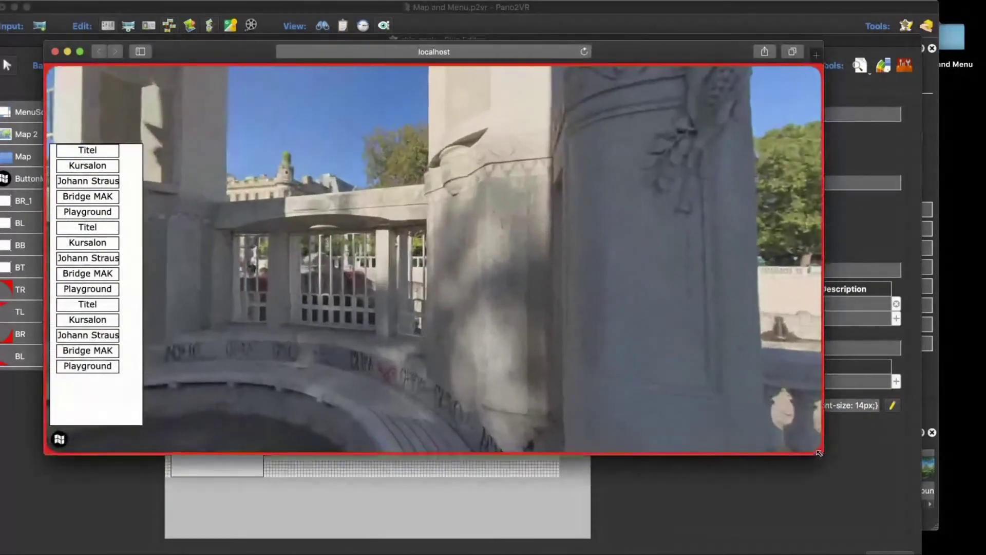
# Close the browser window with the tour and disable the background of MenuScrollarea in the skin
pyautogui.click(55, 51)
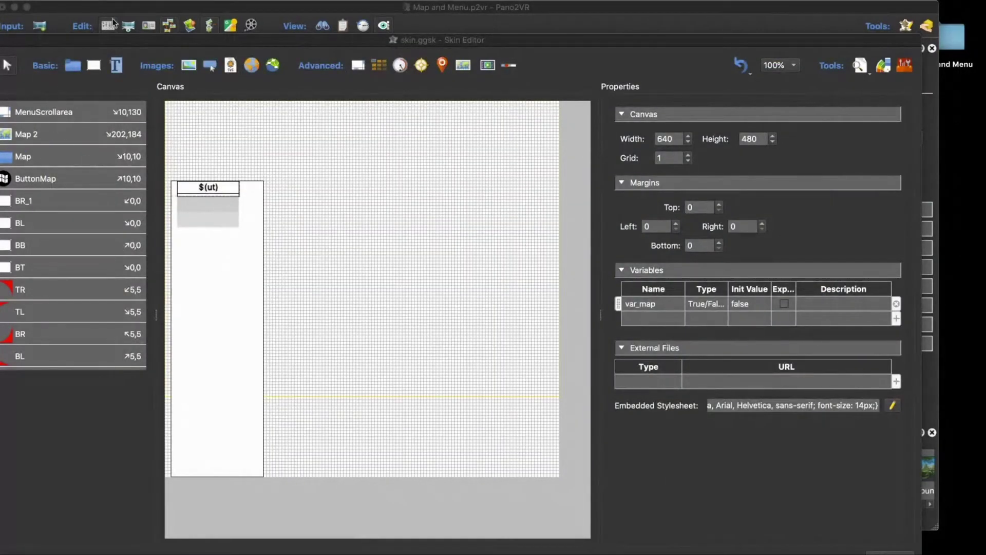
pyautogui.moveTo(114, 39); pyautogui.dragTo(178, 14)
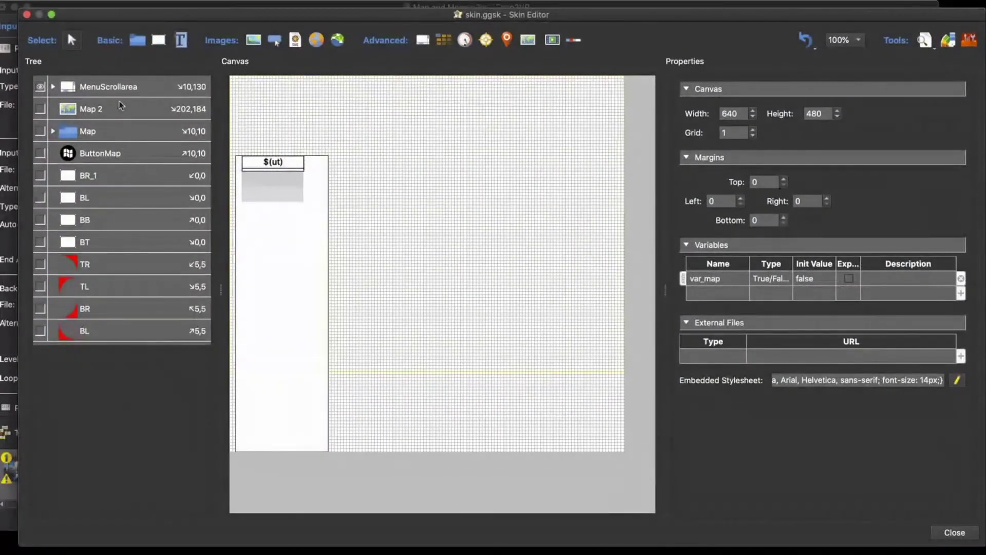
pyautogui.click(98, 88)
pyautogui.scroll(-2, 873, 334)
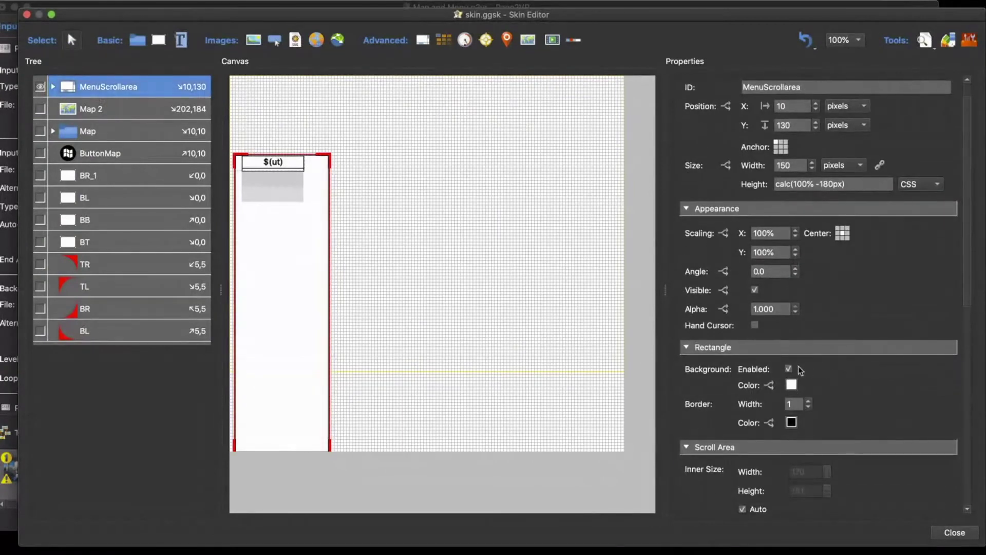
pyautogui.click(789, 368)
# Open the live preview and set MenuScrollarea's border width to 0
pyautogui.click(925, 41)
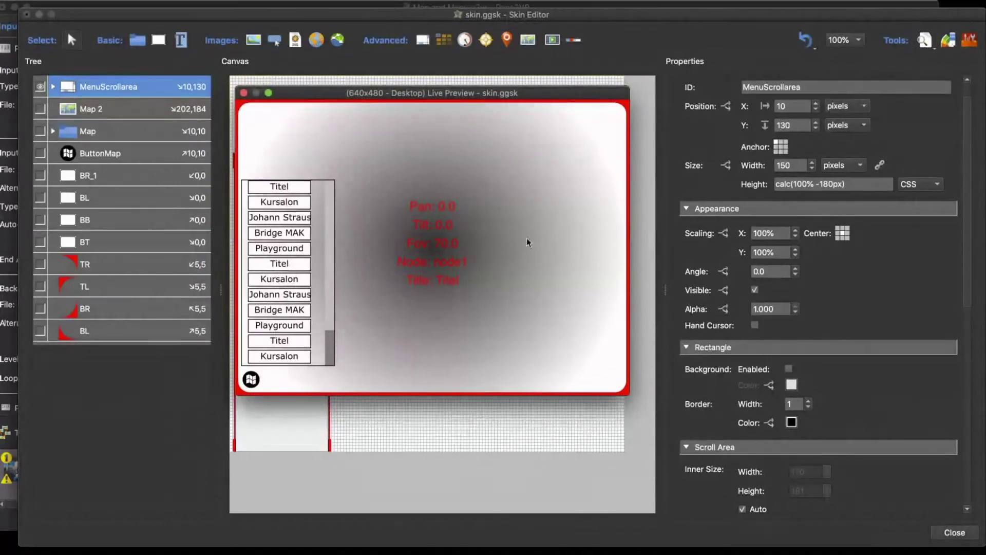
pyautogui.scroll(-5, 850, 400)
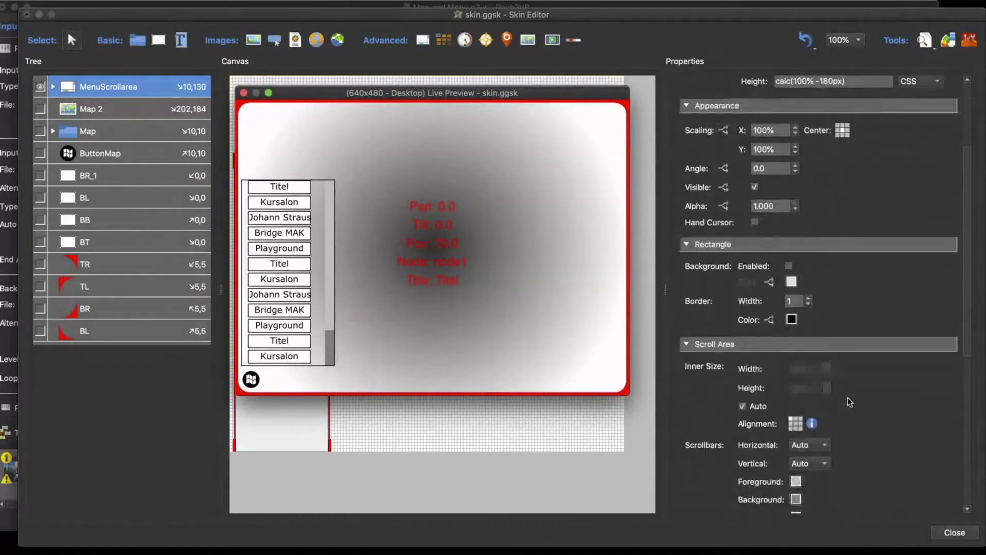
pyautogui.click(809, 305)
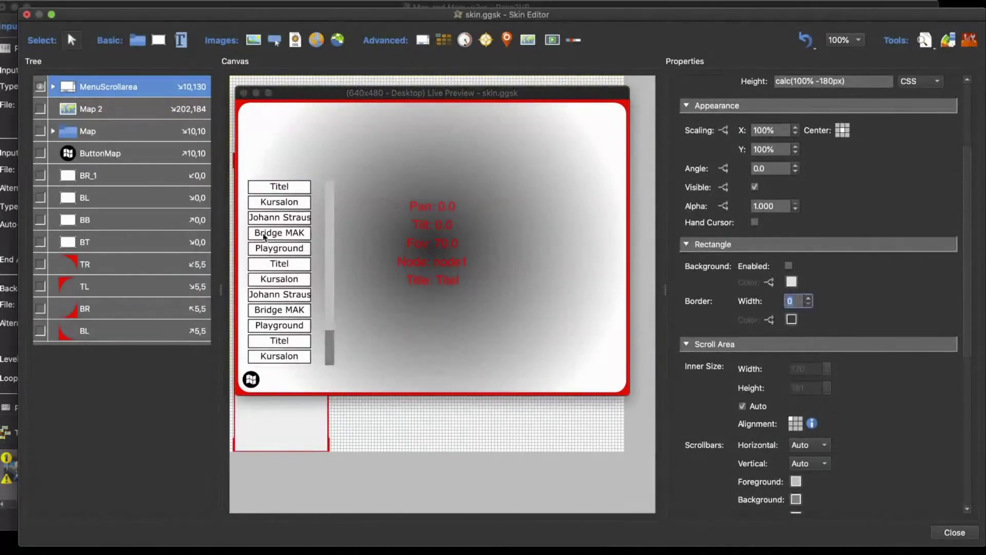
# Test the menu's resizing and scrolling and the map toggle in the live preview at about 697x291 and 812x477, and close it
pyautogui.moveTo(628, 393); pyautogui.dragTo(663, 278)
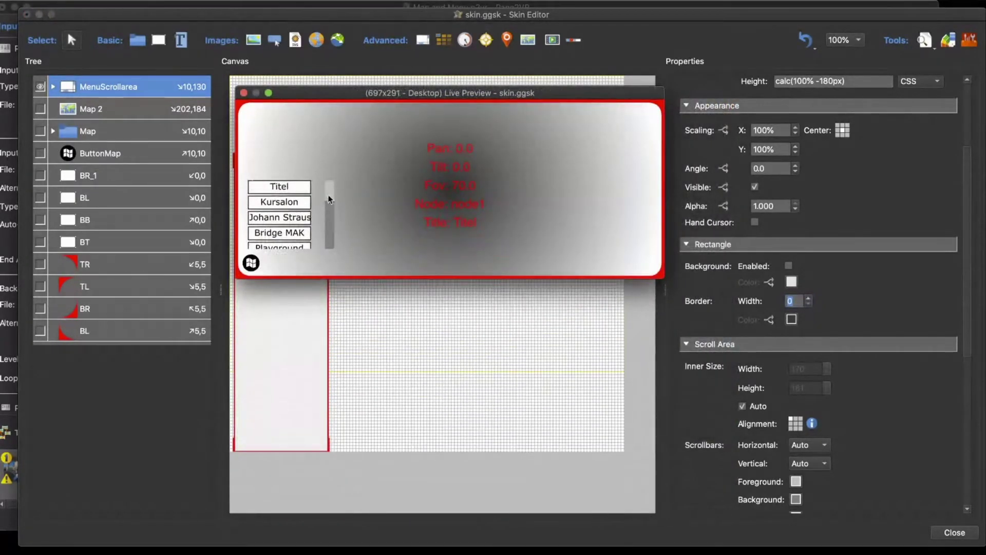
pyautogui.scroll(-3, 330, 201)
pyautogui.scroll(3, 330, 201)
pyautogui.click(251, 263)
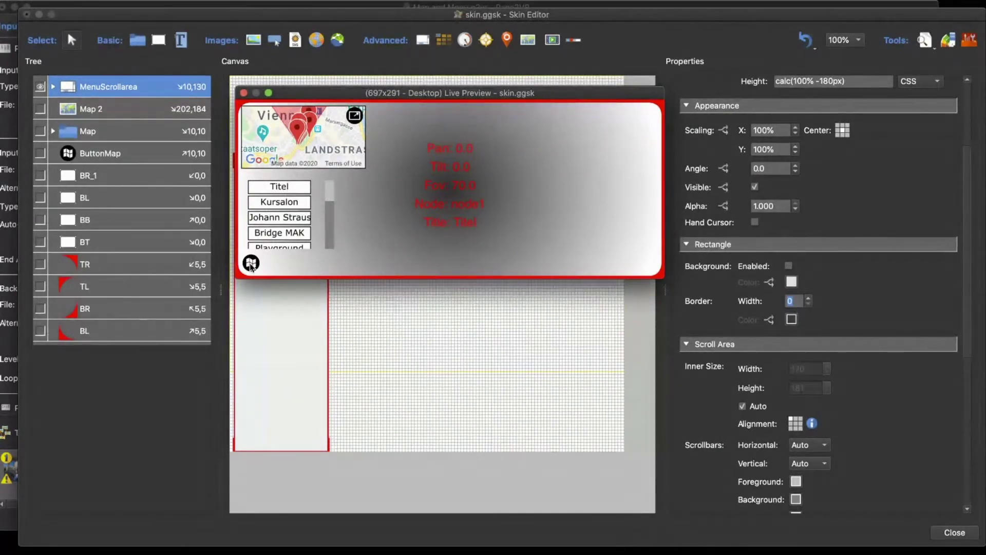
pyautogui.moveTo(663, 276); pyautogui.dragTo(733, 393)
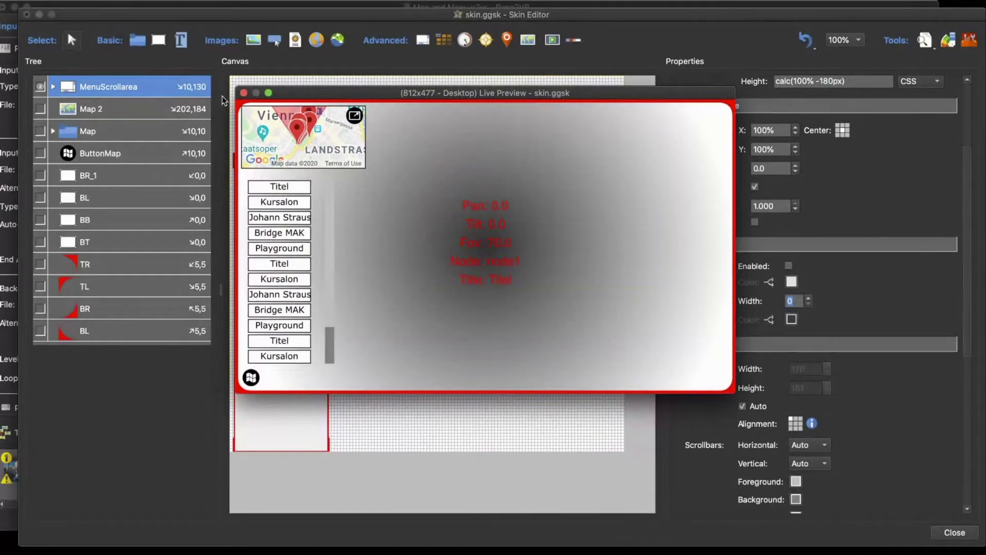
pyautogui.click(244, 94)
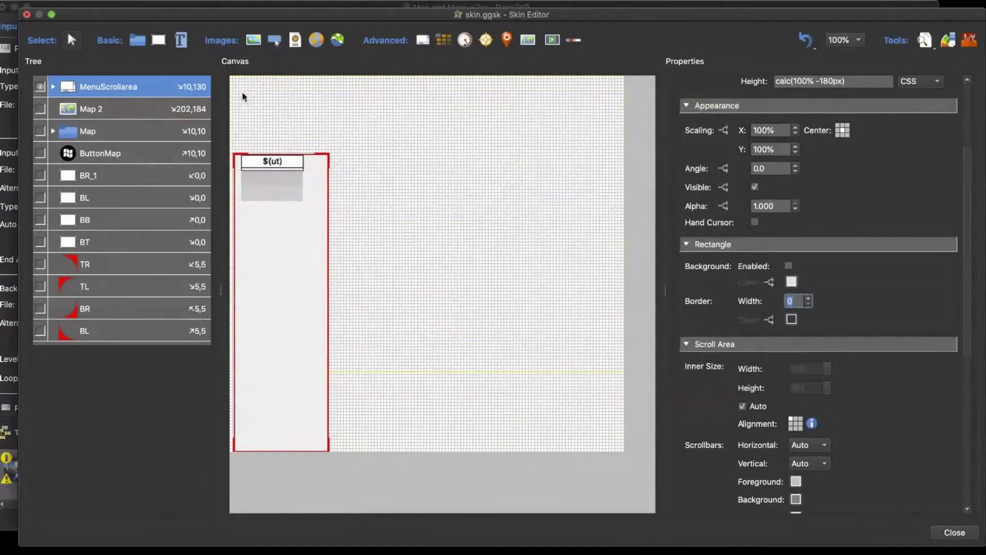
# Close the skin editor and save the changes in the skin
pyautogui.click(955, 533)
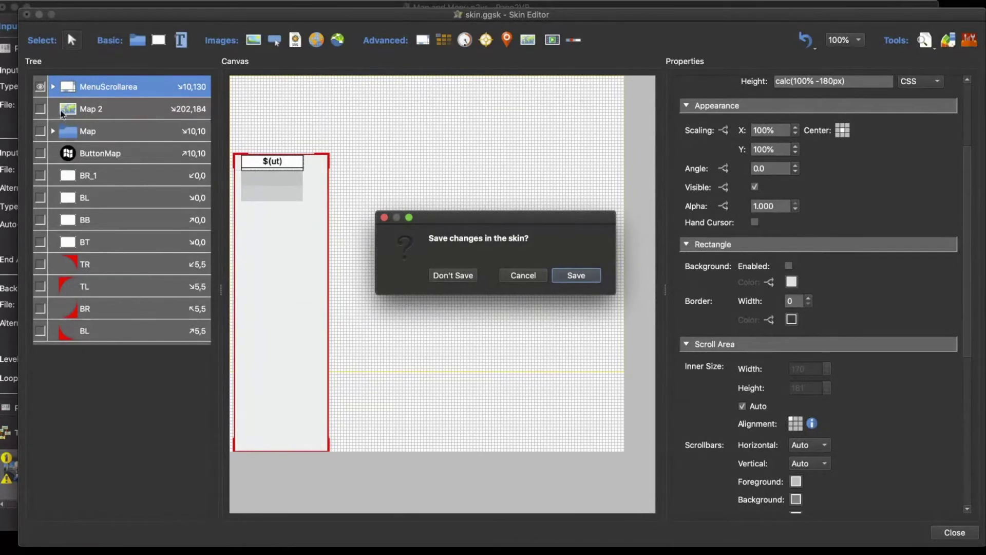
pyautogui.click(44, 93)
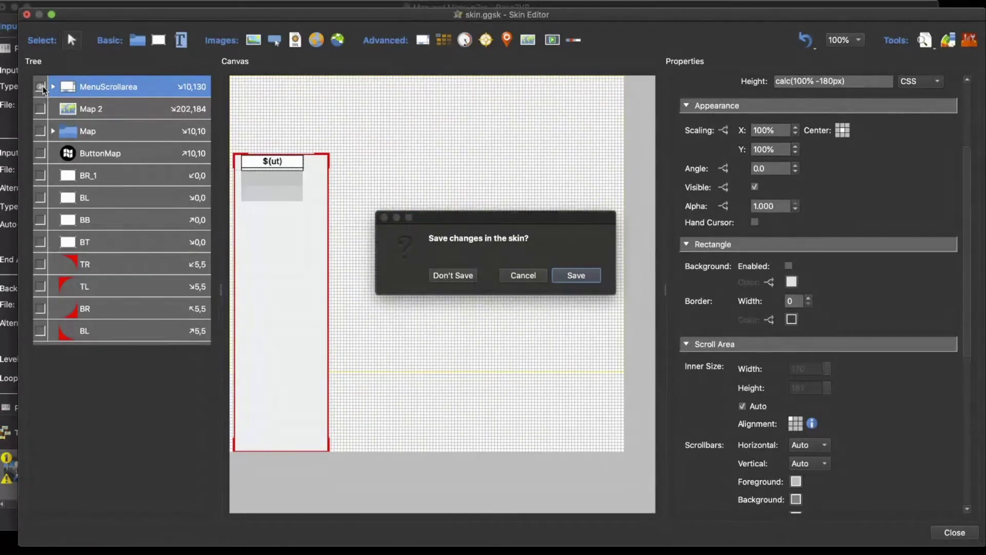
pyautogui.click(565, 276)
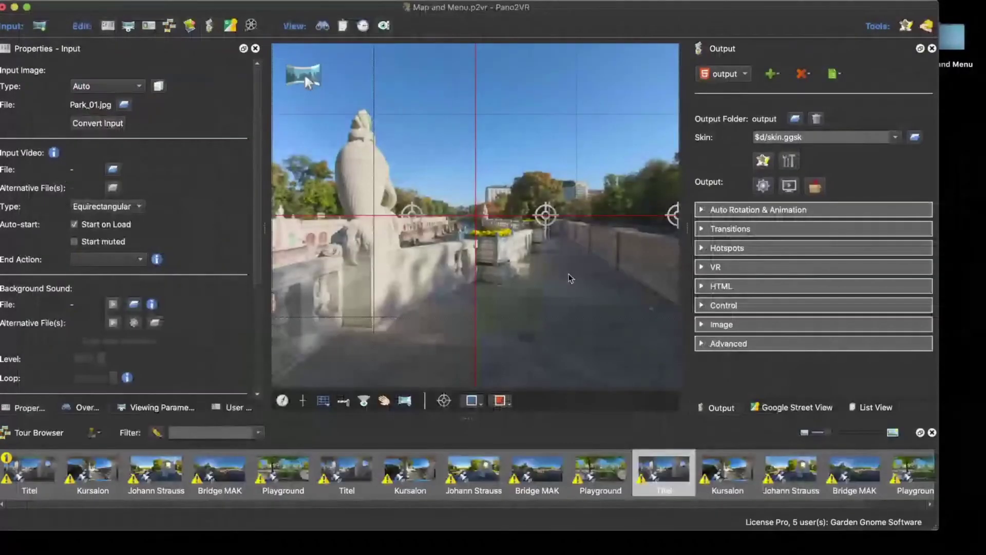
# Set the output's skin to the empty entry and open a blank skin for editing
pyautogui.click(896, 137)
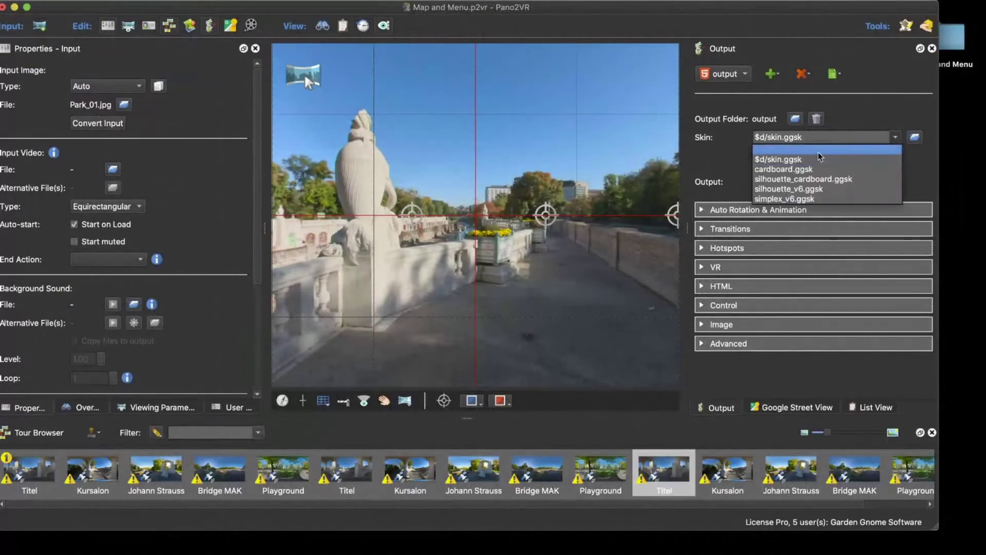
pyautogui.click(822, 136)
pyautogui.click(765, 161)
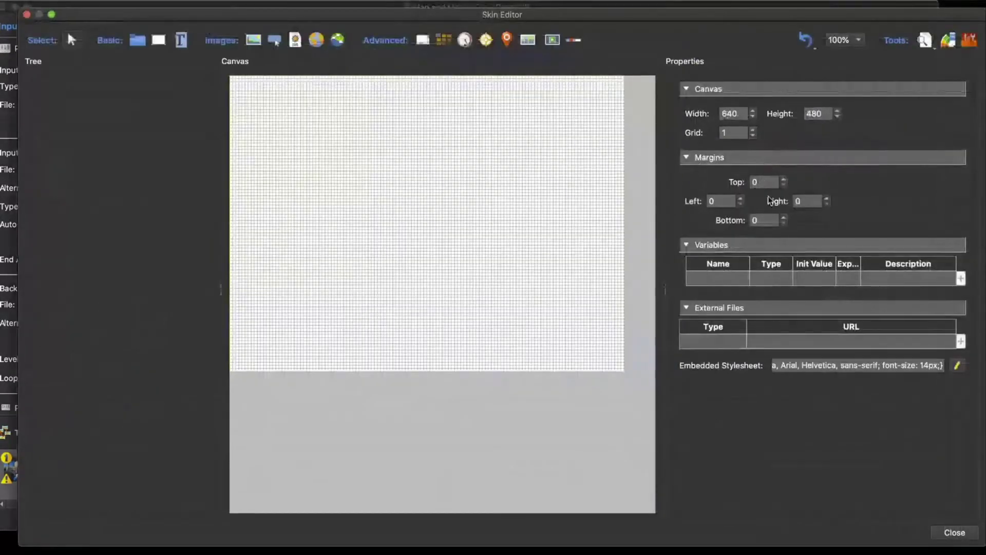
# Save the blank skin as skin2 in the Map and Menu folder
pyautogui.moveTo(310, 21); pyautogui.dragTo(357, 29)
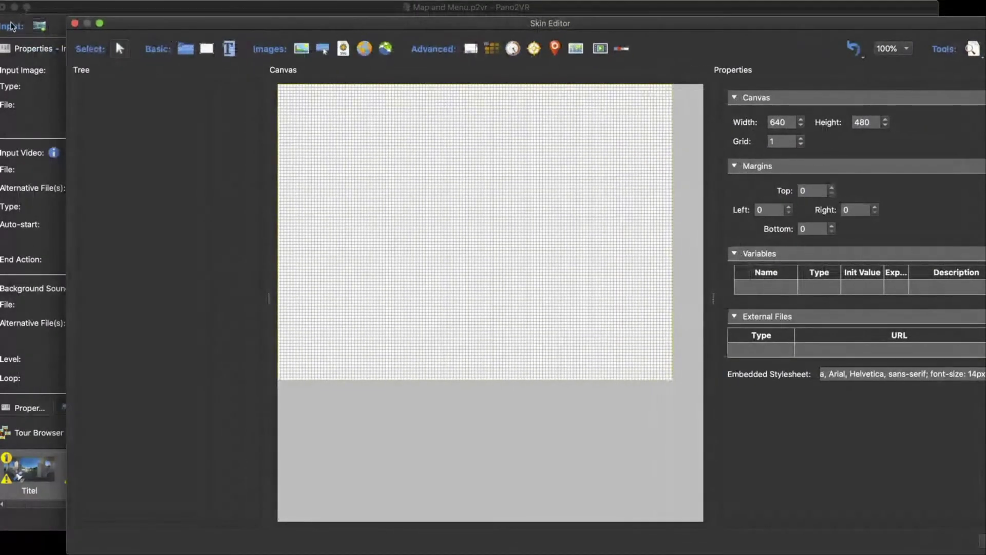
pyautogui.click(98, 11)
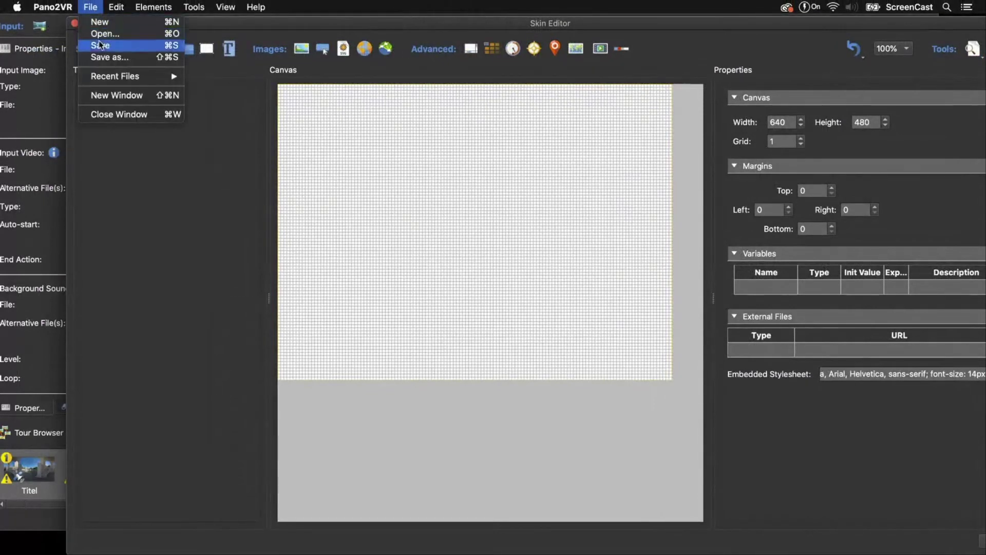
pyautogui.click(353, 148)
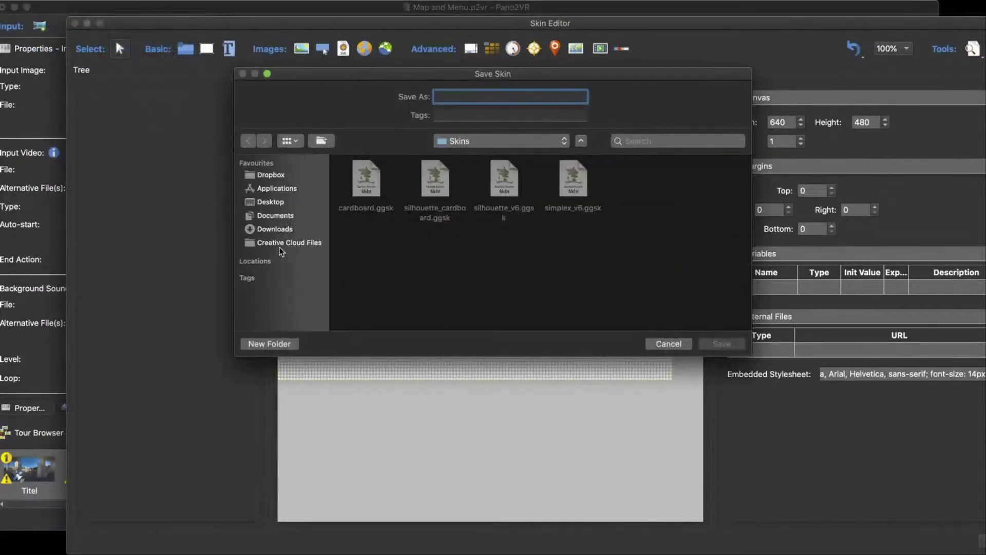
pyautogui.doubleClick(435, 179)
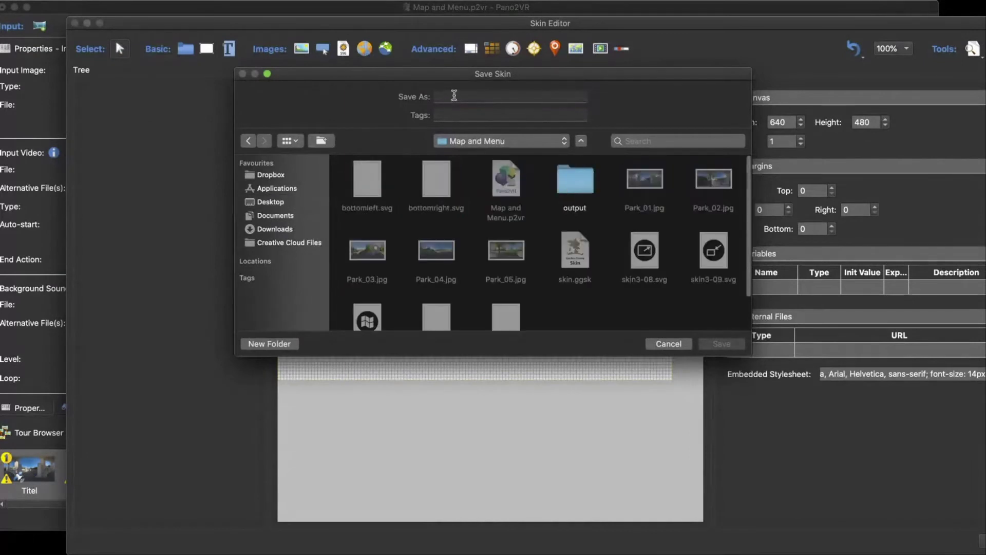
pyautogui.write('skin')
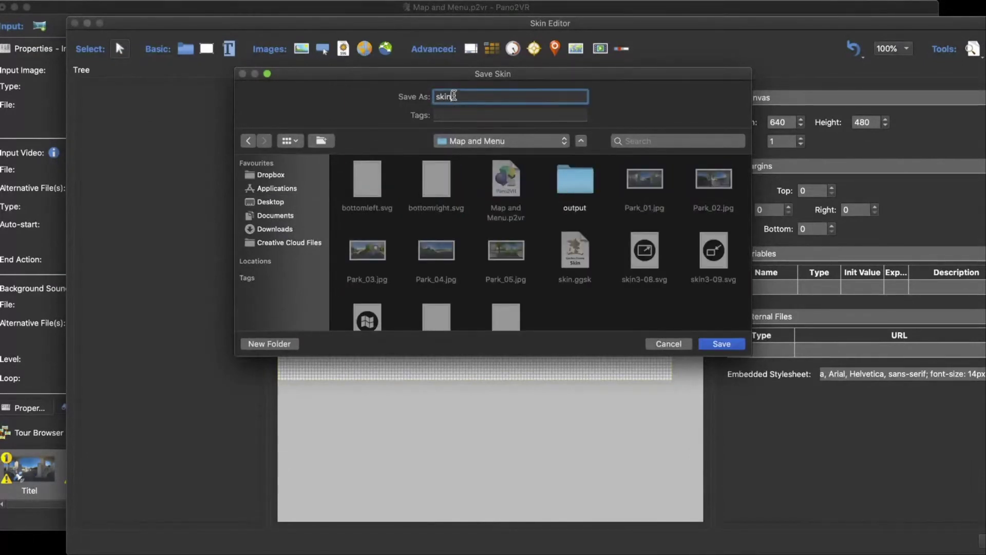
pyautogui.write('2')
pyautogui.press('Return')
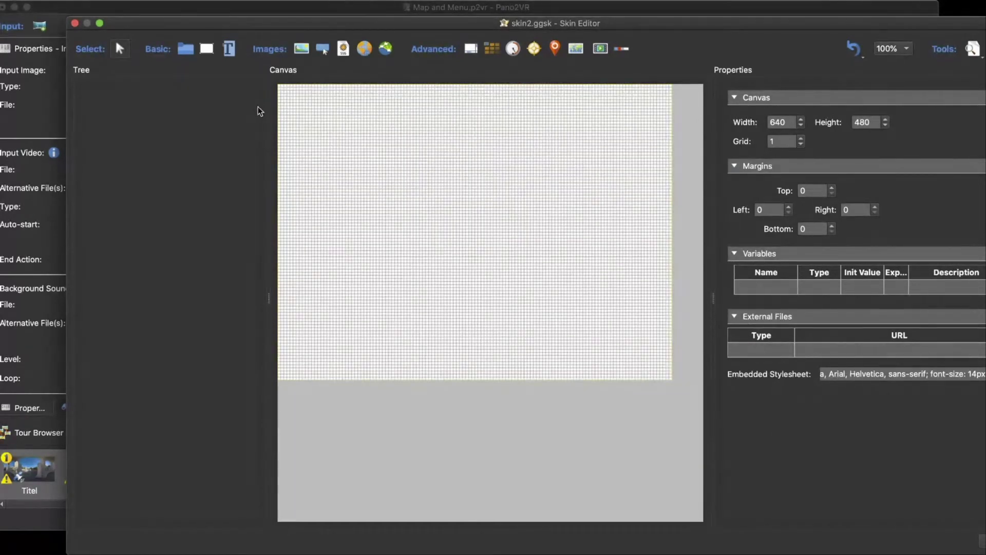
# Draw a scroll area about 72 by 88 pixels on the canvas
pyautogui.click(466, 54)
pyautogui.moveTo(330, 117); pyautogui.dragTo(374, 172)
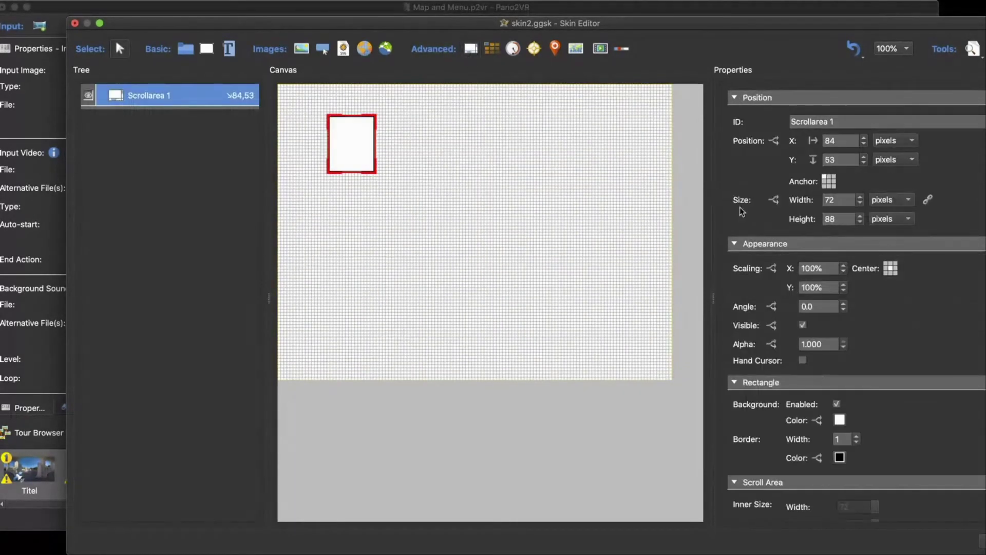
pyautogui.doubleClick(836, 140)
pyautogui.write('100')
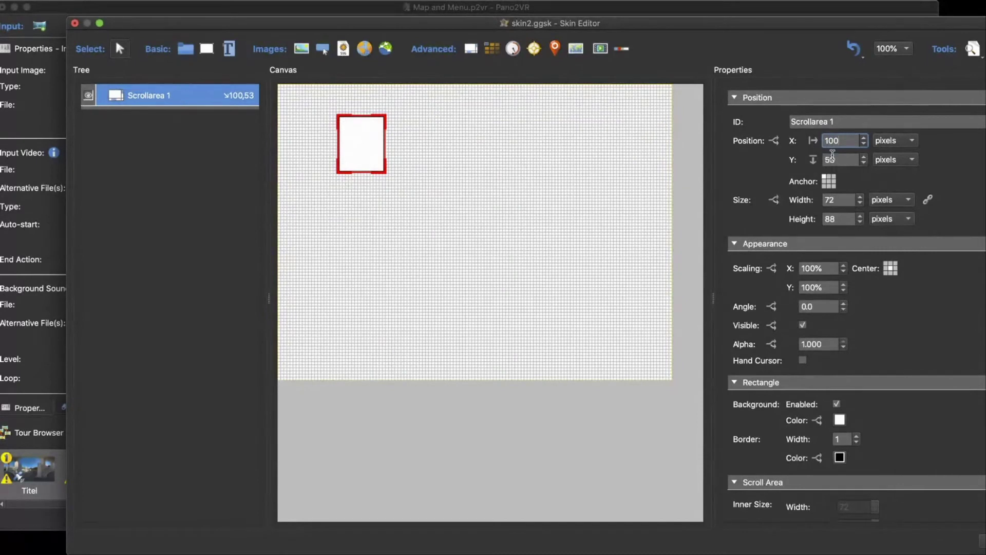
pyautogui.doubleClick(818, 140)
pyautogui.write('200')
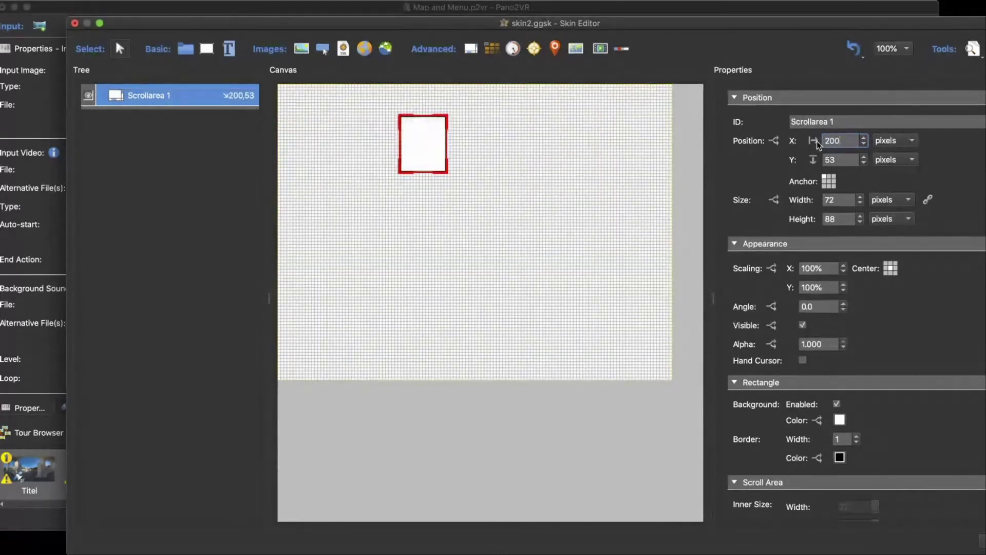
pyautogui.press('Tab')
pyautogui.write('300')
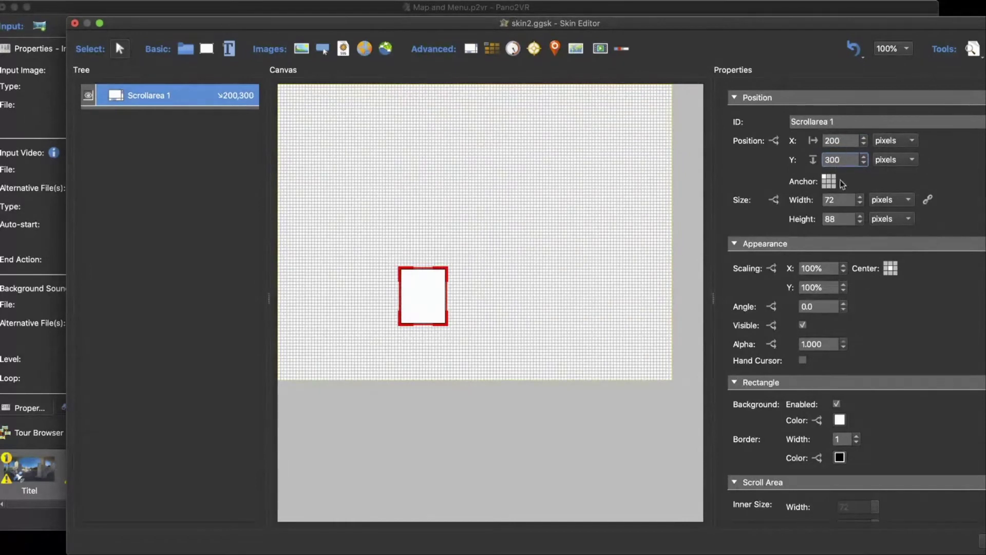
# Set the scroll area's width to 200 pixels and its height to 300 pixels
pyautogui.doubleClick(839, 201)
pyautogui.write('200')
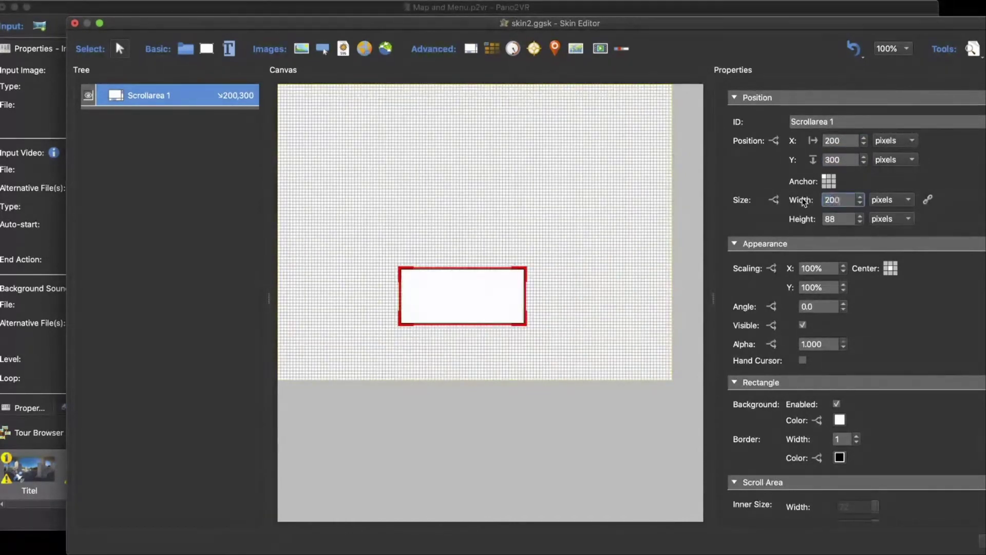
pyautogui.press('Tab')
pyautogui.press('Tab')
pyautogui.write('300')
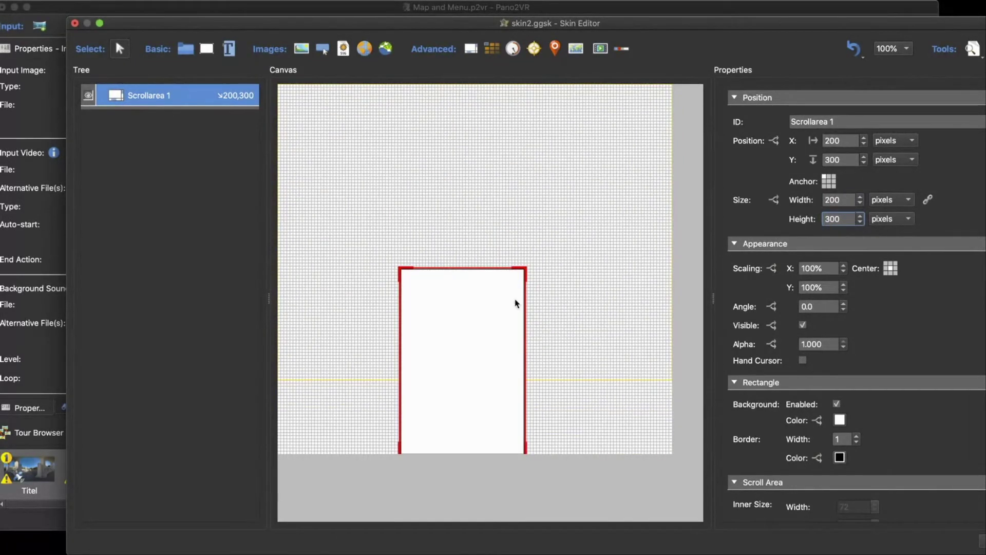
# Move the scroll area toward the canvas's upper-left corner and set its position to X 20, Y 20 pixels
pyautogui.moveTo(517, 303); pyautogui.dragTo(396, 159)
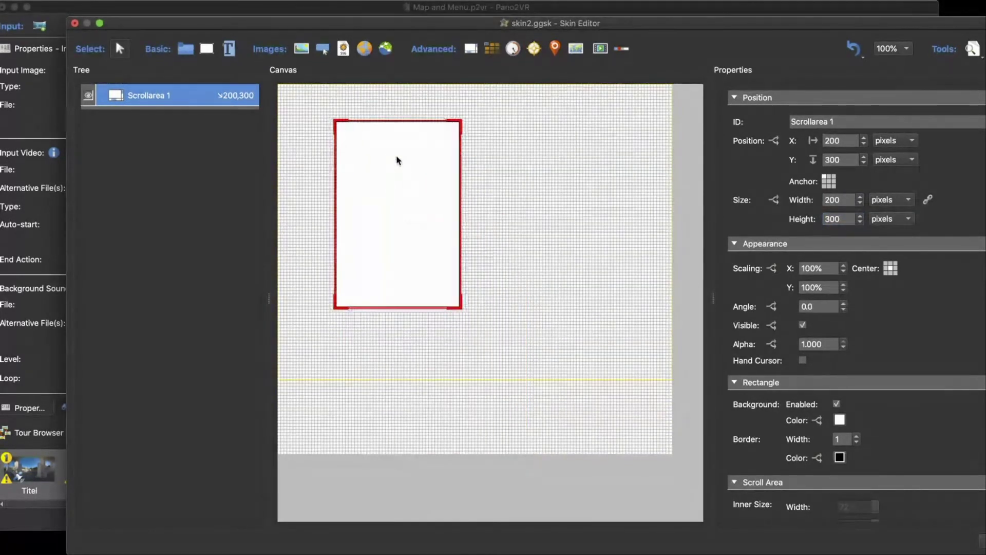
pyautogui.doubleClick(842, 139)
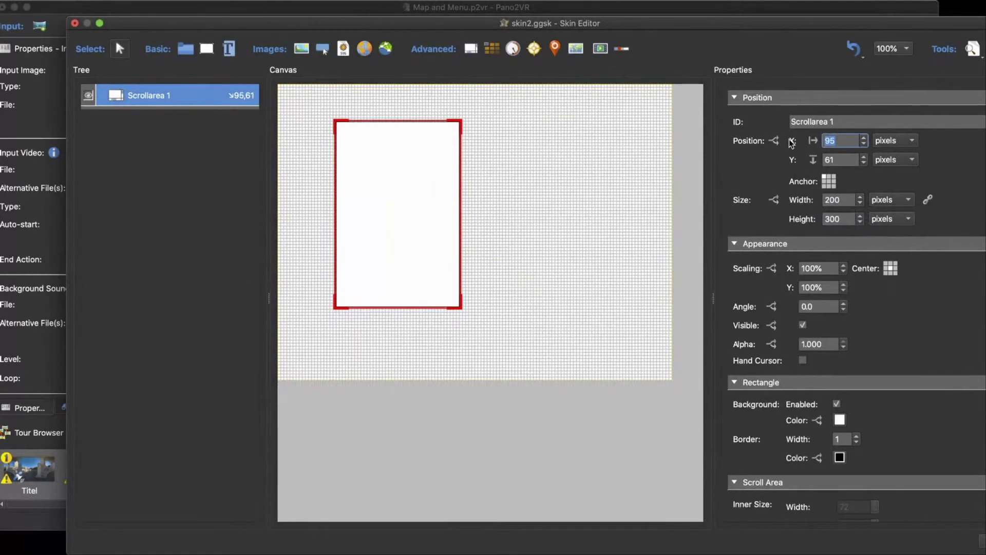
pyautogui.write('20')
pyautogui.press('Return')
pyautogui.press('Tab')
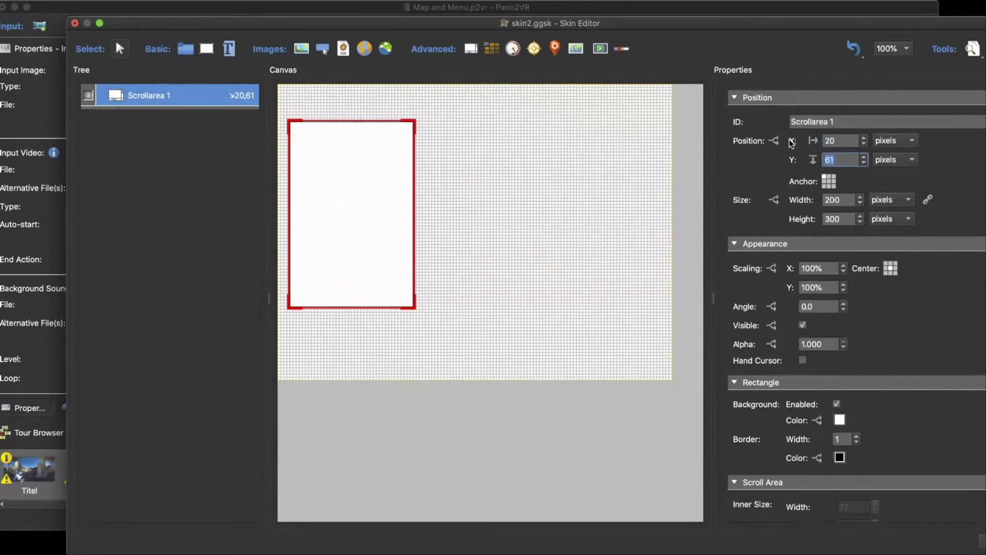
pyautogui.write('20')
pyautogui.press('Return')
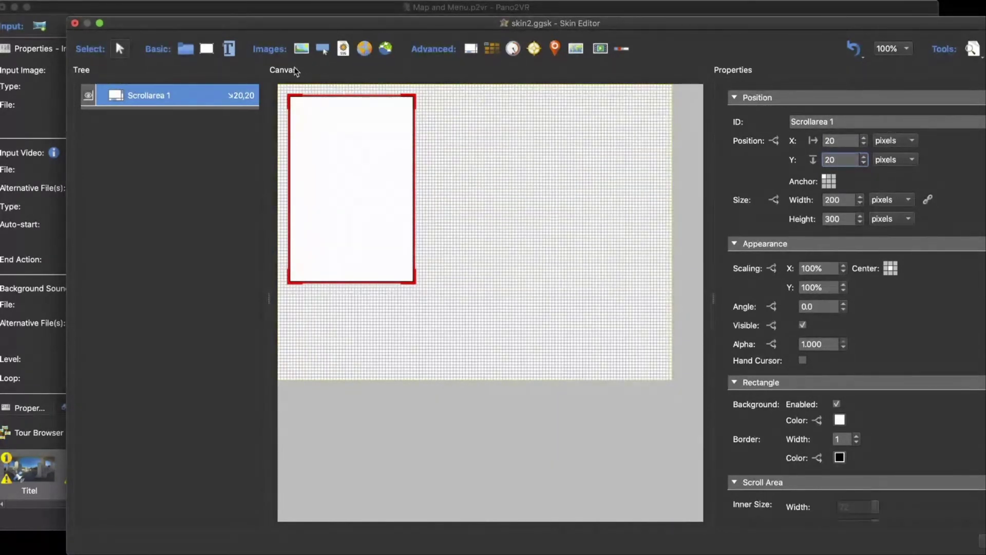
# Add a text element beside the scroll area at about X 312, Y 73, and set its width to 150 pixels
pyautogui.click(229, 48)
pyautogui.click(491, 132)
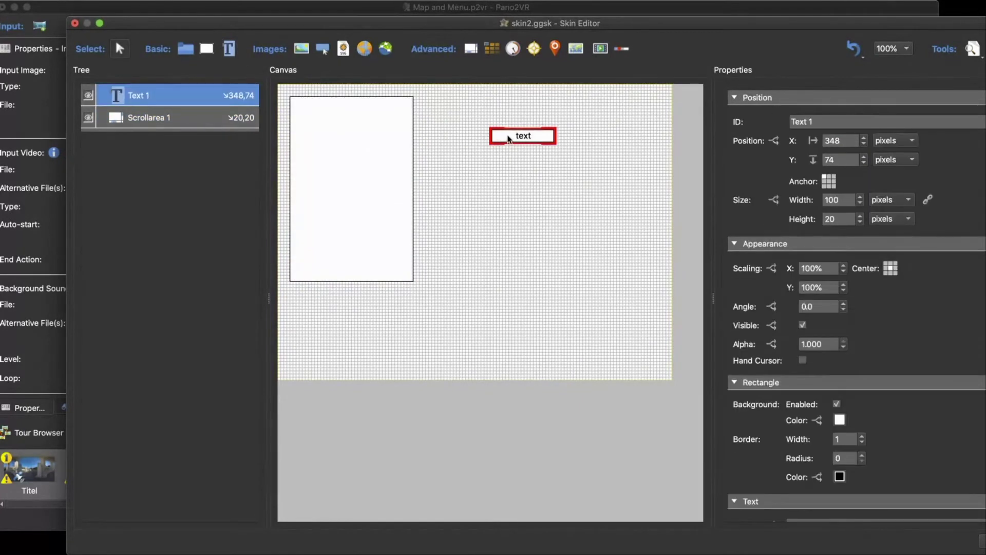
pyautogui.moveTo(508, 138); pyautogui.dragTo(490, 138)
pyautogui.moveTo(837, 200); pyautogui.dragTo(816, 201)
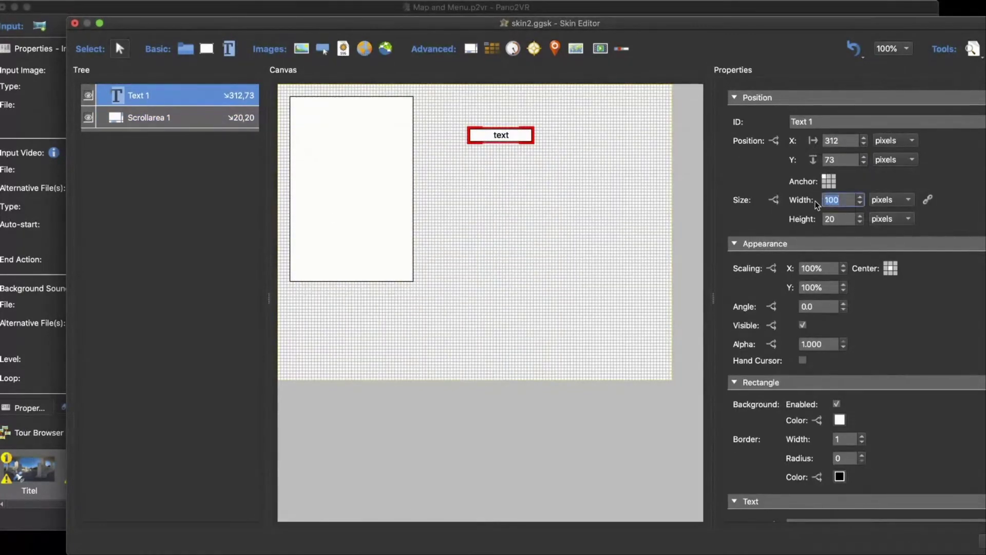
pyautogui.write('150')
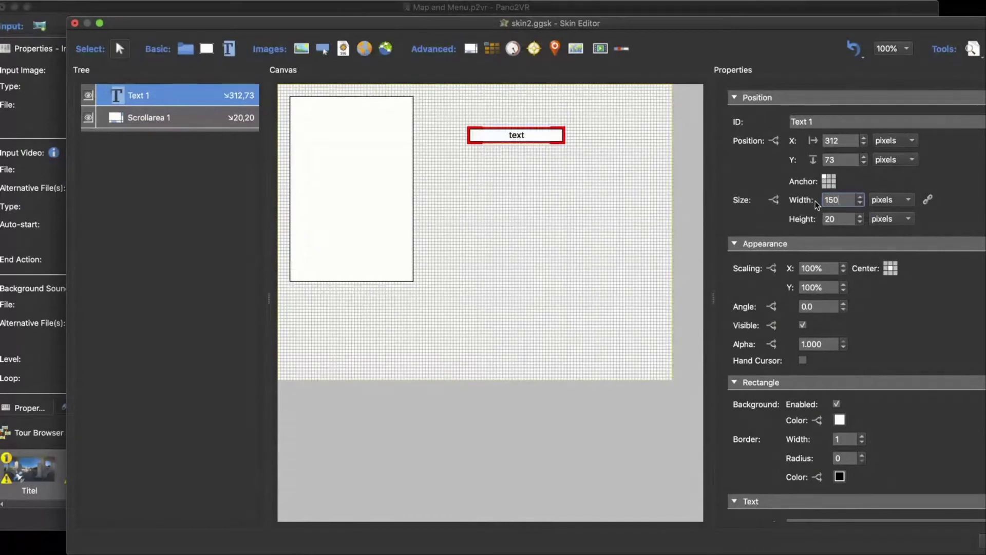
# Add a cloner below the text element and set its width to 150 pixels
pyautogui.click(491, 50)
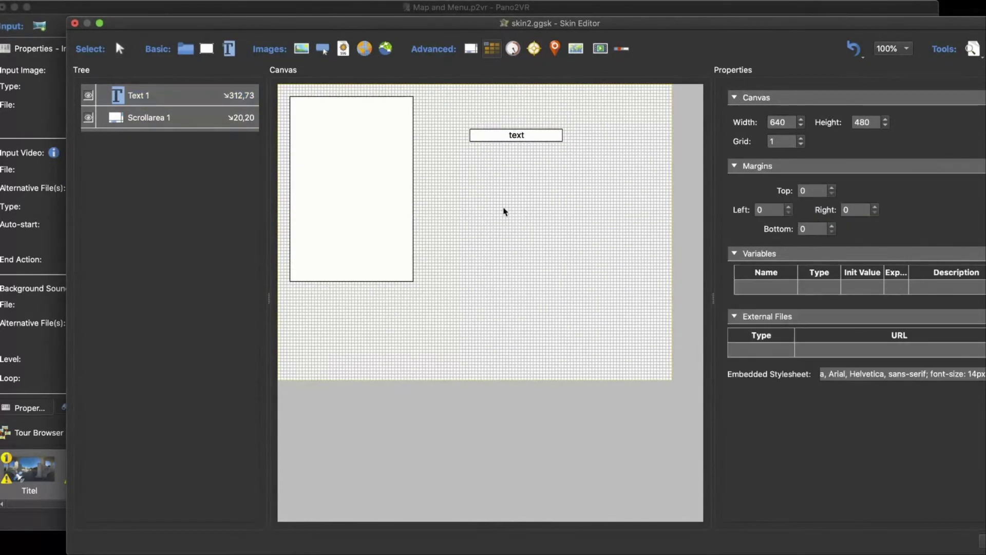
pyautogui.click(503, 208)
pyautogui.click(845, 160)
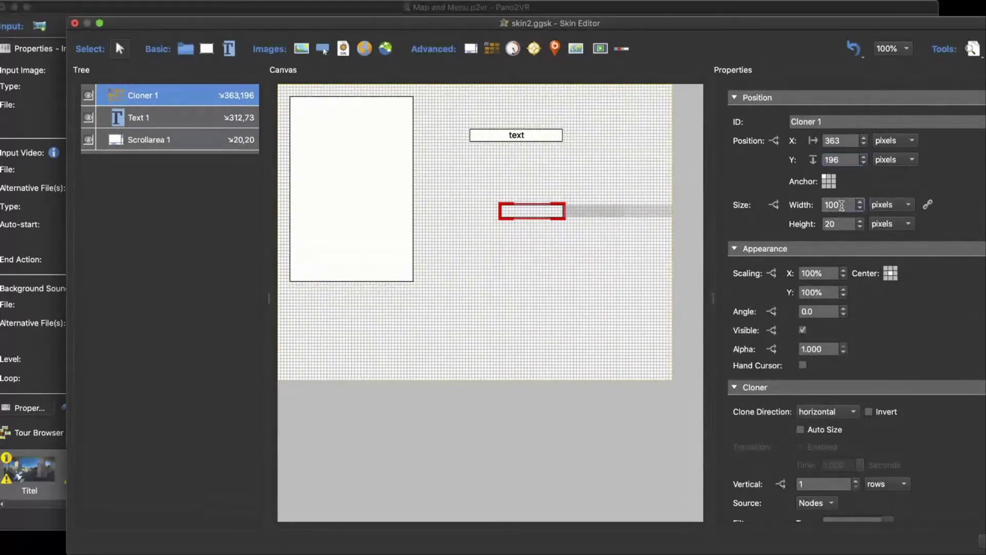
pyautogui.doubleClick(827, 205)
pyautogui.write('150')
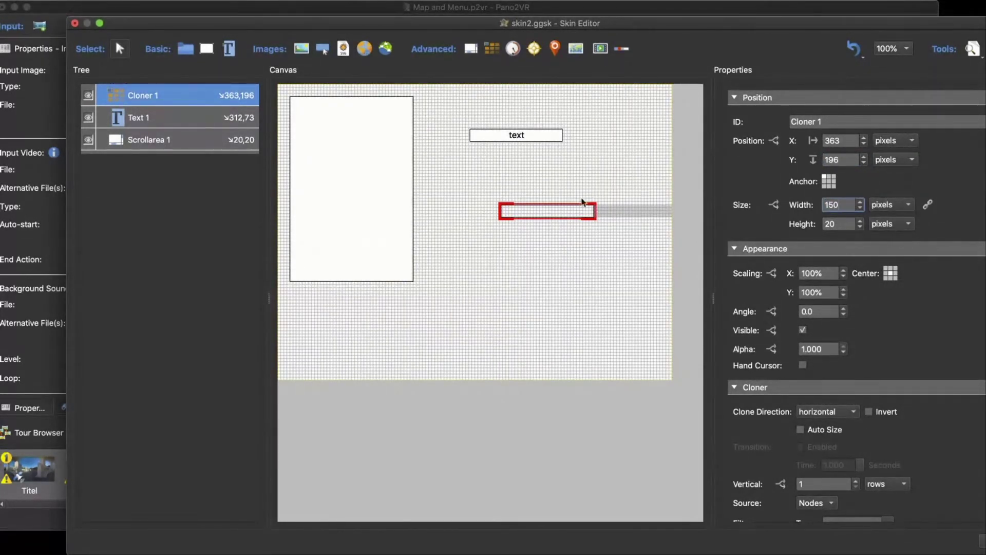
# Move the cloner just beneath the text element to about X 316, Y 143, and set its clone direction to vertical
pyautogui.moveTo(564, 211); pyautogui.dragTo(535, 178)
pyautogui.scroll(-2, 926, 332)
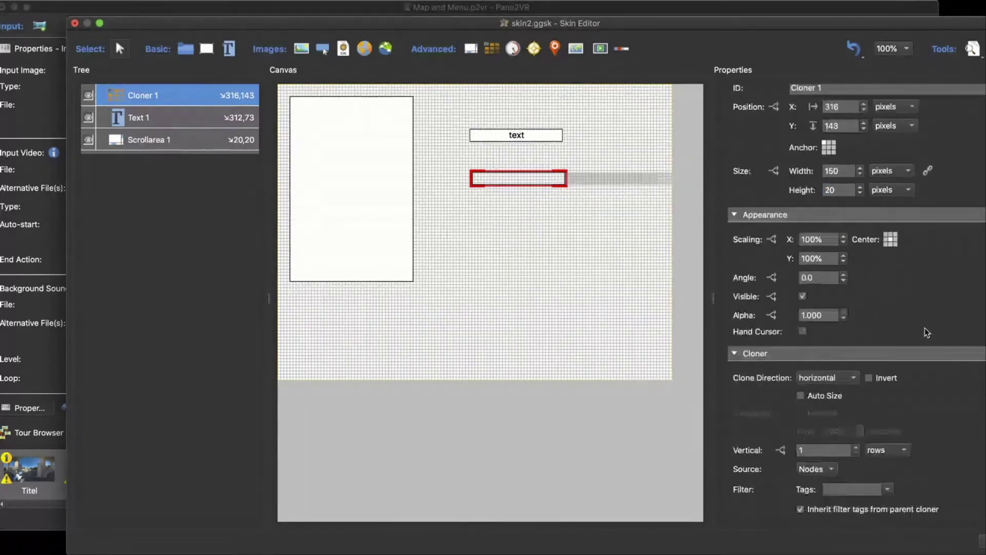
pyautogui.scroll(-2, 926, 333)
pyautogui.click(829, 310)
pyautogui.click(820, 325)
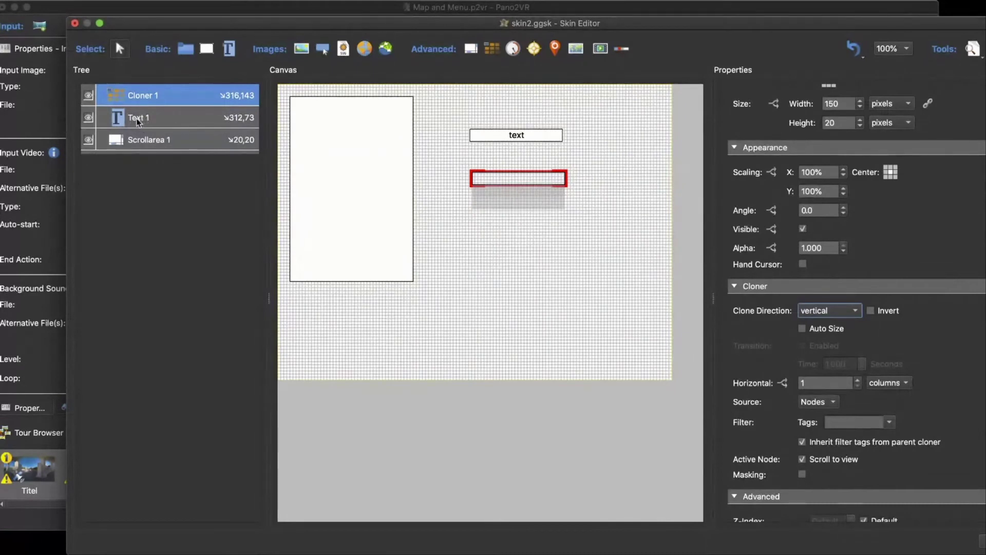
# Nest the text element inside the cloner and set its position to X 0, Y 0 pixels
pyautogui.click(157, 99)
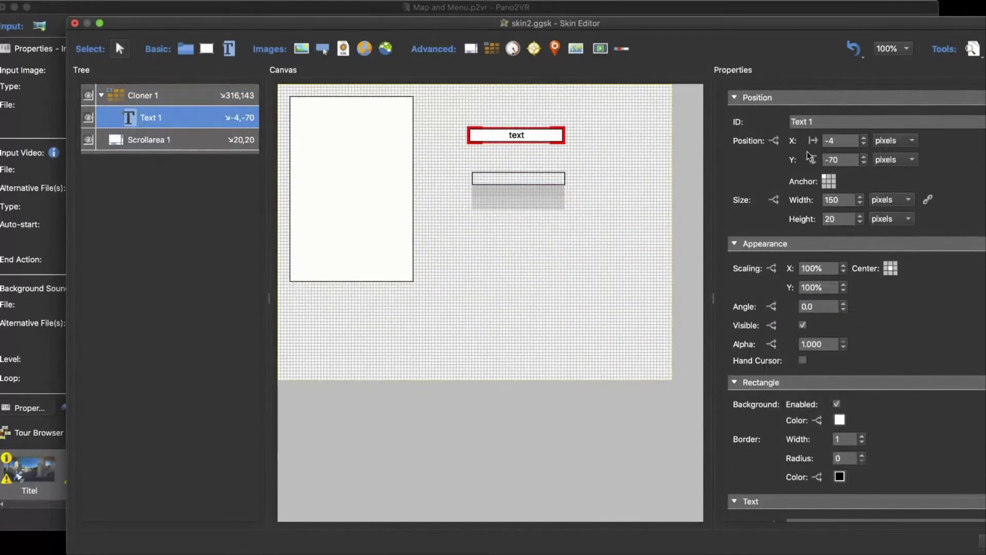
pyautogui.doubleClick(830, 140)
pyautogui.write('0')
pyautogui.press('Tab')
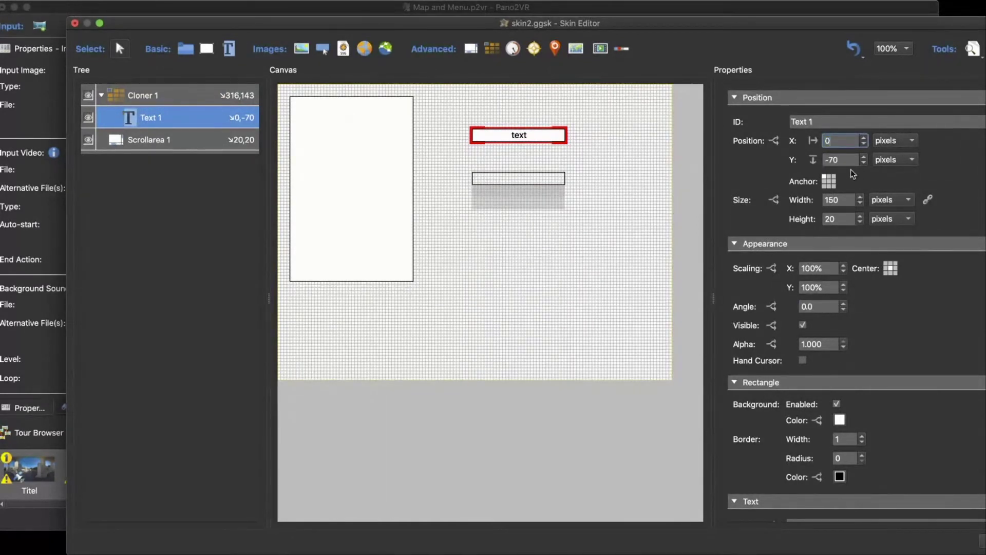
pyautogui.write('0')
pyautogui.press('Return')
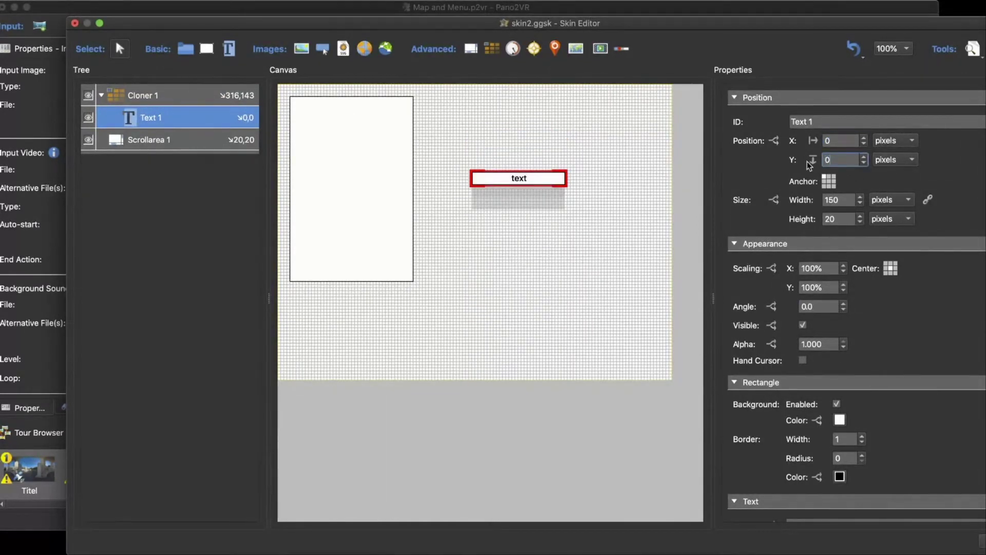
# Set the cloner's height to 25 pixels and check the cloned text boxes in the live preview
pyautogui.click(146, 101)
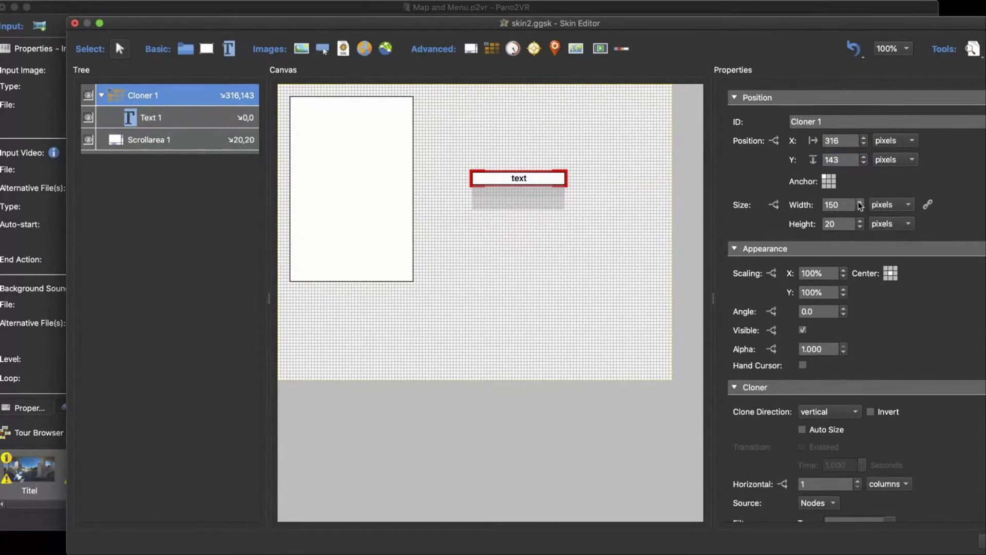
pyautogui.scroll(5, 861, 223)
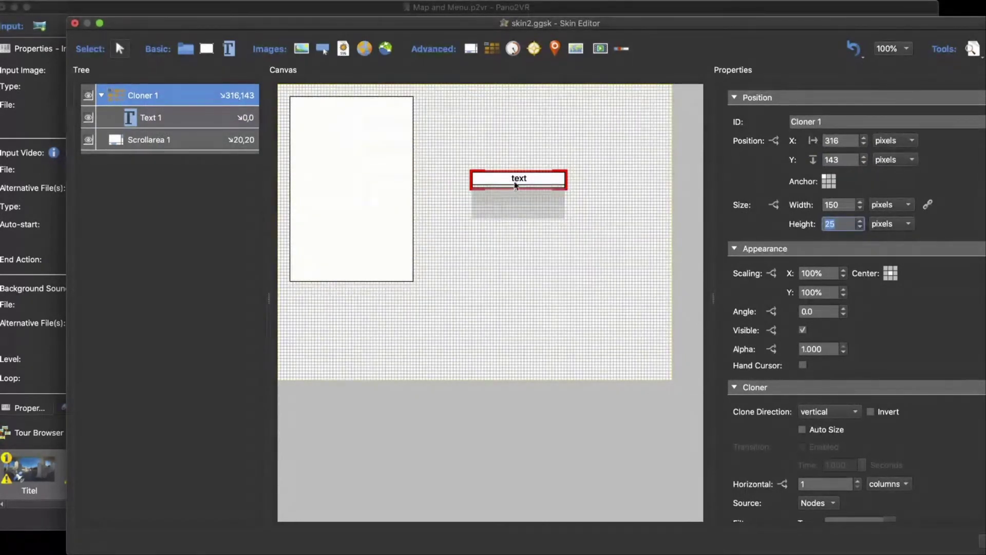
pyautogui.moveTo(918, 26); pyautogui.dragTo(856, 26)
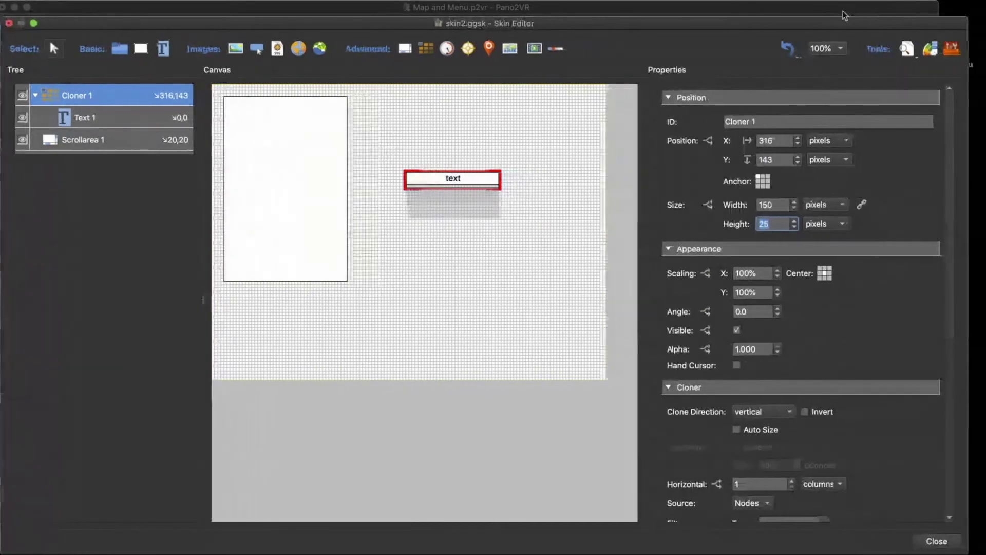
pyautogui.click(906, 48)
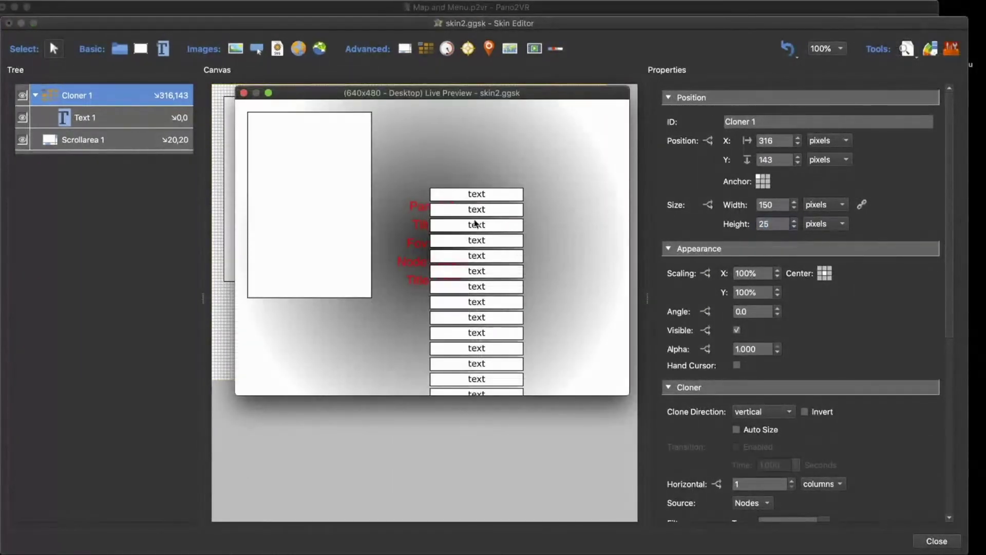
pyautogui.click(244, 93)
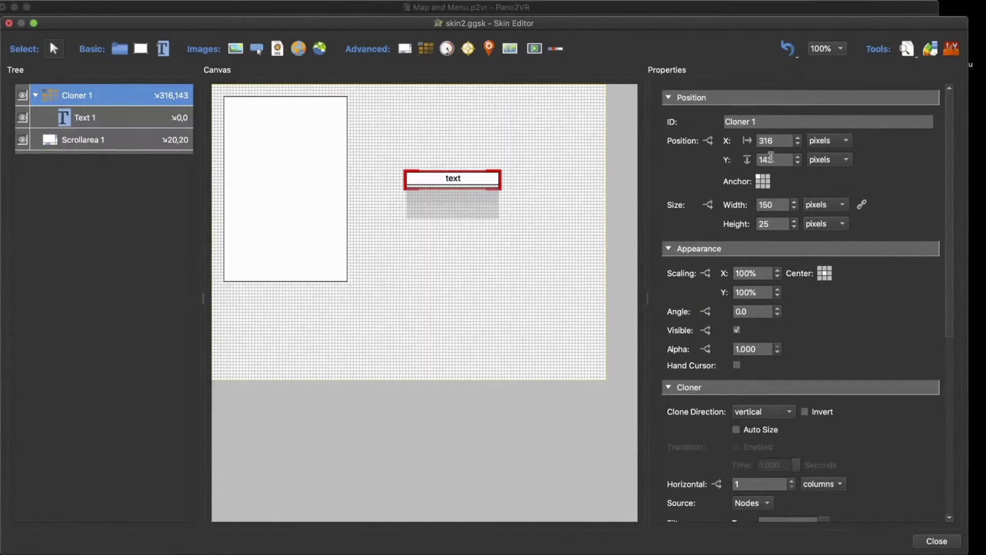
# Replace the cloned text element's content with the user data title placeholder $(ut)
pyautogui.click(98, 120)
pyautogui.scroll(-5, 865, 309)
pyautogui.scroll(-3, 866, 310)
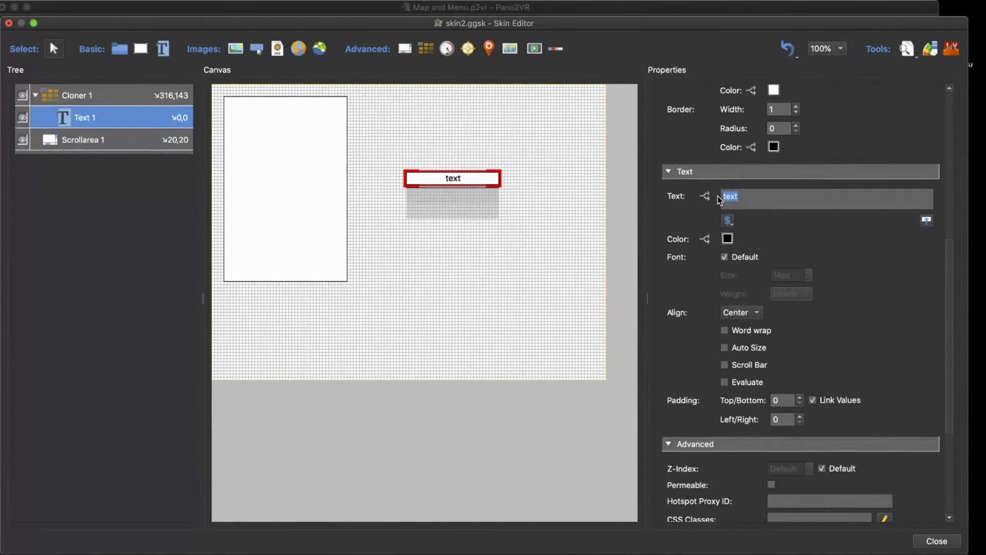
pyautogui.press('BackSpace')
pyautogui.click(729, 222)
pyautogui.moveTo(765, 282)
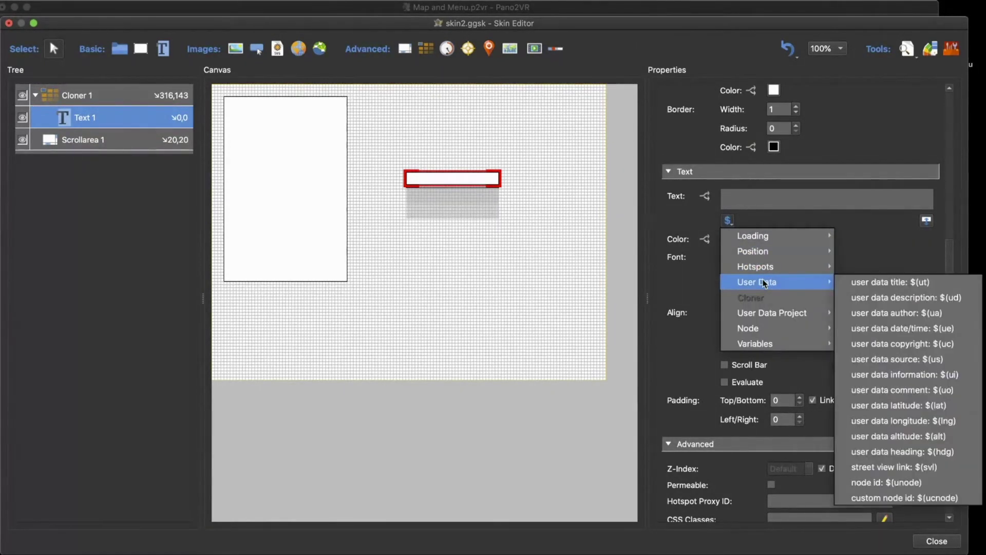
pyautogui.click(875, 284)
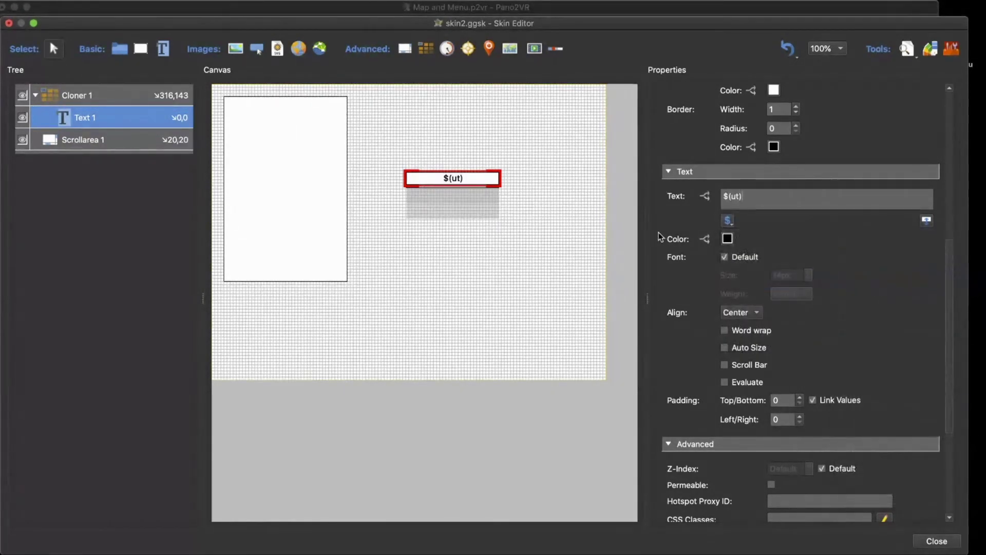
# Preview the skin to check the titles in the cloned text boxes, and look through the text element's properties
pyautogui.click(907, 48)
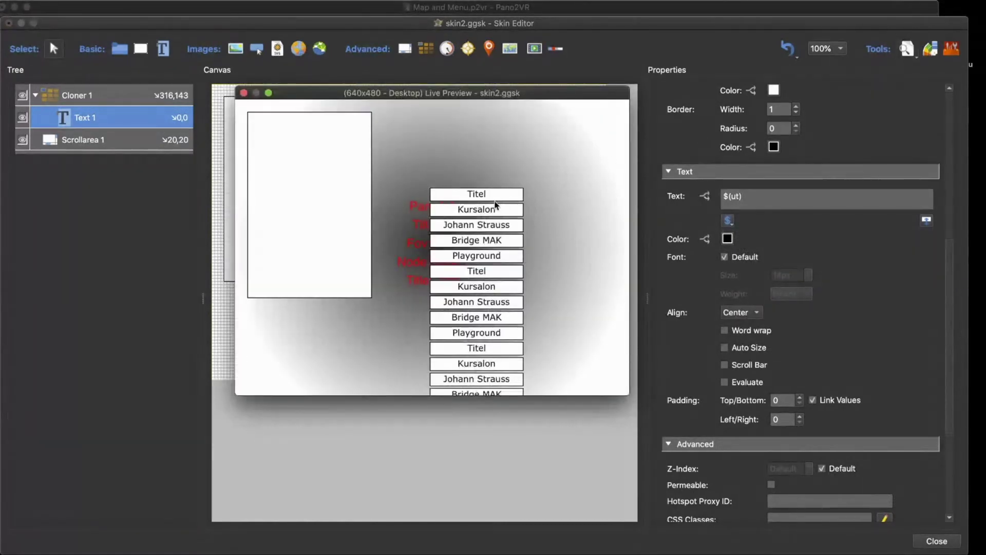
pyautogui.click(244, 93)
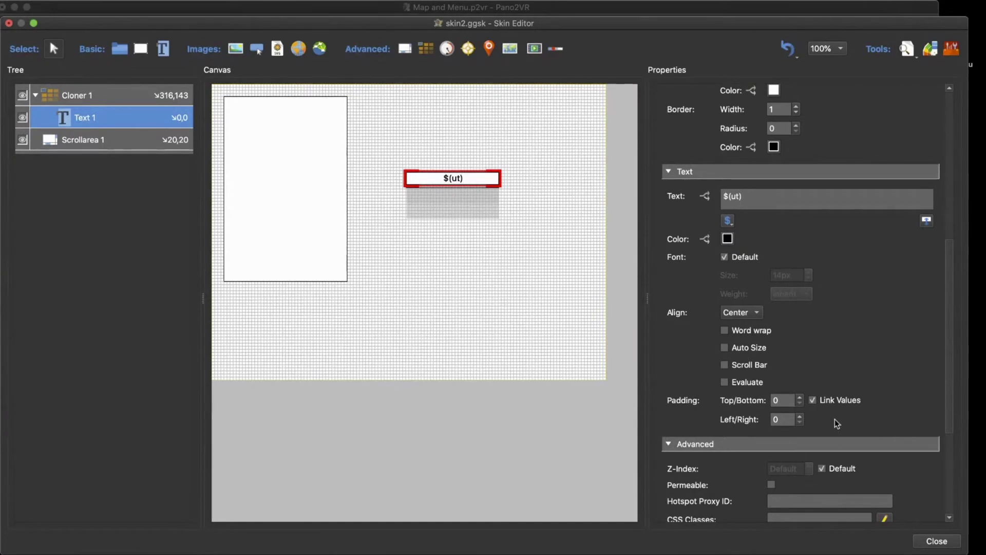
pyautogui.scroll(-5, 835, 418)
pyautogui.scroll(6, 835, 418)
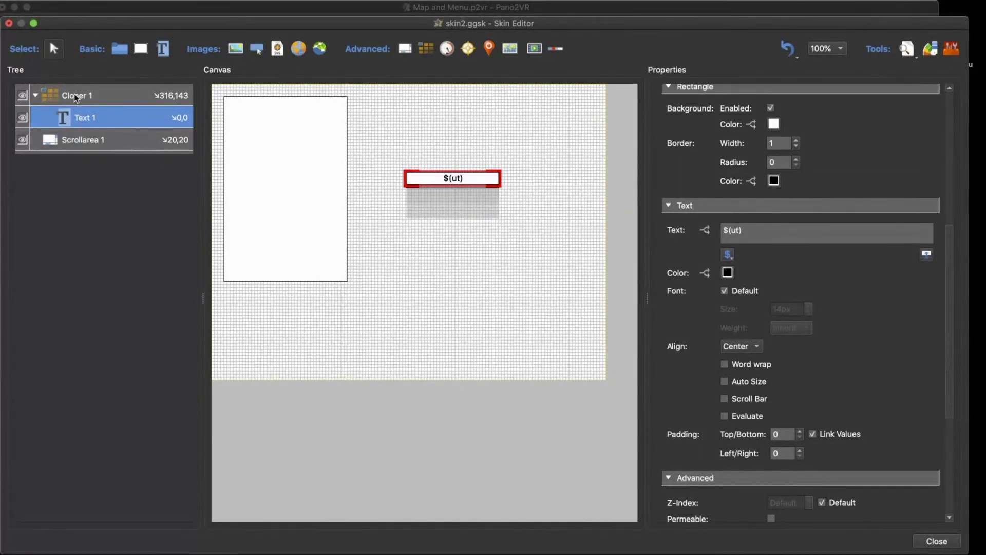
# Nest the cloner inside the scroll area and set its position to X 0, Y 0 pixels
pyautogui.moveTo(74, 96); pyautogui.dragTo(84, 141)
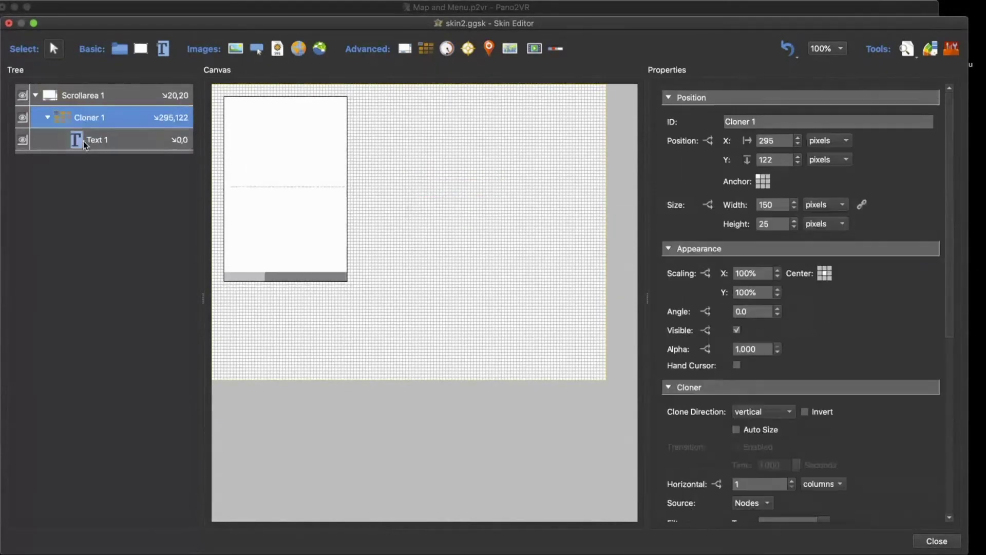
pyautogui.doubleClick(753, 140)
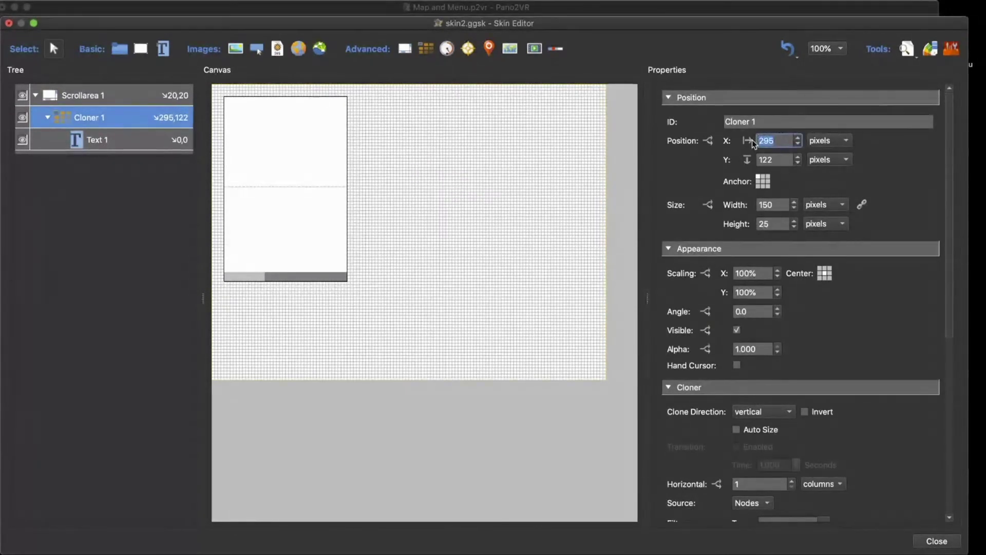
pyautogui.write('0')
pyautogui.press('Return')
pyautogui.doubleClick(757, 159)
pyautogui.write('0')
pyautogui.press('Return')
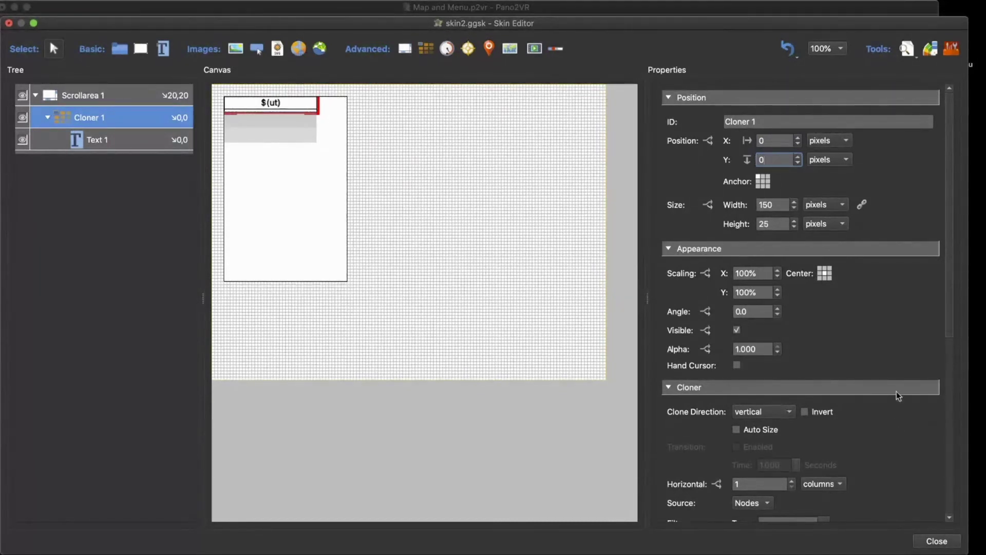
# Preview the skin and scroll through the node list inside the scroll area
pyautogui.click(908, 49)
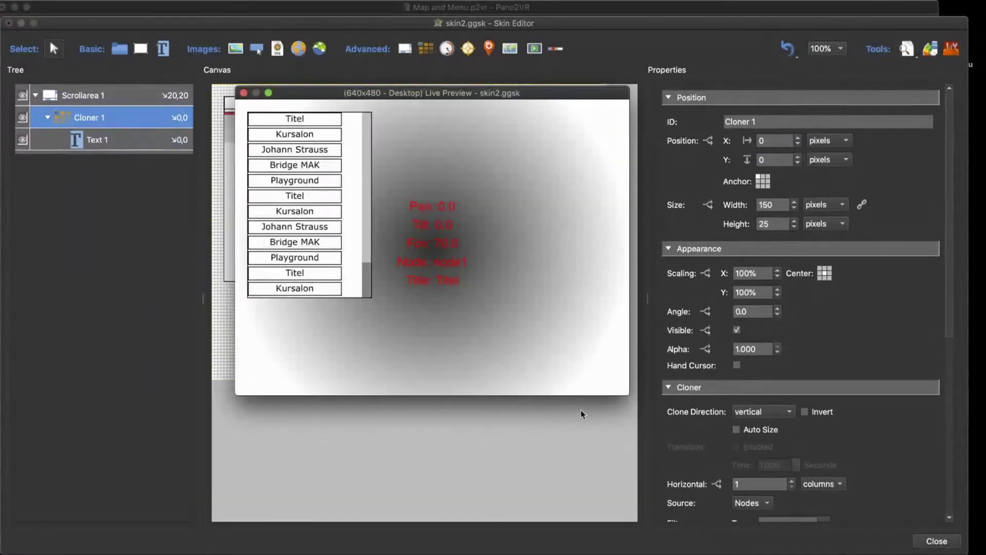
pyautogui.moveTo(627, 394)
pyautogui.mouseDown()
pyautogui.moveTo(625, 466)
pyautogui.moveTo(613, 213)
pyautogui.moveTo(622, 404)
pyautogui.mouseUp()
pyautogui.scroll(10, 367, 221)
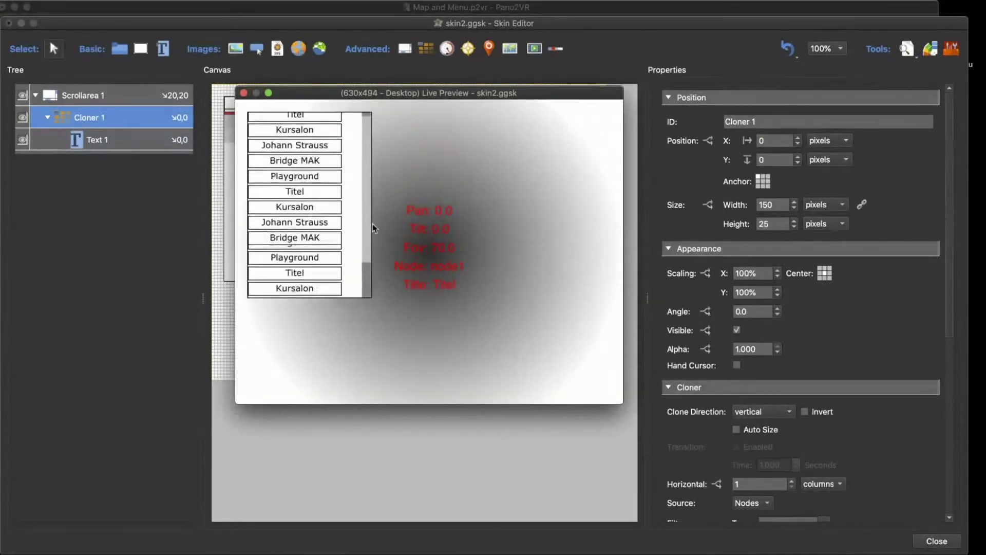
pyautogui.moveTo(306, 98); pyautogui.dragTo(365, 114)
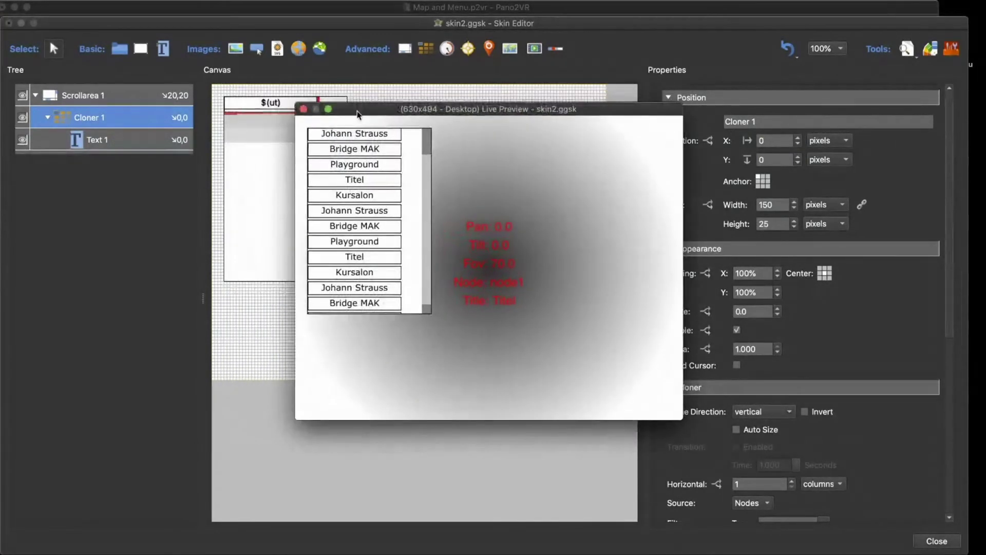
pyautogui.click(304, 119)
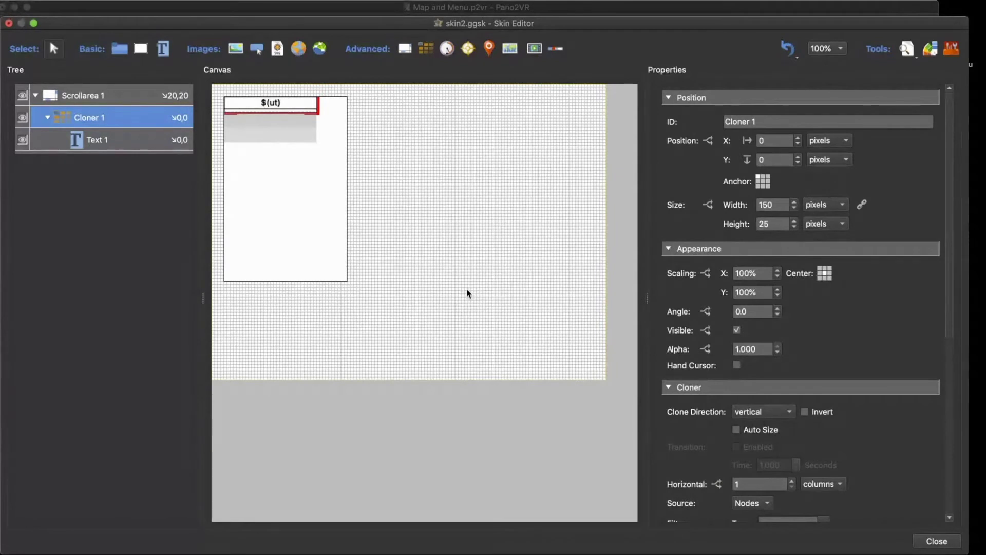
pyautogui.click(36, 98)
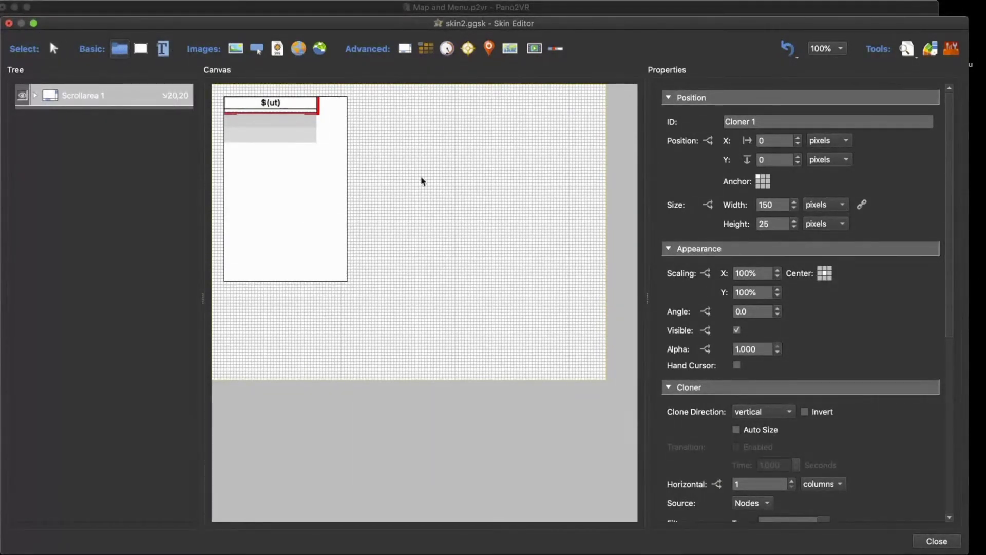
pyautogui.moveTo(407, 144); pyautogui.dragTo(540, 301)
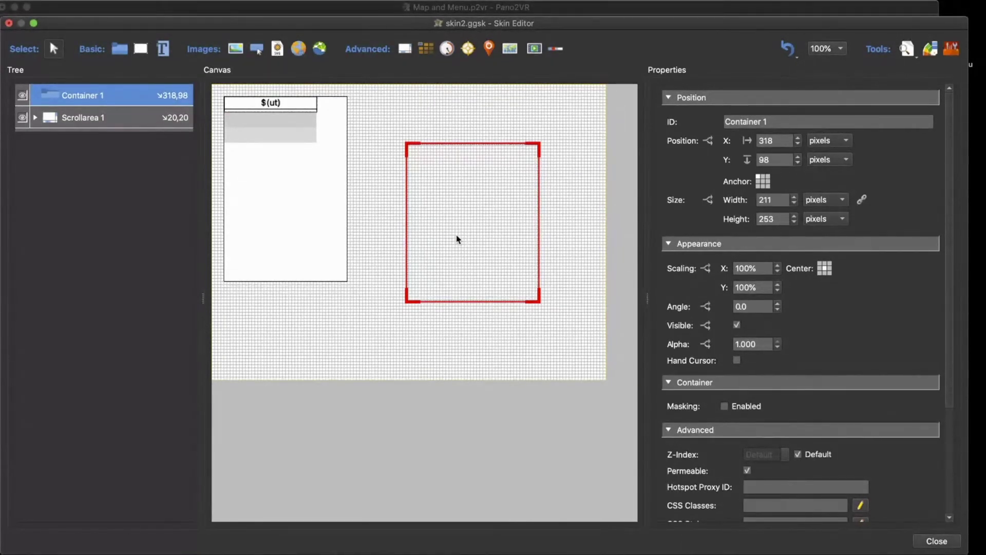
pyautogui.press('Delete')
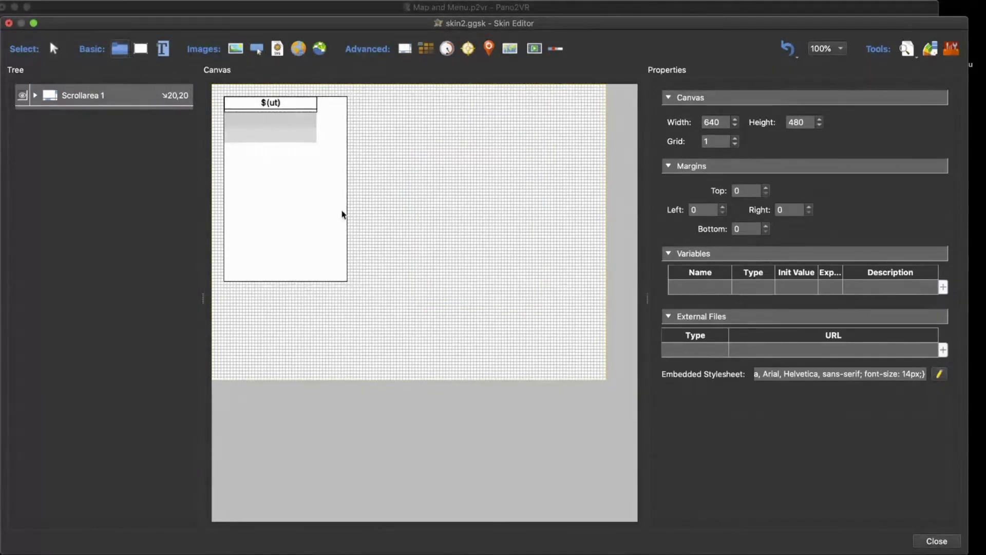
# Wrap the scroll area in a container of matching size and enable masking on that container
pyautogui.hotkey('ctrl', 'z')
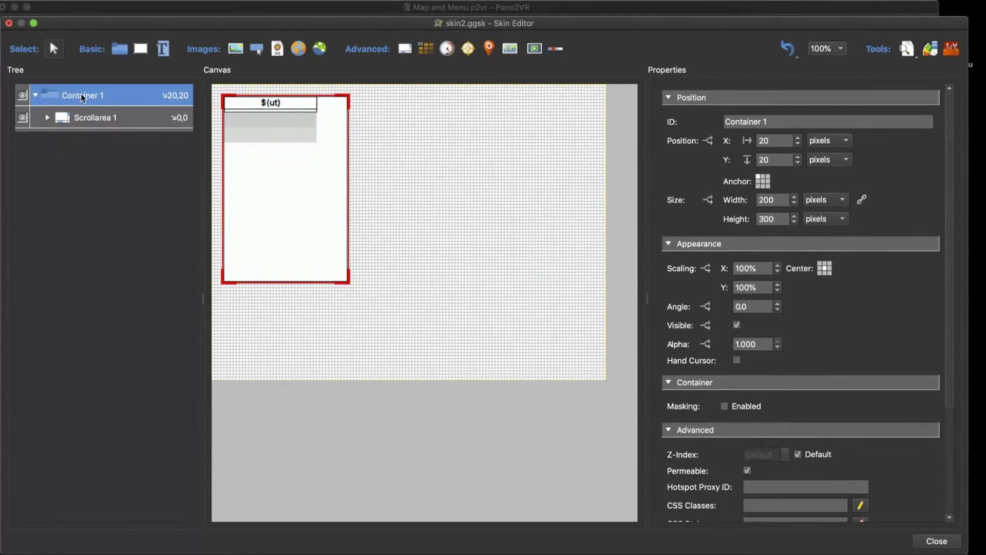
pyautogui.scroll(-5, 900, 311)
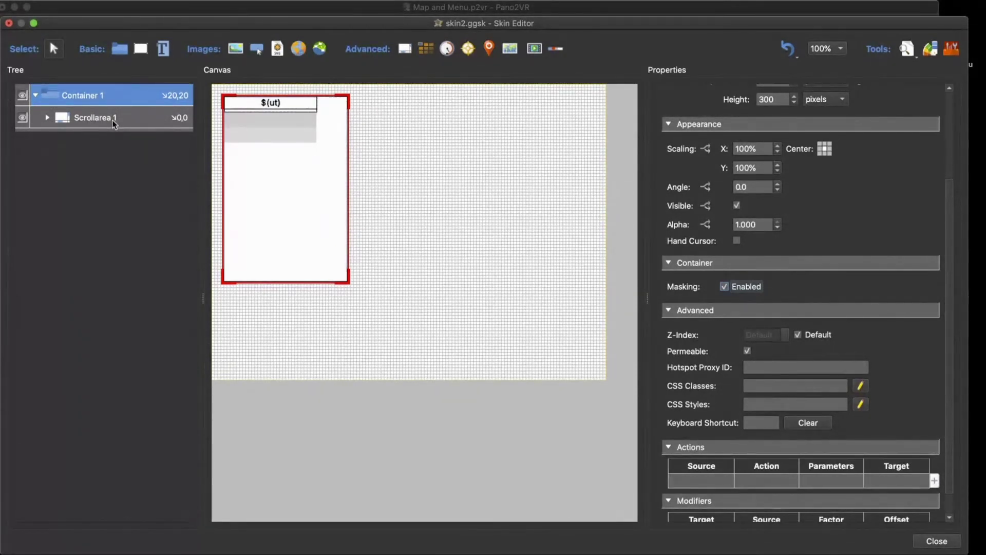
# Add a skin variable named menu of type True/False with the initial value false
pyautogui.click(436, 280)
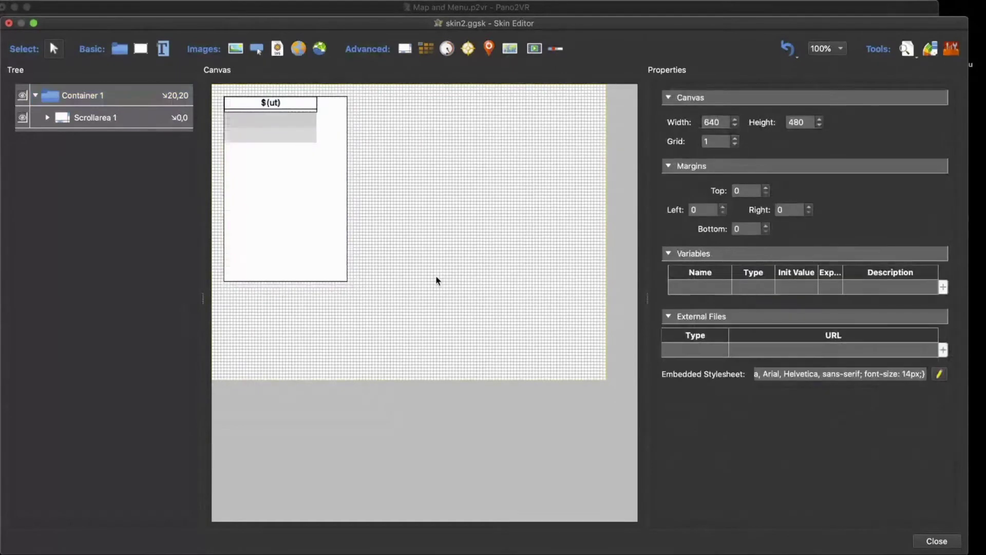
pyautogui.doubleClick(693, 286)
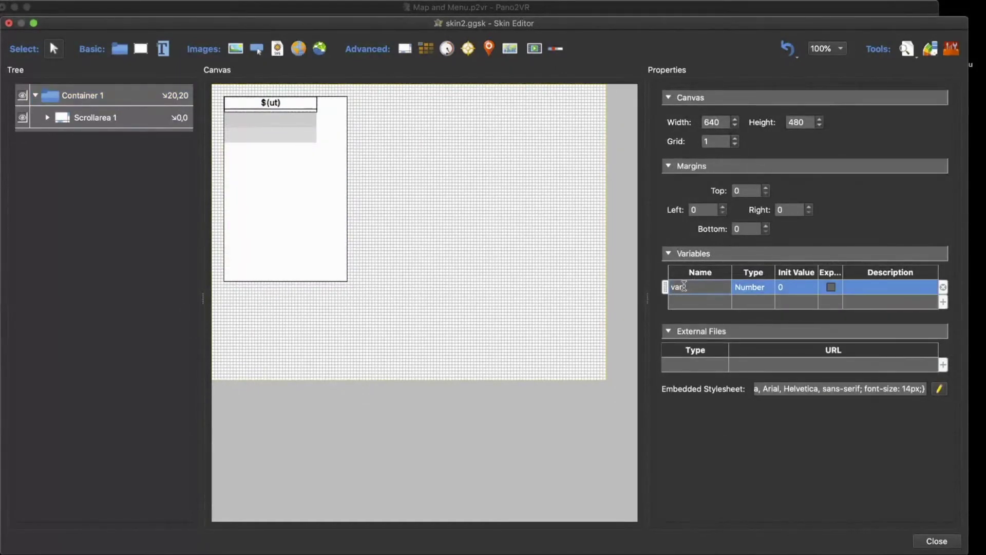
pyautogui.doubleClick(669, 287)
pyautogui.write('menu')
pyautogui.doubleClick(760, 288)
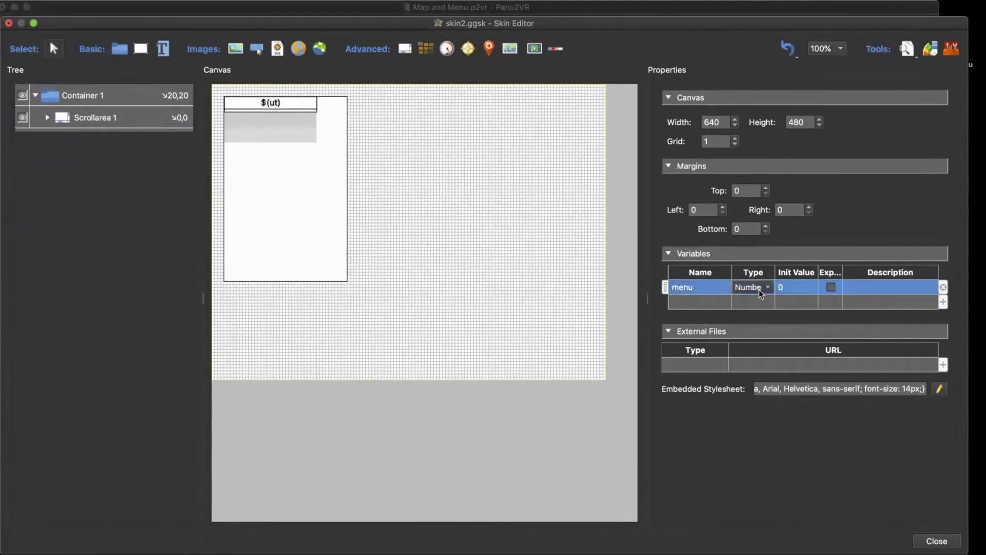
pyautogui.click(759, 288)
pyautogui.click(760, 317)
pyautogui.doubleClick(795, 288)
pyautogui.click(795, 287)
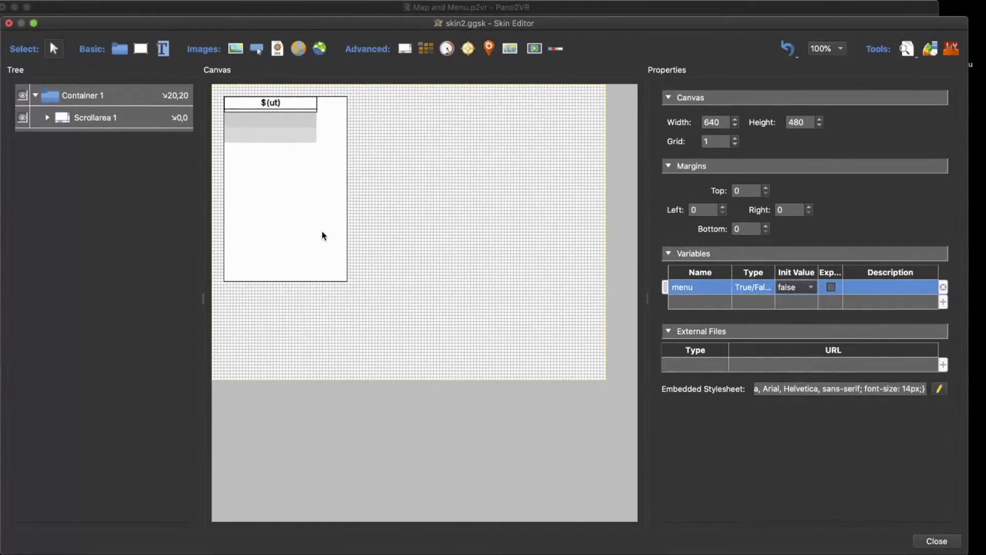
# Set the scroll area's Y position to 300 pixels and check in the live preview that it is masked out
pyautogui.click(87, 118)
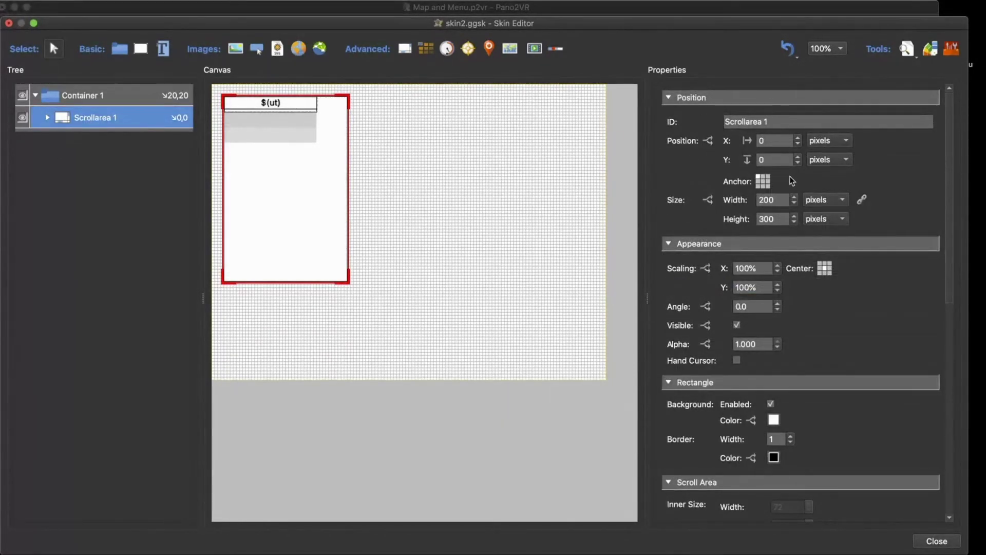
pyautogui.click(745, 160)
pyautogui.write('300')
pyautogui.press('Return')
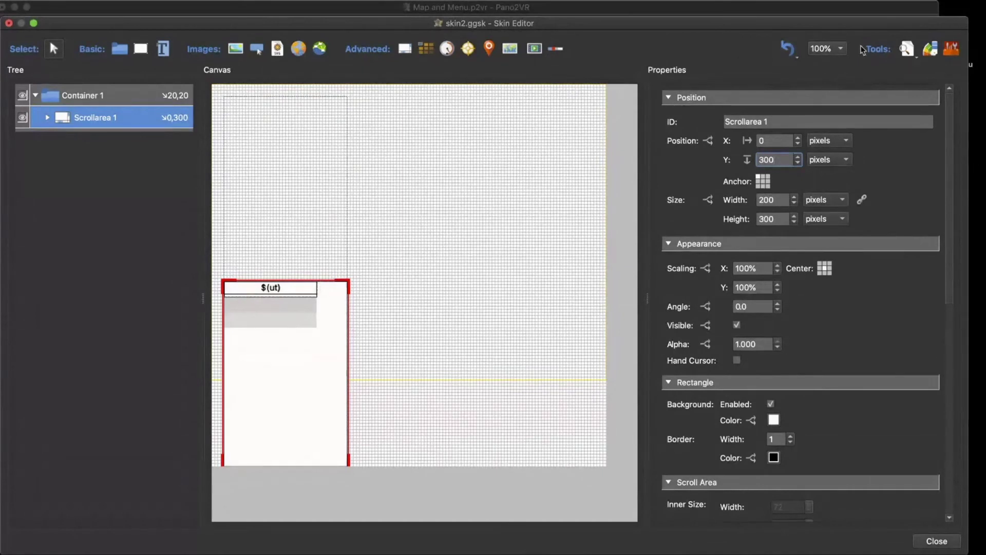
pyautogui.click(907, 48)
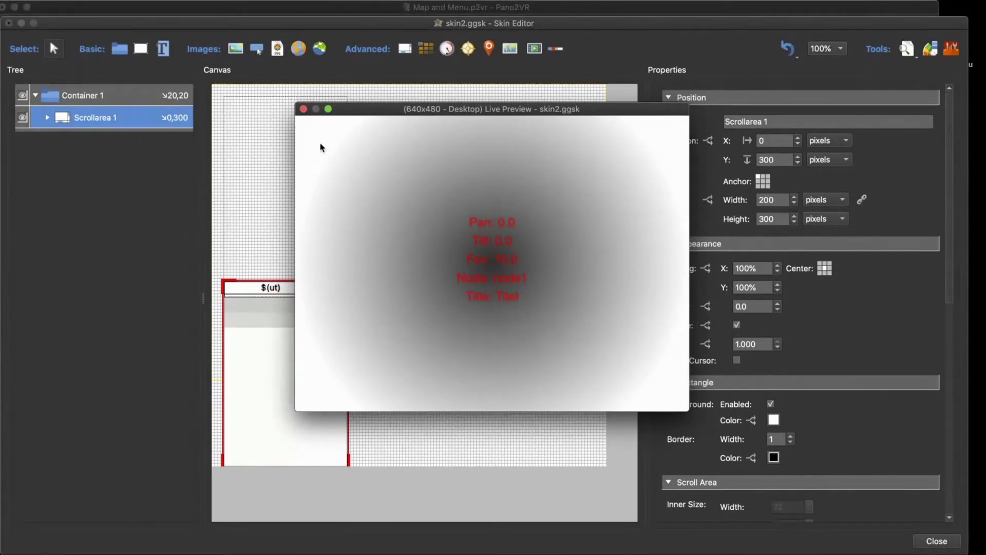
pyautogui.click(304, 109)
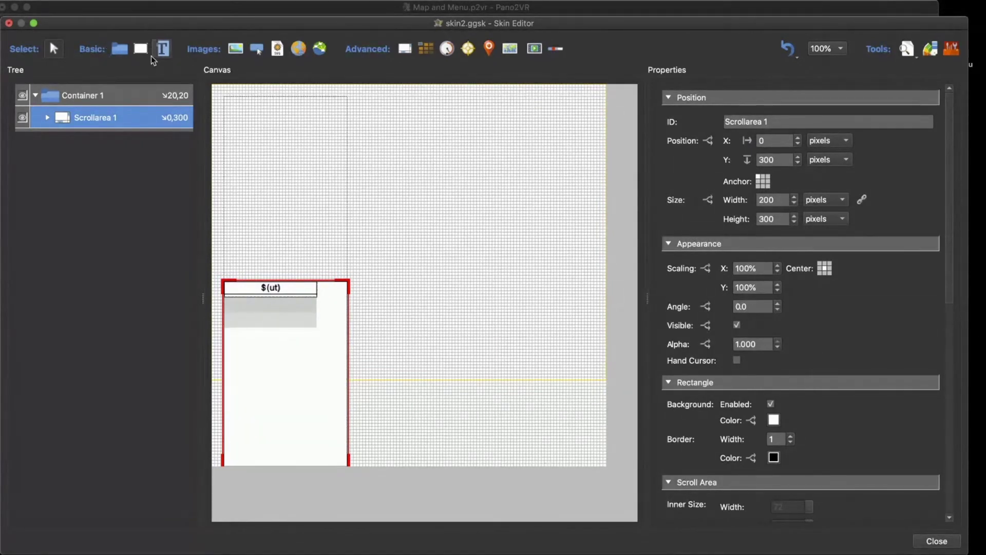
# Add a text element near the canvas's upper-right corner, anchor it to the top right and set its text to Button
pyautogui.click(365, 107)
pyautogui.click(525, 113)
pyautogui.moveTo(526, 113); pyautogui.dragTo(562, 115)
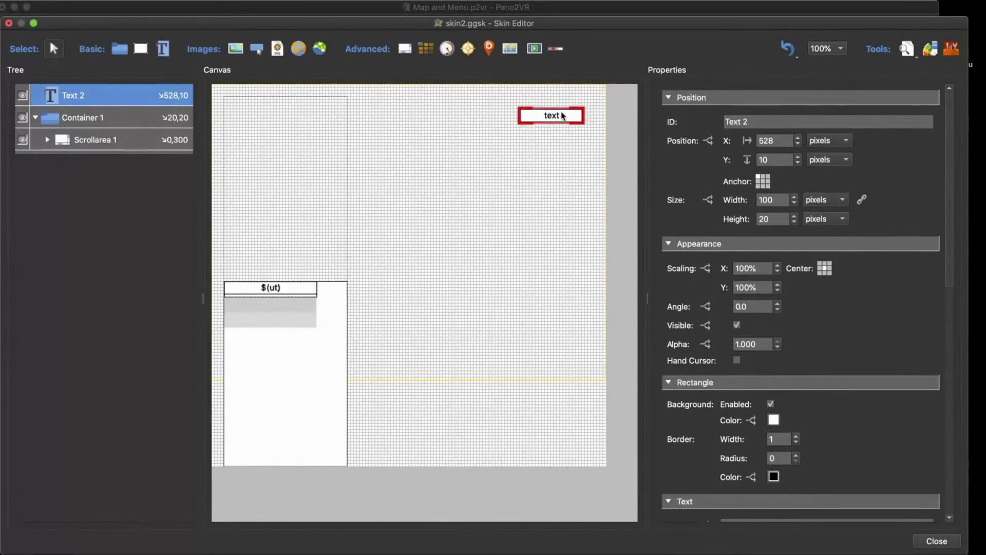
pyautogui.click(766, 177)
pyautogui.scroll(-3, 884, 460)
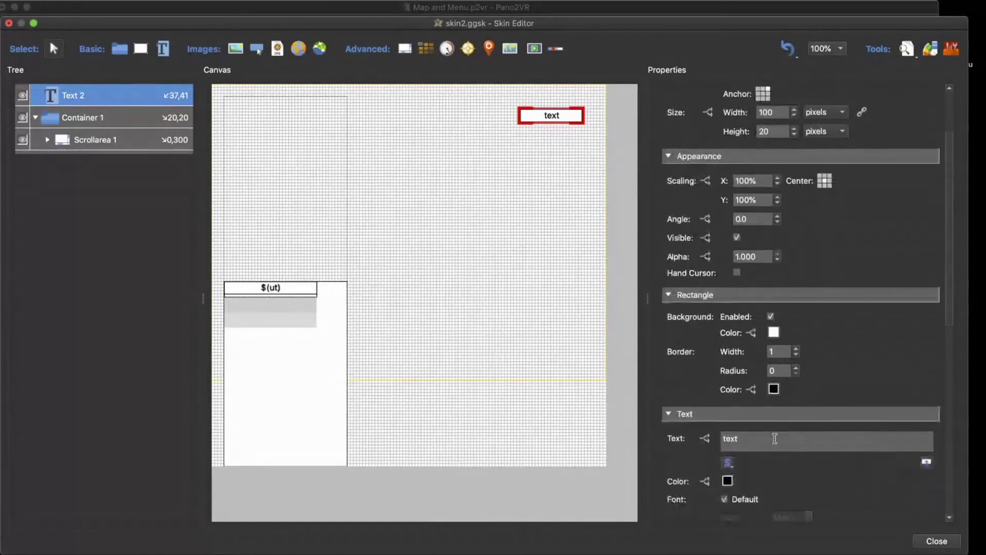
pyautogui.moveTo(774, 438); pyautogui.dragTo(698, 440)
pyautogui.write('Button')
# Give the Button text a Mouse Click action that sets the variable menu with the Not operation
pyautogui.scroll(-5, 844, 350)
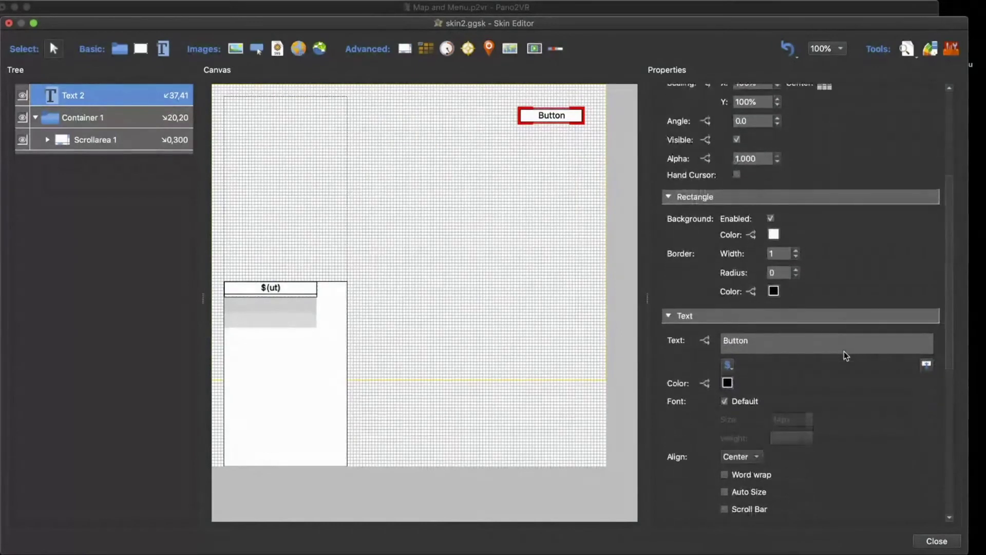
pyautogui.scroll(-5, 825, 414)
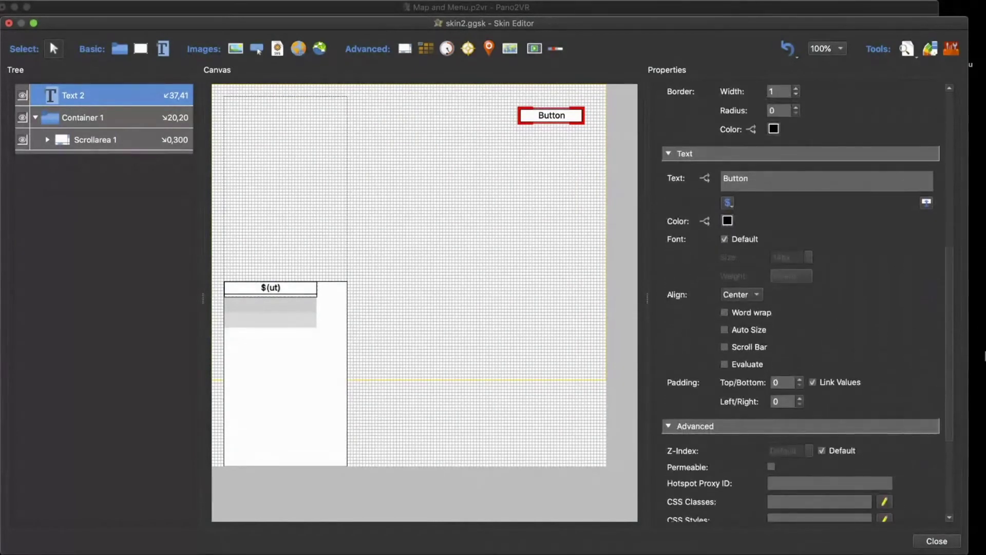
pyautogui.moveTo(950, 356); pyautogui.dragTo(945, 454)
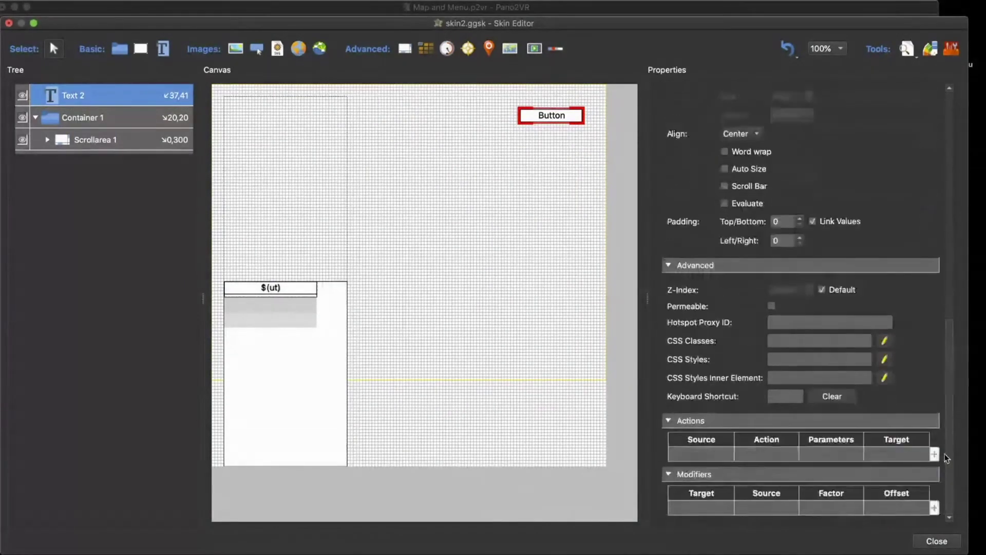
pyautogui.doubleClick(711, 455)
pyautogui.click(491, 257)
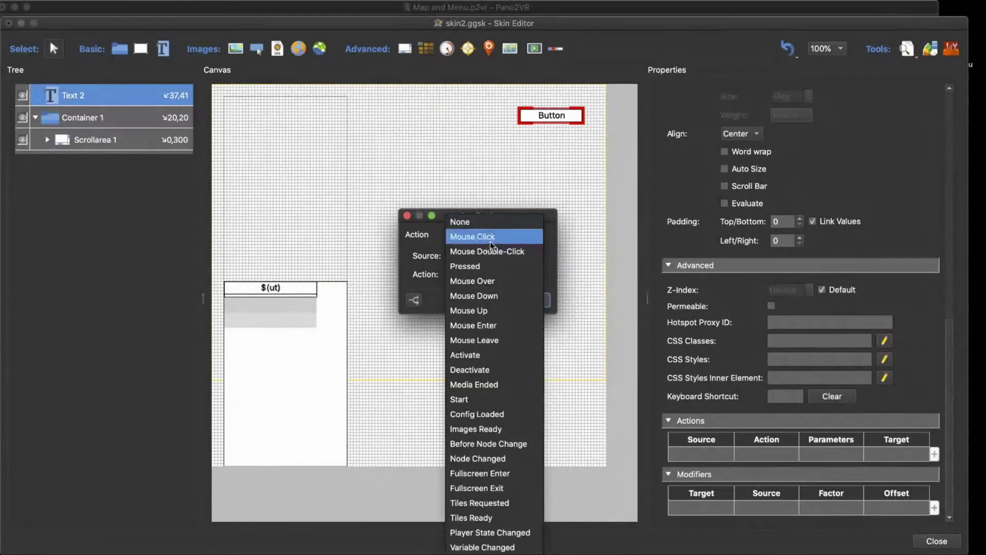
pyautogui.click(490, 240)
pyautogui.click(492, 274)
pyautogui.click(483, 547)
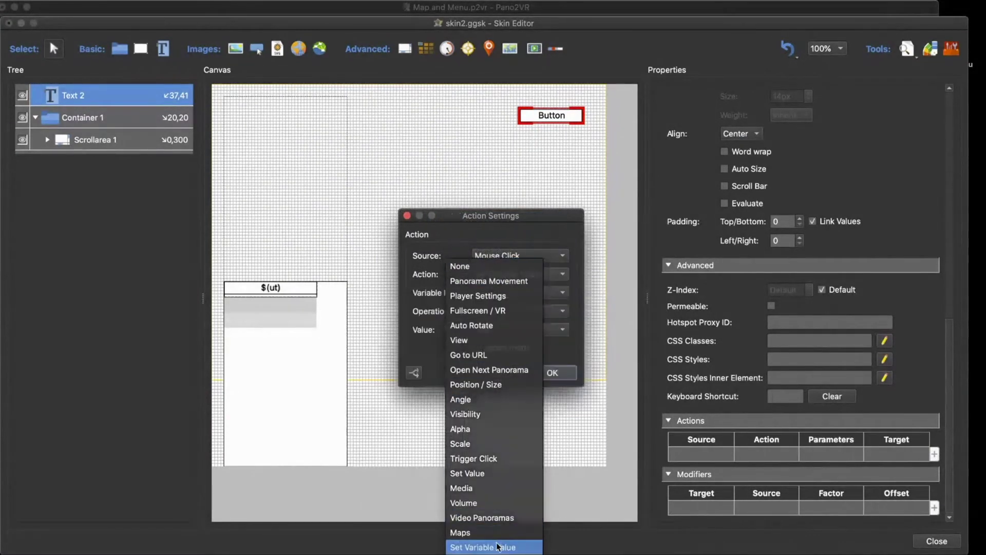
pyautogui.click(496, 311)
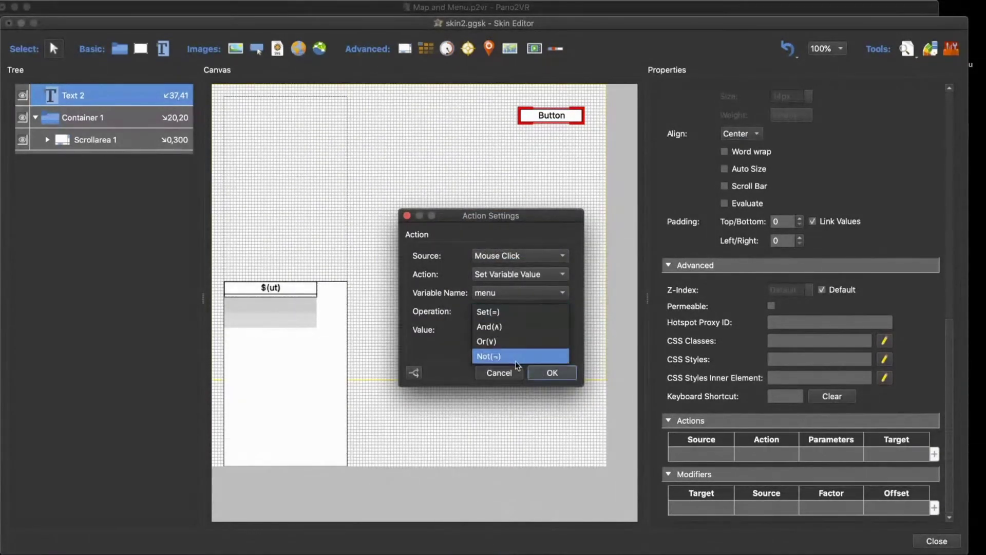
pyautogui.click(488, 326)
pyautogui.click(544, 355)
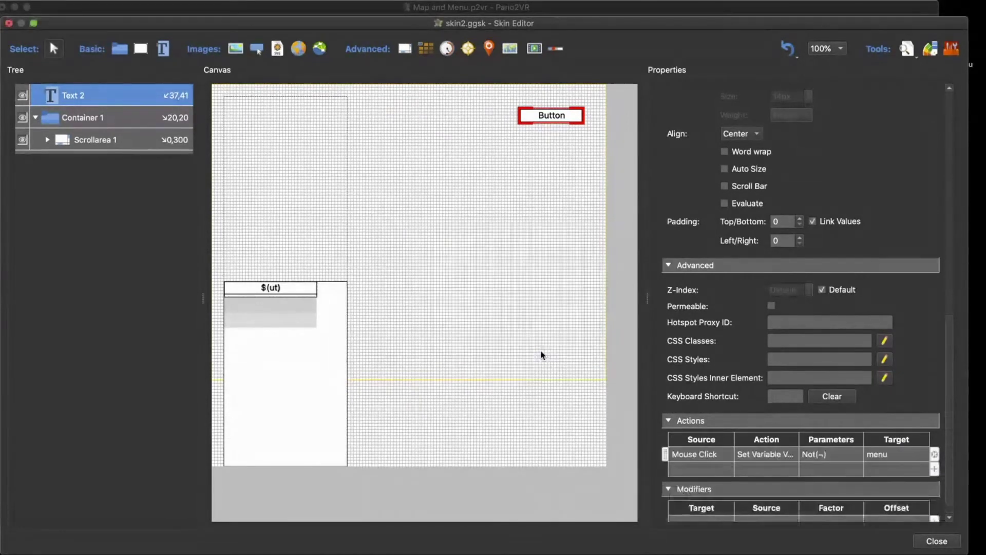
# Add a second text element just below the Button and make it display the menu variable with the placeholder $(*menu)
pyautogui.click(163, 48)
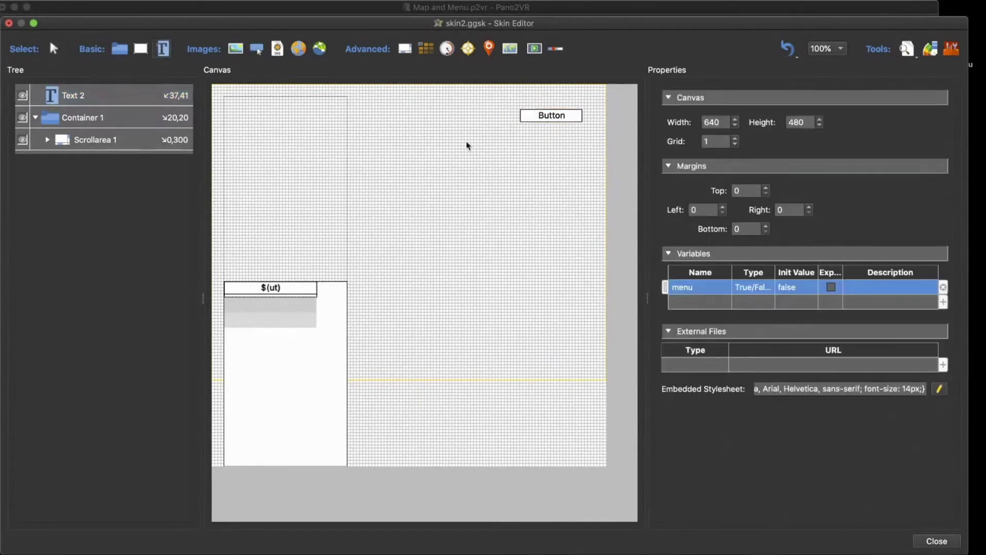
pyautogui.click(544, 149)
pyautogui.moveTo(545, 150); pyautogui.dragTo(533, 133)
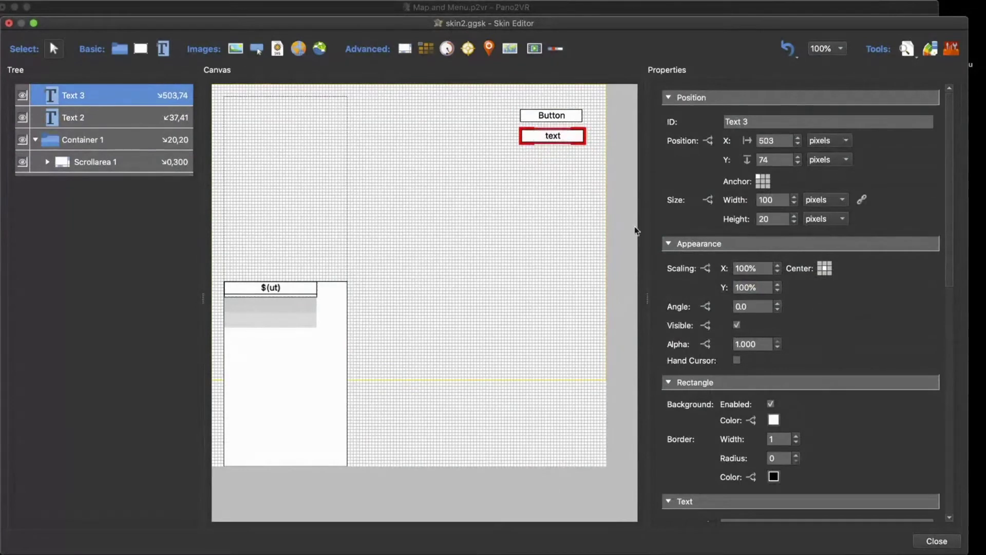
pyautogui.scroll(-5, 844, 308)
pyautogui.doubleClick(729, 294)
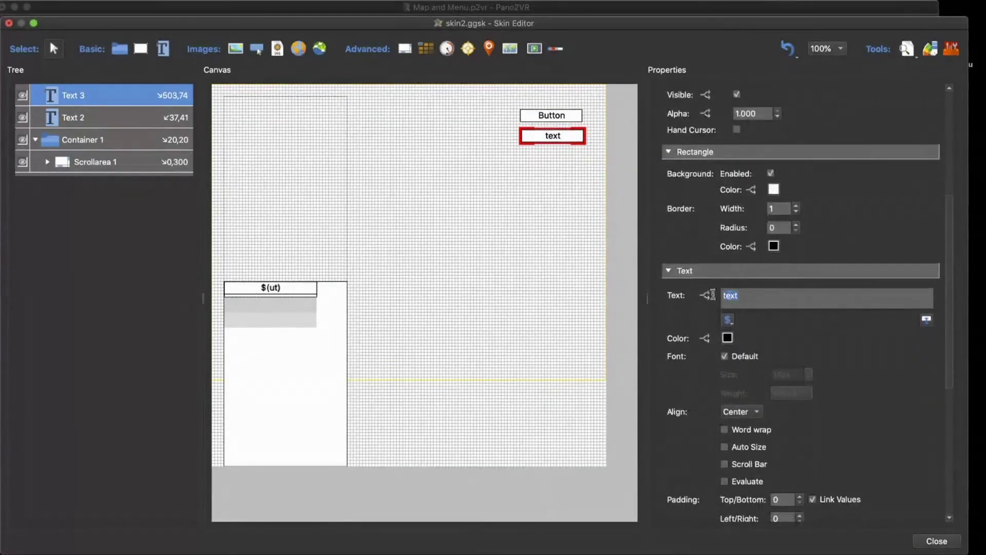
pyautogui.click(726, 320)
pyautogui.moveTo(764, 441)
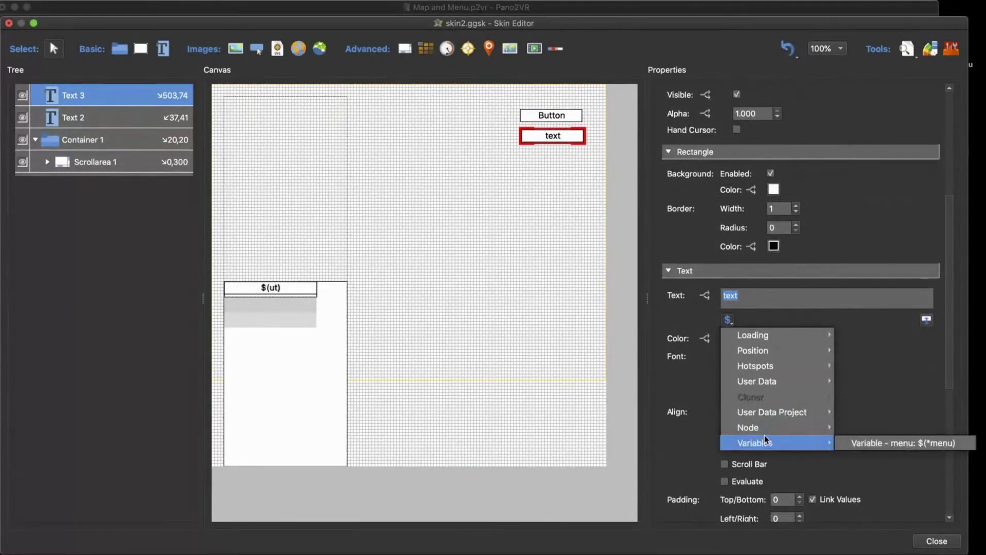
pyautogui.click(869, 443)
# Preview the skin and toggle the Button repeatedly to test the displayed menu variable
pyautogui.click(907, 49)
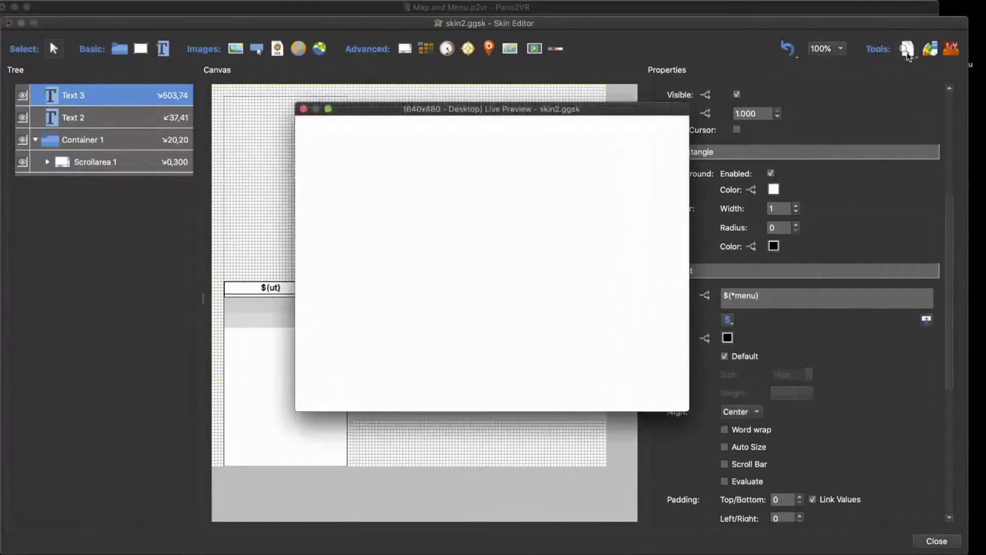
pyautogui.click(648, 150)
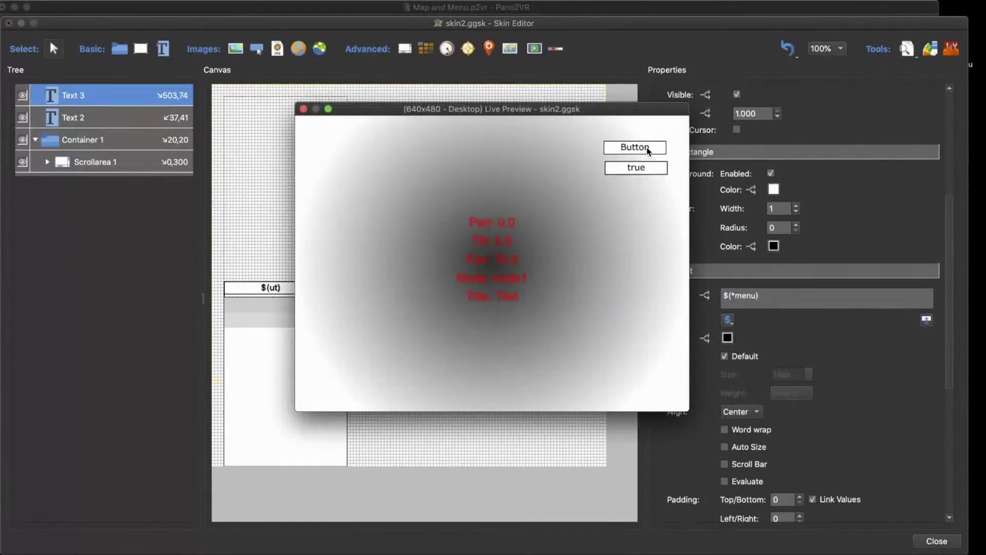
pyautogui.click(648, 150)
pyautogui.click(647, 150)
pyautogui.click(648, 150)
pyautogui.click(648, 150)
pyautogui.click(648, 150)
pyautogui.click(303, 108)
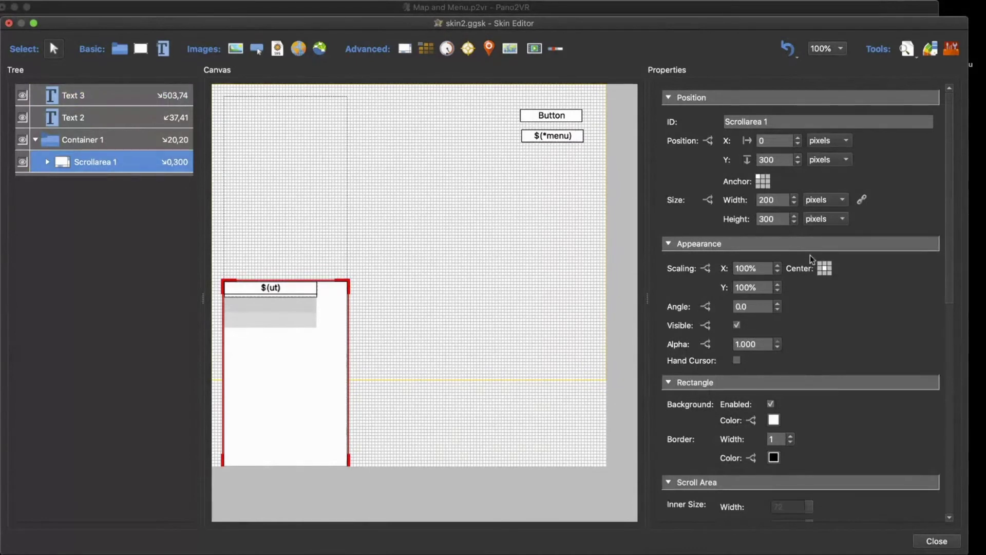
# Add a position logic block to the scroll area that sets Y to 0 when menu = true, with the transition enabled
pyautogui.click(708, 142)
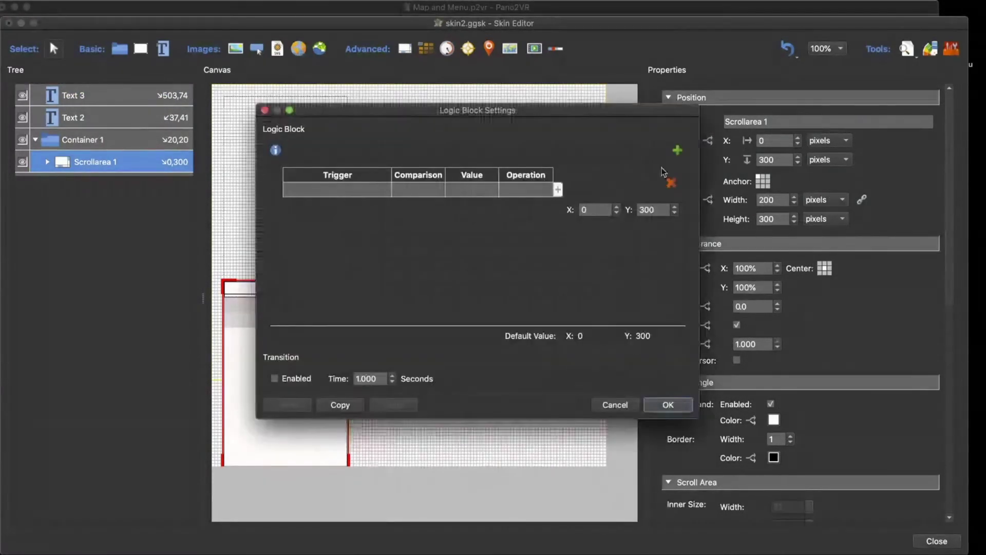
pyautogui.click(342, 190)
pyautogui.moveTo(372, 302)
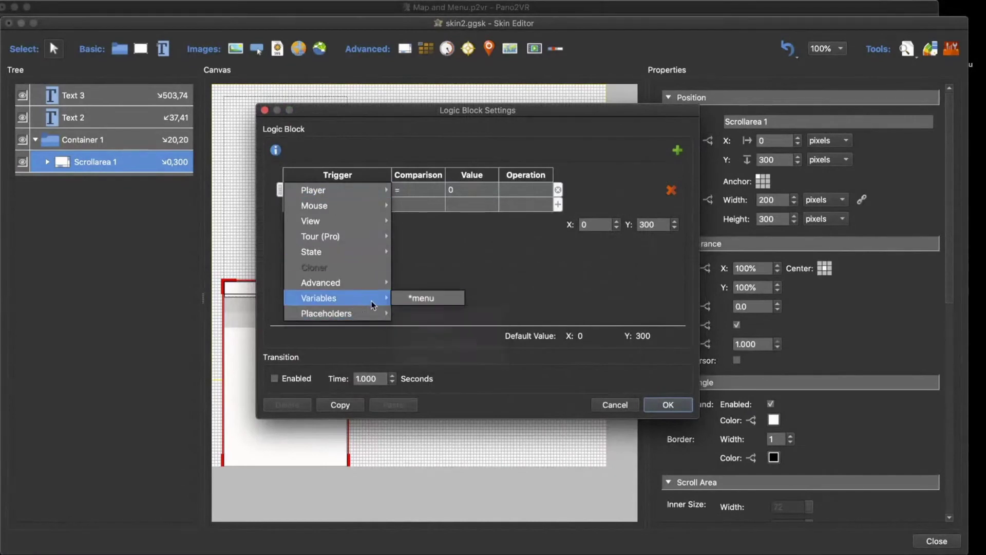
pyautogui.click(424, 298)
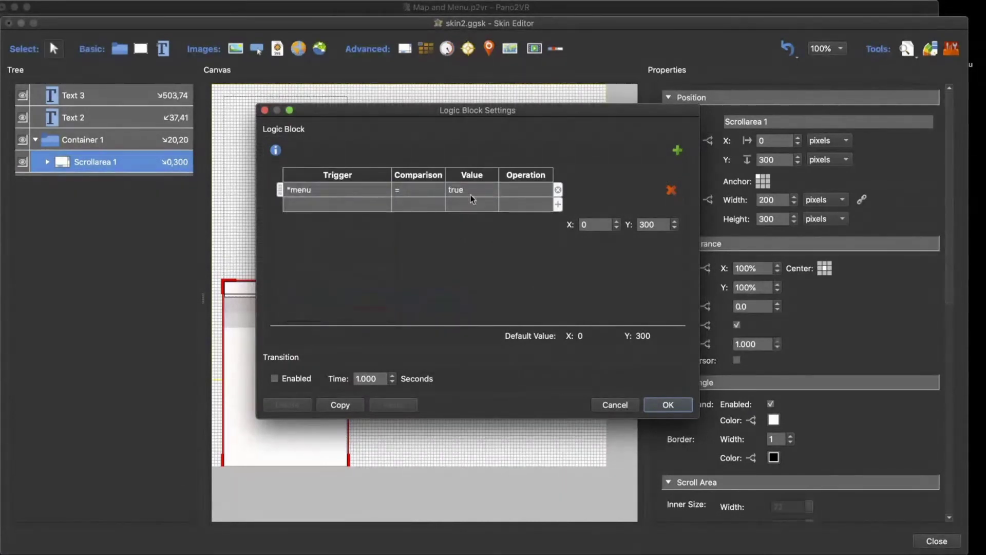
pyautogui.click(651, 225)
pyautogui.moveTo(604, 223)
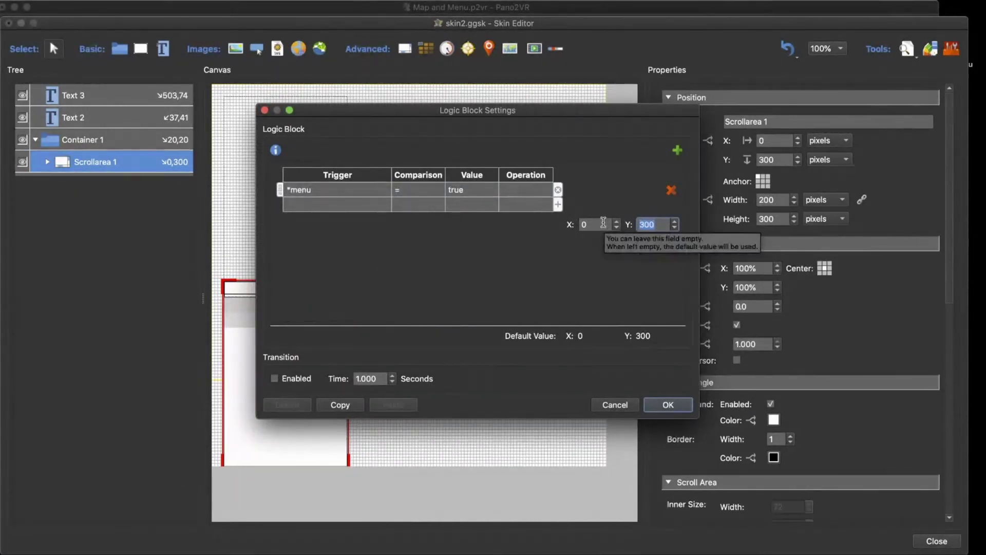
pyautogui.write('0')
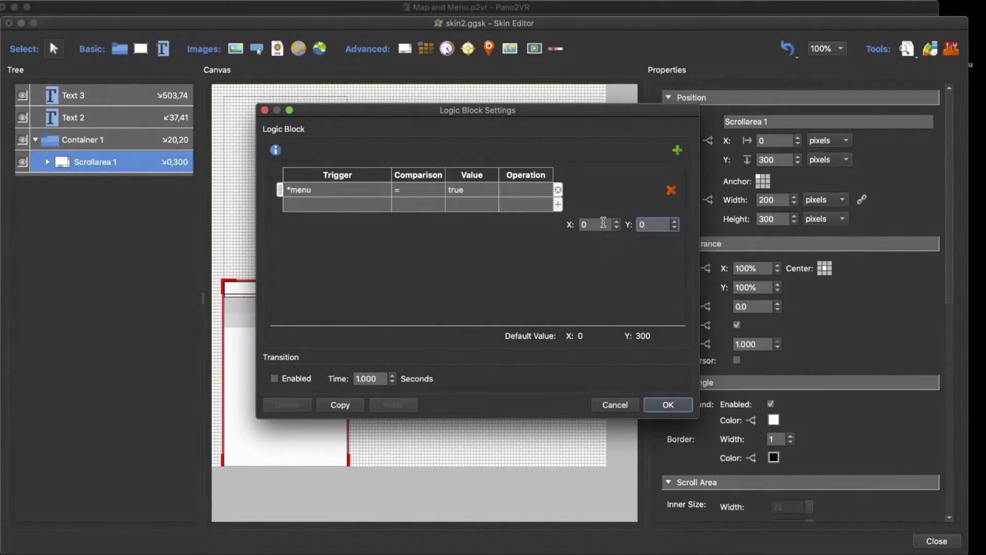
pyautogui.click(275, 379)
pyautogui.click(669, 407)
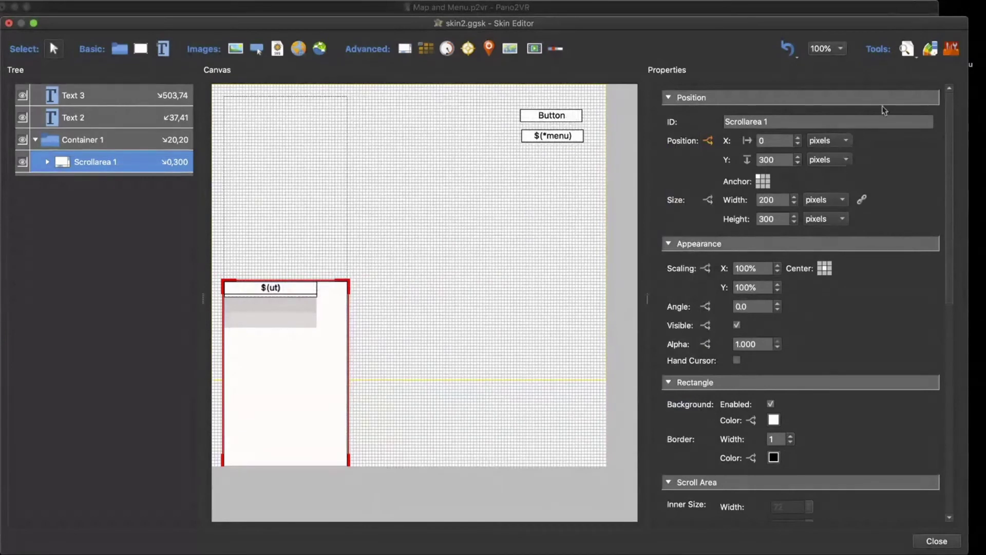
# Preview the skin and use the Button to slide the node list in and out, scrolling through the list
pyautogui.click(908, 48)
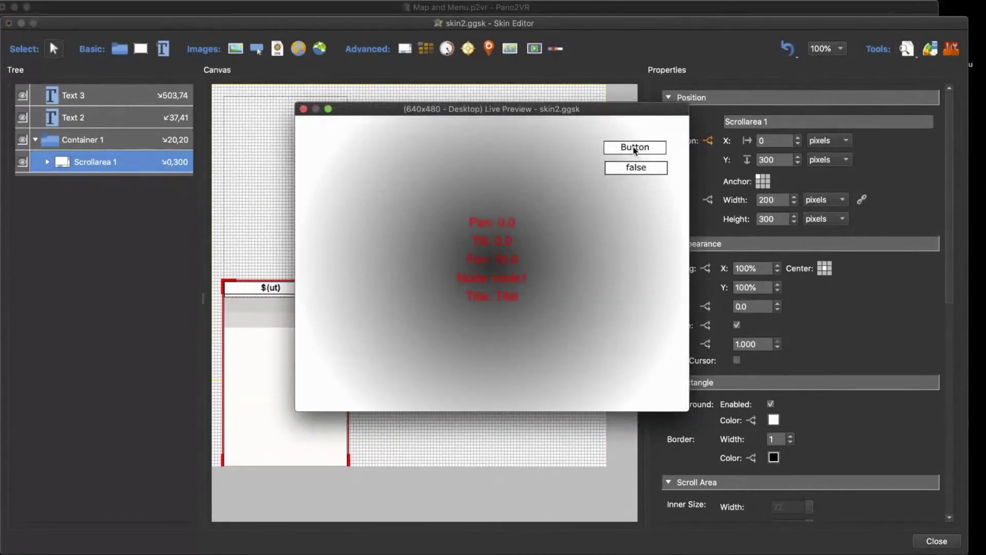
pyautogui.click(635, 148)
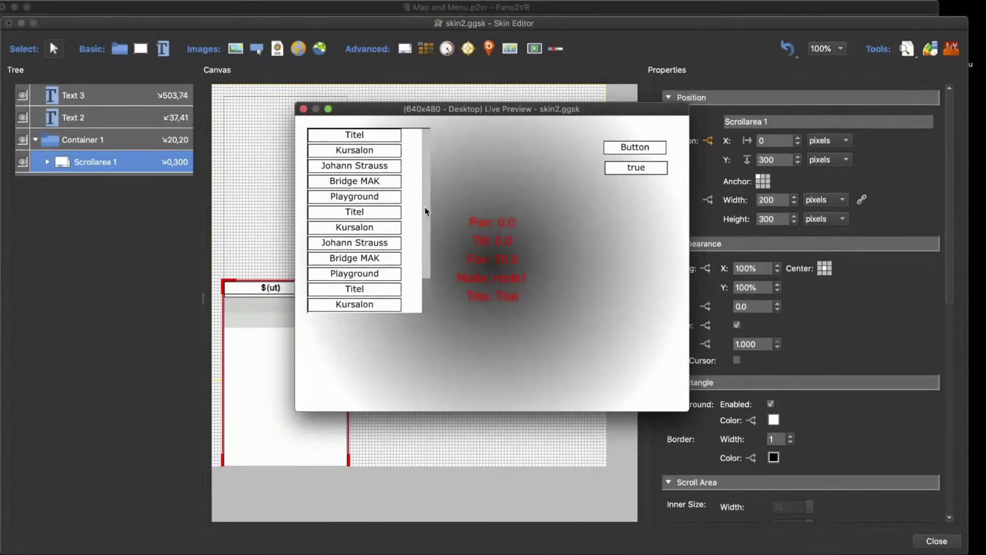
pyautogui.scroll(-3, 426, 210)
pyautogui.click(636, 148)
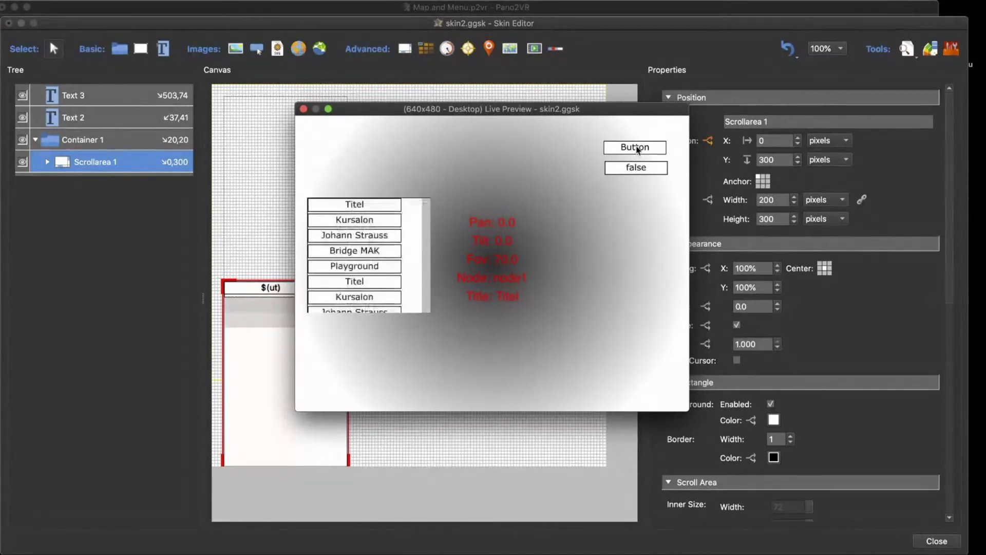
pyautogui.click(636, 148)
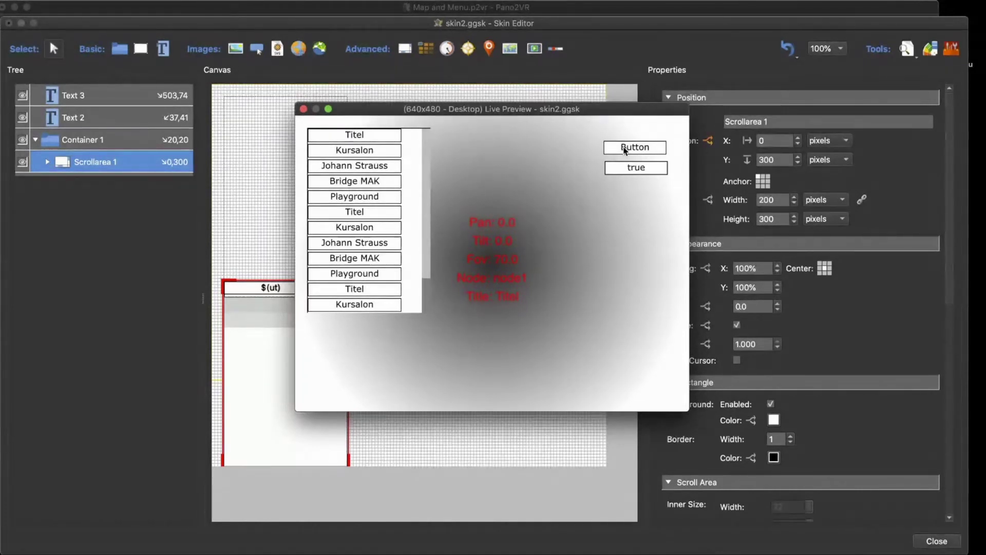
pyautogui.click(625, 149)
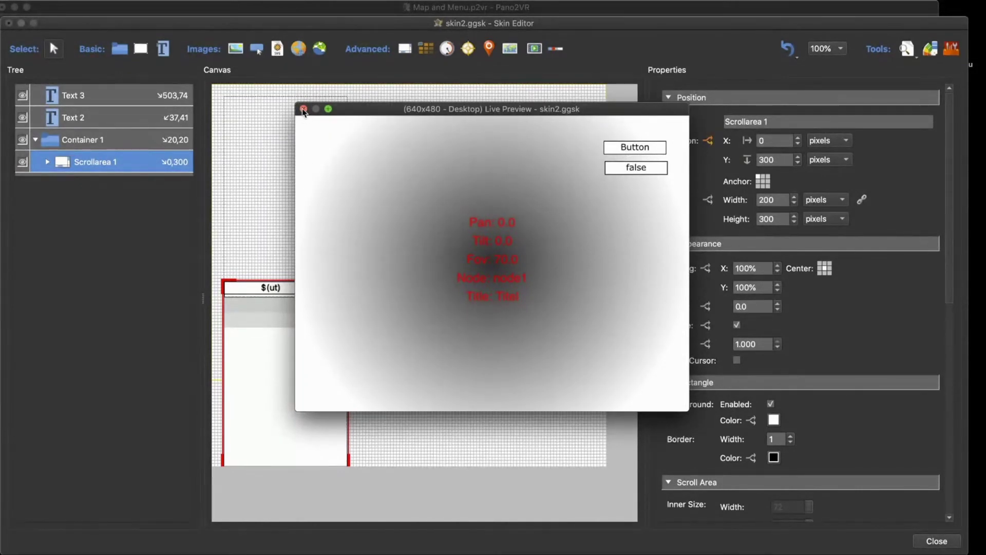
pyautogui.click(303, 109)
# Save the skin, generate the output overwriting pano.xml, and look around the panorama in the browser
pyautogui.click(937, 541)
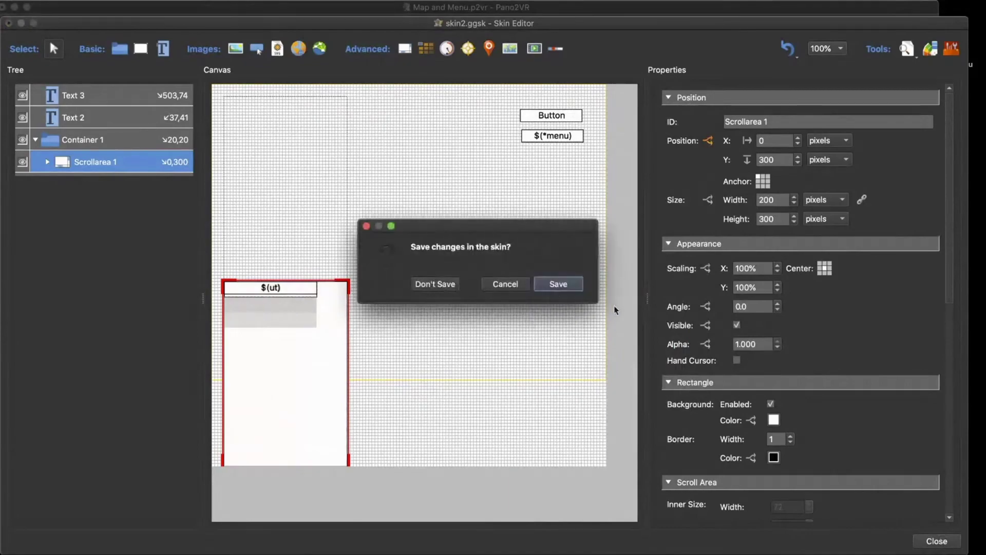
pyautogui.click(559, 285)
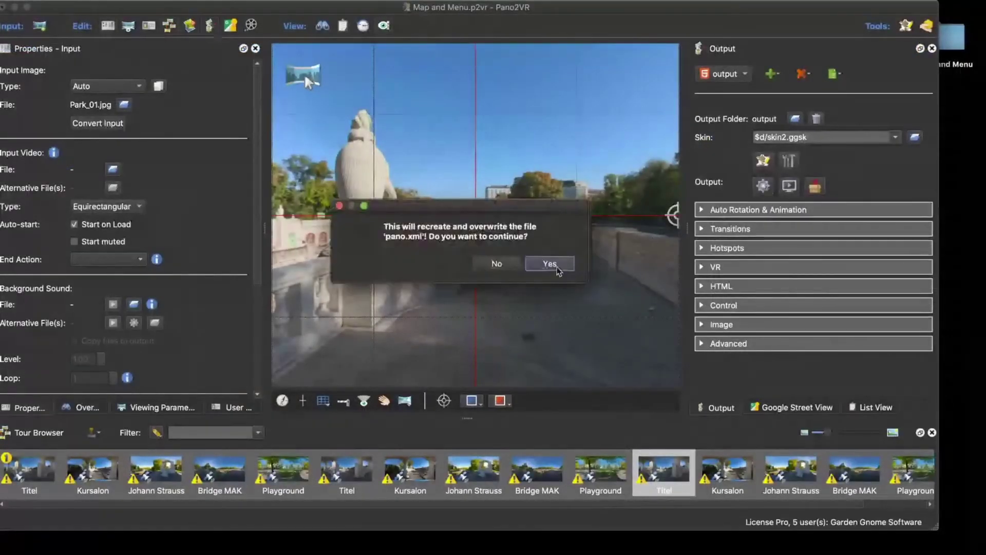
pyautogui.click(550, 260)
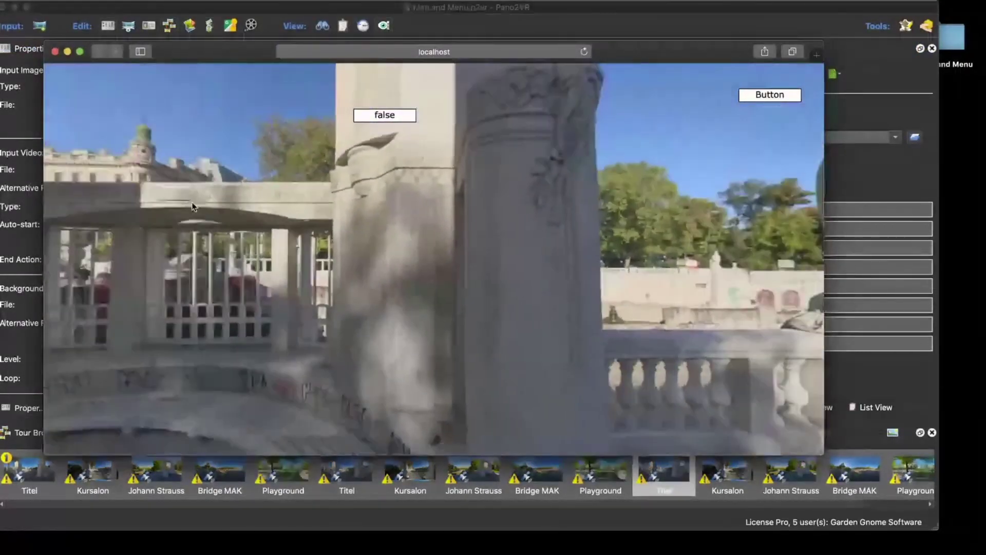
pyautogui.moveTo(193, 208); pyautogui.dragTo(156, 221)
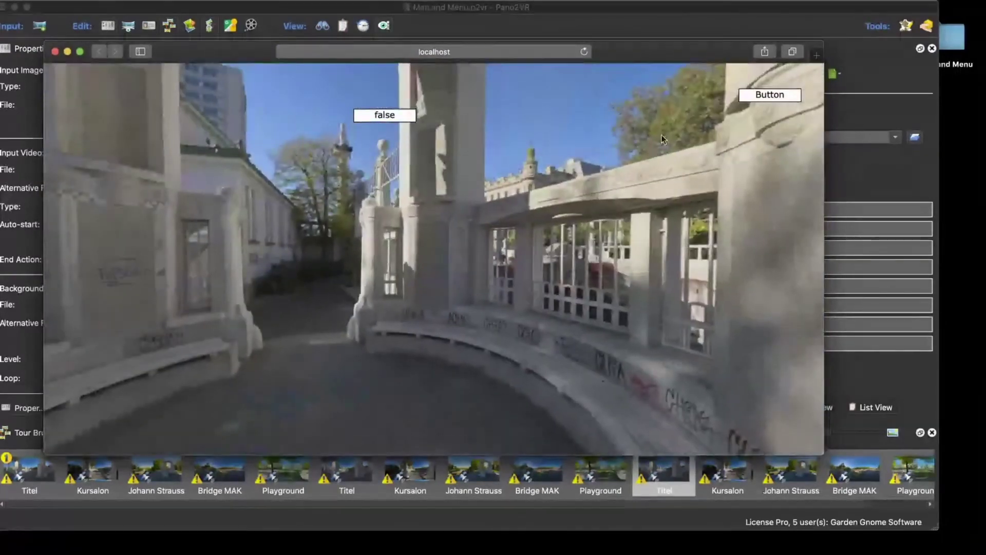
# Test the output in the browser by toggling the node menu with the Button, scrolling its list and panning the panorama
pyautogui.click(742, 98)
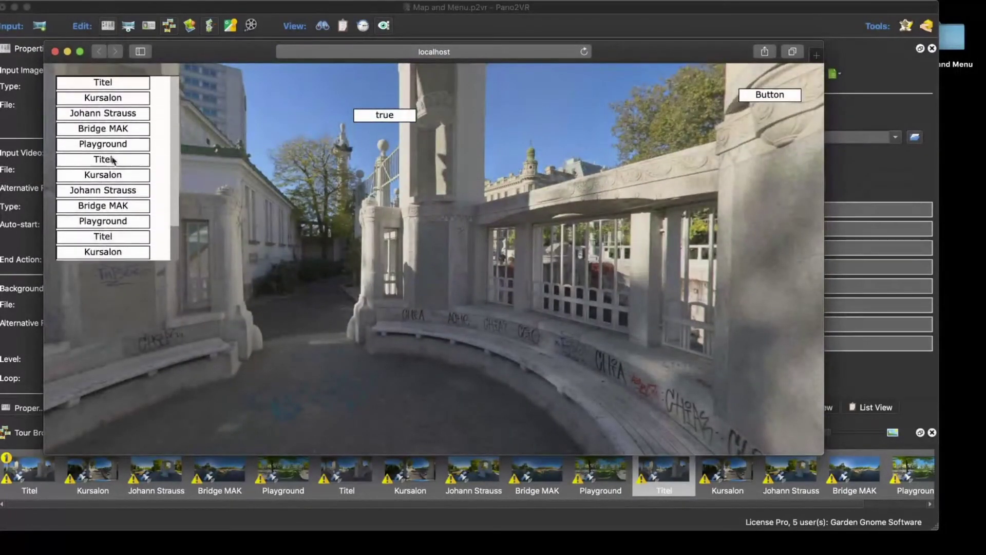
pyautogui.scroll(-1, 174, 184)
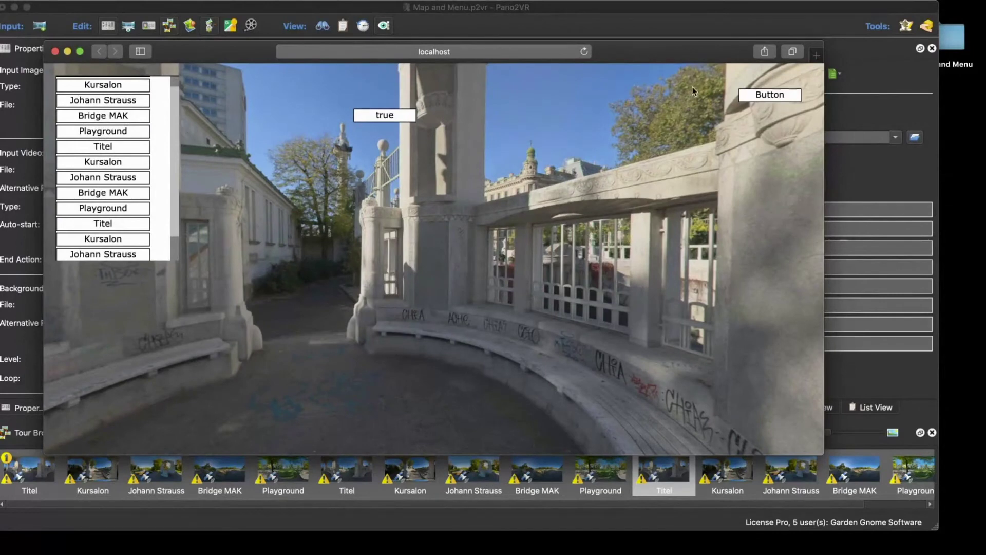
pyautogui.click(761, 95)
pyautogui.click(111, 199)
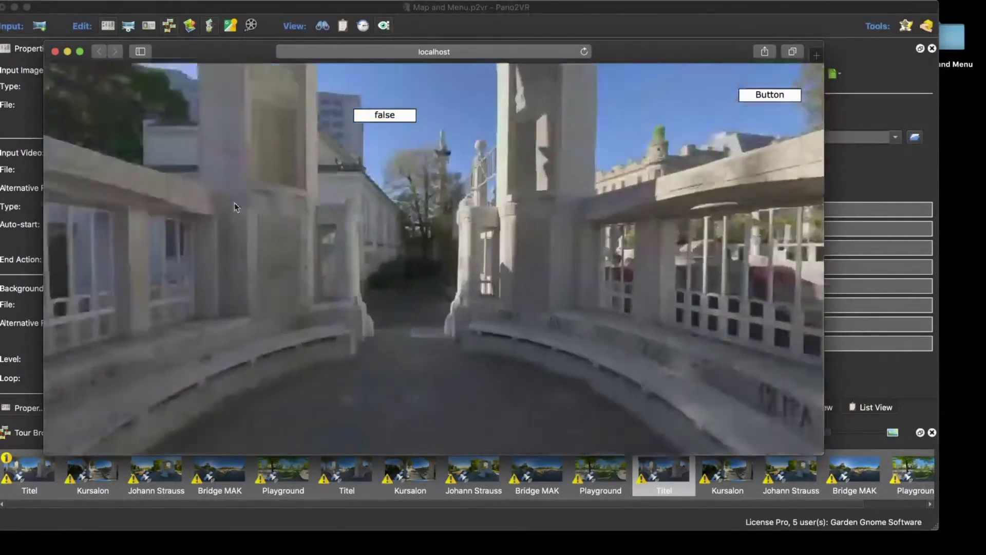
pyautogui.moveTo(234, 202); pyautogui.dragTo(108, 184)
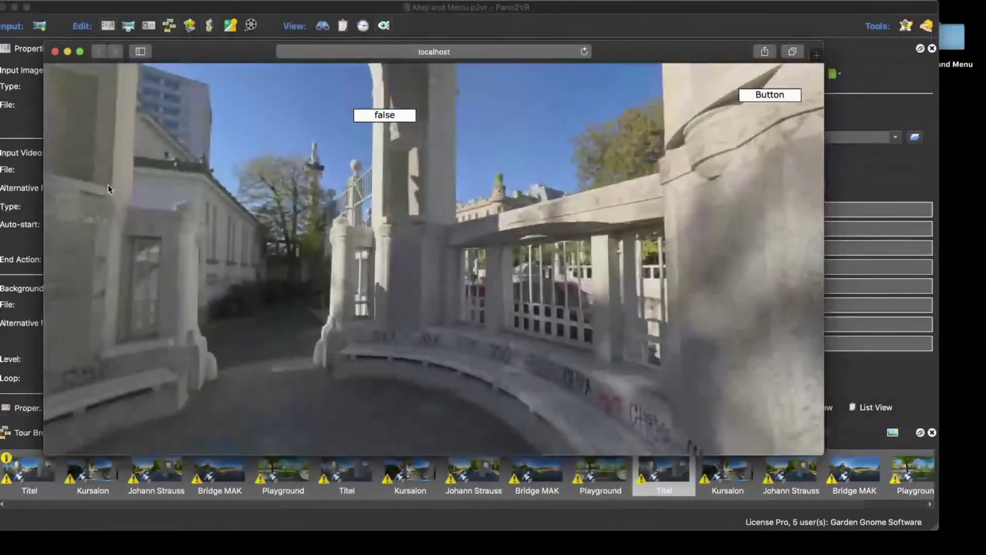
pyautogui.click(770, 95)
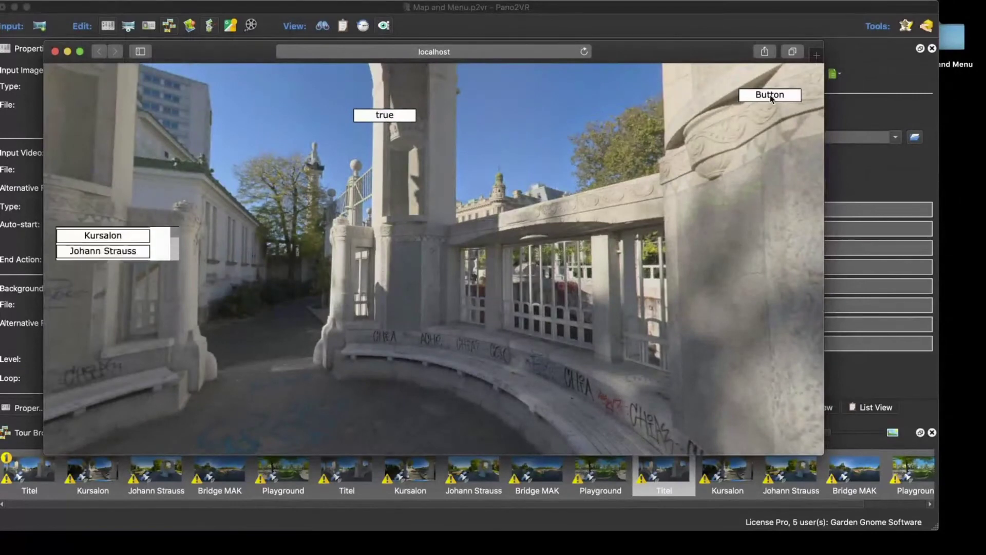
pyautogui.click(770, 95)
pyautogui.click(54, 52)
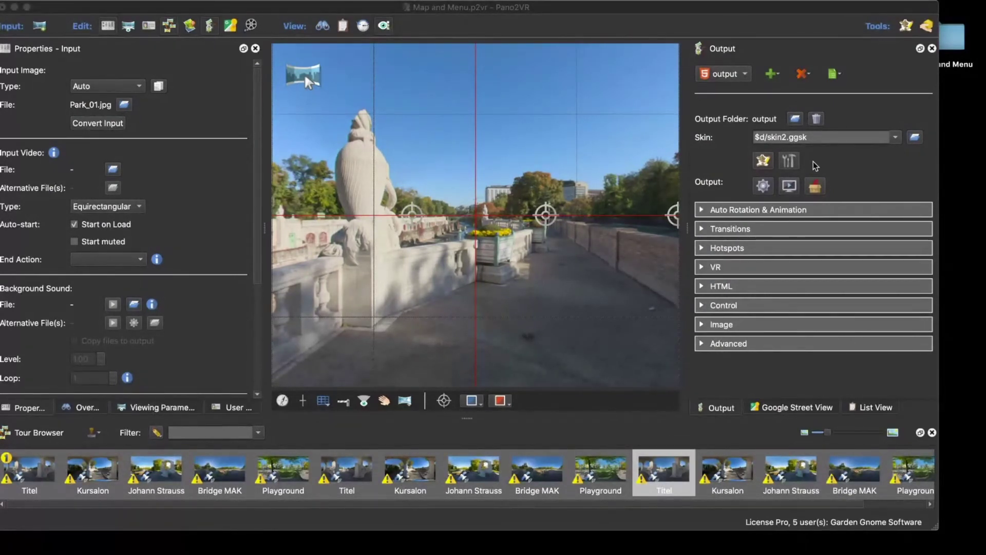
# Reopen the skin in the Skin Editor and set the Y position of Container 1 to -280 pixels
pyautogui.click(764, 163)
pyautogui.click(764, 163)
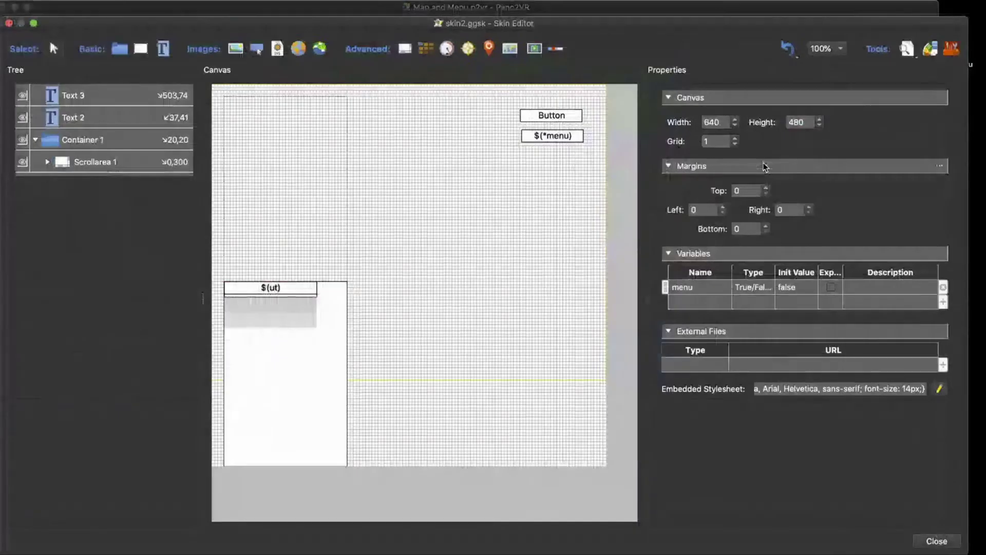
pyautogui.click(289, 174)
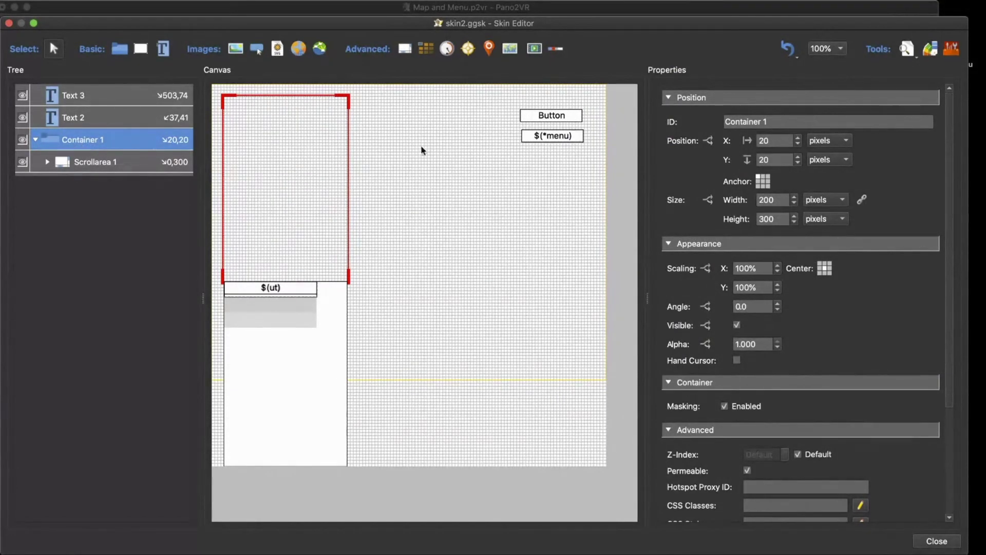
pyautogui.doubleClick(777, 160)
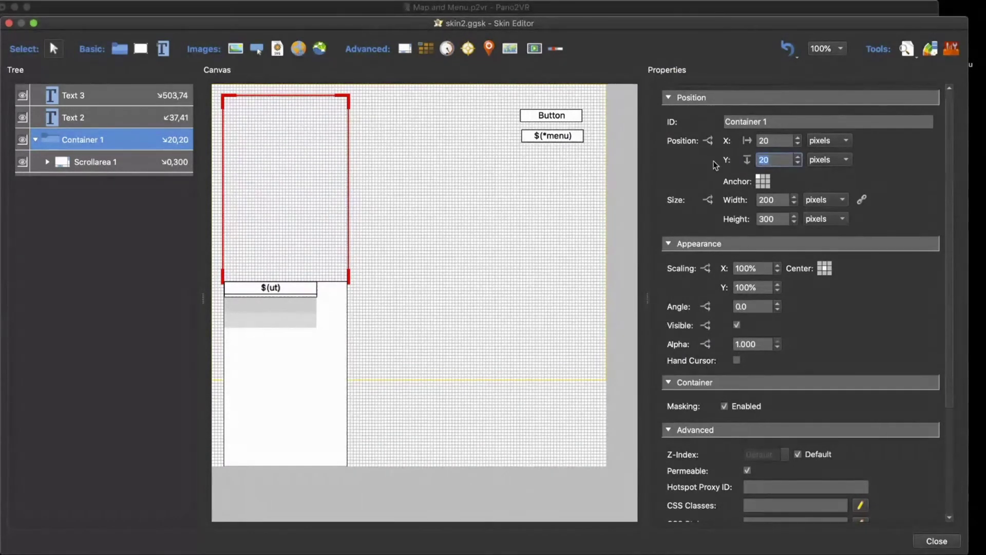
pyautogui.write('-280')
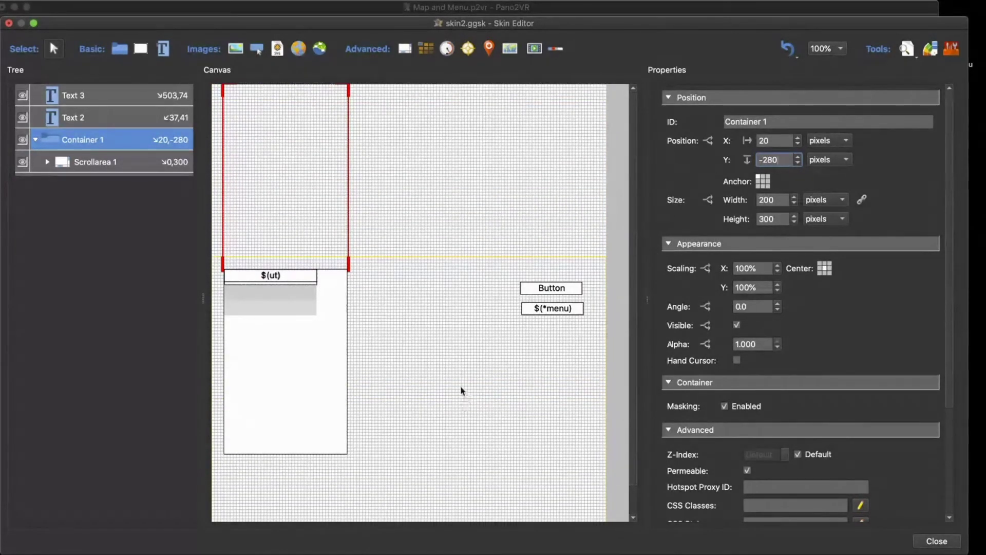
pyautogui.scroll(-2, 461, 374)
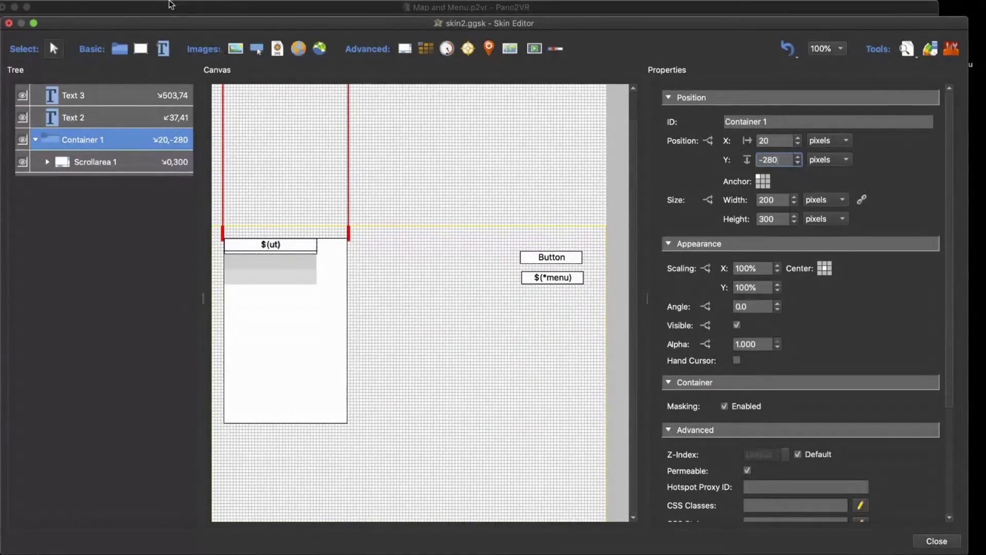
# Turn off the display of off-canvas elements in the Skin Editor
pyautogui.moveTo(170, 6)
pyautogui.click(224, 7)
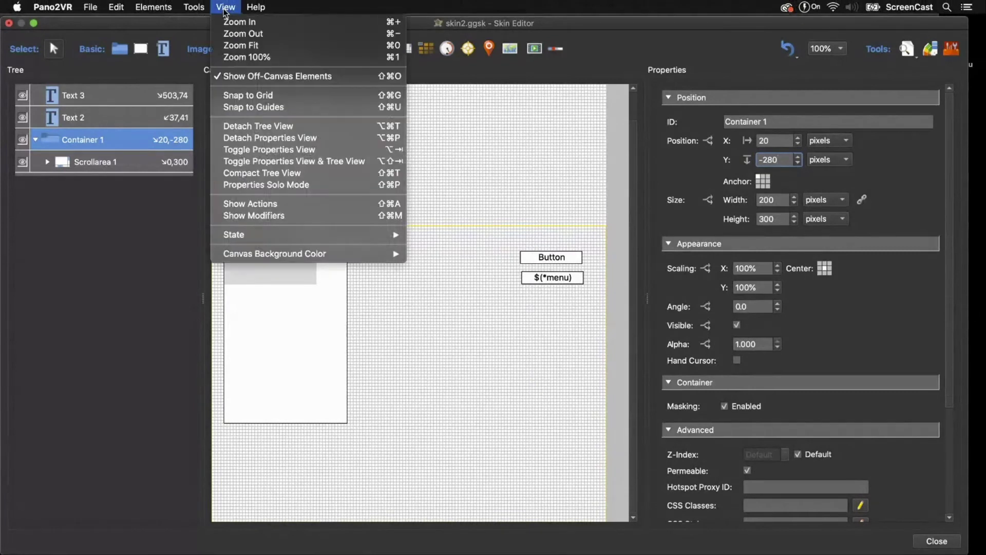
pyautogui.click(255, 77)
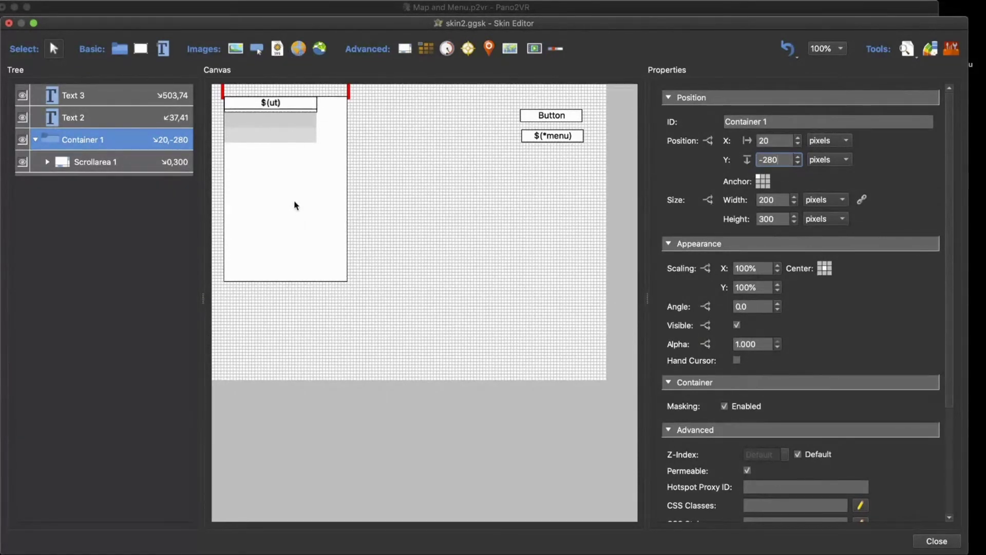
# Add a position logic block to Container 1 that sets Y to 20 when menu = true, with the transition enabled
pyautogui.click(138, 139)
pyautogui.click(708, 140)
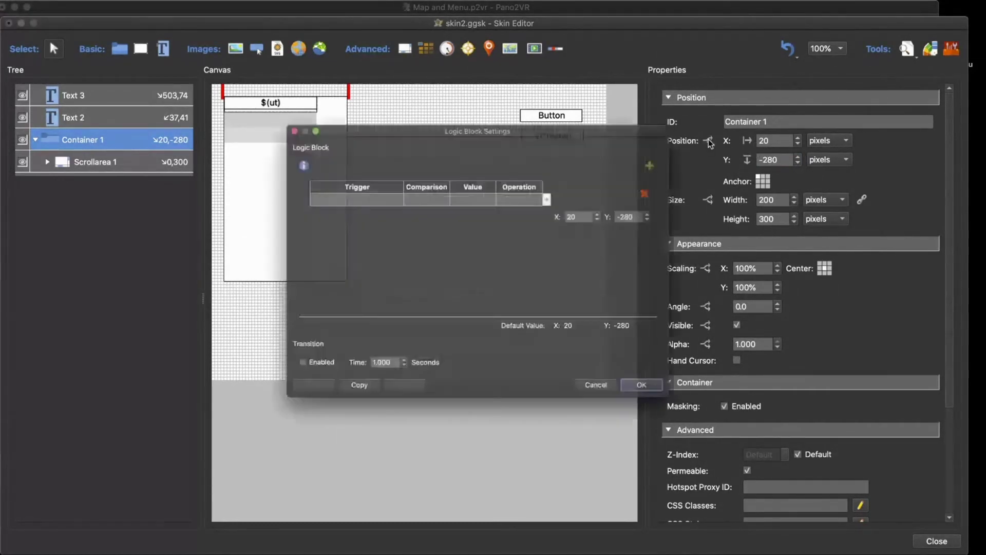
pyautogui.click(341, 186)
pyautogui.click(340, 186)
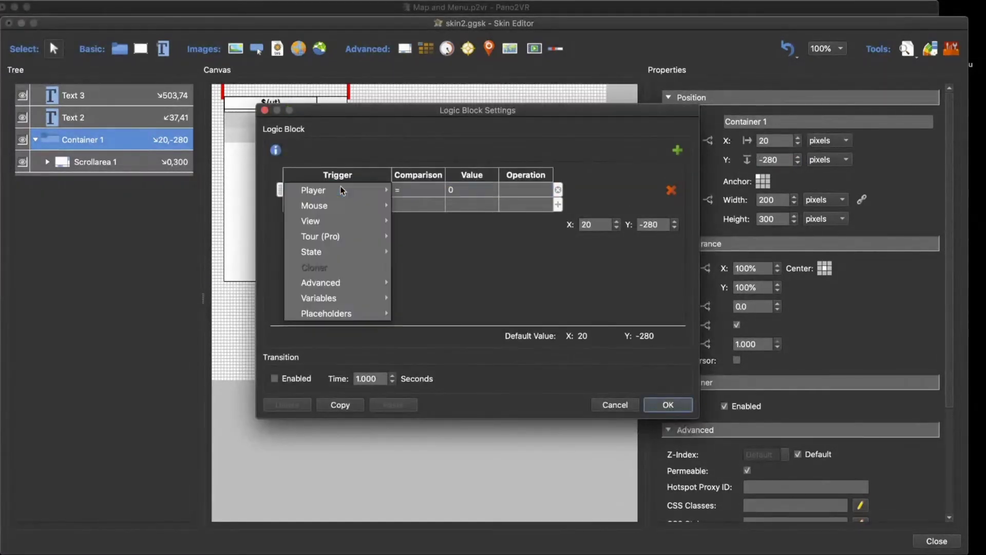
pyautogui.moveTo(346, 300)
pyautogui.click(425, 302)
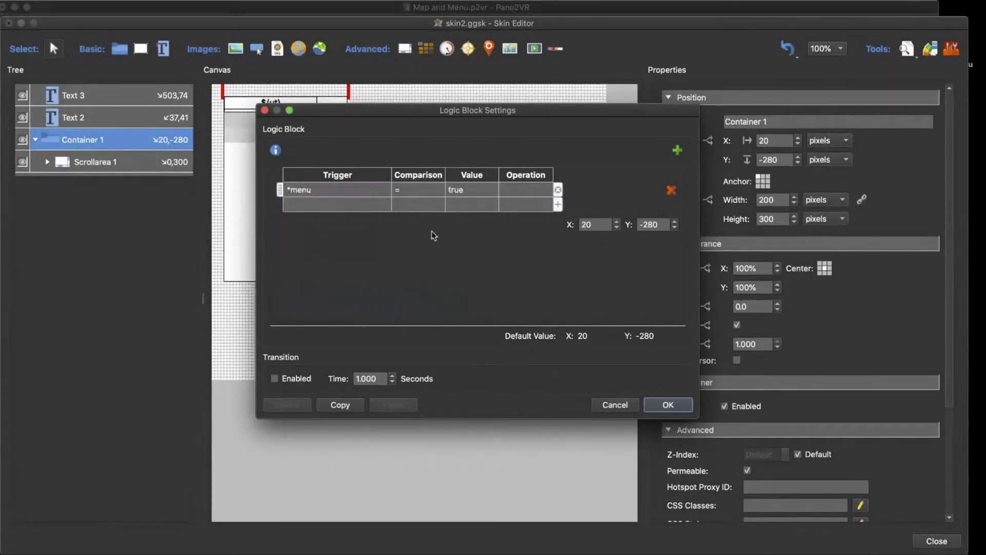
pyautogui.moveTo(666, 229); pyautogui.dragTo(621, 227)
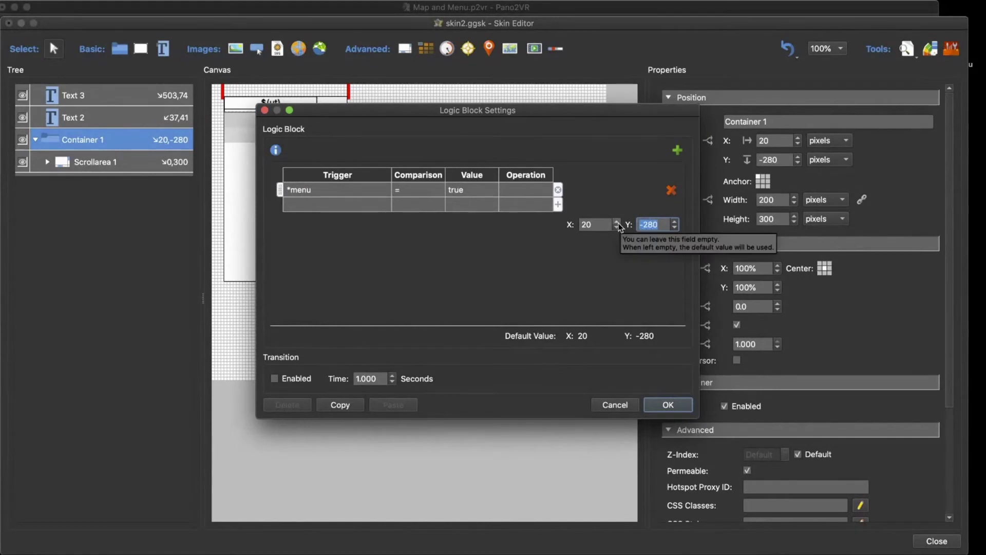
pyautogui.write('20')
pyautogui.click(480, 298)
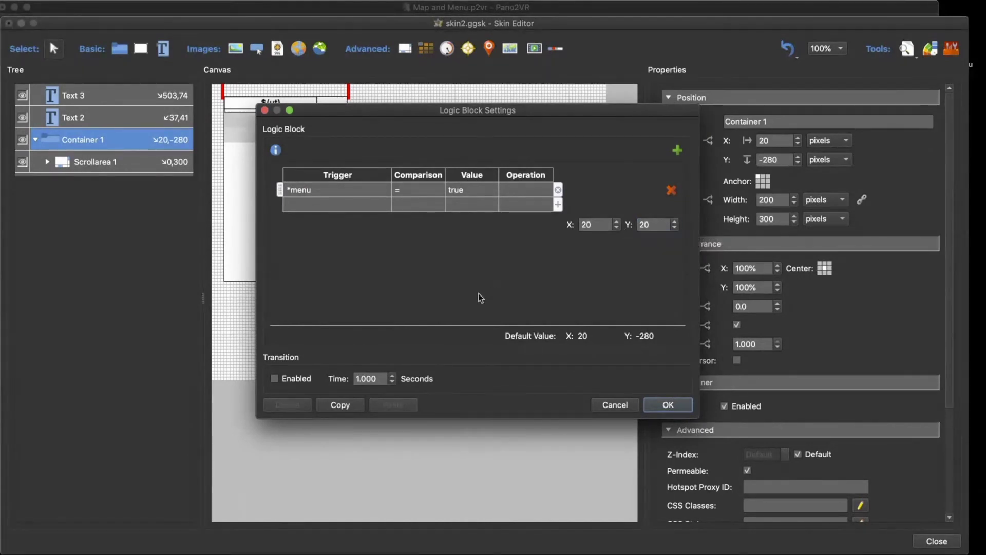
pyautogui.click(273, 378)
pyautogui.click(659, 404)
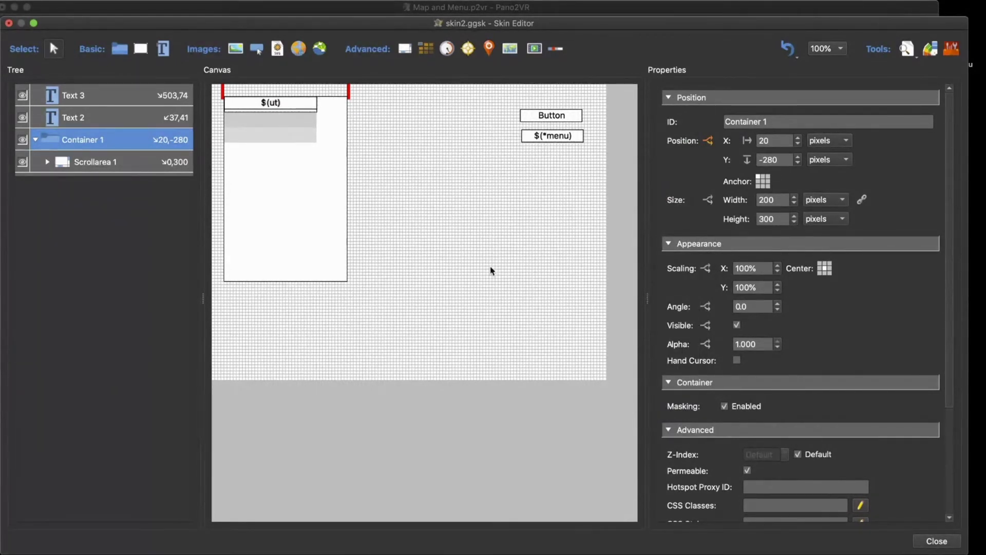
# Check the position logic block settings of Scrollarea 1
pyautogui.click(86, 163)
pyautogui.click(708, 140)
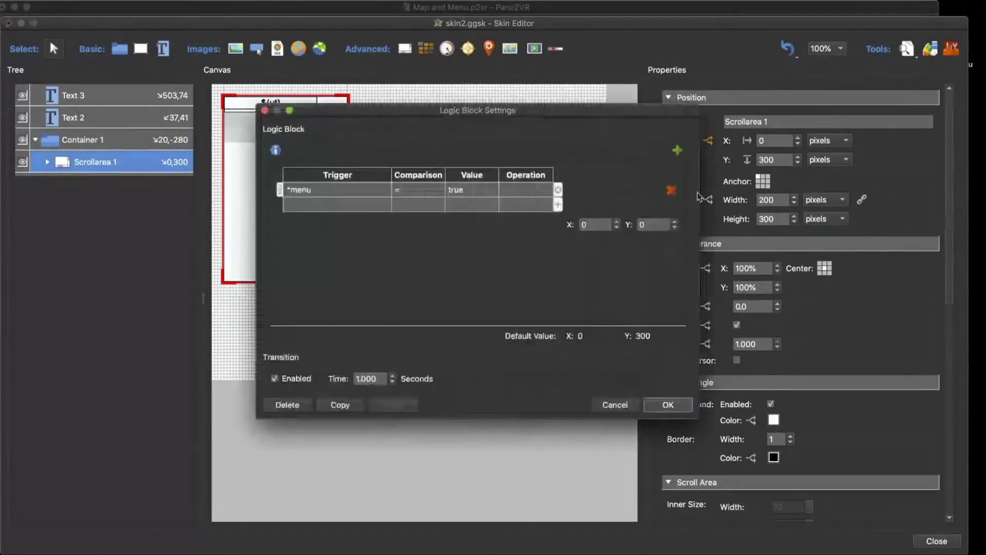
pyautogui.click(636, 404)
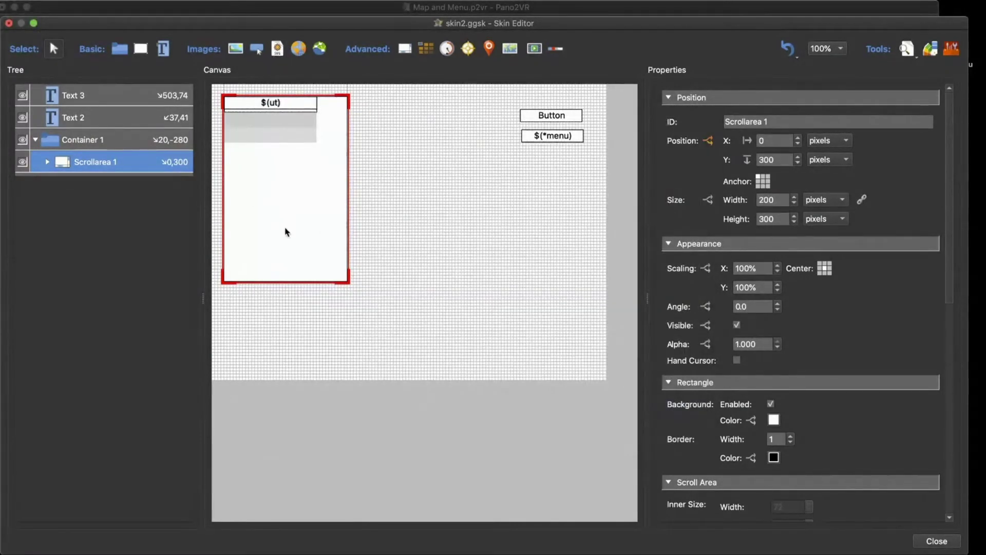
# Preview the skin and toggle the Button repeatedly to examine how the container and scroll area slide together
pyautogui.click(902, 52)
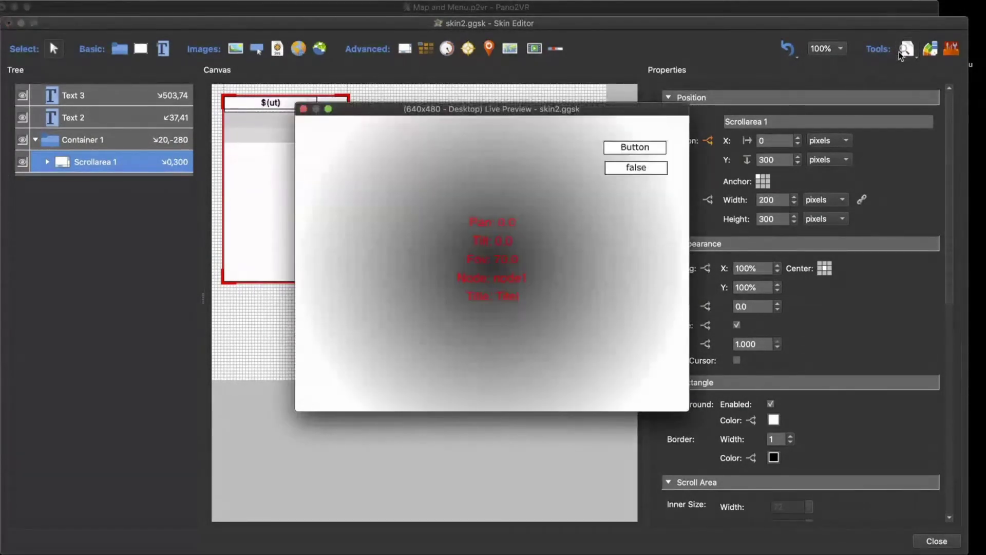
pyautogui.click(658, 149)
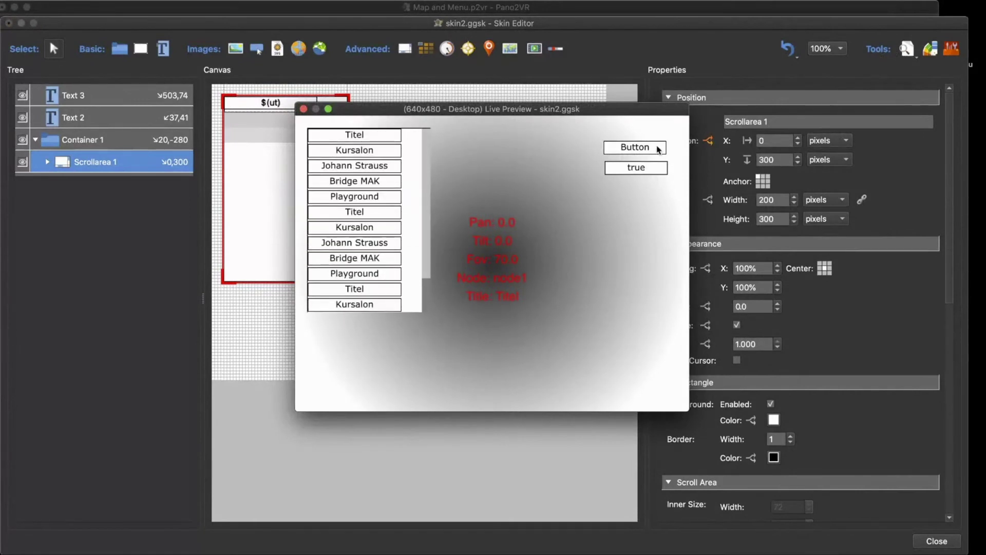
pyautogui.click(658, 149)
pyautogui.click(659, 149)
pyautogui.click(658, 149)
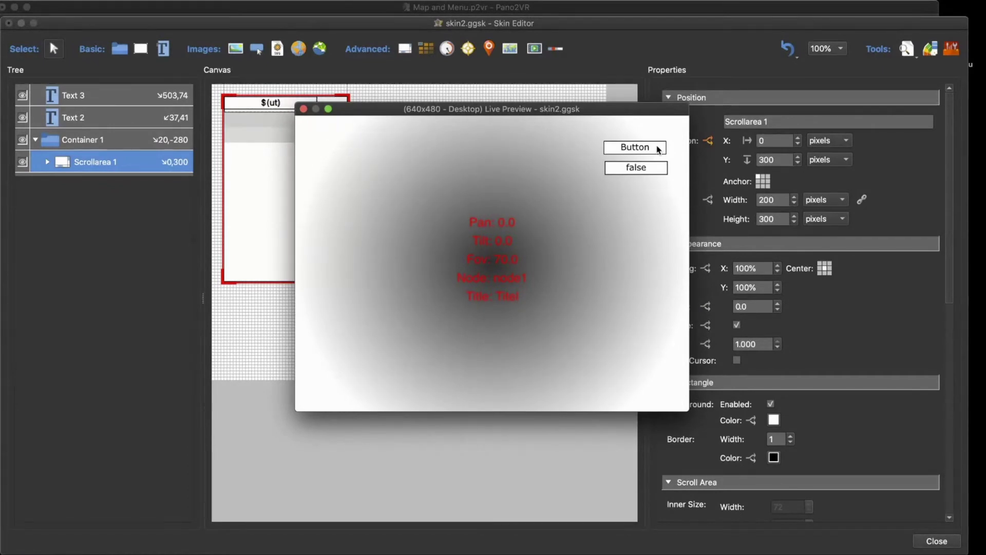
pyautogui.click(657, 149)
pyautogui.moveTo(428, 190)
pyautogui.mouseDown()
pyautogui.moveTo(424, 238)
pyautogui.moveTo(424, 197)
pyautogui.mouseUp()
pyautogui.moveTo(369, 105); pyautogui.dragTo(355, 94)
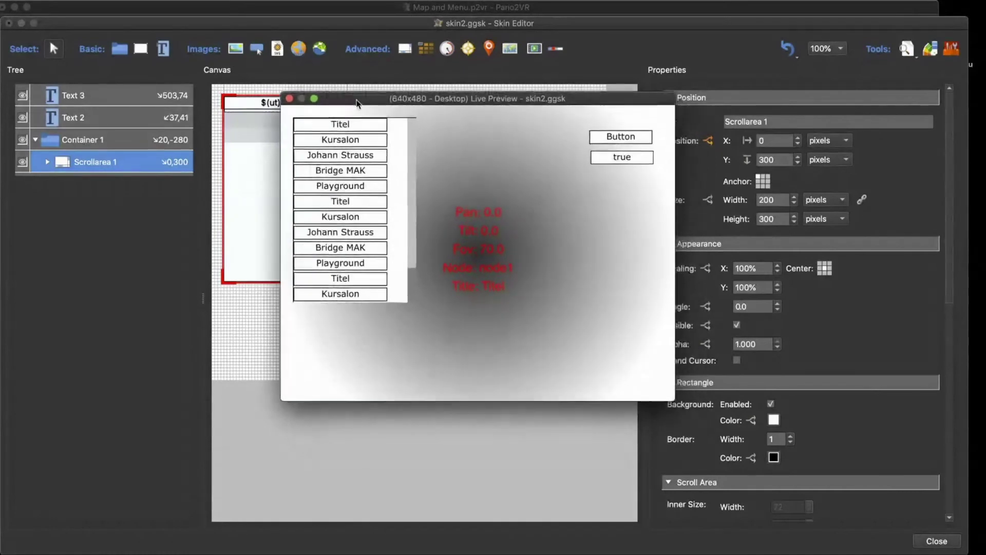
pyautogui.click(614, 137)
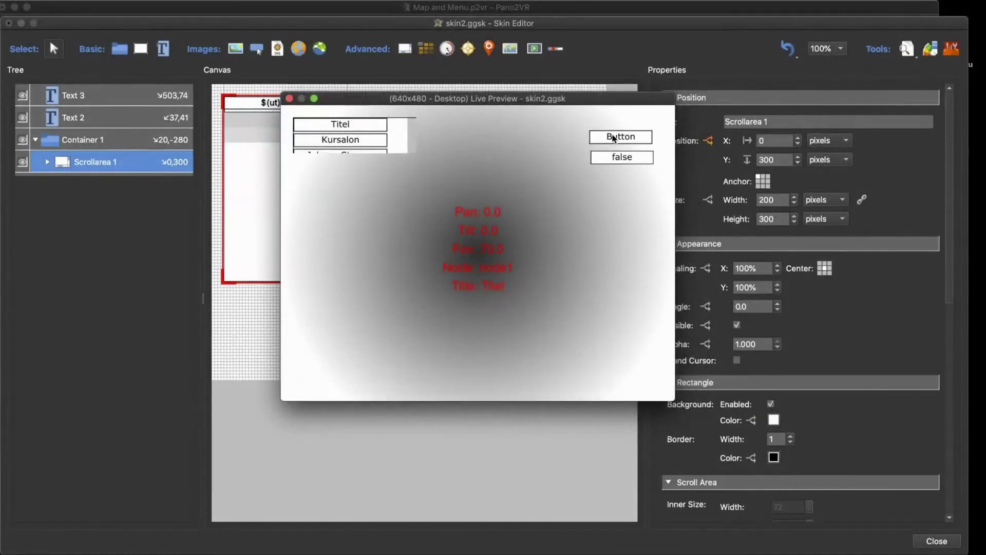
pyautogui.click(613, 137)
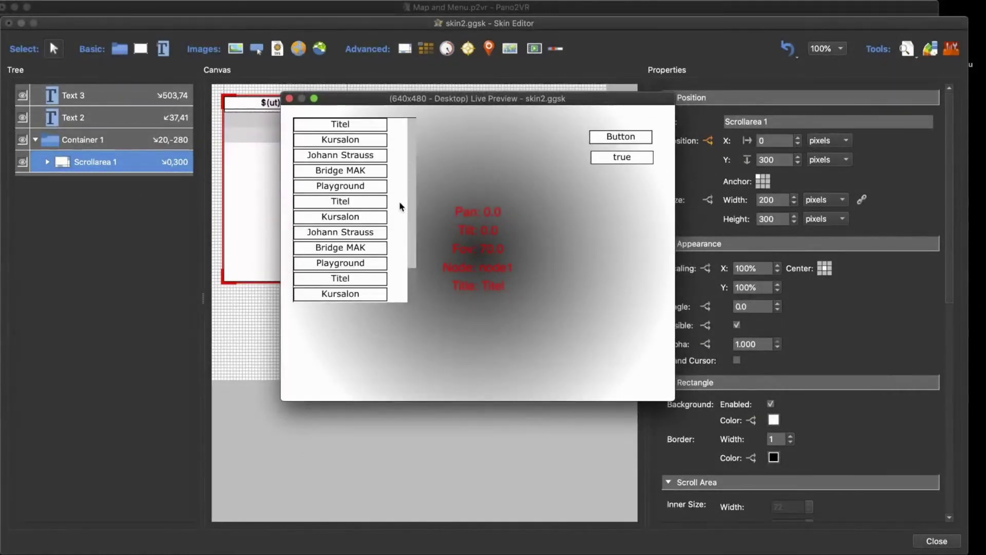
pyautogui.click(633, 137)
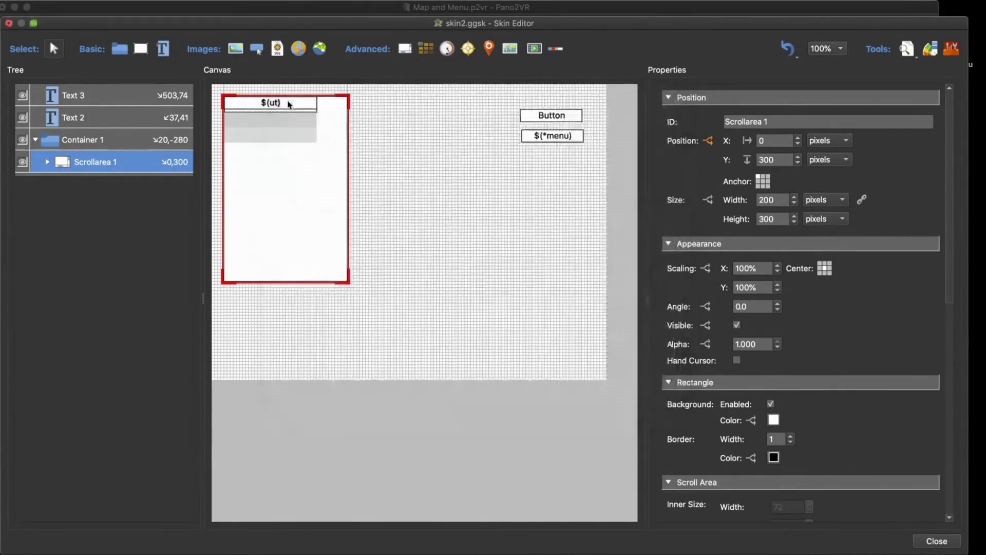
# Close the live preview and the Skin Editor, saving the changes to the skin
pyautogui.click(289, 98)
pyautogui.click(936, 541)
pyautogui.click(553, 285)
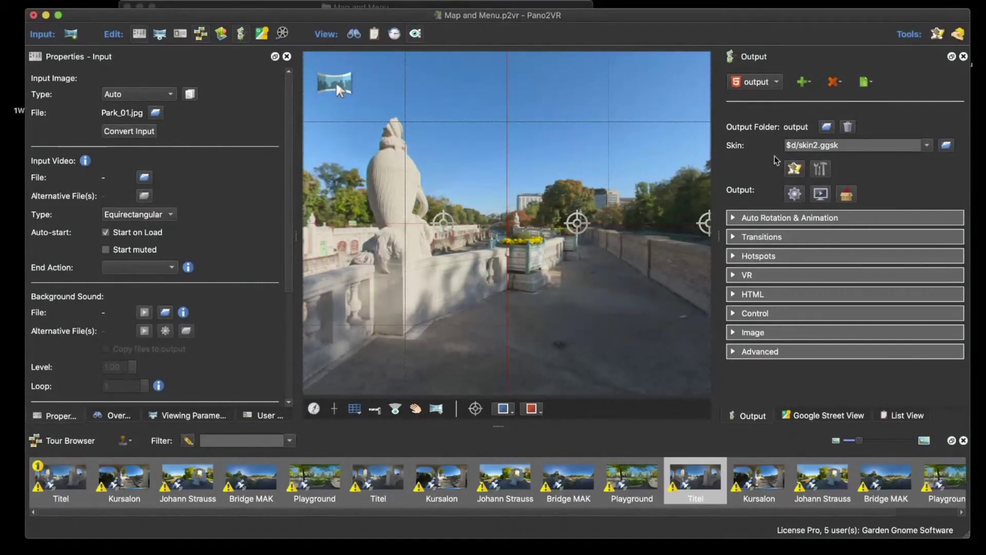
# Reopen the skin and set both the horizontal and vertical scrollbars of Scrollarea 1 to No
pyautogui.click(795, 169)
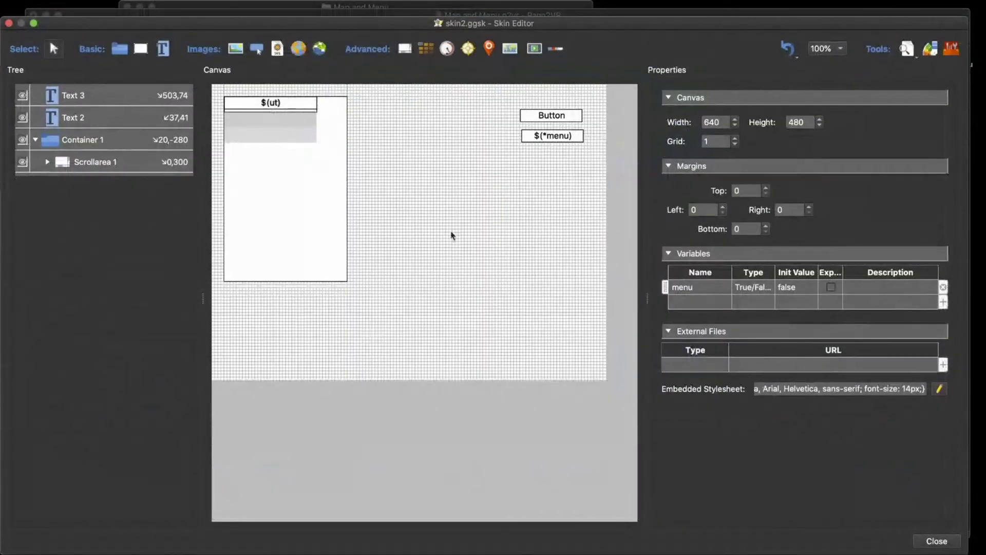
pyautogui.click(102, 163)
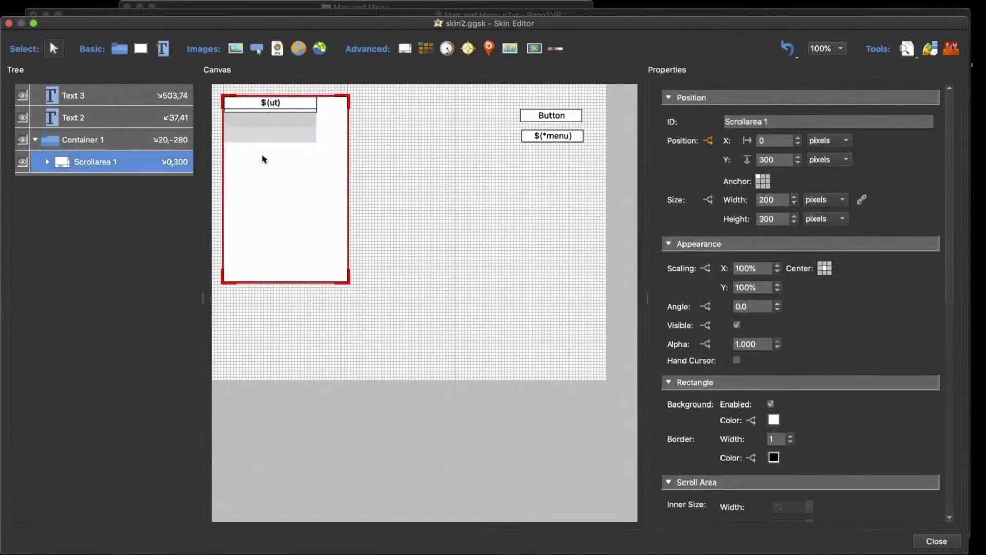
pyautogui.scroll(-10, 800, 347)
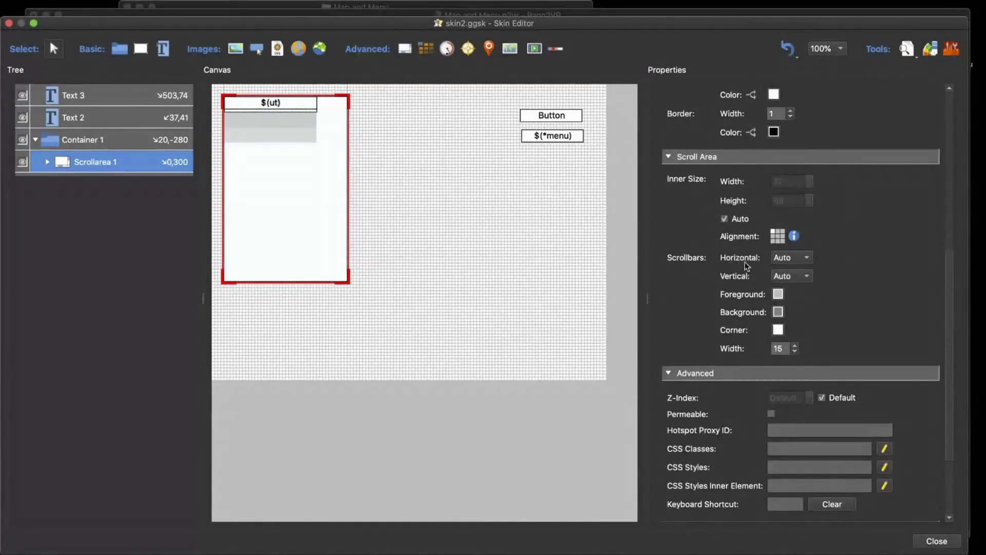
pyautogui.click(792, 257)
pyautogui.click(781, 227)
pyautogui.click(793, 276)
pyautogui.click(781, 244)
# Save the skin, regenerate the output over the existing files, and open the node menu with the Button in the browser
pyautogui.click(937, 541)
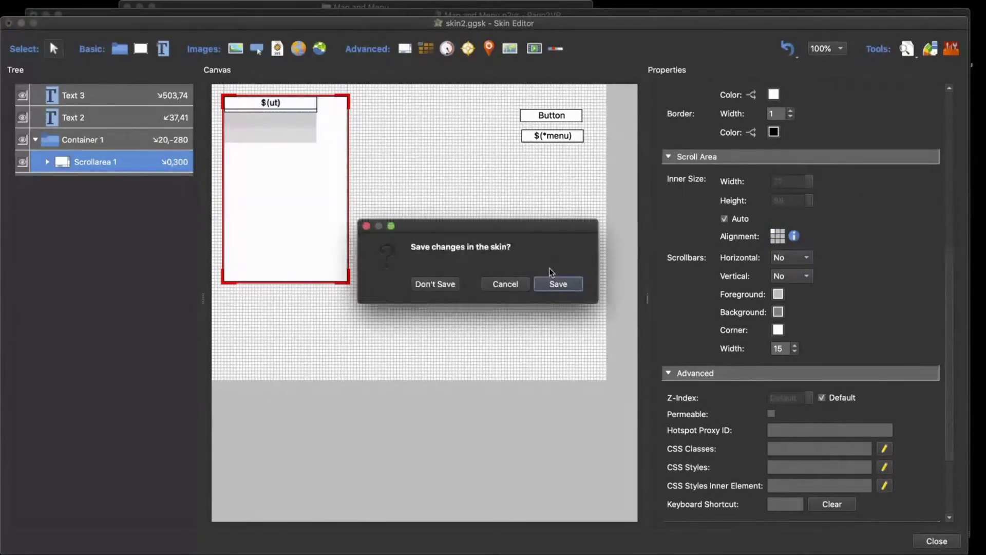
pyautogui.click(555, 280)
pyautogui.click(795, 193)
pyautogui.click(591, 271)
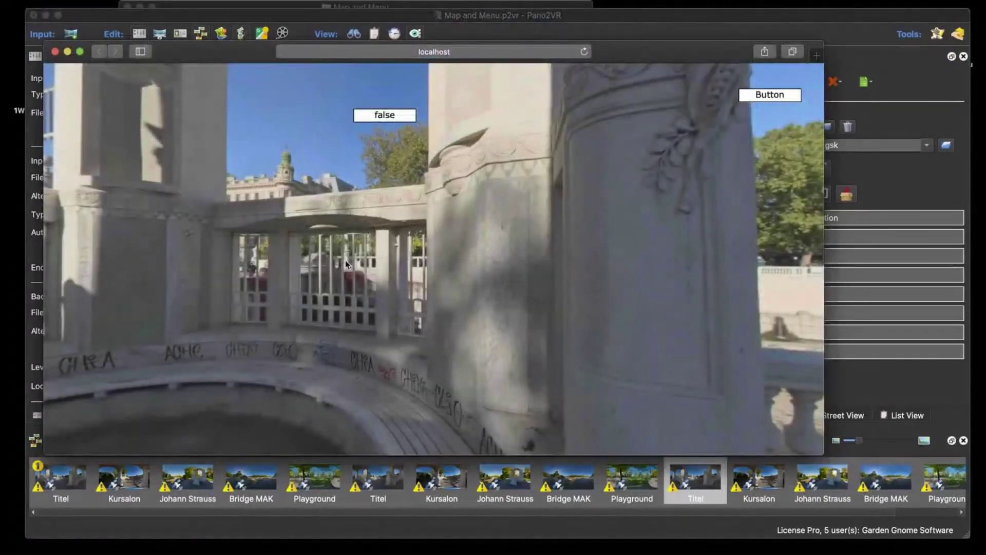
pyautogui.click(795, 97)
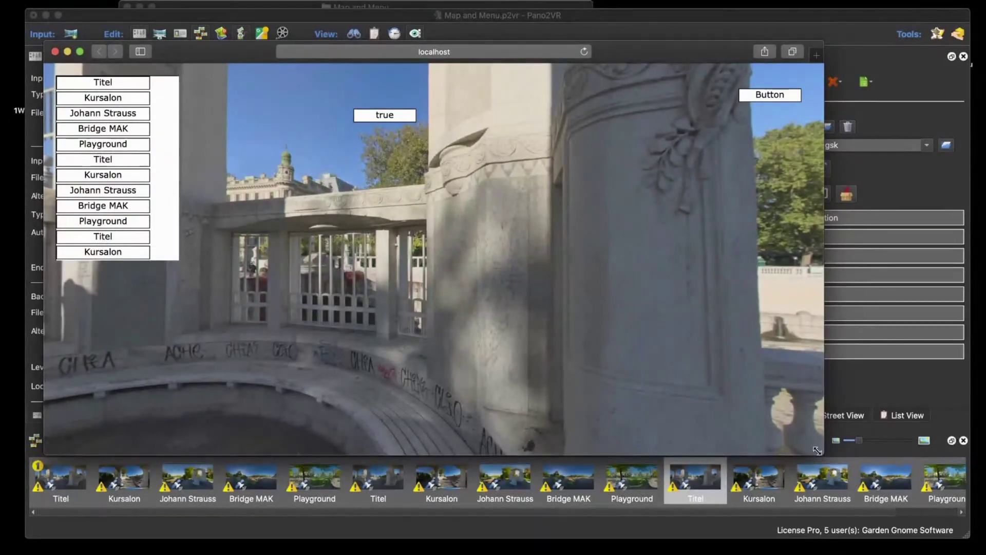
# Shrink the browser window to check the open menu, close it, and reopen the skin for editing
pyautogui.moveTo(822, 454); pyautogui.dragTo(709, 182)
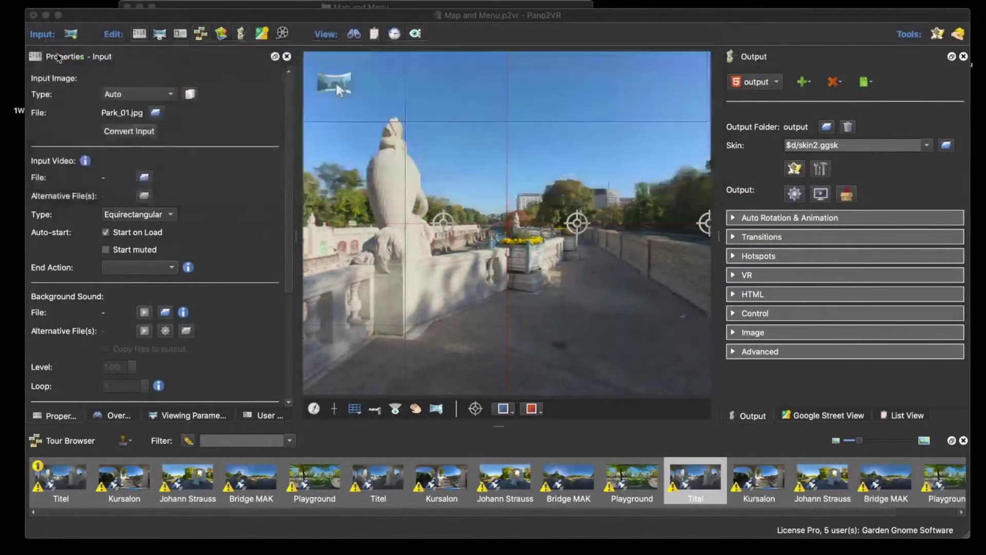
pyautogui.click(55, 52)
pyautogui.click(795, 169)
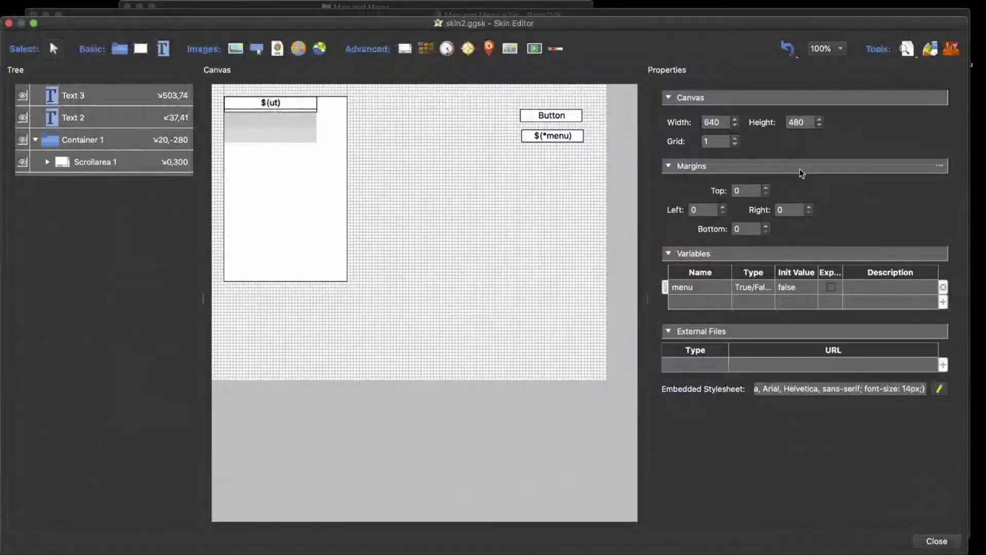
# Set the vertical scrollbar of Scrollarea 1 to Auto after trying Yes
pyautogui.click(99, 156)
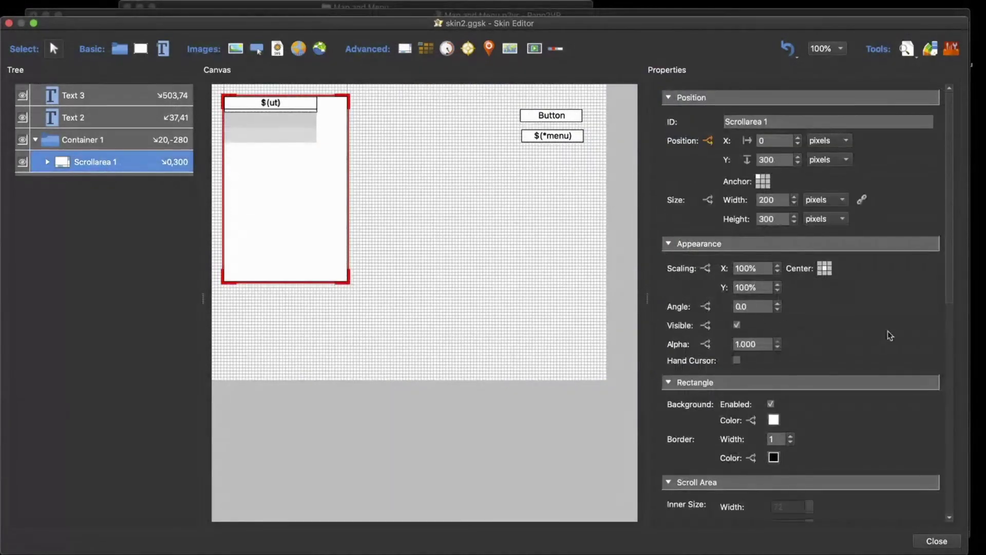
pyautogui.scroll(-5, 884, 329)
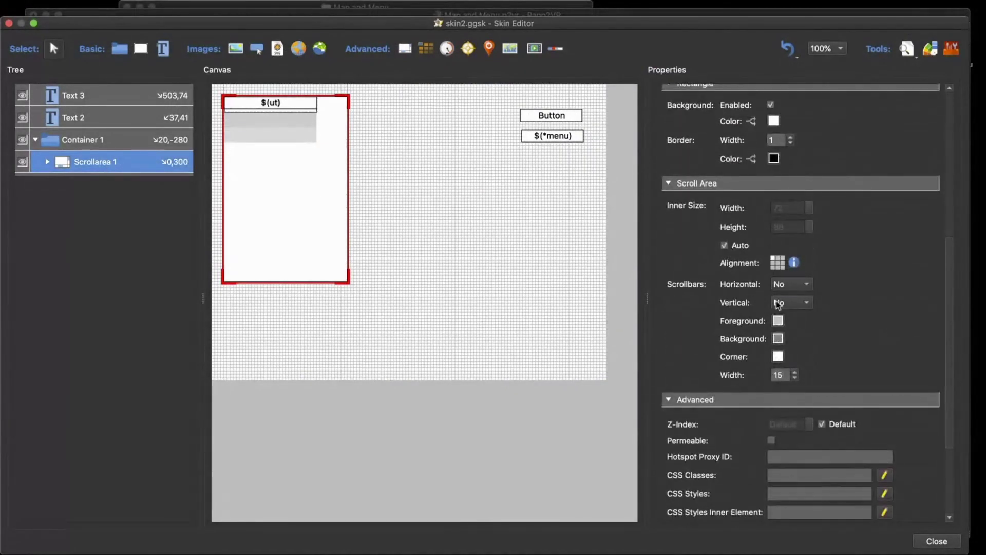
pyautogui.click(797, 302)
pyautogui.click(792, 317)
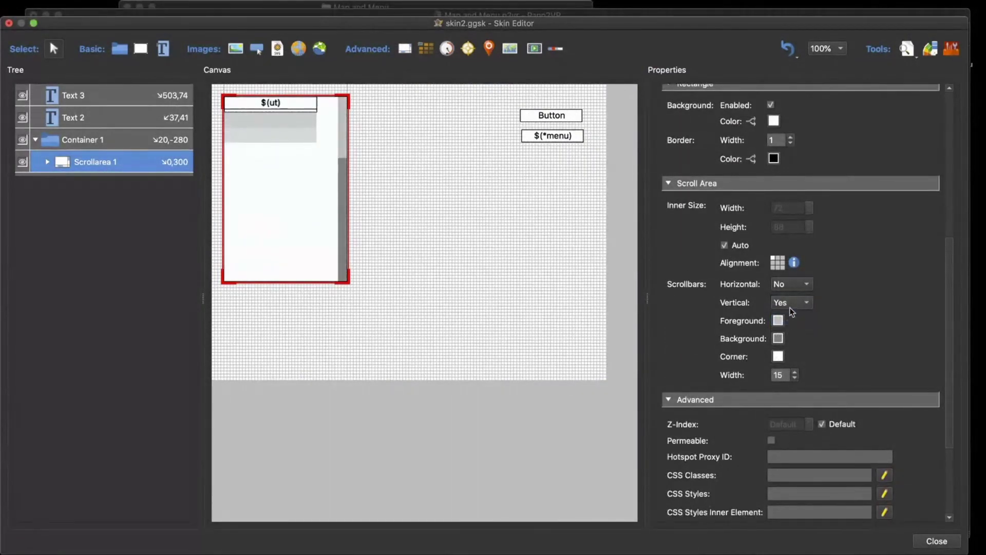
pyautogui.click(791, 304)
pyautogui.click(792, 319)
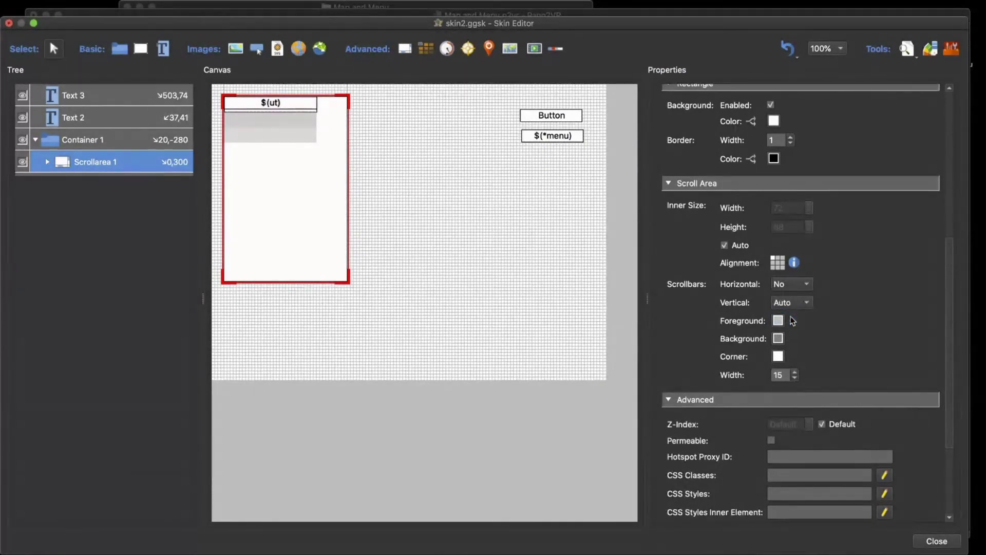
# Extend the visible canvas area and narrow Container 1 to about 165 pixels wide
pyautogui.click(88, 140)
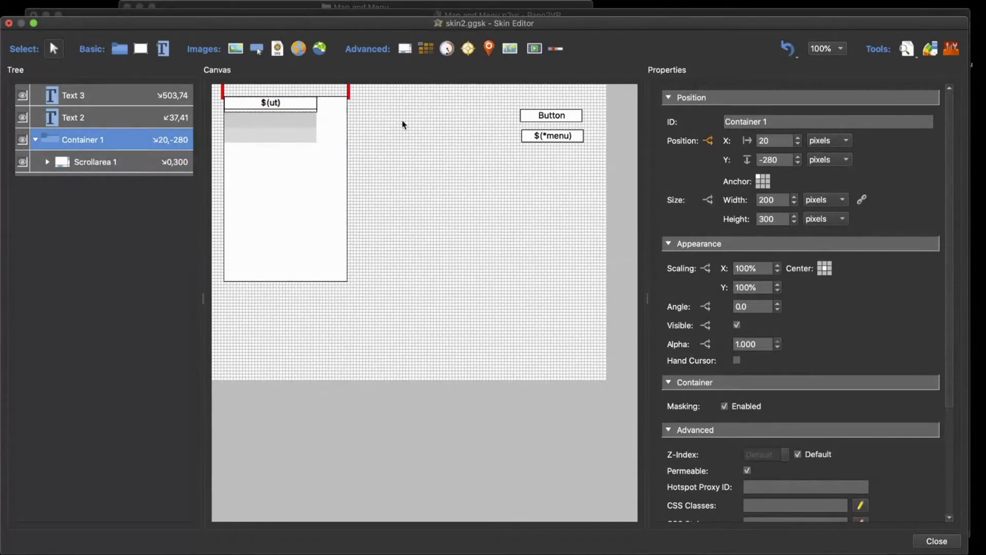
pyautogui.moveTo(185, 4)
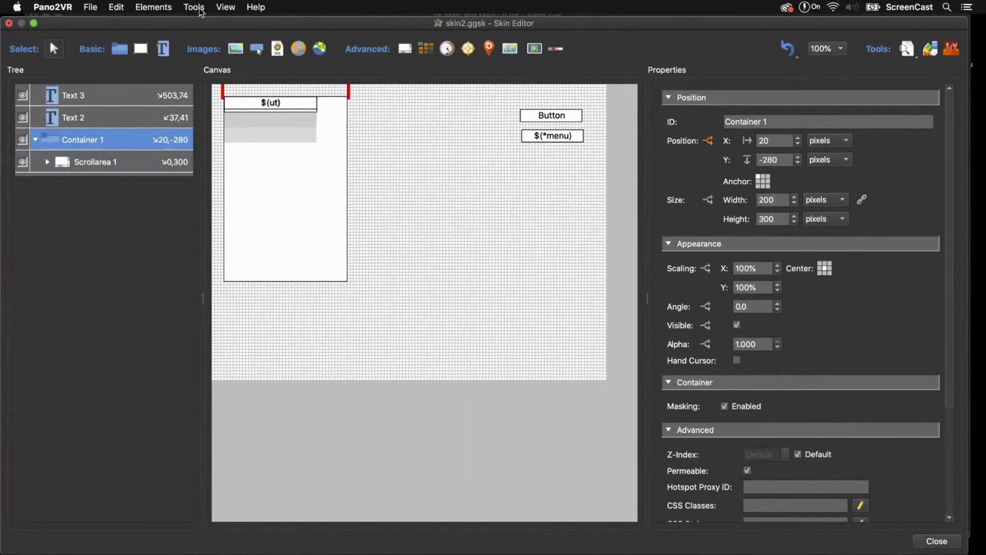
pyautogui.click(225, 7)
pyautogui.click(257, 74)
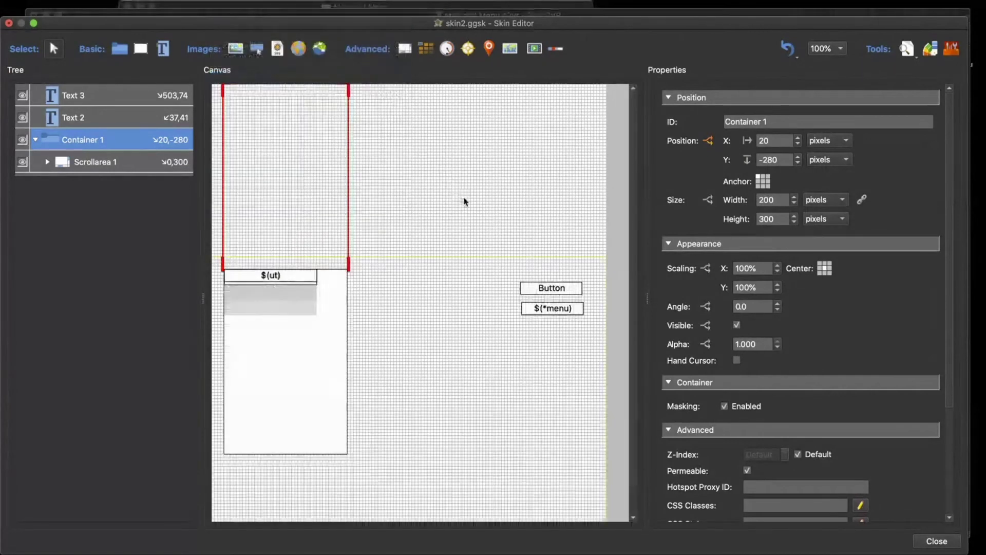
pyautogui.moveTo(348, 196); pyautogui.dragTo(325, 194)
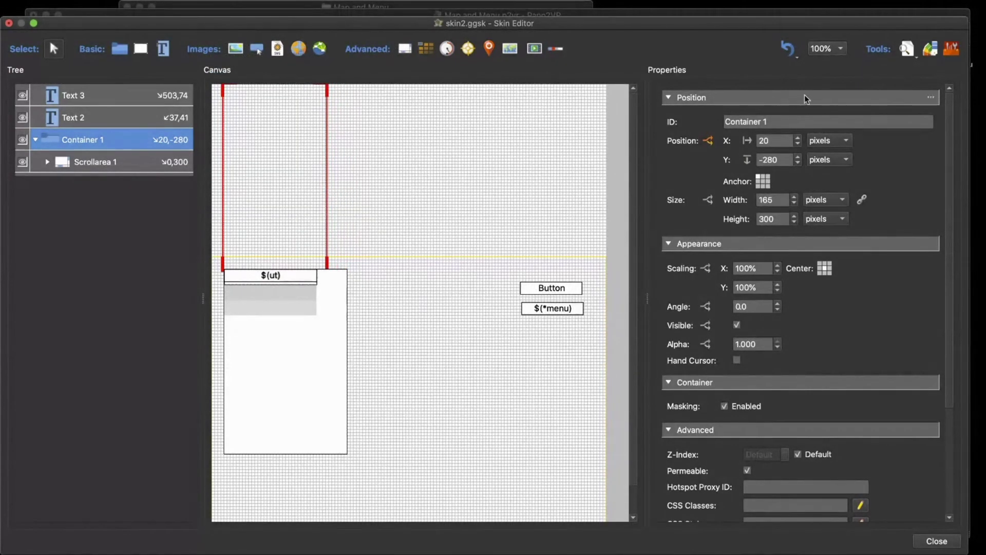
# Preview the skin, open the menu with the Button, and examine its scrolling and cropping at different window sizes before closing the preview
pyautogui.click(907, 49)
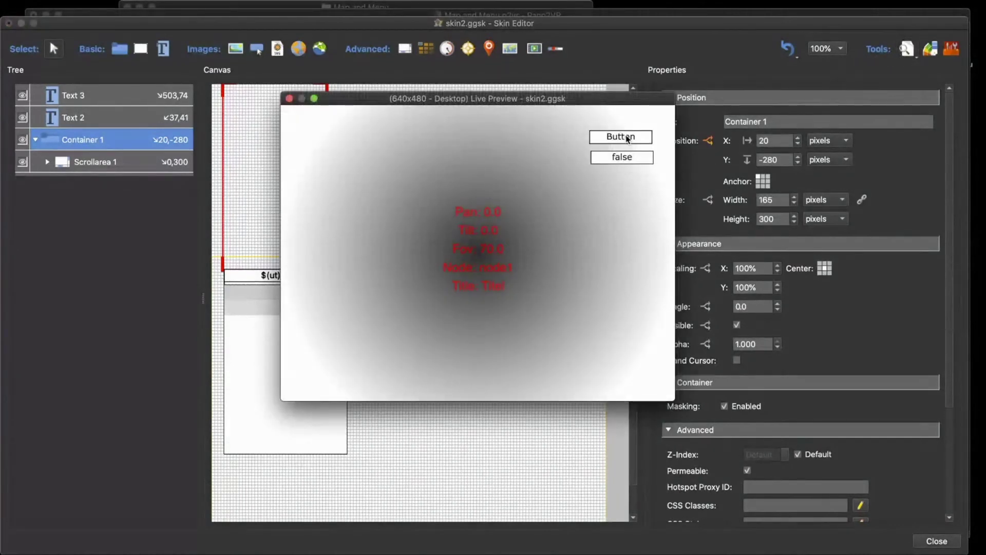
pyautogui.click(628, 139)
pyautogui.scroll(-2, 379, 229)
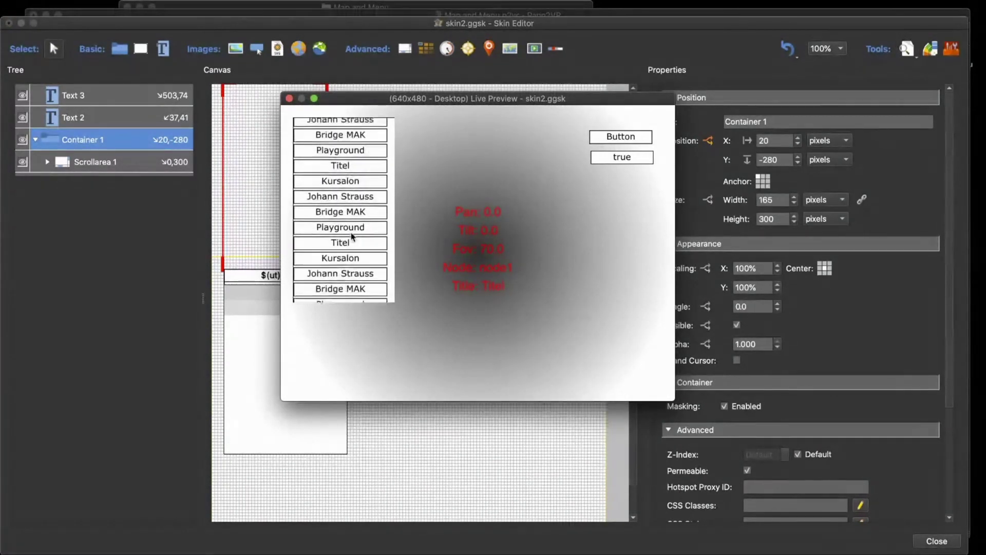
pyautogui.moveTo(673, 399); pyautogui.dragTo(640, 261)
pyautogui.scroll(-5, 375, 219)
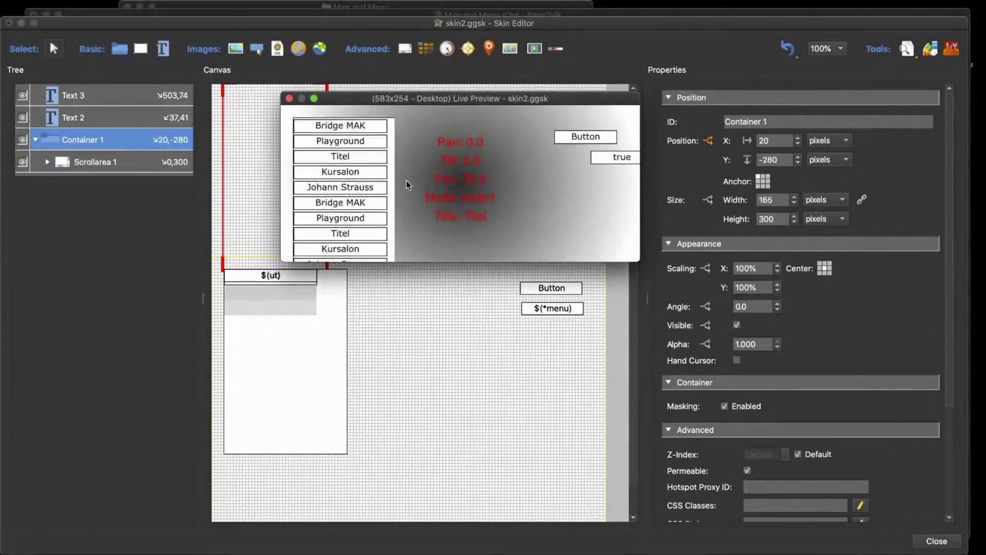
pyautogui.scroll(-5, 378, 220)
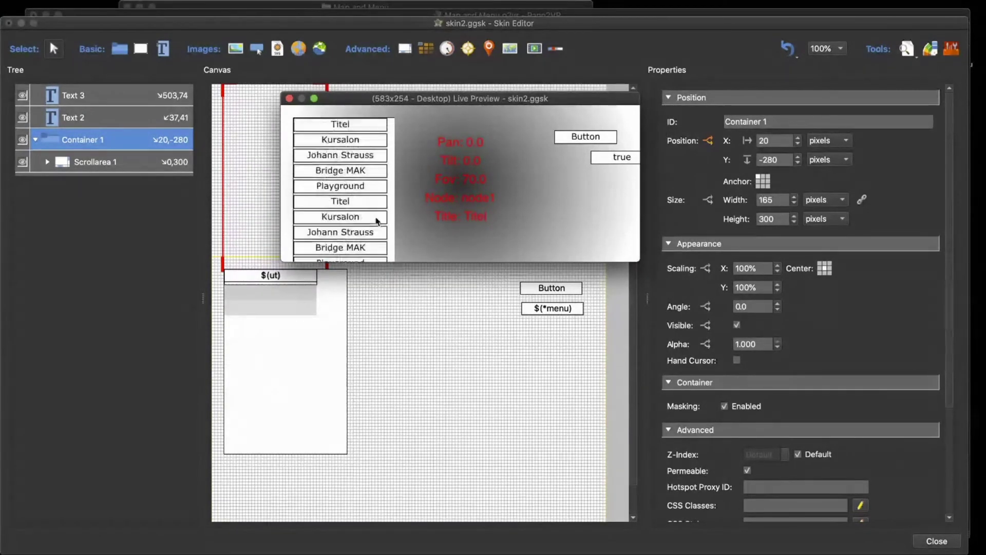
pyautogui.scroll(-2, 378, 221)
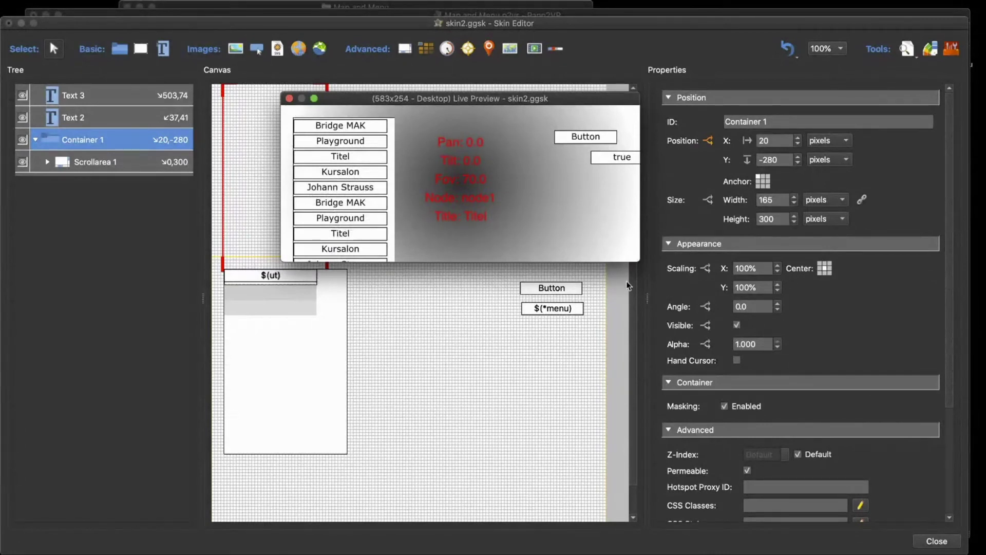
pyautogui.moveTo(639, 262); pyautogui.dragTo(639, 388)
pyautogui.moveTo(559, 104); pyautogui.dragTo(565, 179)
pyautogui.click(297, 175)
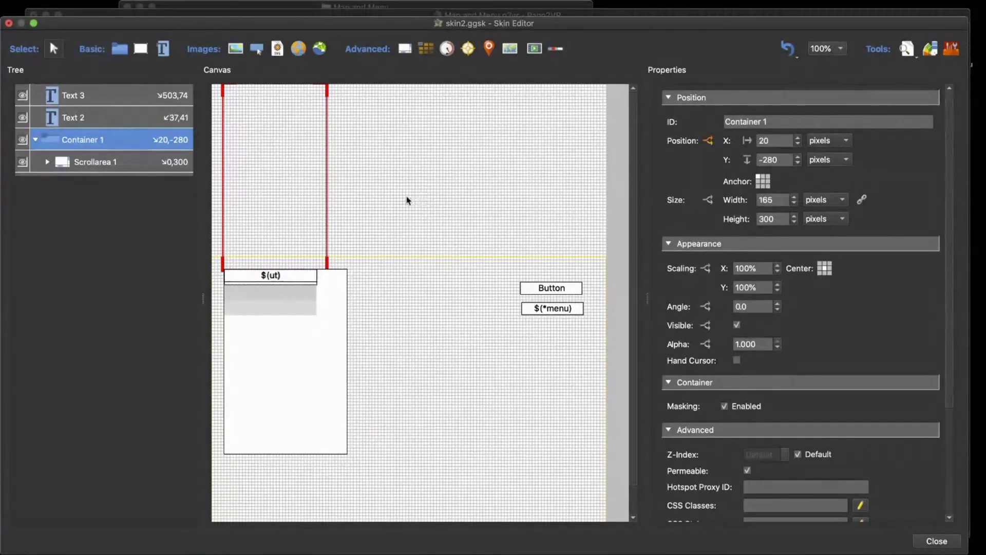
# Widen Container 1 to about 181 pixels and reveal the elements nested inside Scrollarea 1
pyautogui.moveTo(326, 194); pyautogui.dragTo(336, 194)
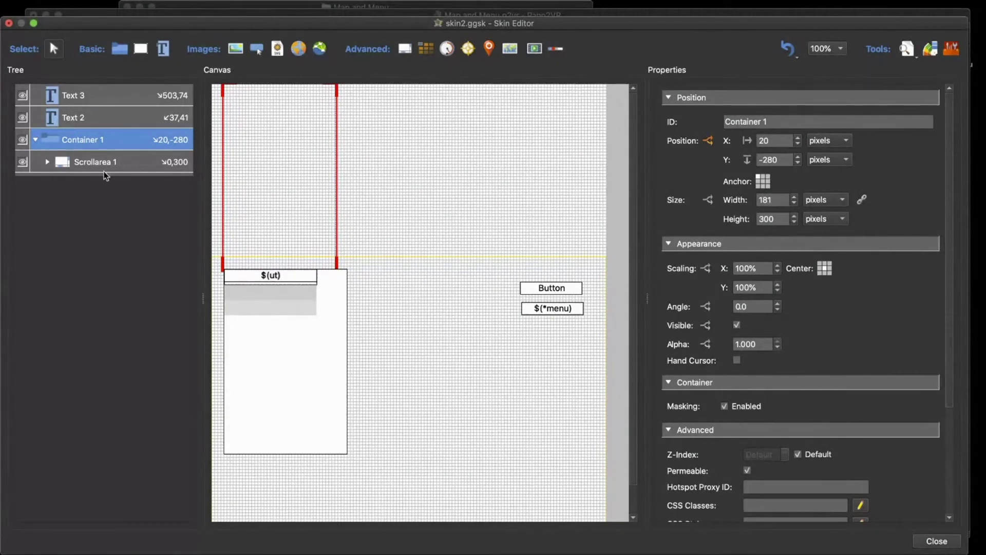
pyautogui.click(47, 162)
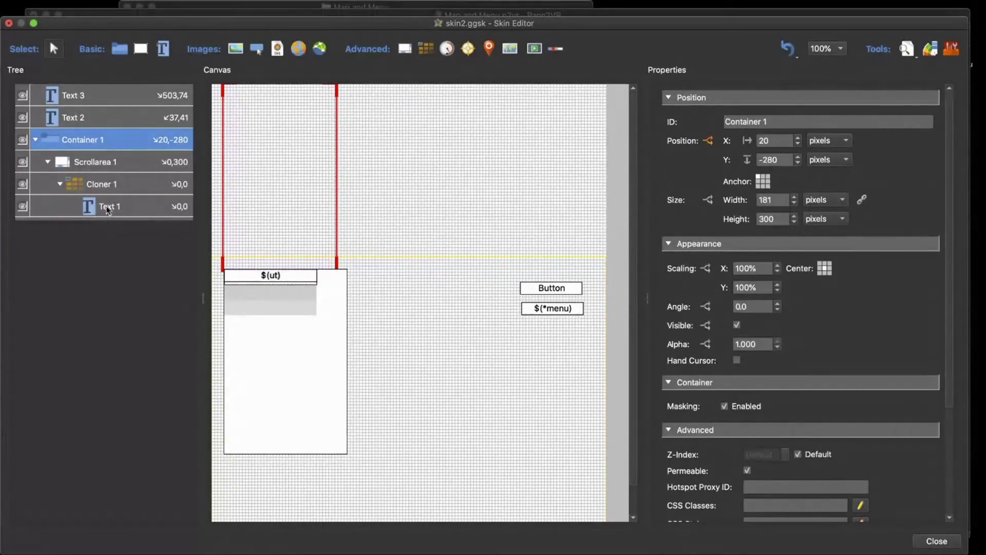
# Add a node image beside the scroll area on the canvas and shrink it to about 108 by 68 pixels
pyautogui.click(322, 55)
pyautogui.click(431, 321)
pyautogui.moveTo(484, 345); pyautogui.dragTo(421, 332)
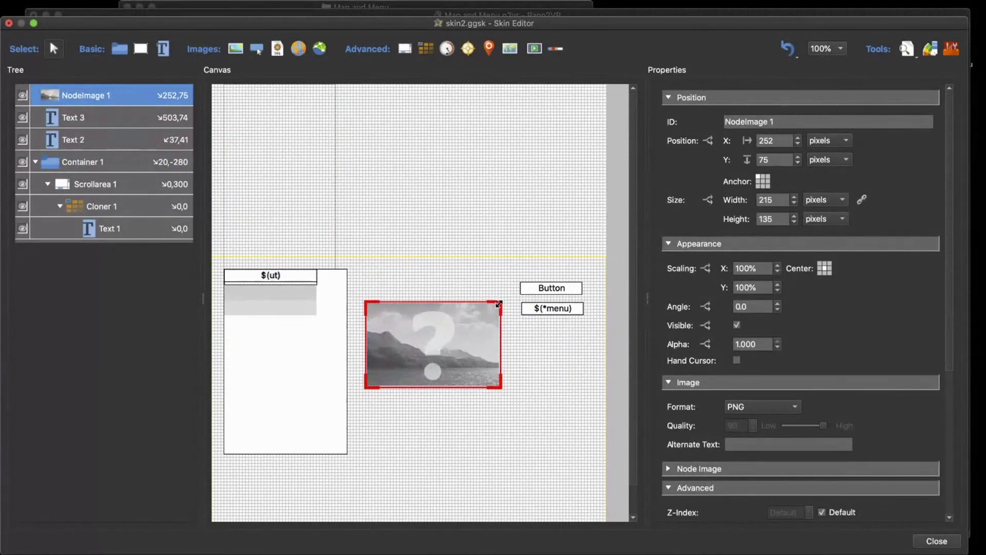
pyautogui.moveTo(501, 301); pyautogui.dragTo(433, 333)
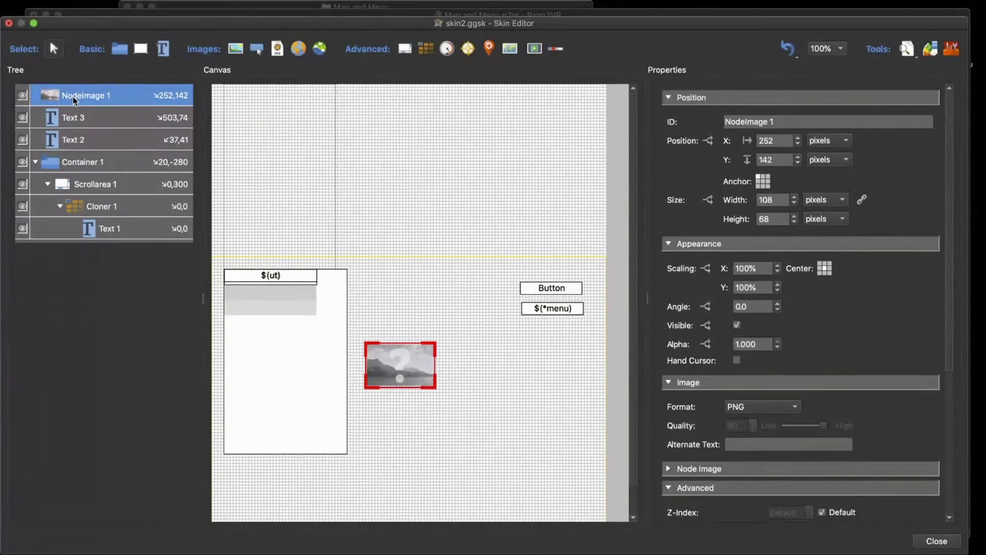
# Nest NodeImage 1 inside Cloner 1 and set its position to X 0 and Y 10
pyautogui.moveTo(74, 99); pyautogui.dragTo(102, 210)
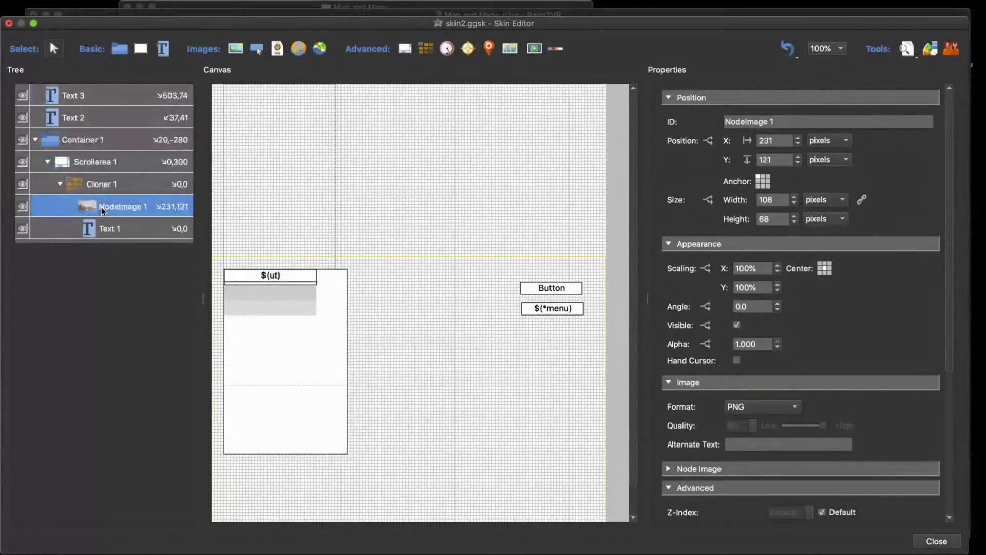
pyautogui.doubleClick(765, 141)
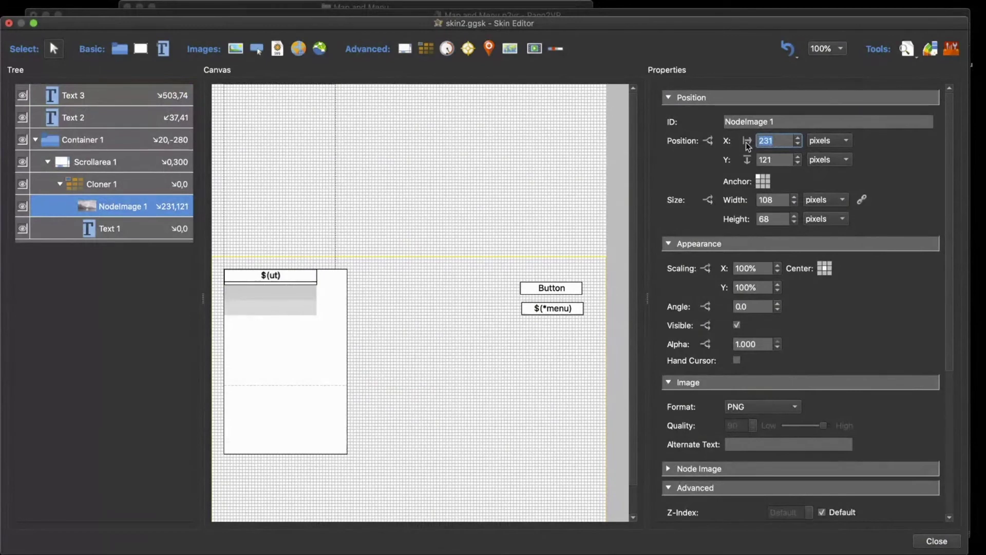
pyautogui.write('0')
pyautogui.press('Tab')
pyautogui.write('10')
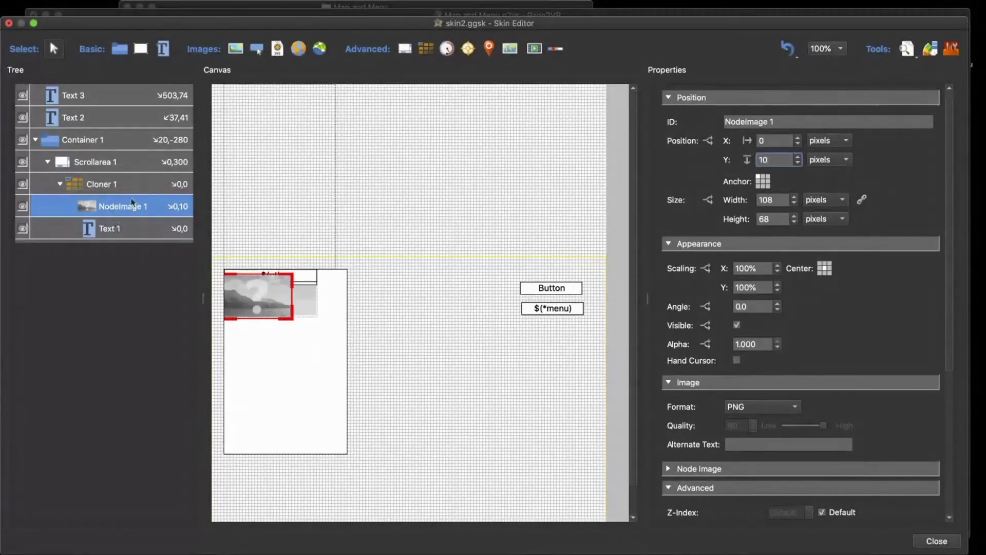
# Enlarge Cloner 1 to enclose the node image and delete Text 1 from the cloner
pyautogui.click(111, 183)
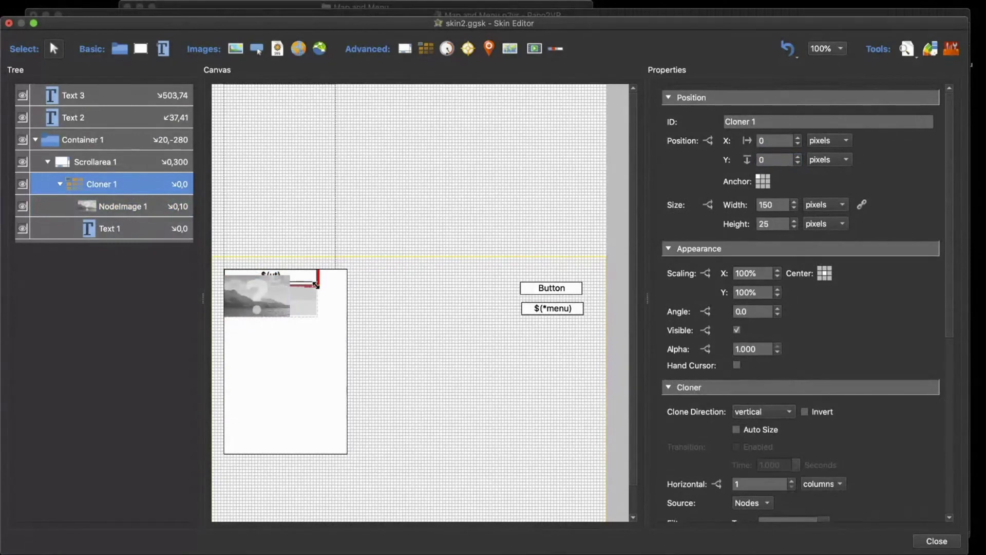
pyautogui.moveTo(317, 282); pyautogui.dragTo(309, 327)
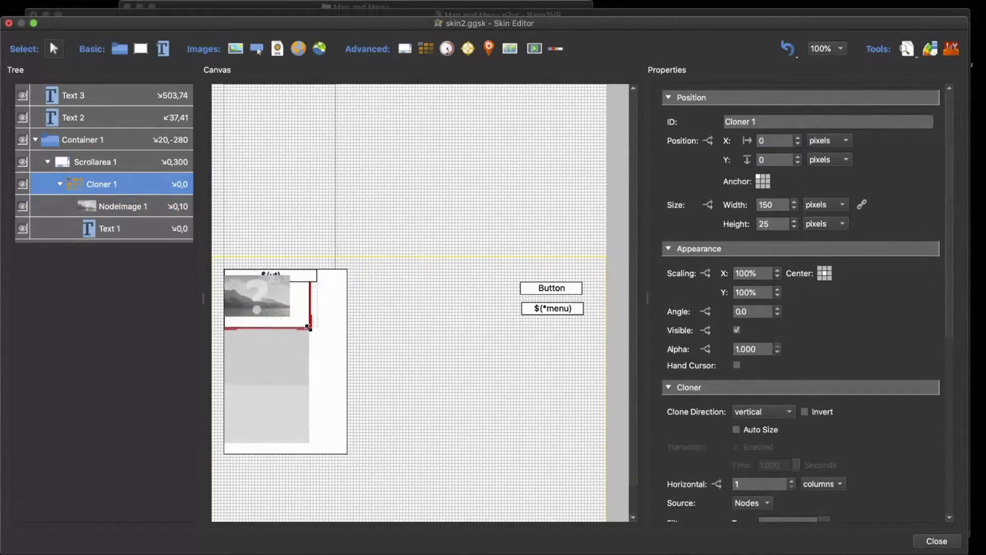
pyautogui.click(111, 229)
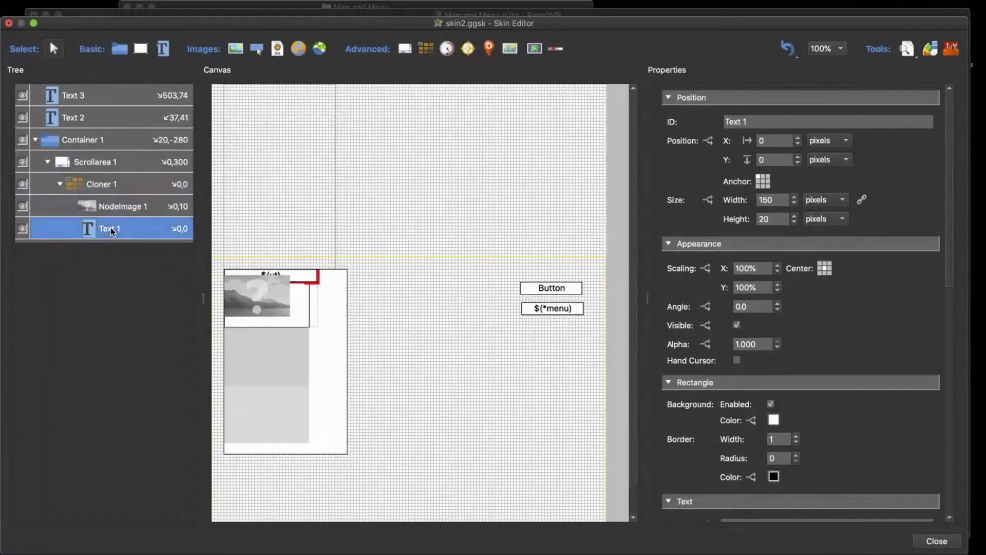
pyautogui.press('Delete')
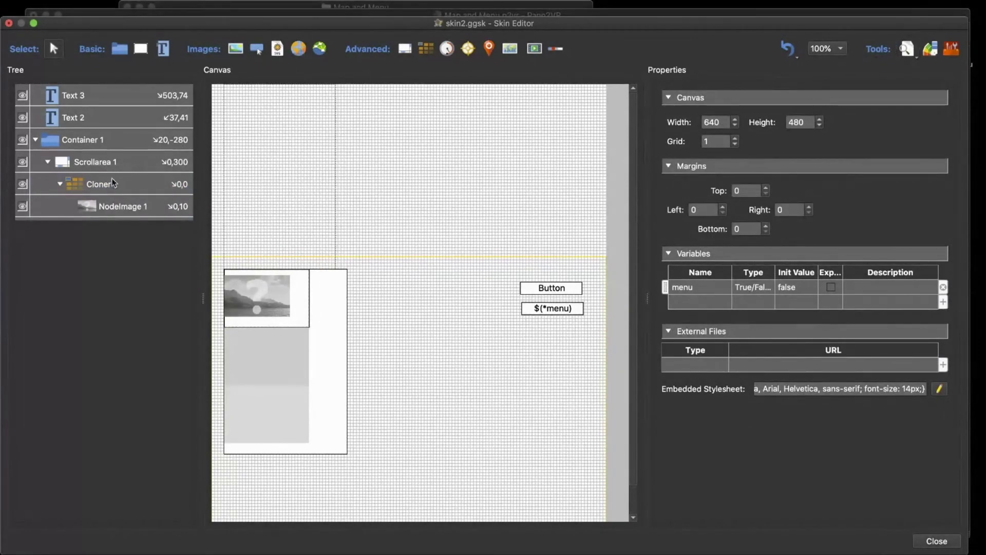
# Try Titel and Kursalon as the tour node of NodeImage 1 and clear the node assignment again
pyautogui.click(112, 206)
pyautogui.scroll(-5, 874, 325)
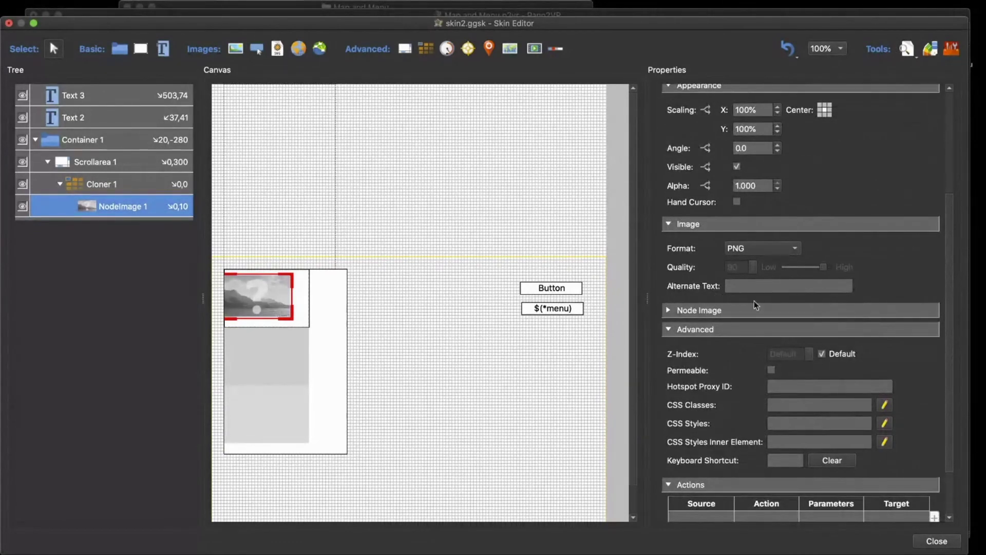
pyautogui.click(677, 311)
pyautogui.scroll(-4, 681, 303)
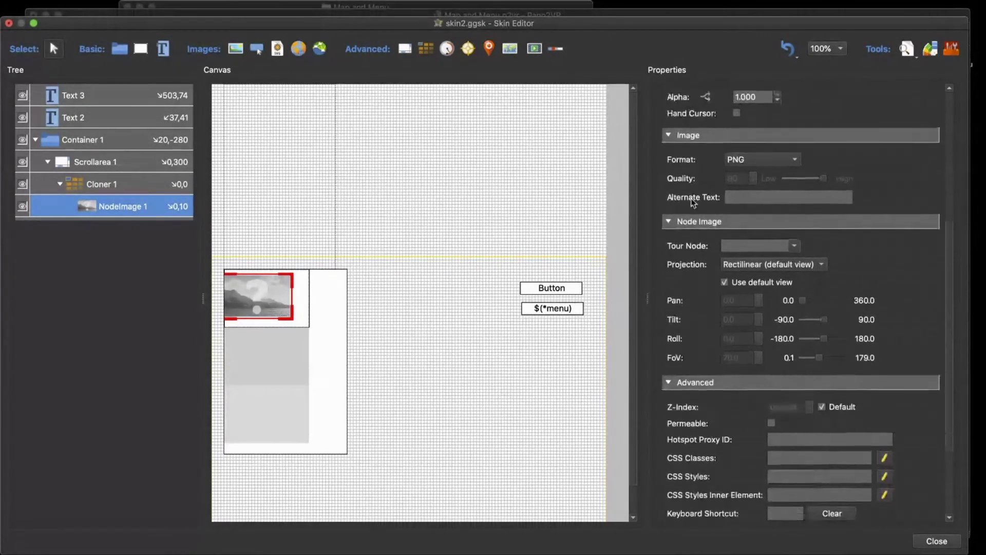
pyautogui.scroll(-1, 683, 280)
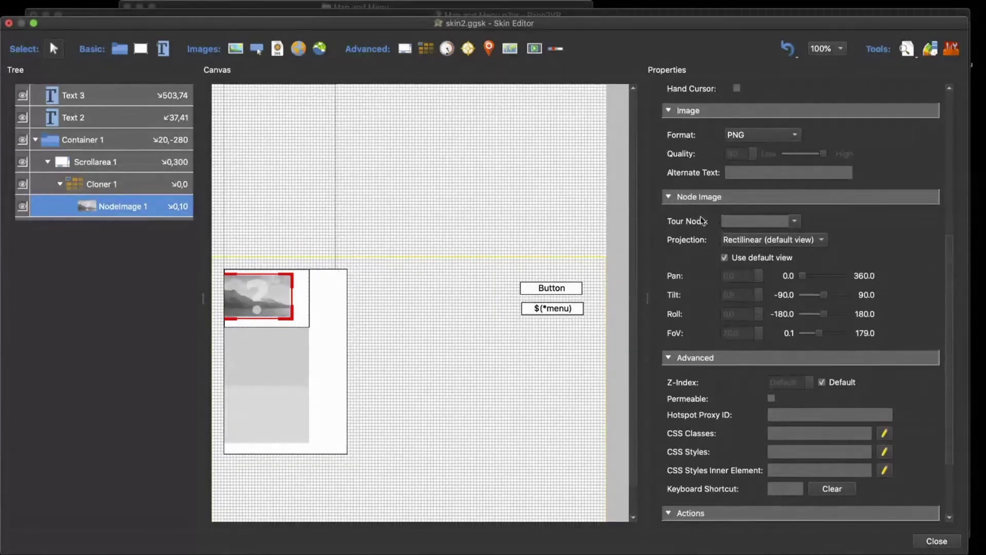
pyautogui.click(794, 221)
pyautogui.click(768, 262)
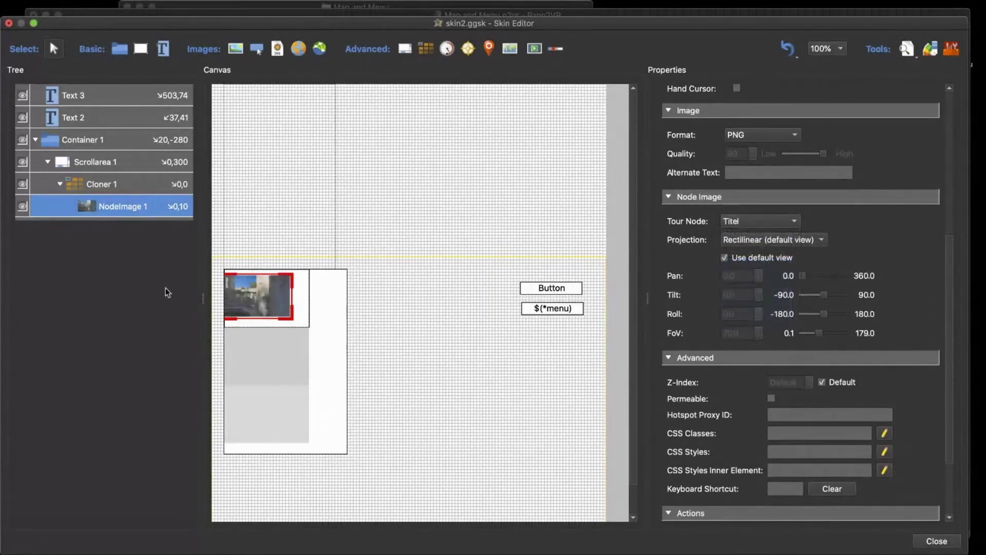
pyautogui.click(742, 221)
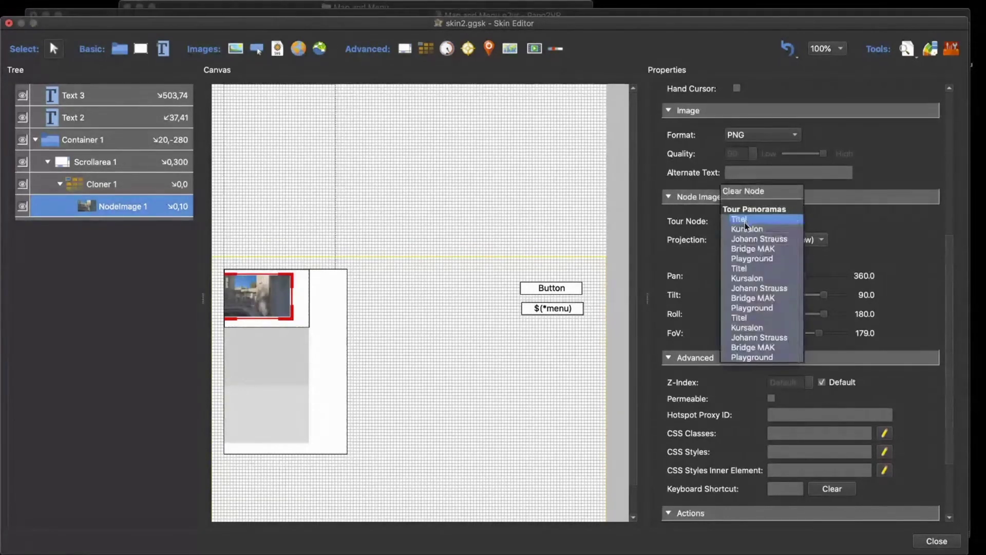
pyautogui.click(745, 229)
pyautogui.click(755, 226)
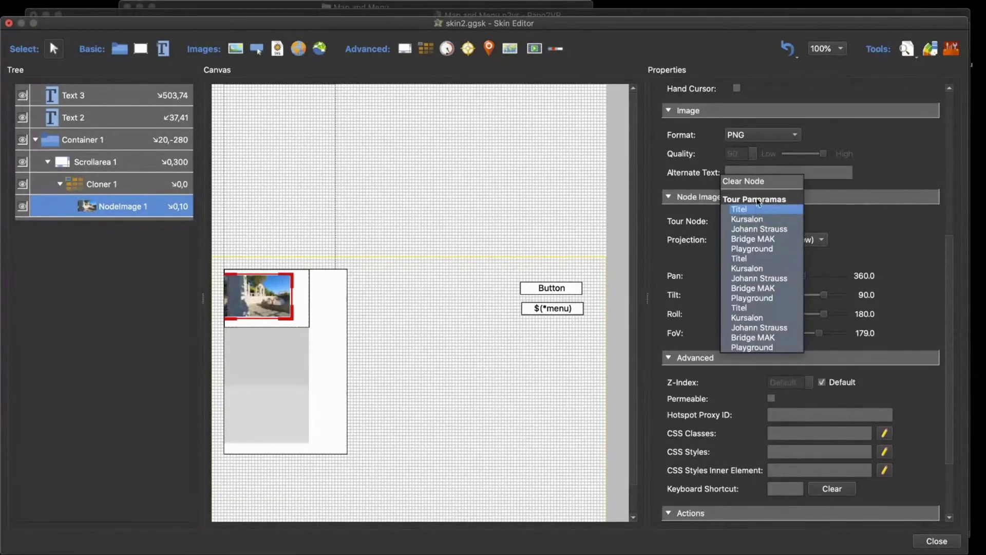
pyautogui.click(760, 183)
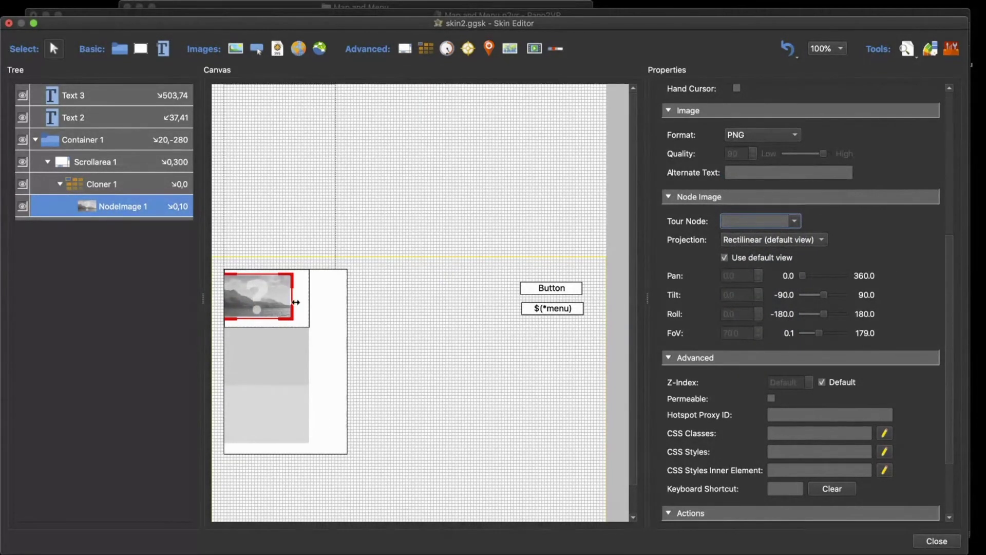
# Test the skin in the live preview by showing the menu and scrolling through its node images
pyautogui.click(907, 48)
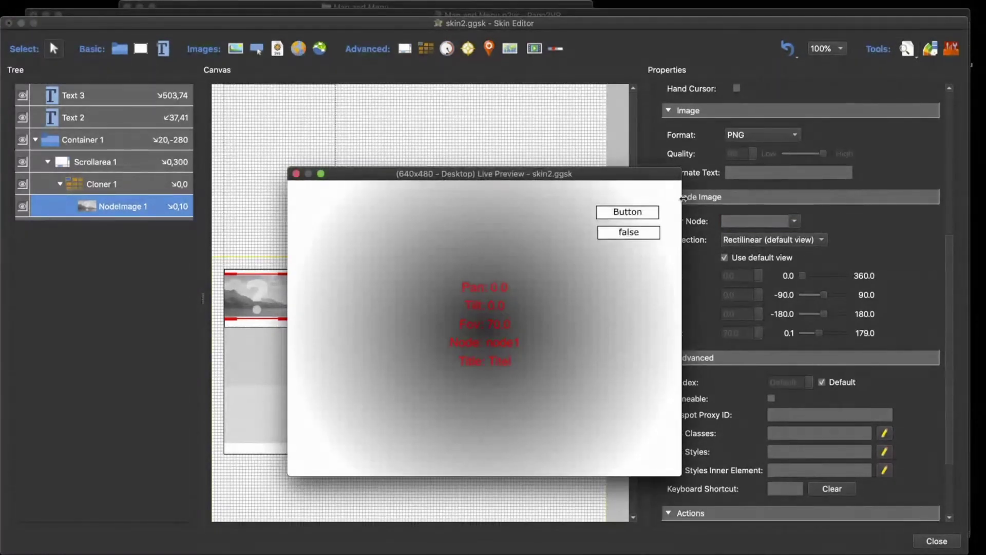
pyautogui.click(652, 212)
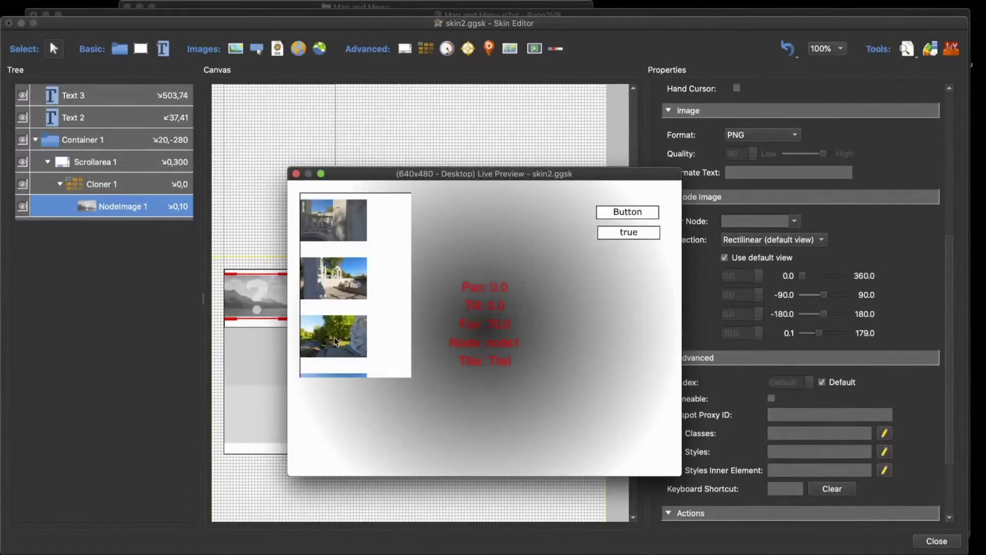
pyautogui.scroll(-4, 355, 328)
pyautogui.scroll(-2, 355, 327)
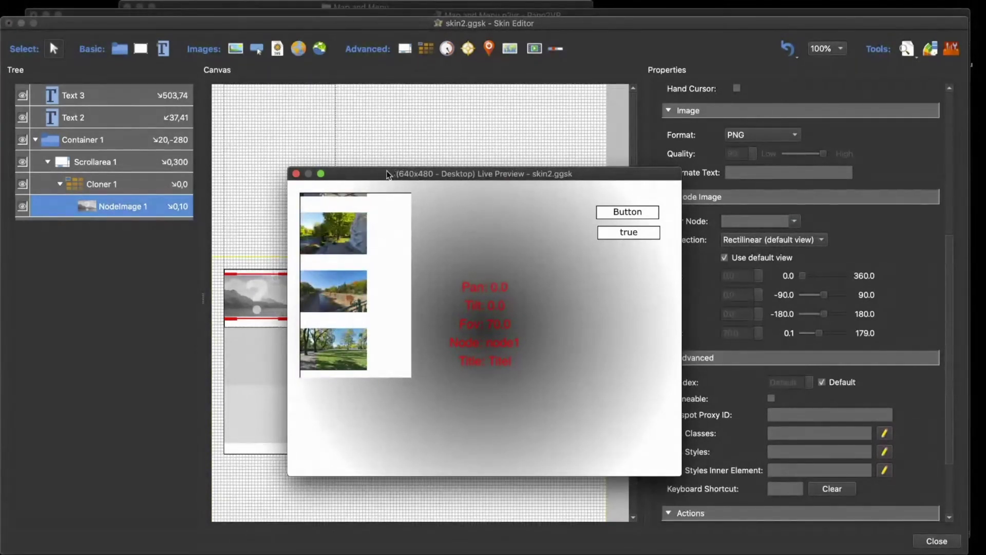
pyautogui.moveTo(393, 174); pyautogui.dragTo(450, 156)
pyautogui.click(353, 156)
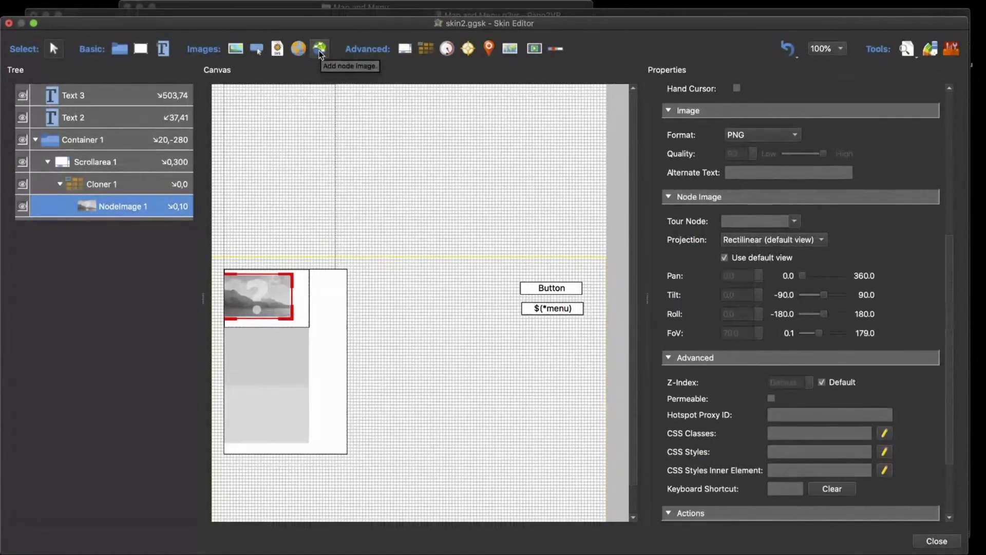
pyautogui.click(358, 124)
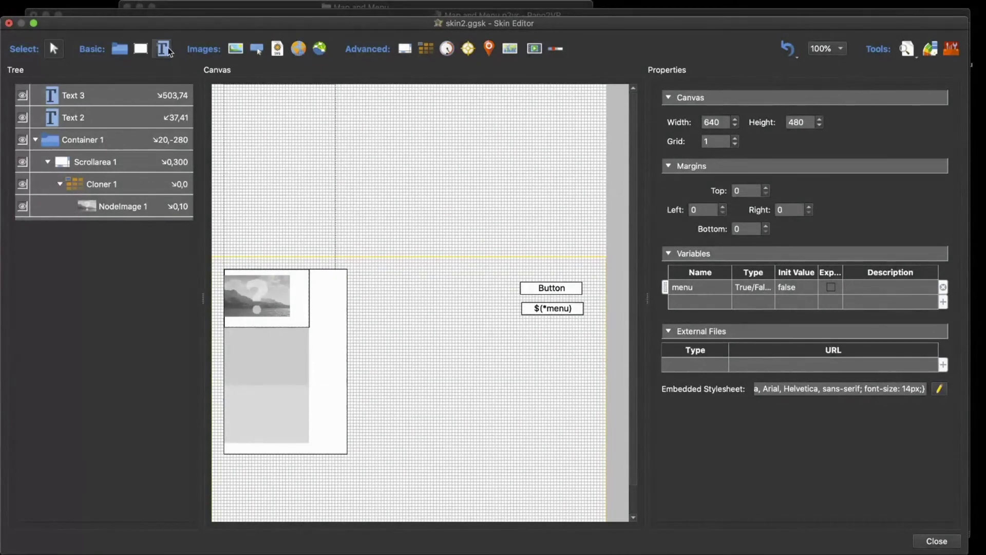
# Draw a rectangle about 169 by 276 pixels beside the scroll area and nest it inside Container 1
pyautogui.click(141, 48)
pyautogui.moveTo(374, 297); pyautogui.dragTo(479, 470)
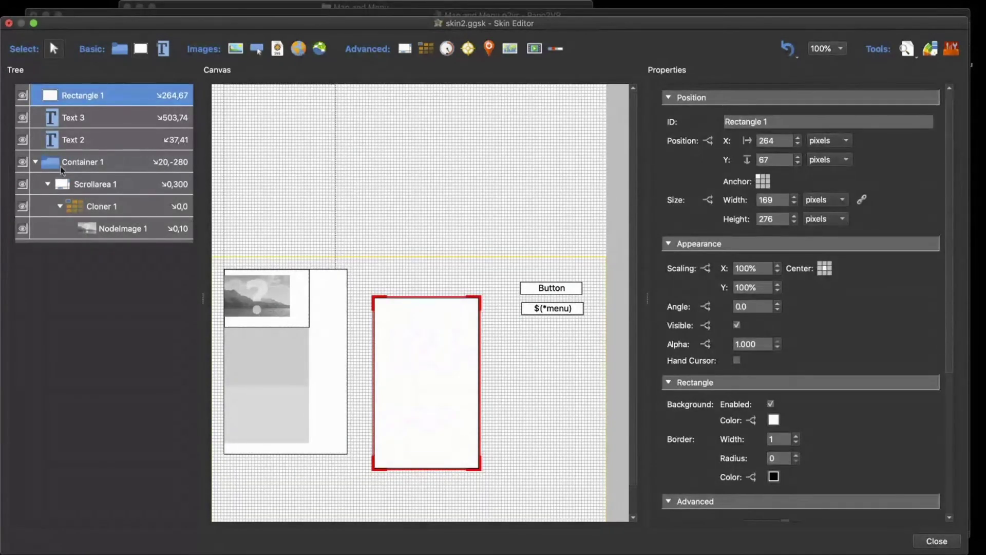
pyautogui.moveTo(93, 99); pyautogui.dragTo(93, 173)
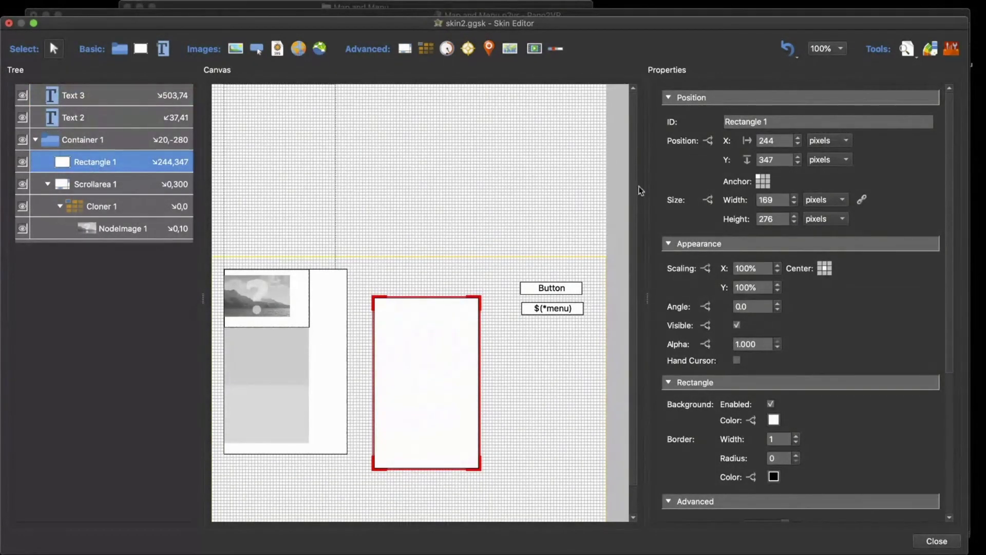
# Set the position of Rectangle 1 to X 0 and Y 300 pixels
pyautogui.doubleClick(774, 140)
pyautogui.write('0')
pyautogui.press('Return')
pyautogui.doubleClick(774, 159)
pyautogui.write('0')
pyautogui.press('Return')
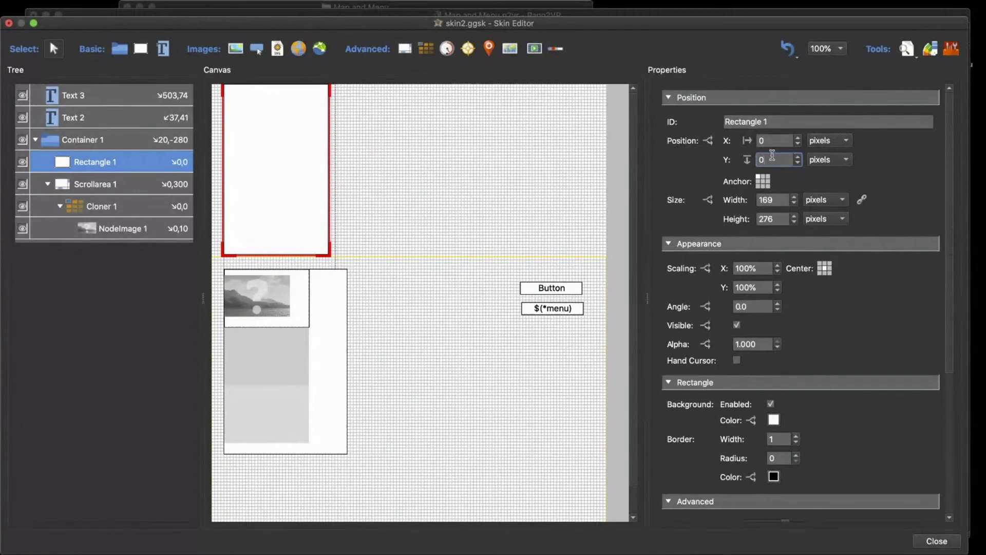
pyautogui.click(749, 161)
pyautogui.write('300')
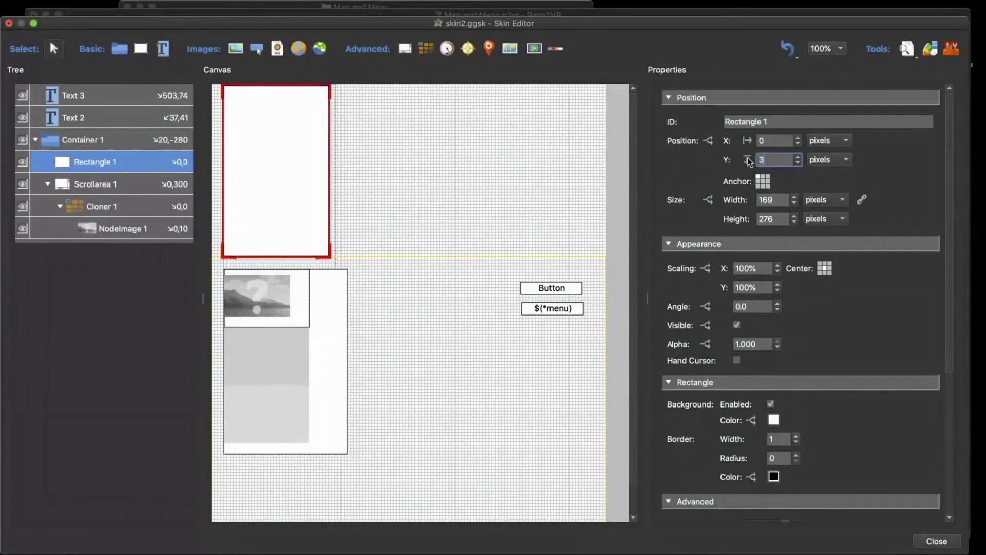
pyautogui.press('Return')
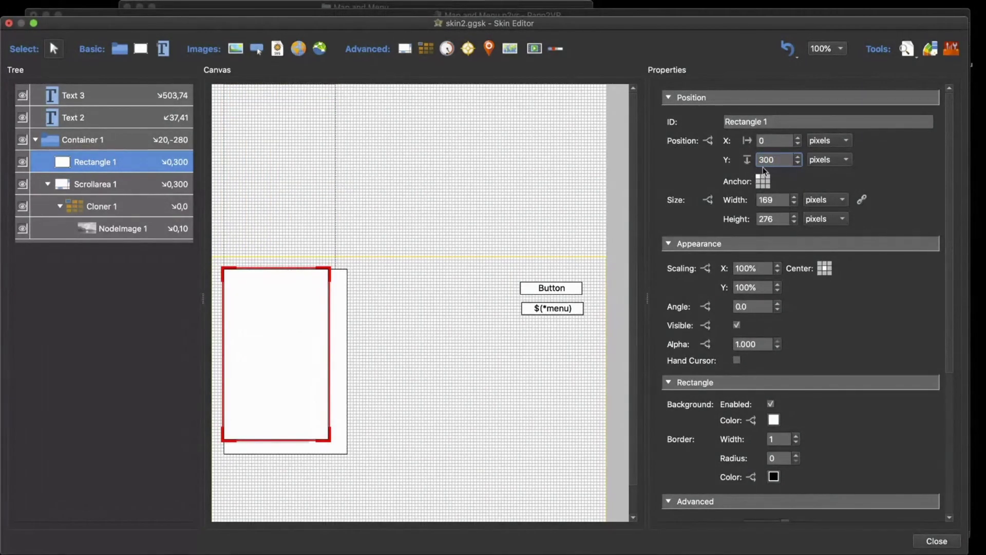
# Set the background color of Rectangle 1 to bright green #00ff00
pyautogui.scroll(-5, 802, 344)
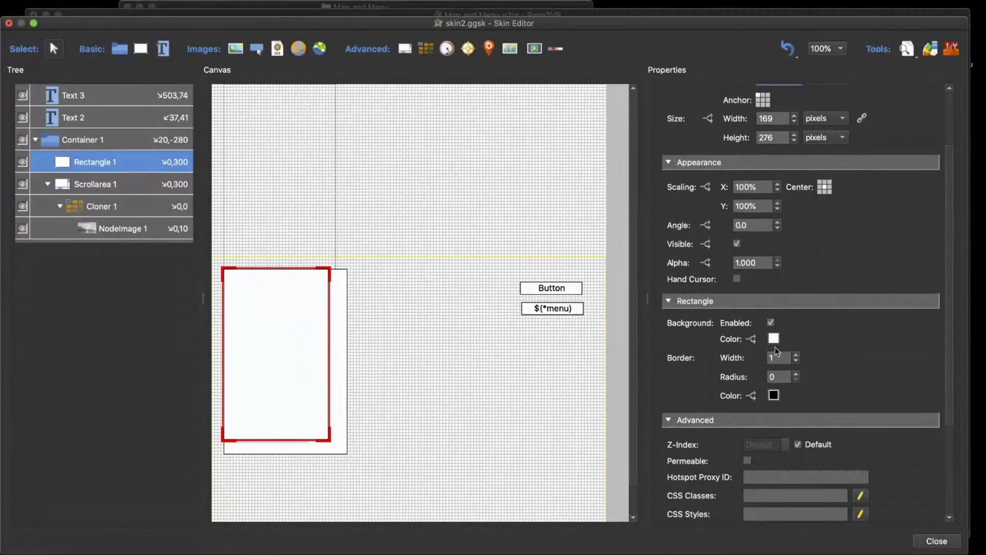
pyautogui.click(774, 338)
pyautogui.click(430, 158)
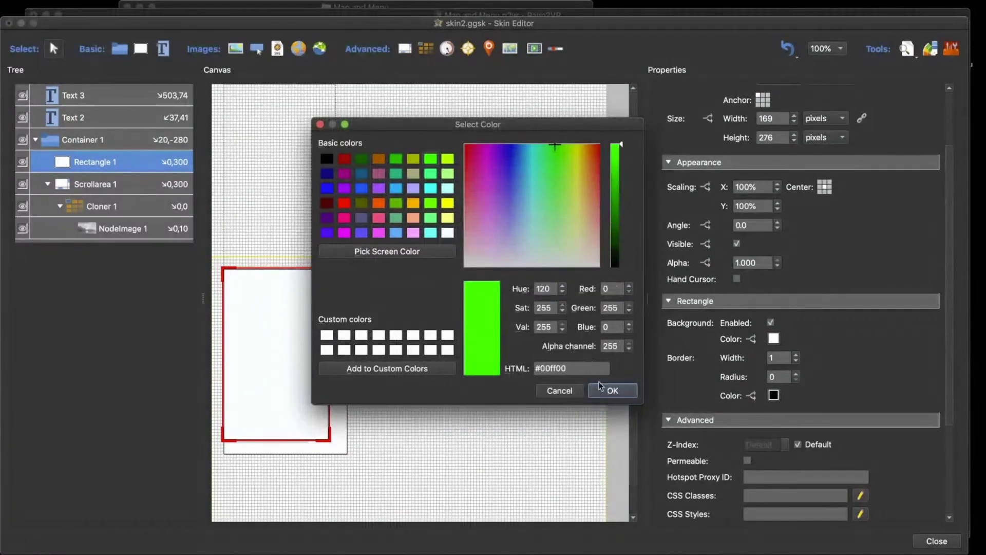
pyautogui.click(606, 389)
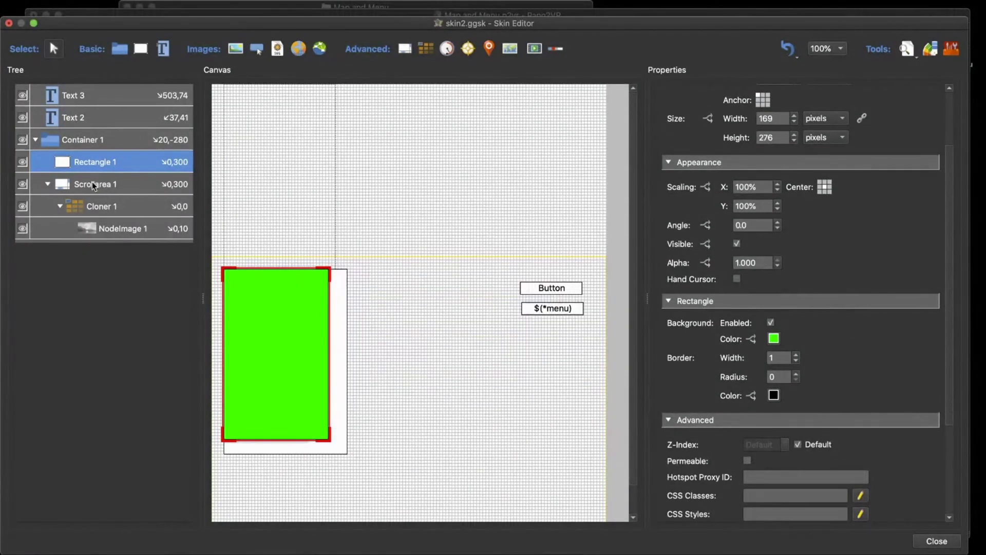
# Bring Scrollarea 1 in front of Rectangle 1, set its border width to 0 and disable its background
pyautogui.moveTo(92, 181); pyautogui.dragTo(98, 147)
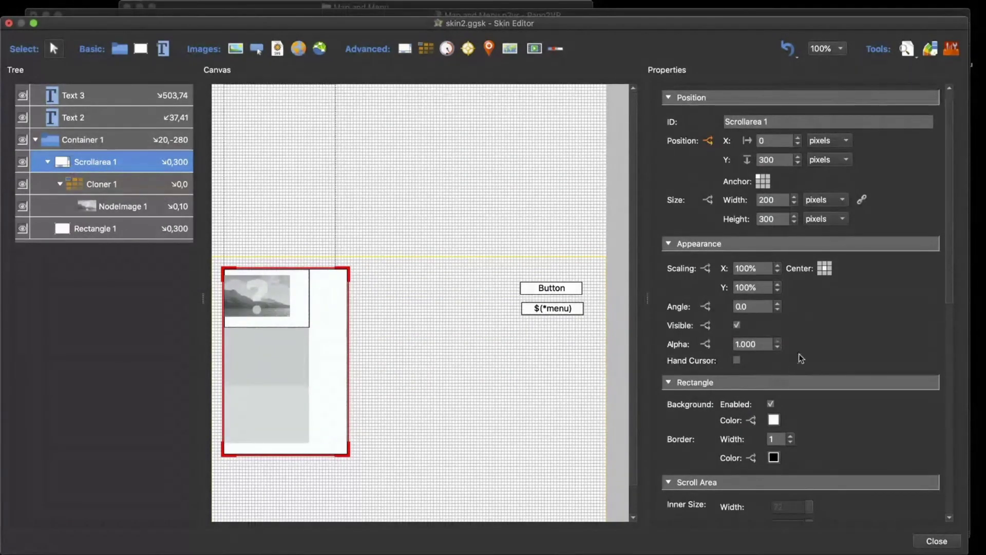
pyautogui.scroll(-2, 799, 354)
pyautogui.scroll(-5, 830, 365)
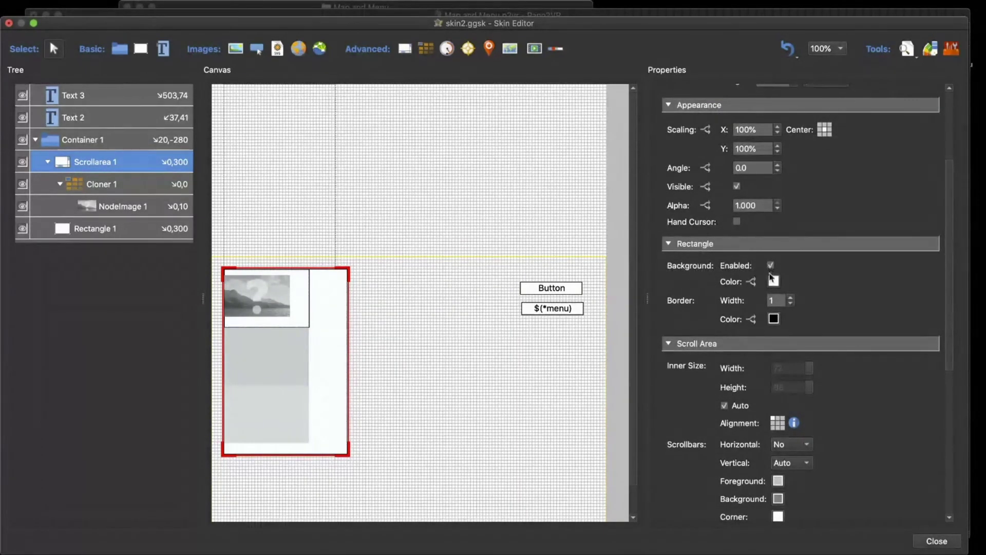
pyautogui.click(791, 304)
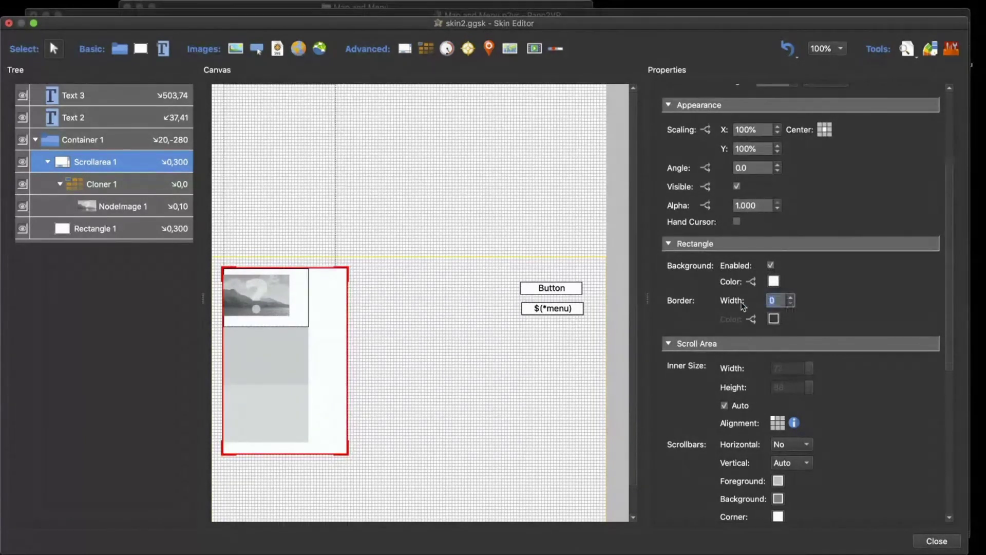
pyautogui.click(771, 265)
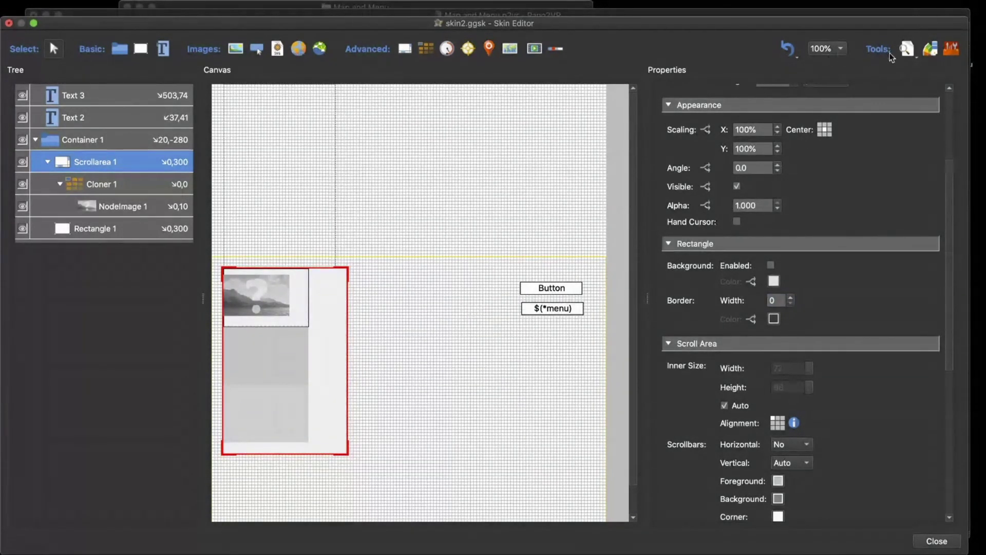
# Check in the live preview how the menu button displays the transparent scroll area
pyautogui.click(907, 49)
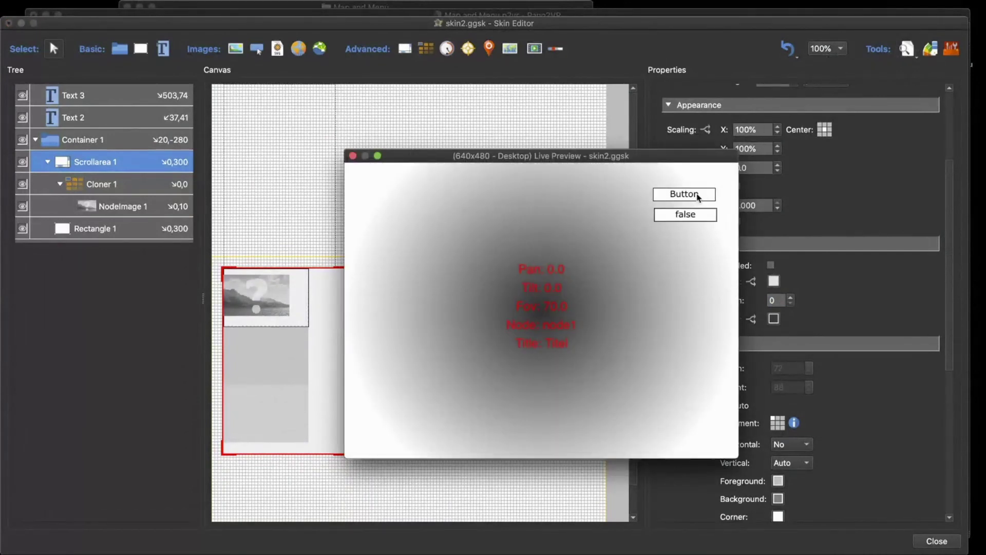
pyautogui.click(698, 195)
pyautogui.click(353, 156)
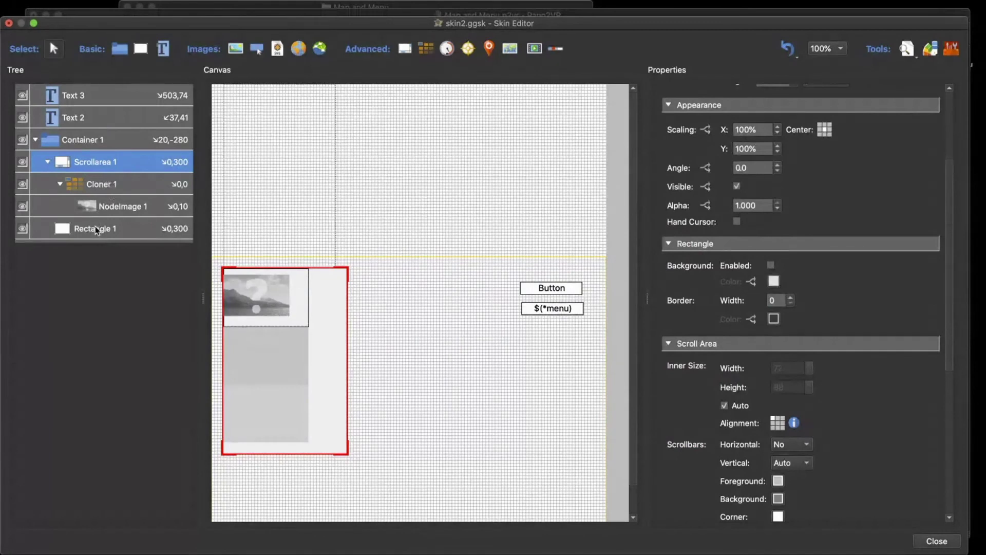
# Try Rectangle 1 in front of Scrollarea 1 within Container 1 and toggle the menu in the live preview
pyautogui.moveTo(95, 226); pyautogui.dragTo(101, 153)
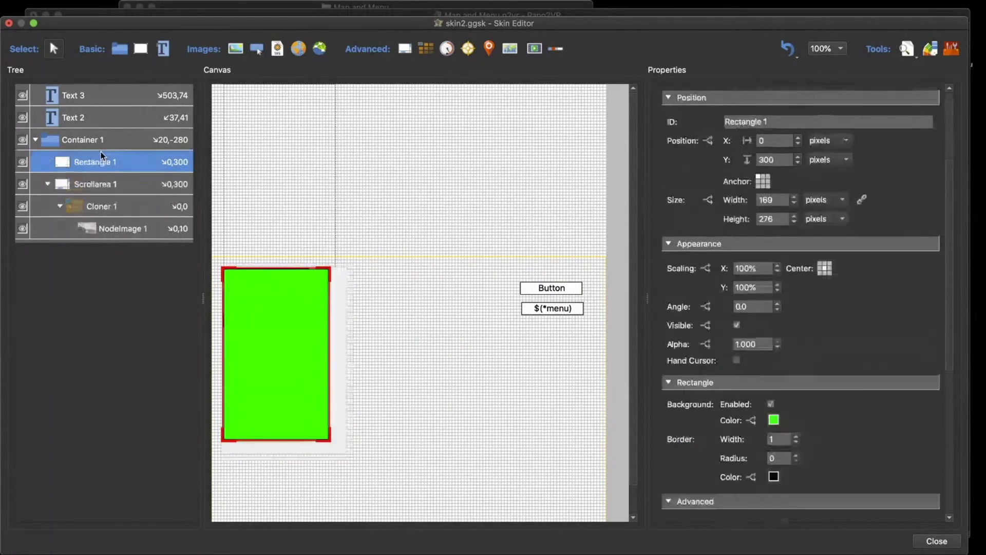
pyautogui.click(907, 49)
pyautogui.click(674, 195)
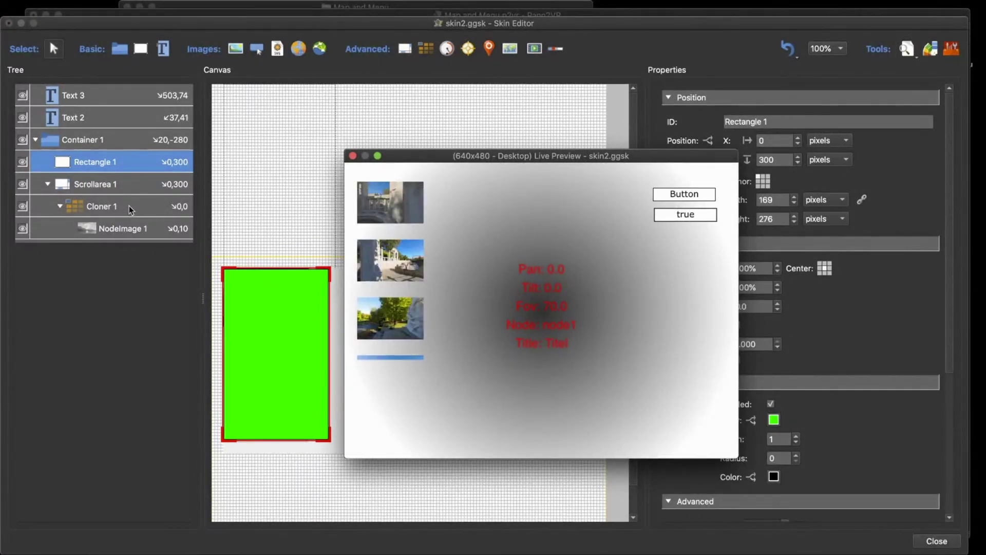
pyautogui.click(101, 165)
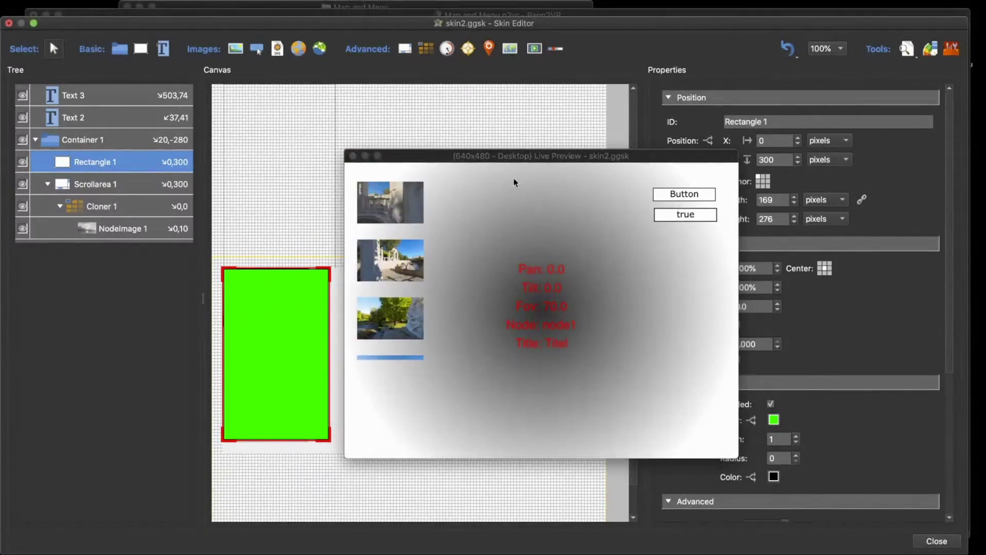
pyautogui.click(353, 156)
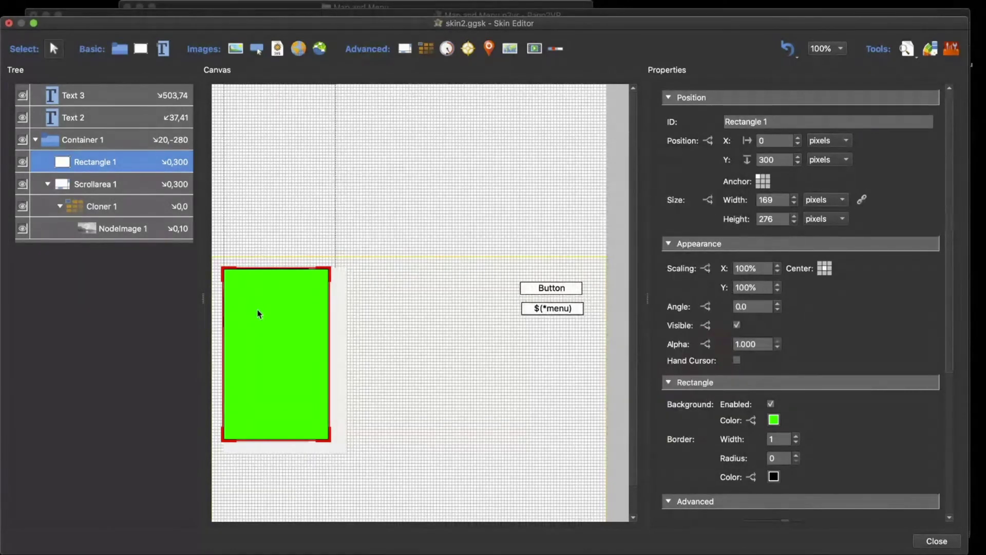
# Nest Rectangle 1 inside Scrollarea 1 behind Cloner 1 and toggle the menu in the live preview to check it
pyautogui.scroll(-5, 855, 228)
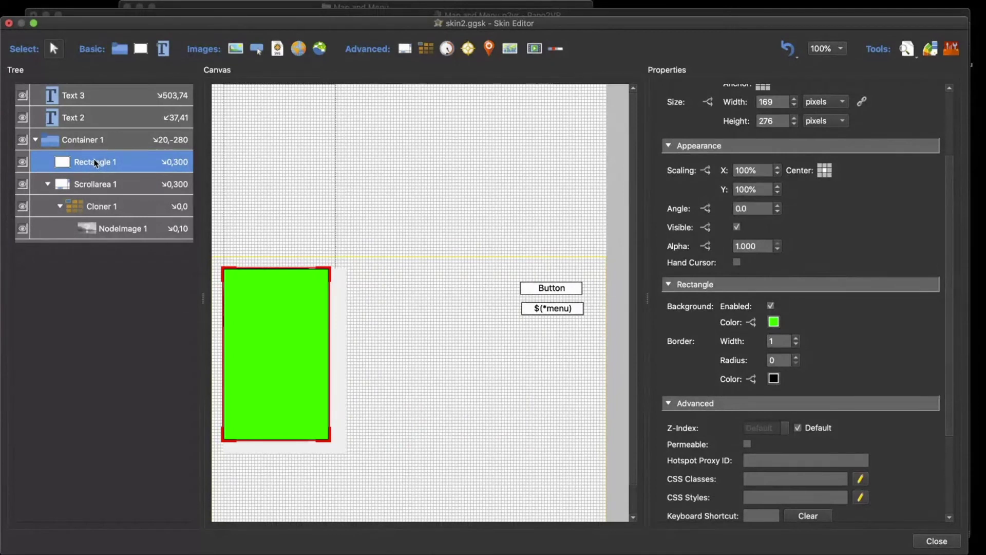
pyautogui.moveTo(95, 161); pyautogui.dragTo(96, 192)
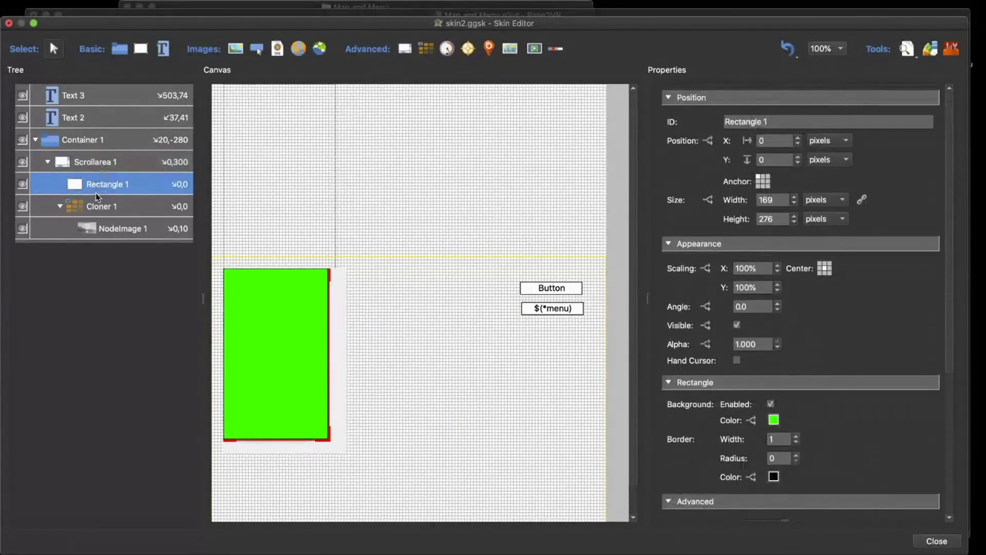
pyautogui.click(907, 49)
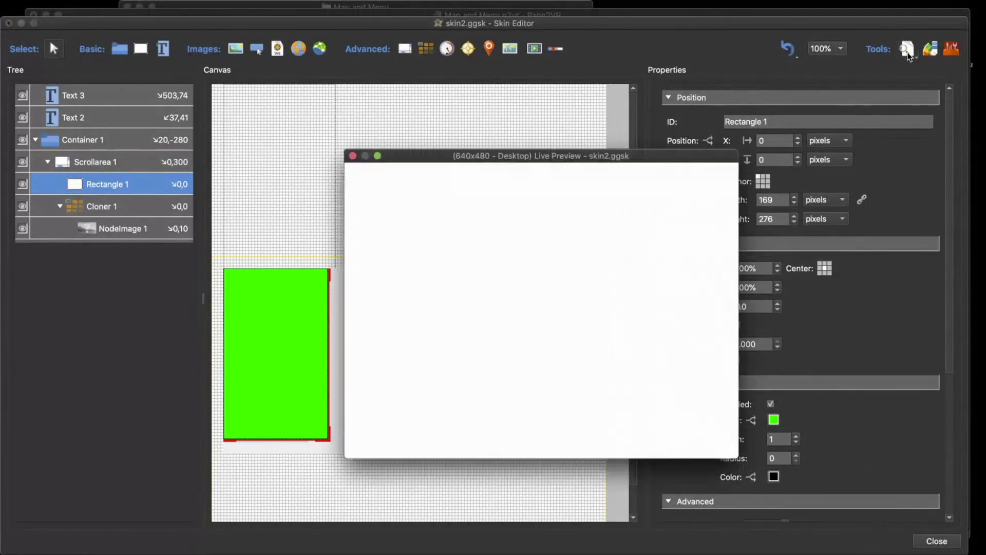
pyautogui.click(694, 196)
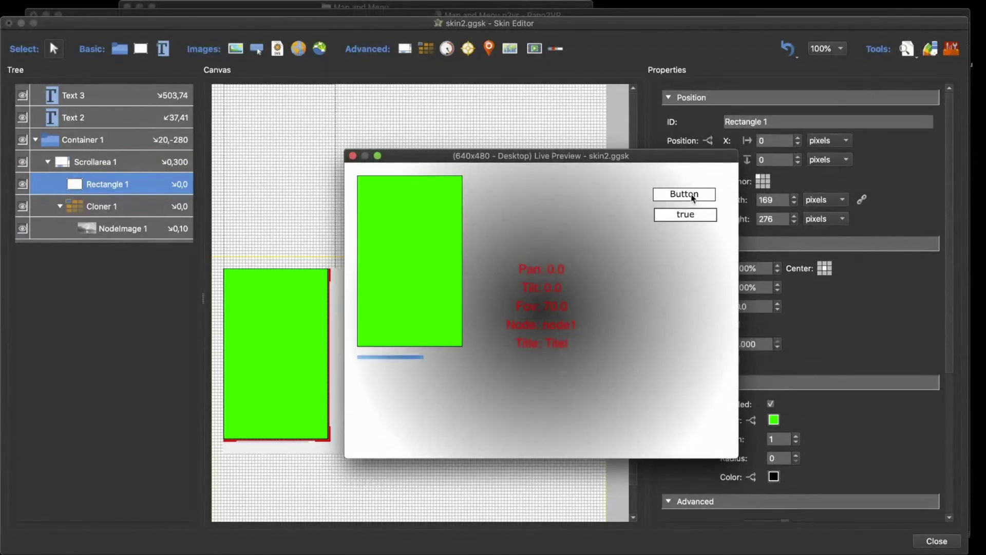
pyautogui.moveTo(102, 206); pyautogui.dragTo(102, 176)
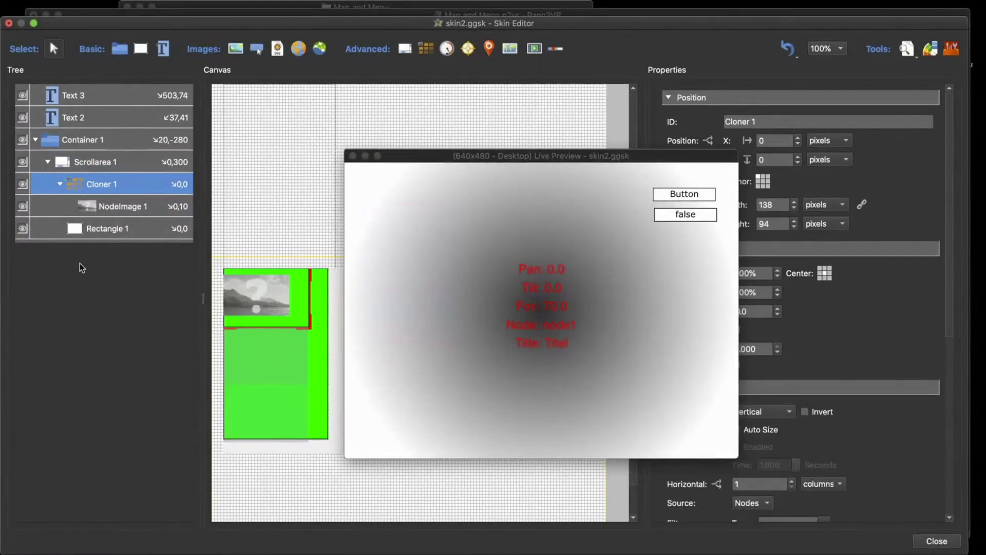
pyautogui.click(675, 195)
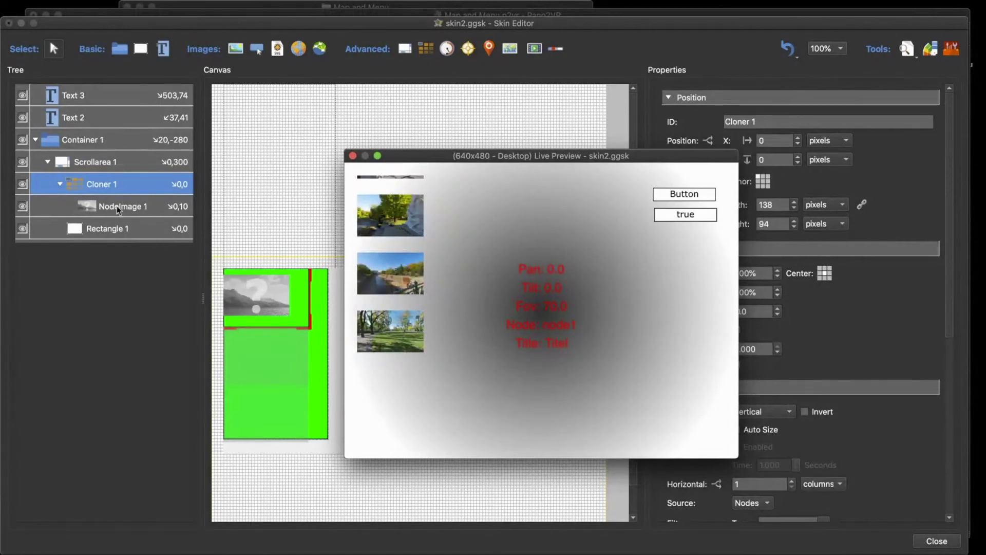
# Set the height of Rectangle 1 to 100 percent and test the menu's scrolling in the live preview
pyautogui.click(113, 229)
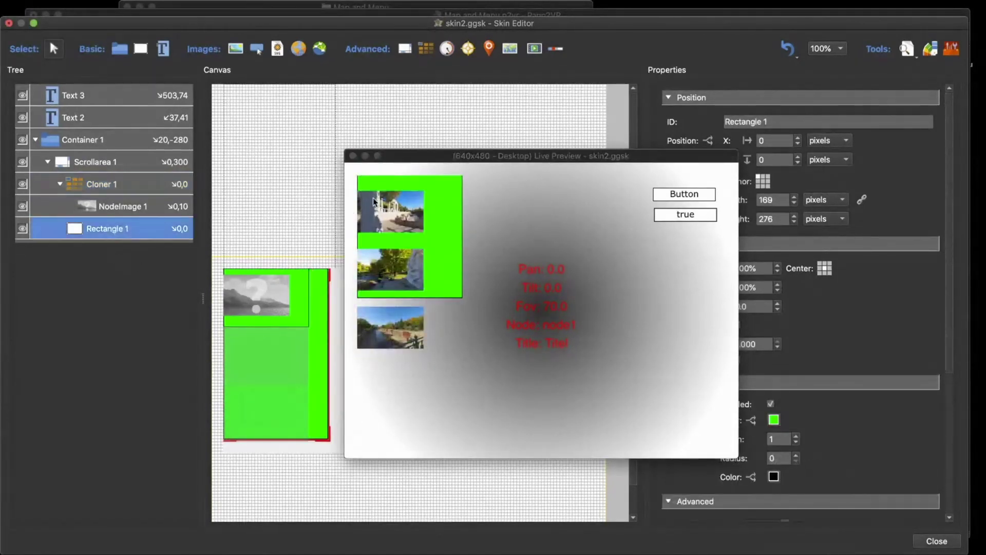
pyautogui.click(352, 155)
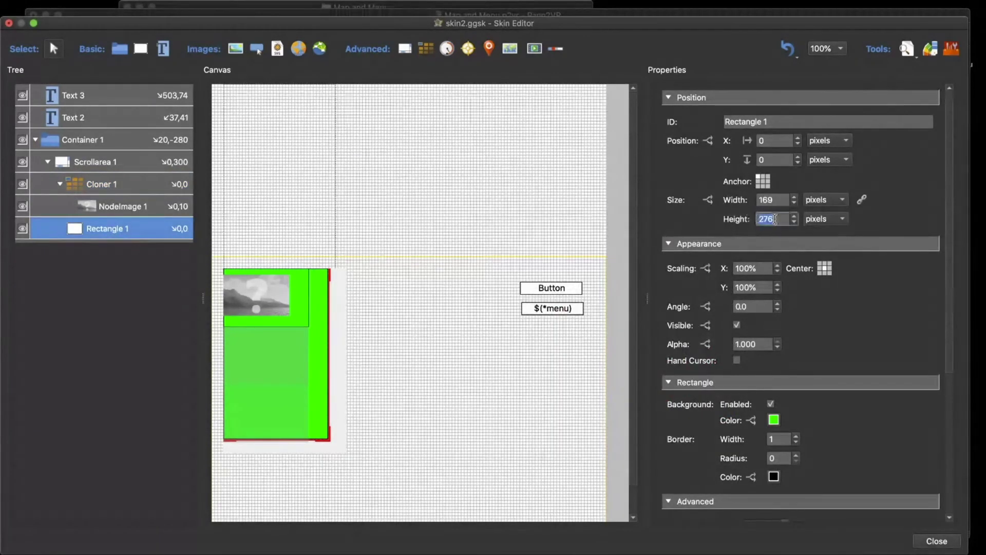
pyautogui.click(825, 219)
pyautogui.click(817, 232)
pyautogui.doubleClick(786, 220)
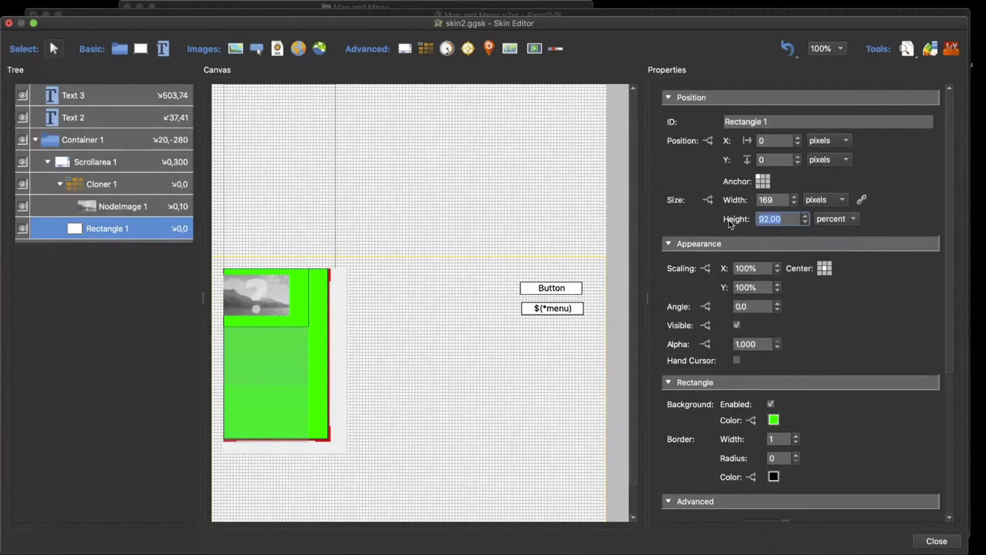
pyautogui.write('100')
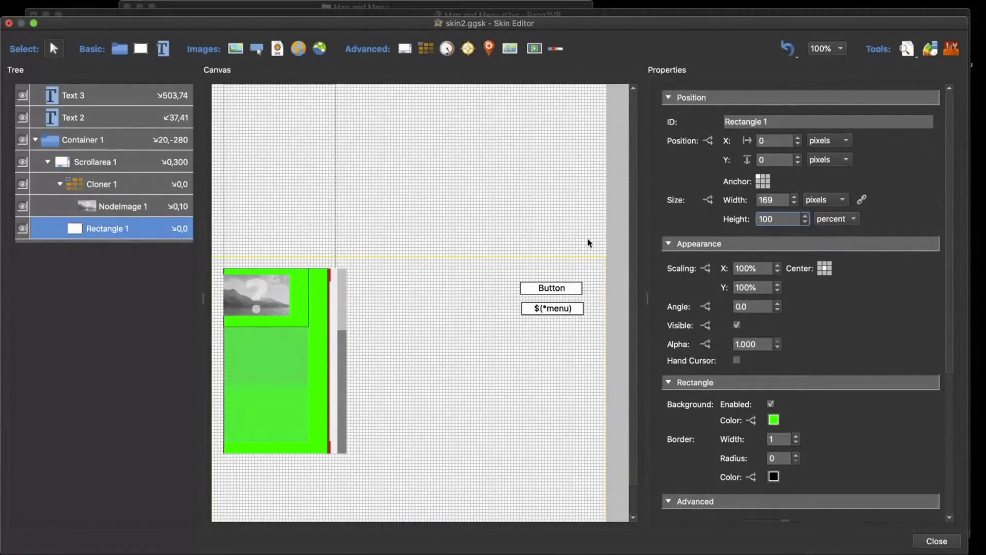
pyautogui.click(907, 49)
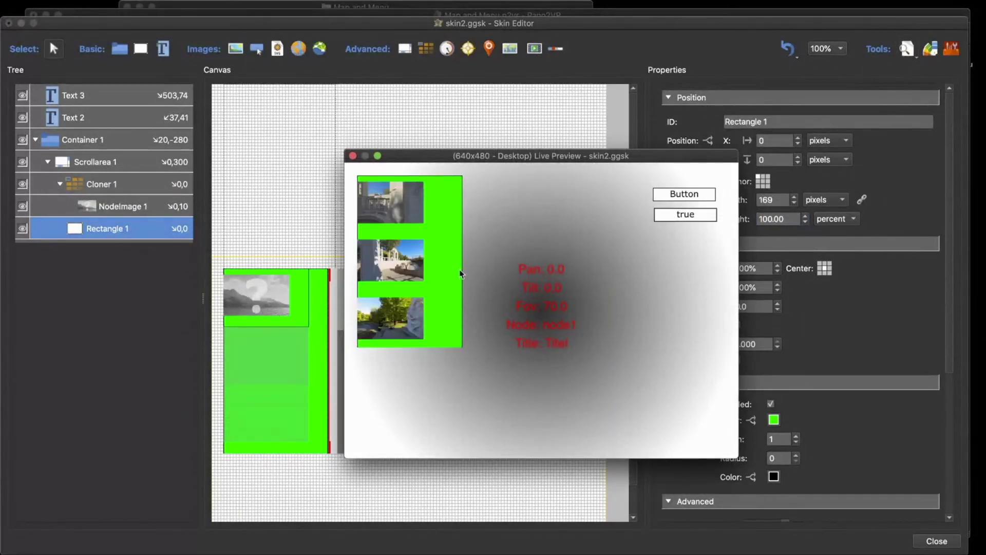
pyautogui.scroll(2, 427, 313)
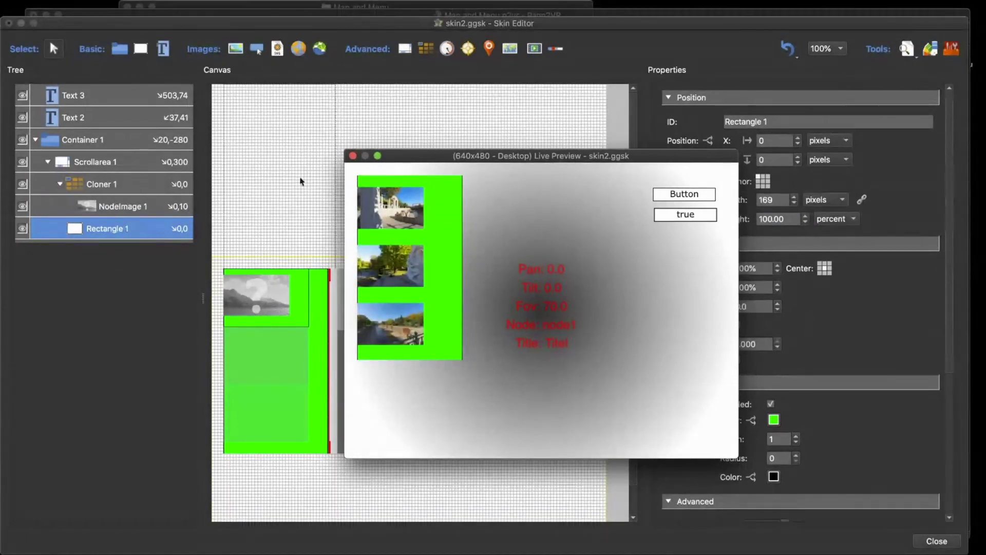
# Close the live preview and the skin editor, saving the changes to skin2
pyautogui.click(352, 156)
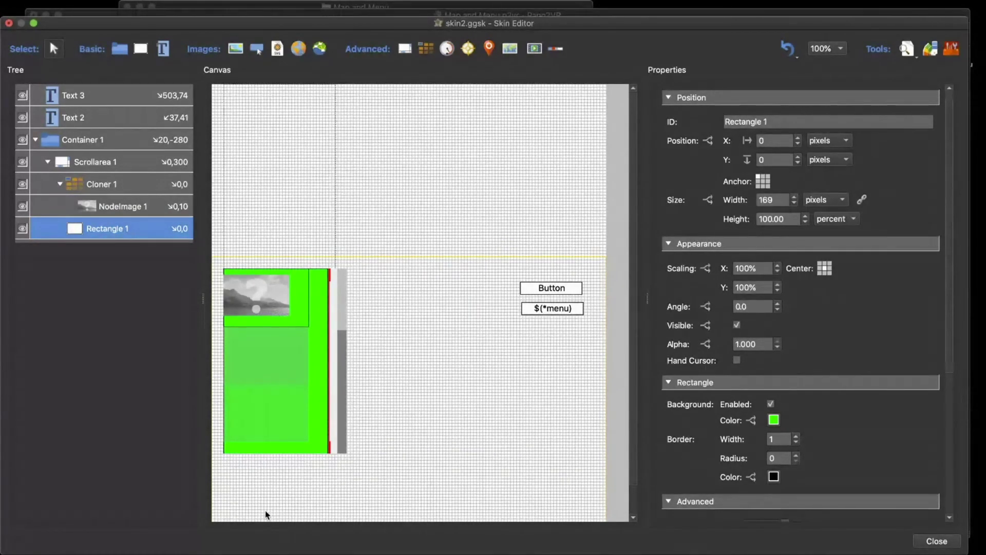
pyautogui.click(935, 541)
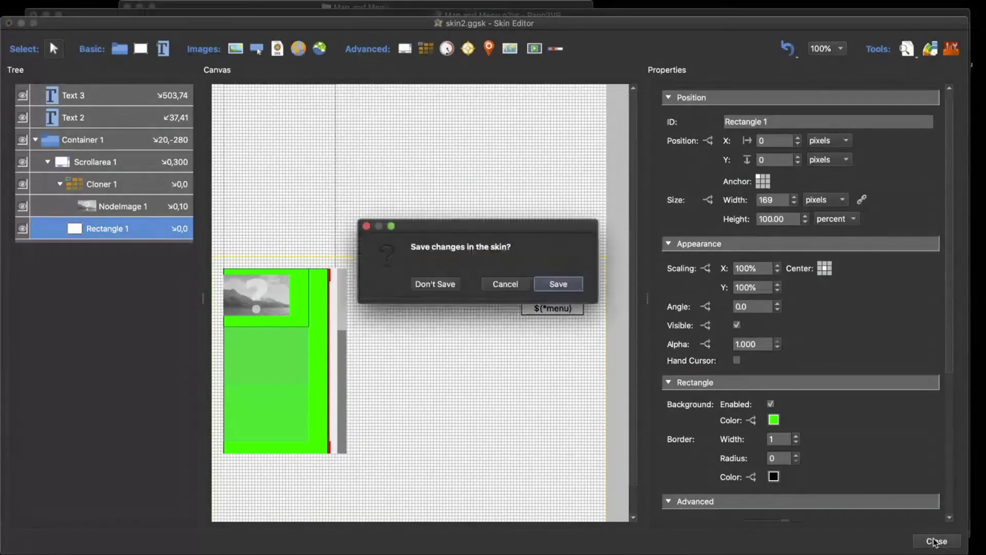
pyautogui.click(562, 288)
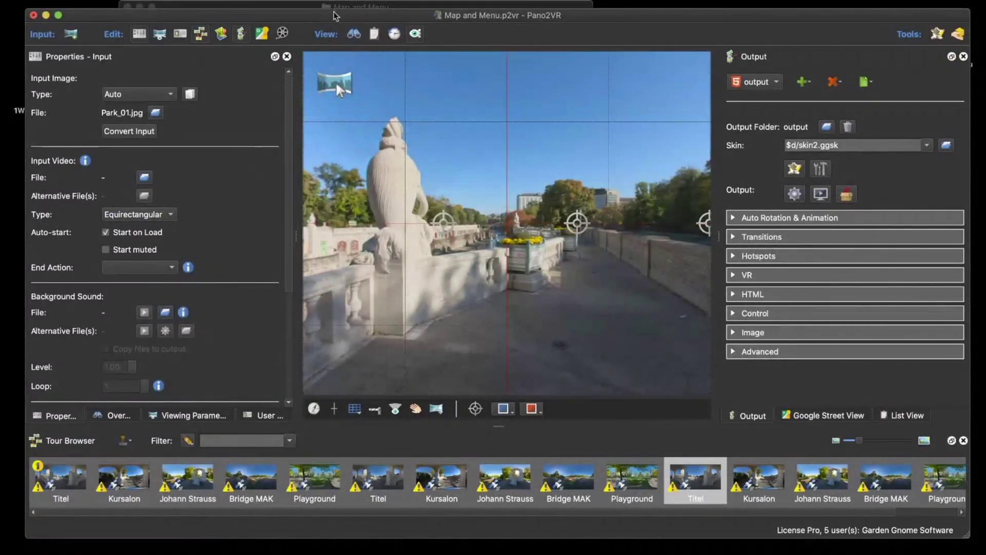
# Review the user data and input properties of the selected Titel panorama
pyautogui.moveTo(336, 16); pyautogui.dragTo(343, 124)
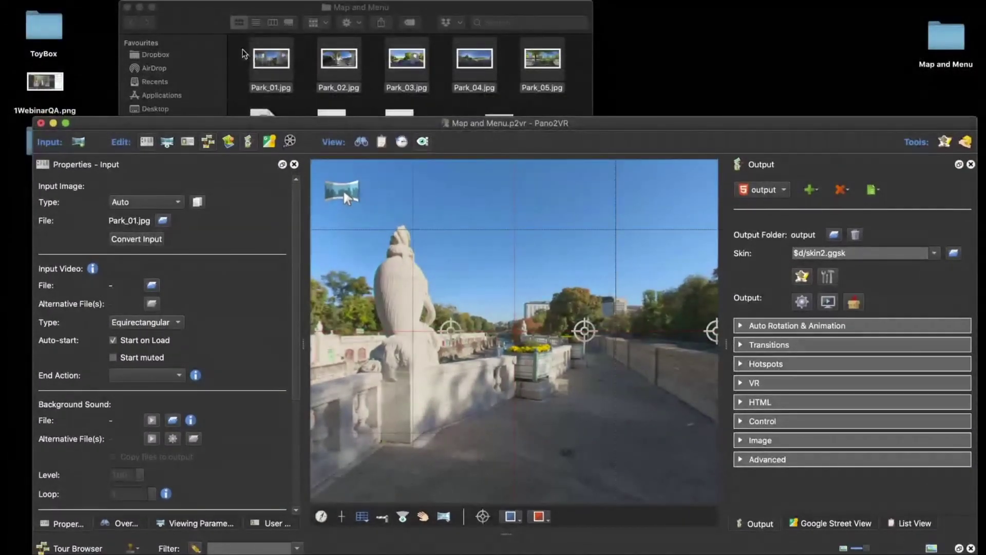
pyautogui.moveTo(259, 120); pyautogui.dragTo(280, 111)
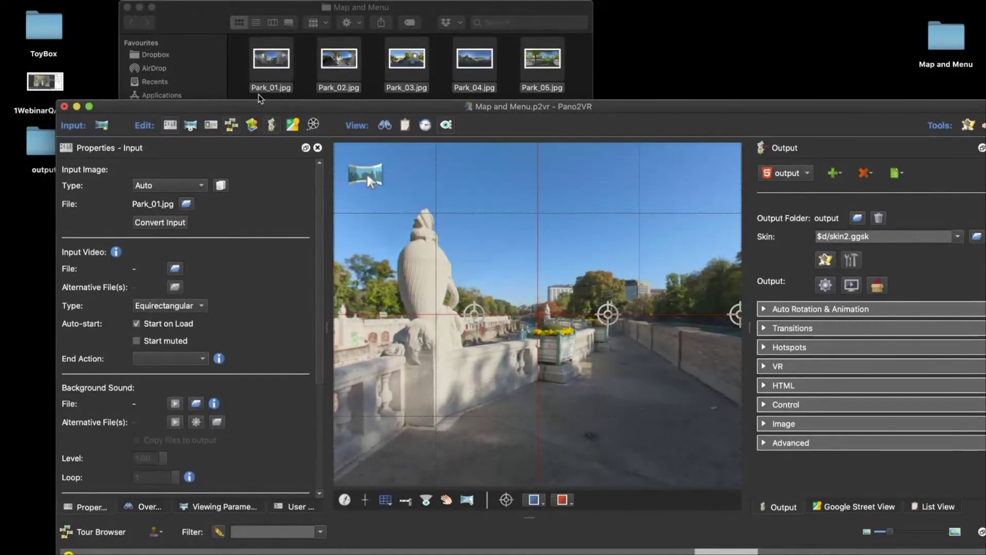
pyautogui.click(296, 509)
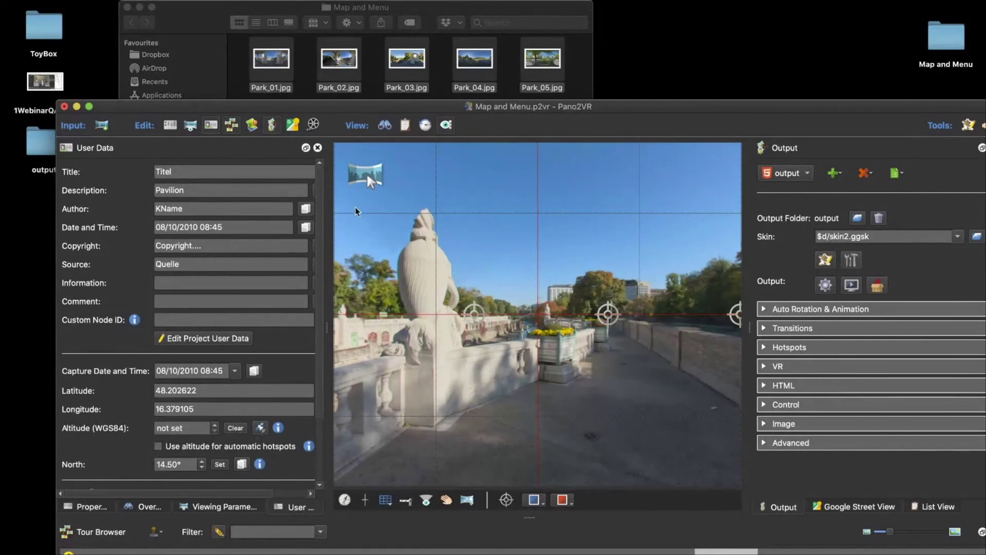
pyautogui.moveTo(271, 111); pyautogui.dragTo(250, 71)
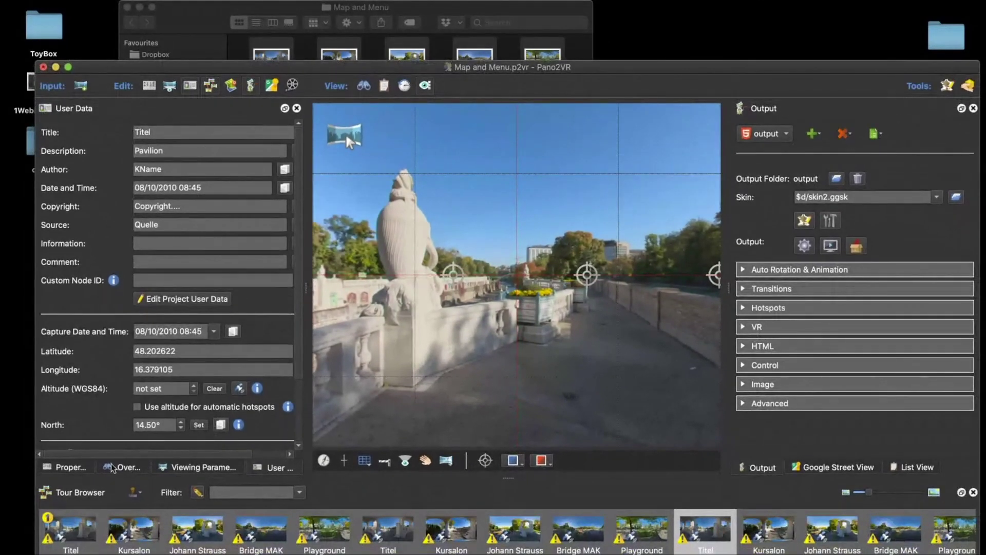
pyautogui.click(75, 466)
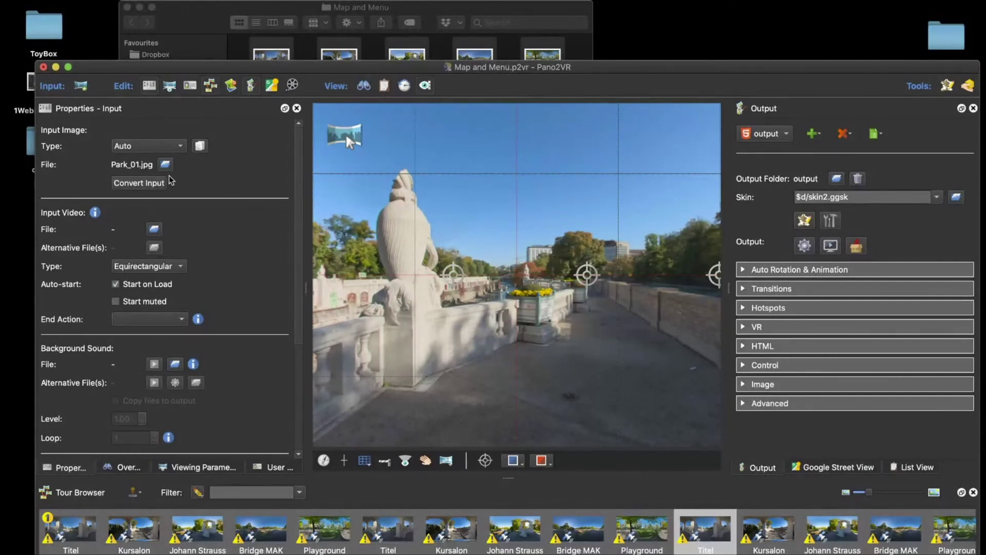
pyautogui.click(813, 134)
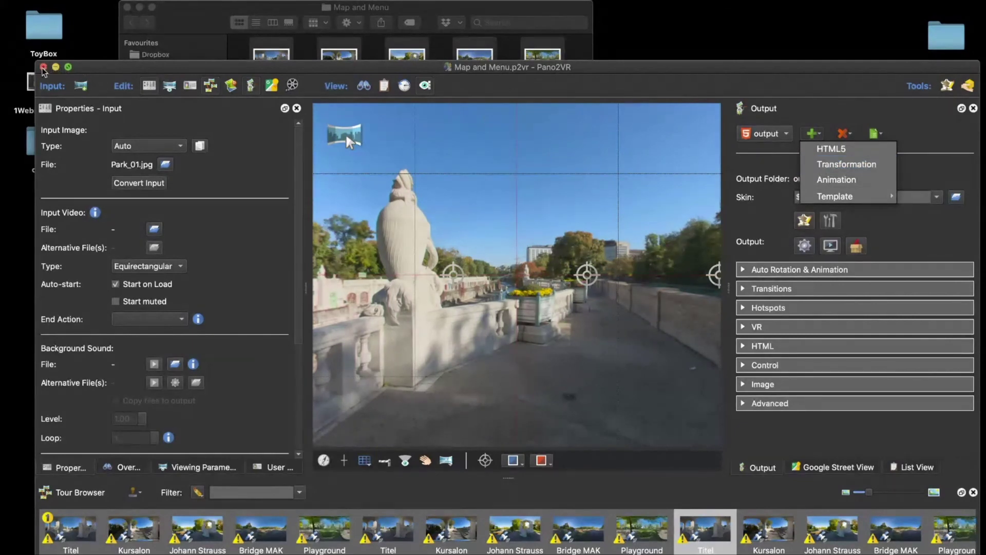
pyautogui.press('Escape')
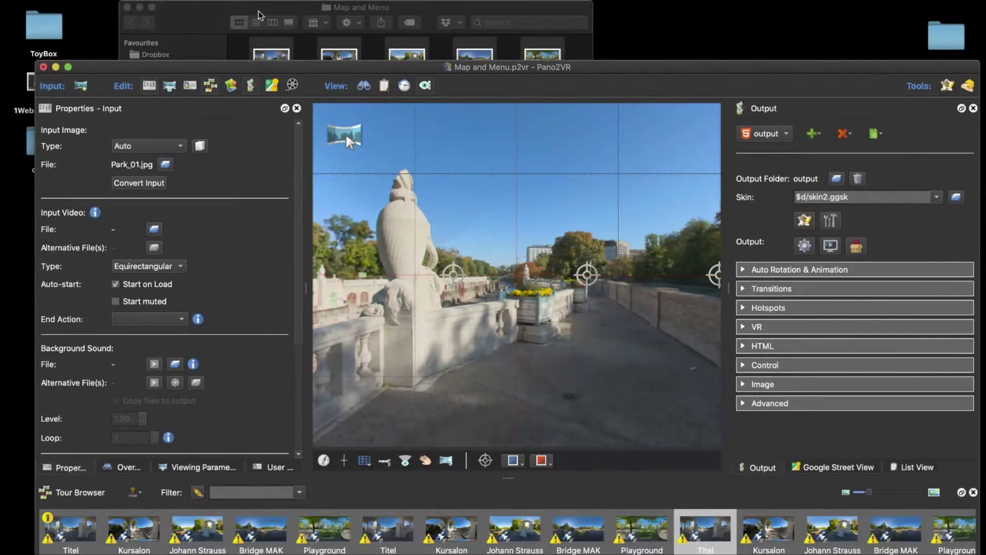
# Compare the Park_01 to Park_05 source images in the Map and Menu folder in Finder with the panorama's user data
pyautogui.click(280, 53)
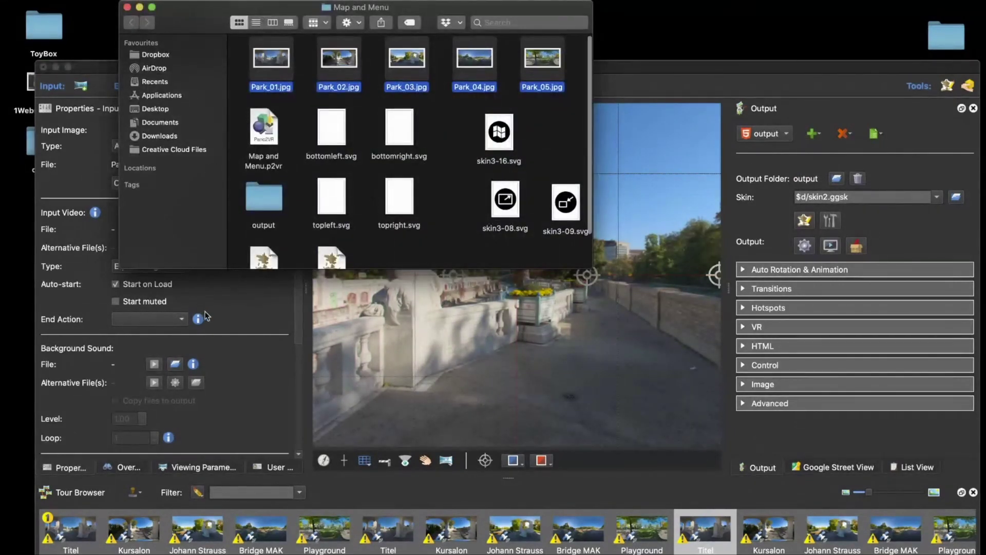
pyautogui.moveTo(205, 18); pyautogui.dragTo(331, 18)
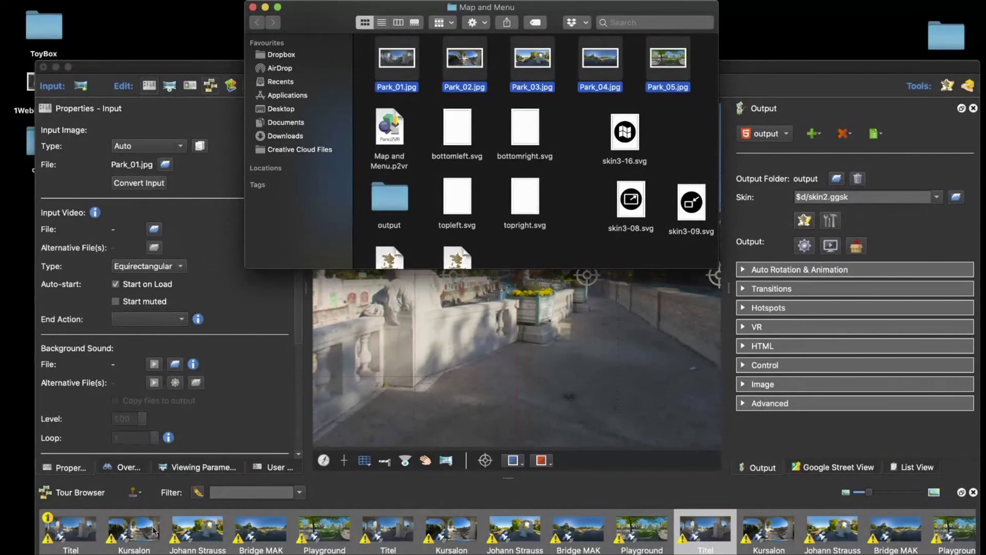
pyautogui.moveTo(394, 534)
pyautogui.click(461, 398)
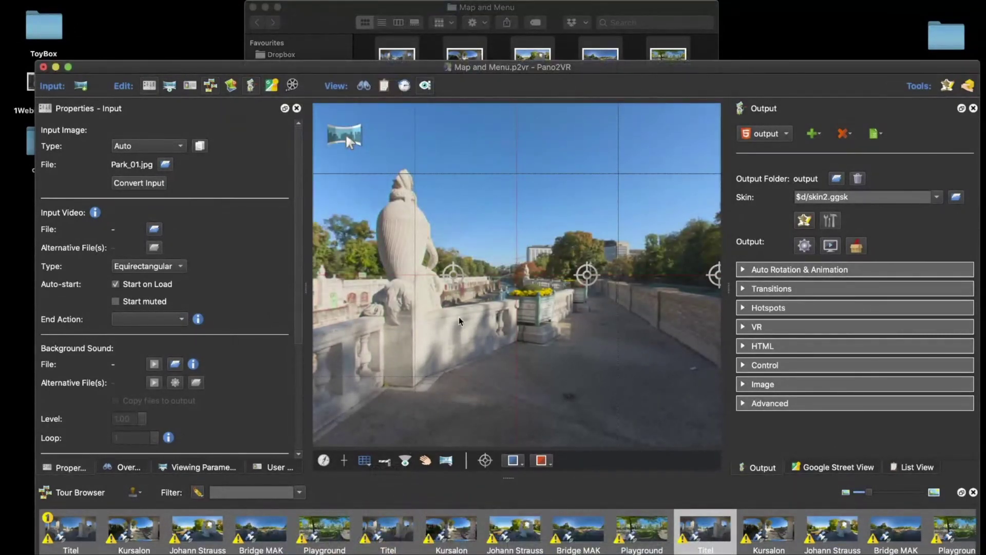
pyautogui.click(398, 10)
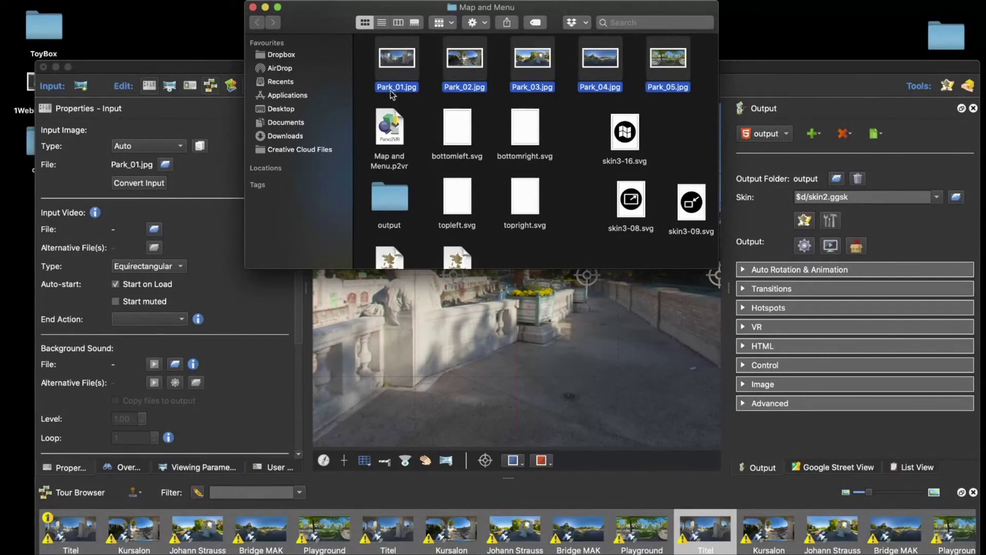
pyautogui.click(268, 469)
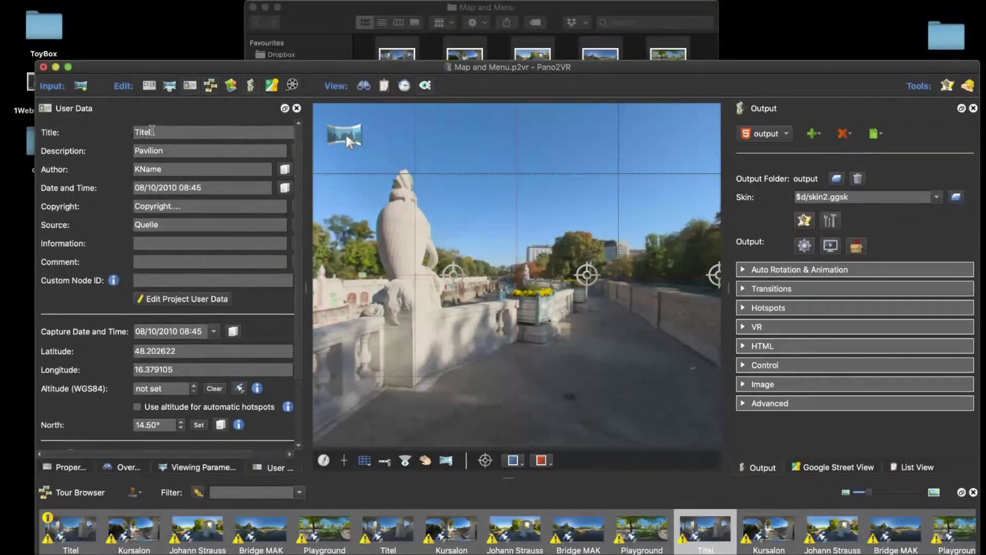
pyautogui.click(353, 23)
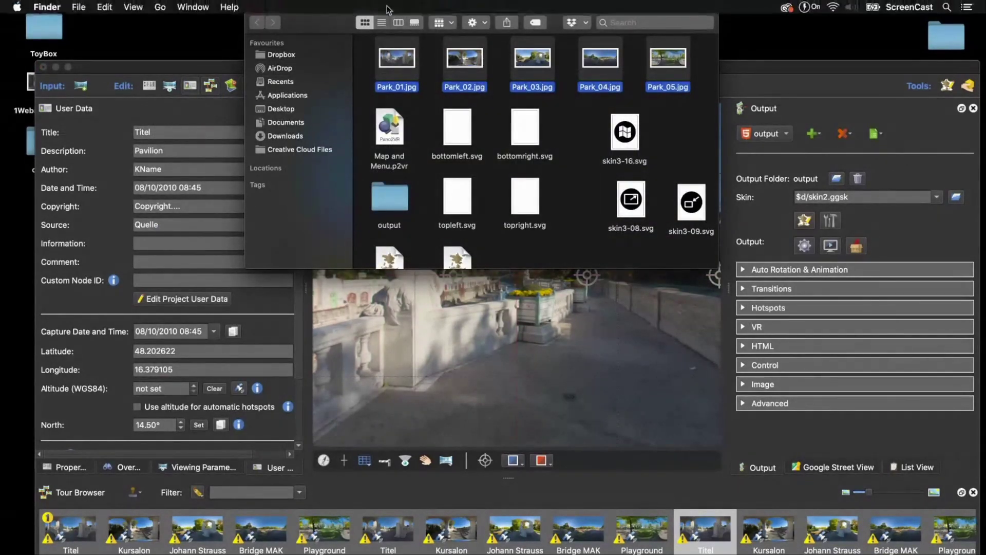
pyautogui.moveTo(344, 20); pyautogui.dragTo(359, 40)
pyautogui.moveTo(116, 69); pyautogui.dragTo(115, 18)
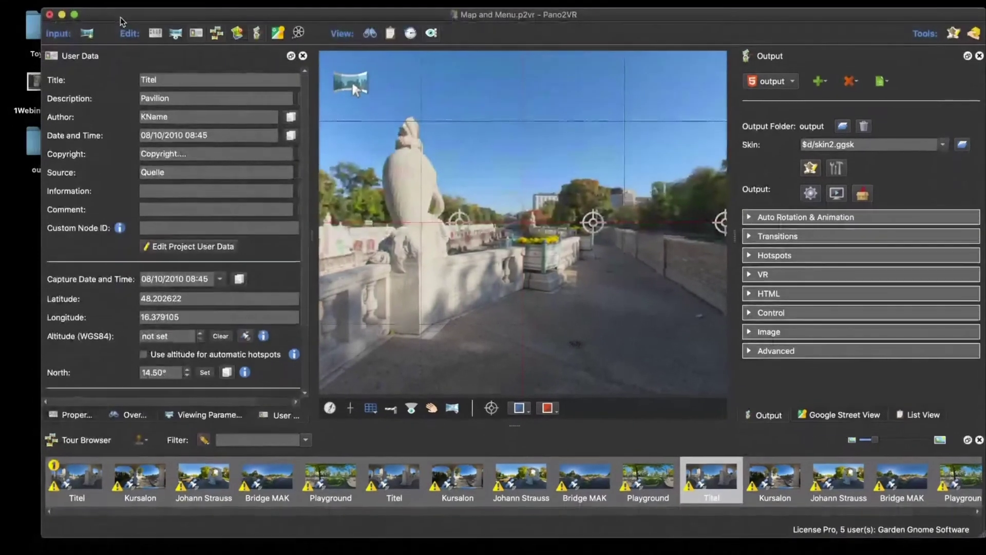
# Examine in the preferences which Exif and XMP image metadata fields are imported into the user data
pyautogui.click(53, 5)
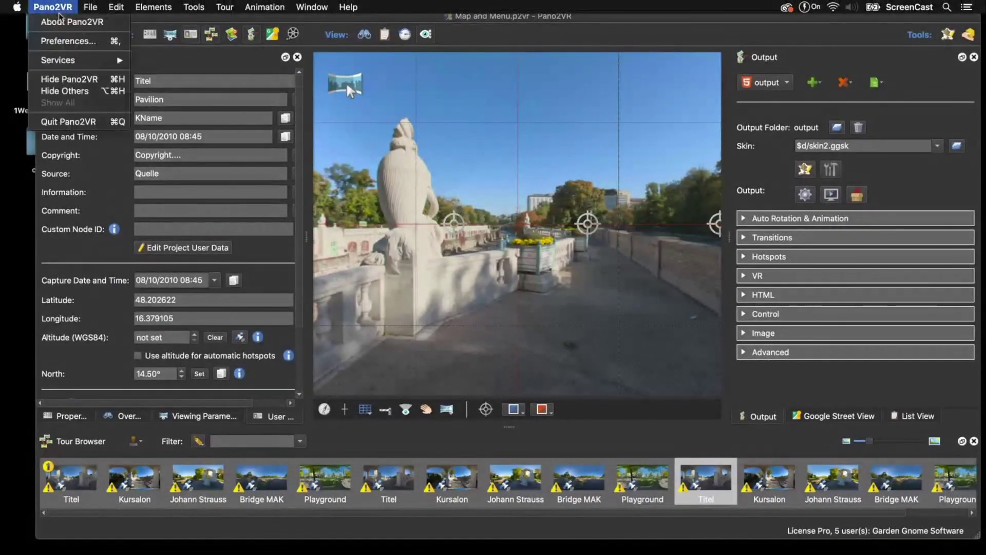
pyautogui.click(64, 44)
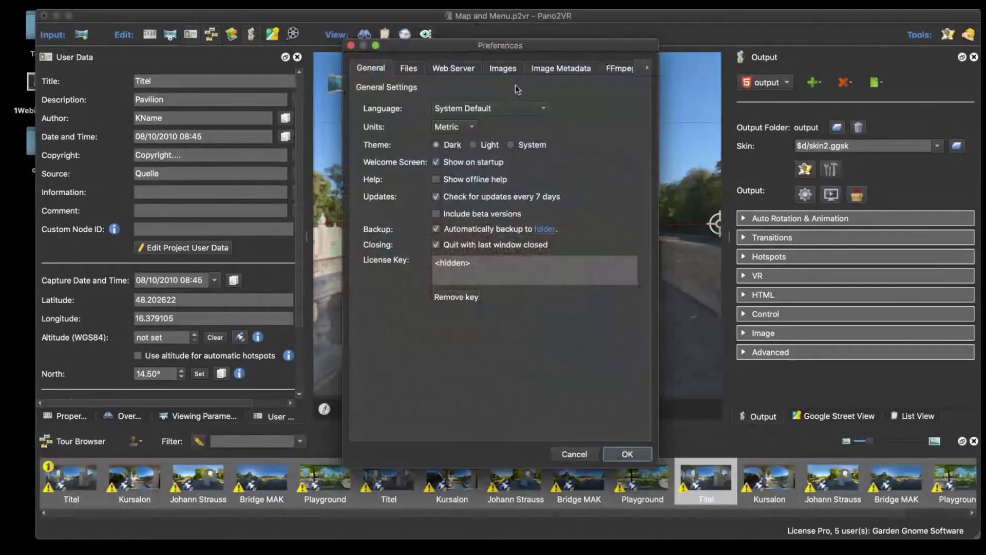
pyautogui.click(647, 70)
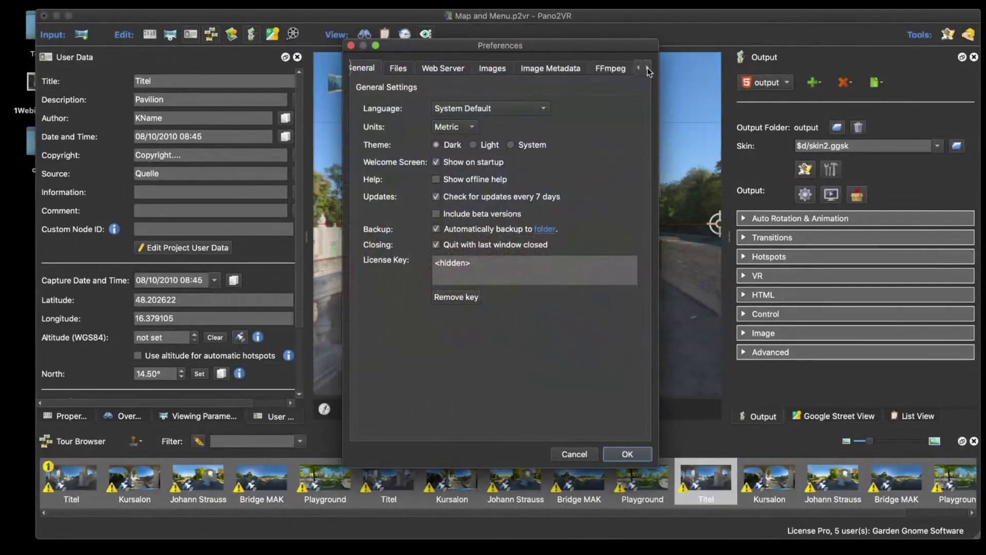
pyautogui.click(647, 70)
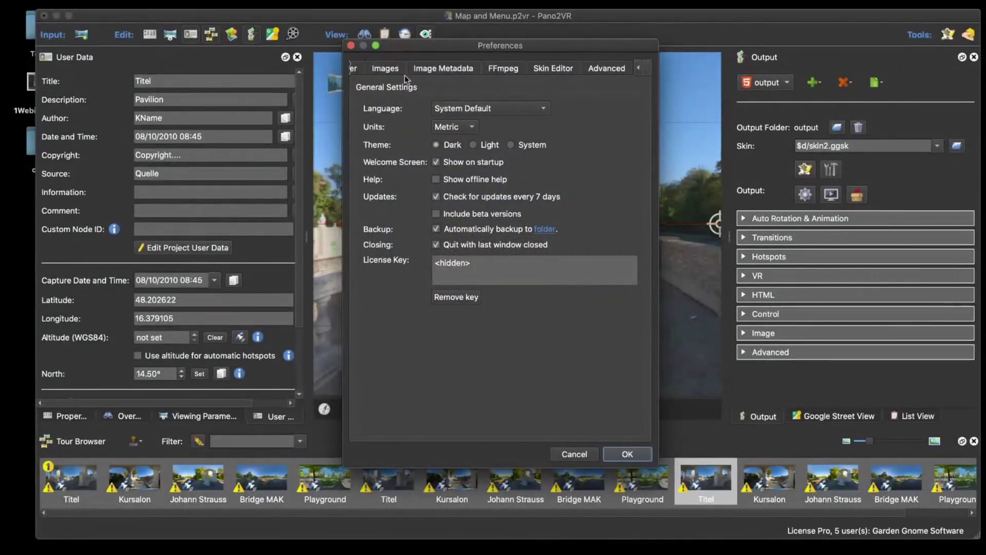
pyautogui.click(390, 69)
pyautogui.click(440, 68)
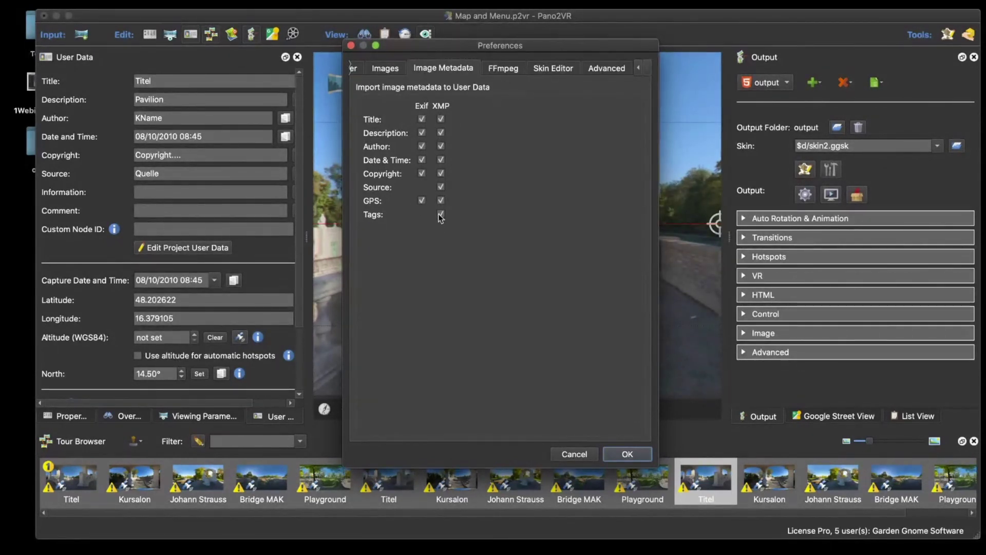
# Try toggling the Exif and XMP import of GPS data and dismiss the preferences
pyautogui.click(421, 186)
pyautogui.click(422, 201)
pyautogui.click(441, 200)
pyautogui.click(421, 200)
pyautogui.click(441, 201)
pyautogui.moveTo(406, 44); pyautogui.dragTo(359, 48)
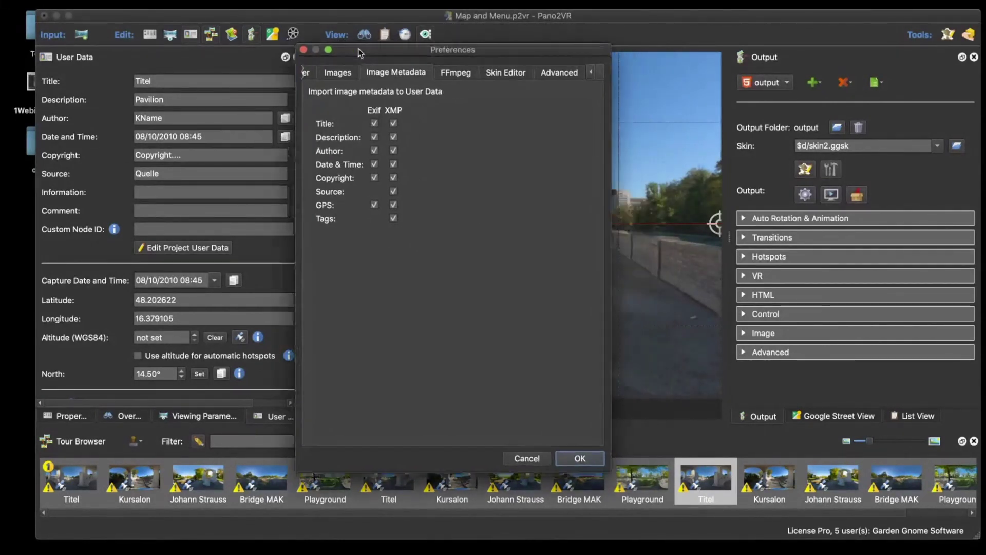
pyautogui.click(303, 50)
pyautogui.click(61, 9)
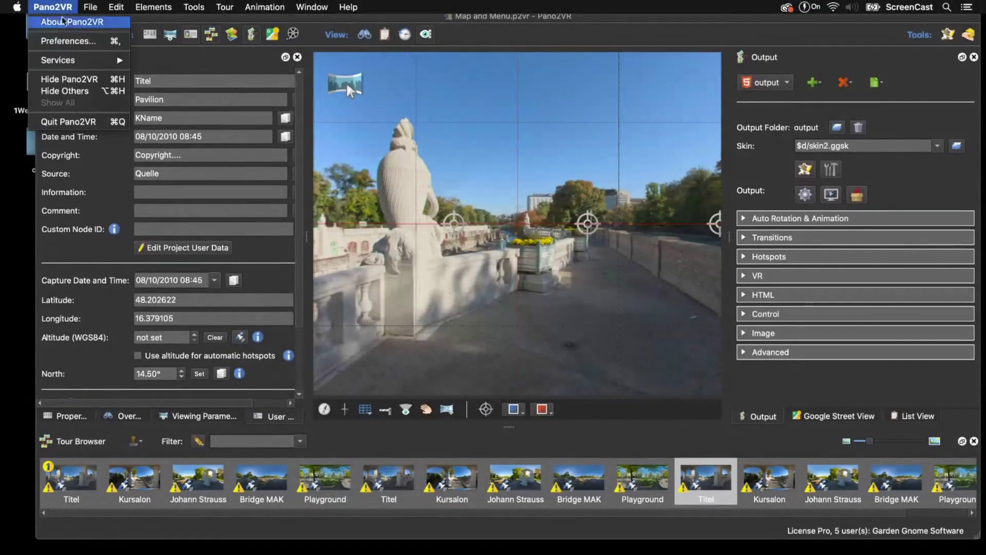
pyautogui.click(64, 41)
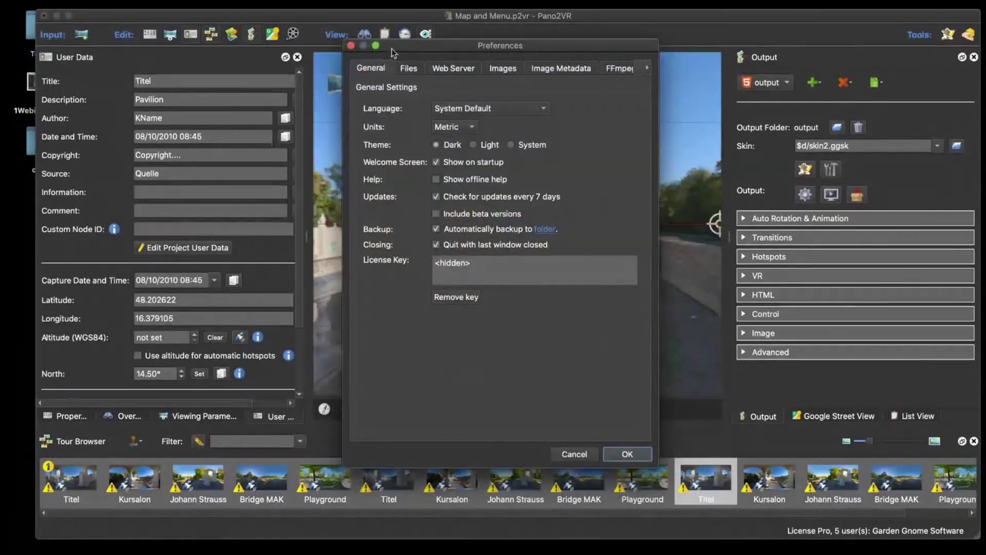
pyautogui.click(351, 46)
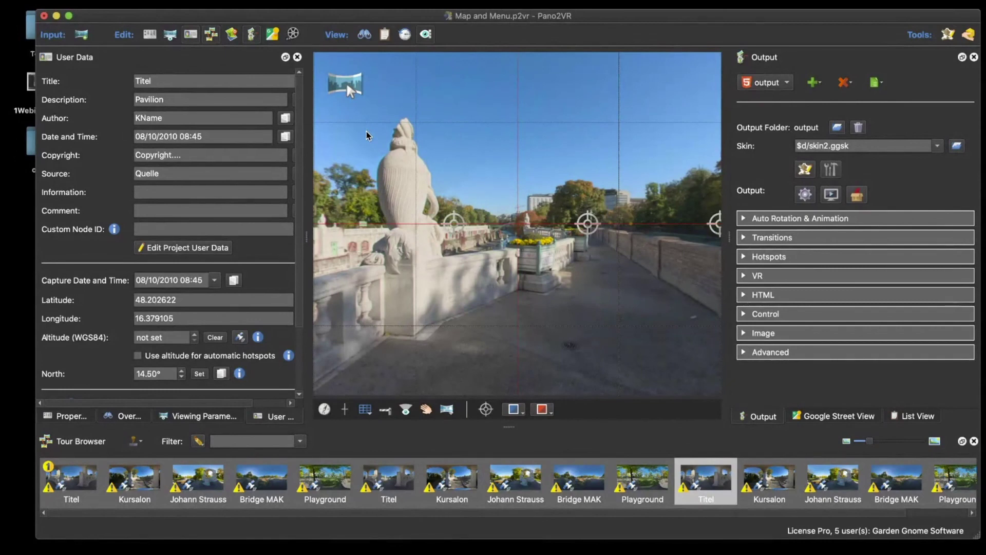
# Reopen skin2 for editing and examine the built-in category thumbnail menus and the accordion thumbnail menu among the components
pyautogui.click(806, 168)
pyautogui.click(930, 48)
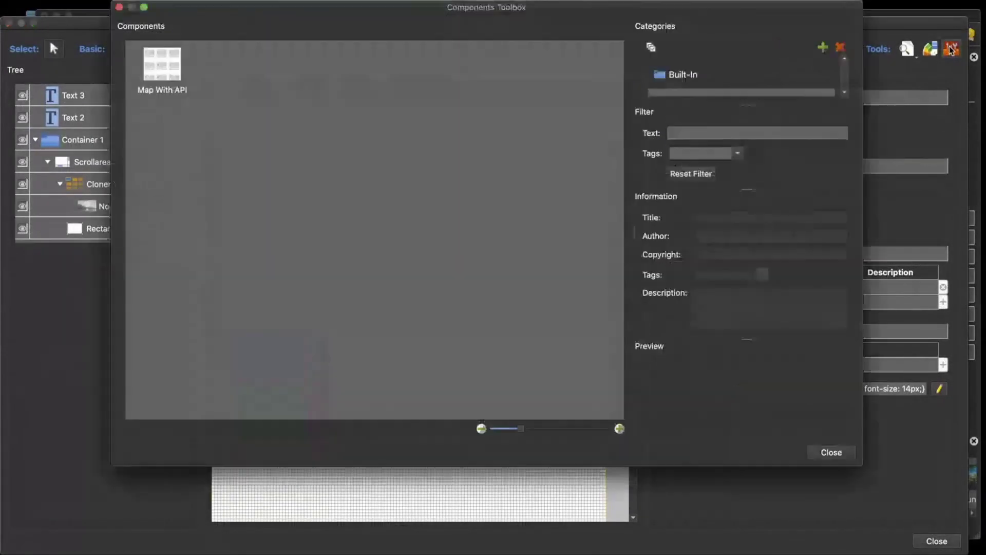
pyautogui.click(669, 75)
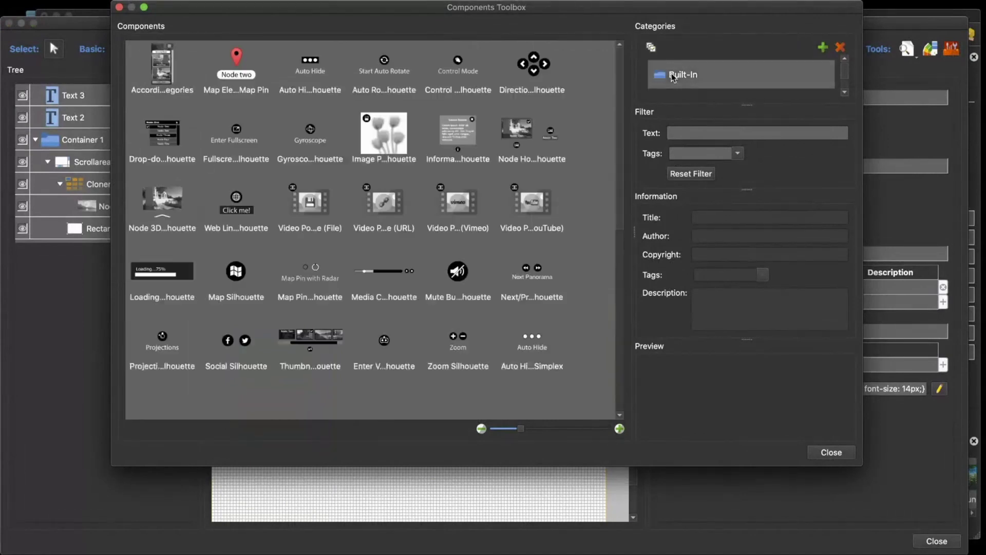
pyautogui.scroll(-10, 478, 143)
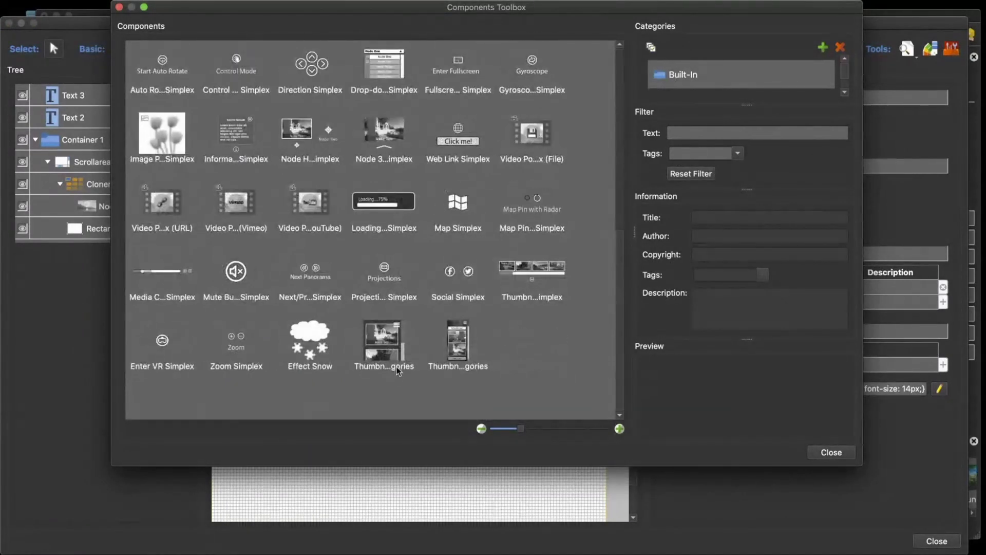
pyautogui.click(472, 365)
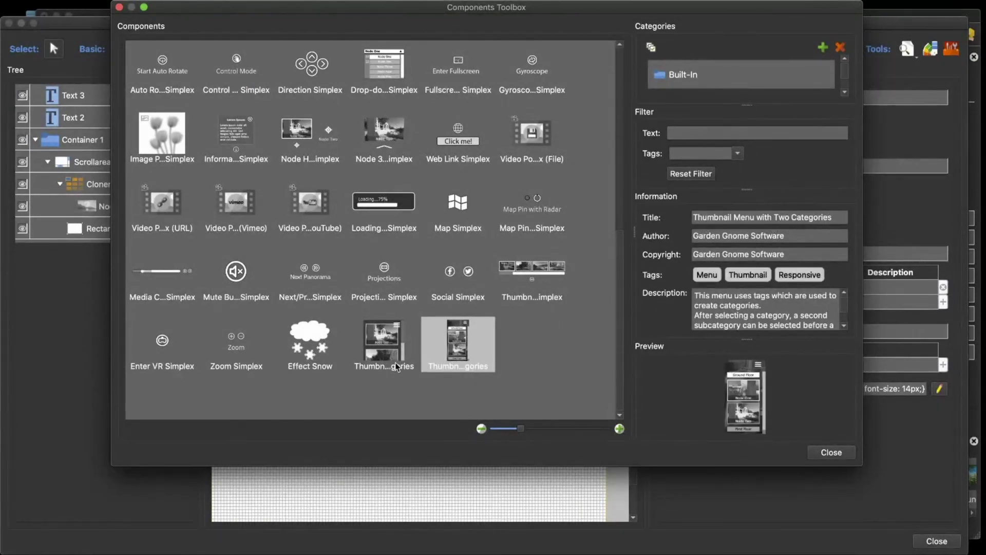
pyautogui.click(383, 344)
pyautogui.scroll(3, 359, 298)
pyautogui.scroll(3, 359, 298)
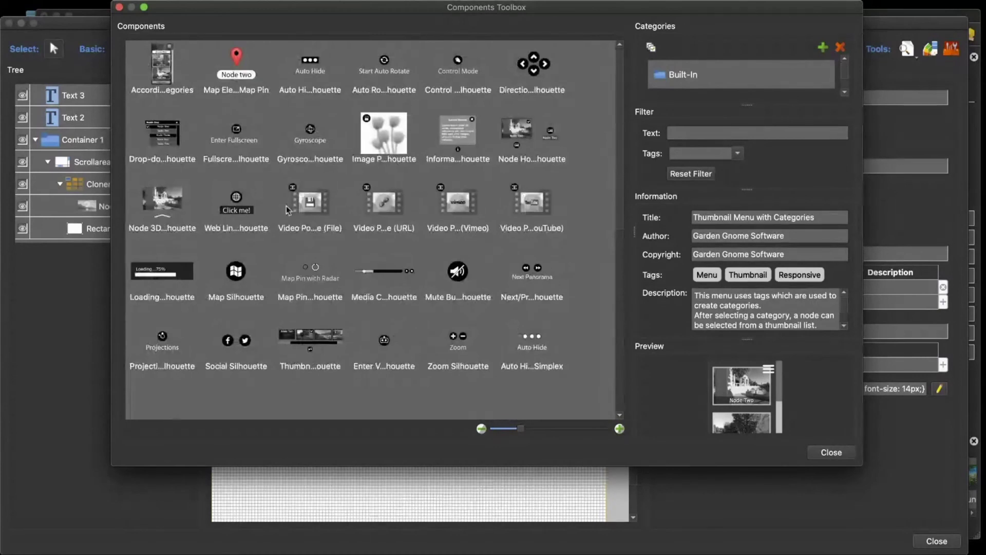
pyautogui.click(156, 78)
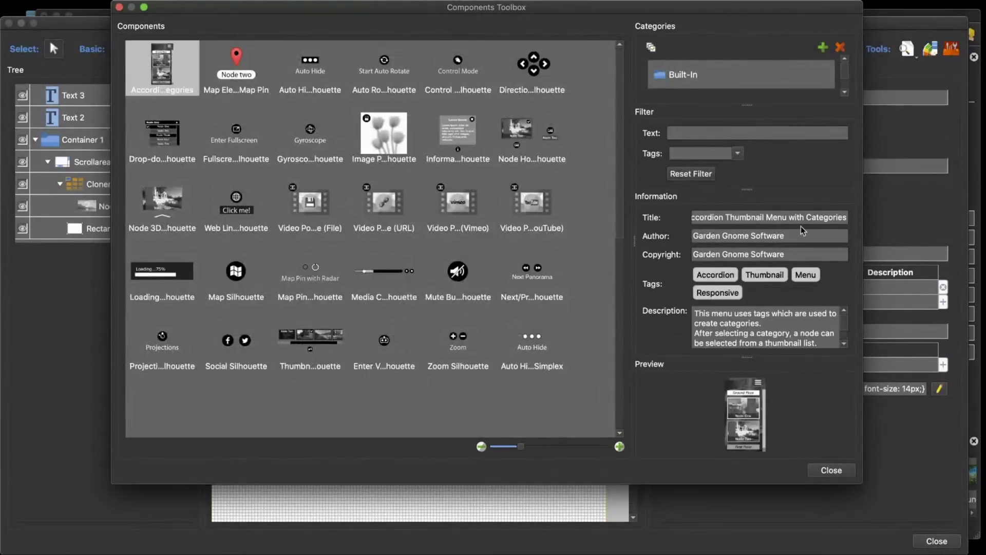
pyautogui.click(831, 470)
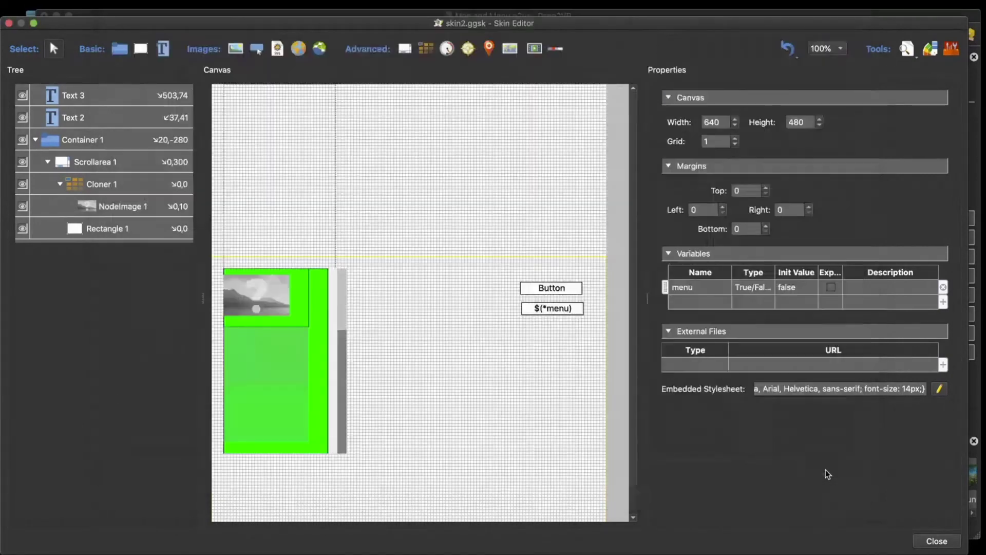